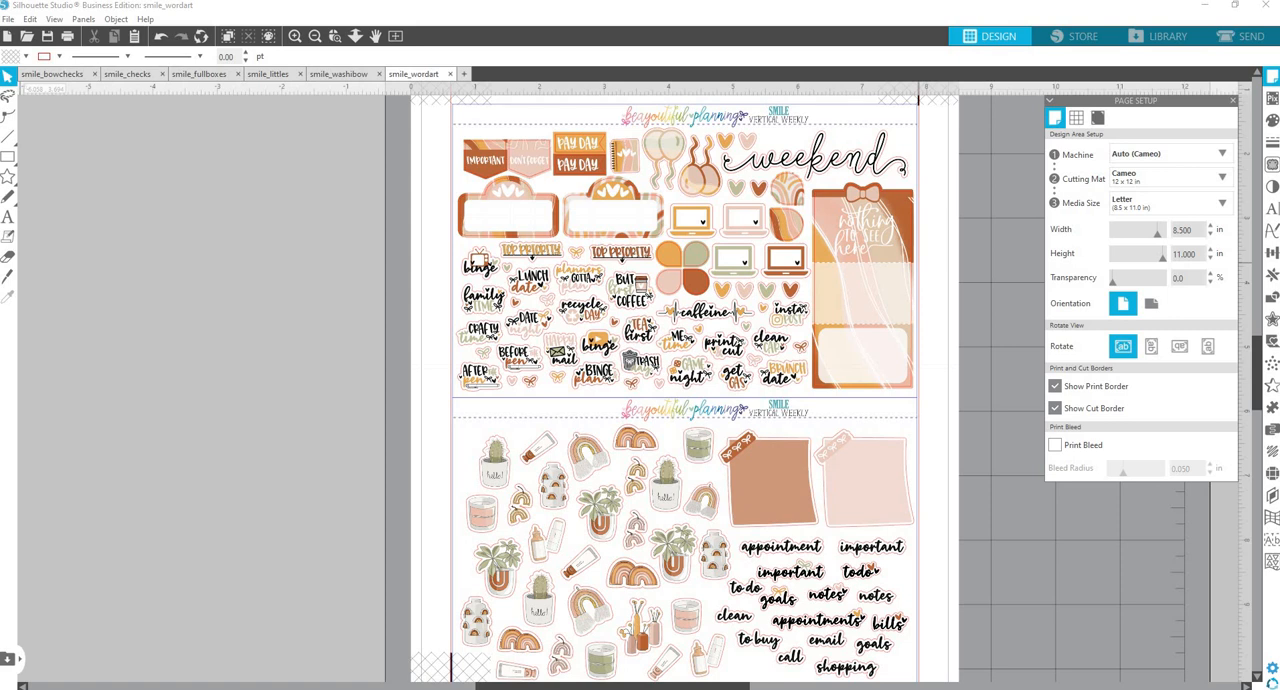
Switch from Silhouette Studio to the Chrome window with the fontbundles.net home page and show it full screen.
left_click_drag(1279, 240, 685, 32)
left_click_drag(2, 100, 549, 130)
left_click_drag(1142, 100, 380, 0)
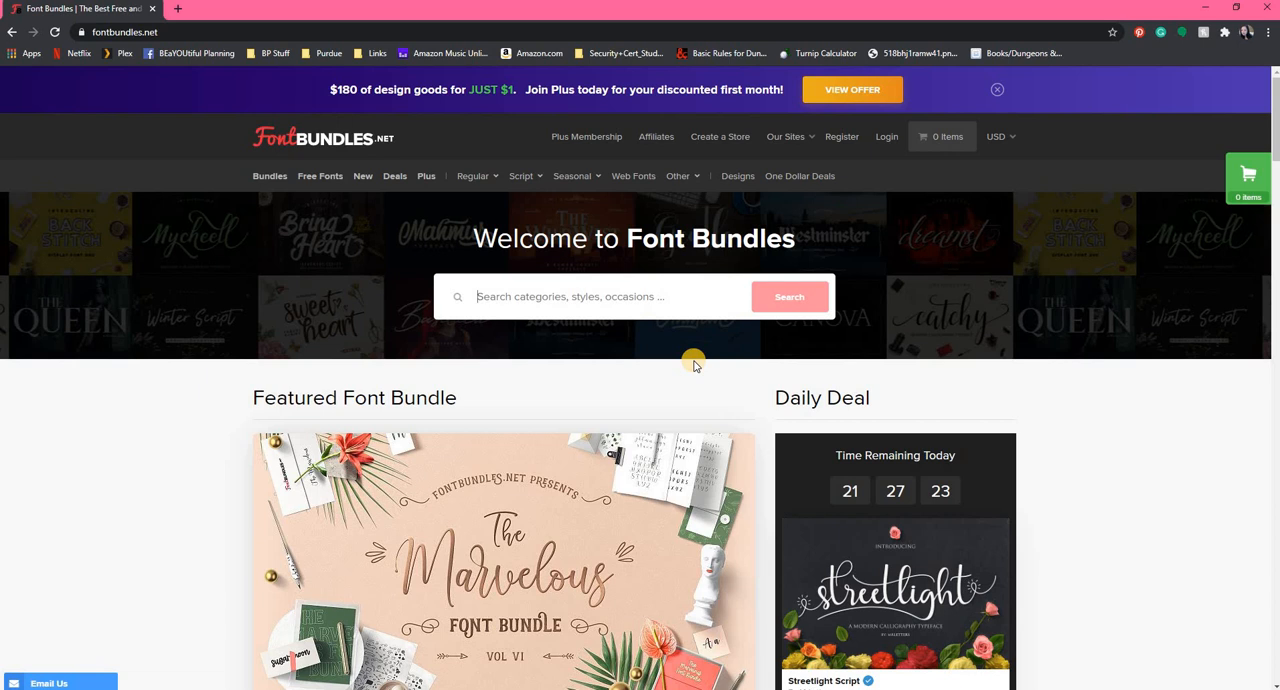
Look over the featured font bundle, the daily deal and the premium fonts on the Font Bundles home page.
scroll(648, 360, "down", 1)
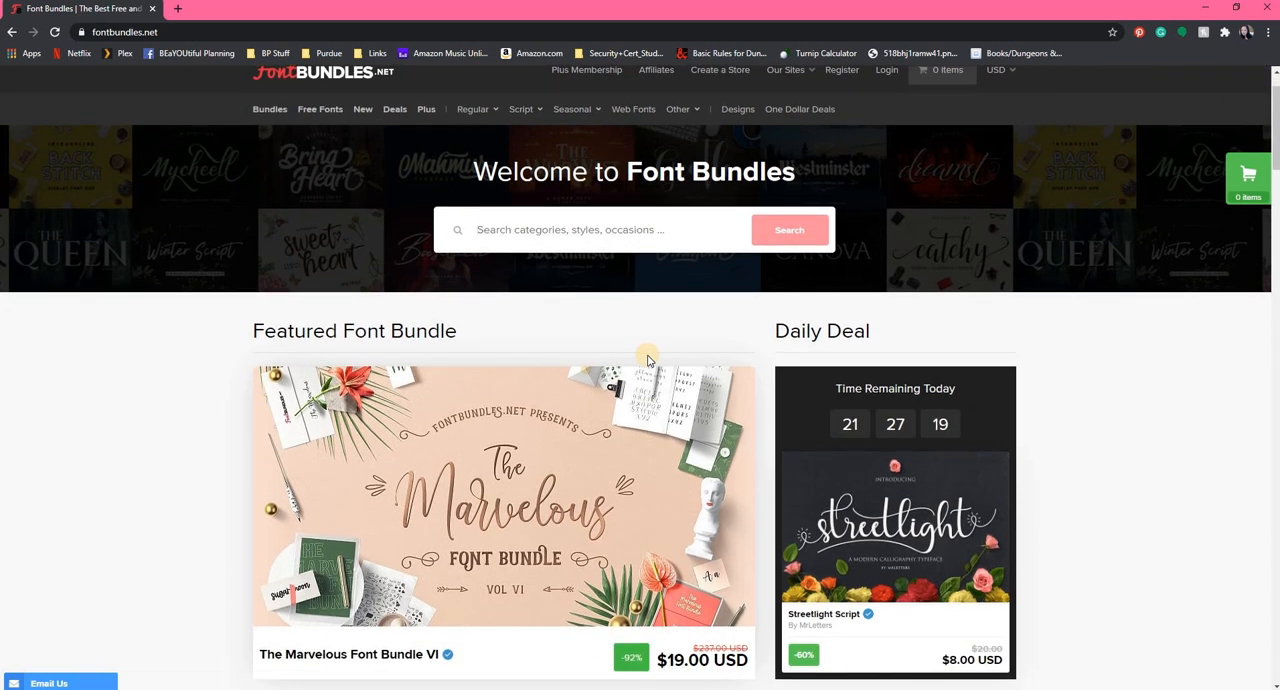
scroll(648, 360, "down", 2)
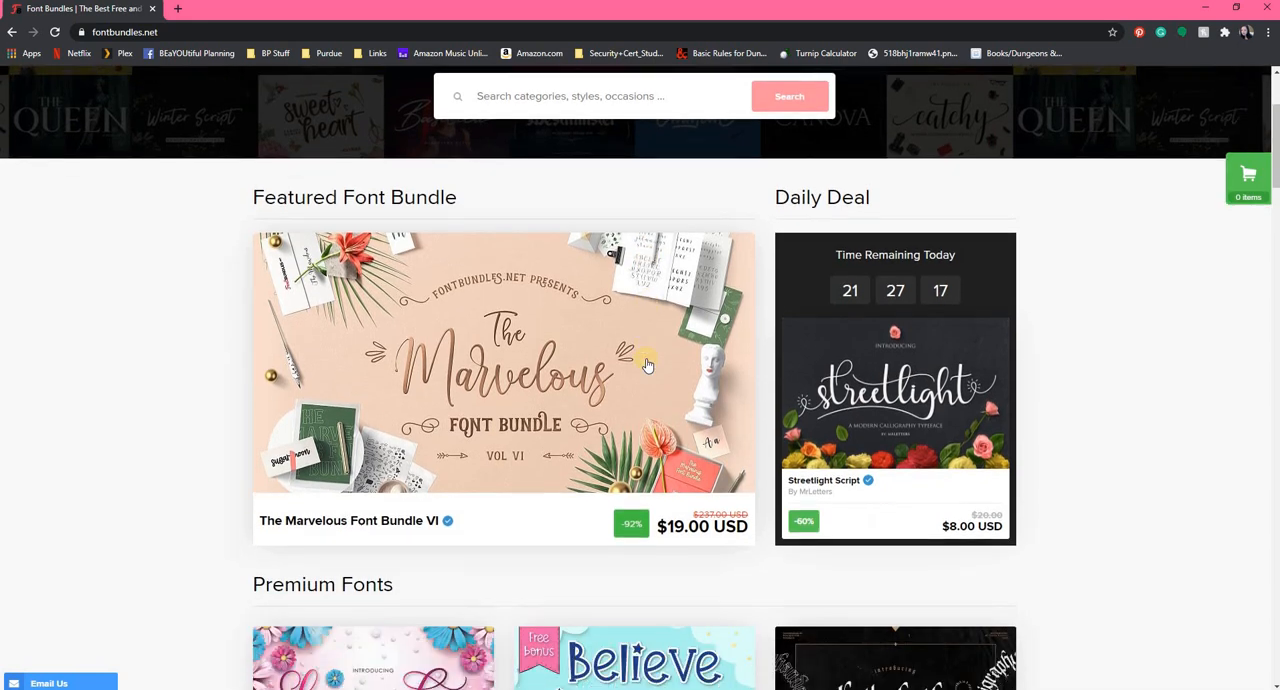
scroll(647, 365, "down", 5)
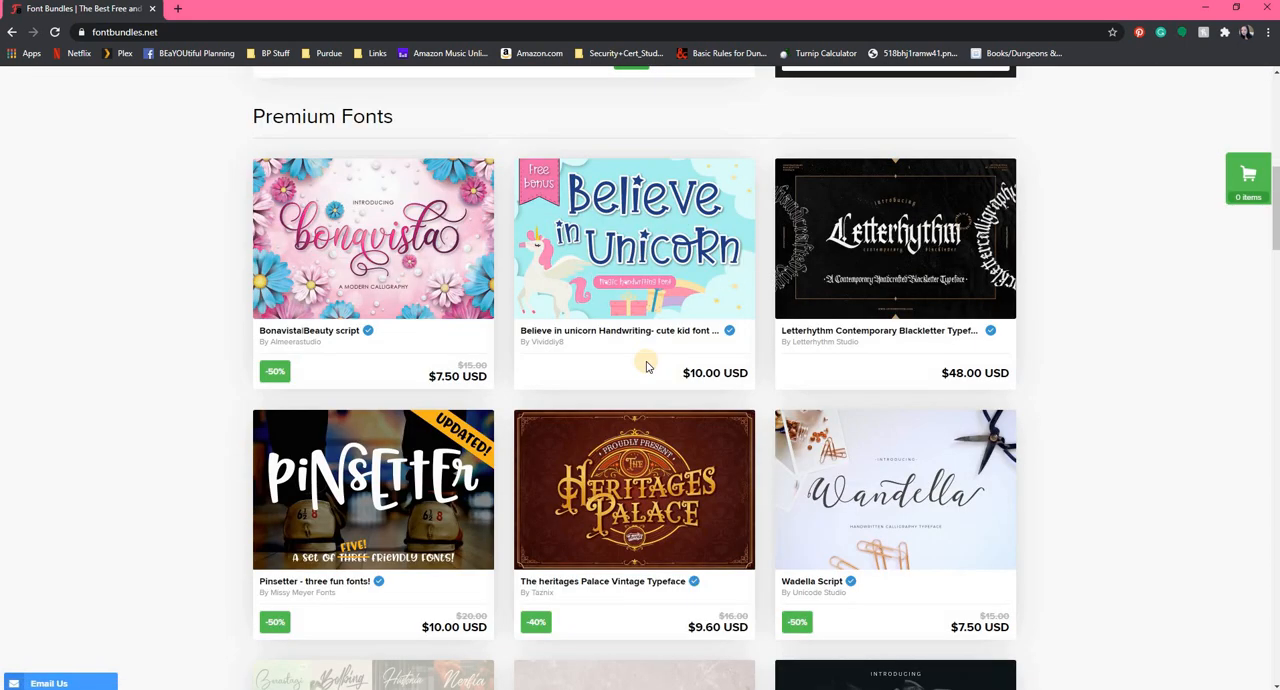
scroll(646, 367, "down", 5)
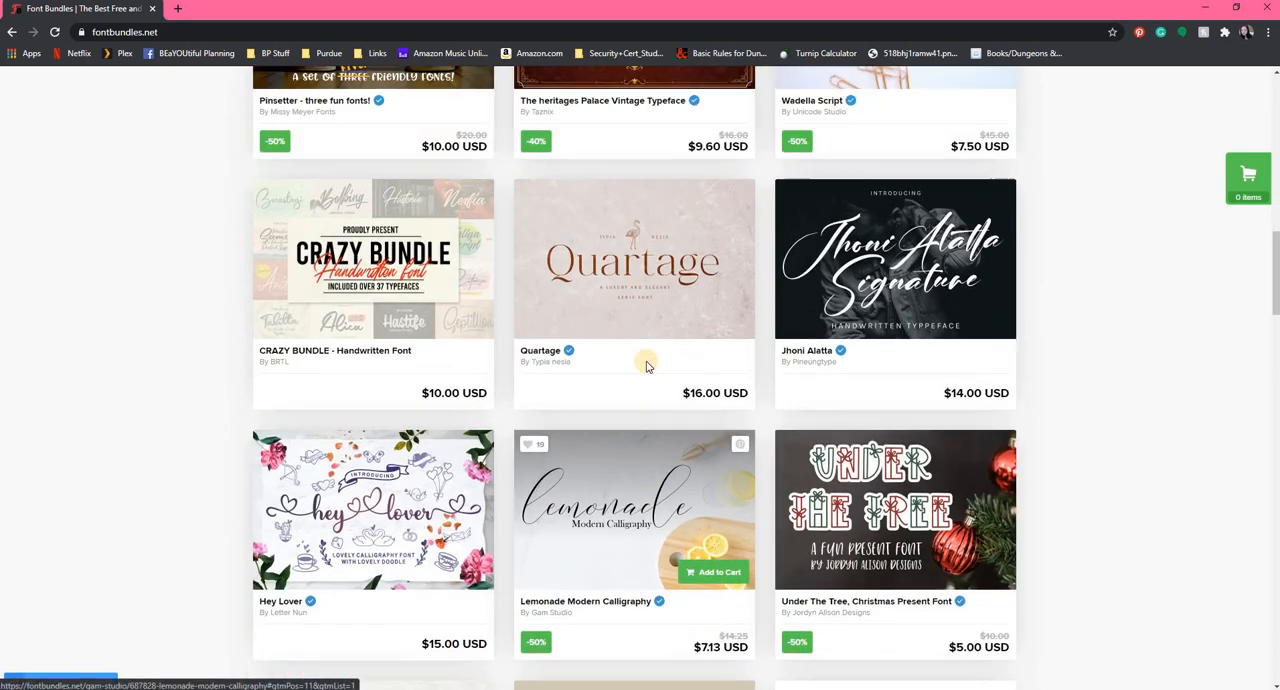
scroll(646, 367, "down", 4)
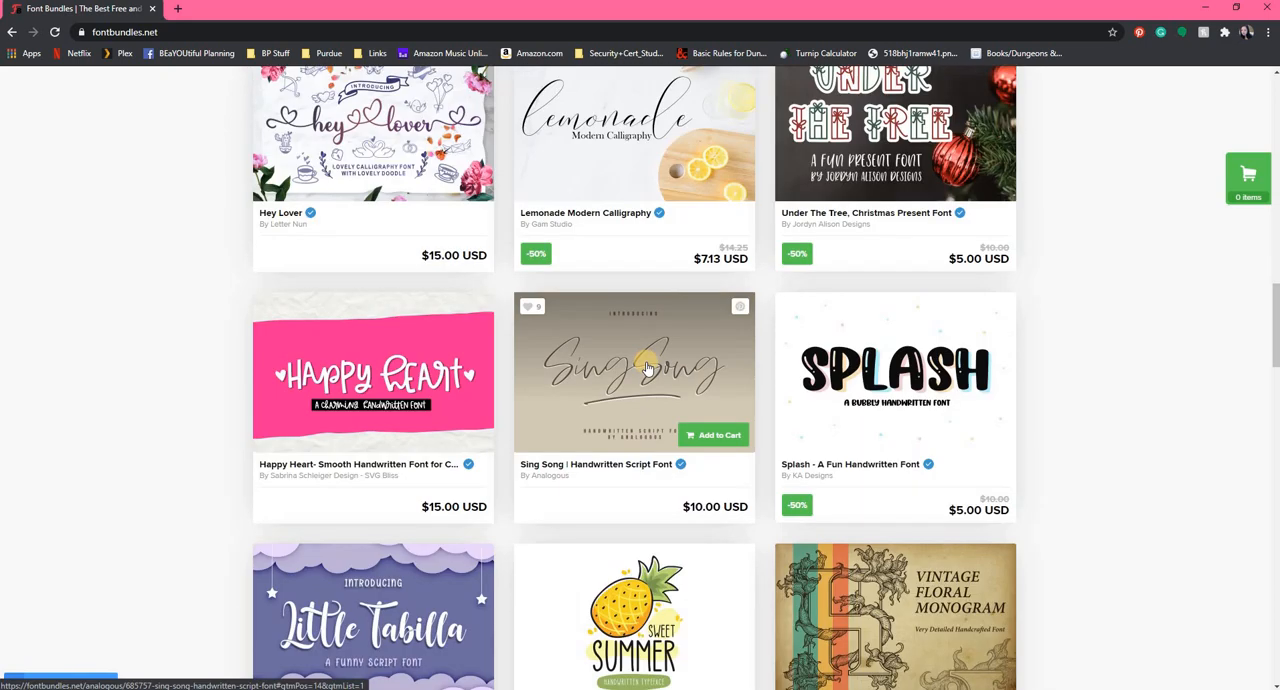
scroll(646, 367, "up", 20)
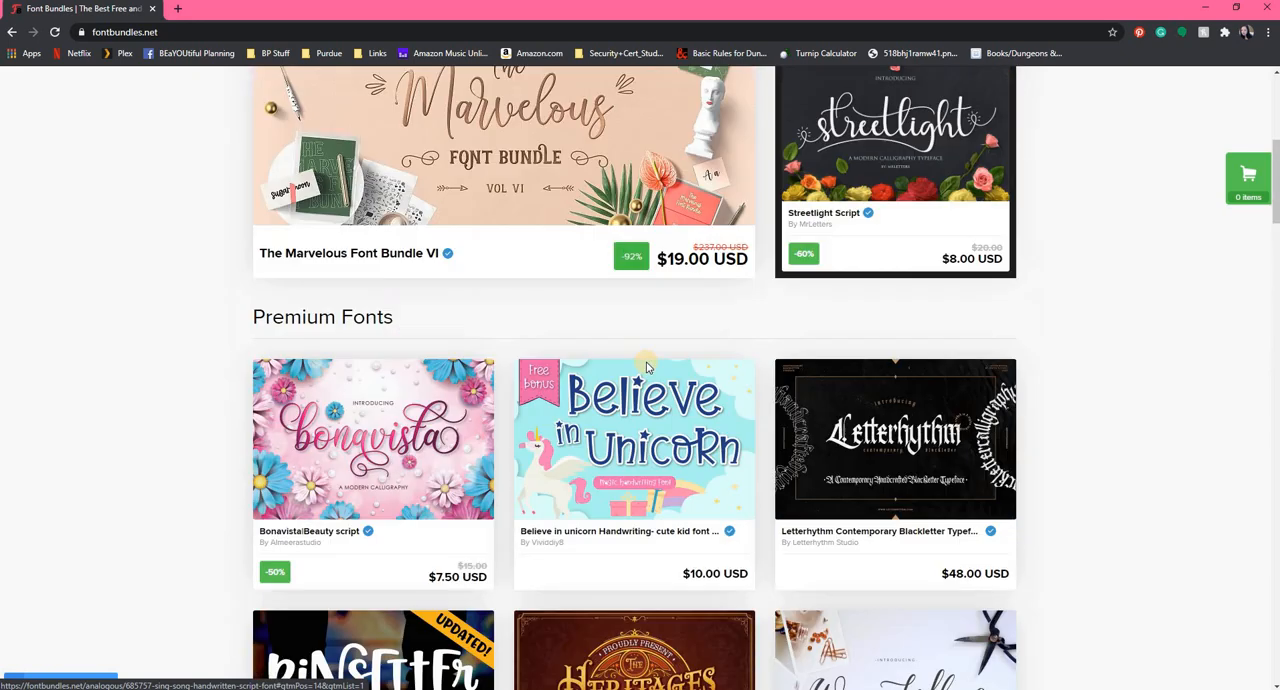
scroll(524, 458, "down", 2)
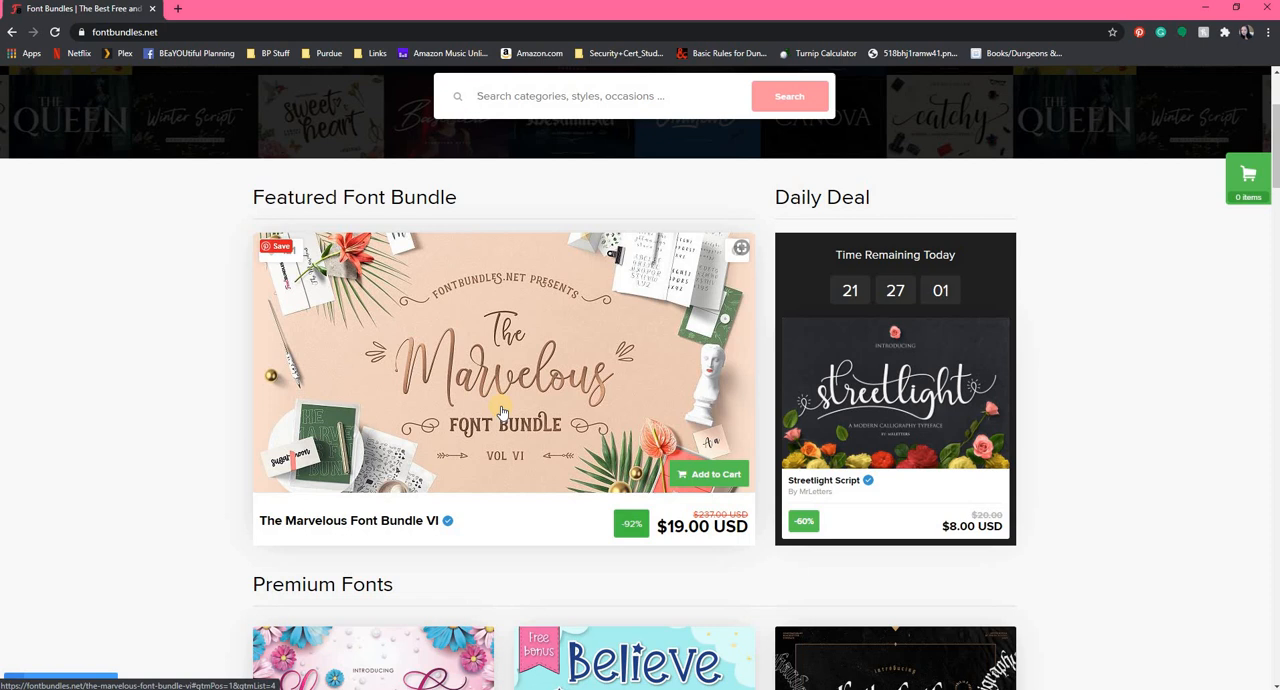
Open The Marvelous Font Bundle VI and examine its deal details and the fonts included in it.
left_click(502, 412)
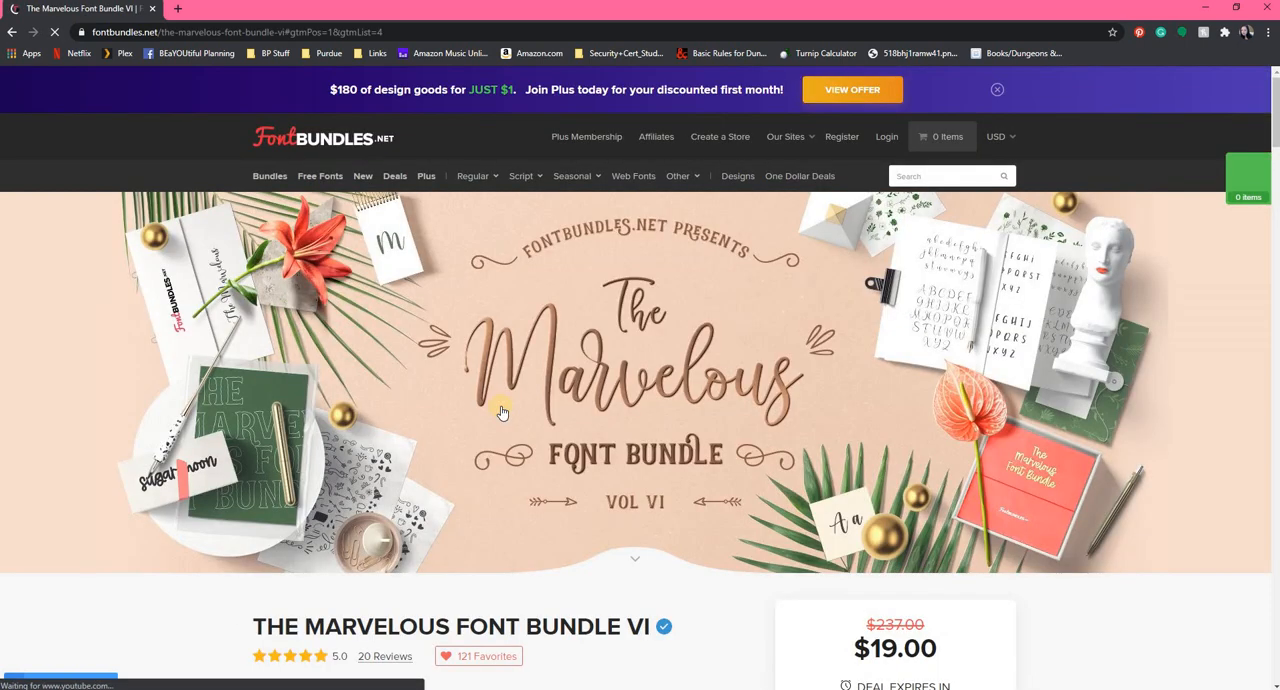
scroll(502, 412, "down", 3)
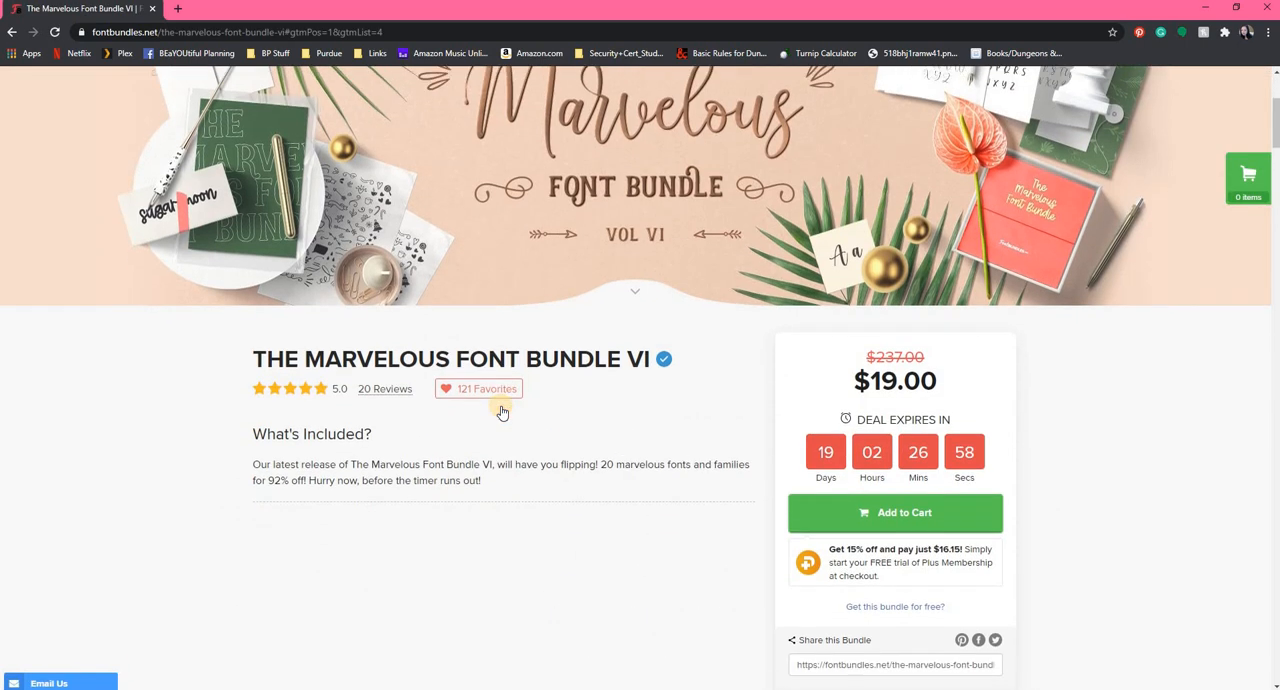
scroll(502, 412, "down", 10)
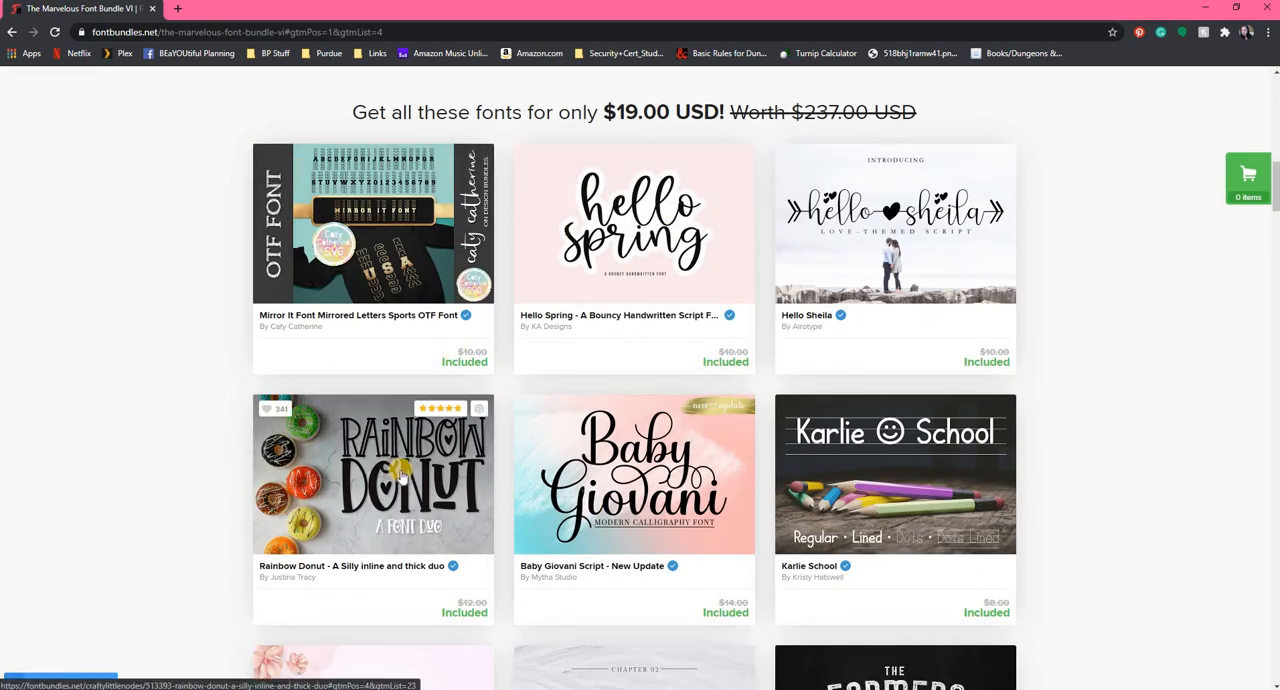
scroll(408, 462, "down", 1)
scroll(408, 462, "down", 2)
scroll(408, 424, "up", 1)
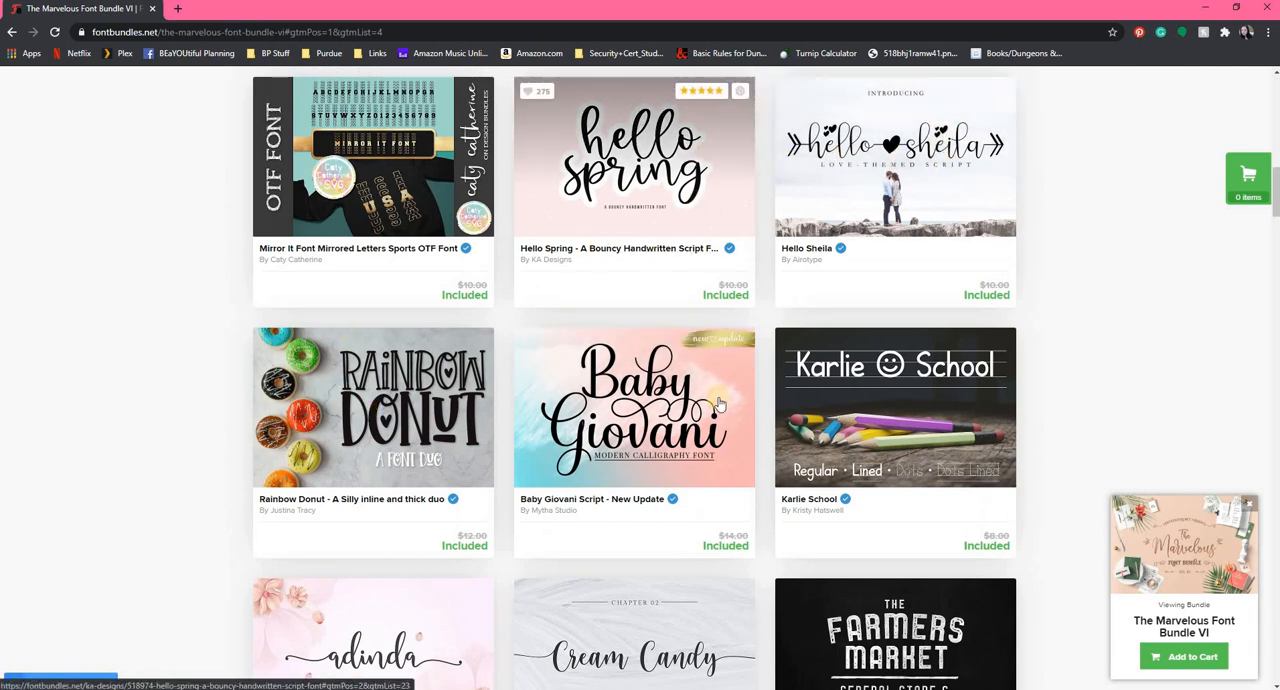
scroll(719, 403, "down", 7)
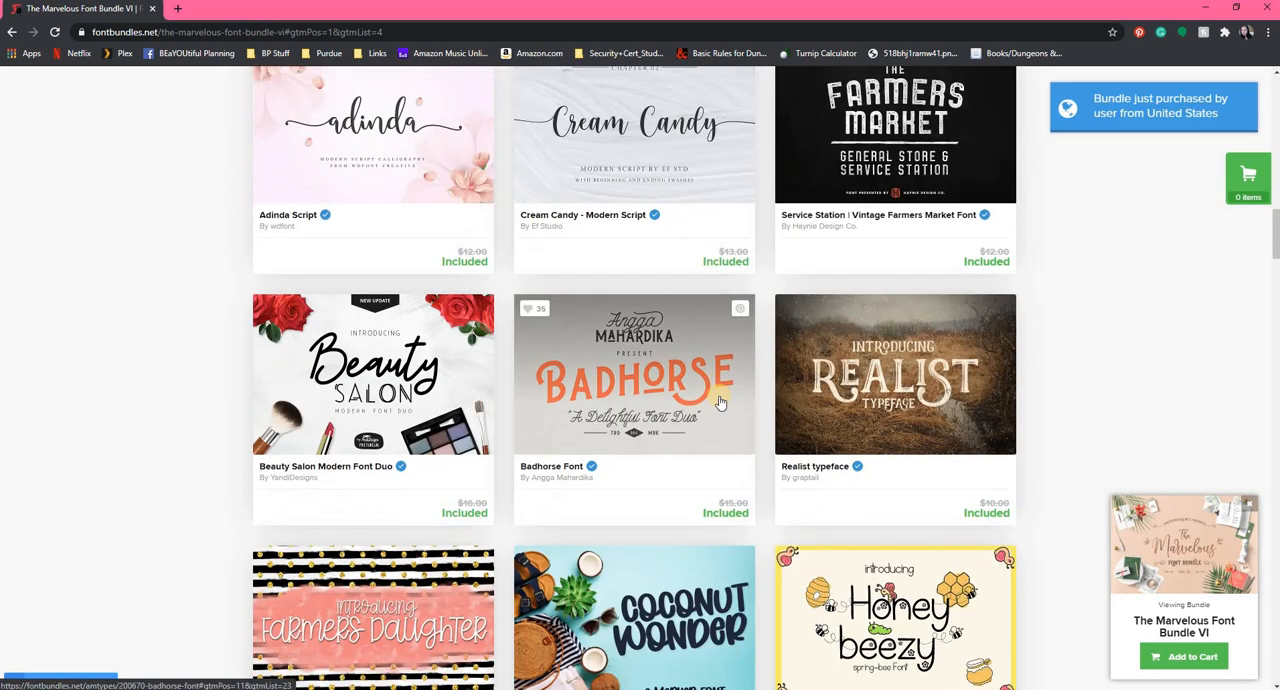
scroll(719, 401, "down", 1)
scroll(719, 401, "down", 3)
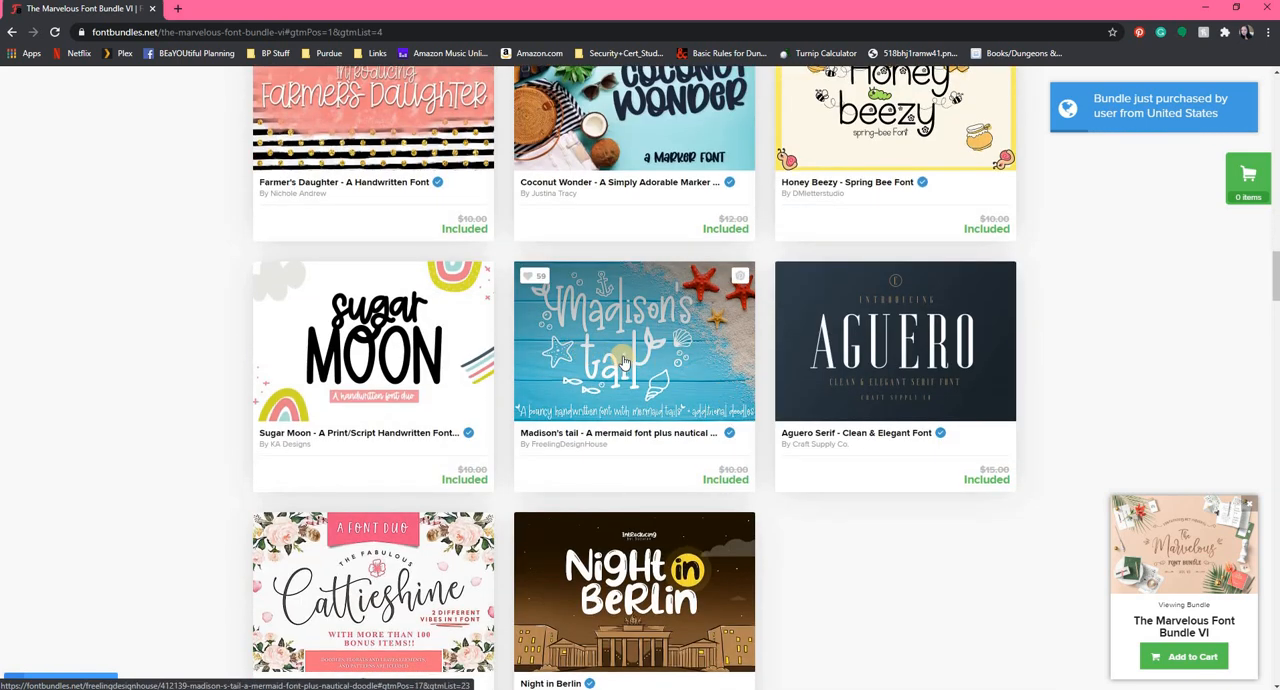
scroll(700, 420, "down", 2)
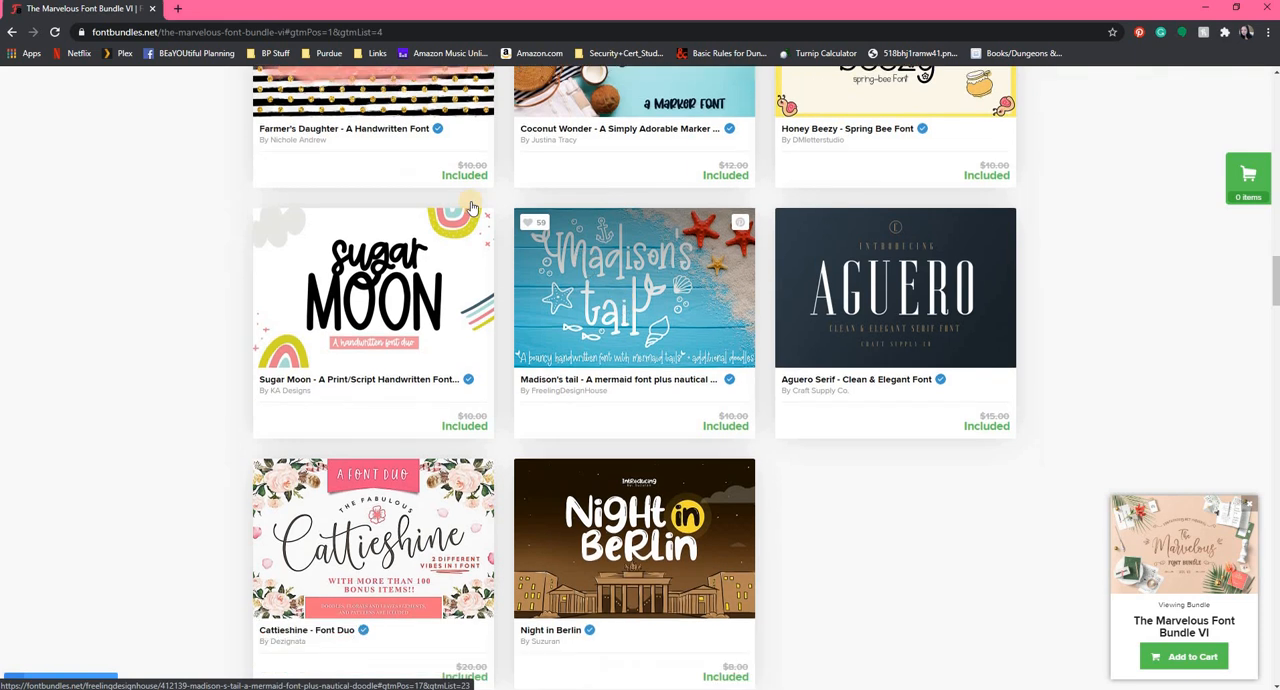
Preview the bundle's fonts with the sample text "test".
scroll(845, 470, "down", 5)
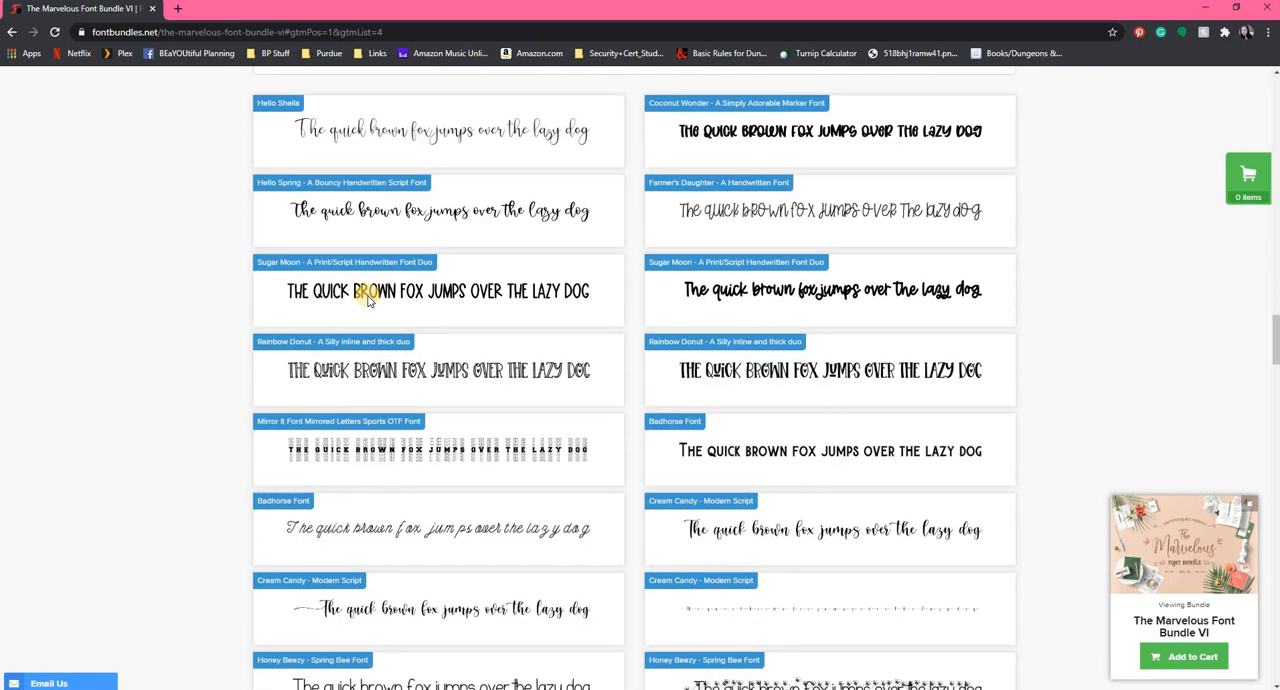
scroll(350, 268, "up", 1)
left_click(350, 266)
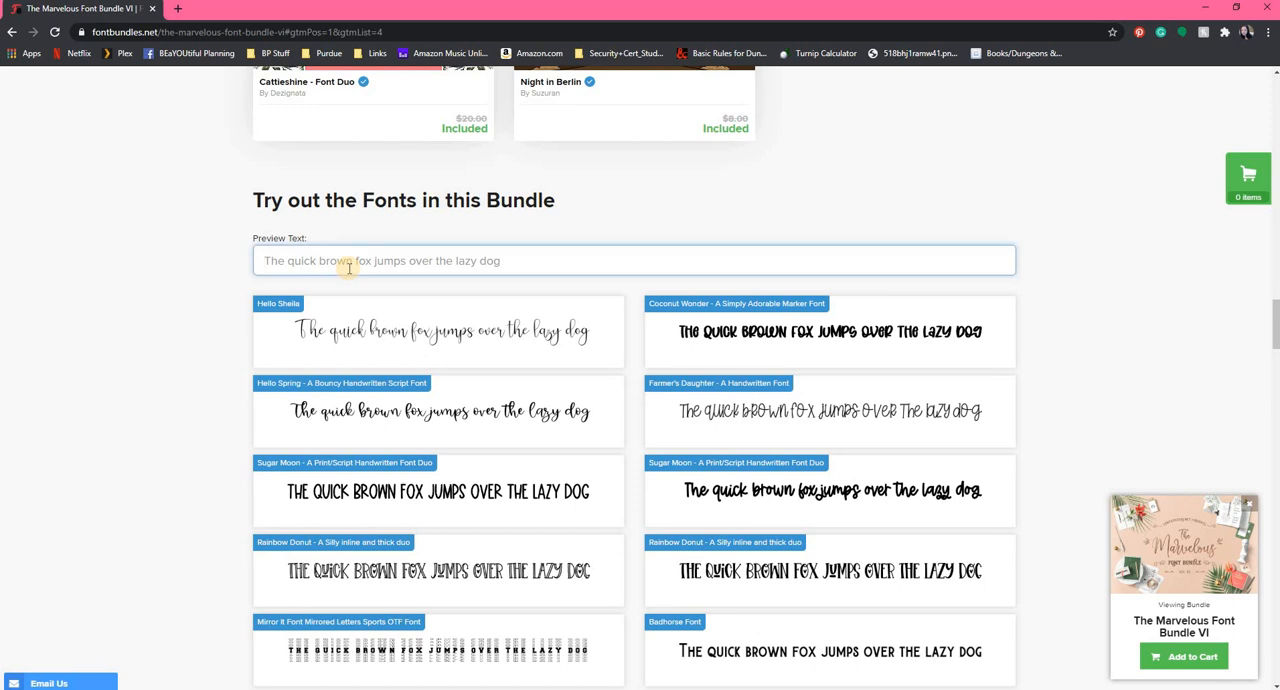
type("test")
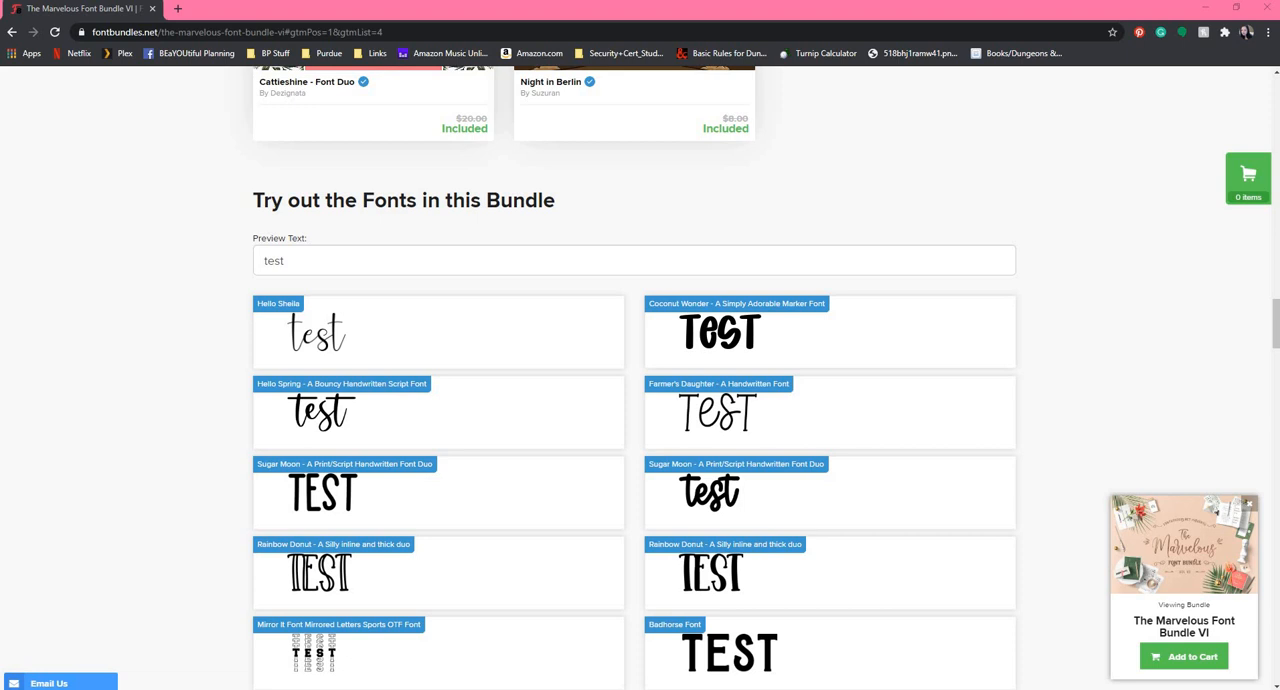
Merge the creativemarket.com window into the main browser window as a tab and open the site's Fonts category.
left_click_drag(447, 56, 500, 63)
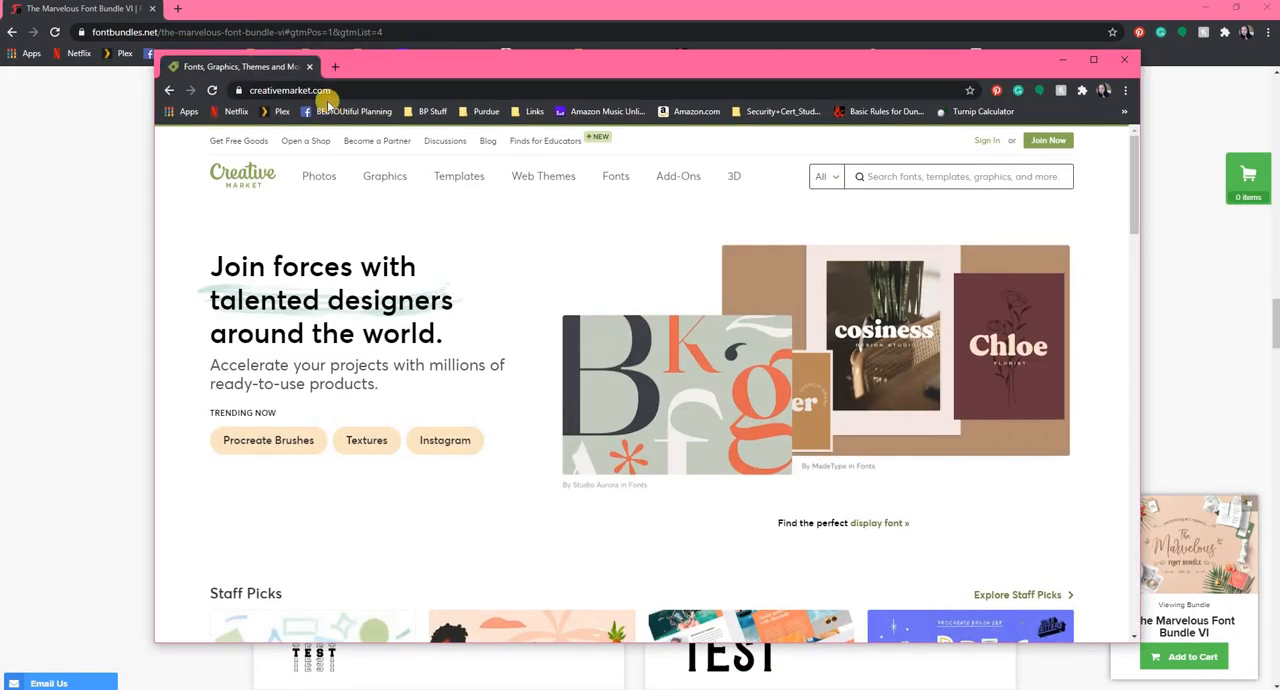
left_click_drag(256, 14, 257, 10)
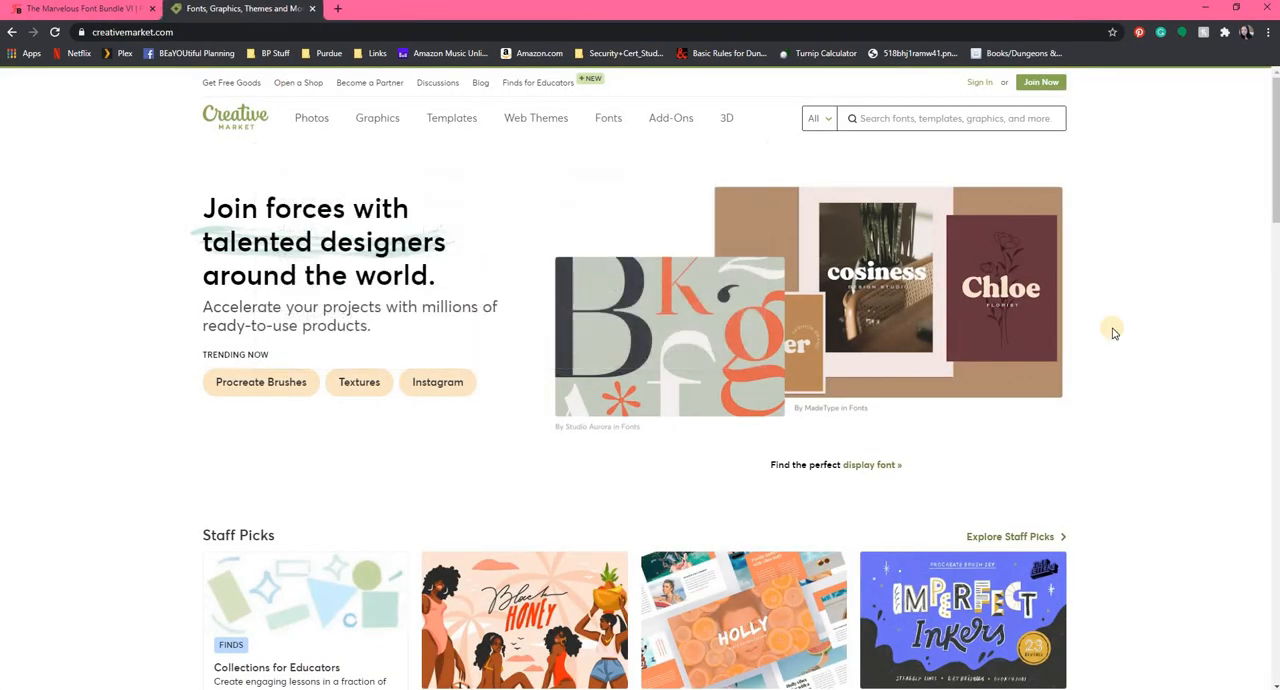
left_click(608, 120)
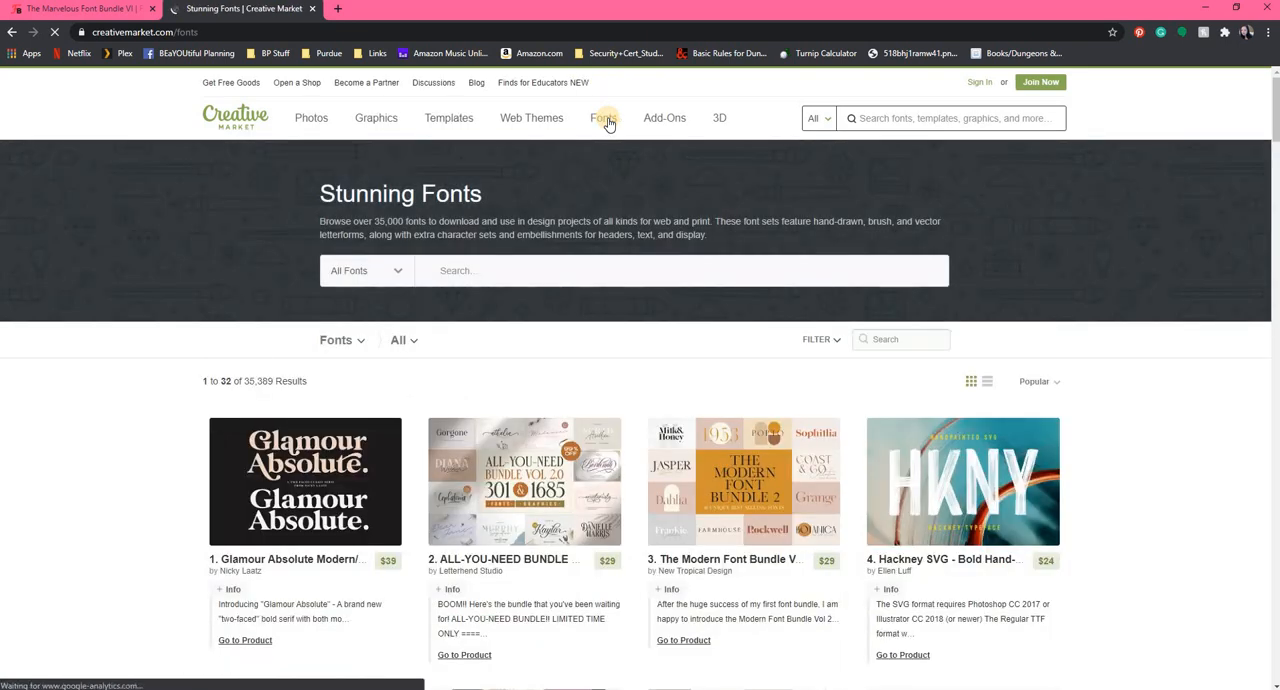
Look through Creative Market's popular font listings down to the handpicked fonts section.
scroll(1150, 413, "down", 3)
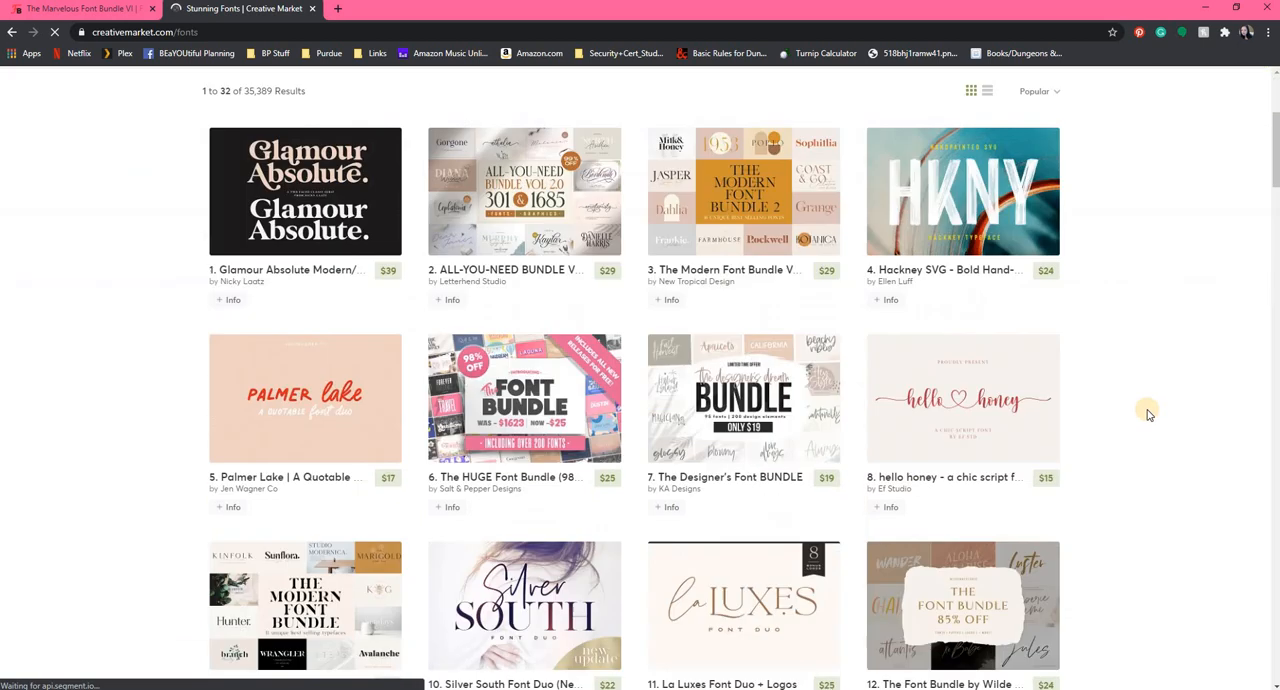
scroll(1148, 410, "down", 1)
scroll(1135, 405, "down", 1)
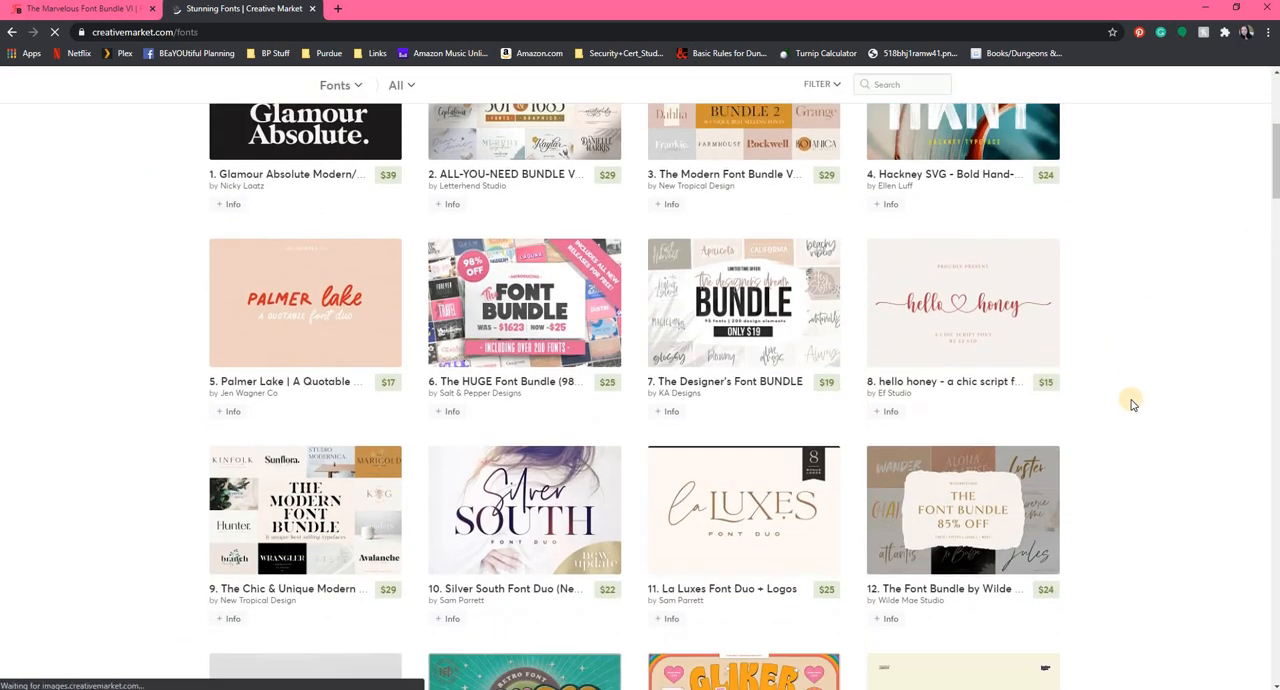
scroll(1133, 403, "down", 2)
scroll(1133, 403, "down", 2)
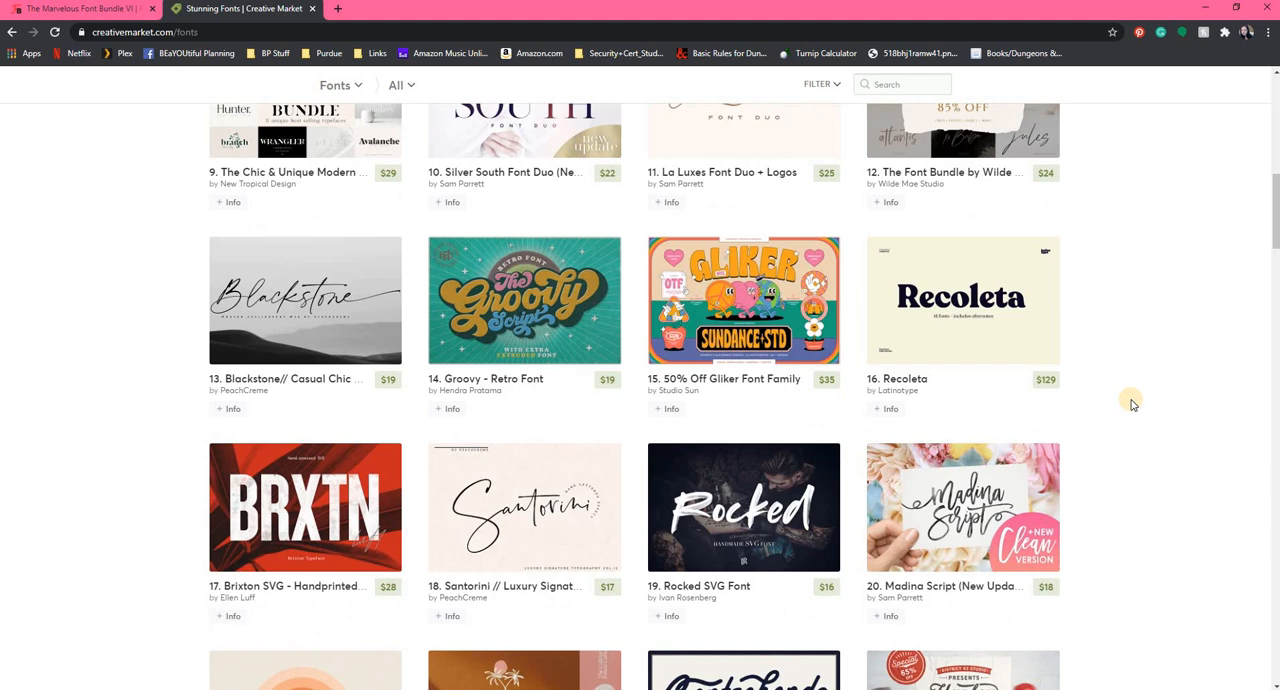
scroll(1133, 403, "down", 4)
scroll(1133, 403, "down", 7)
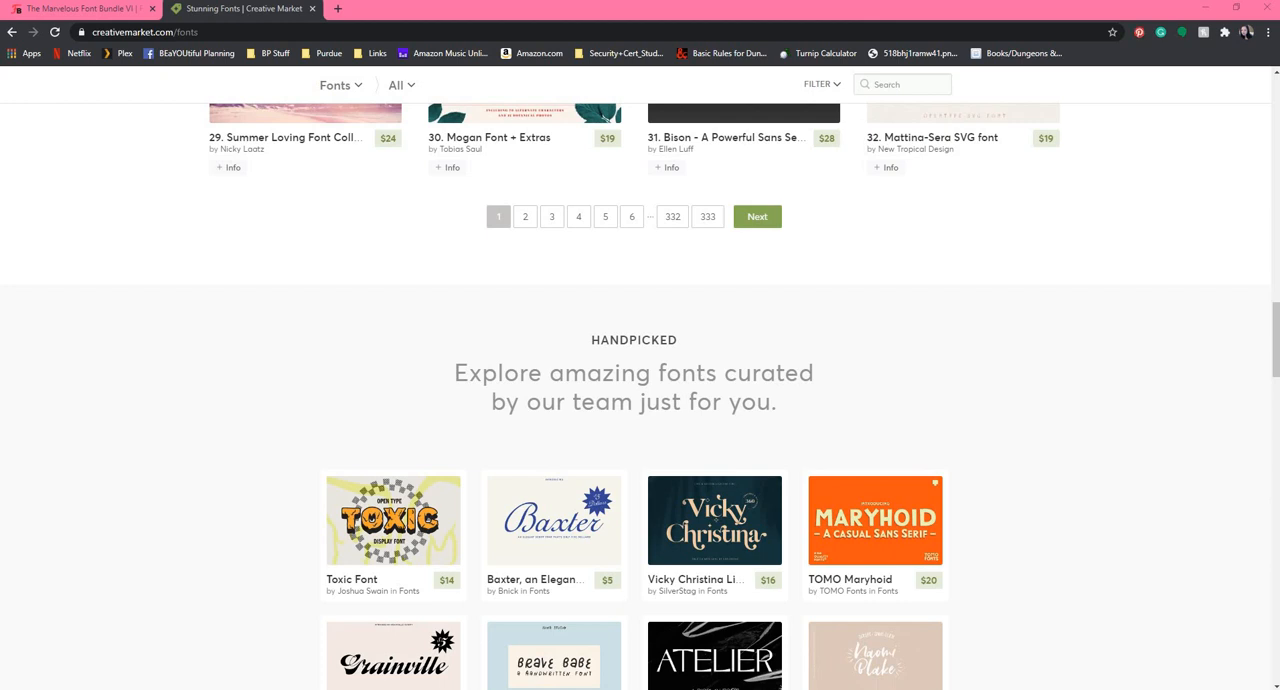
Merge the designbundles.net window into the main browser window as a tab and open The Impressive Craft Bundle.
left_click_drag(2, 70, 450, 63)
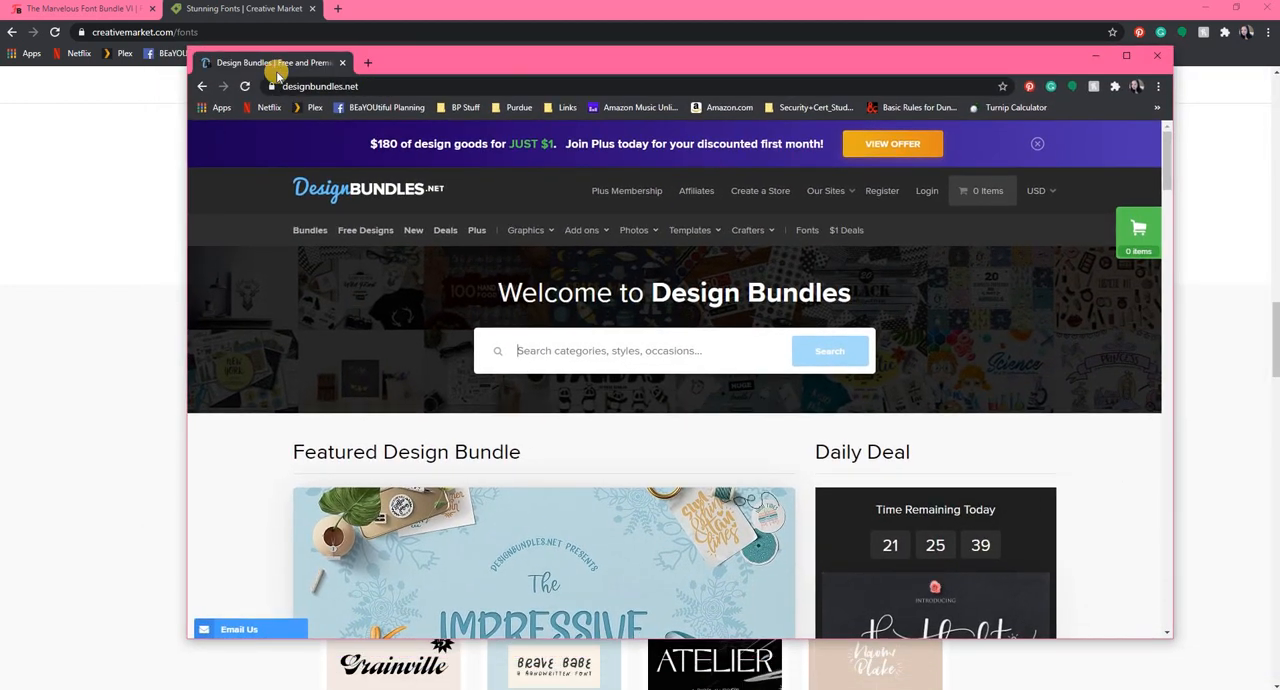
left_click_drag(277, 63, 384, 27)
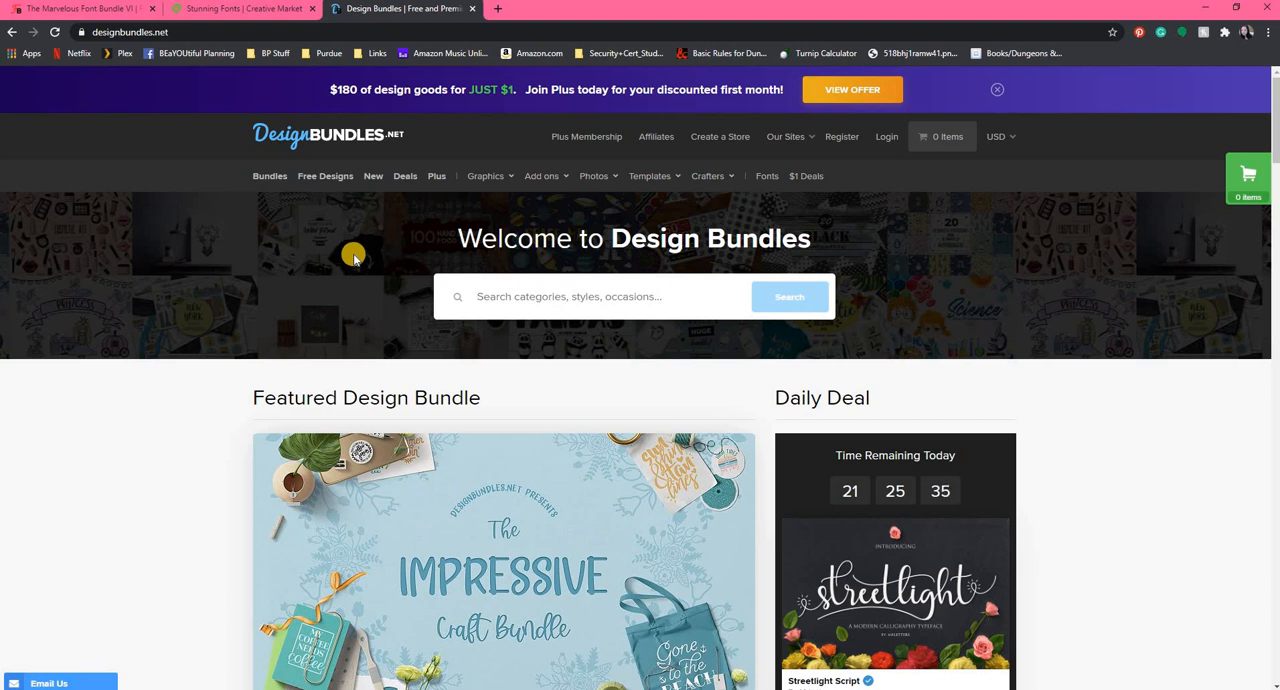
scroll(352, 258, "down", 3)
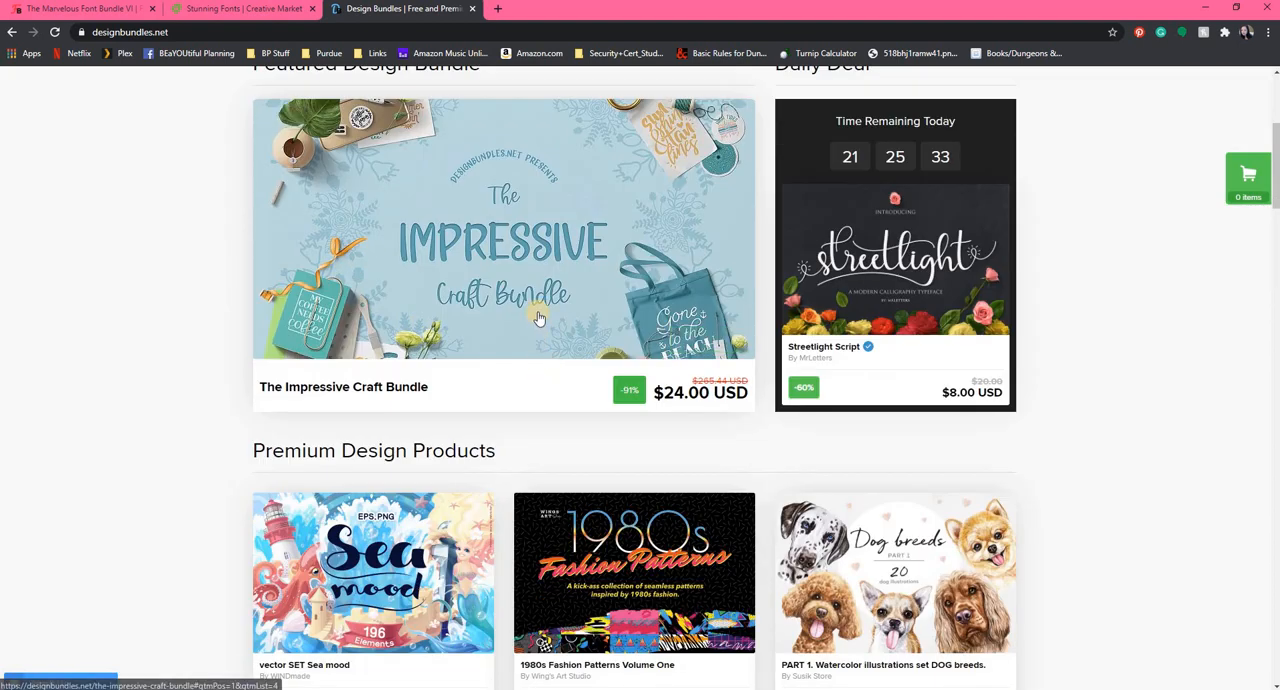
mouse_move(538, 317)
scroll(538, 317, "up", 1)
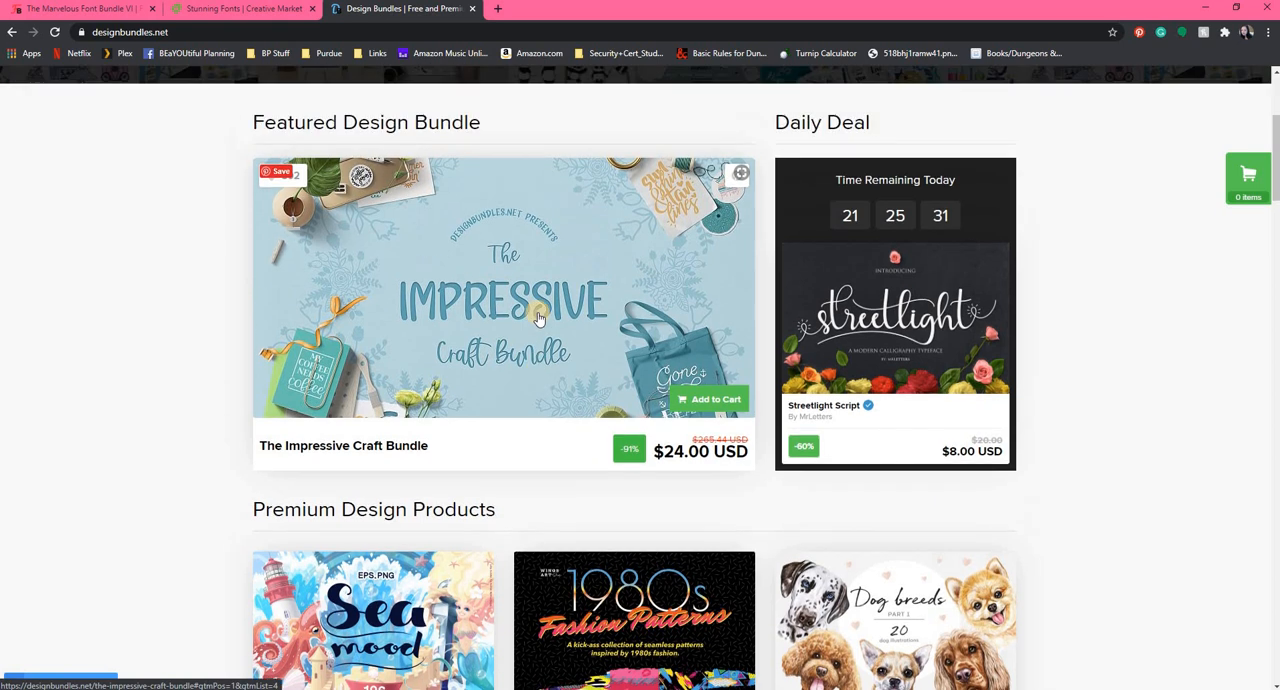
left_click(538, 317)
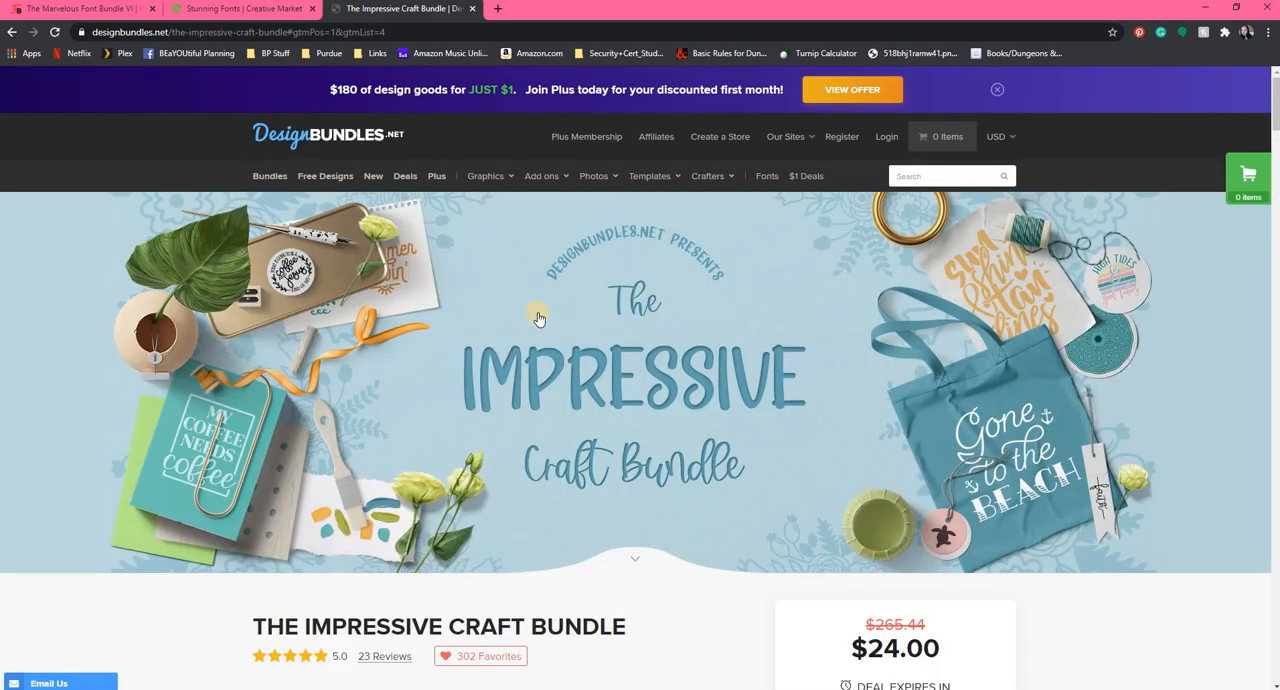
Examine The Impressive Craft Bundle's license terms, deal details and the included SVG designs and fonts.
scroll(538, 317, "down", 2)
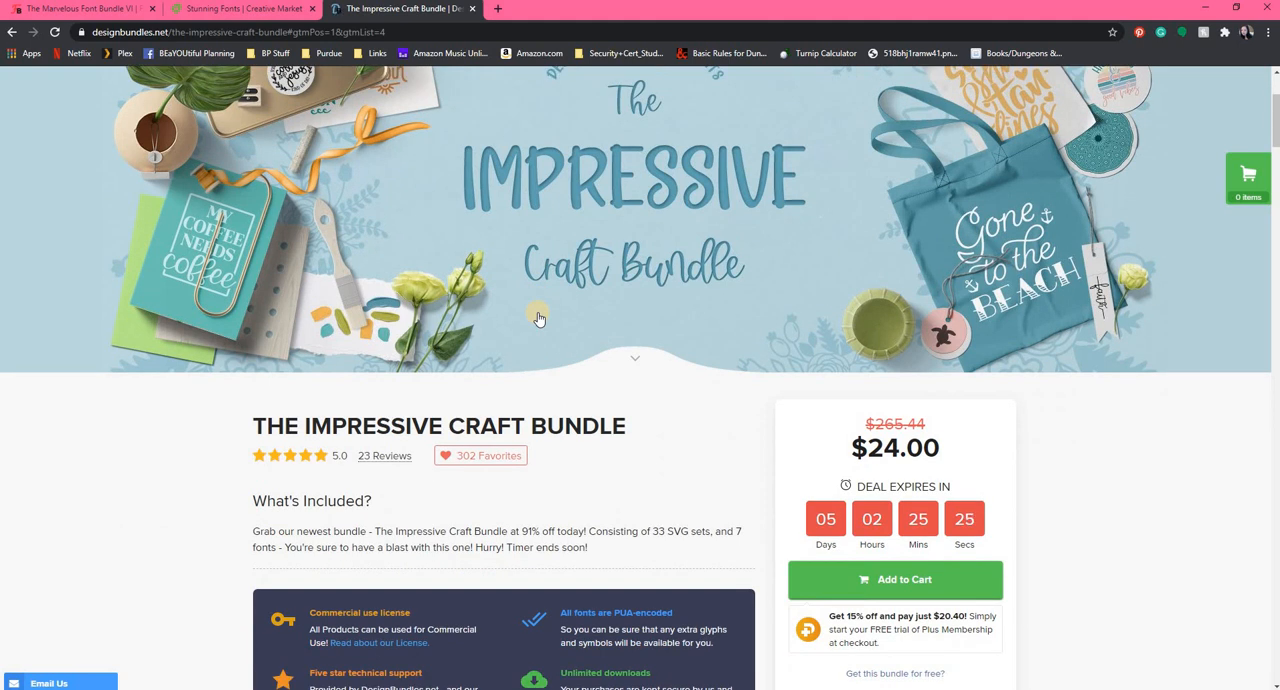
scroll(538, 317, "down", 3)
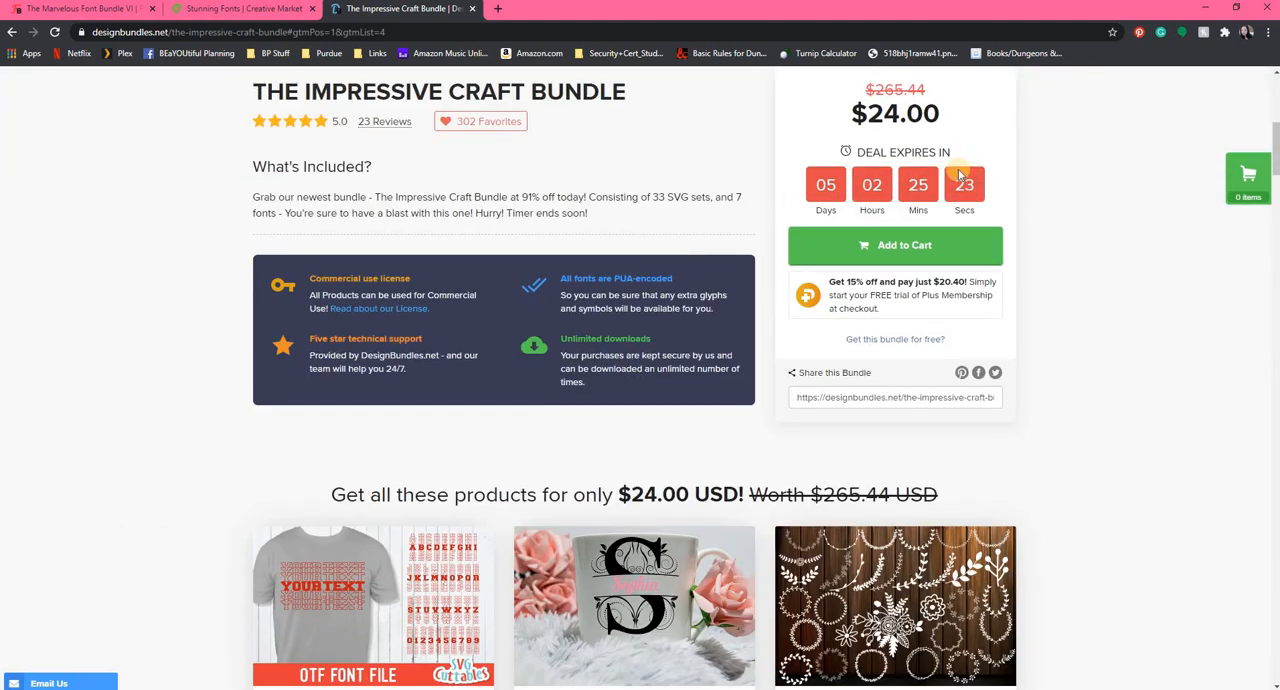
scroll(660, 222, "down", 4)
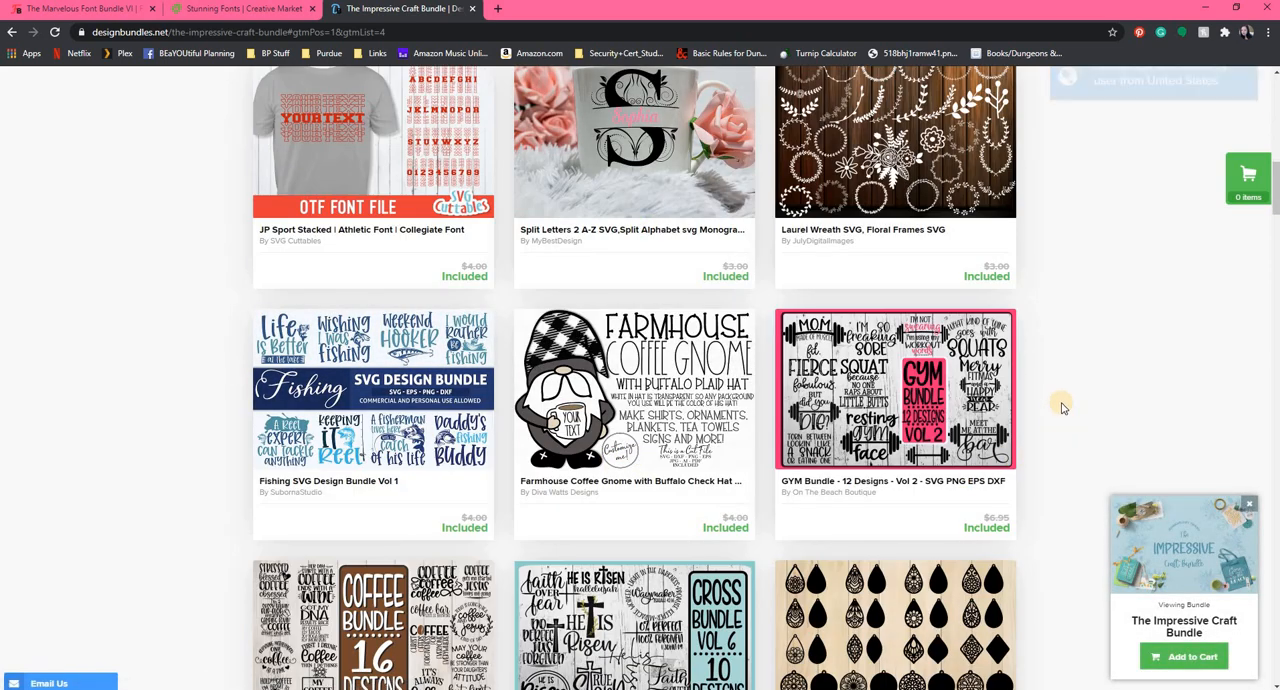
scroll(1060, 405, "down", 3)
scroll(1060, 405, "down", 1)
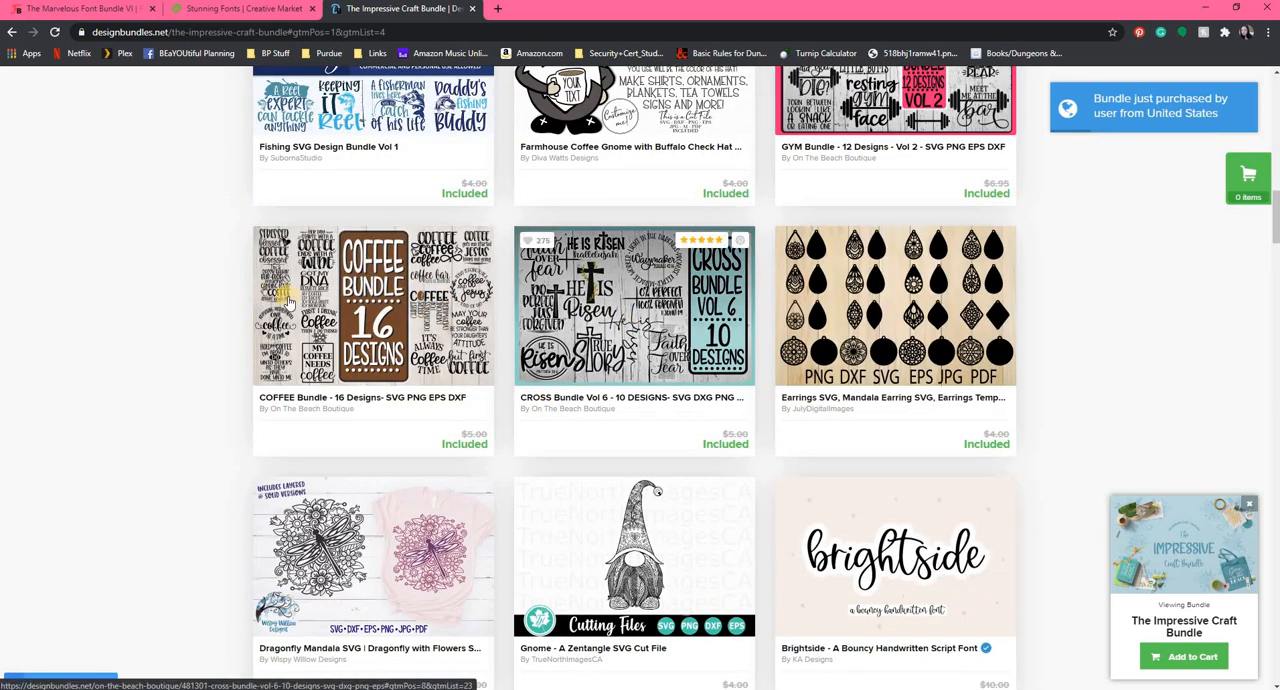
scroll(1017, 320, "up", 2)
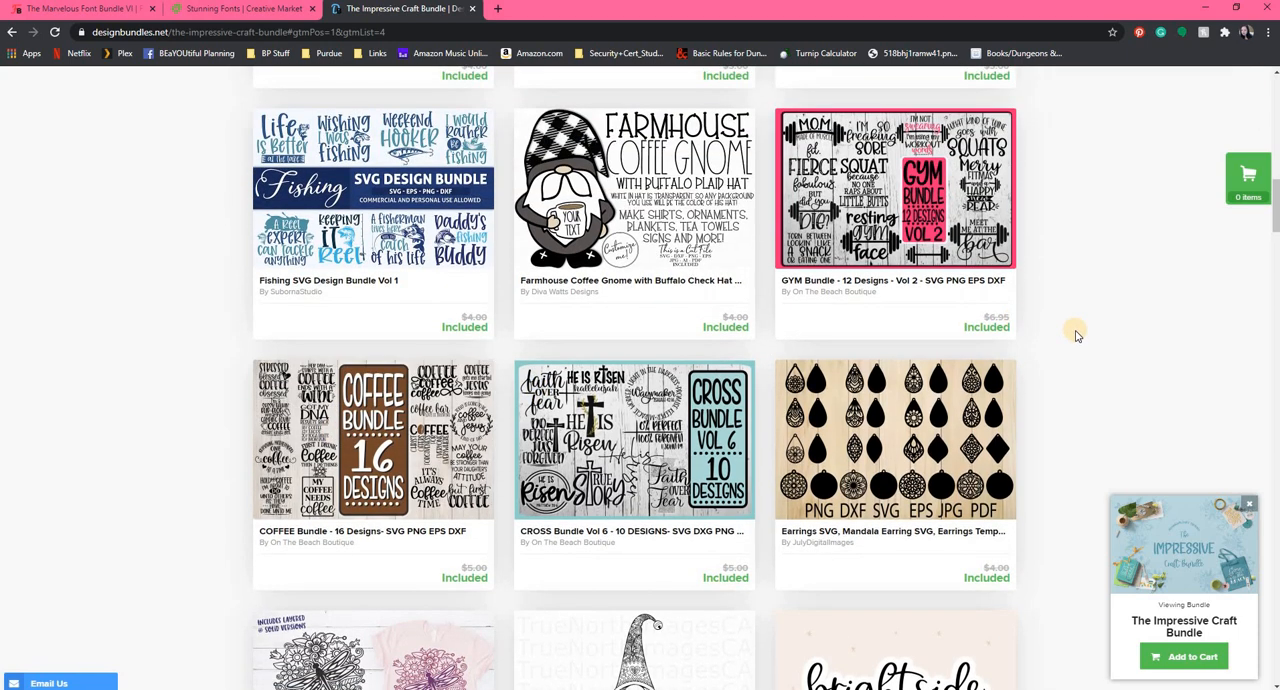
Look through the remaining SVG designs and fonts in The Impressive Craft Bundle down to the font try-out previews.
scroll(1074, 331, "down", 6)
scroll(1076, 337, "down", 7)
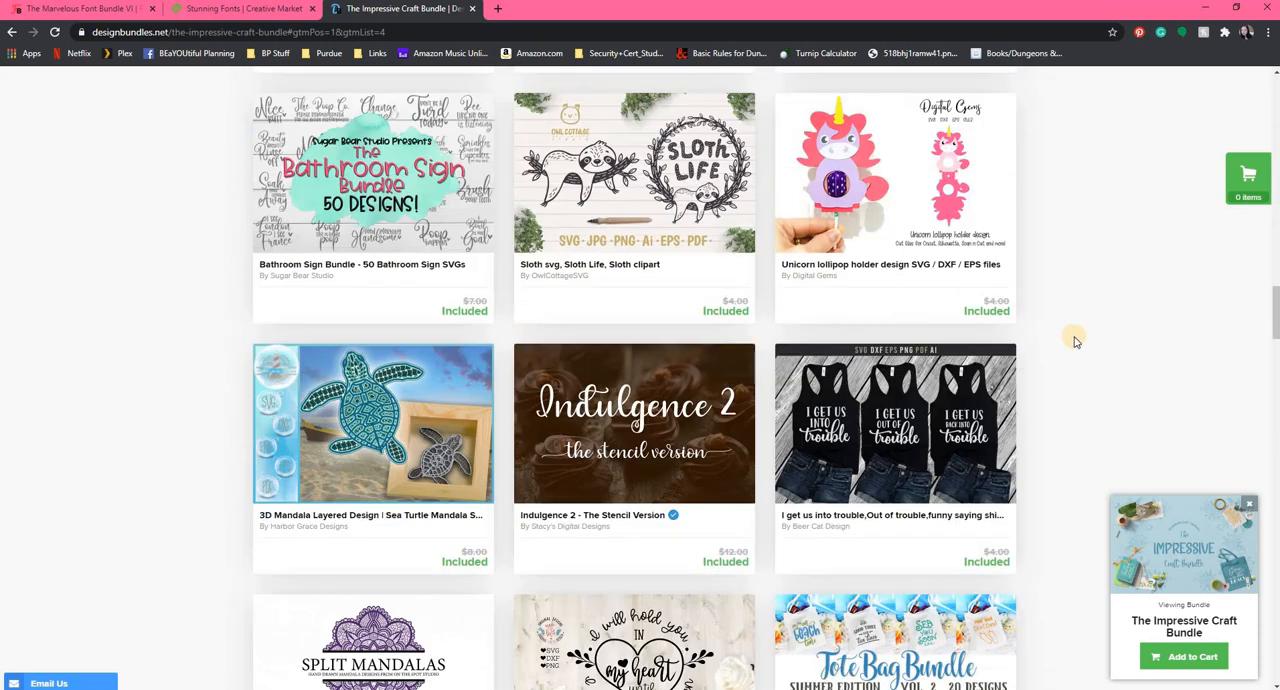
scroll(1076, 342, "down", 3)
scroll(1074, 343, "down", 2)
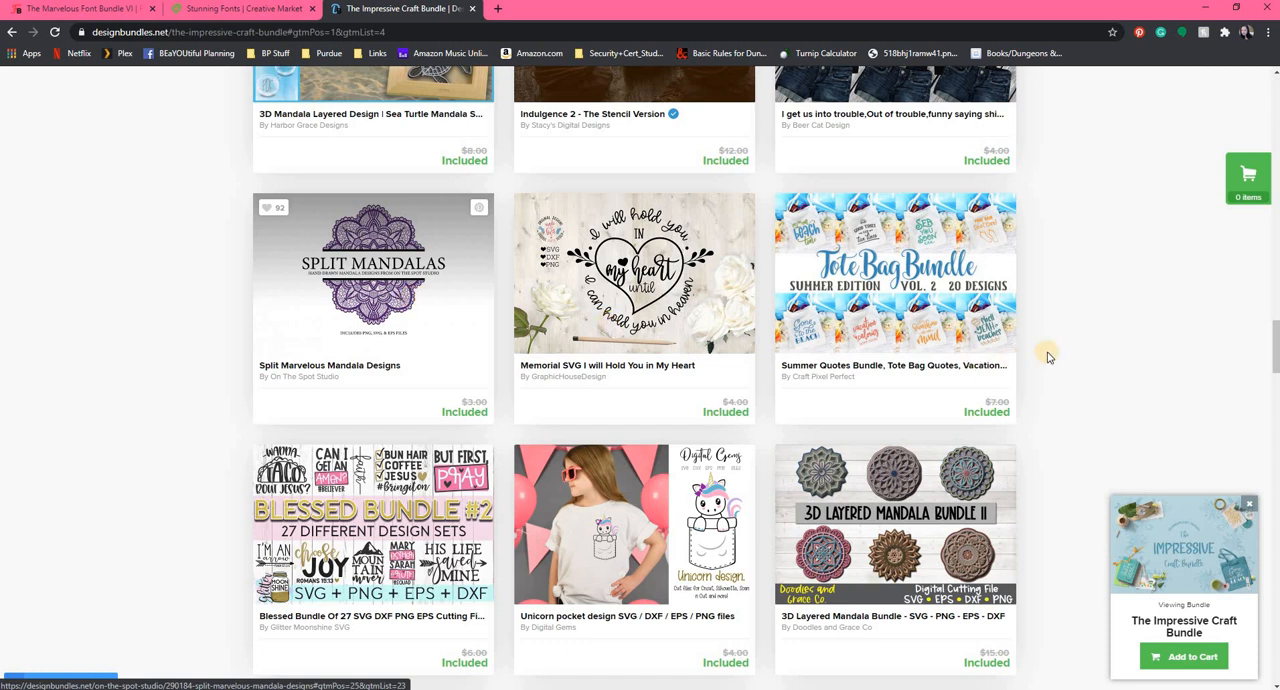
scroll(1048, 358, "down", 2)
scroll(1048, 358, "down", 3)
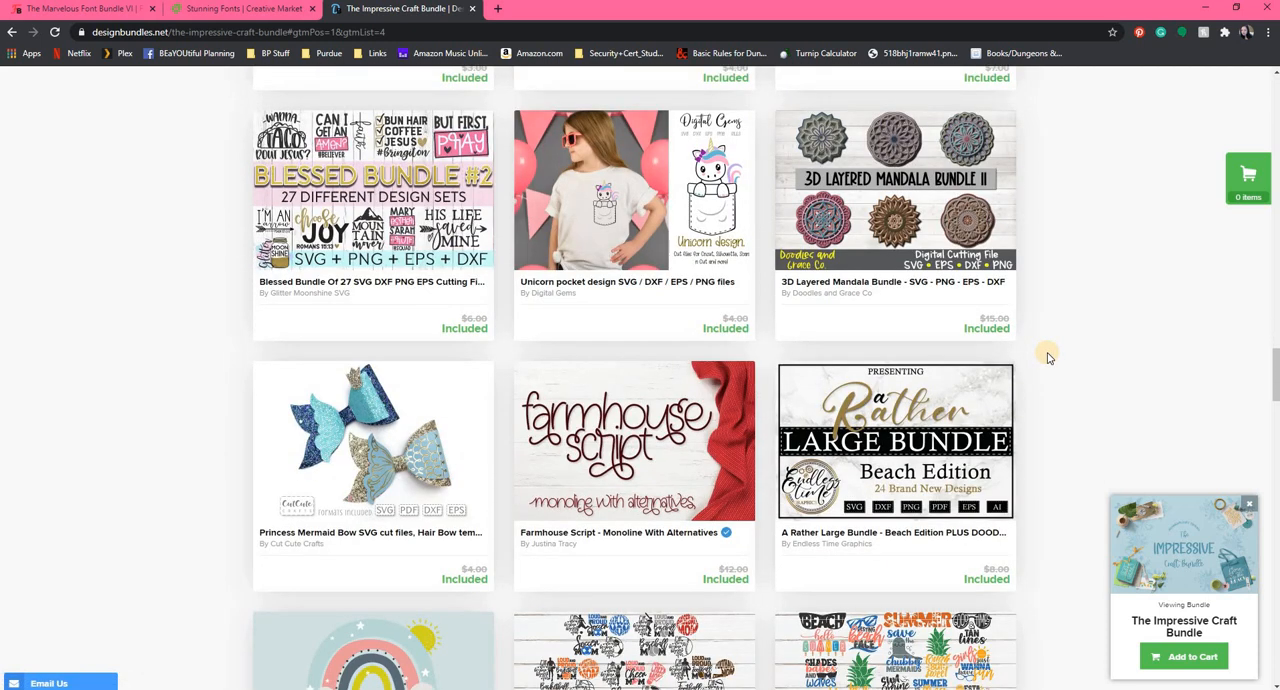
scroll(1048, 358, "down", 3)
scroll(1052, 352, "down", 4)
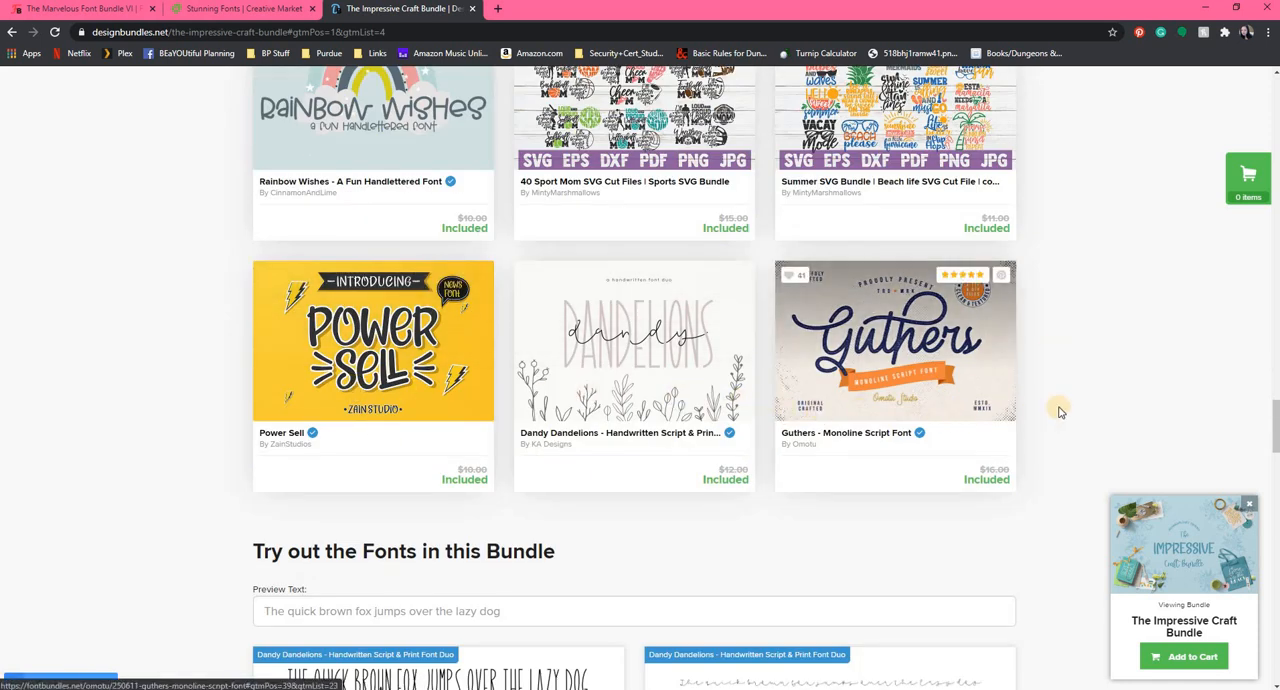
scroll(1060, 412, "down", 7)
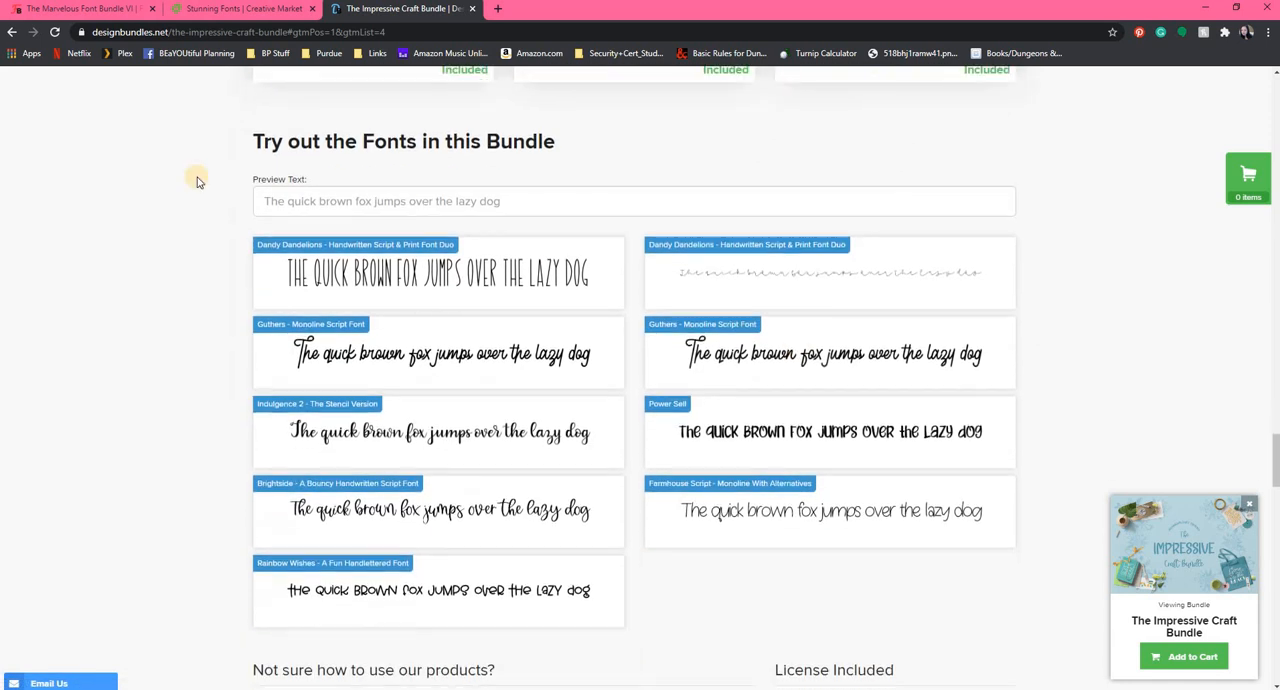
Open Design Bundles' Free Designs page, dismiss the email offer and look through the current free downloads.
scroll(818, 396, "up", 12)
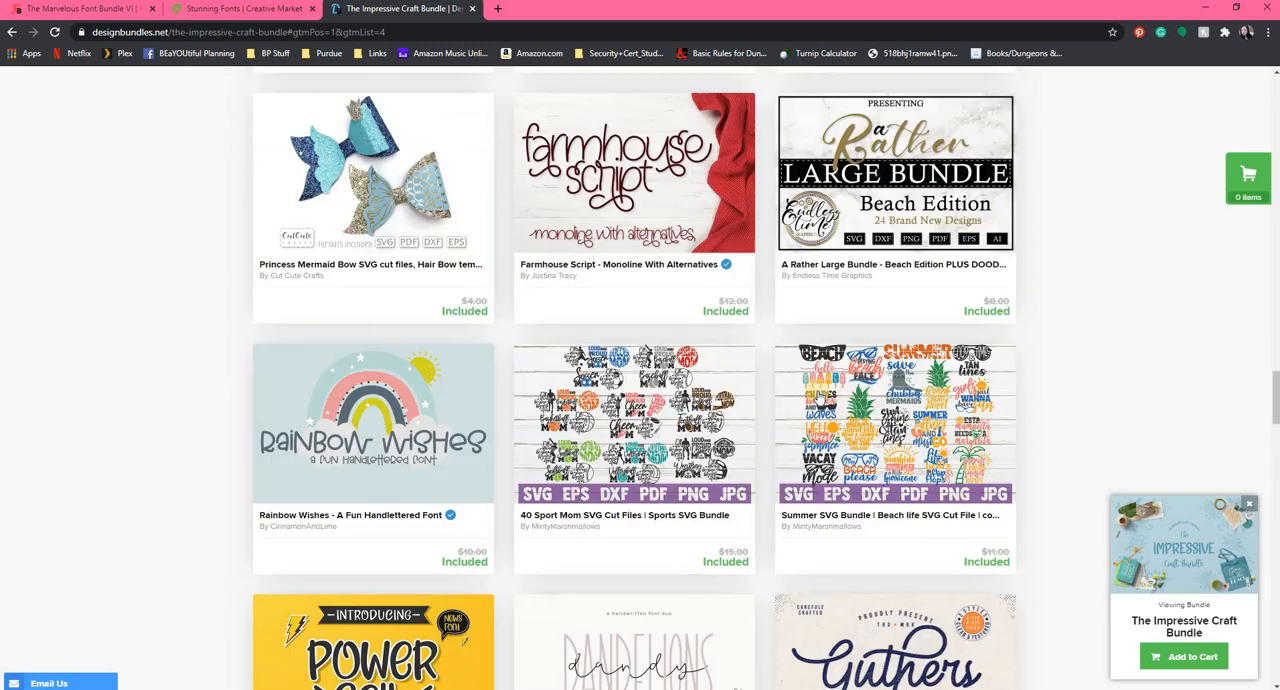
scroll(818, 396, "up", 6)
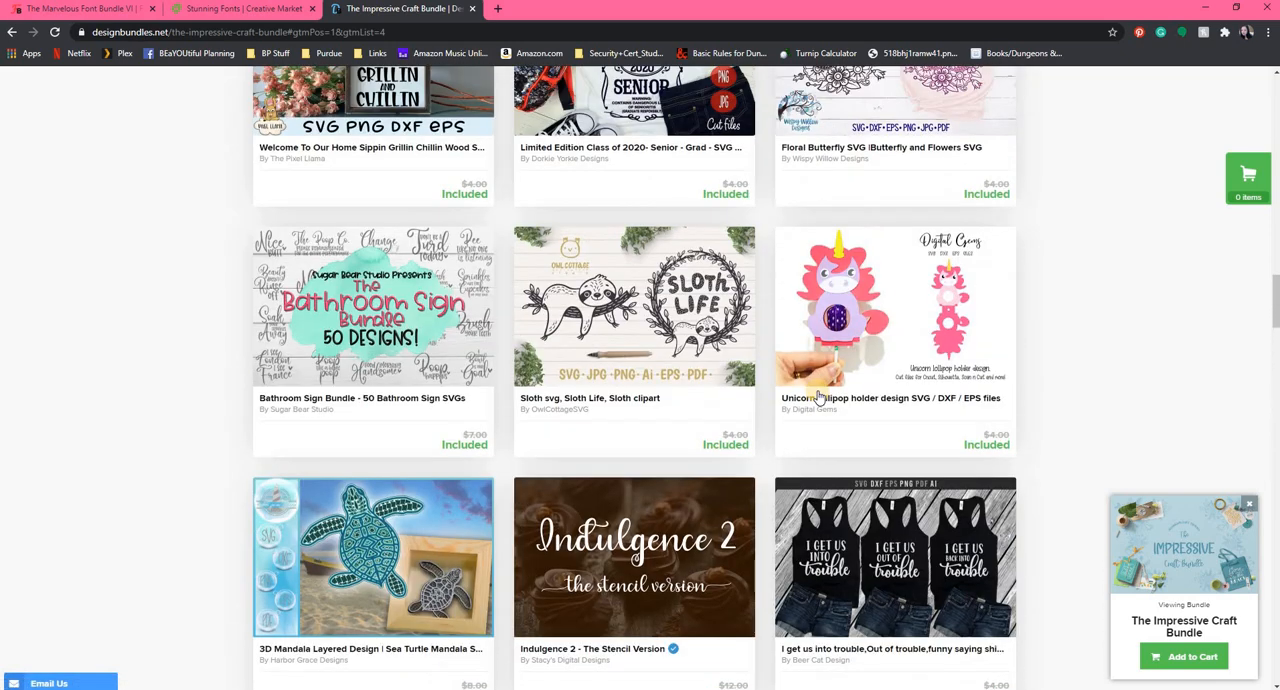
scroll(818, 396, "up", 3)
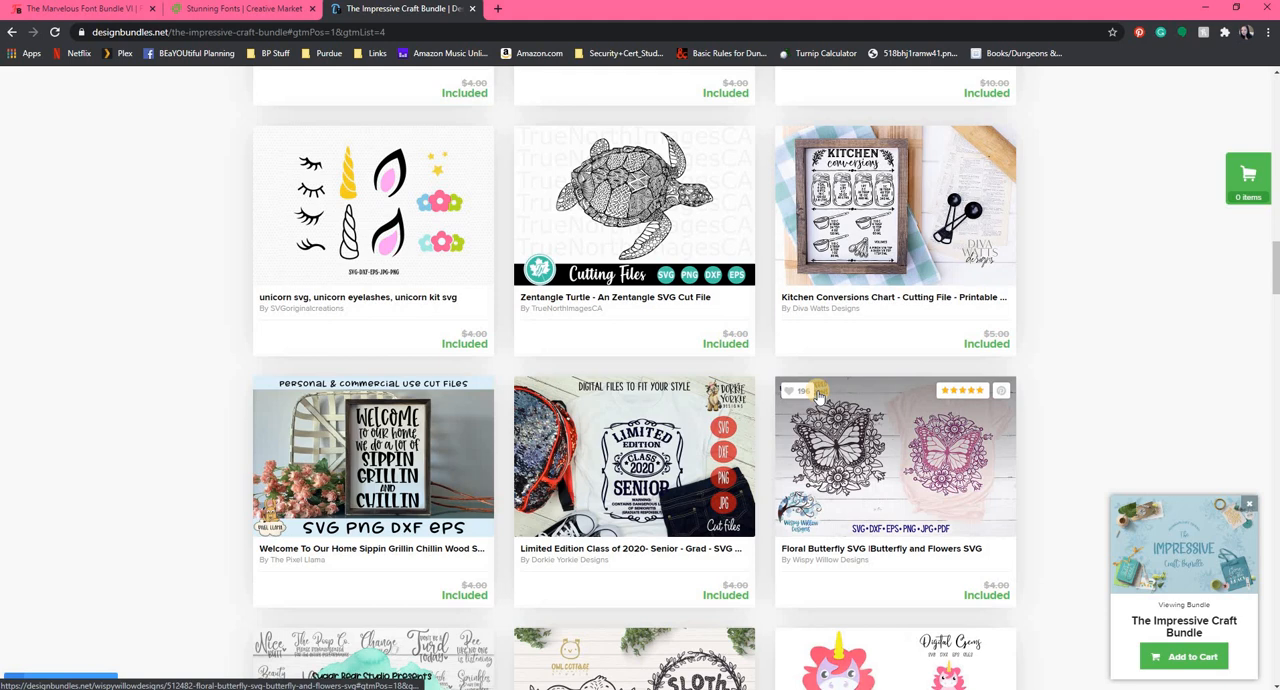
scroll(818, 396, "up", 4)
scroll(818, 396, "up", 3)
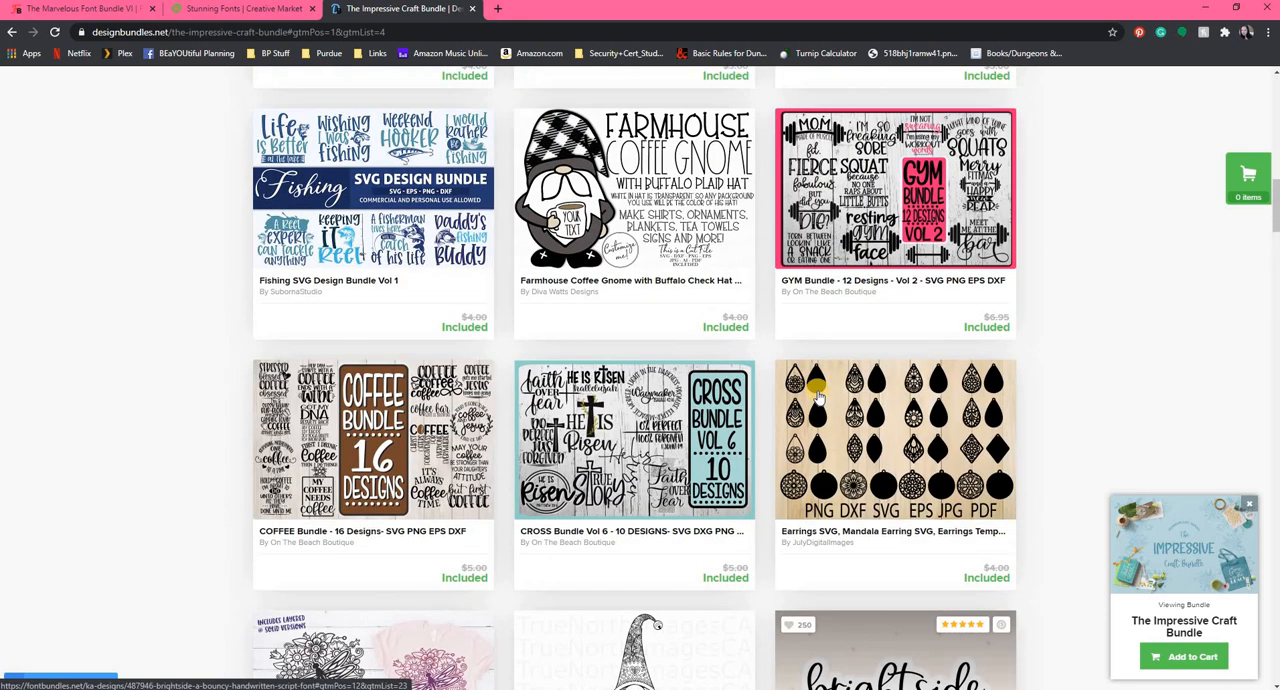
scroll(818, 396, "up", 5)
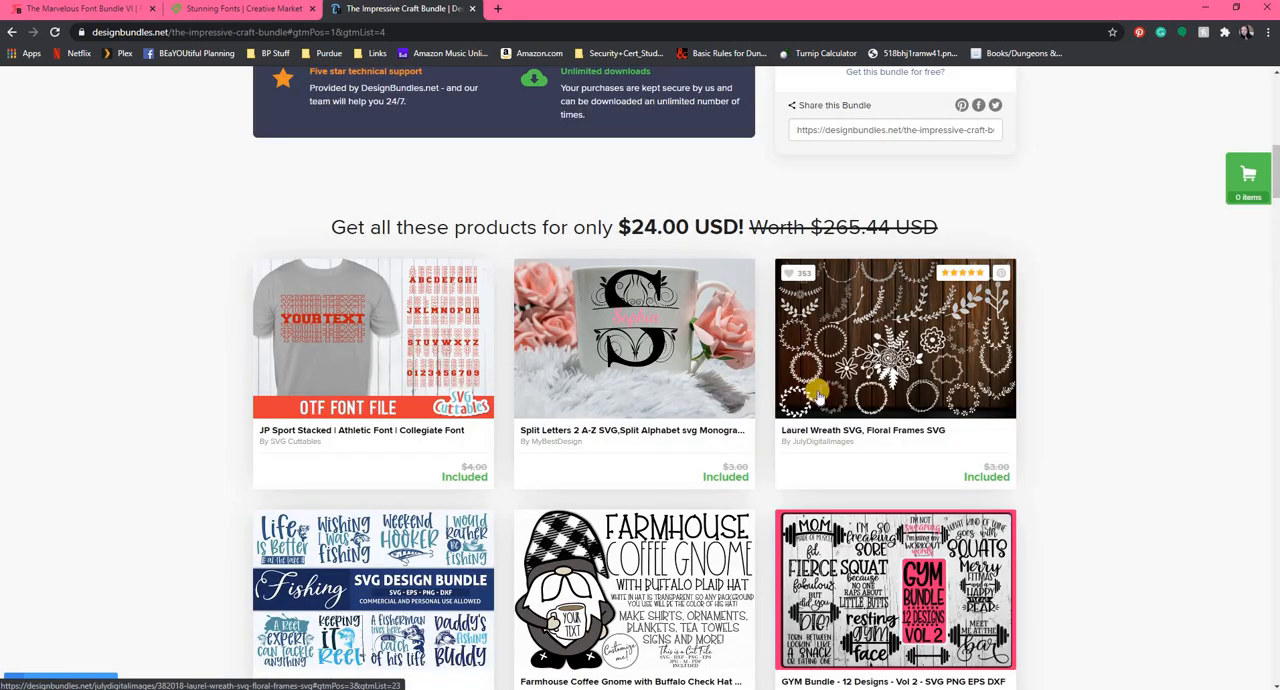
scroll(818, 396, "up", 6)
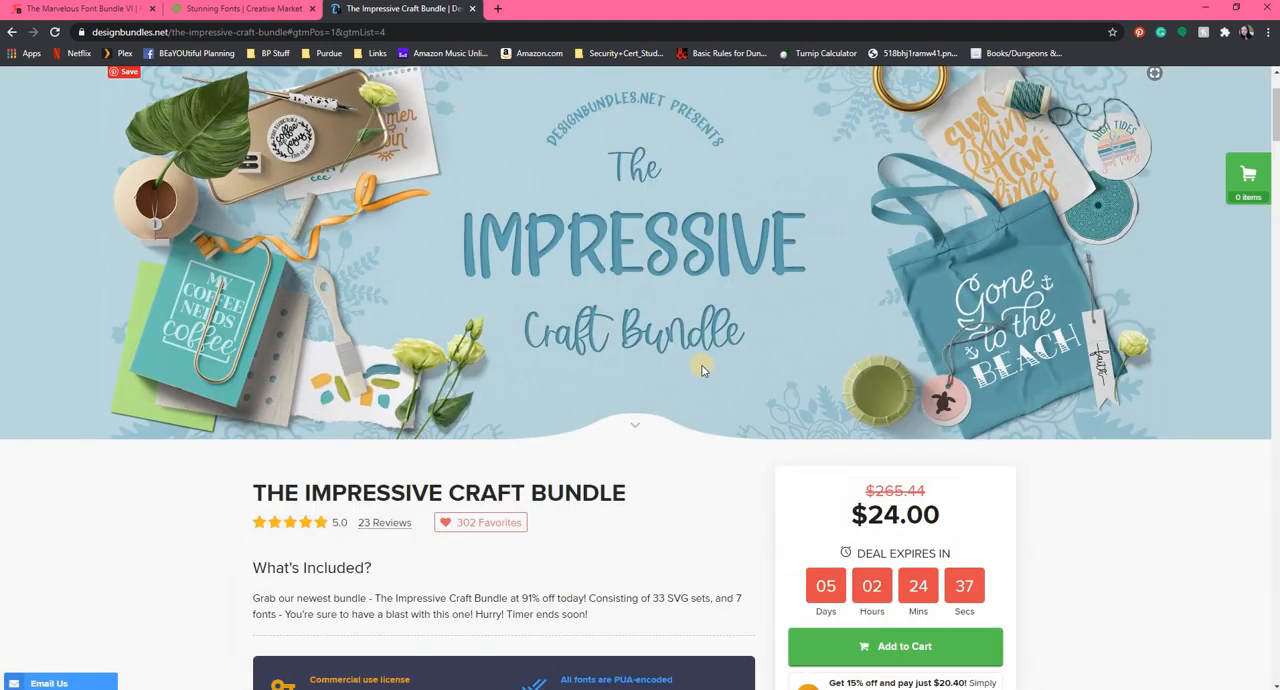
scroll(702, 371, "up", 1)
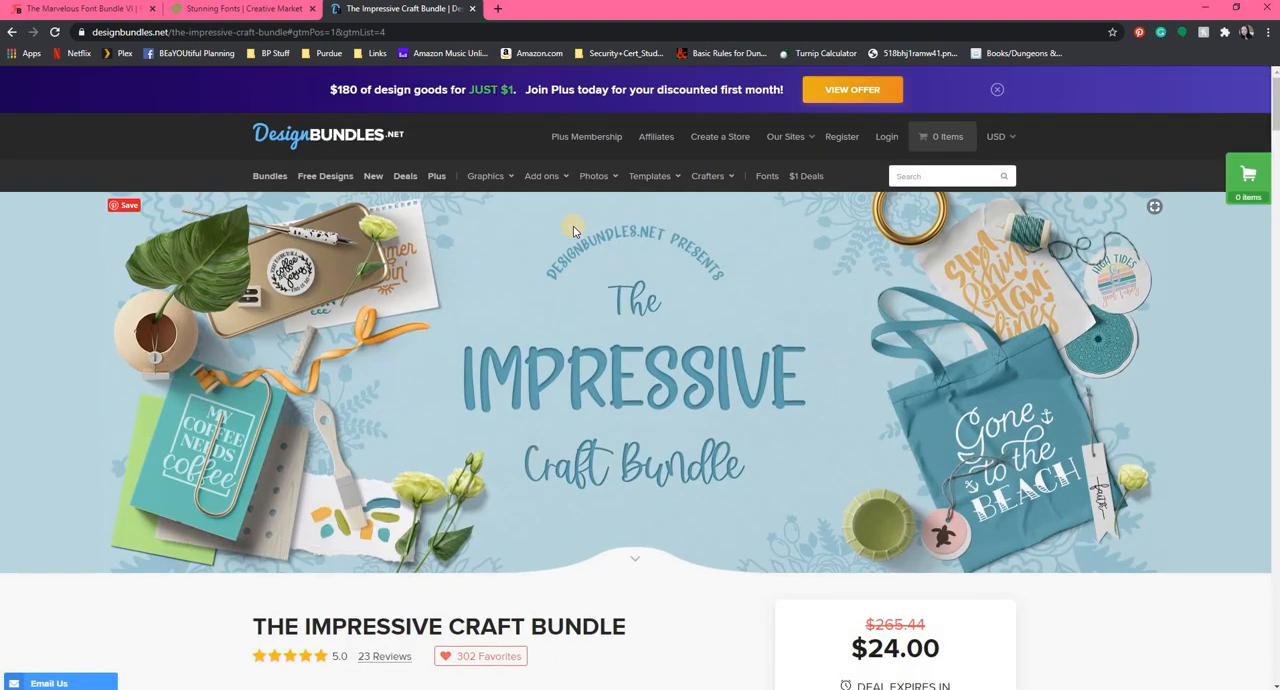
left_click(324, 186)
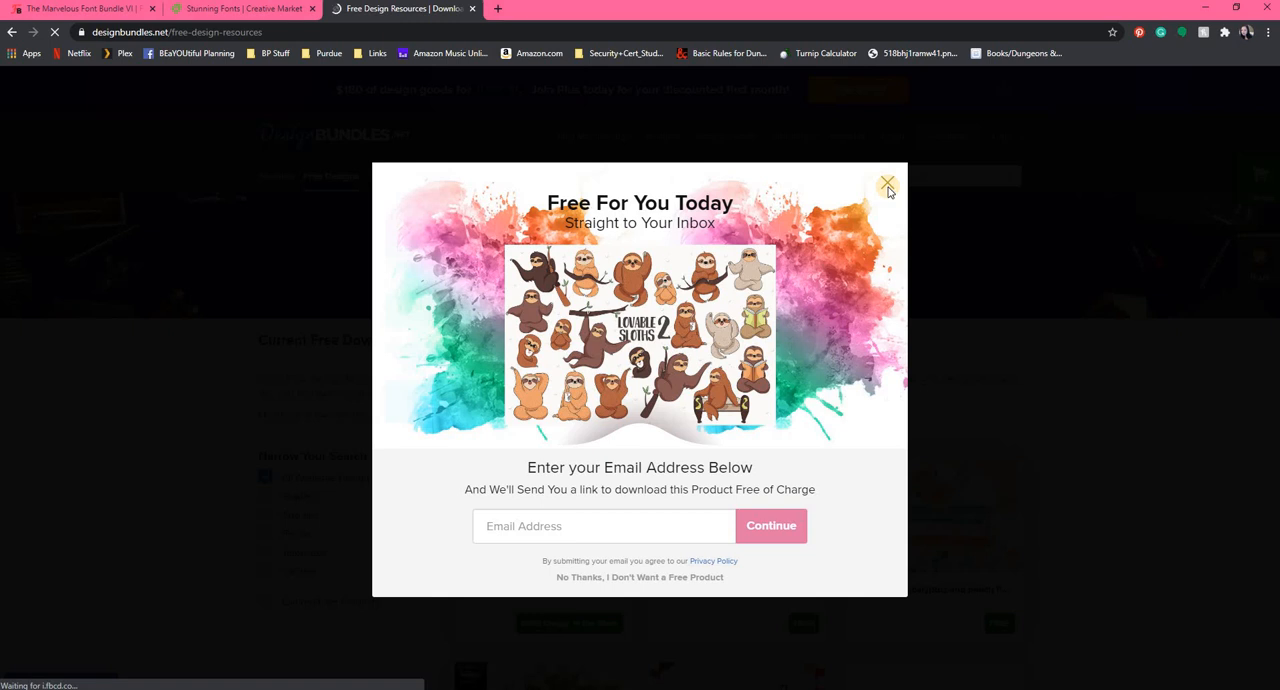
left_click(887, 185)
scroll(1136, 385, "down", 2)
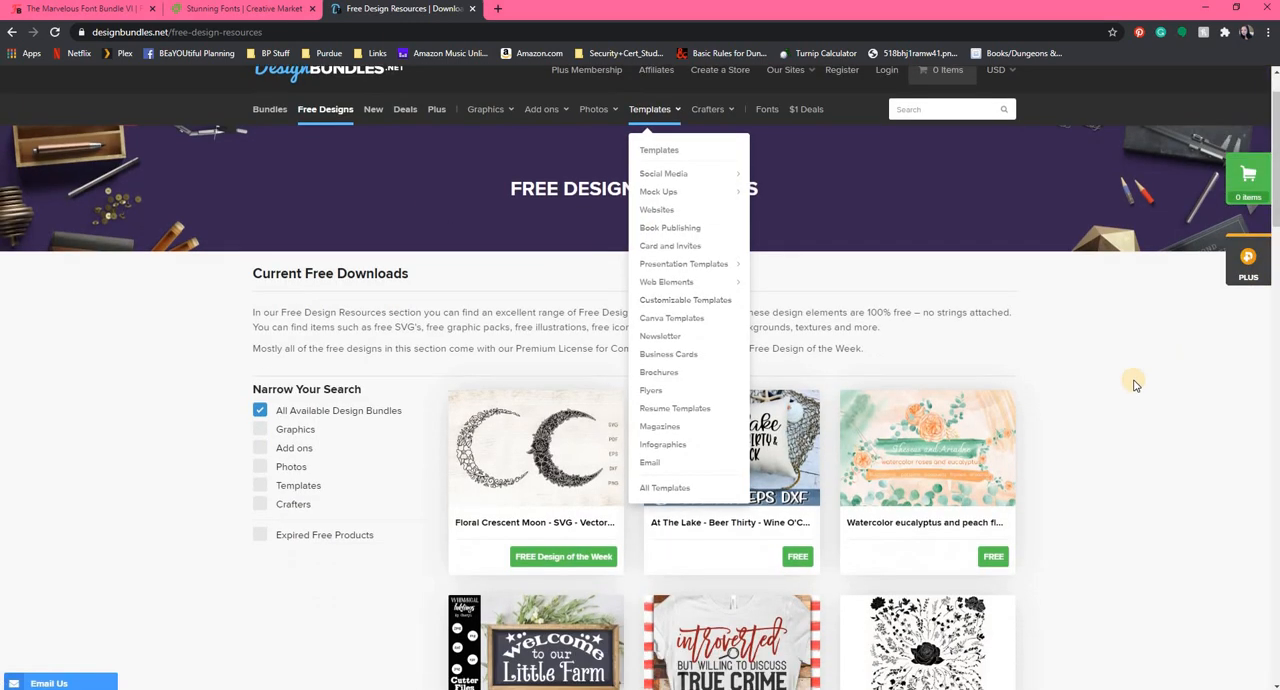
scroll(1136, 385, "down", 2)
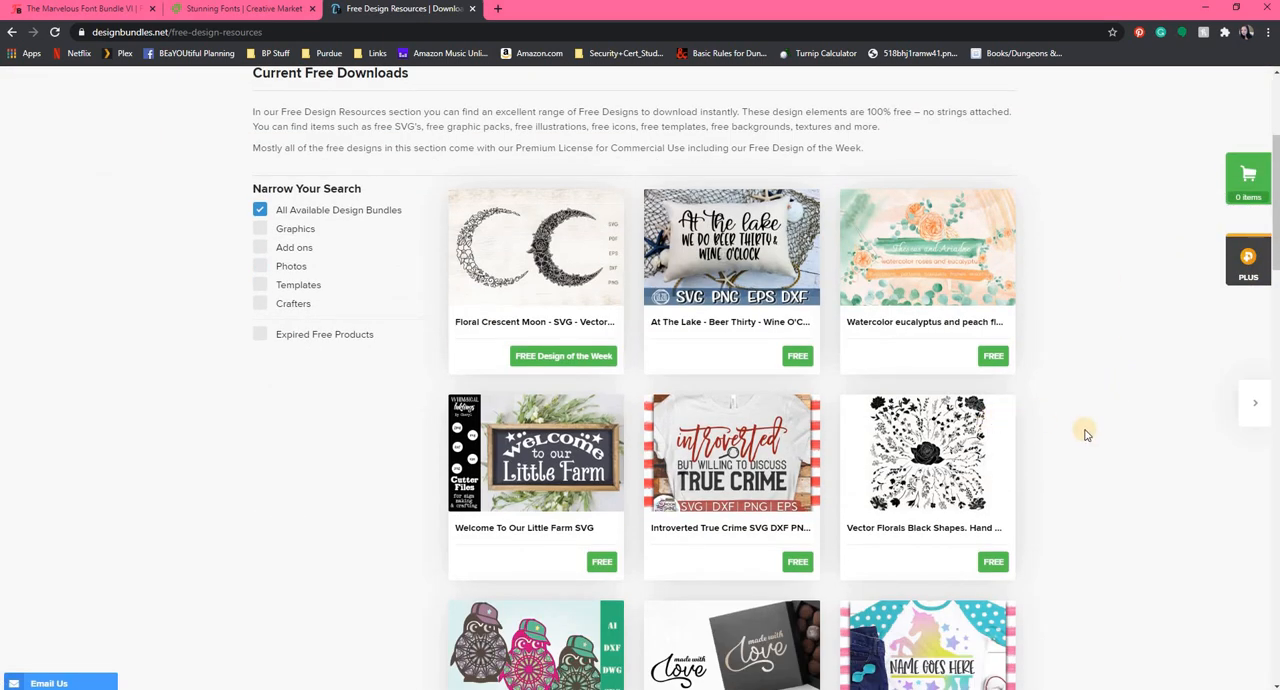
scroll(1046, 409, "down", 2)
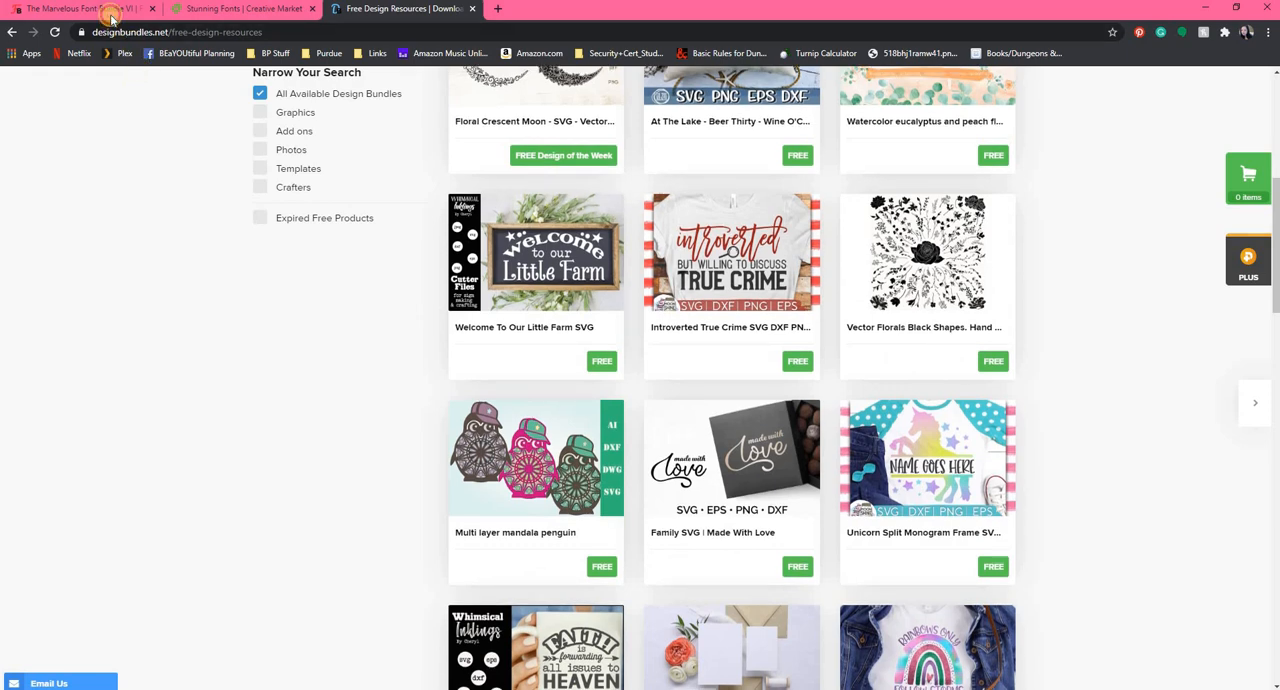
Switch to the Font Bundles page, open its Free Fonts section, dismiss the email offer and browse the free downloads.
left_click(112, 18)
scroll(995, 318, "up", 9)
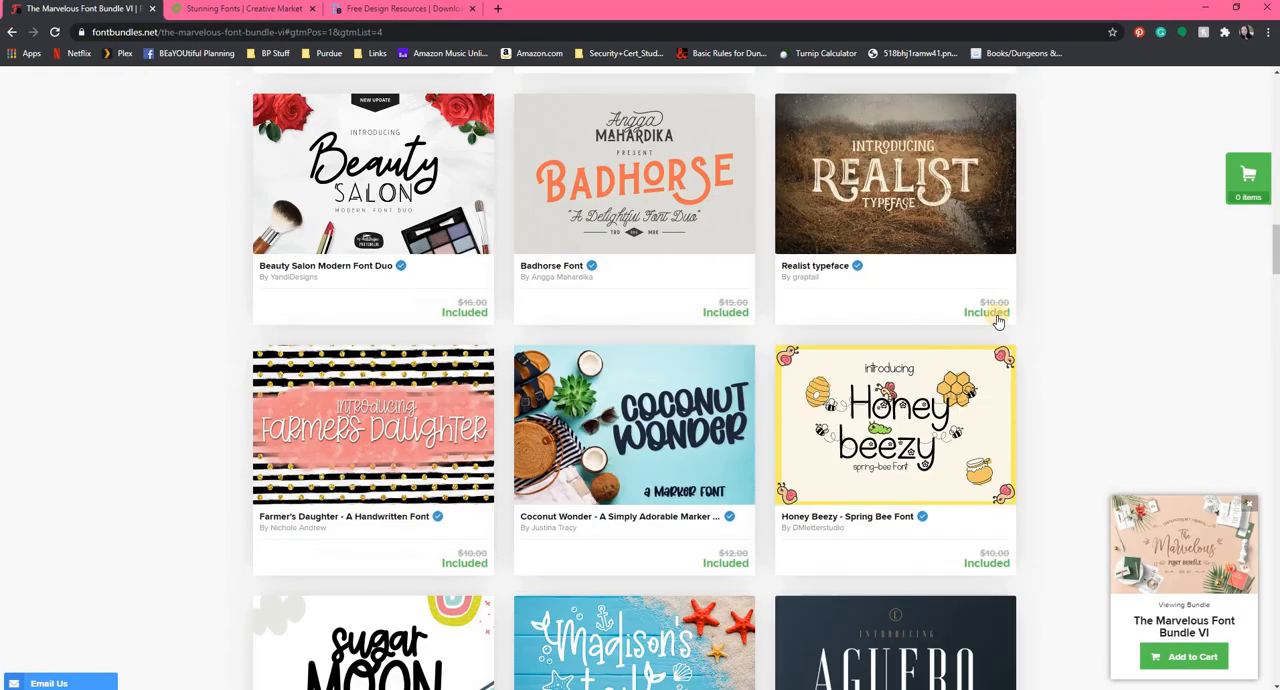
scroll(997, 320, "up", 15)
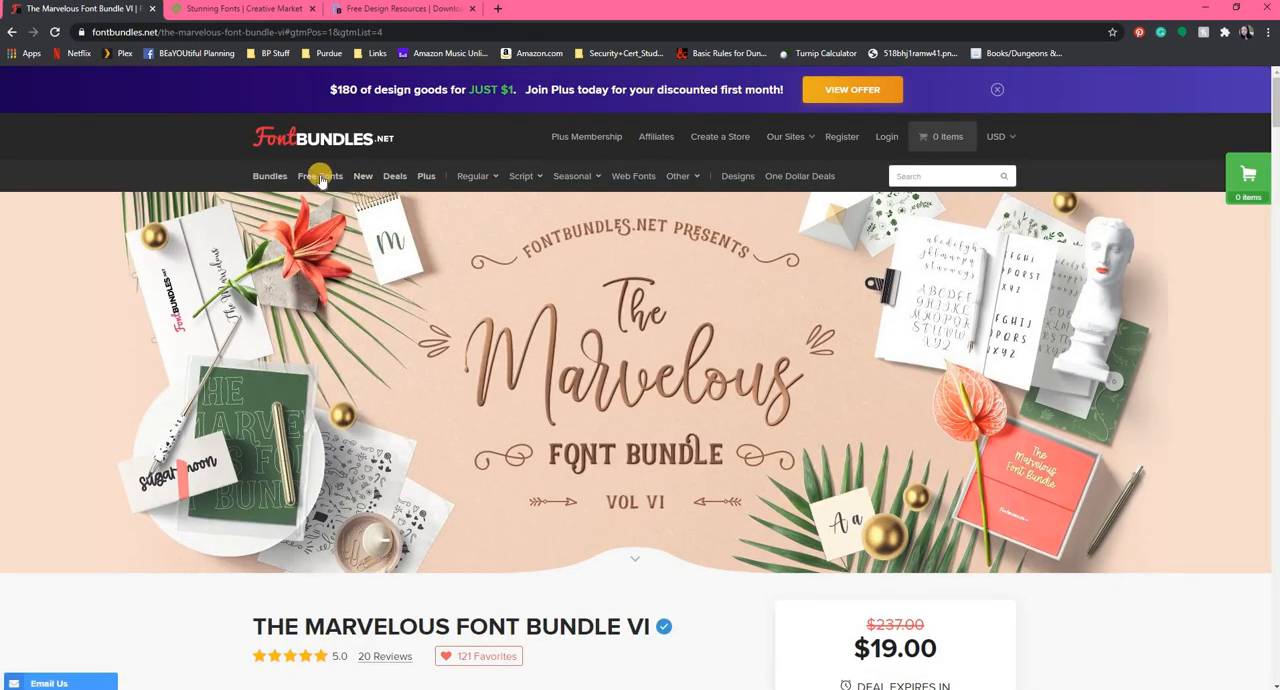
left_click(321, 180)
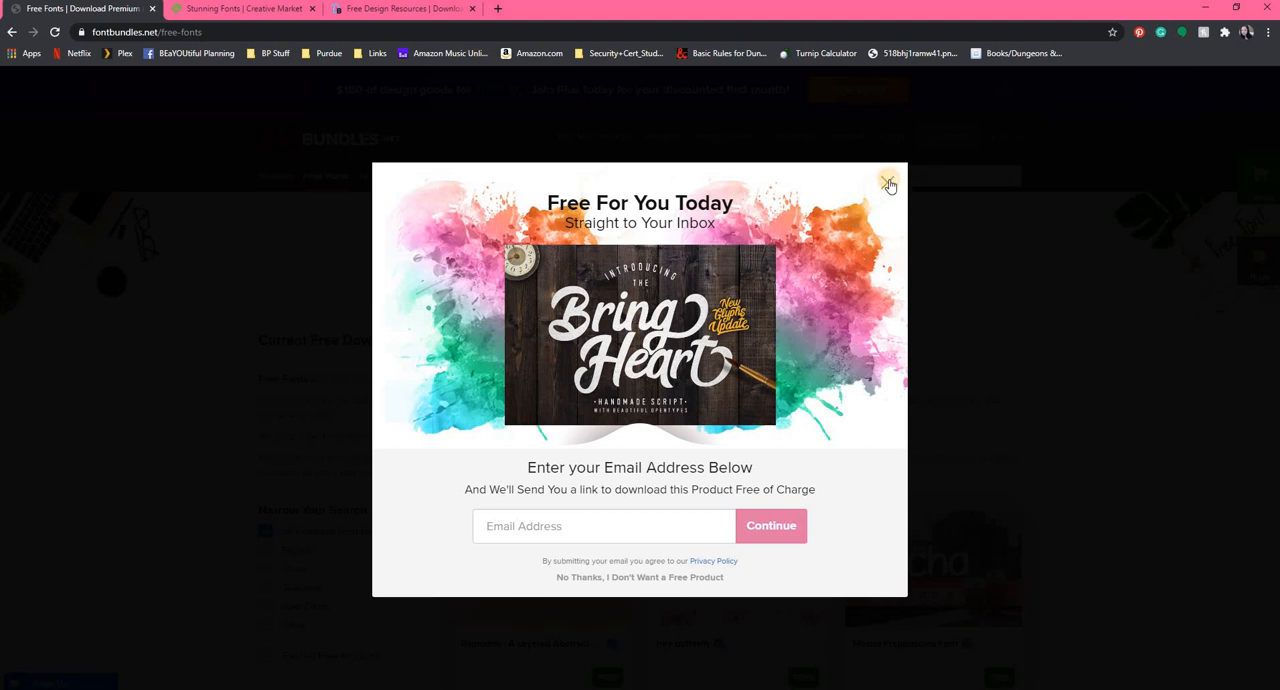
left_click(887, 183)
scroll(690, 338, "down", 3)
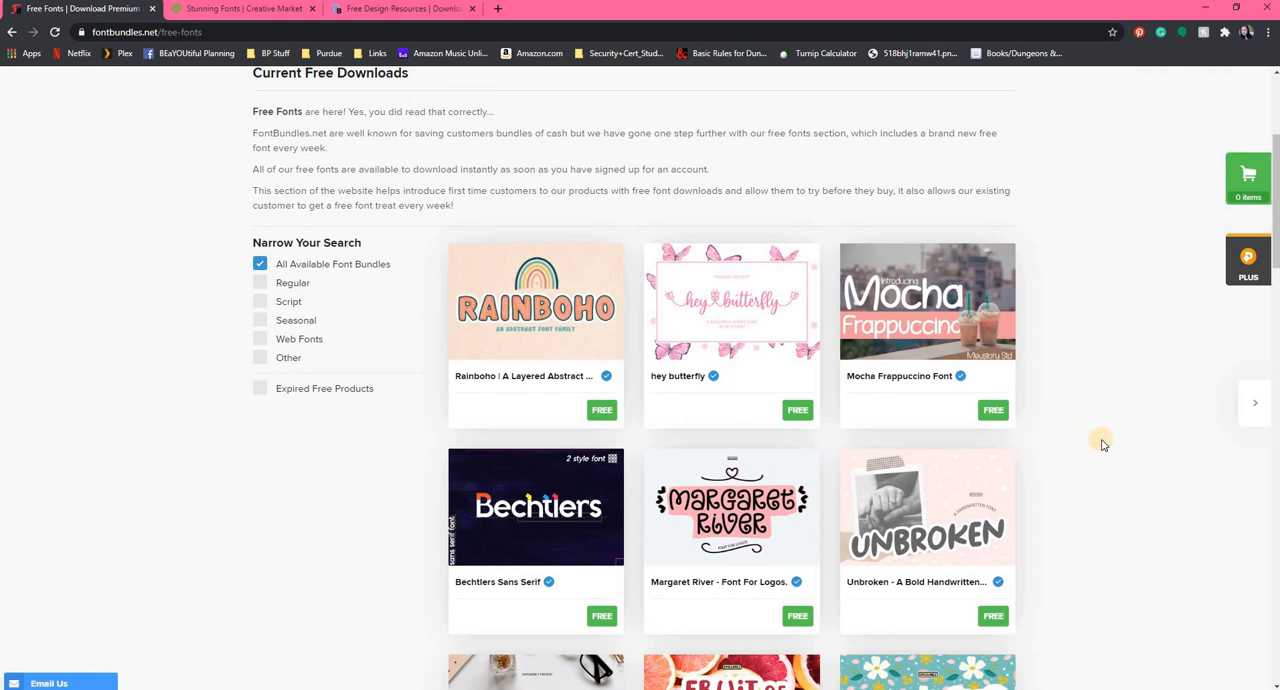
scroll(1103, 444, "down", 2)
scroll(1147, 487, "down", 3)
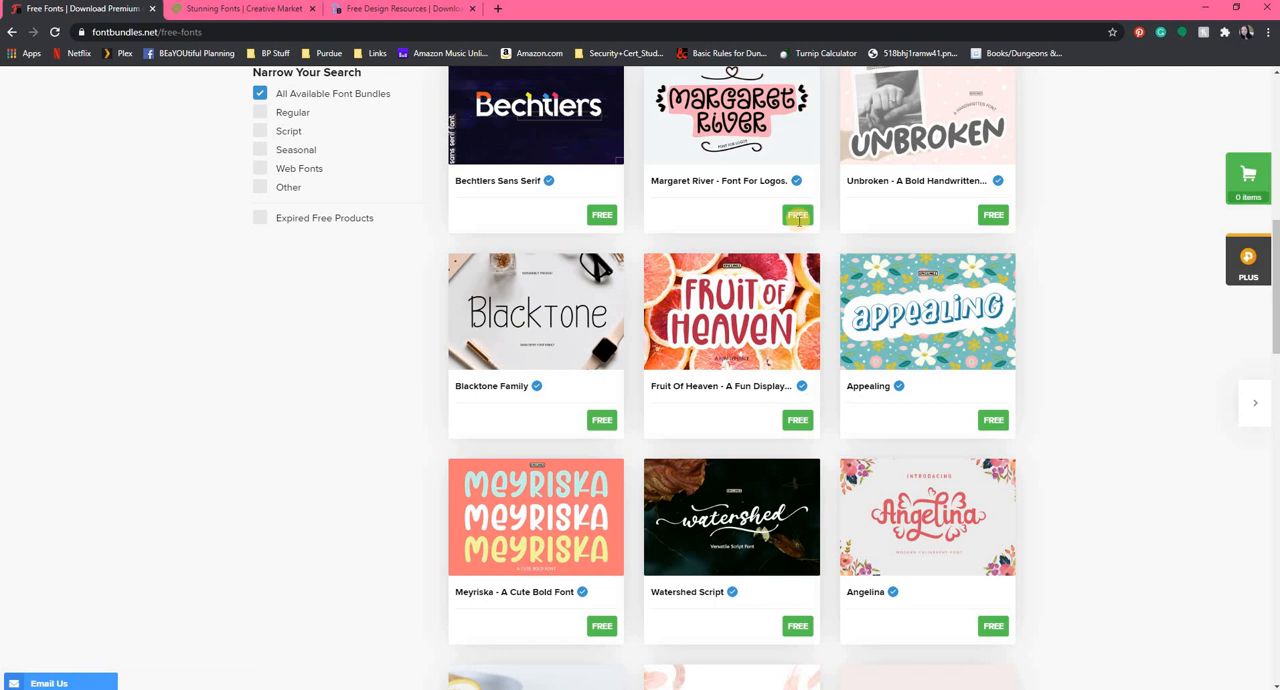
Open the product page of the free font Margaret River - Font For Logos.
scroll(723, 260, "up", 2)
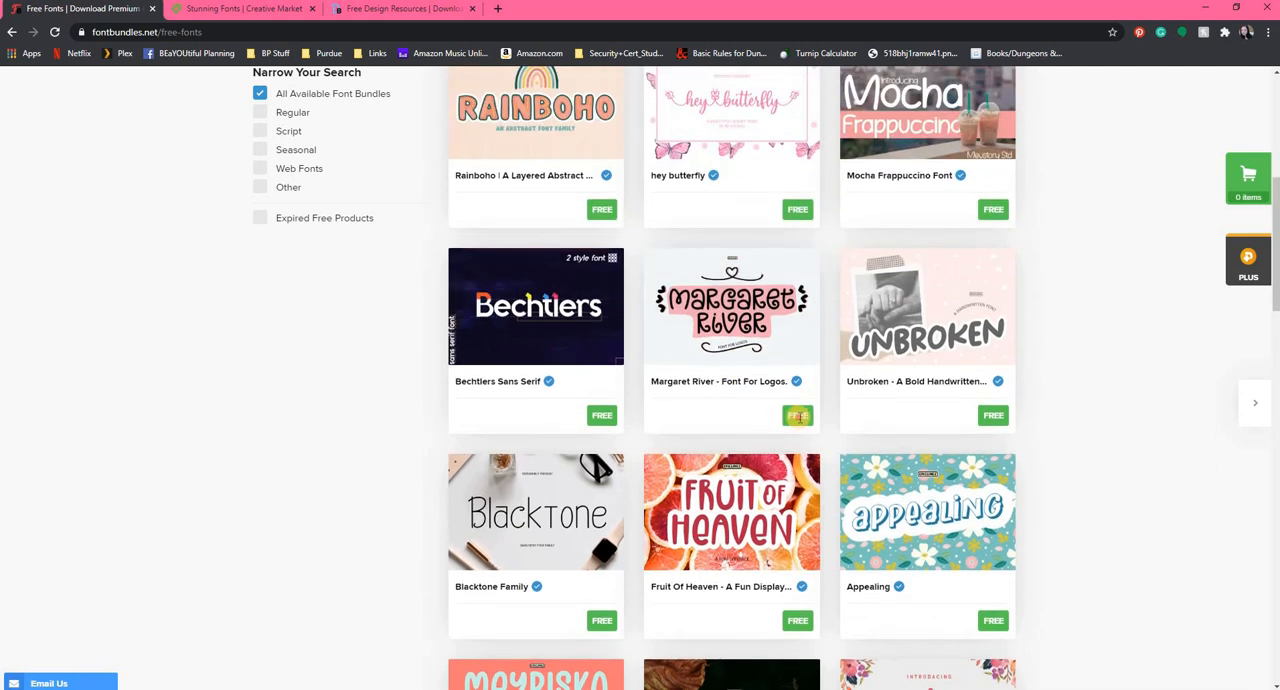
left_click(758, 381)
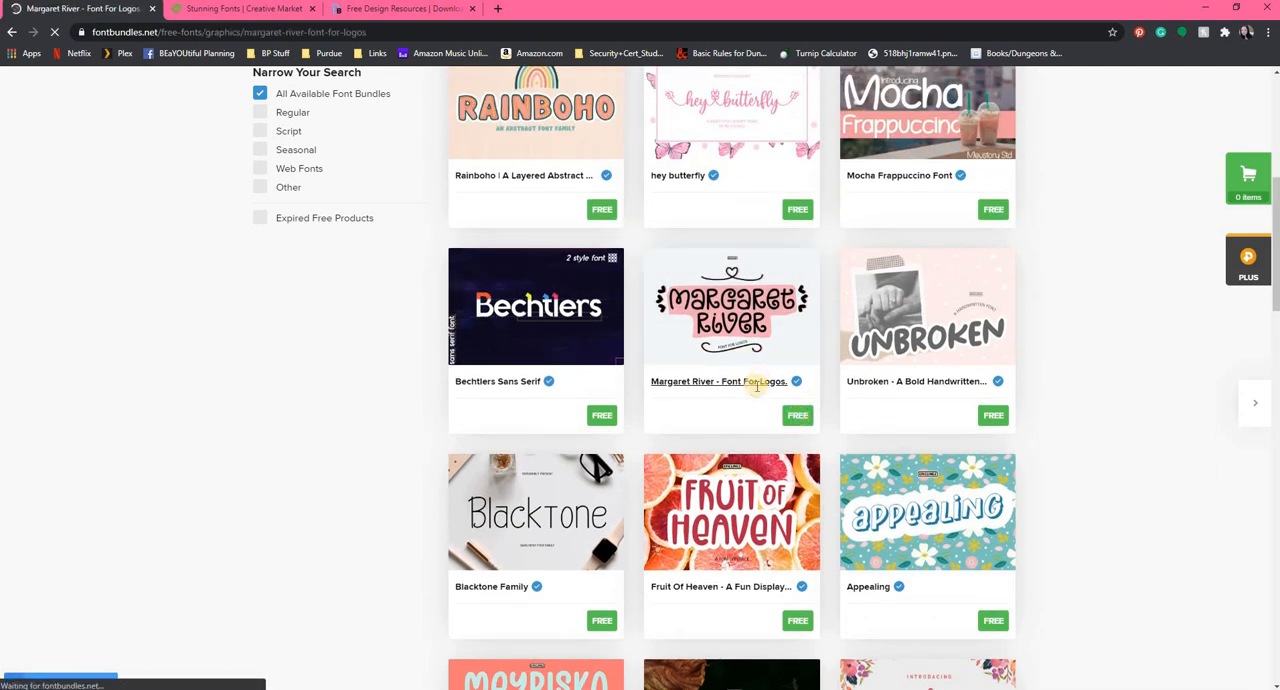
scroll(905, 595, "down", 2)
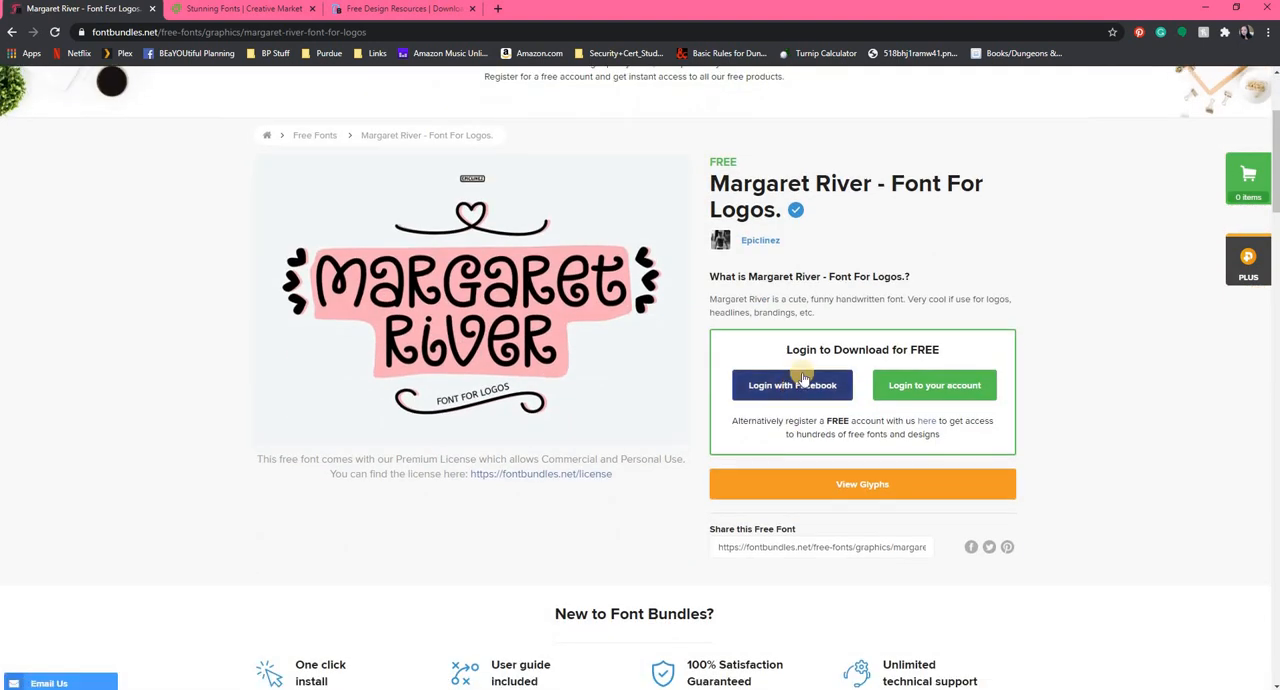
Log in to Font Bundles with the Facebook account and download the free Margaret River font.
left_click(946, 390)
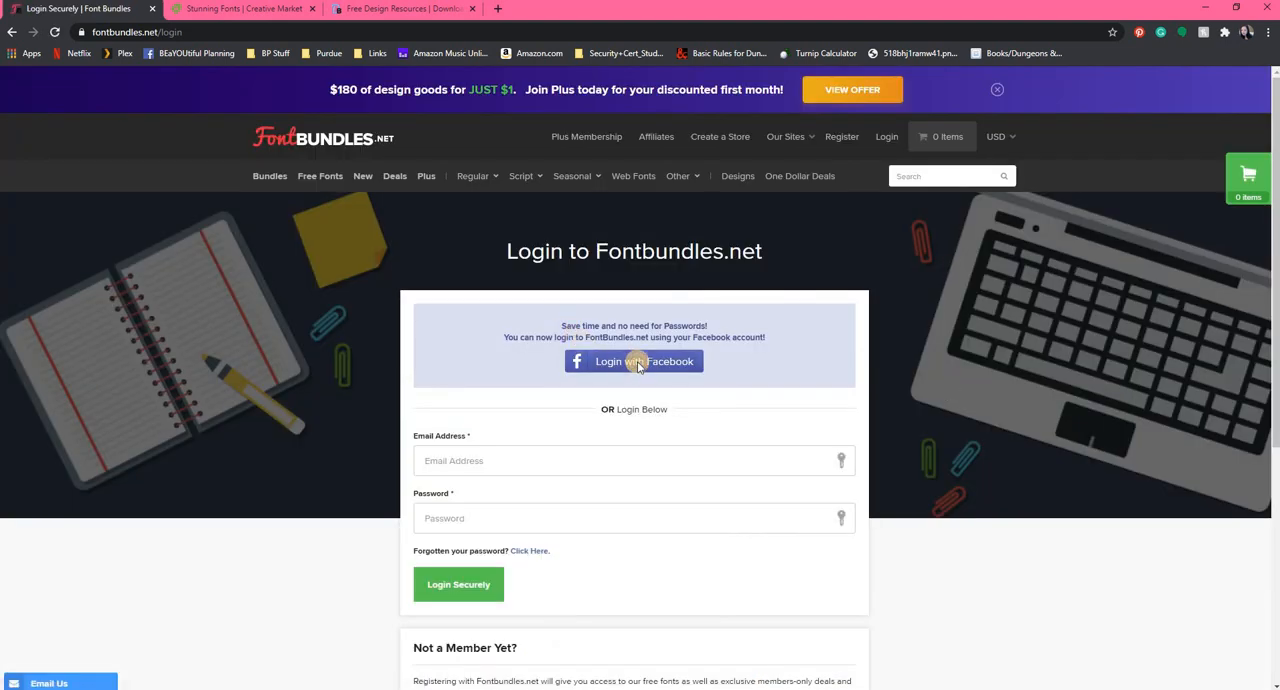
left_click(638, 365)
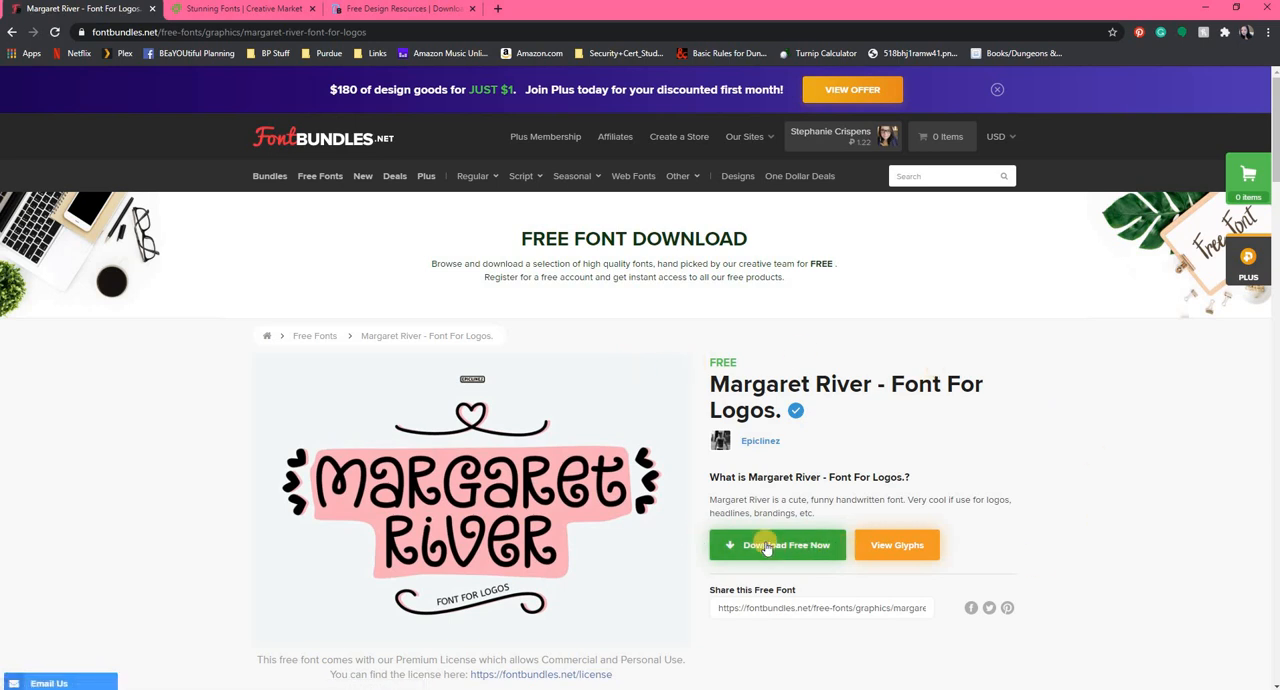
scroll(750, 367, "down", 2)
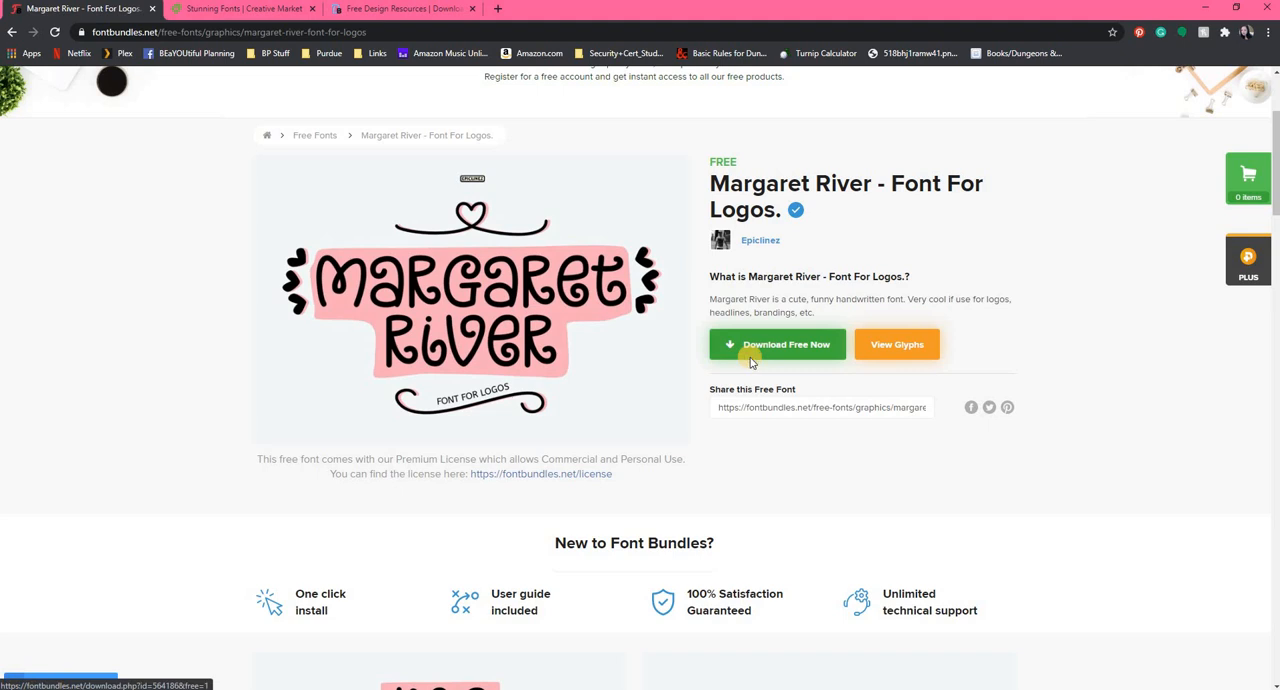
left_click(752, 360)
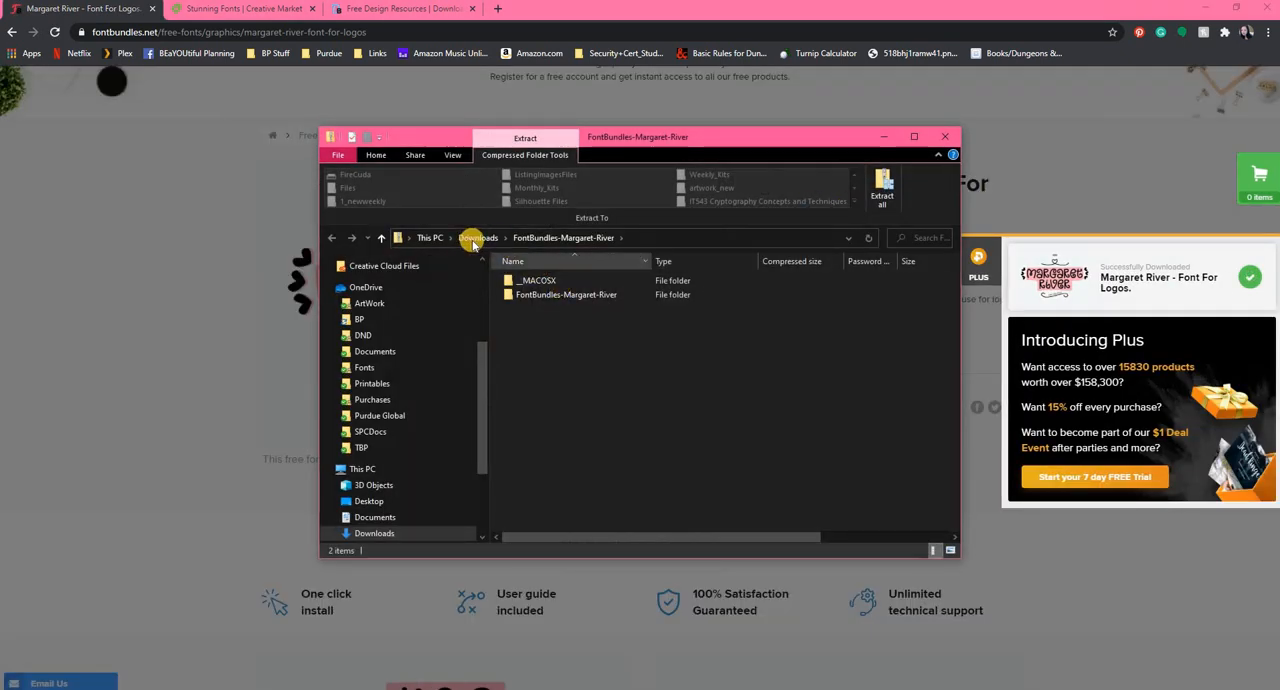
Extract the FontBundles-Margaret-River archive in the Downloads folder using 7-Zip.
left_click(475, 239)
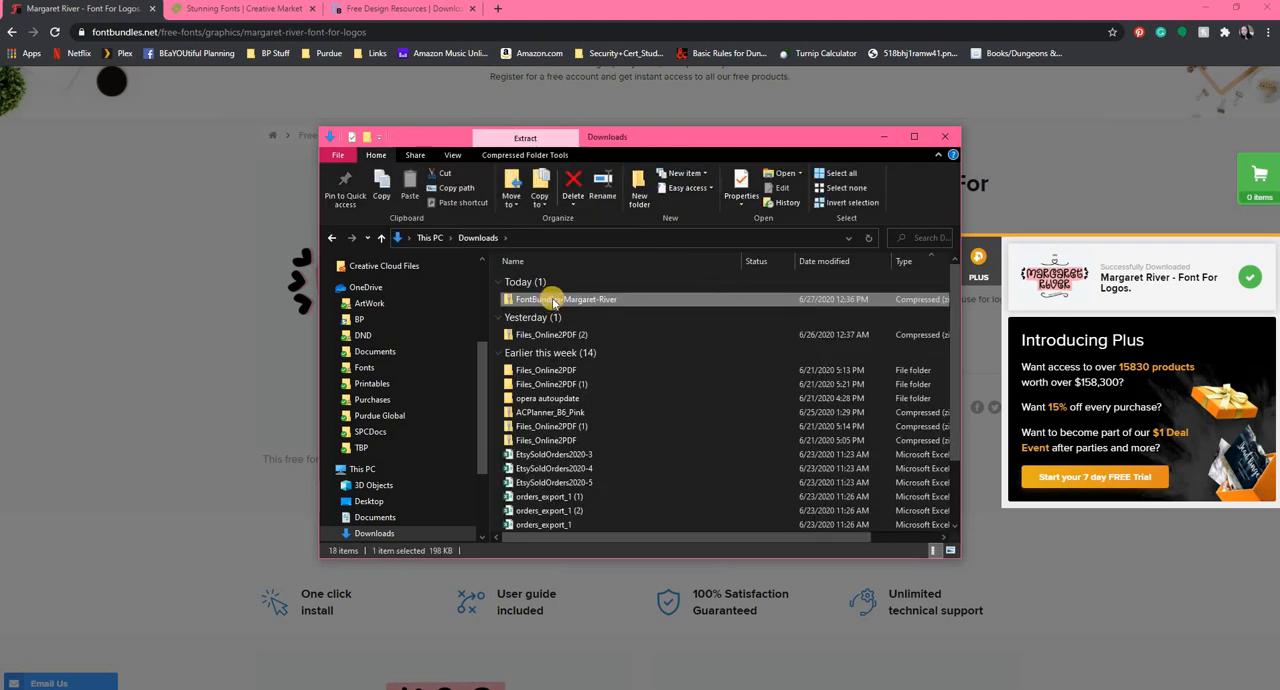
right_click(553, 302)
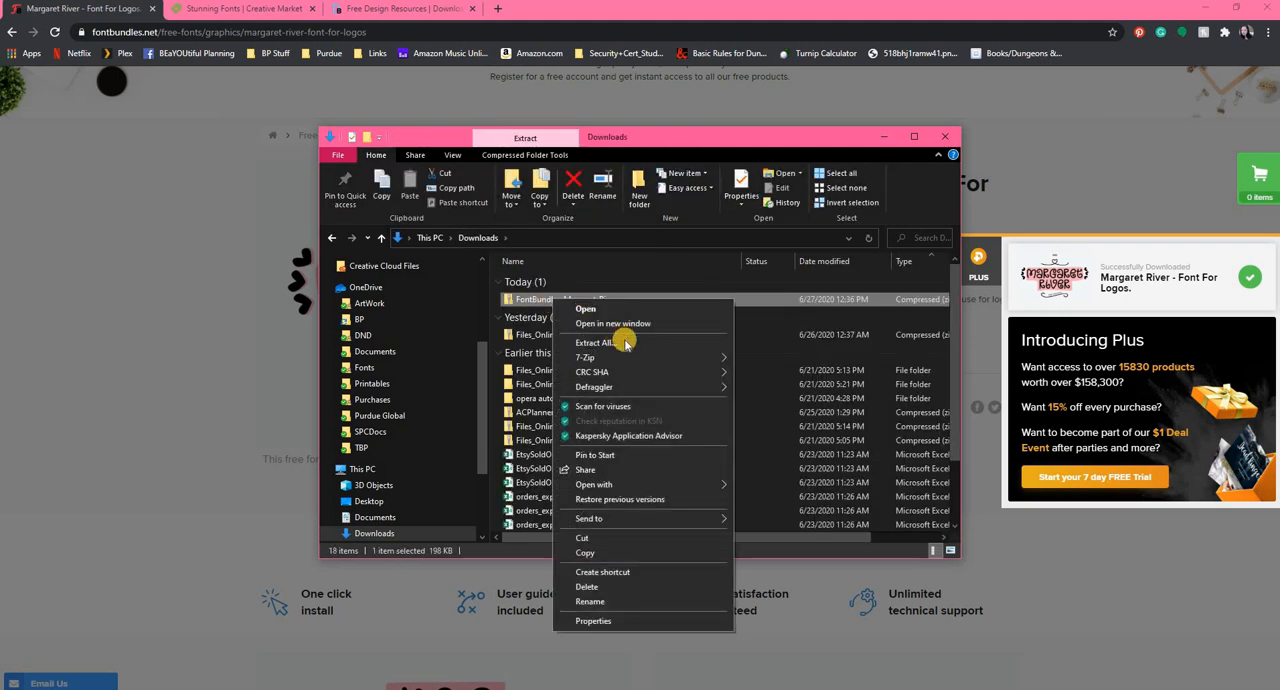
mouse_move(657, 357)
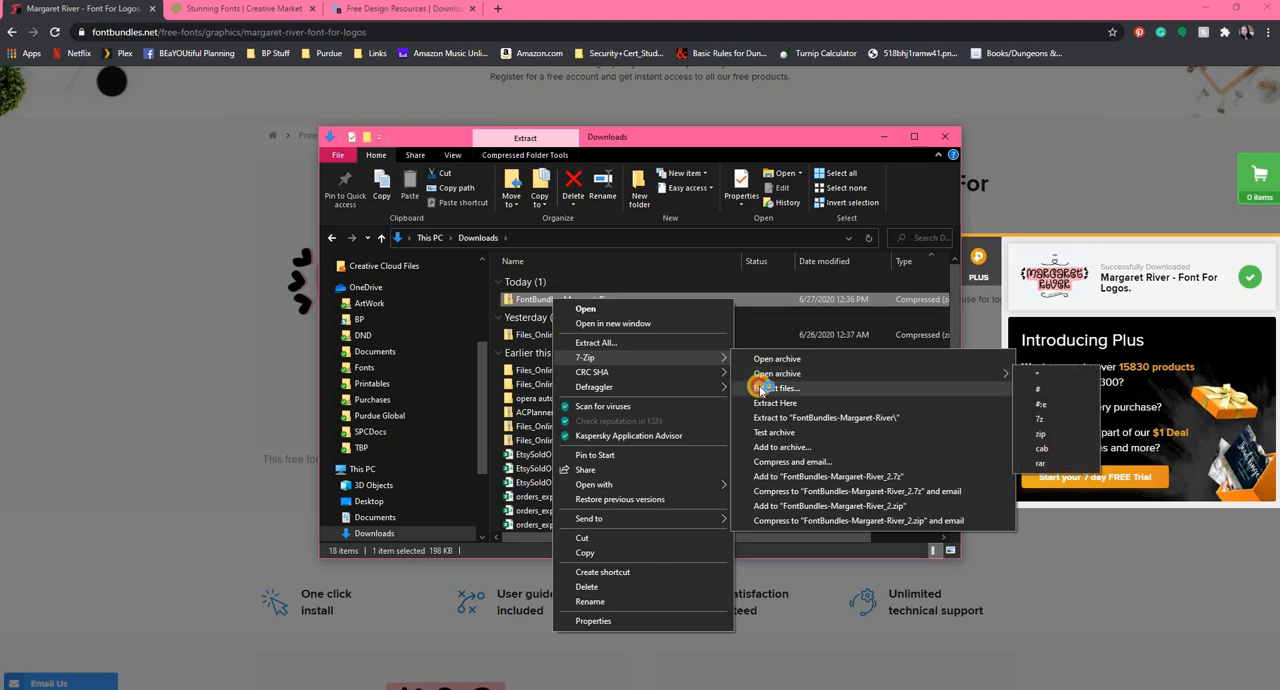
left_click(770, 388)
left_click(625, 434)
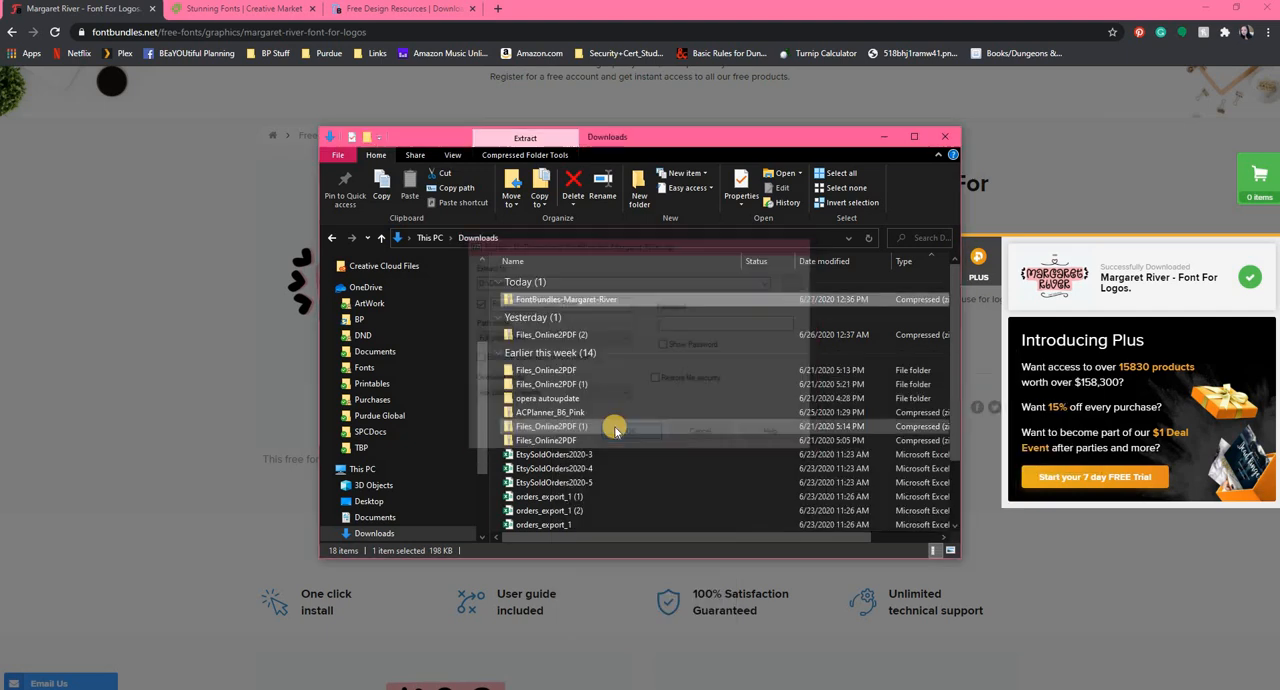
Install the OpenType version of MargaretRiver-Regular from the extracted FontBundles-Margaret-River folder, then close the font preview and folder windows.
double_click(587, 302)
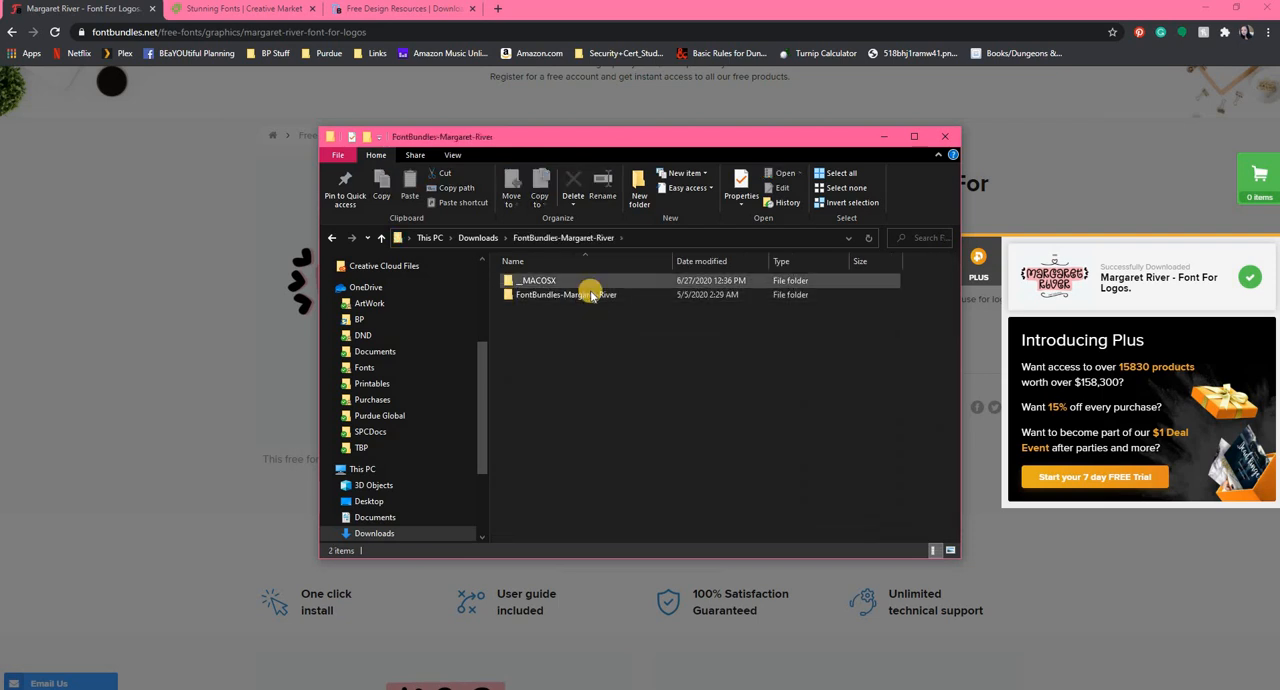
double_click(590, 292)
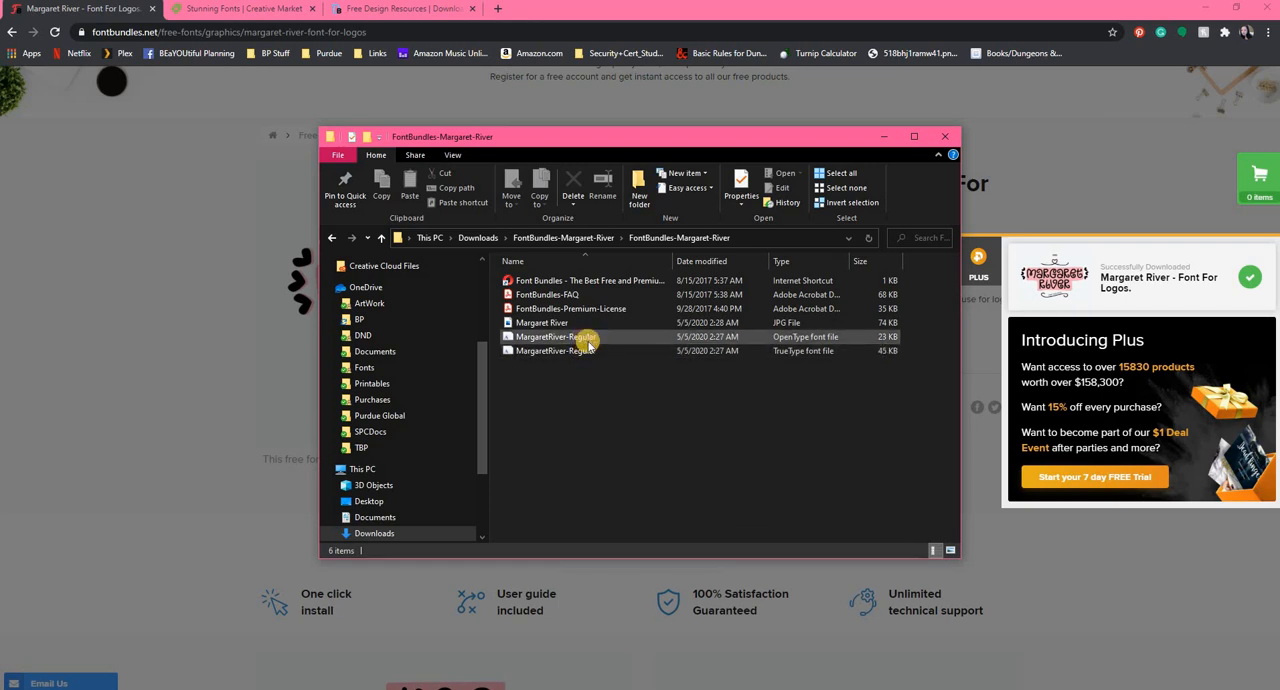
double_click(588, 340)
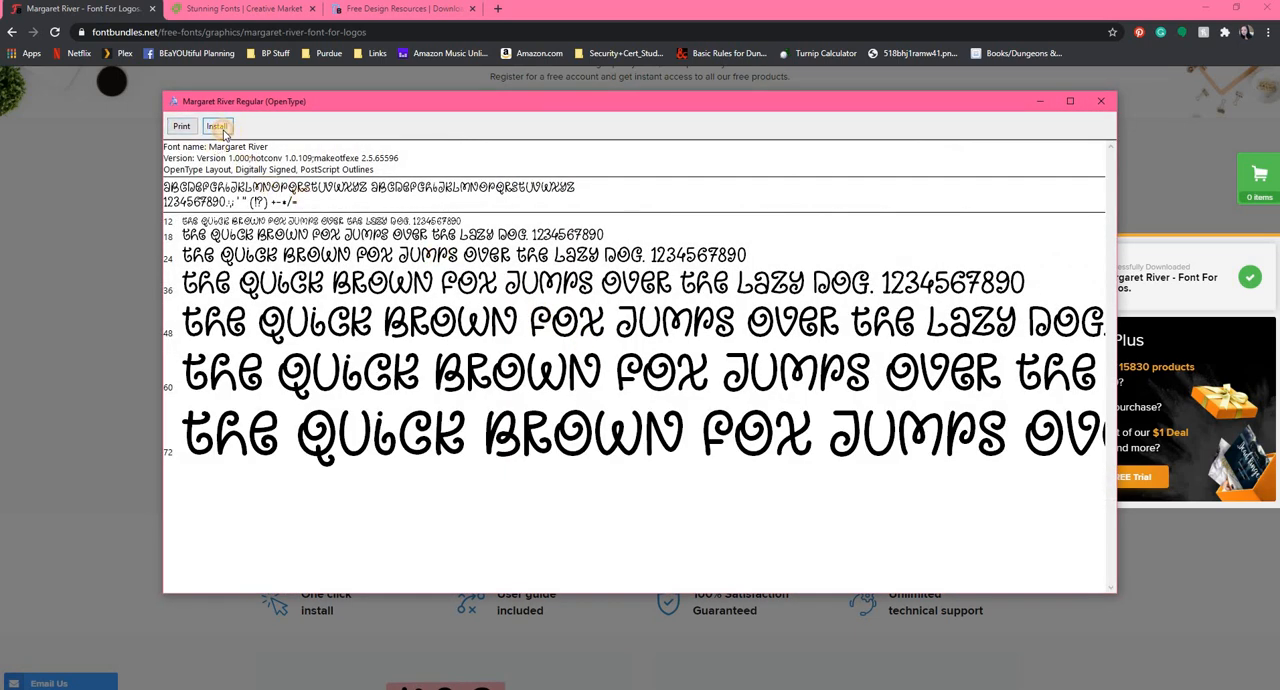
left_click(222, 129)
left_click(1105, 104)
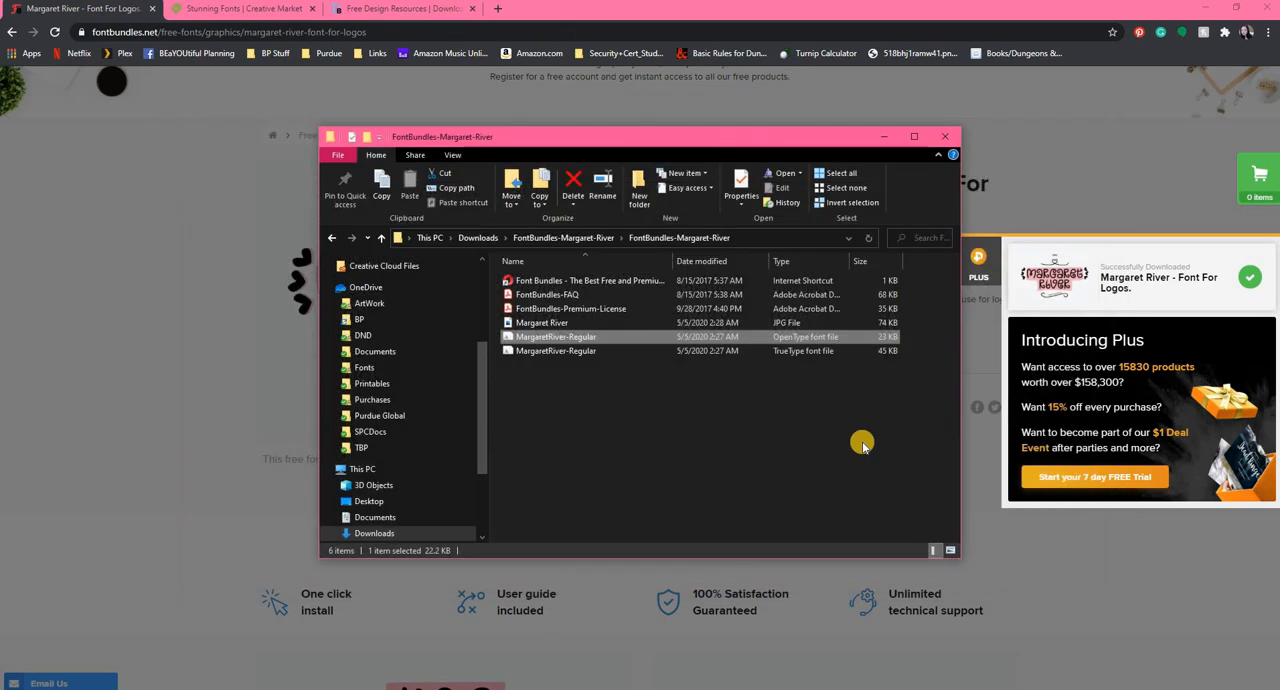
left_click(945, 136)
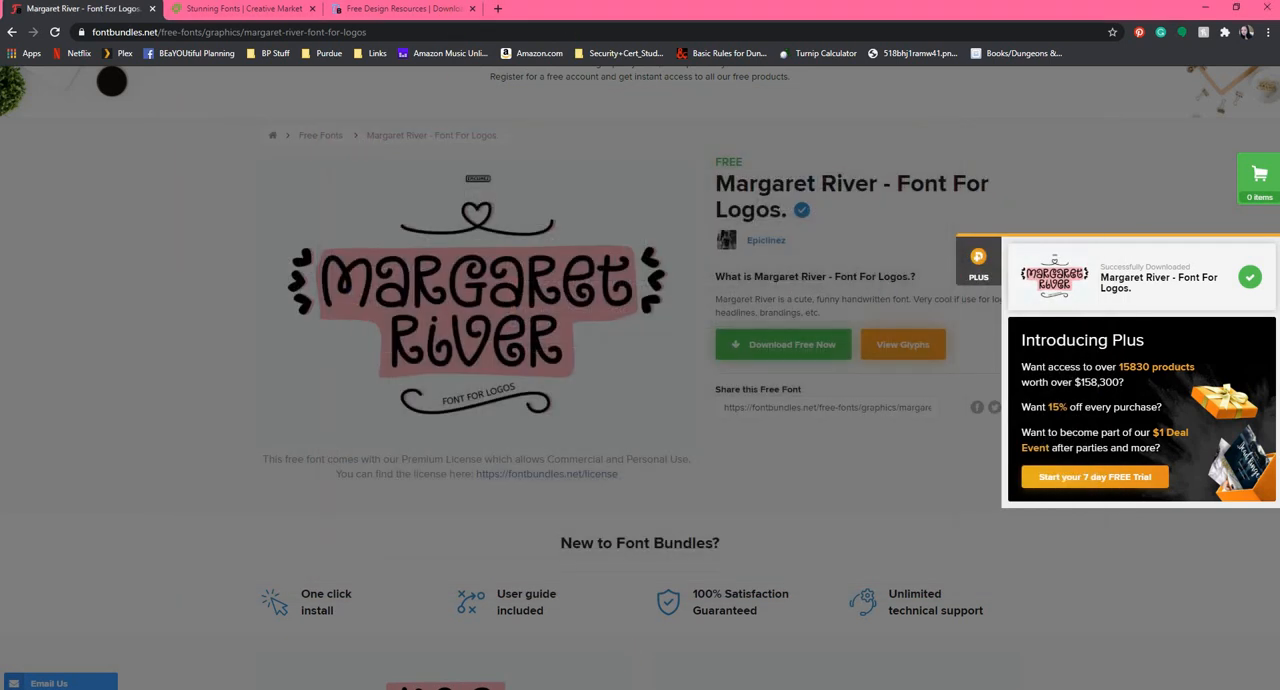
Switch to Silhouette Studio and close the program.
mouse_move(604, 688)
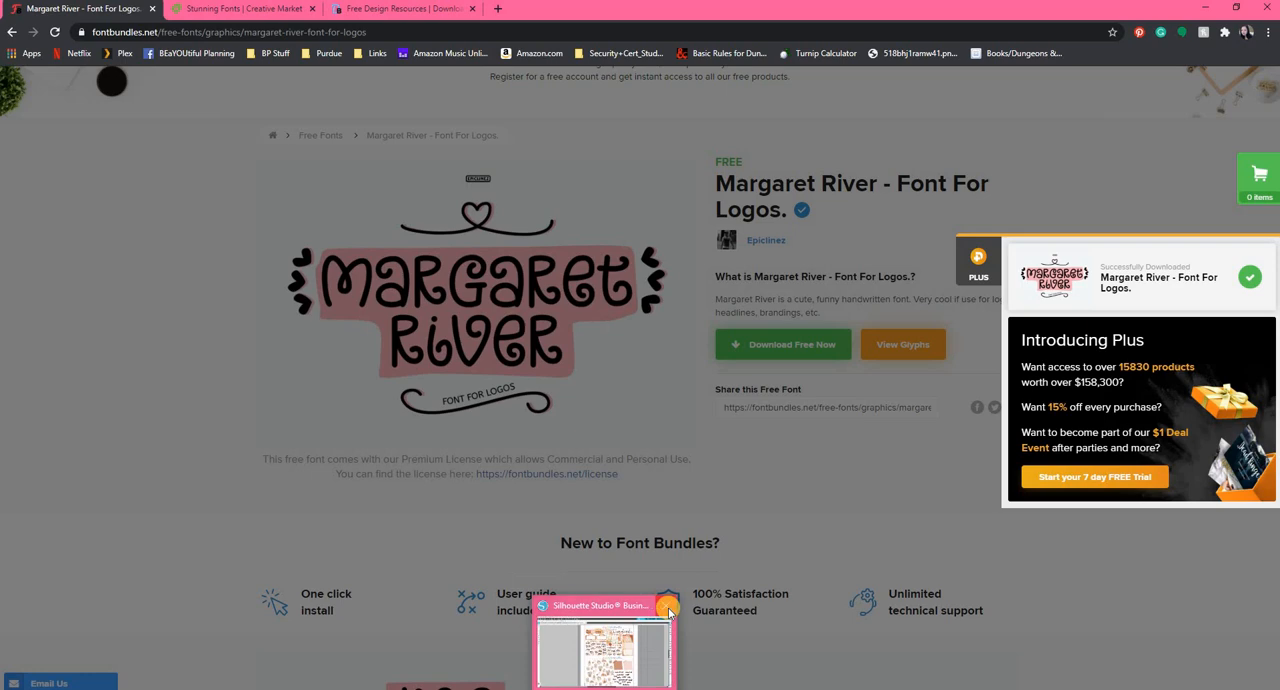
left_click(620, 640)
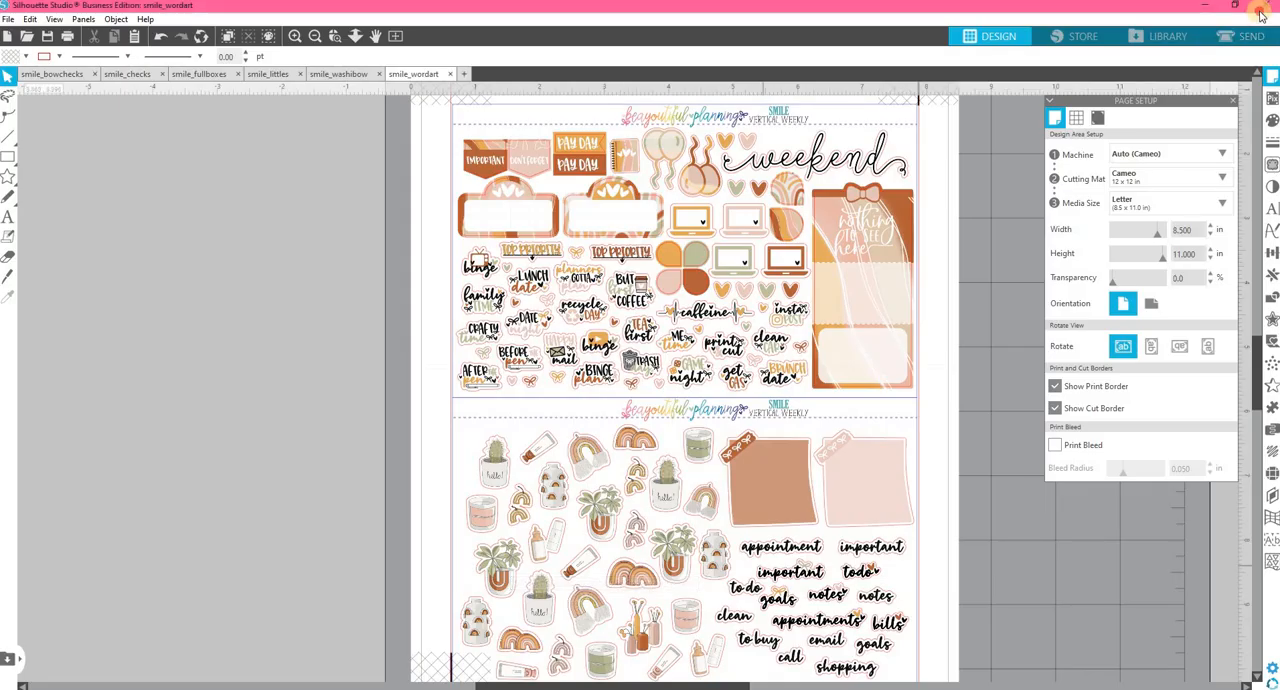
left_click(1262, 12)
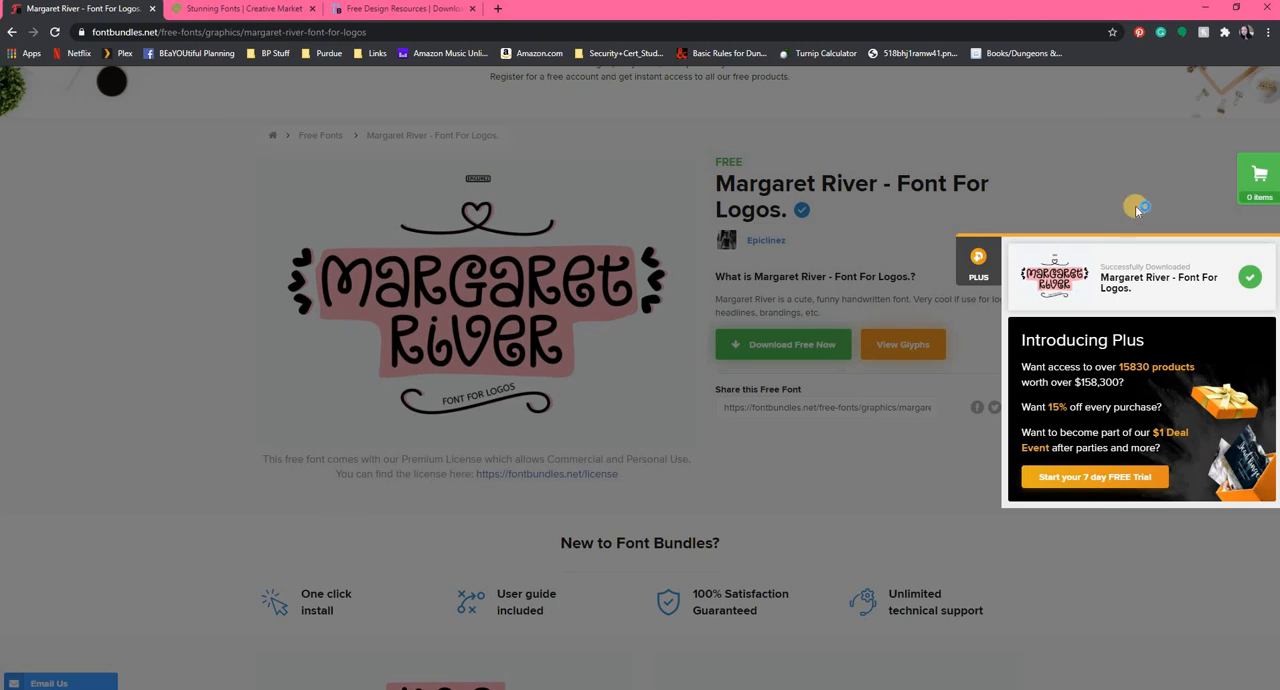
Dismiss the Margaret River download overlay and bring the dafont.com page into the main browser window as a tab.
left_click(14, 33)
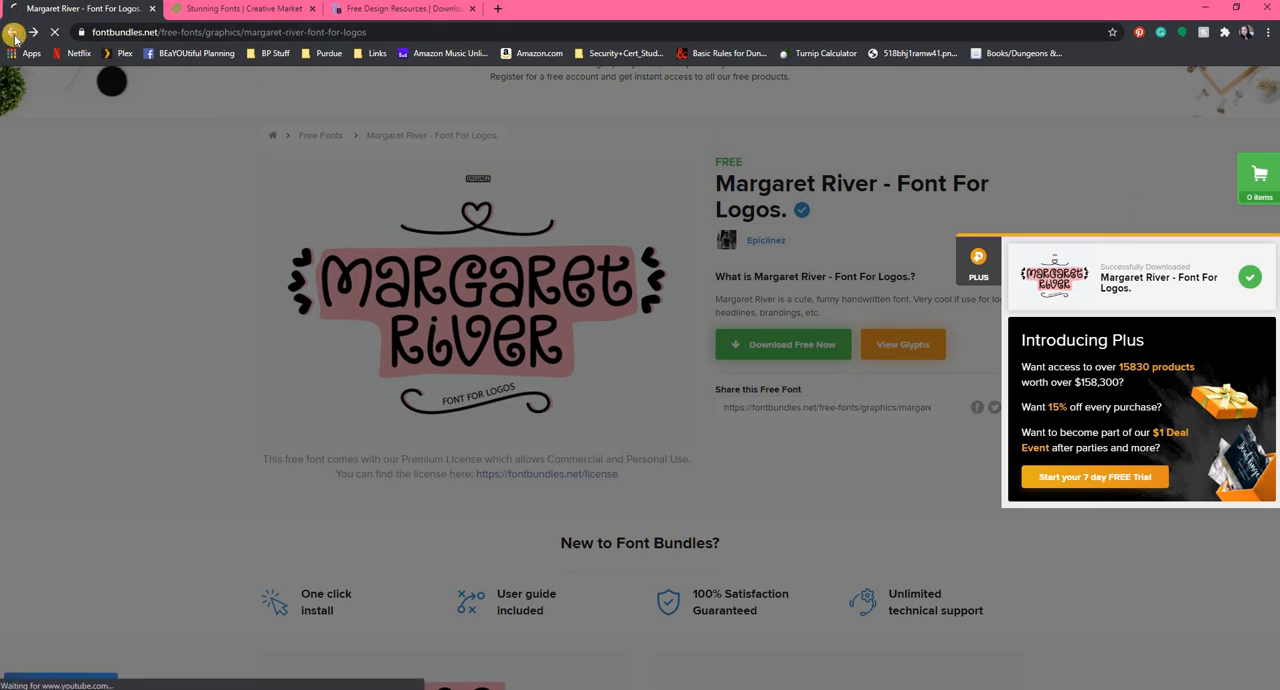
scroll(507, 404, "down", 4)
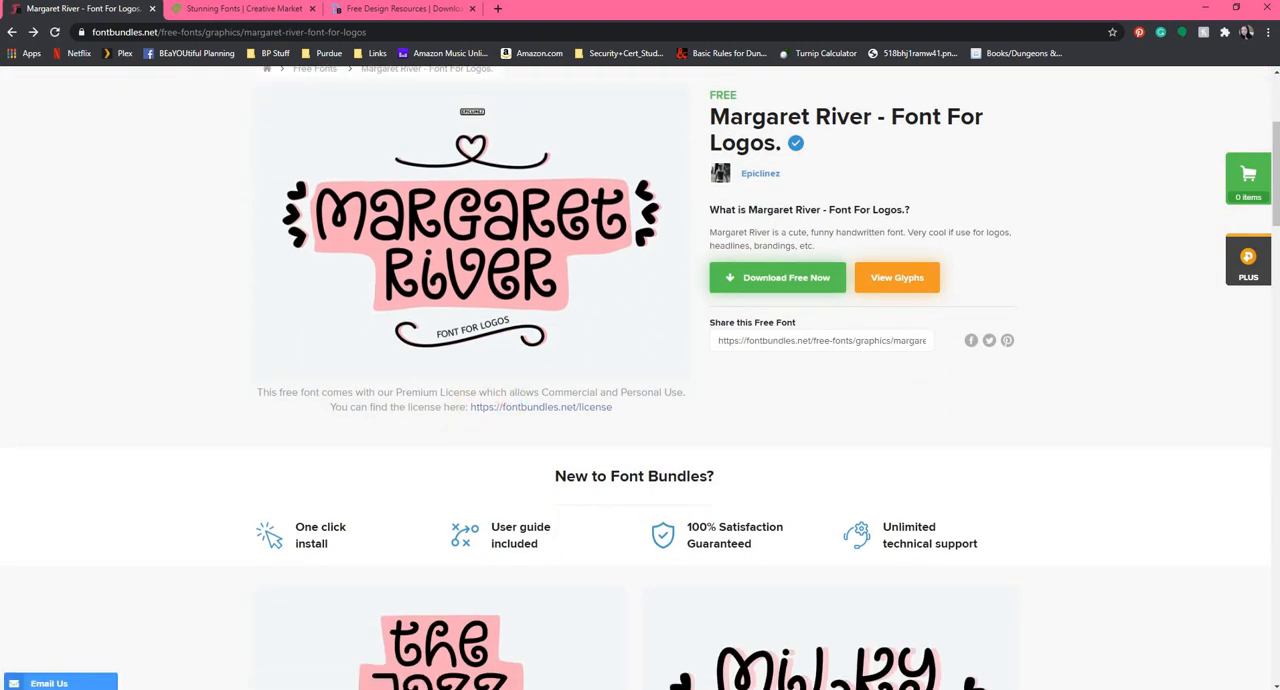
left_click_drag(0, 165, 535, 16)
left_click_drag(195, 21, 211, 85)
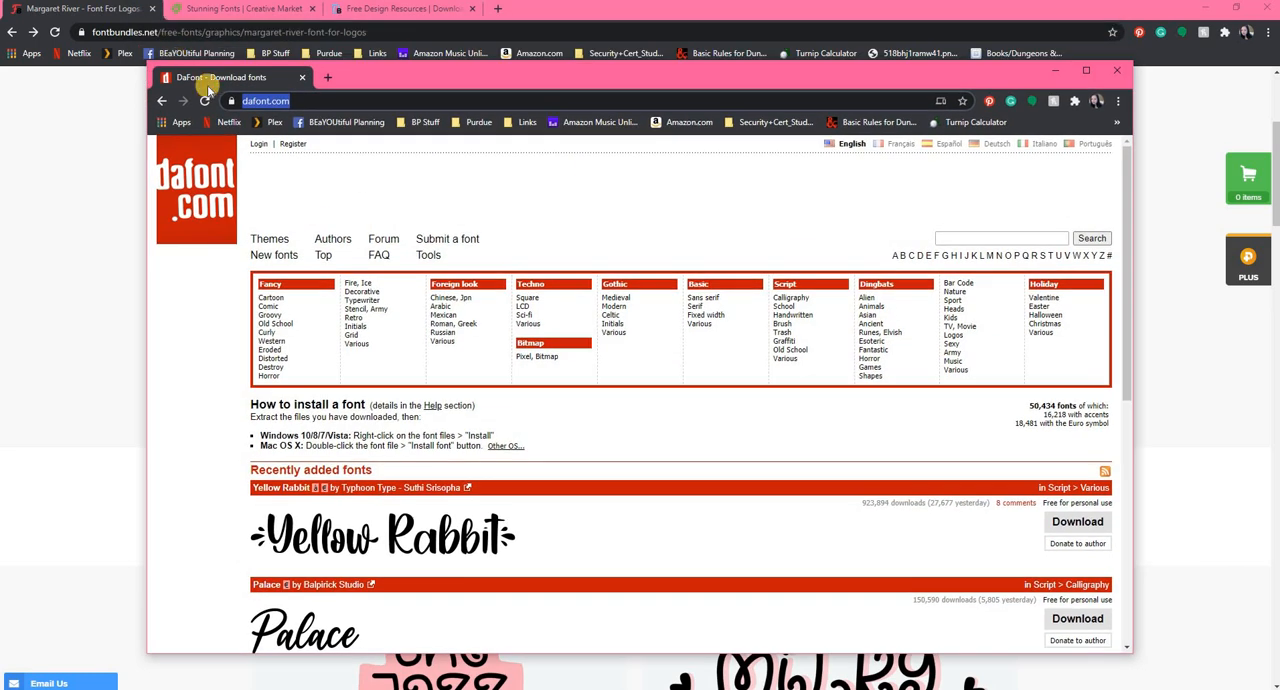
left_click_drag(513, 21, 550, 12)
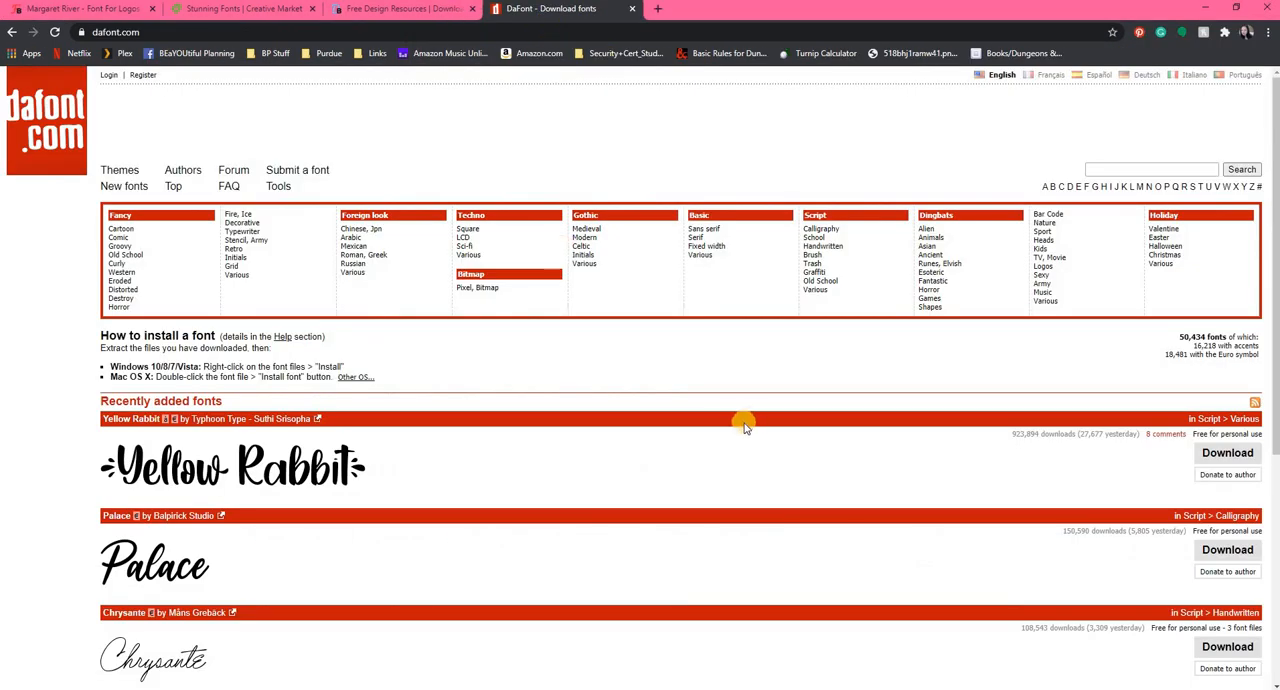
Browse the recently added fonts on DaFont and open the Chalkier font's page.
scroll(743, 431, "down", 2)
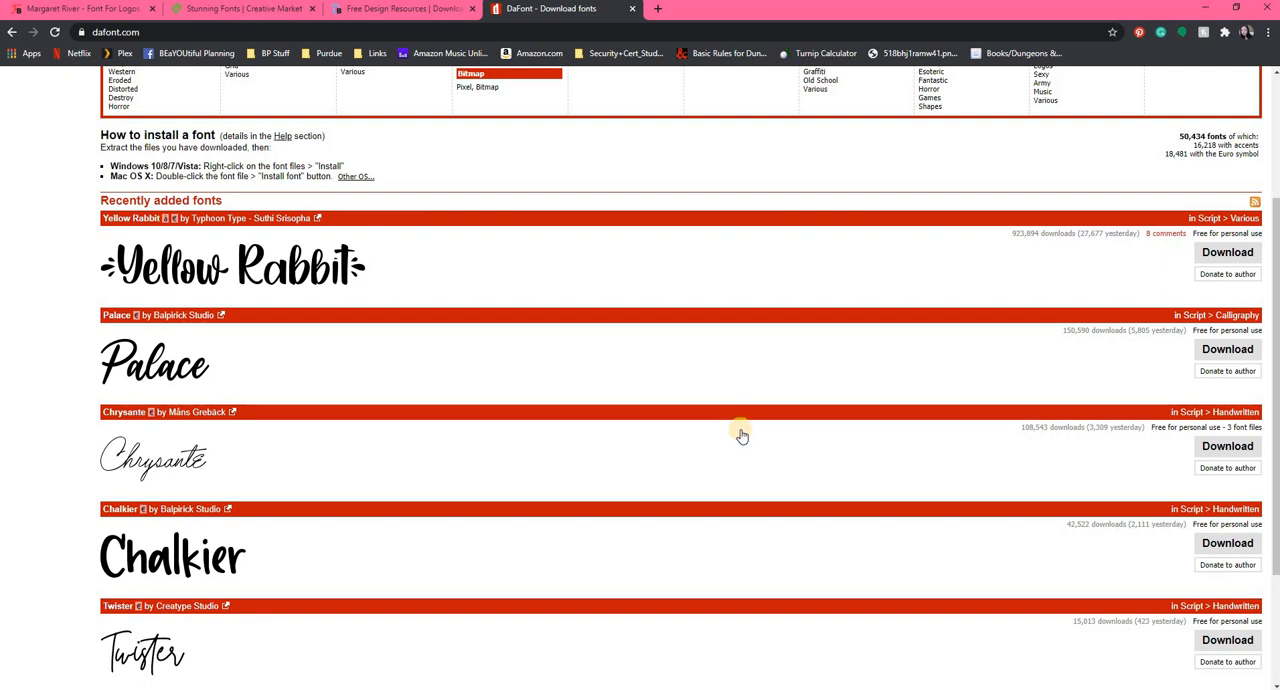
scroll(743, 431, "down", 2)
scroll(741, 432, "up", 3)
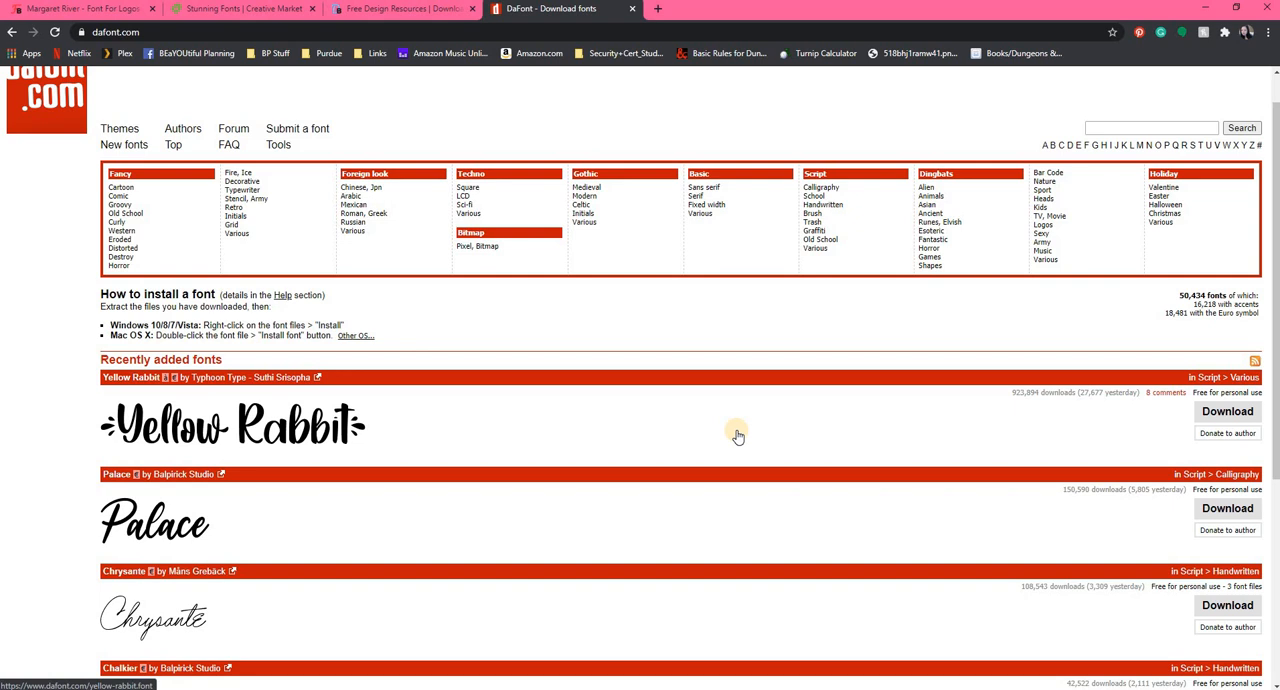
scroll(737, 435, "down", 3)
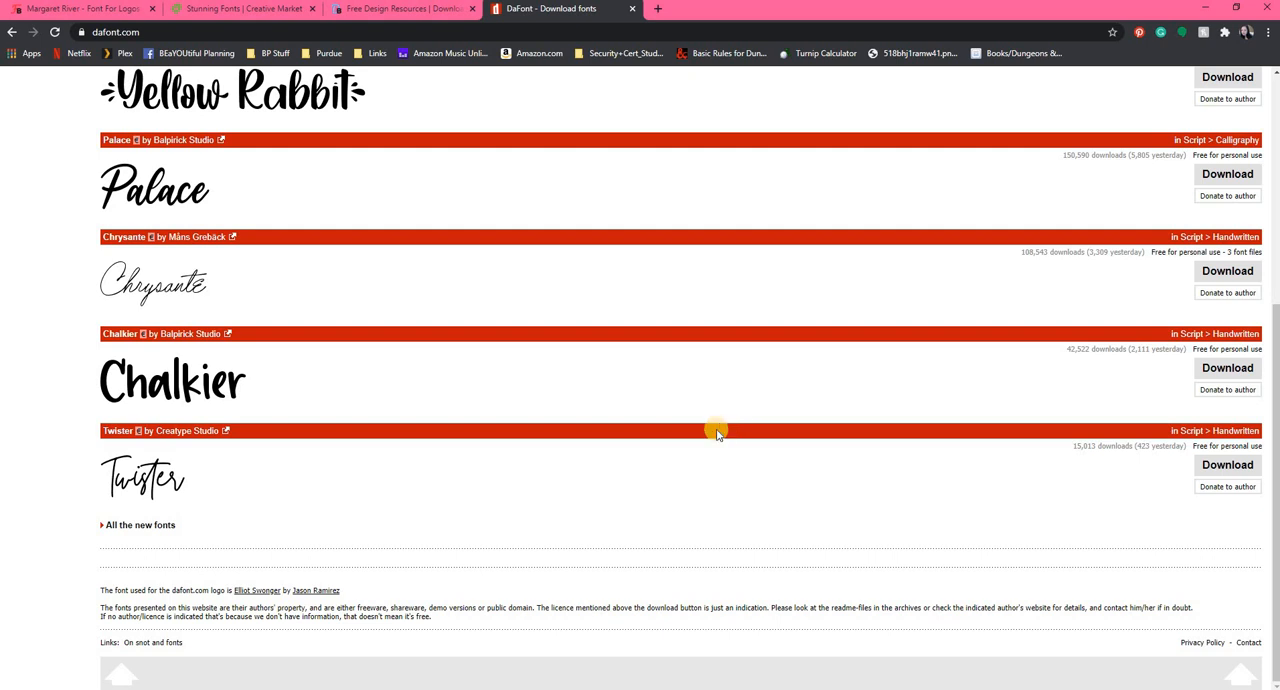
scroll(717, 432, "up", 4)
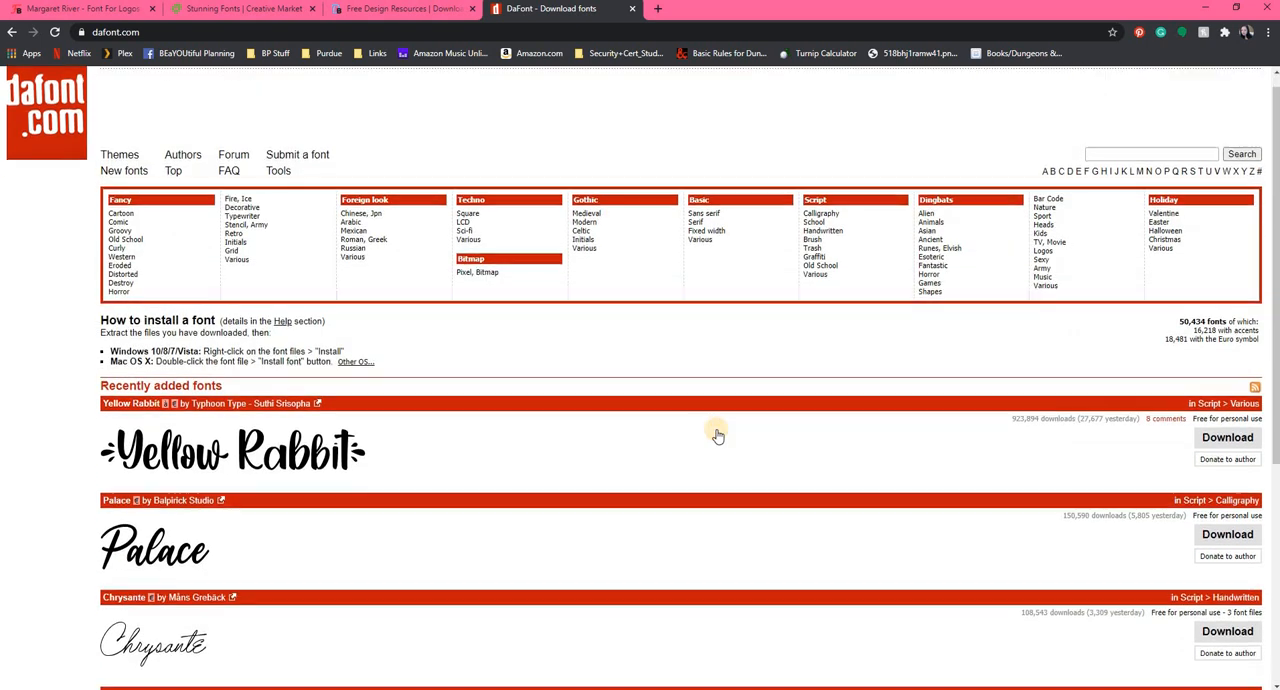
scroll(717, 432, "down", 3)
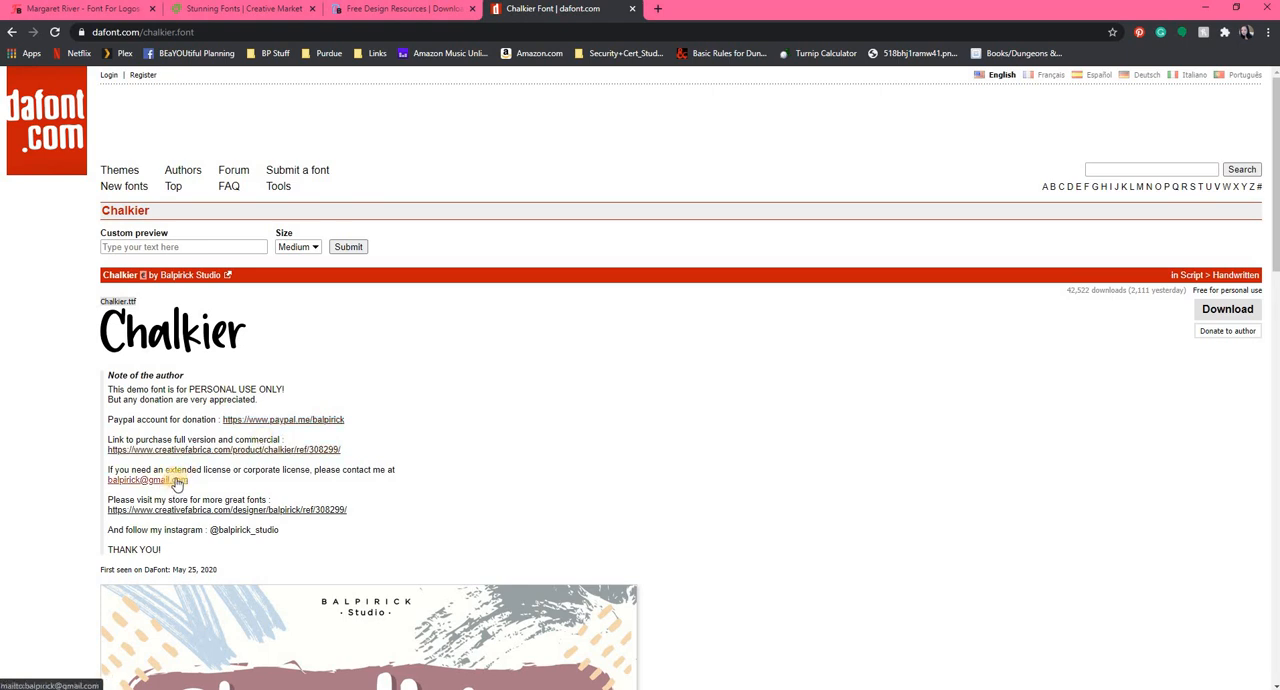
Open the author's purchase link for the full commercial version of Chalkier on Creative Fabrica and dismiss the notification request.
left_click(288, 450)
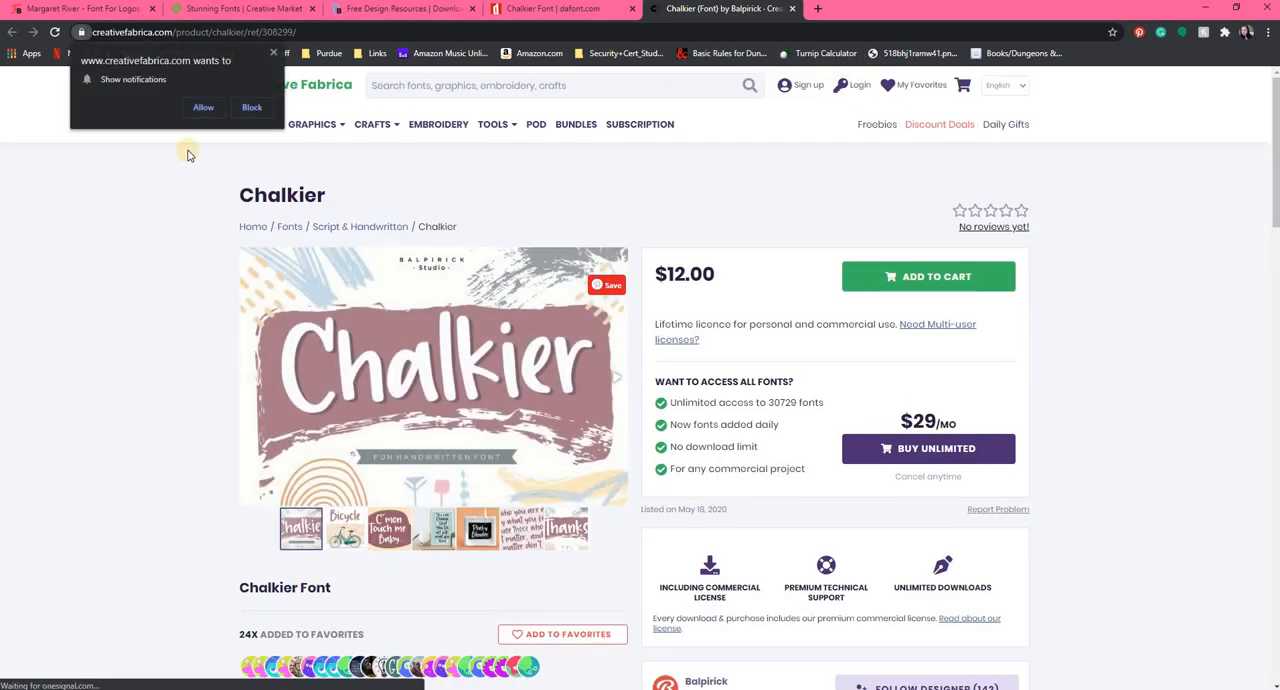
left_click(272, 57)
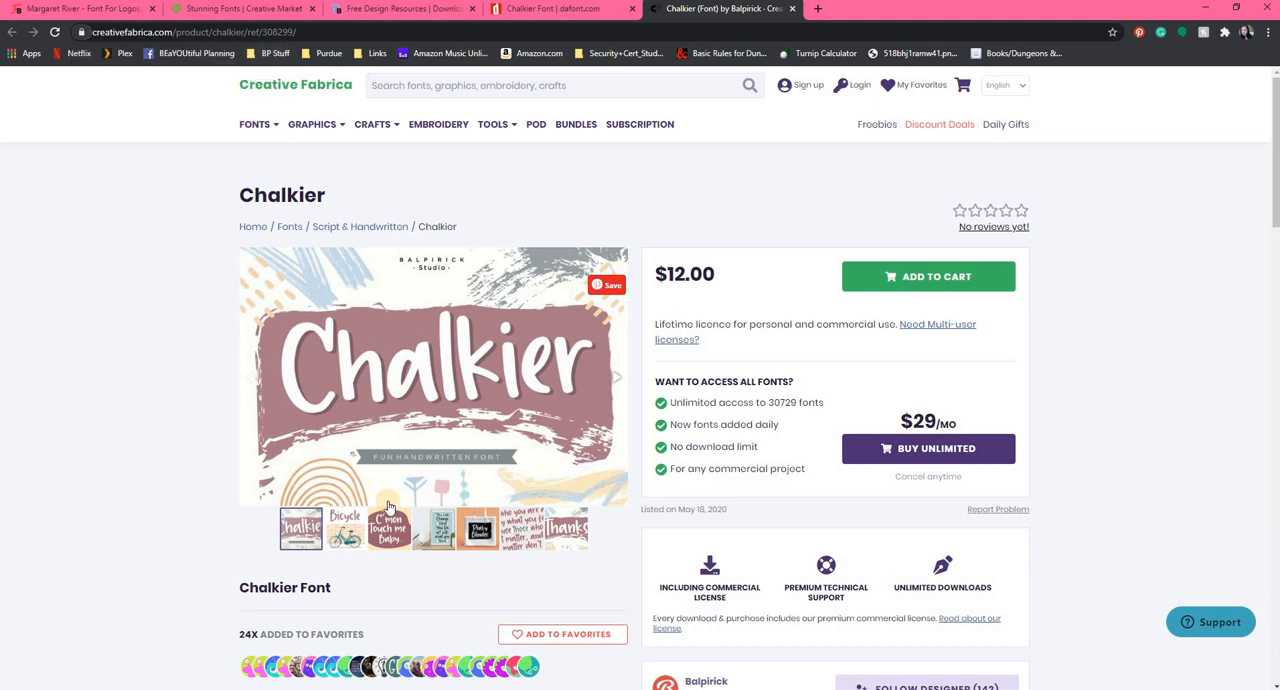
mouse_move(264, 133)
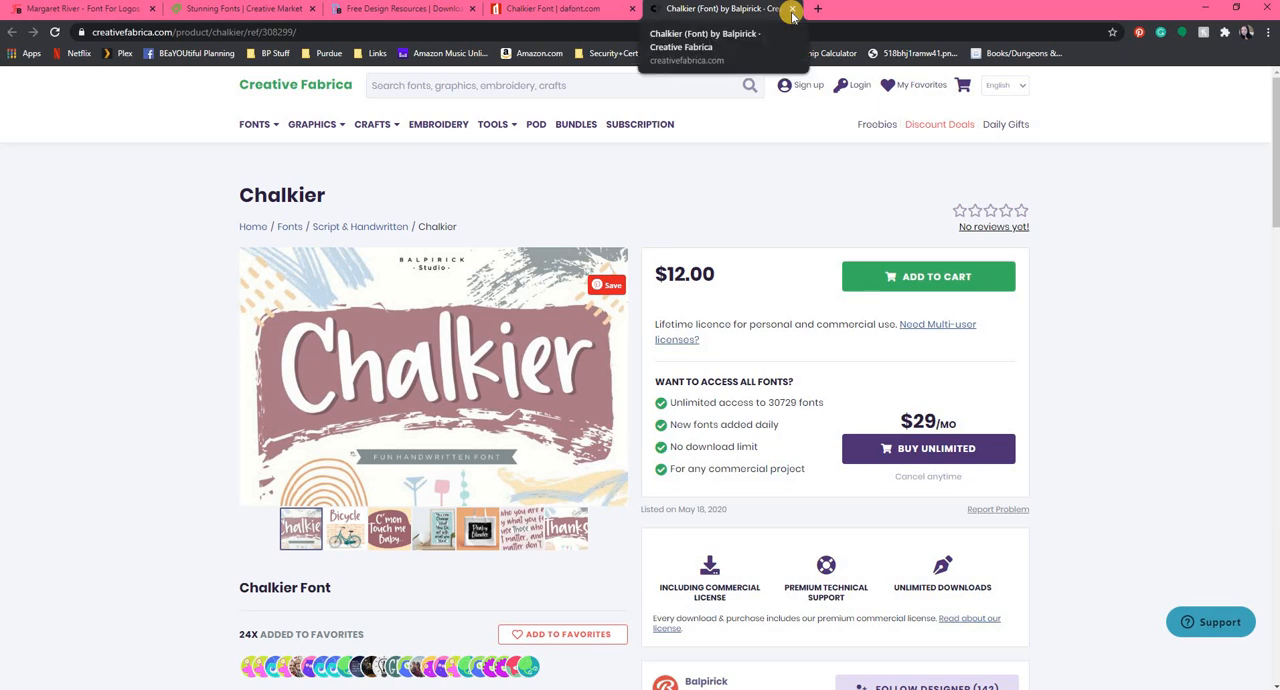
Close the Creative Fabrica, DaFont, Design Bundles, Creative Market and Font Bundles pages.
left_click(792, 10)
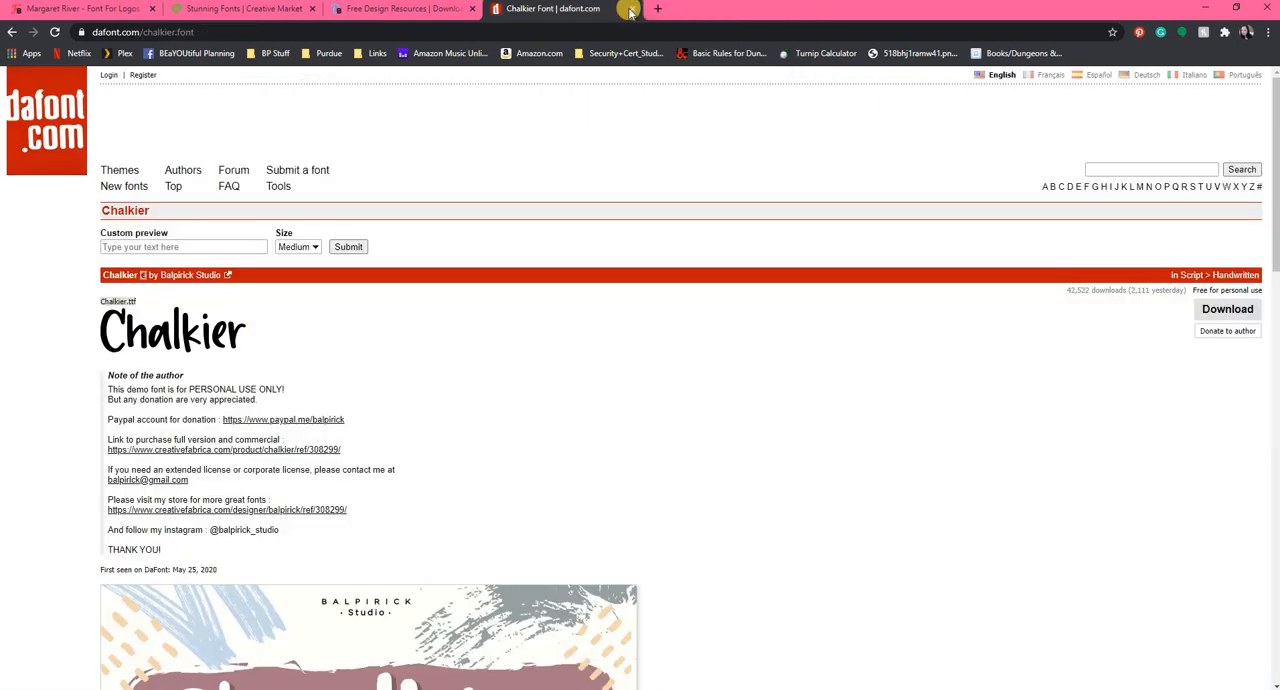
left_click(631, 9)
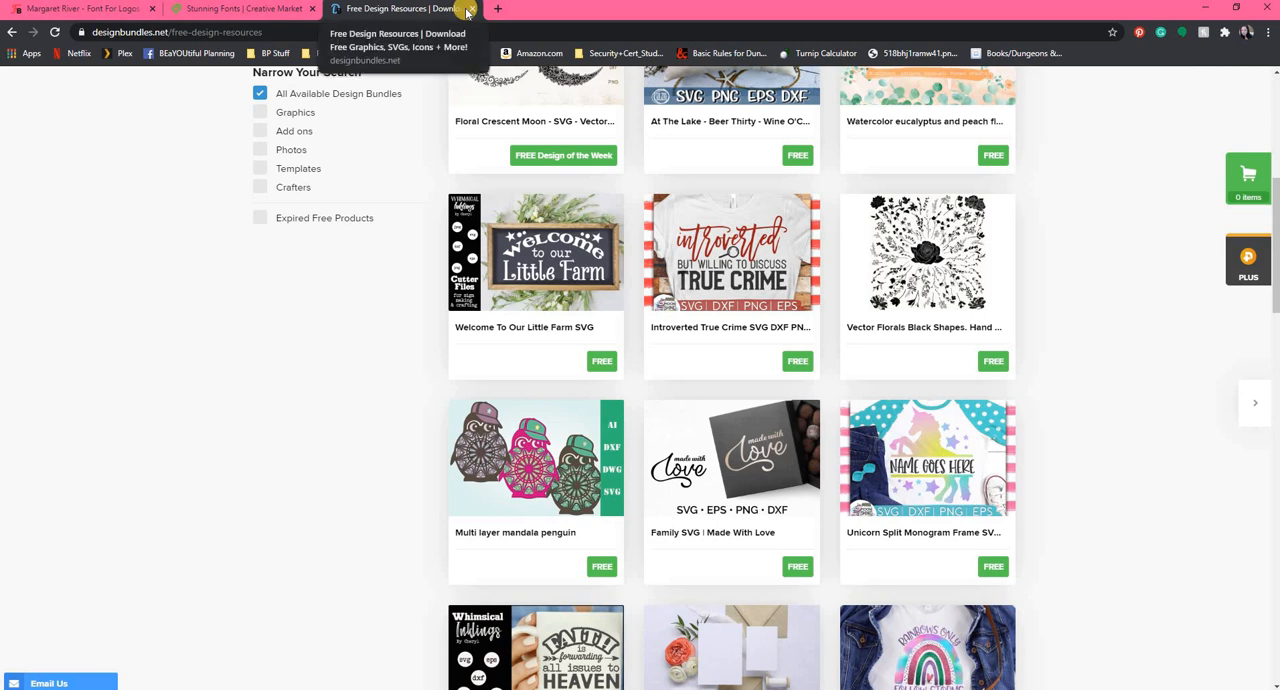
left_click(469, 9)
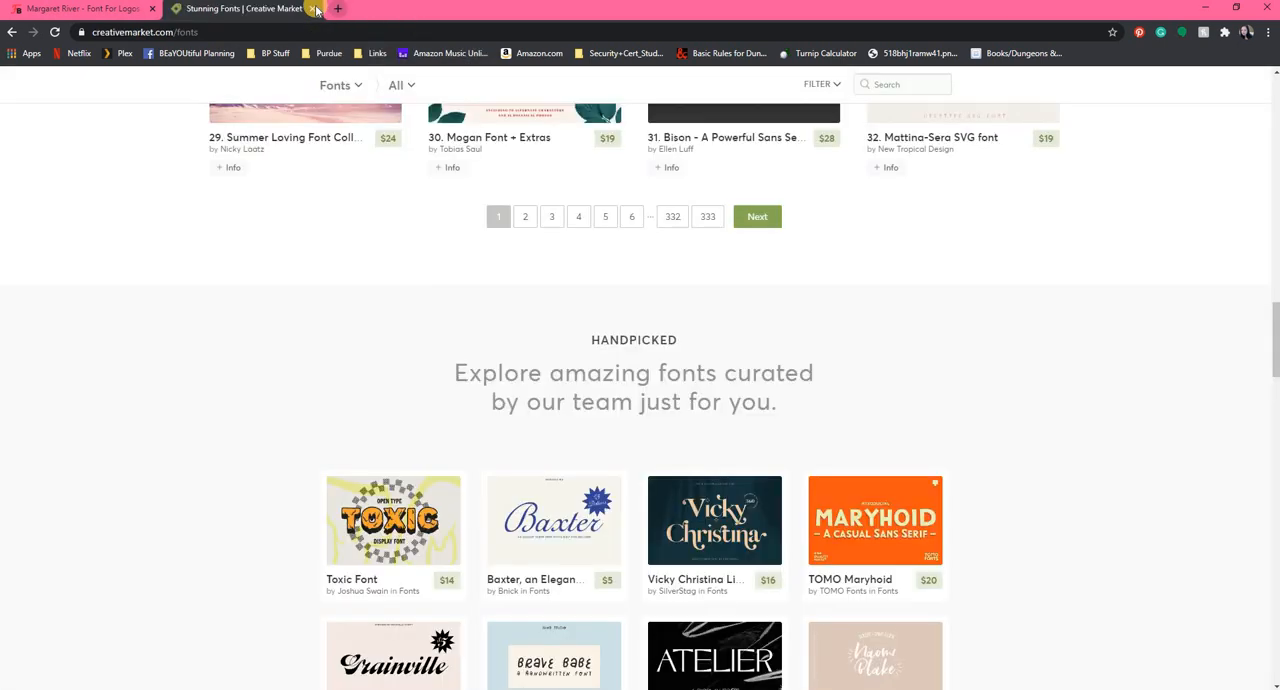
left_click(313, 9)
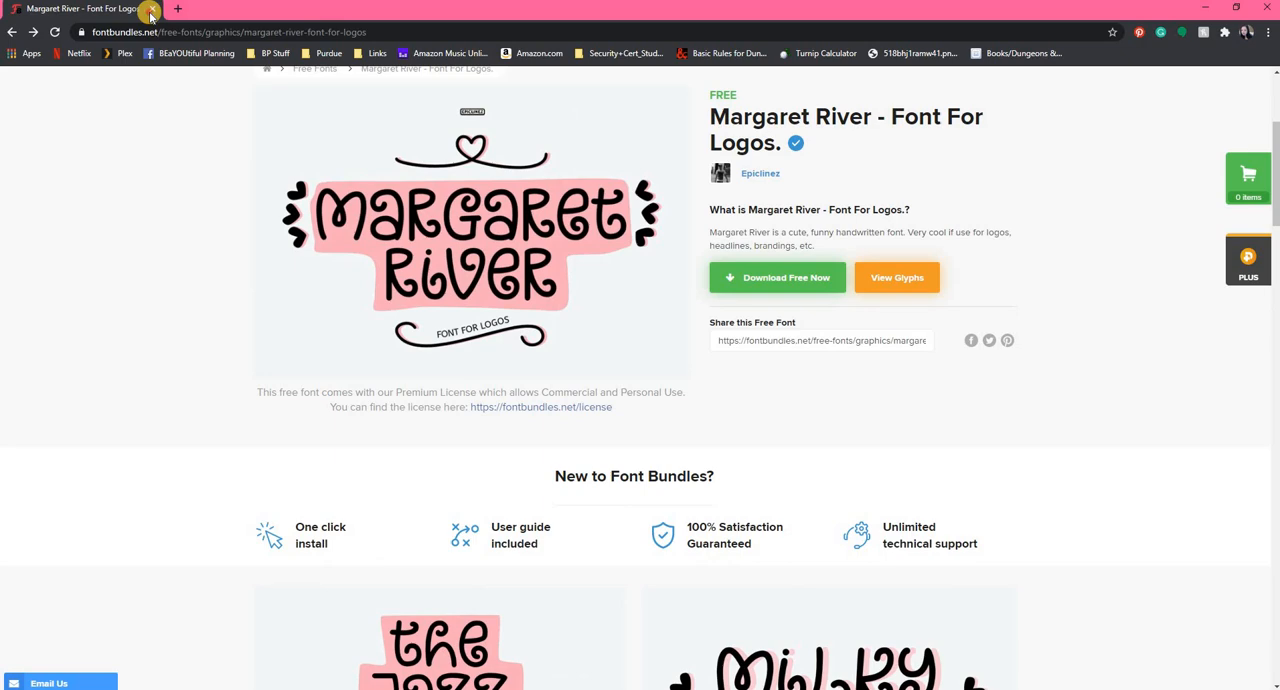
left_click(151, 14)
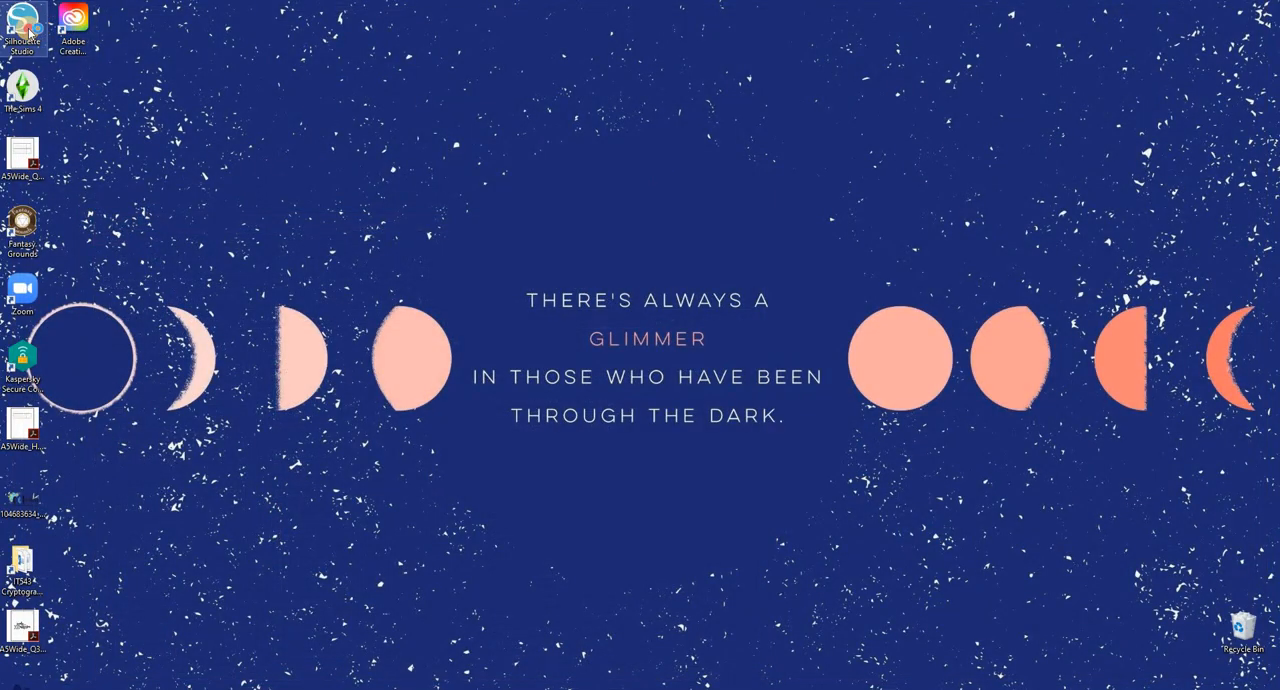
Relaunch Silhouette Studio maximized and open smile_bowchecks, smile_checks, smile_fullboxes, smile_halfboxes, smile_washibow and smile_wordart from the smile_vertical_silcutfiles folder.
left_click(30, 28)
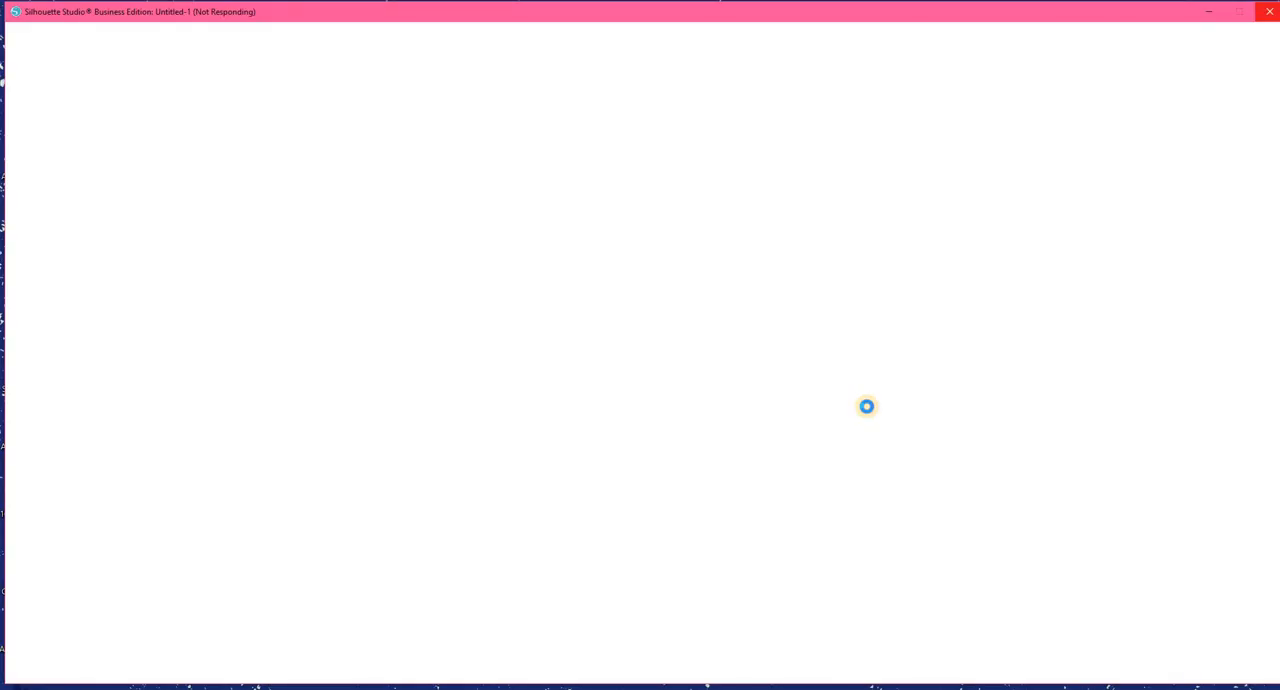
left_click(1240, 13)
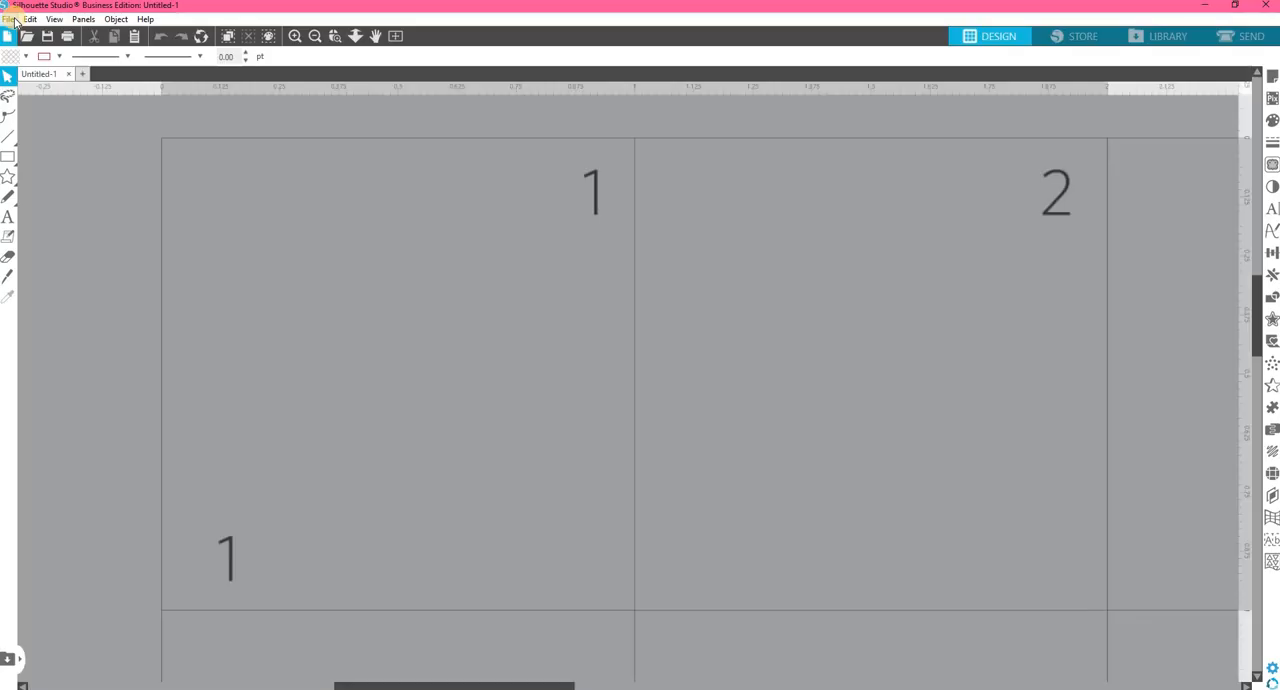
left_click(8, 19)
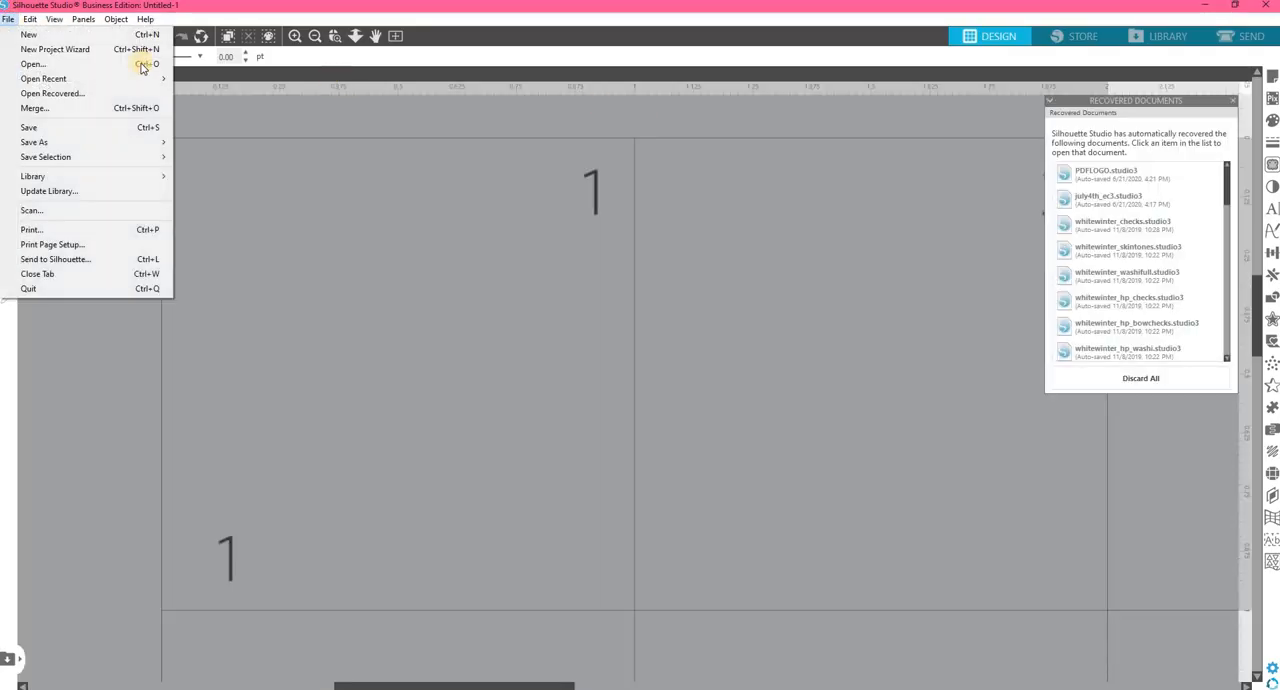
left_click(53, 65)
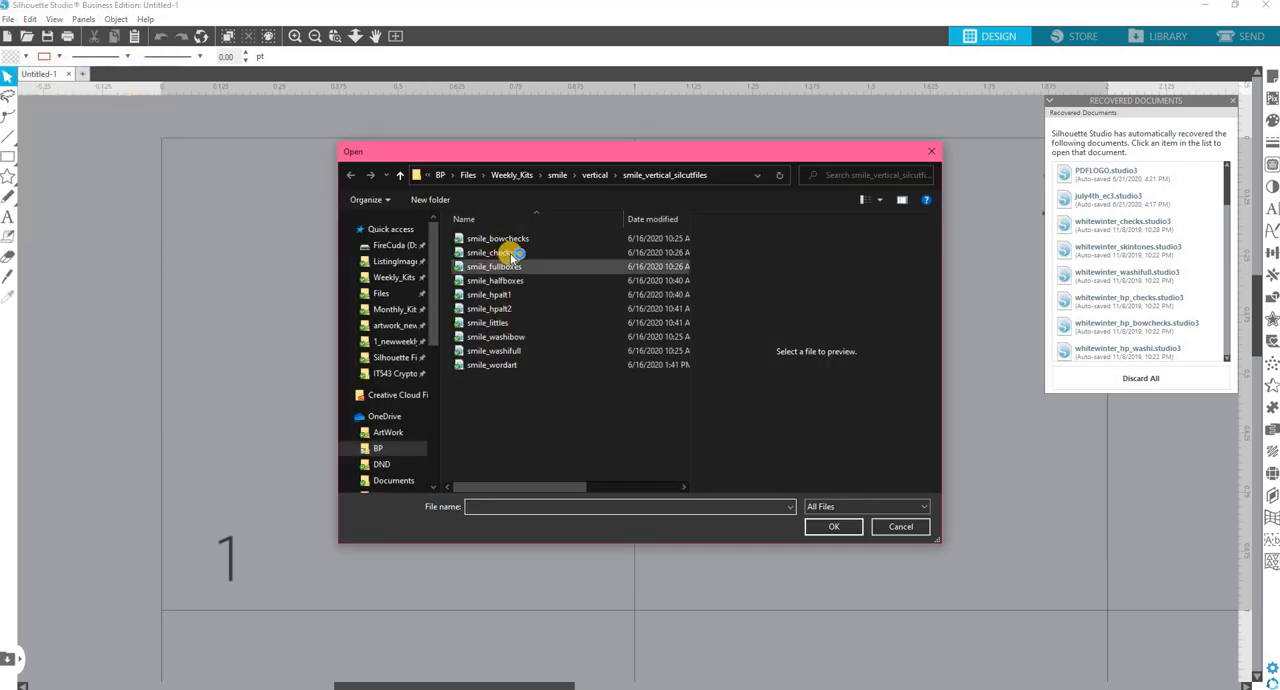
left_click(549, 405)
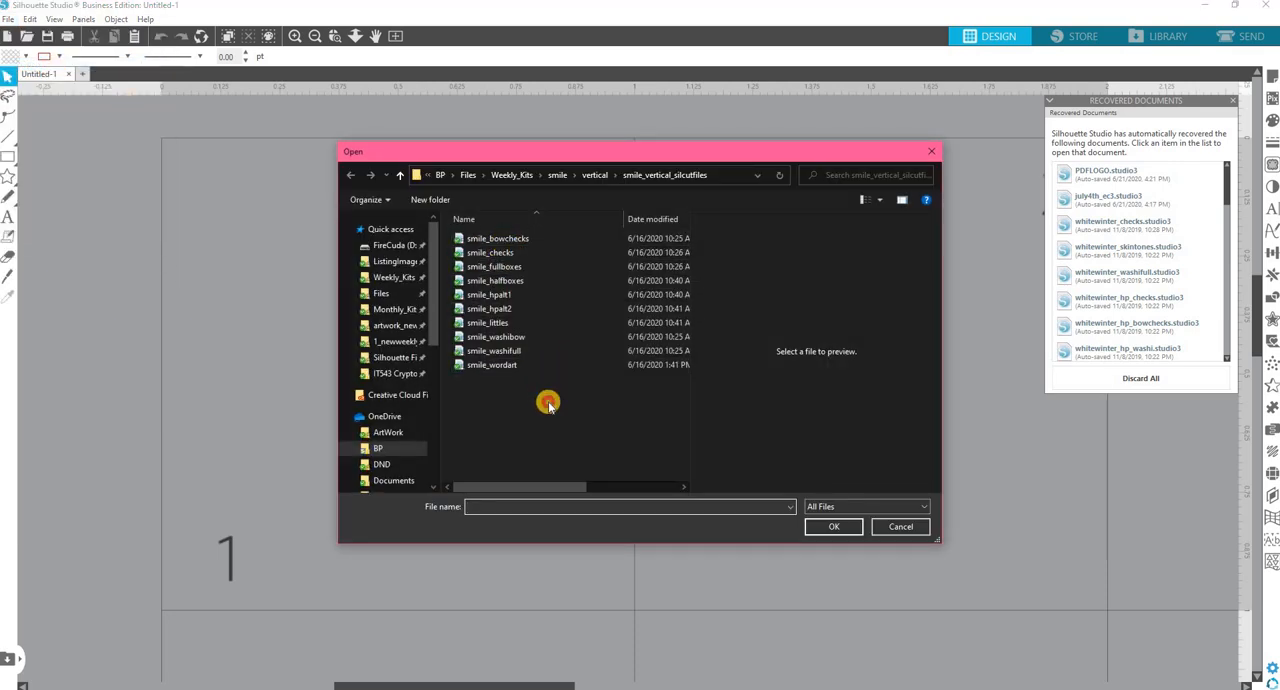
left_click(503, 365)
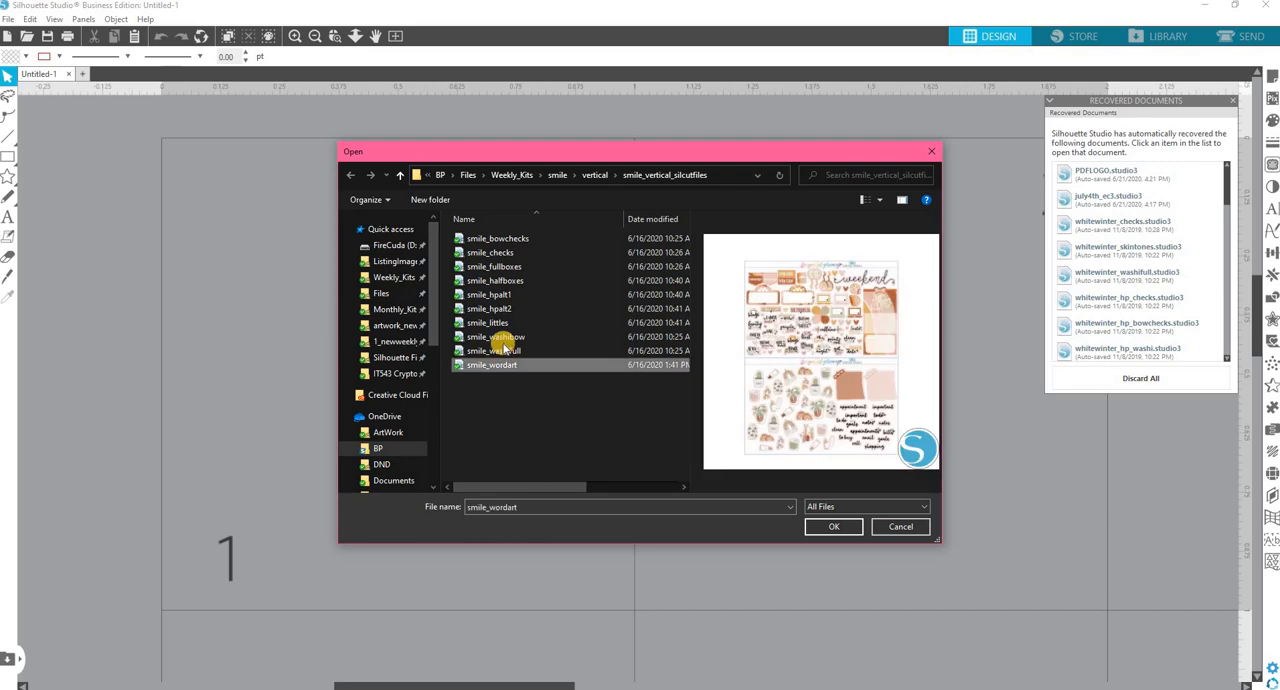
left_click(503, 339, "ctrl")
left_click(503, 282, "ctrl")
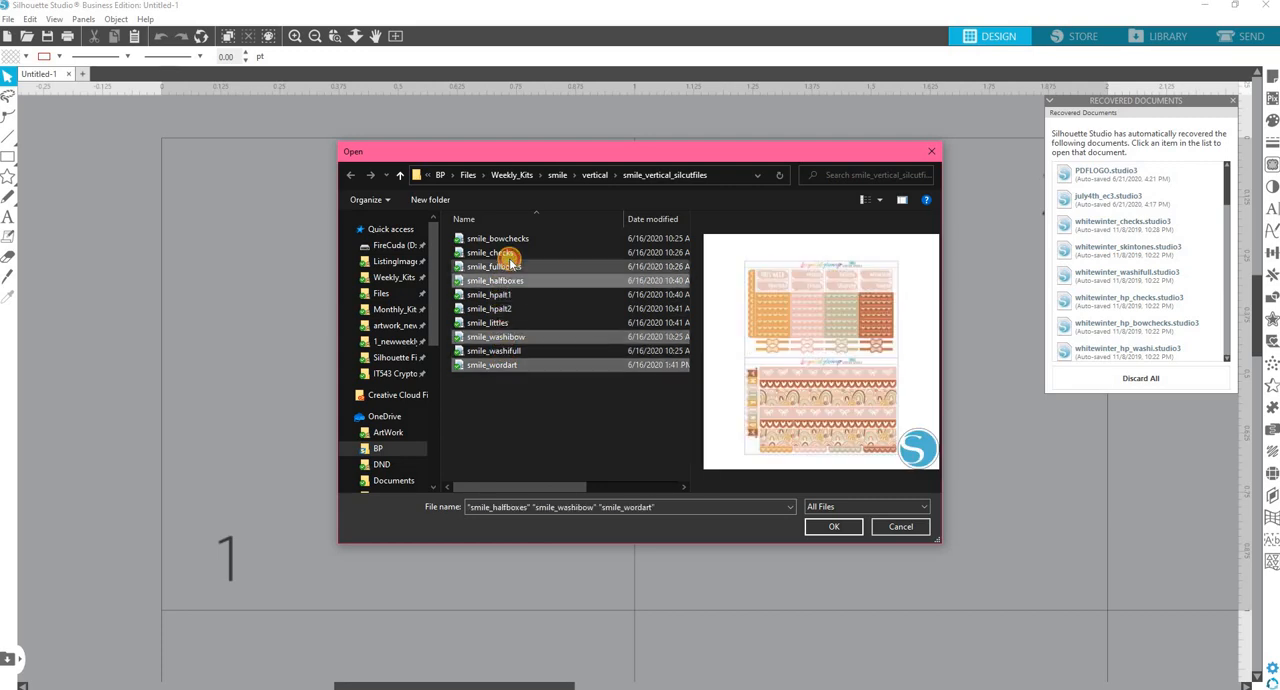
left_click(505, 254, "ctrl")
left_click(506, 265, "ctrl")
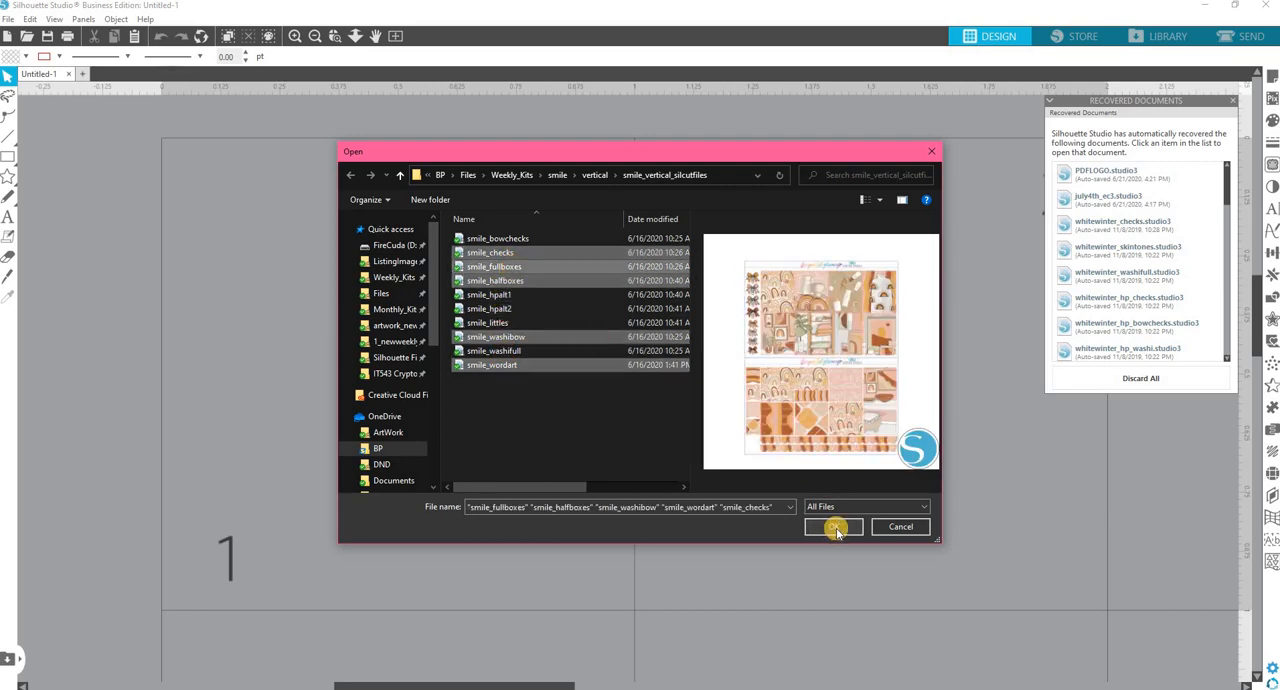
left_click(527, 240, "ctrl")
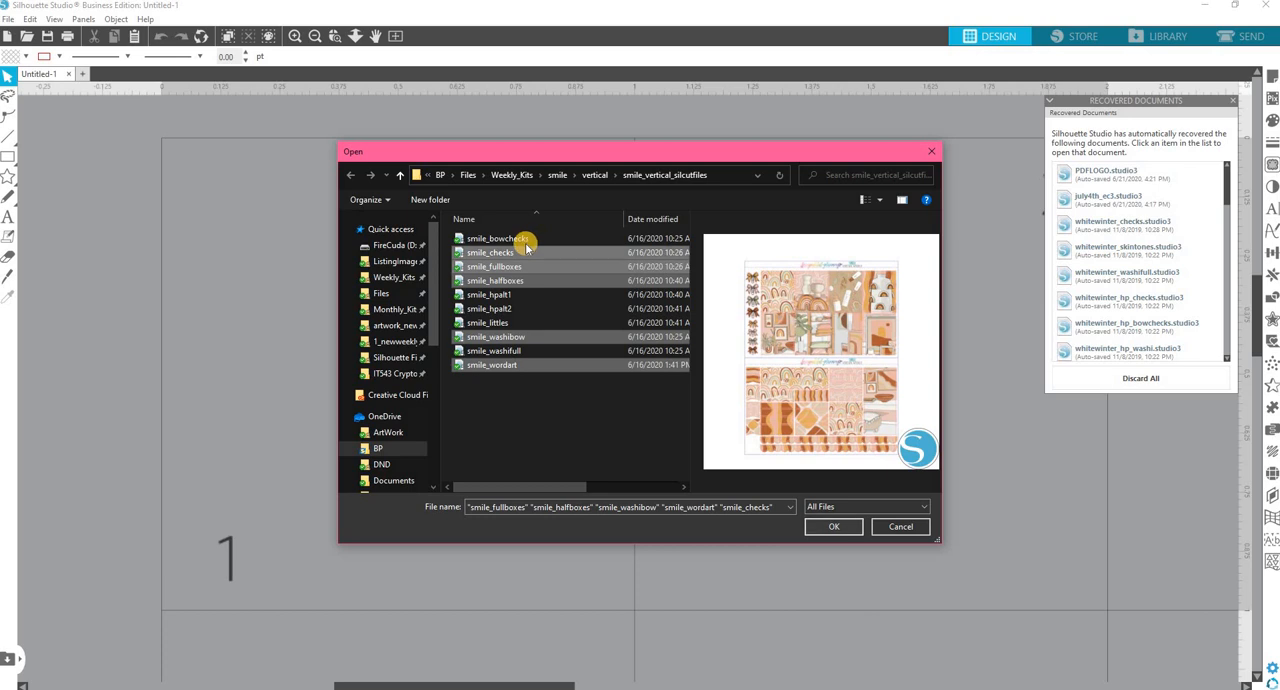
left_click(845, 527)
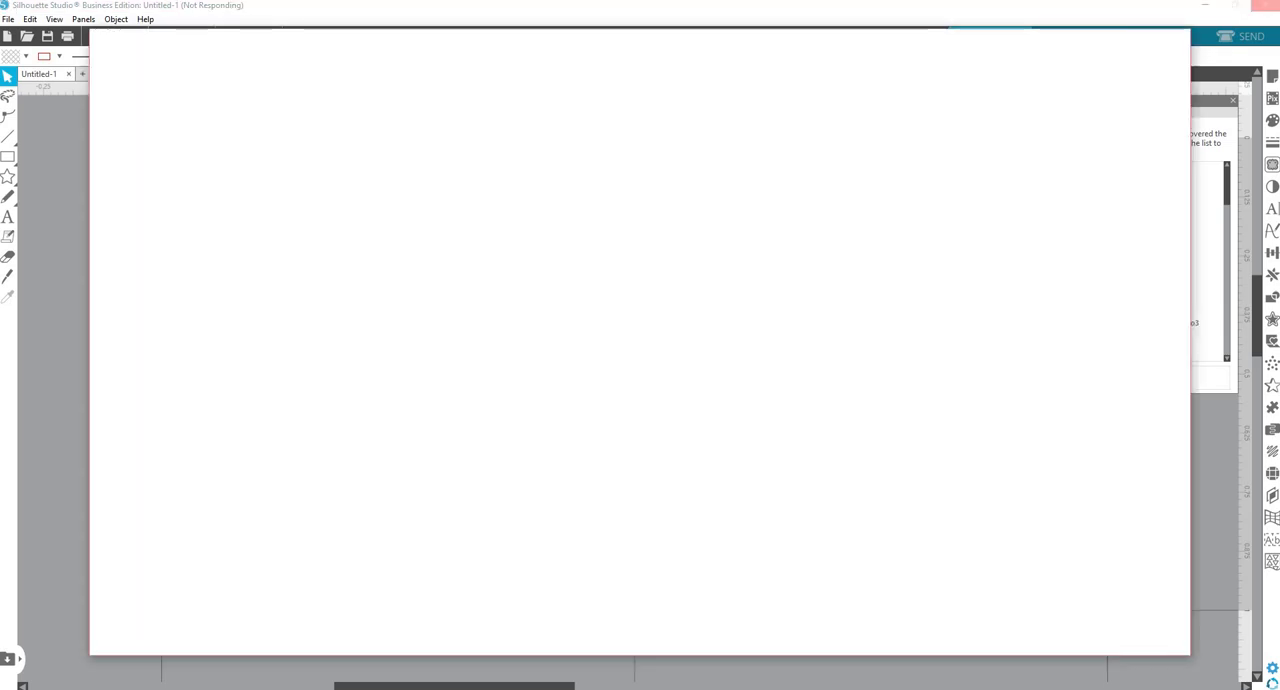
Review the Silhouette Studio downloads on the Silhouette America software page in the browser, including the legacy versions, and close the page.
left_click_drag(416, 40, 538, 49)
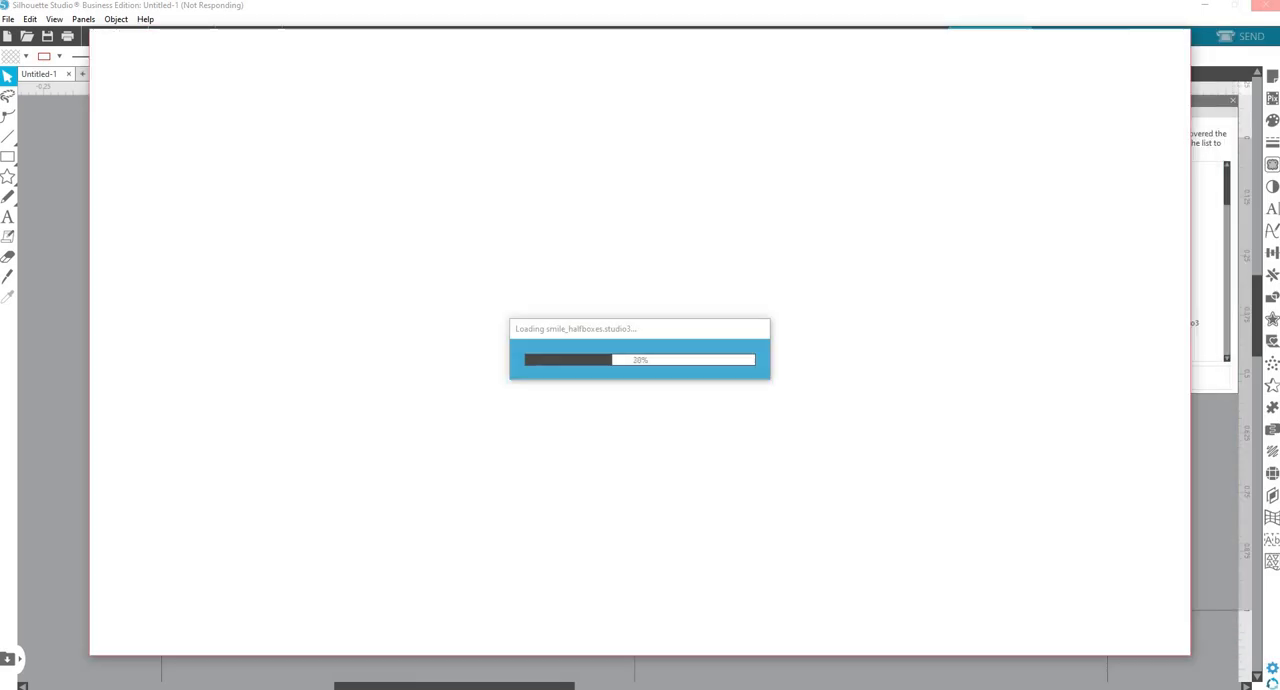
left_click_drag(692, 49, 683, 26)
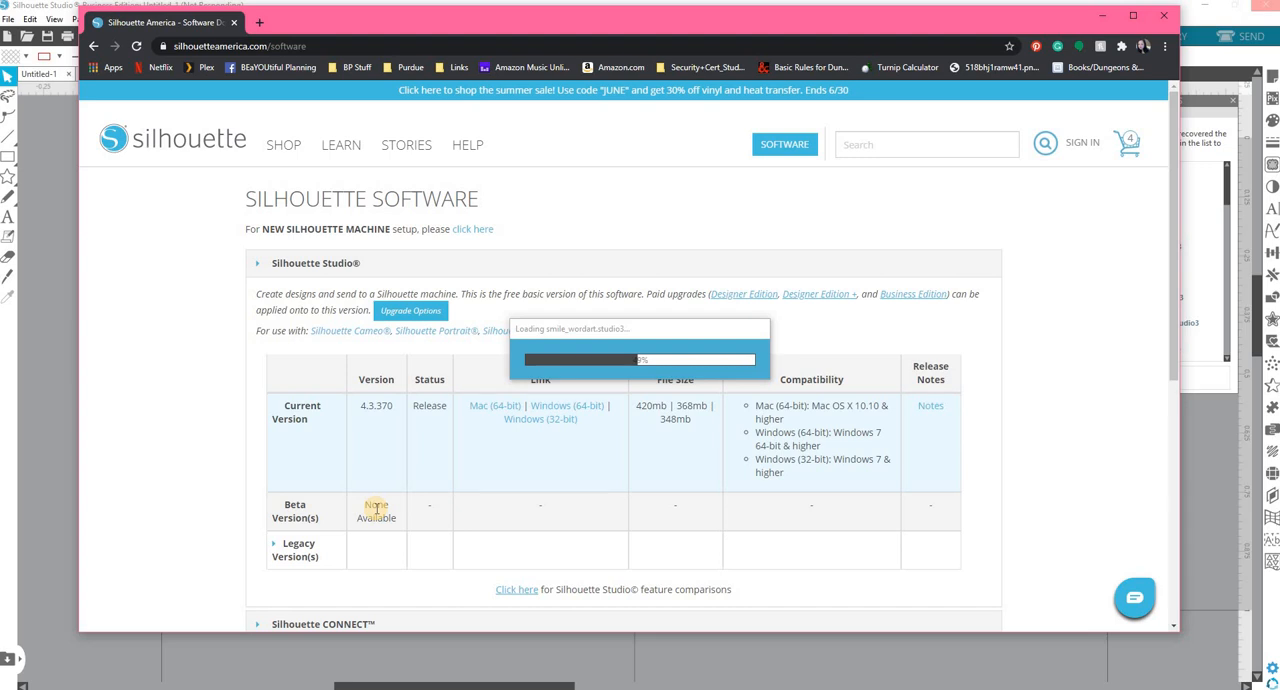
scroll(330, 495, "down", 1)
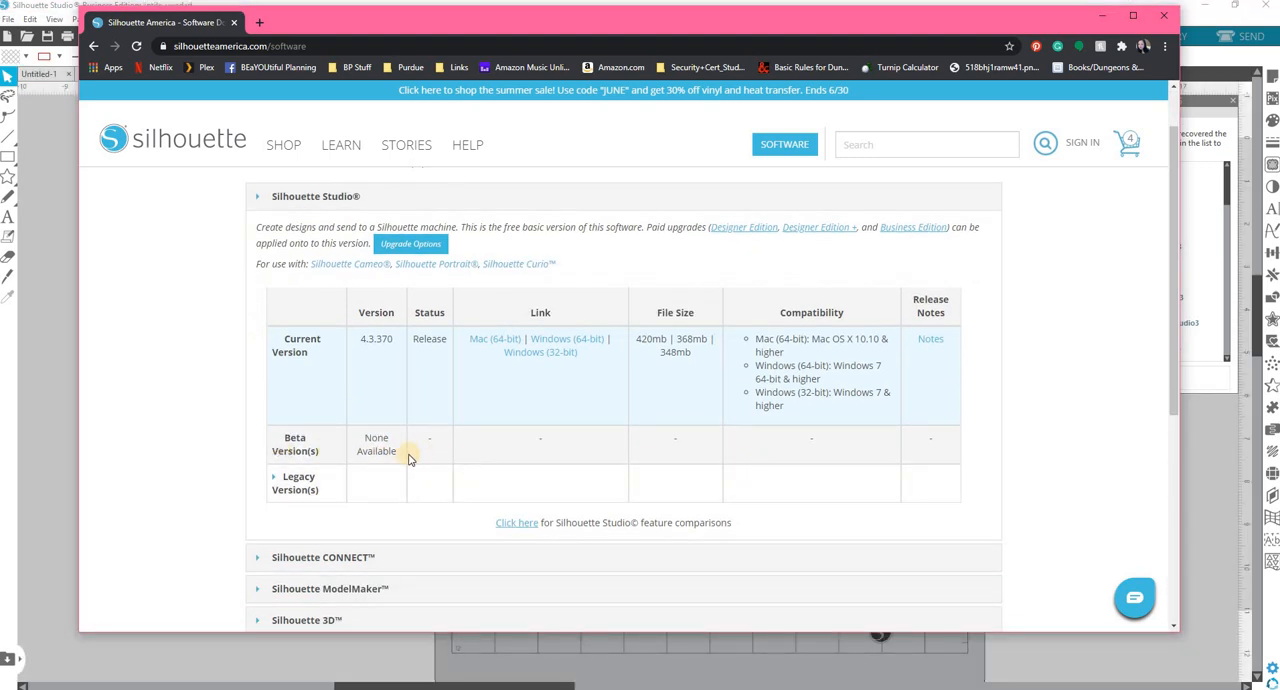
left_click(272, 483)
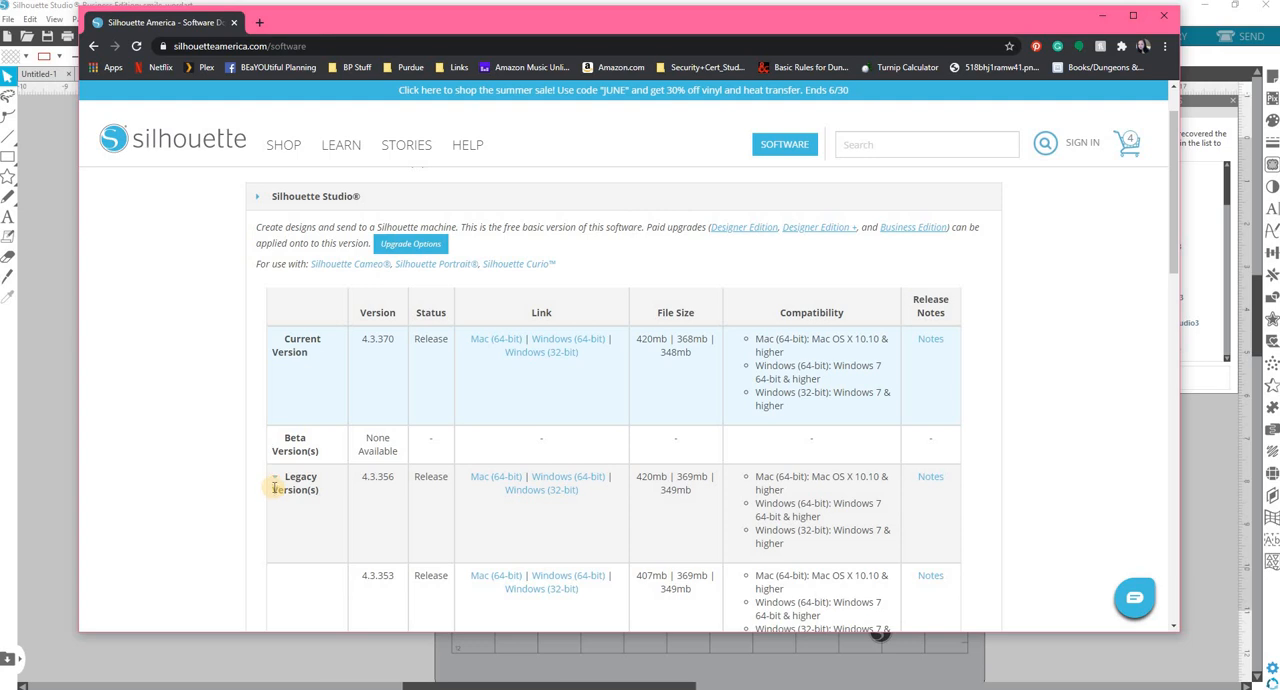
left_click(274, 479)
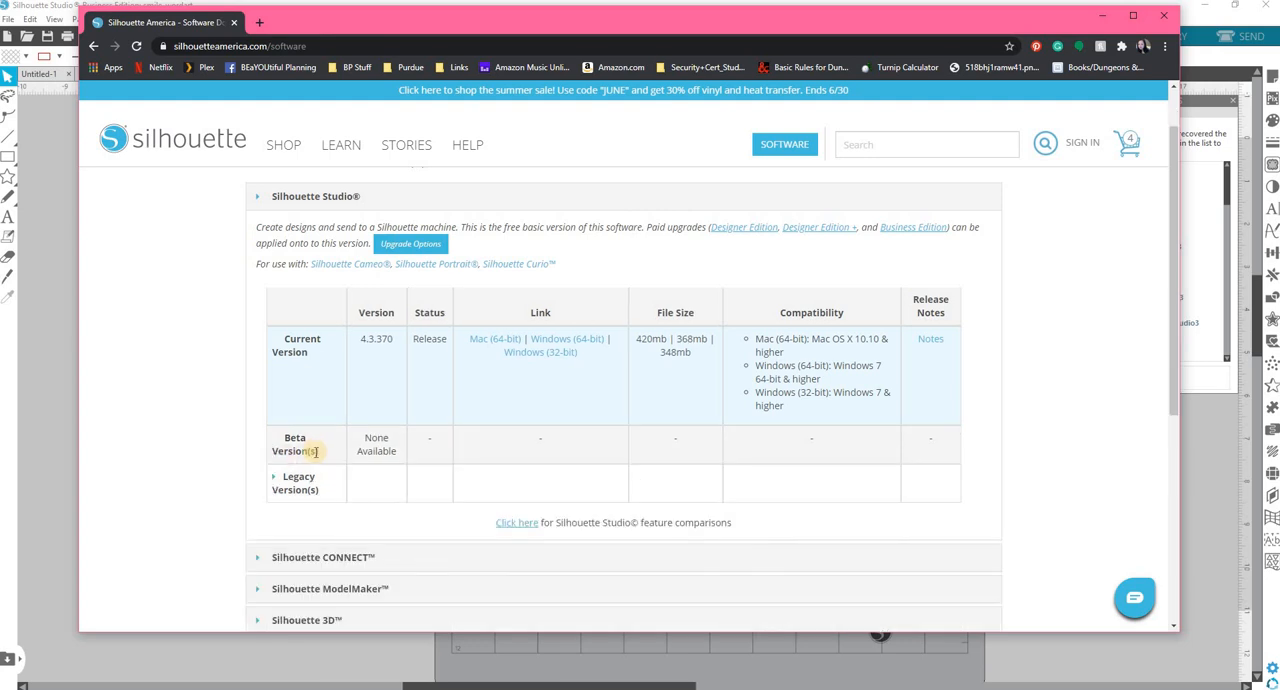
scroll(313, 451, "down", 2)
scroll(313, 451, "up", 3)
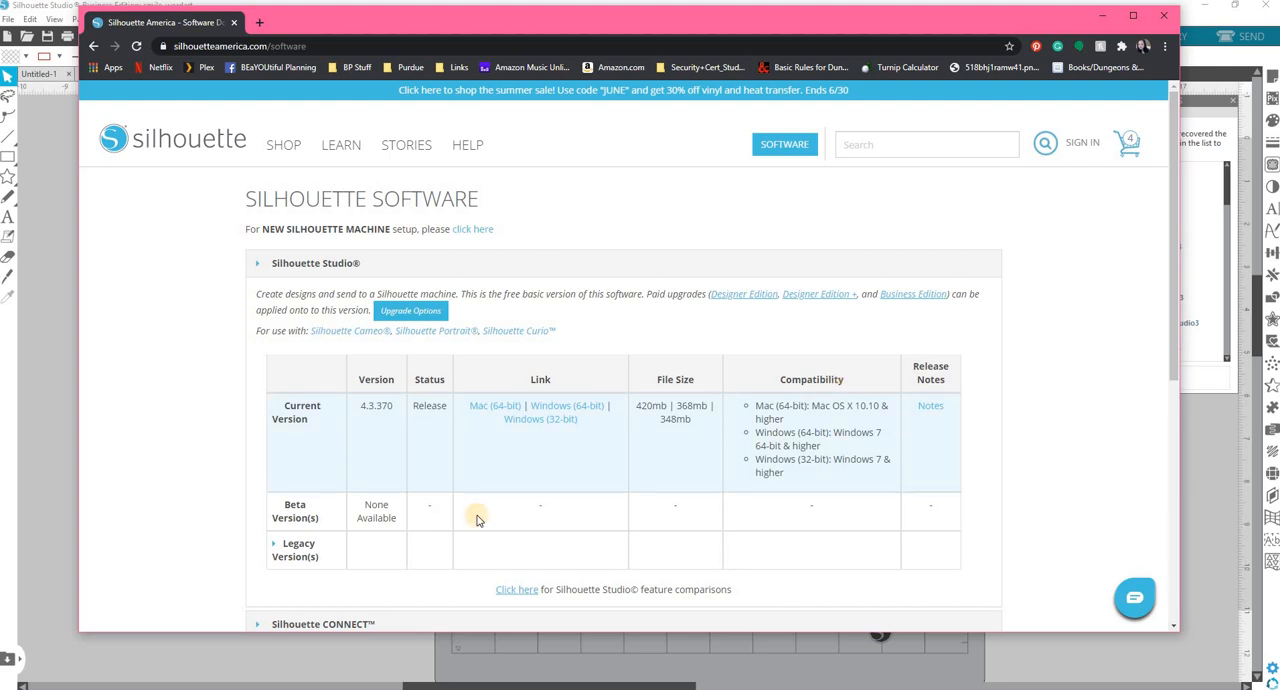
left_click(236, 22)
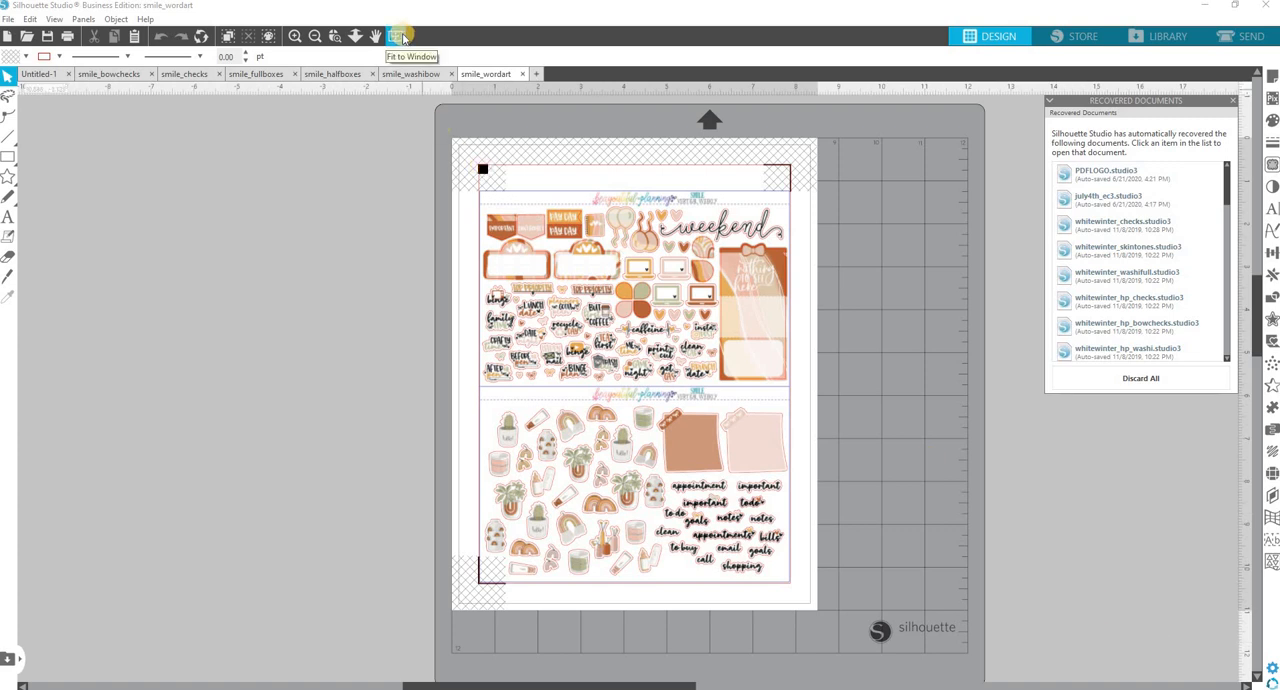
Examine the smile_wordart sticker sheet in Silhouette Studio, both as a whole page and close up.
left_click(304, 39)
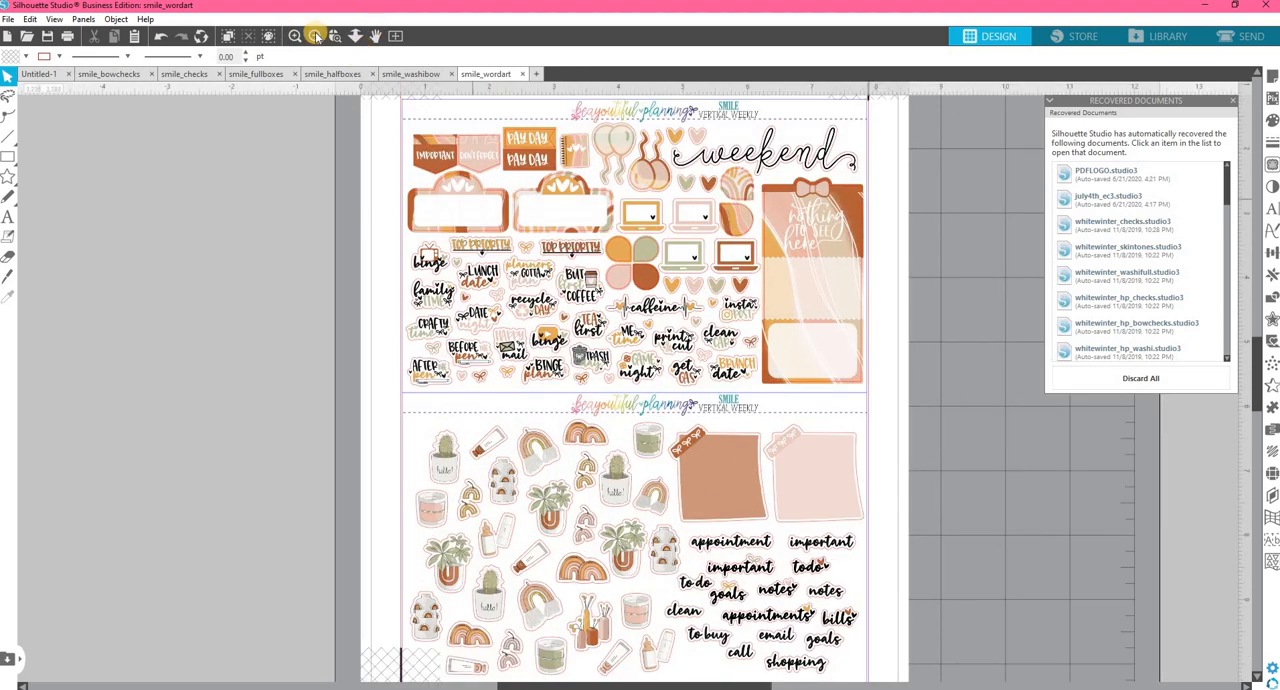
left_click(316, 36)
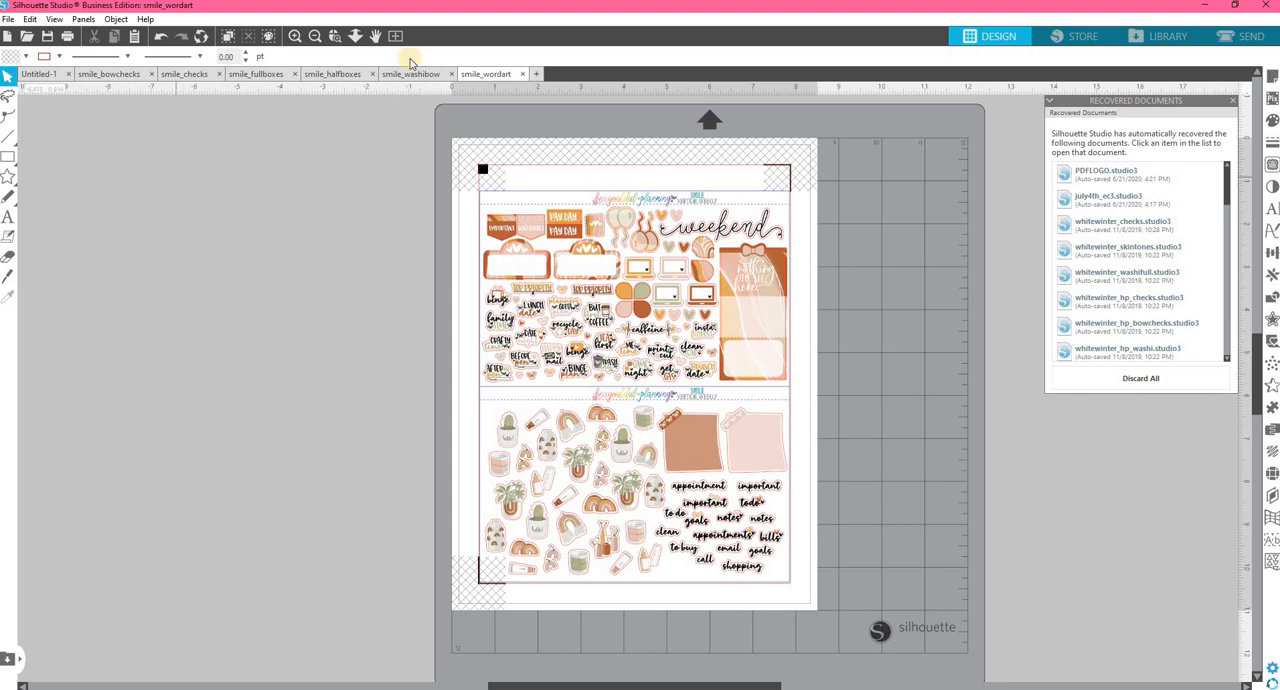
left_click(295, 37)
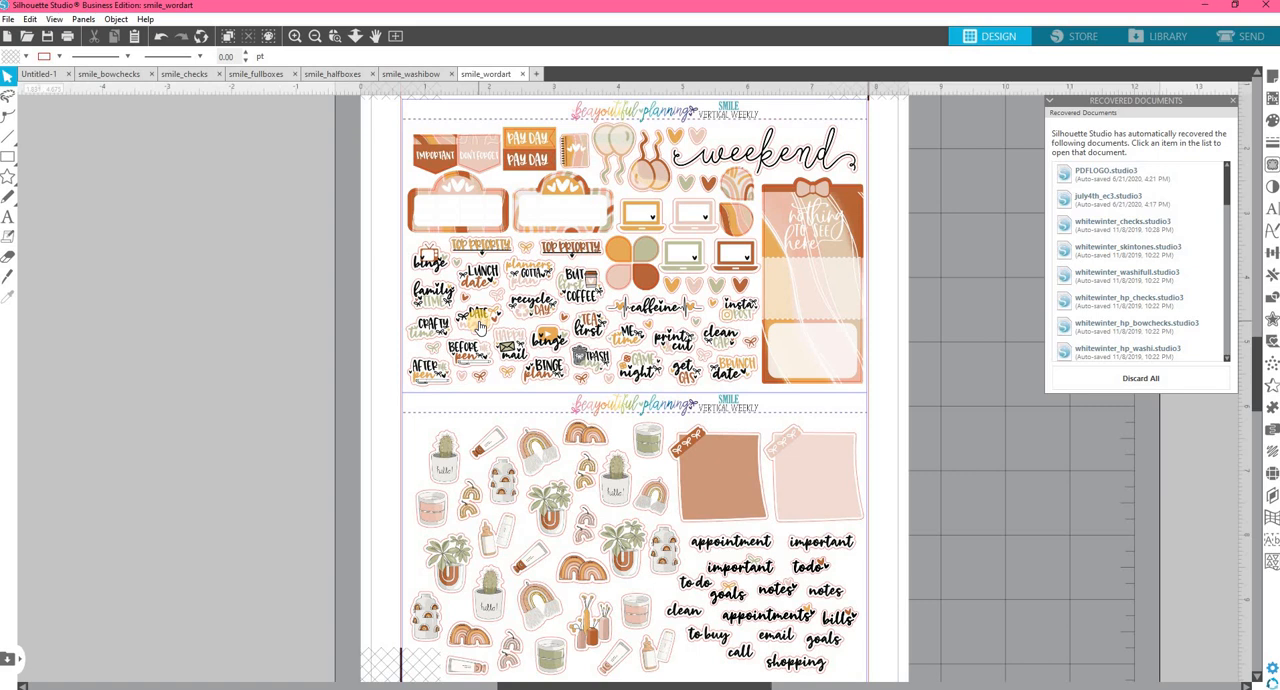
Open the text style settings as a floating window, browse the installed fonts and select CLN-ChunkyTaffy2.
left_click(1271, 212)
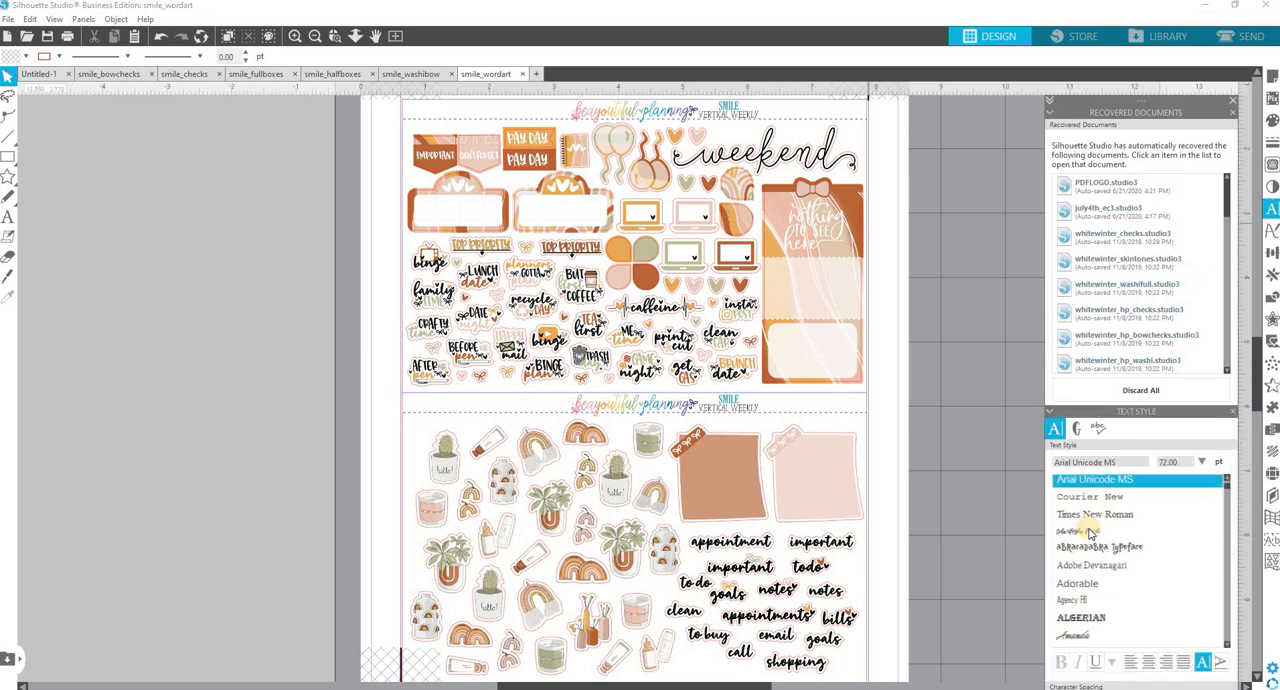
scroll(1090, 533, "down", 2)
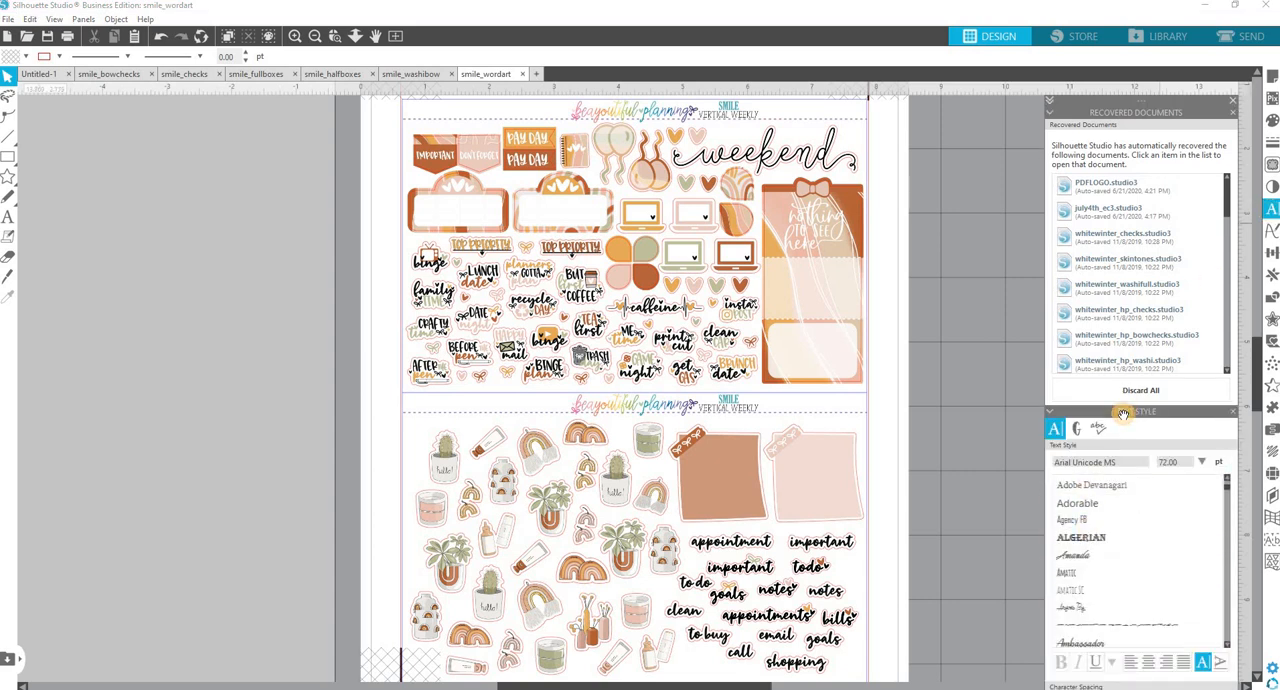
left_click_drag(1123, 414, 1050, 268)
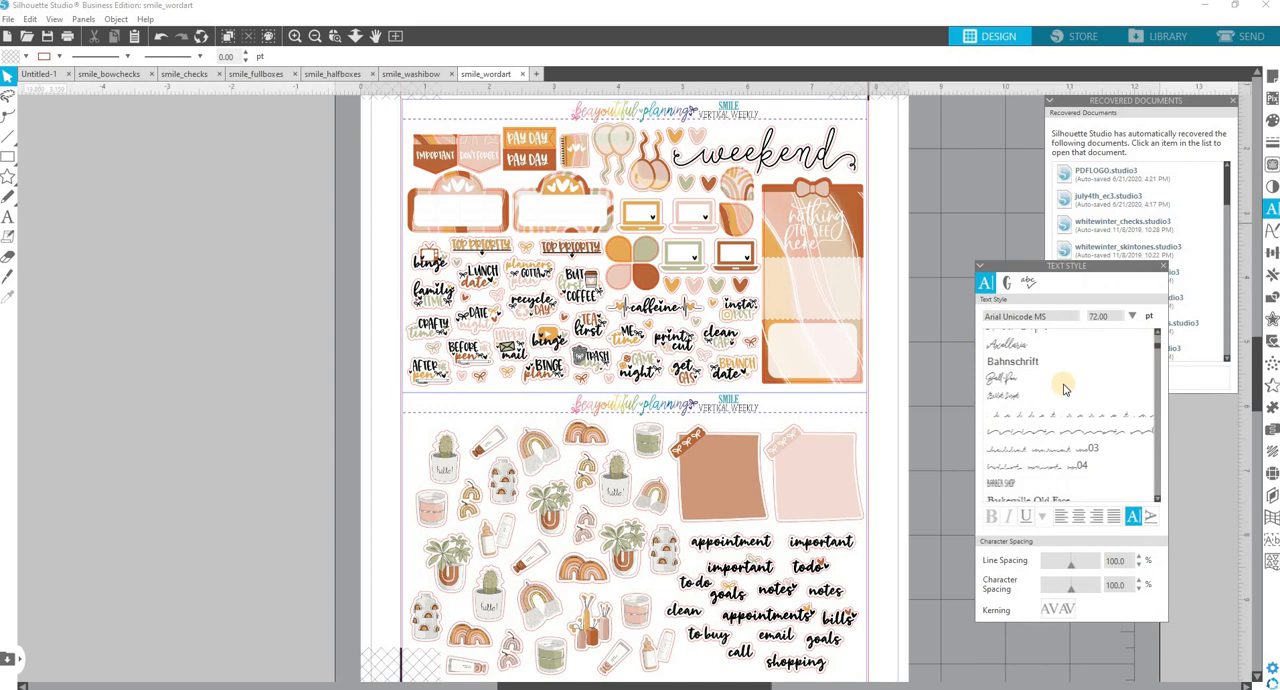
scroll(1064, 388, "down", 5)
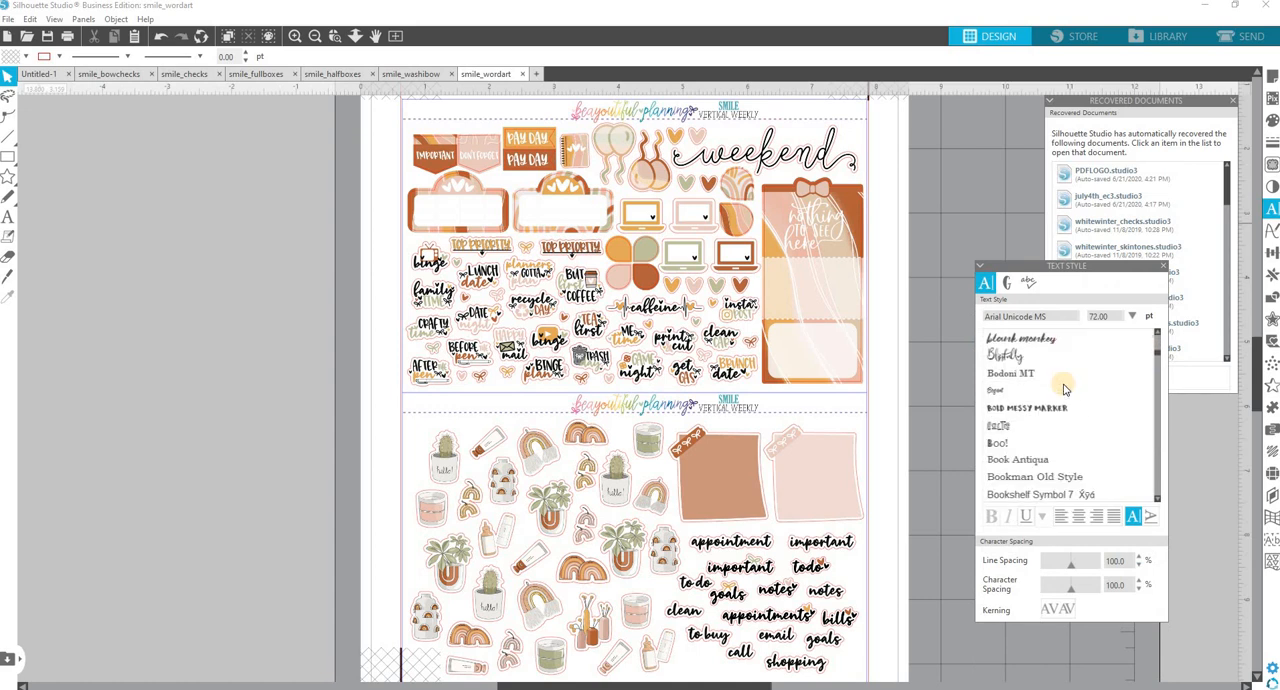
scroll(1064, 388, "down", 4)
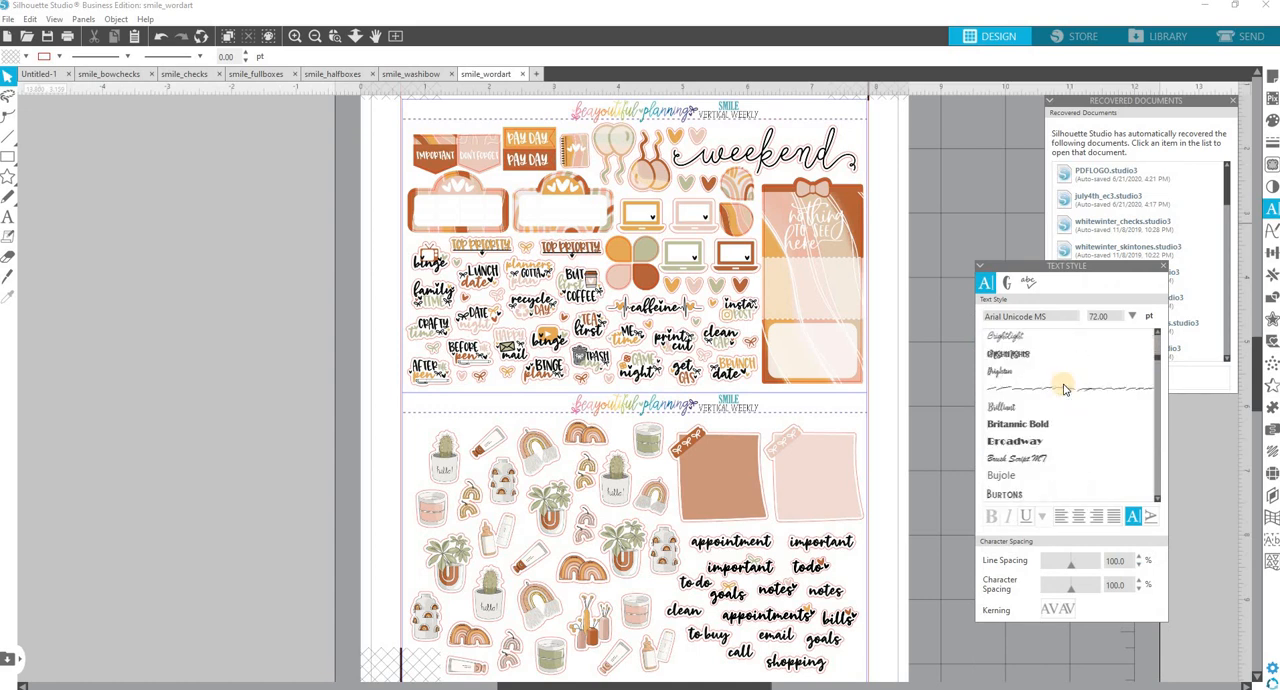
scroll(1064, 388, "up", 3)
left_click(1040, 446)
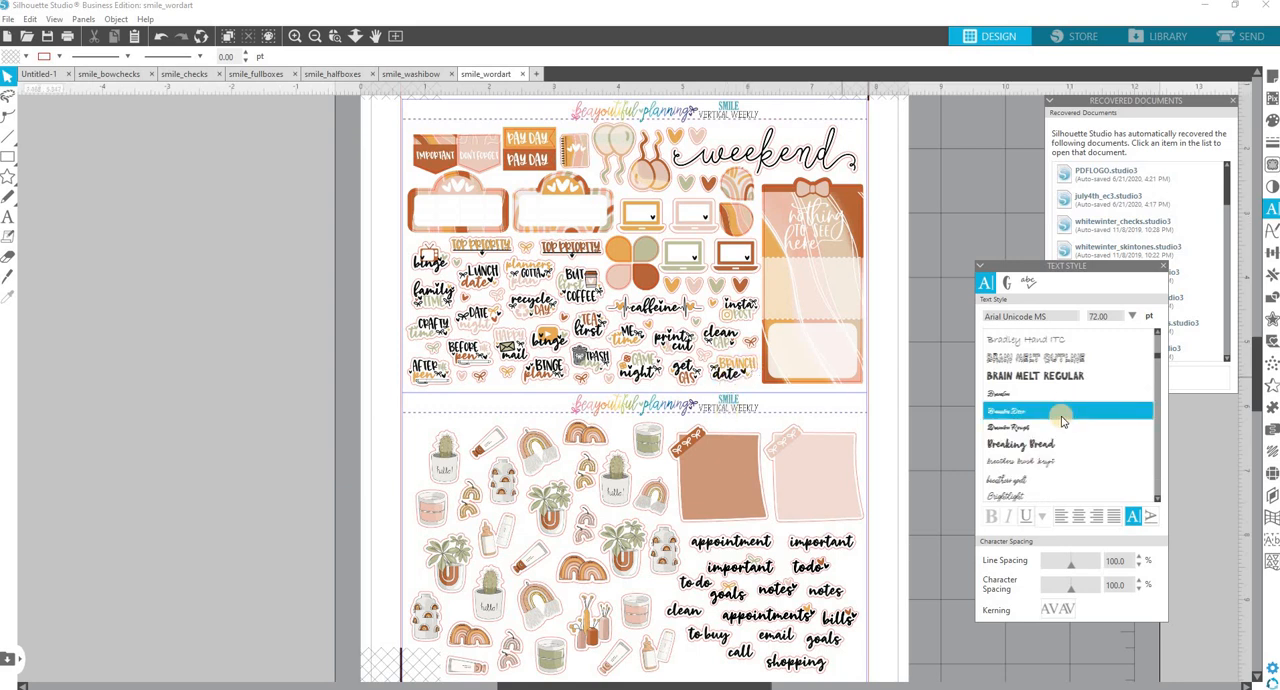
scroll(1062, 421, "down", 5)
scroll(1062, 421, "down", 8)
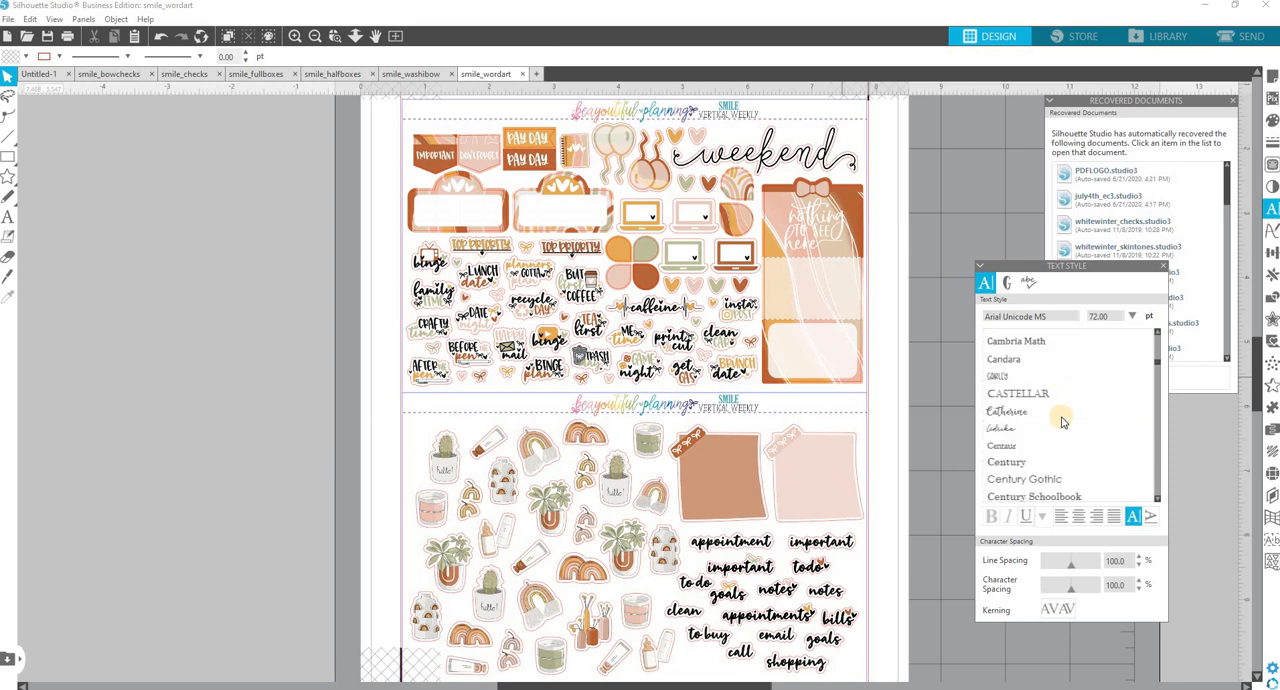
scroll(1062, 421, "down", 5)
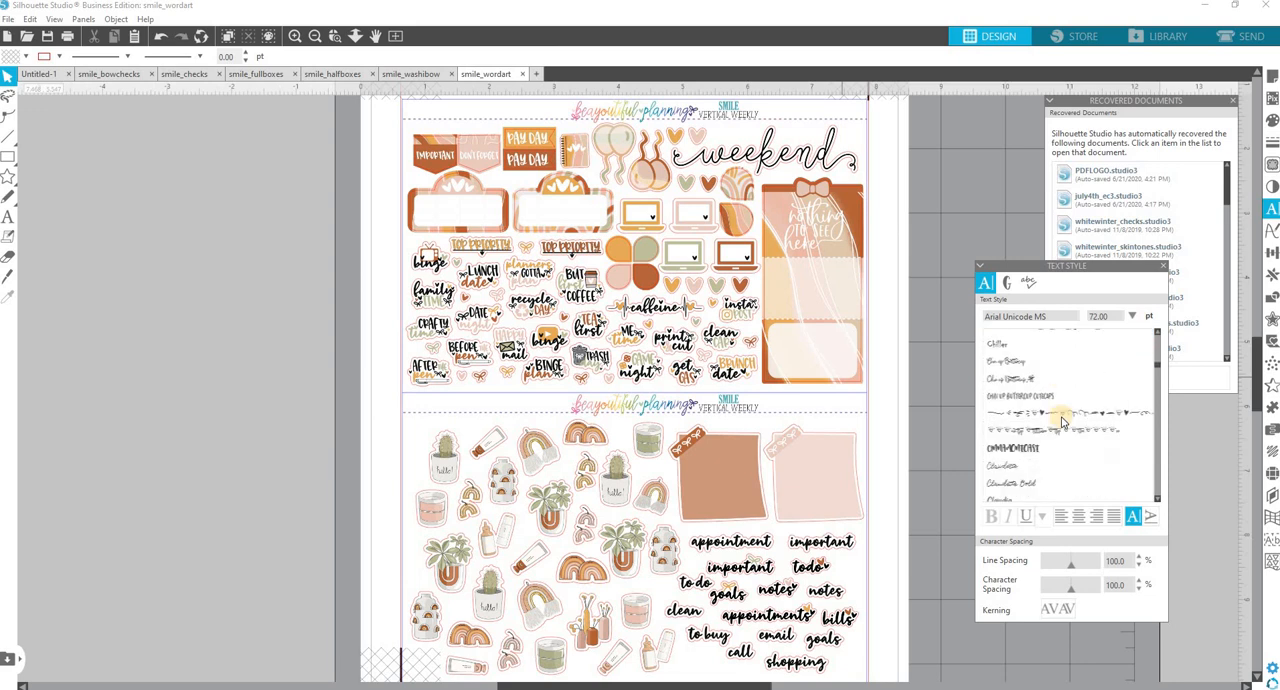
left_click(995, 418)
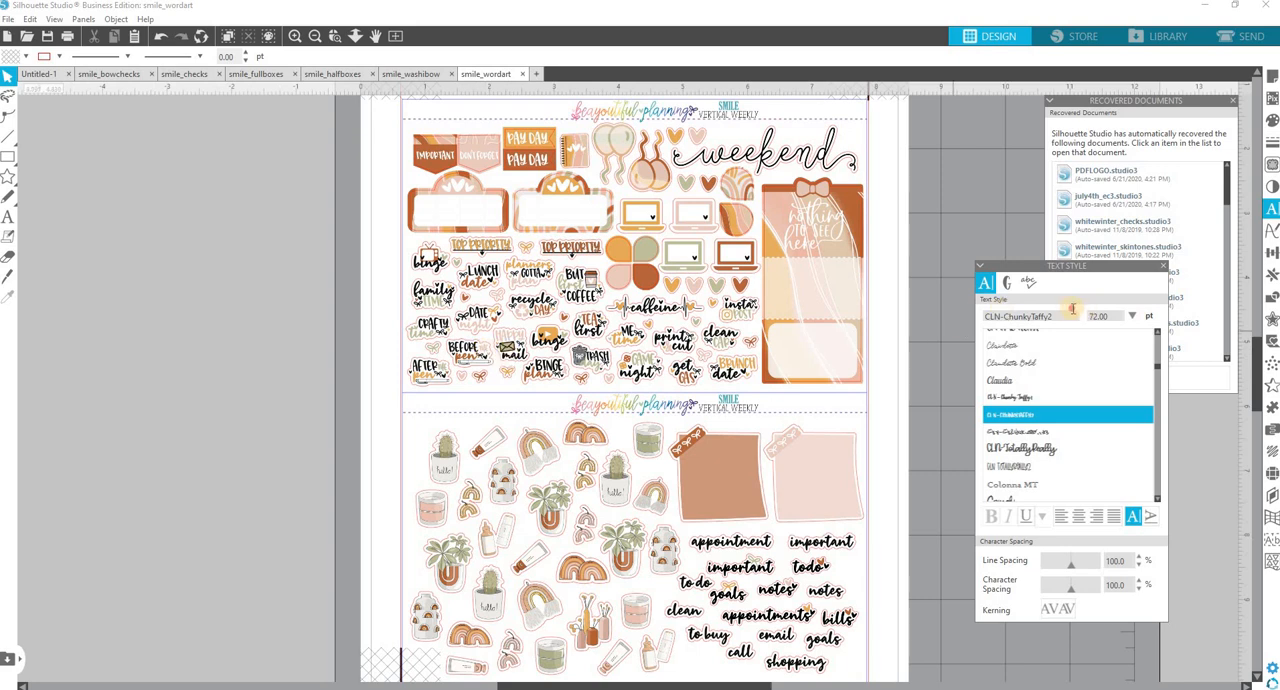
Look up fonts by the initial letters "c" and "su", and browse the installed fonts that start with S.
left_click_drag(1066, 310, 917, 318)
type("c")
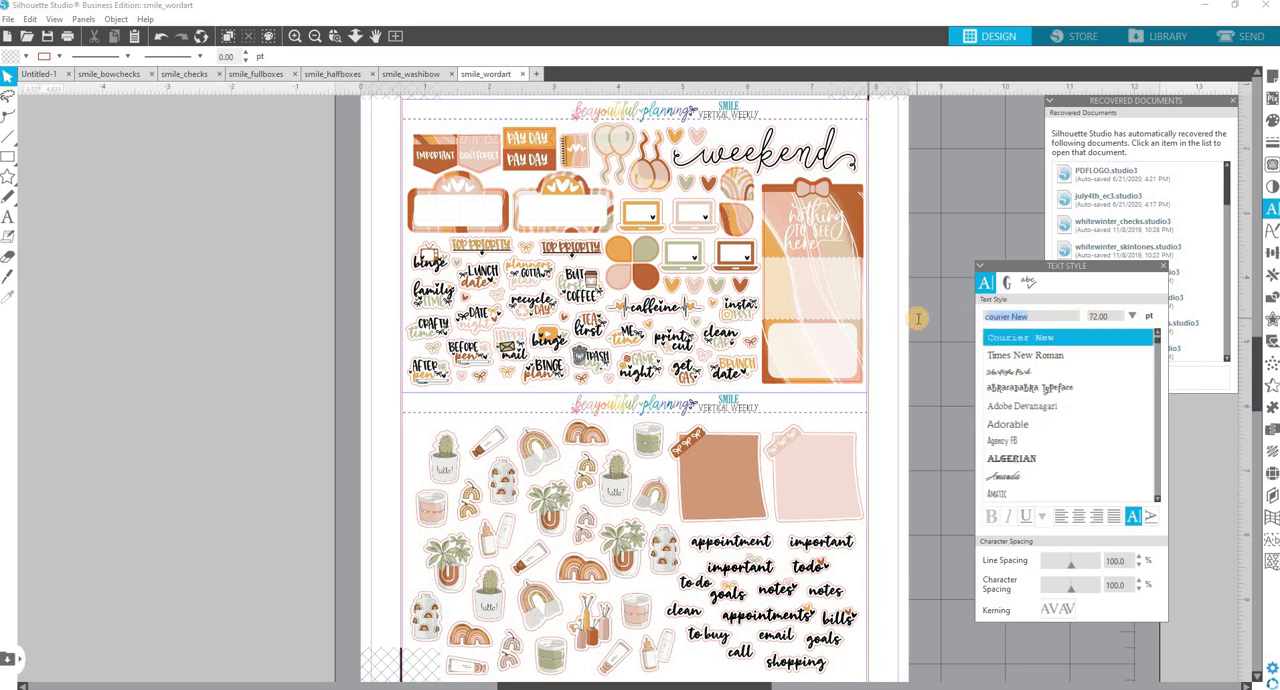
type("succulent Catchwords")
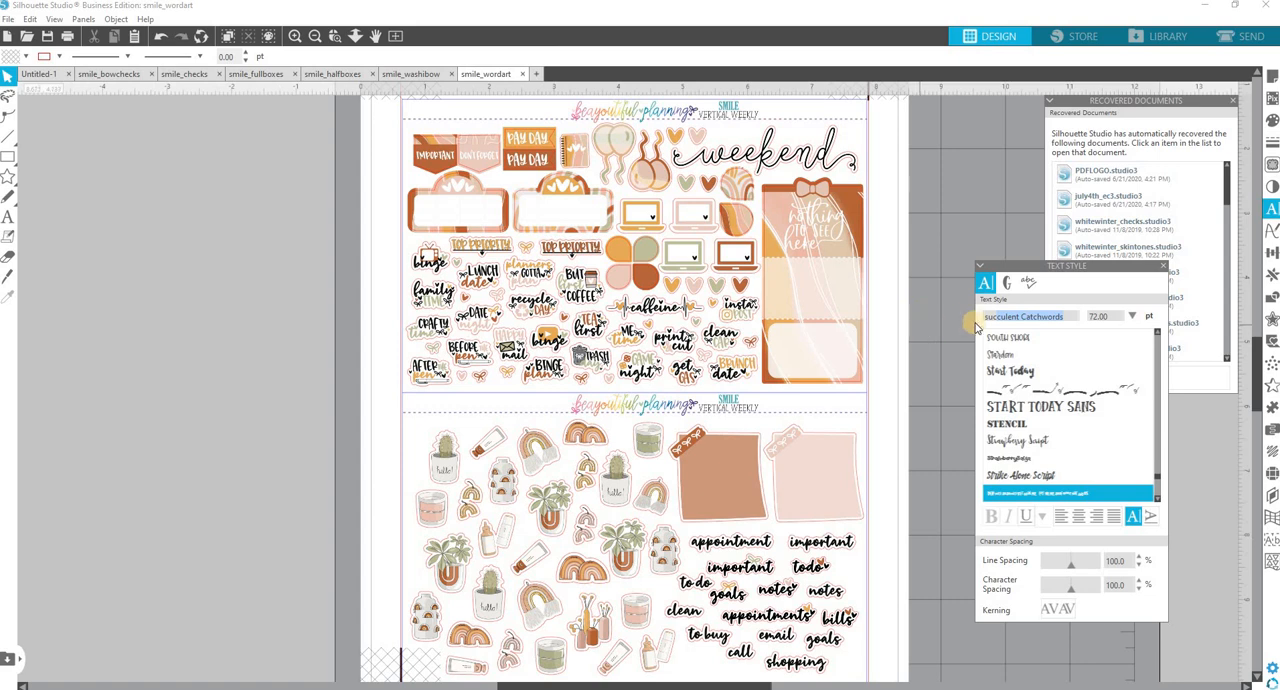
left_click(940, 326)
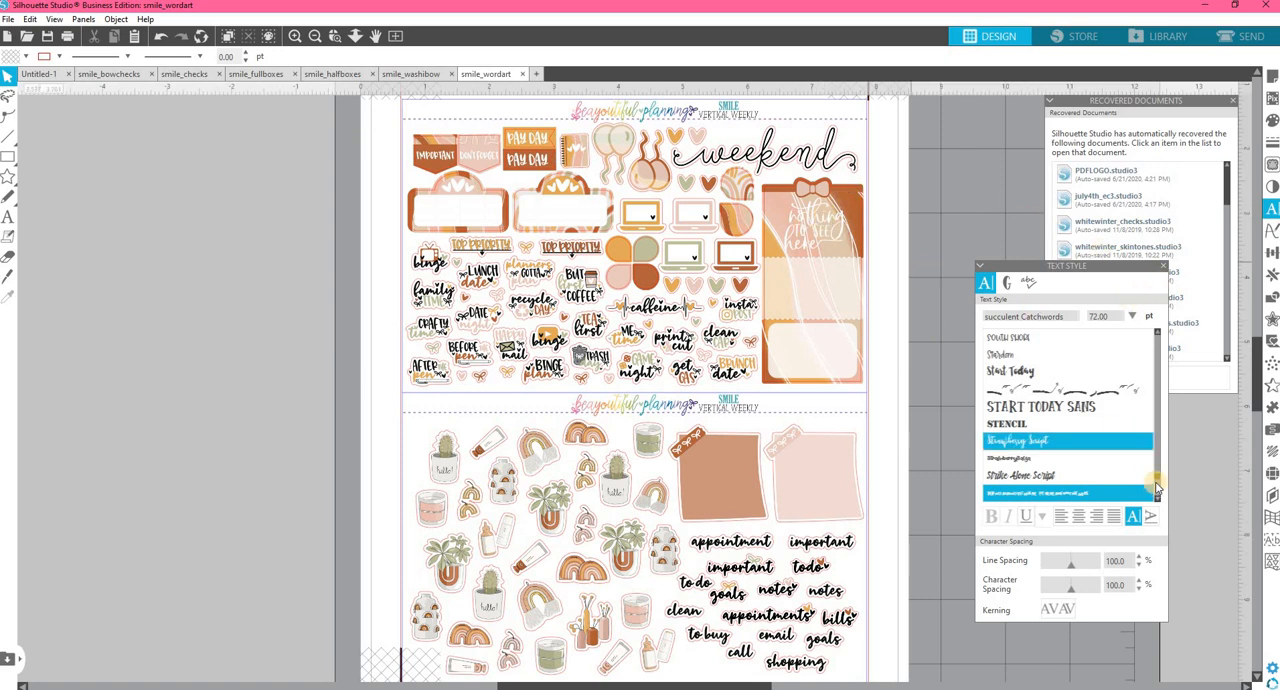
left_click_drag(1158, 466, 1157, 345)
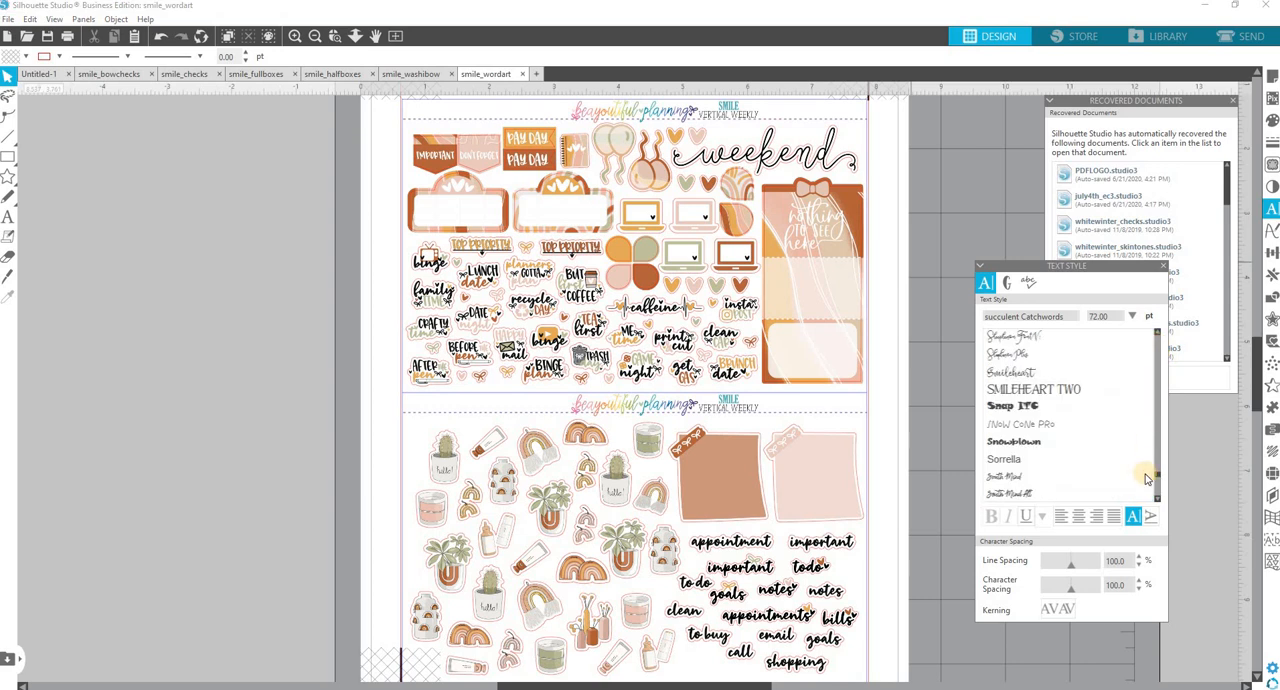
left_click_drag(1157, 478, 1160, 370)
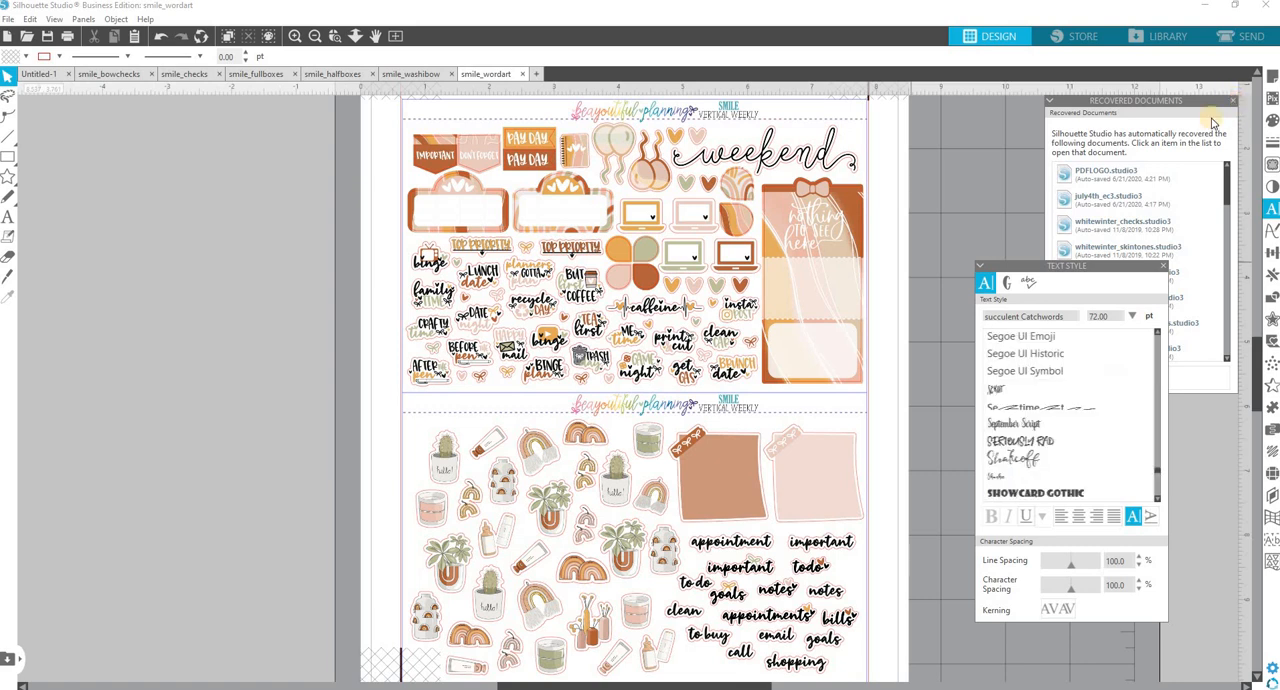
Close the recovered documents and text style windows, and switch the software view to Designer Edition.
left_click(1235, 108)
left_click(1272, 208)
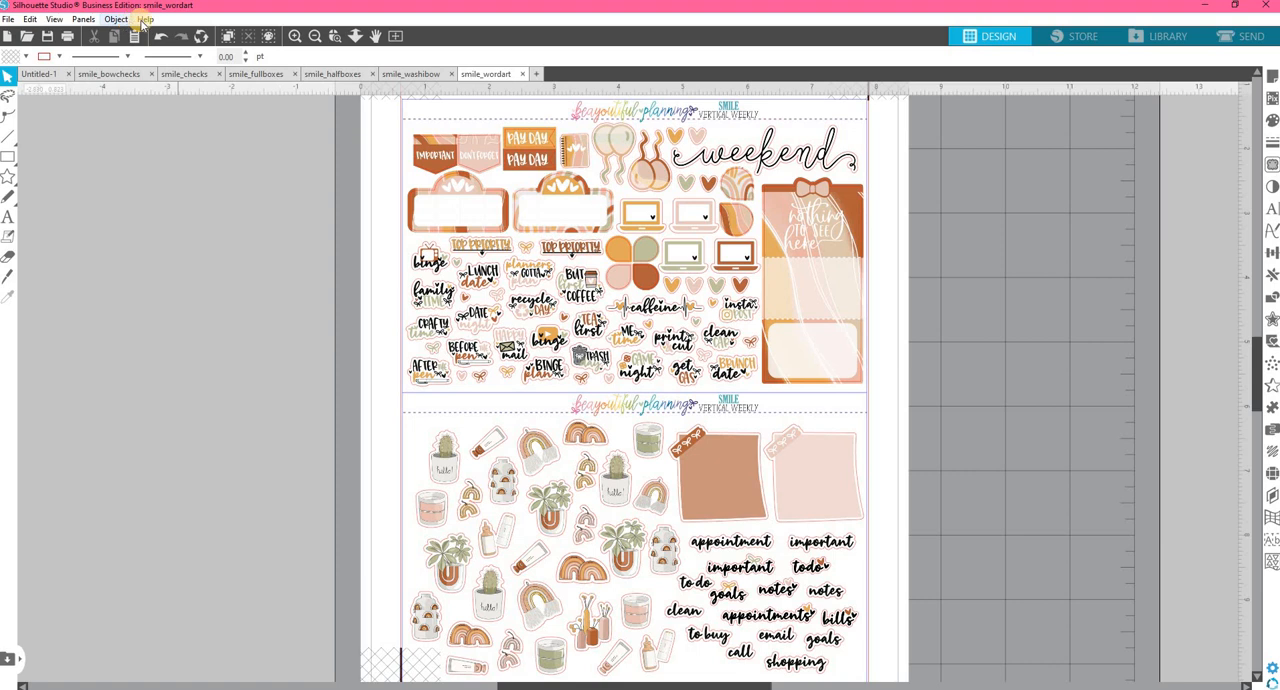
left_click(146, 20)
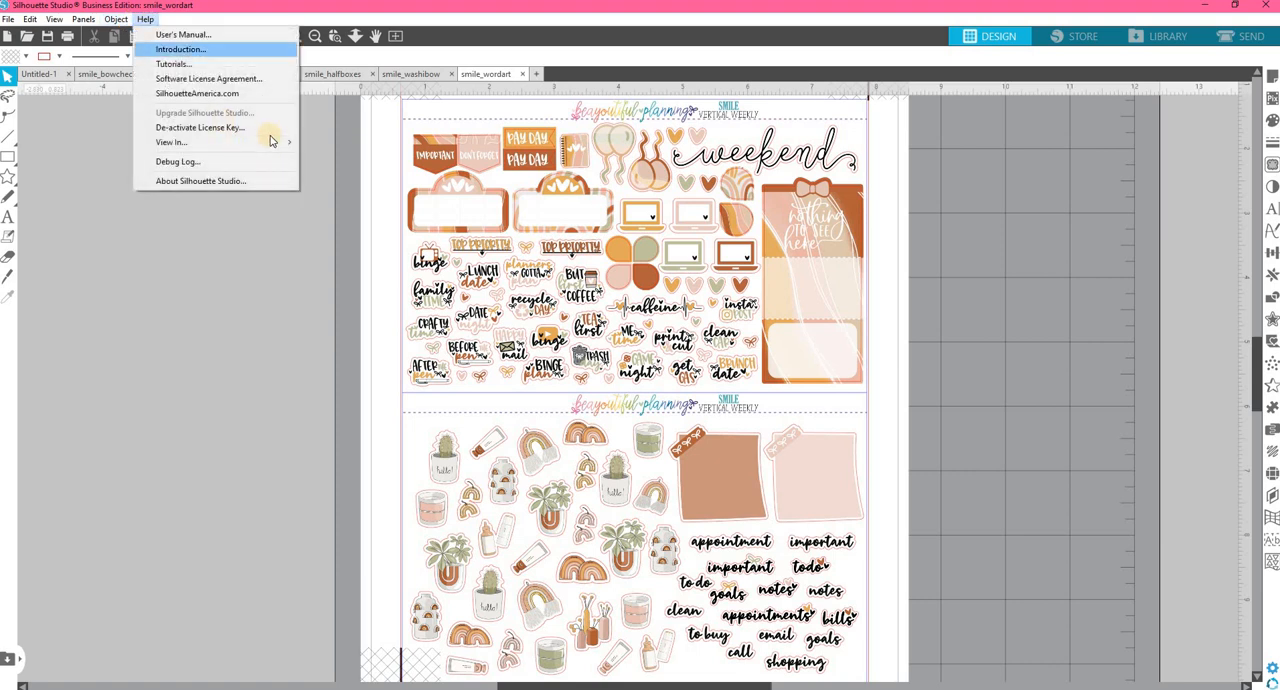
mouse_move(288, 142)
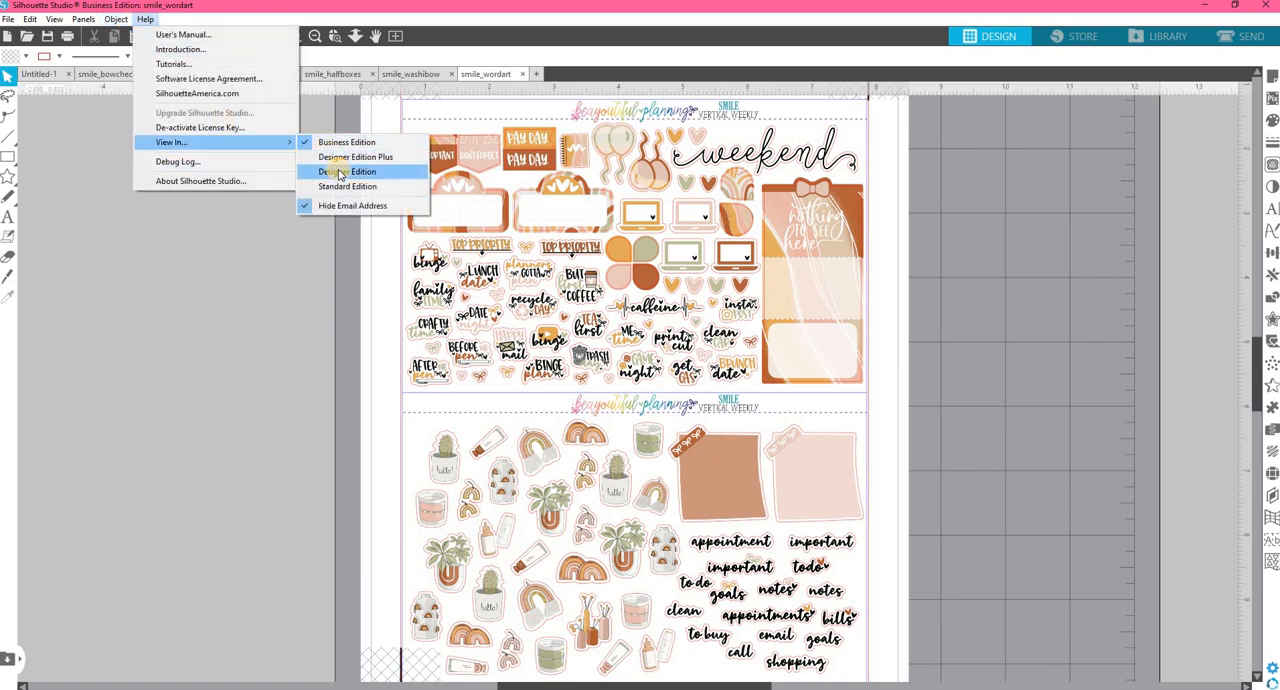
left_click(341, 172)
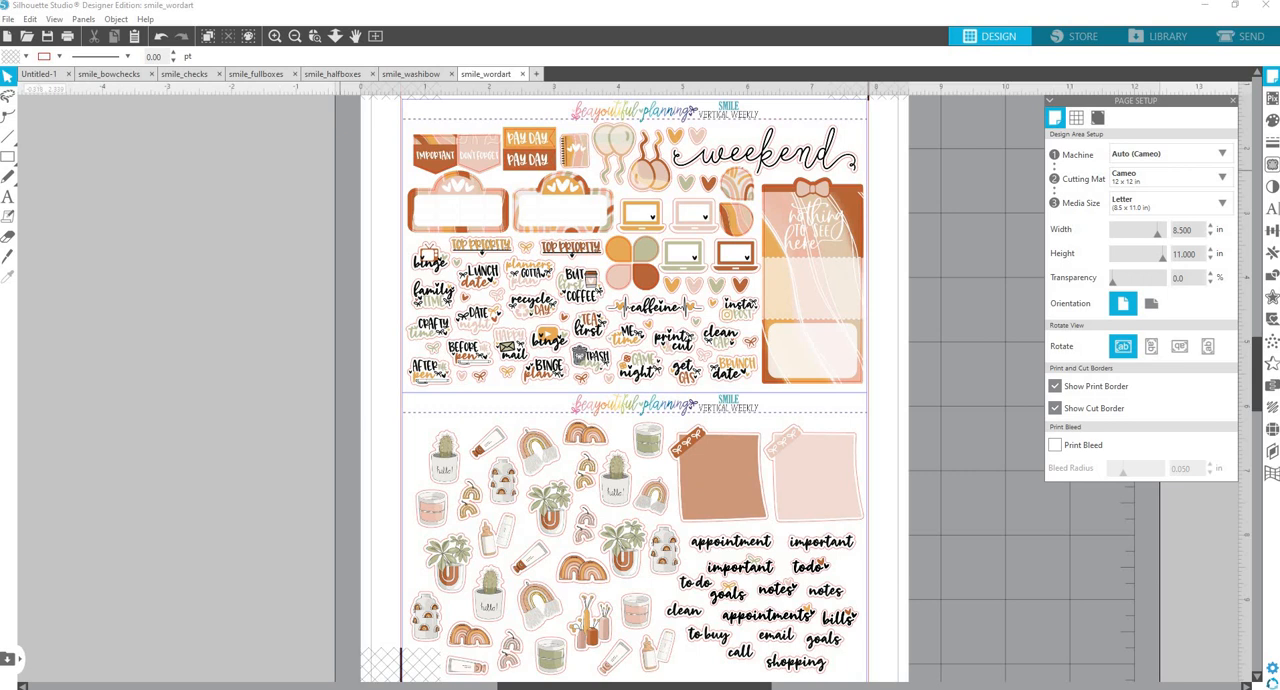
View the Silhouette Studio Designer Edition software card's product page on Amazon and close it.
mouse_move(335, 44)
left_mouse_down()
mouse_move(345, 86)
mouse_move(338, 60)
left_mouse_up()
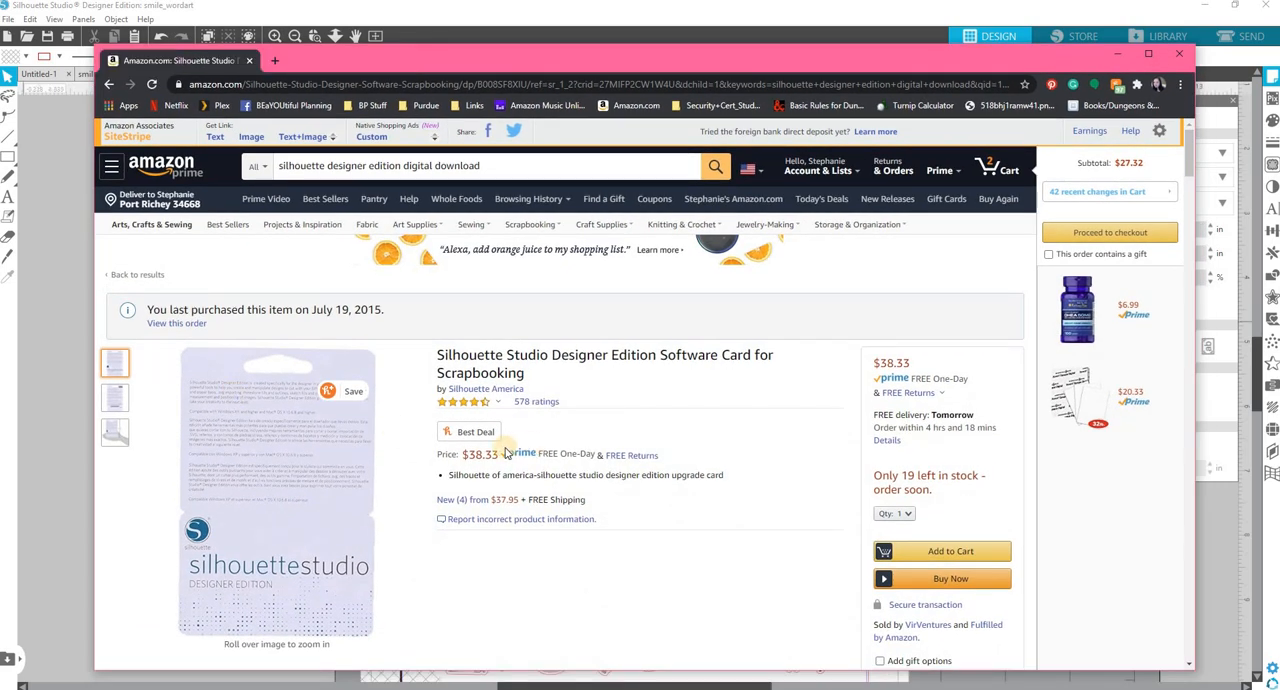
scroll(1003, 324, "down", 1)
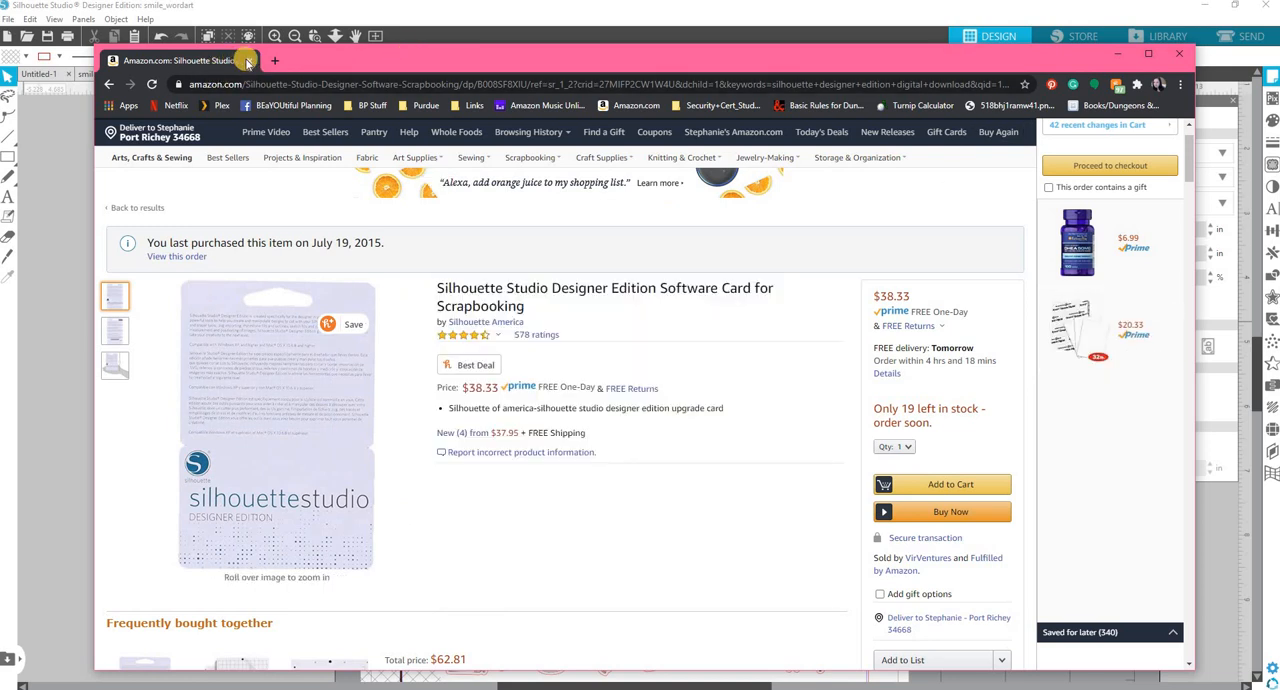
left_click(248, 62)
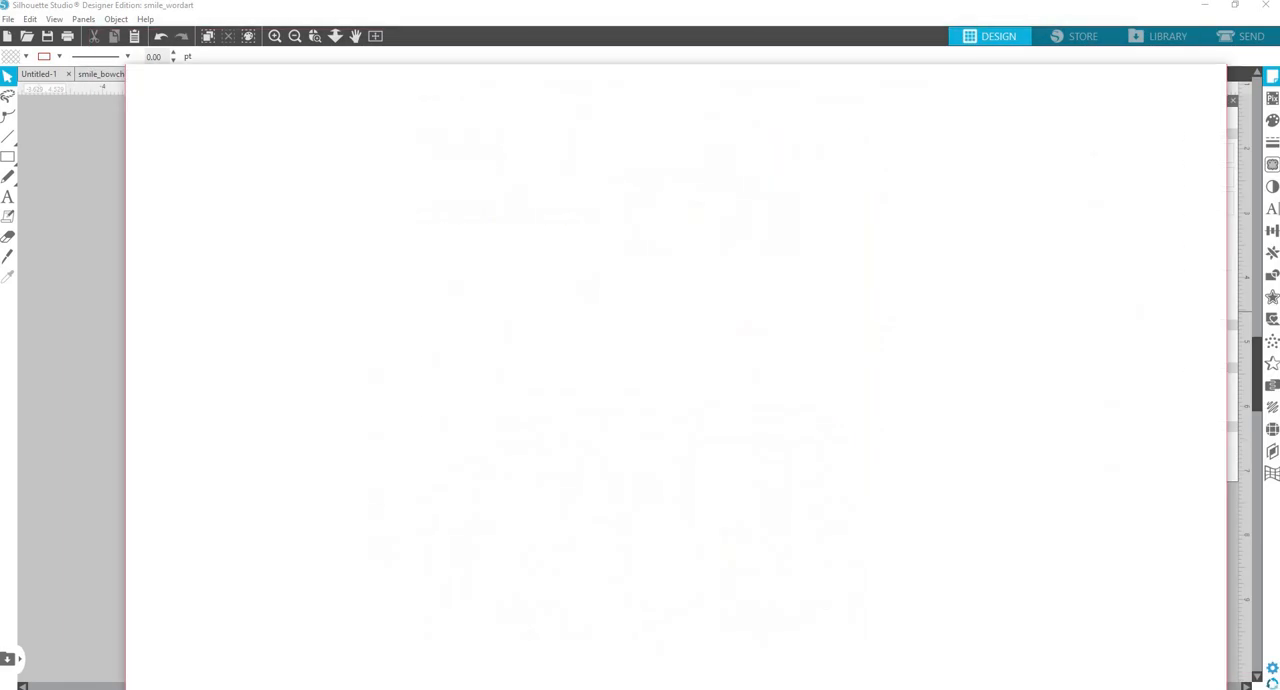
Examine the Silhouette Portrait 2 product page on Amazon, including its comparison with similar items, picture and feature list.
scroll(500, 380, "up", 20)
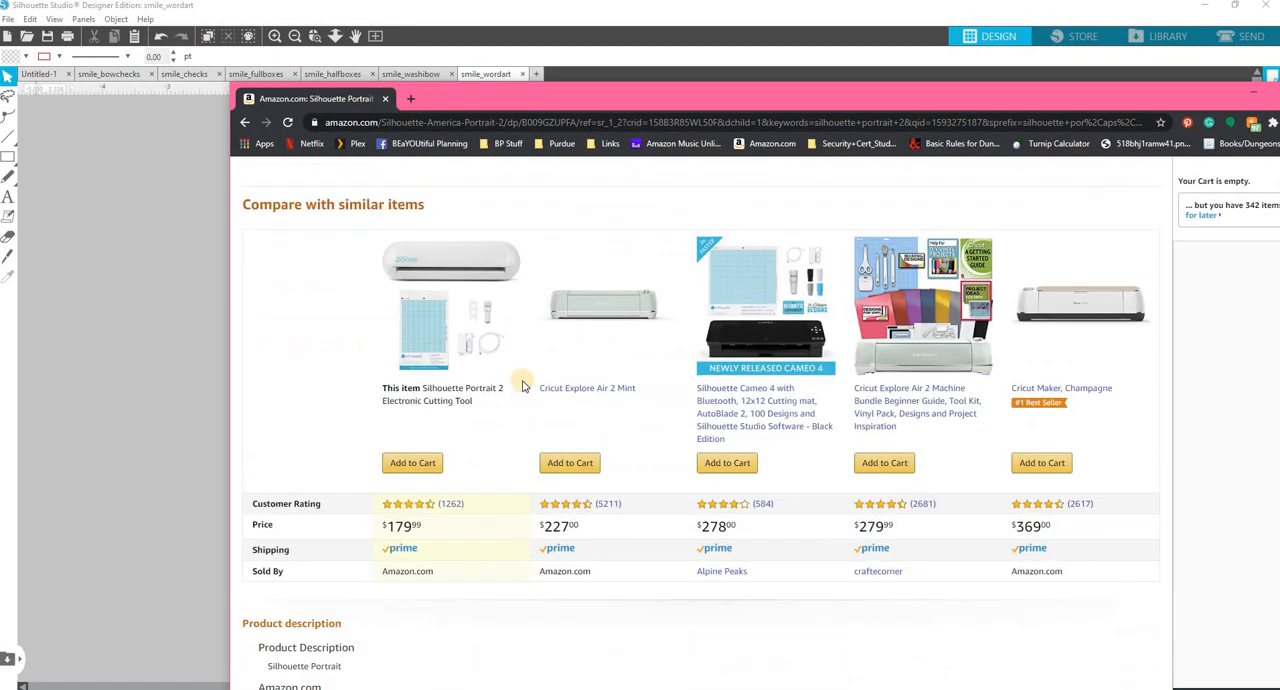
scroll(520, 380, "up", 20)
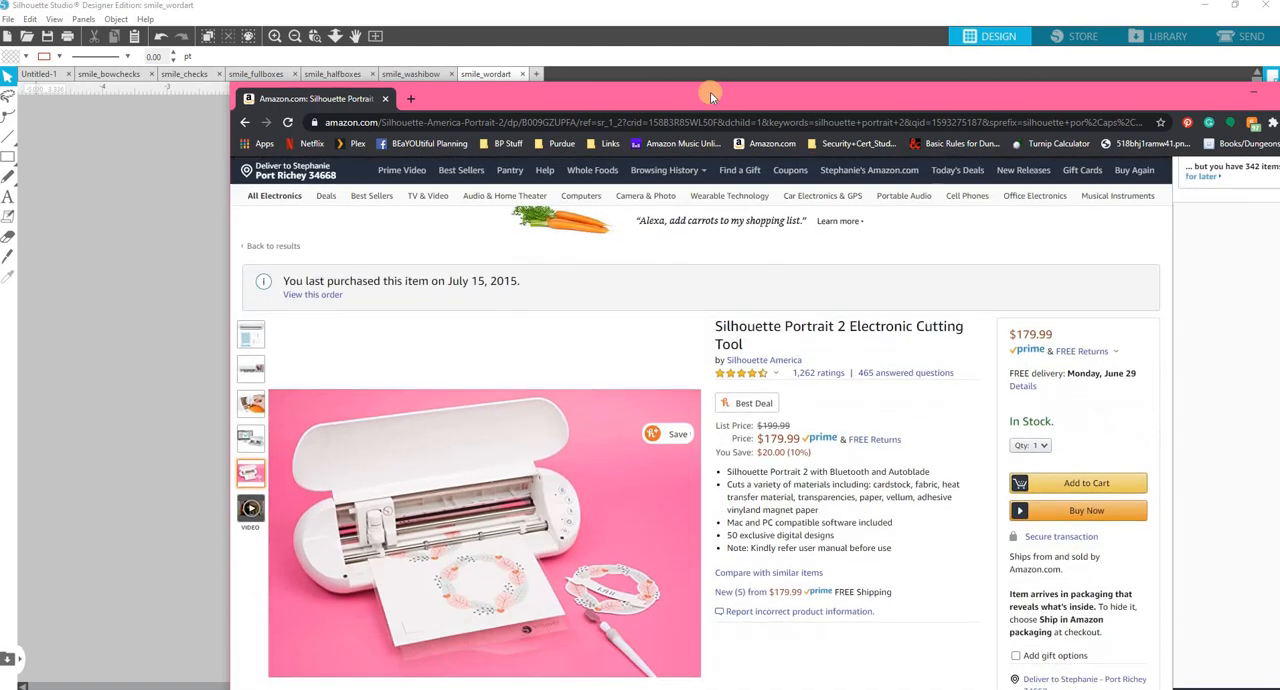
left_click_drag(710, 92, 590, 80)
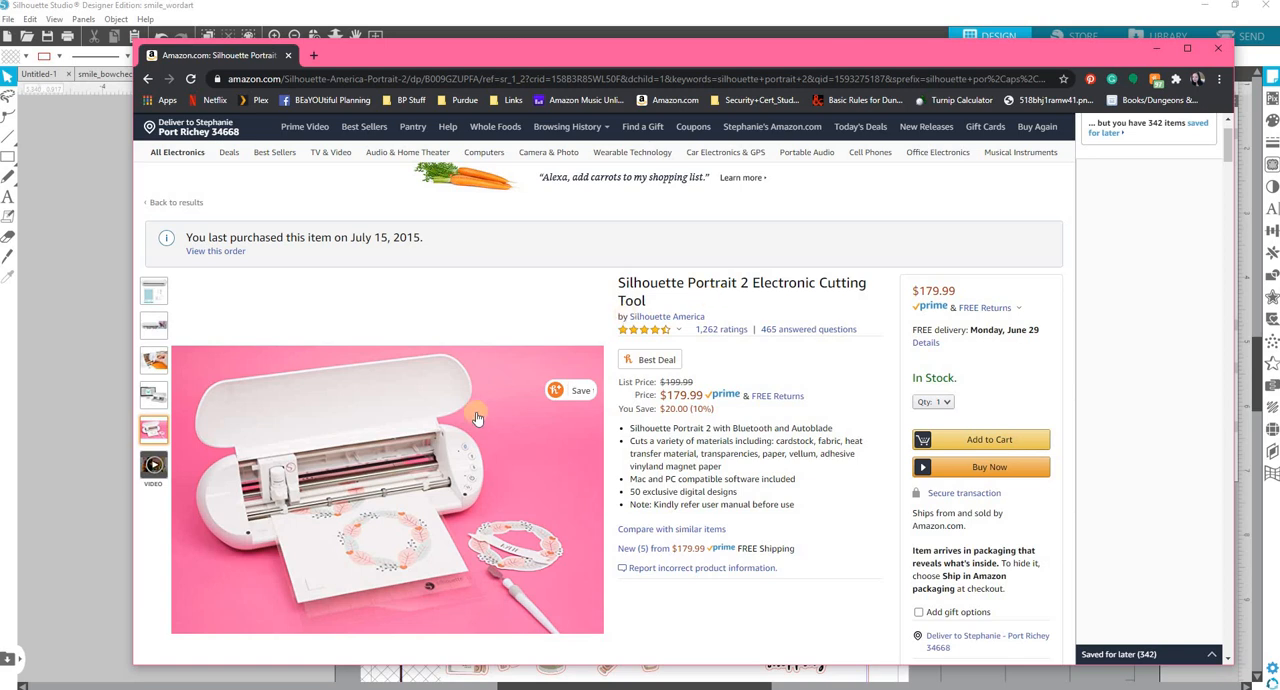
mouse_move(338, 505)
scroll(1151, 450, "down", 2)
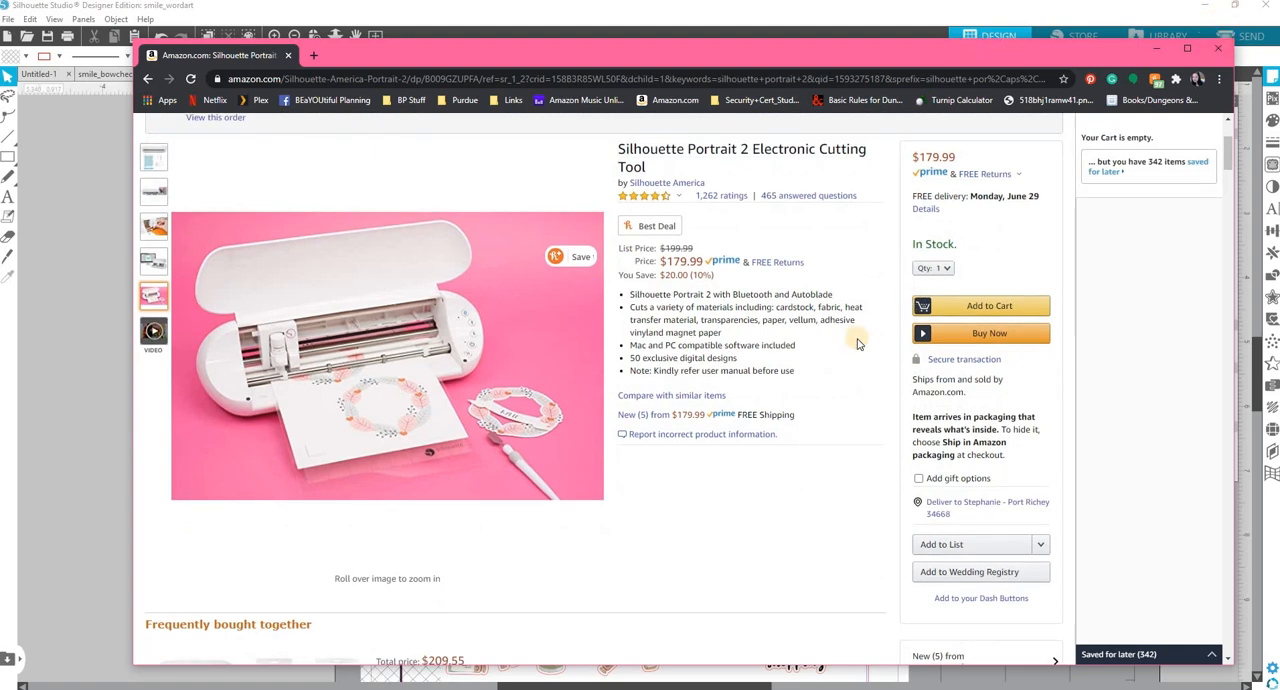
Examine the Silhouette Portrait 2 page's description, similar-item comparison, product information and customer questions, and close the page.
scroll(857, 342, "down", 4)
scroll(857, 345, "down", 20)
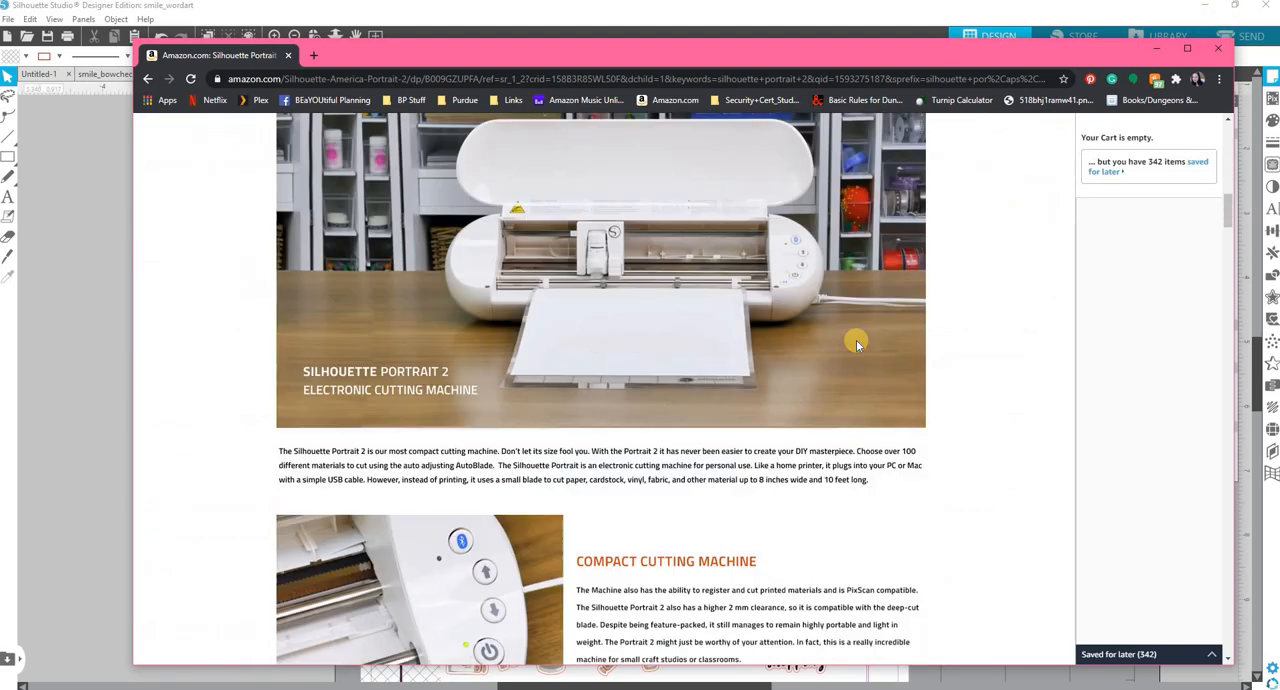
scroll(864, 345, "down", 8)
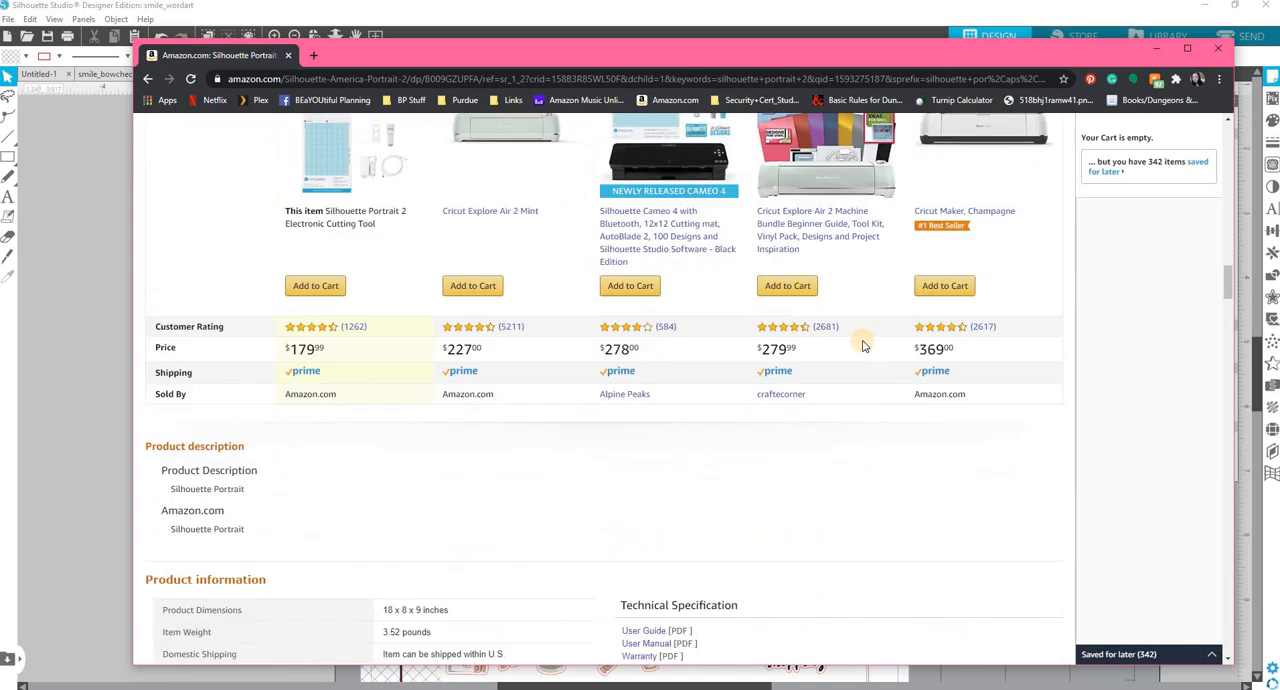
scroll(864, 345, "up", 1)
scroll(864, 345, "down", 1)
scroll(860, 340, "down", 4)
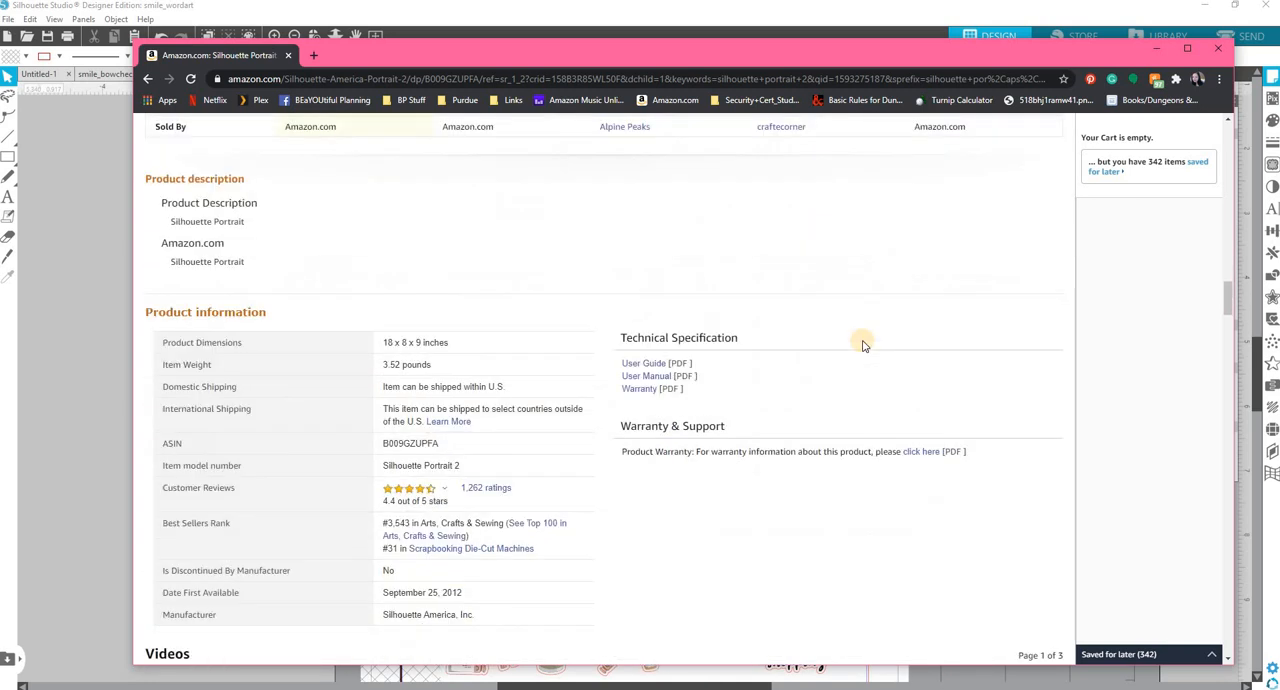
scroll(860, 340, "up", 5)
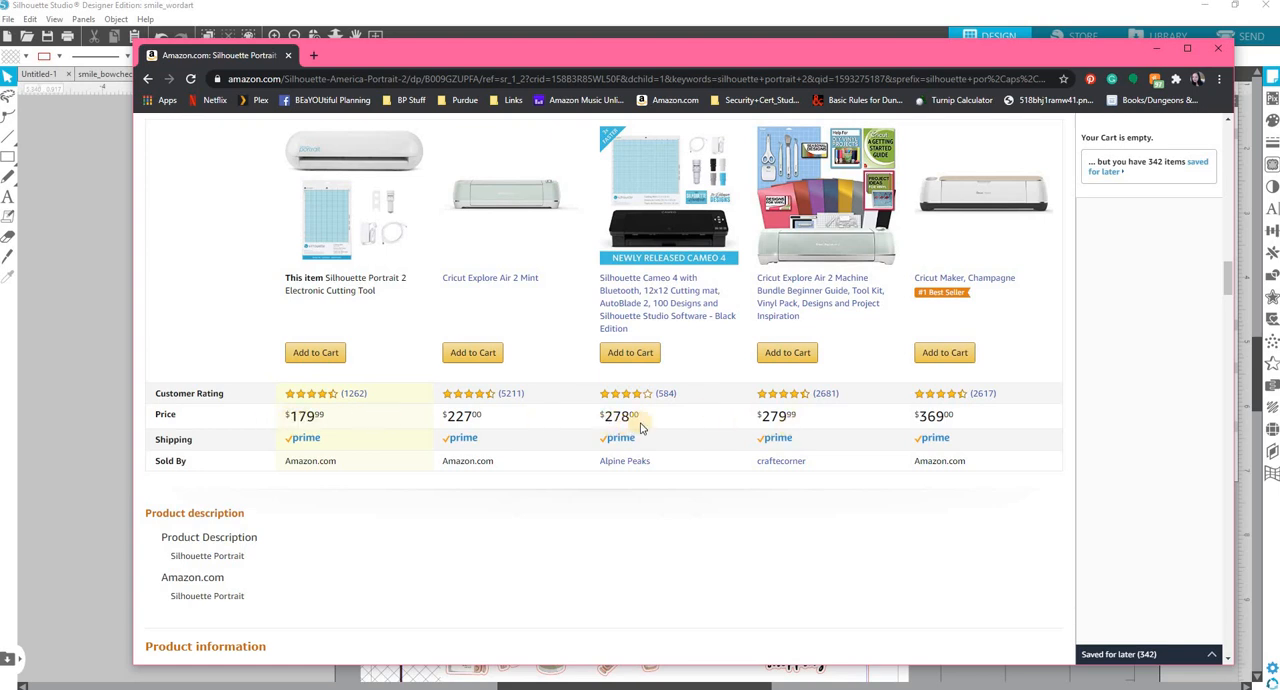
scroll(641, 427, "down", 15)
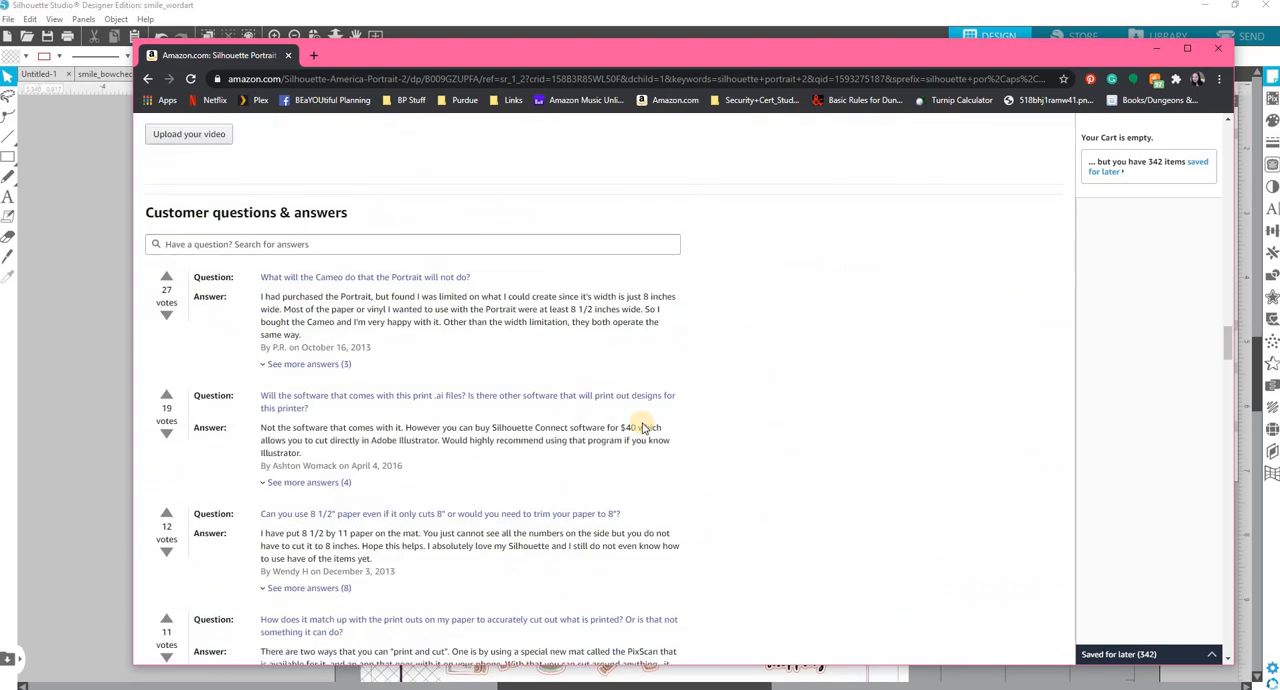
left_click(288, 55)
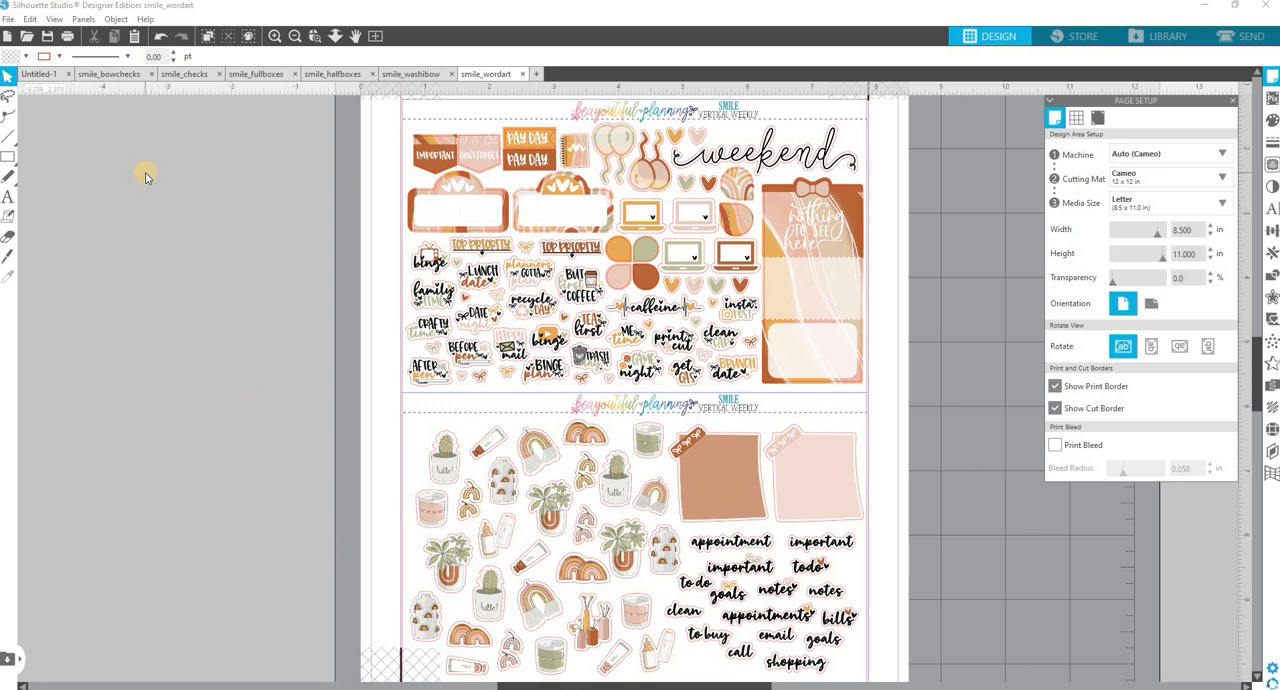
Switch to the smile_bowchecks document and look over its sticker sheet from the upper strips down to the checklist boxes.
left_click(126, 75)
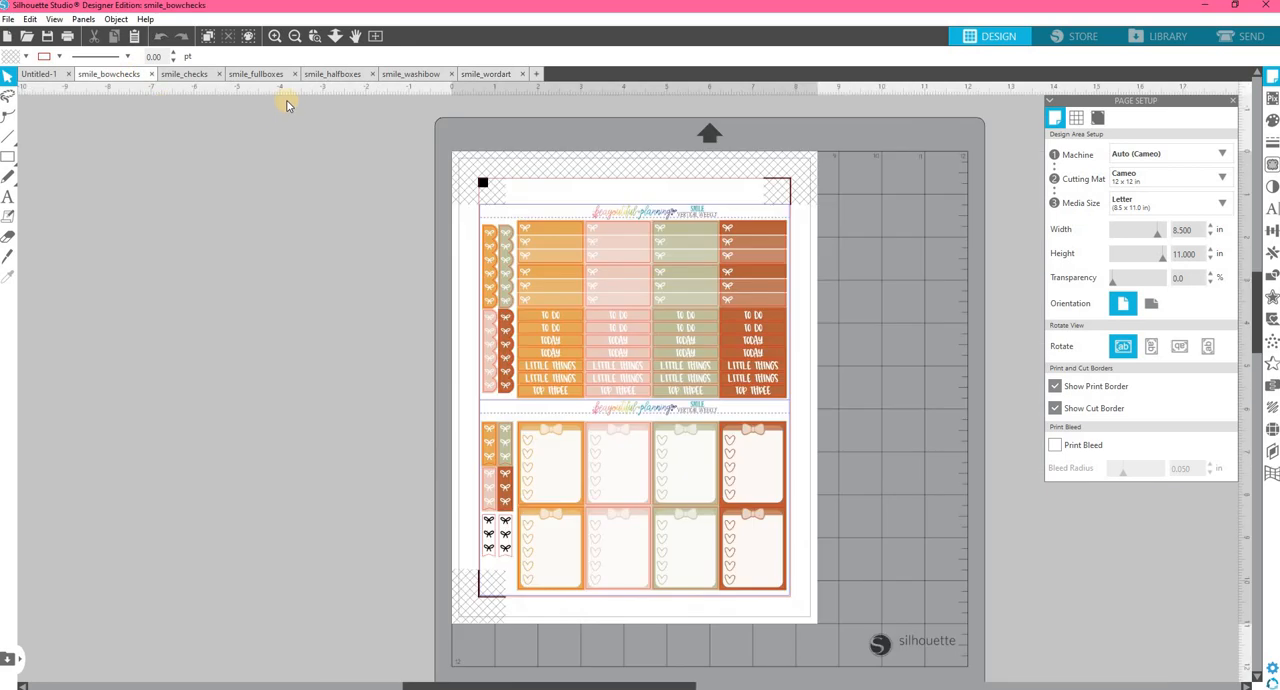
left_click(273, 36)
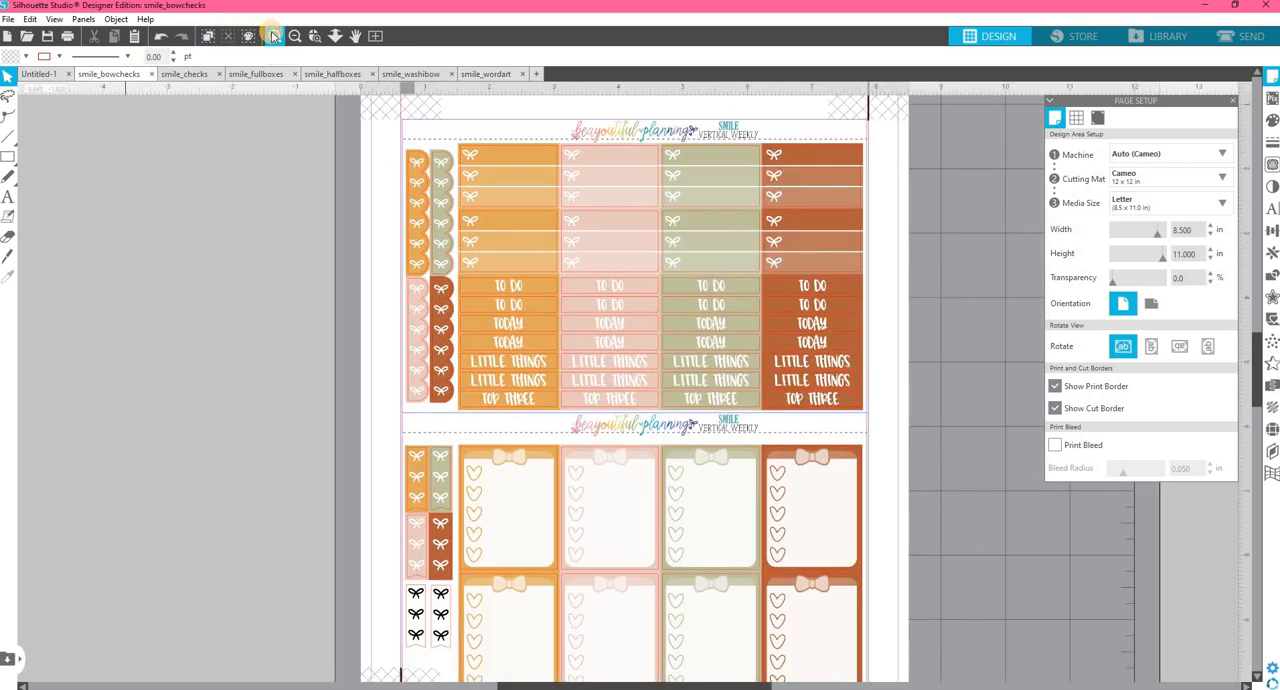
scroll(437, 200, "up", 2)
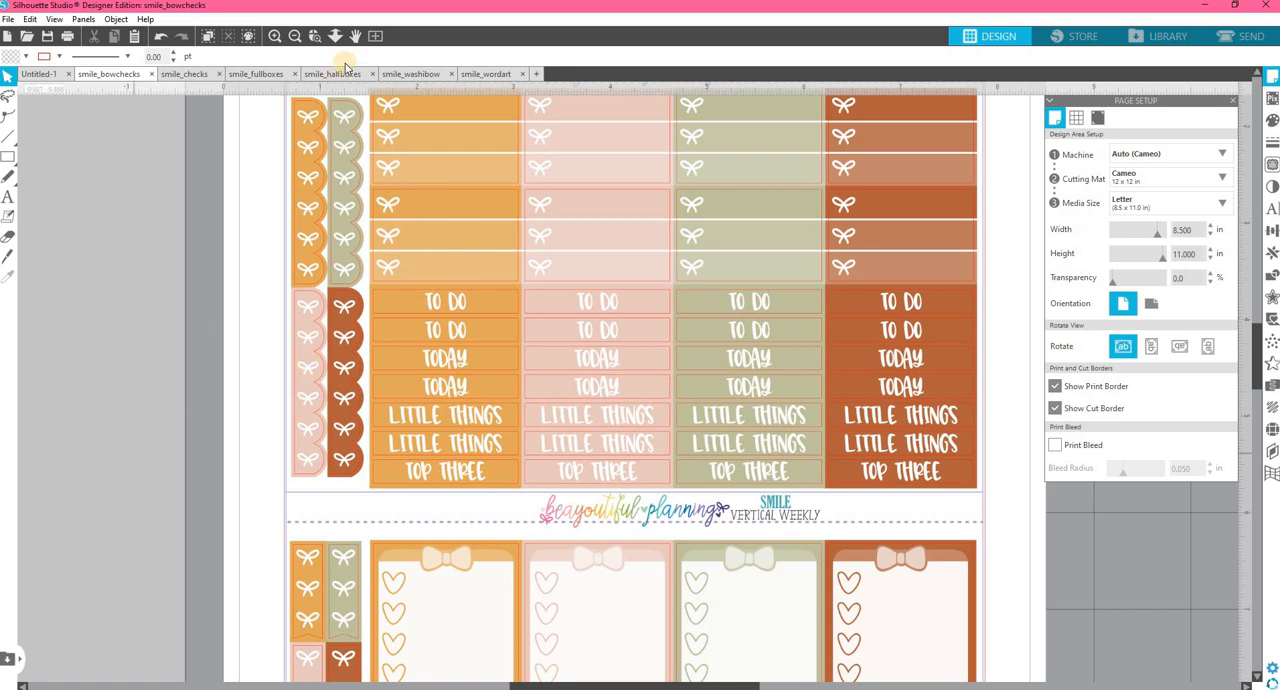
left_click(295, 37)
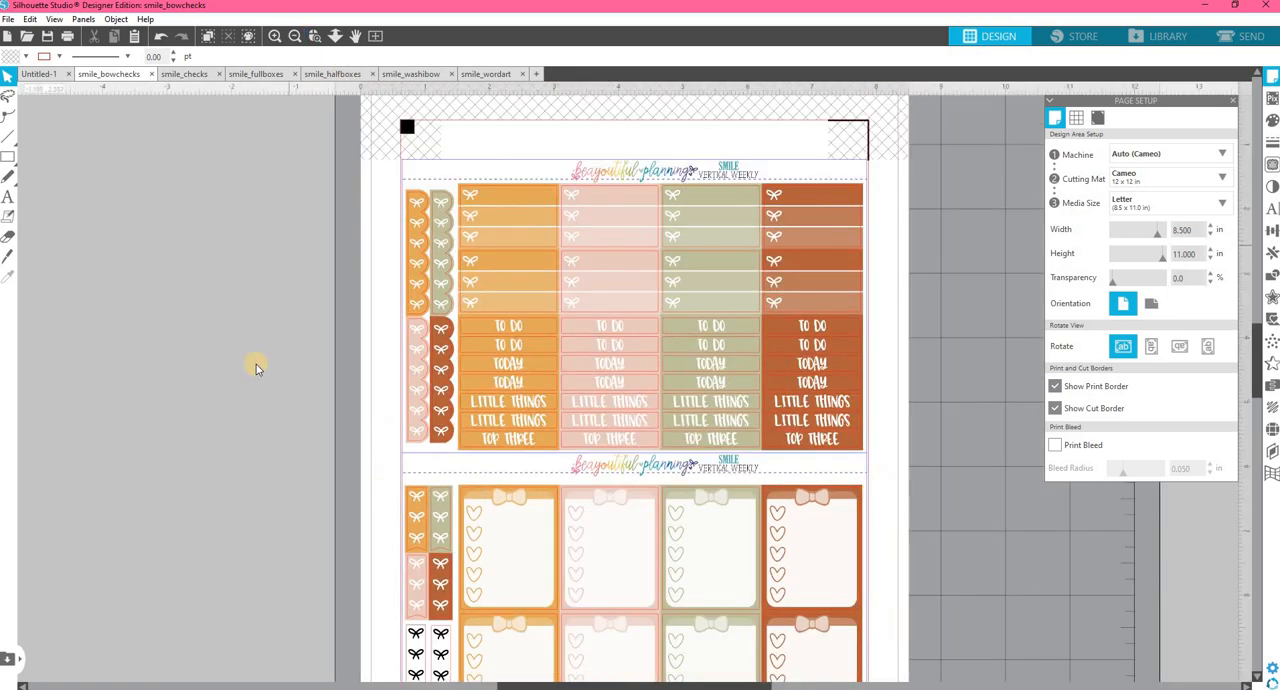
scroll(256, 364, "down", 1)
scroll(256, 364, "down", 1)
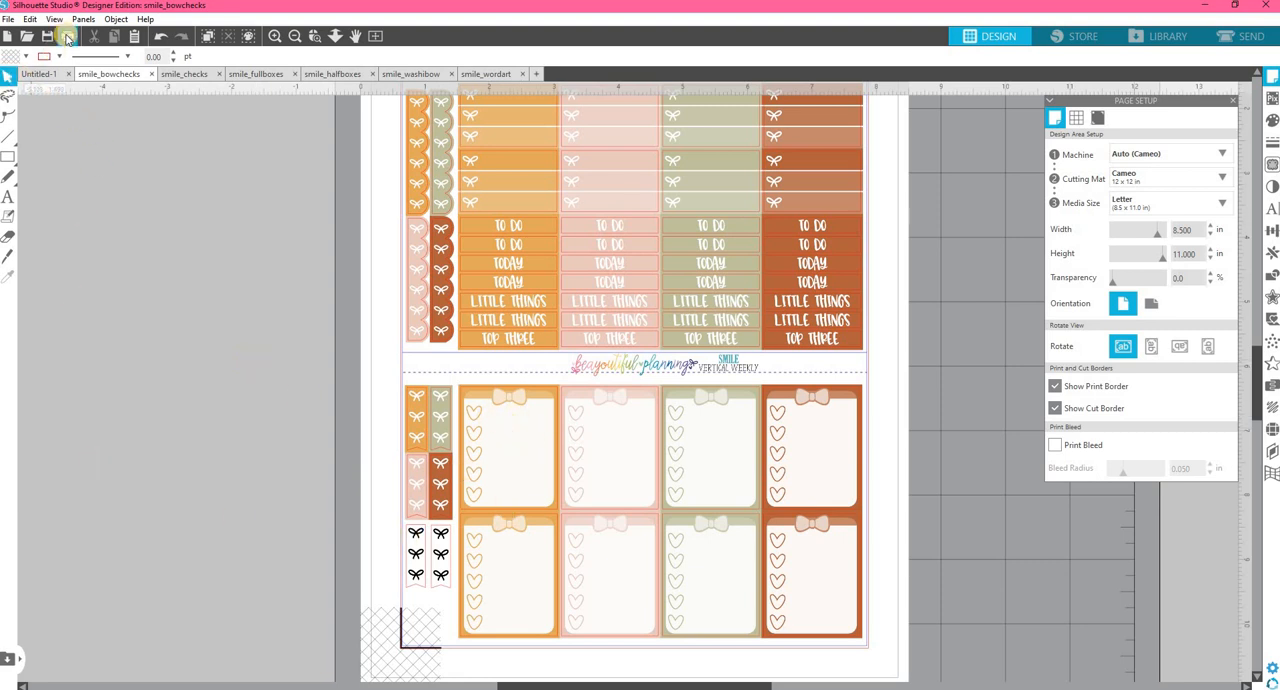
Replace the page setup settings with the text style settings and choose the Margaret River font from the fonts starting with M.
left_click(1234, 103)
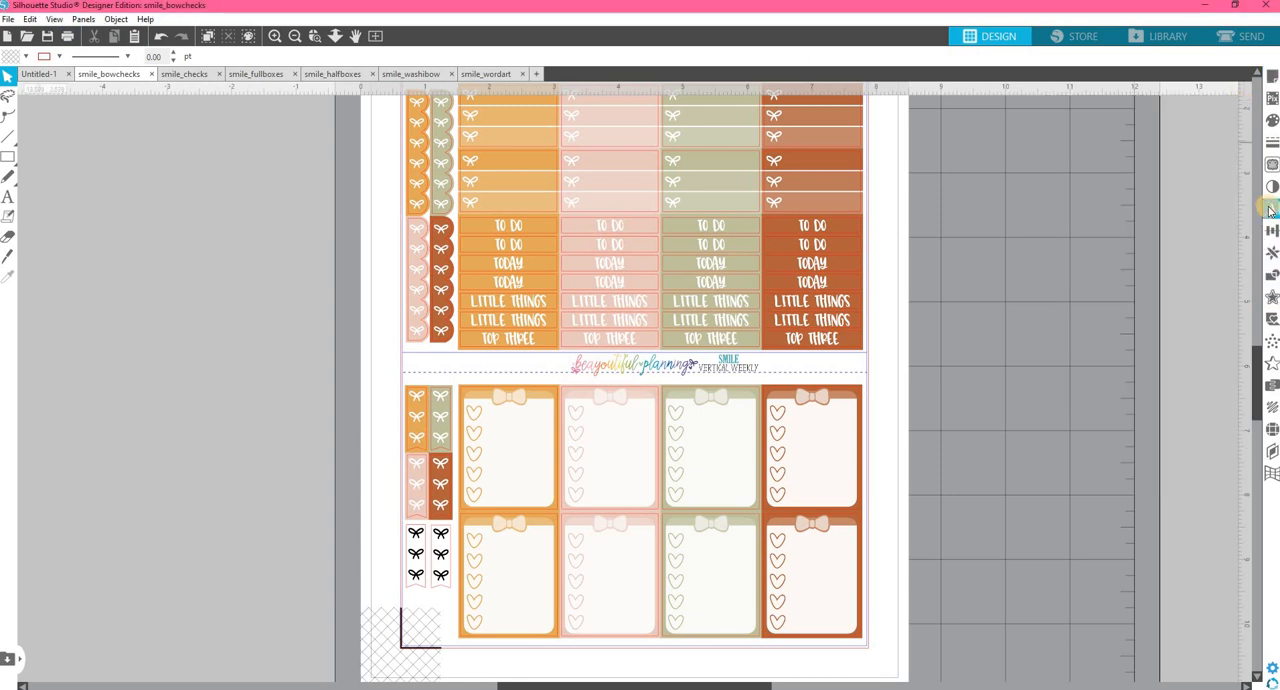
left_click(1272, 208)
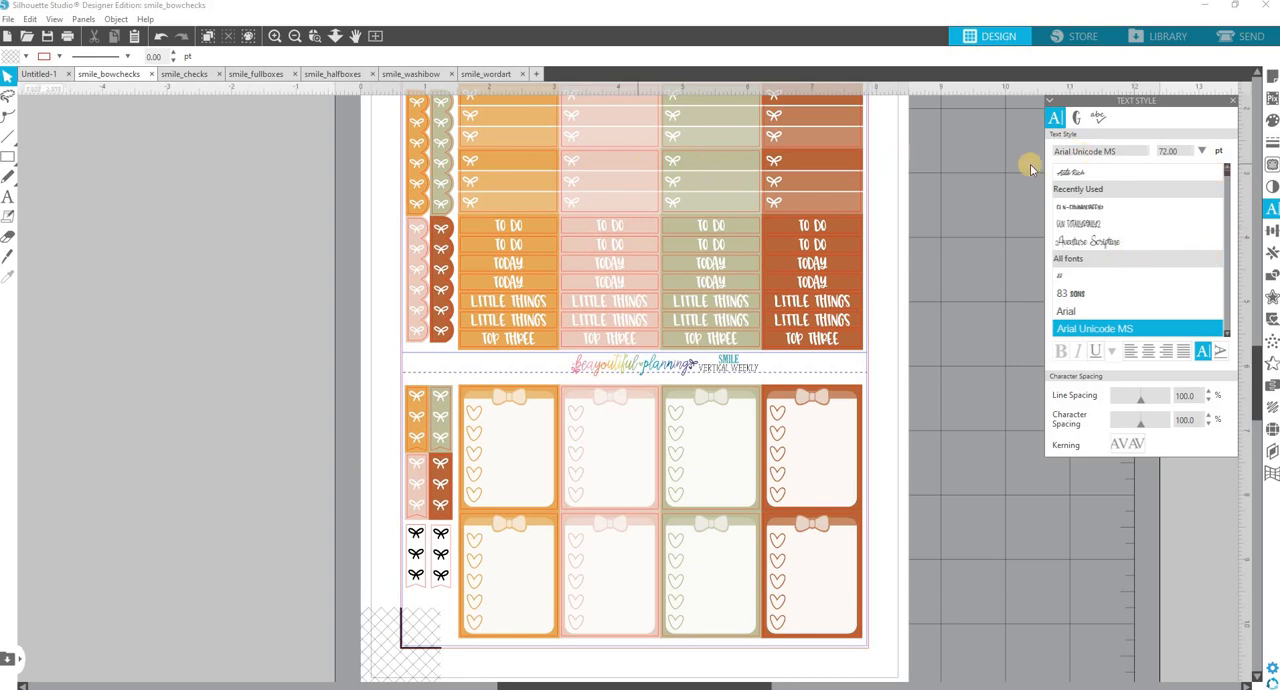
left_click_drag(1125, 154, 965, 150)
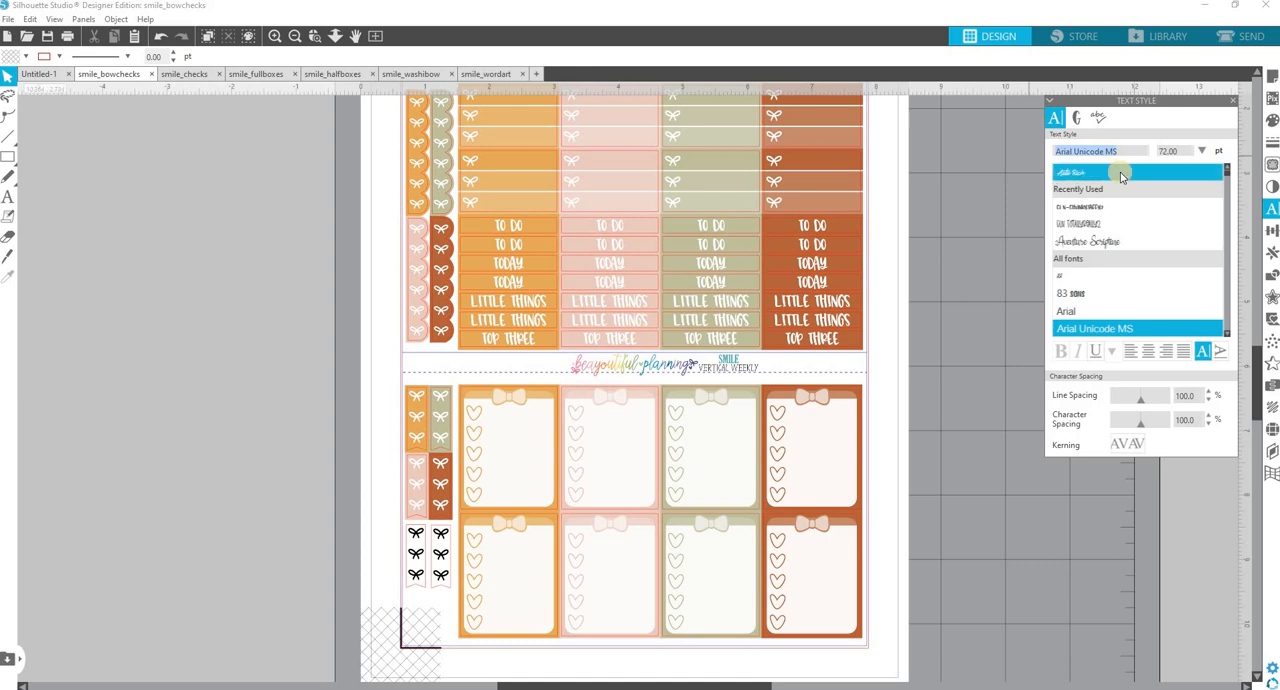
type("mademoiselle")
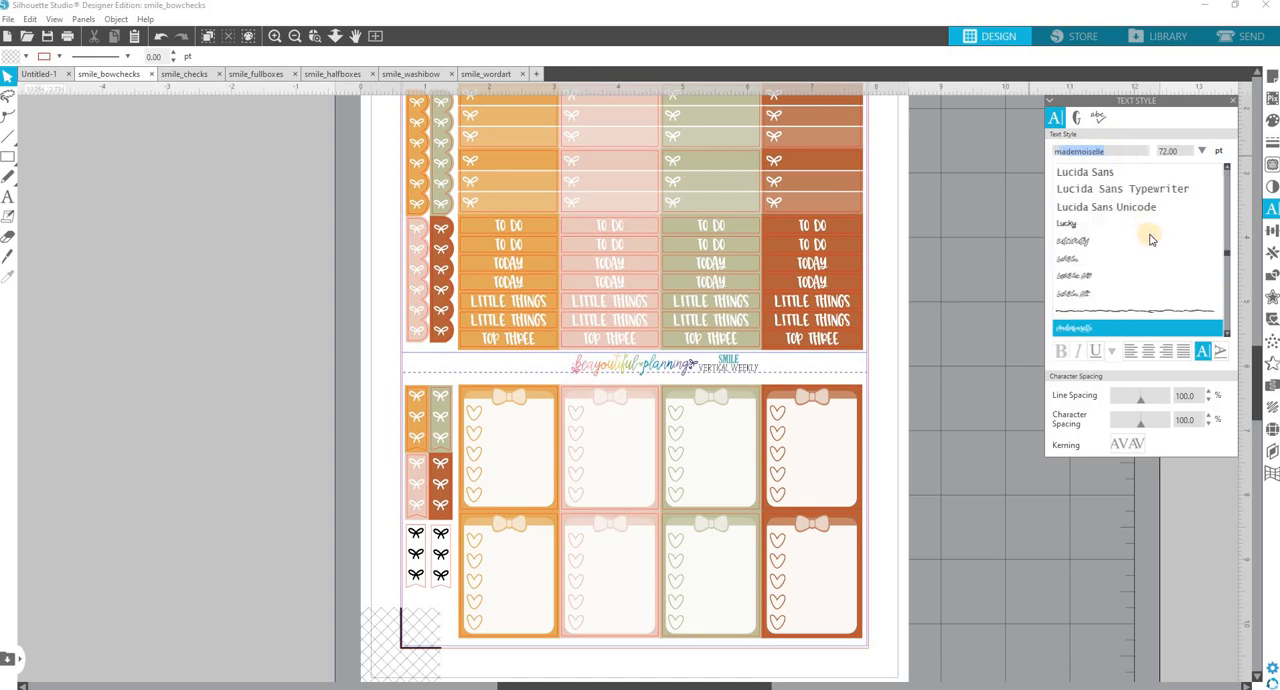
scroll(1149, 238, "down", 1)
scroll(1149, 238, "down", 2)
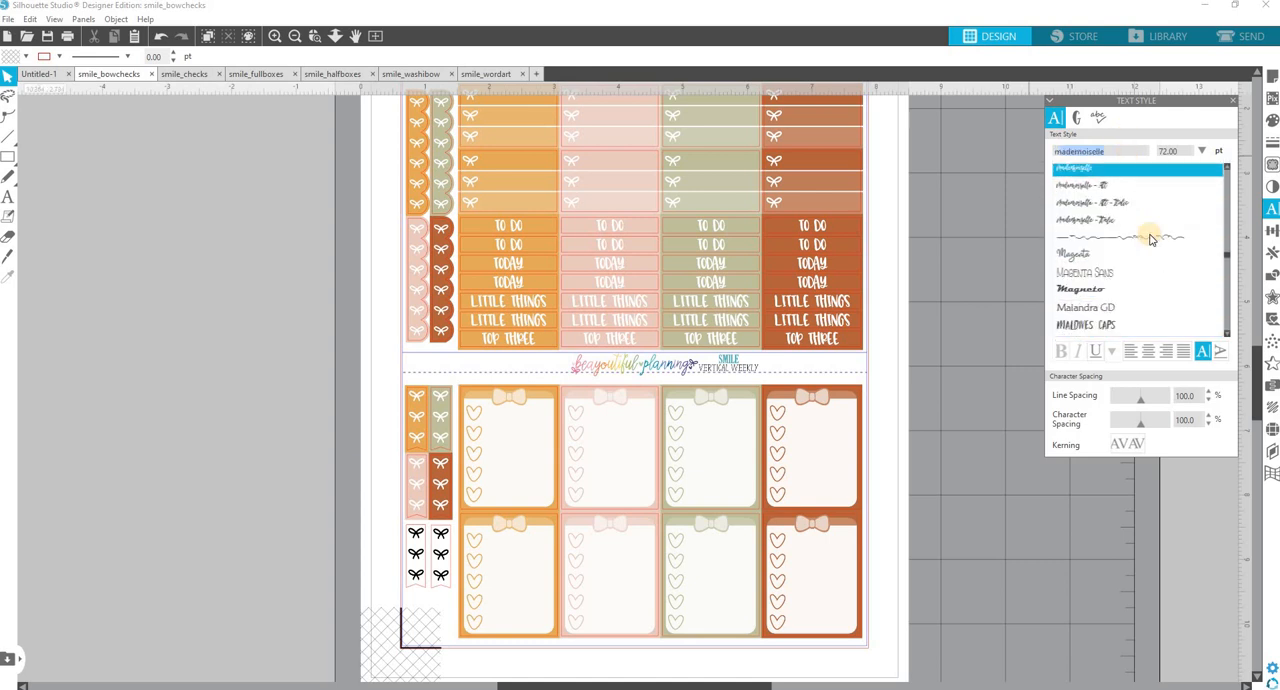
scroll(1149, 238, "down", 2)
scroll(1149, 238, "down", 3)
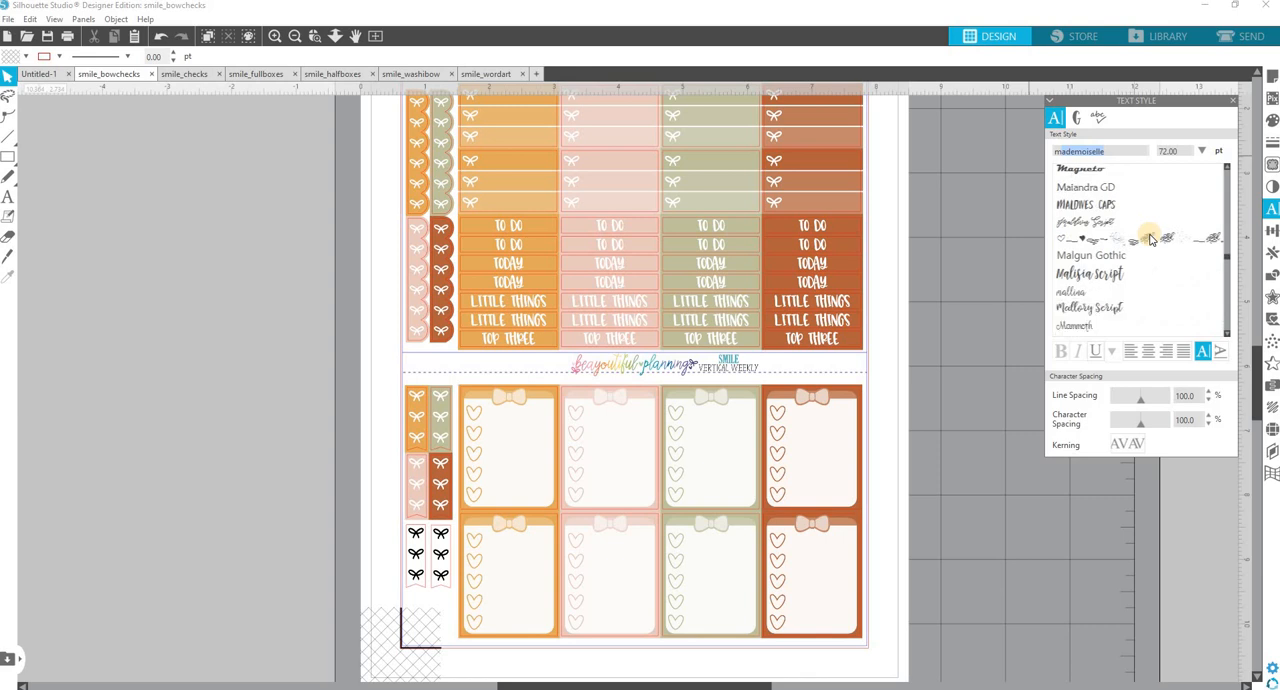
left_click(1096, 264)
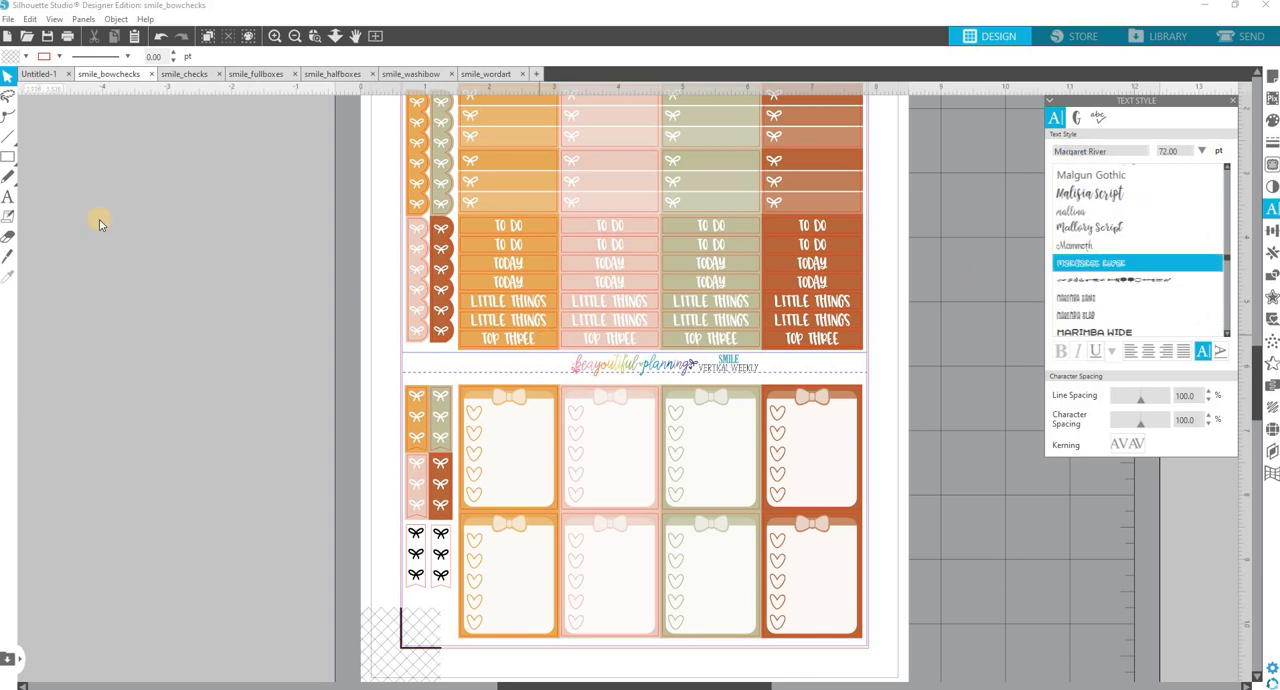
Add the text "shopping" on the empty gray area beside the page and shift it clear of the sticker sheet.
left_click(8, 197)
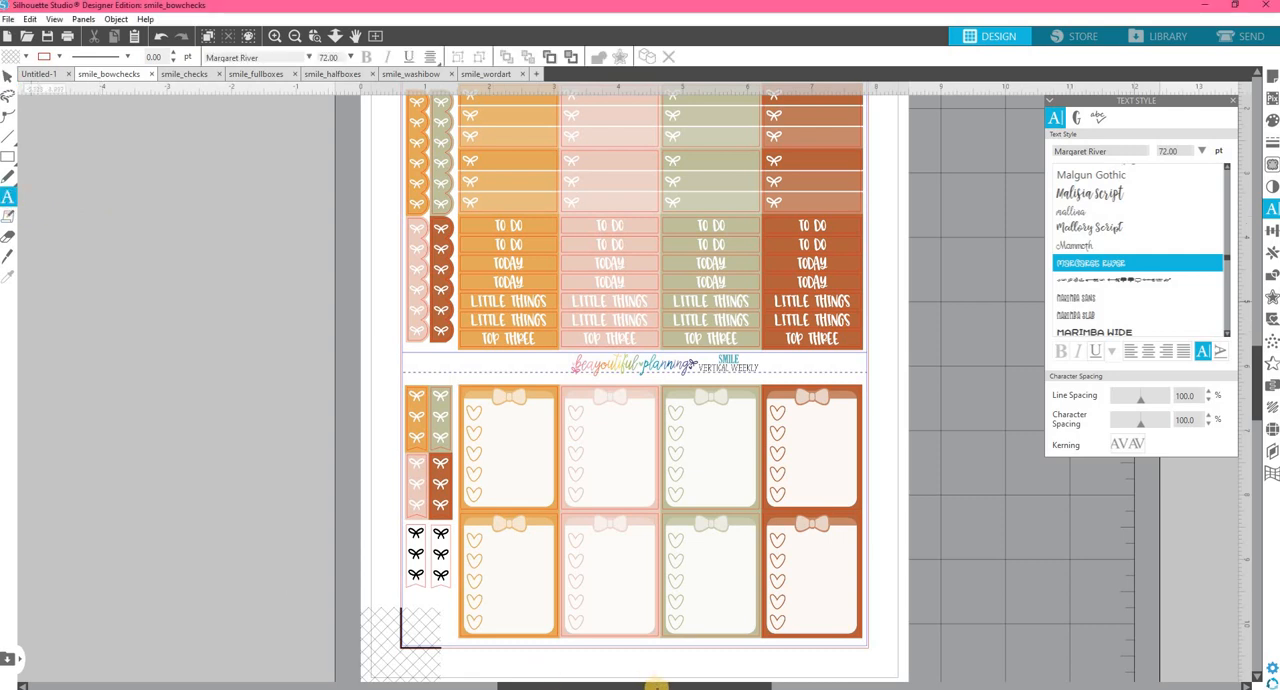
left_click(128, 360)
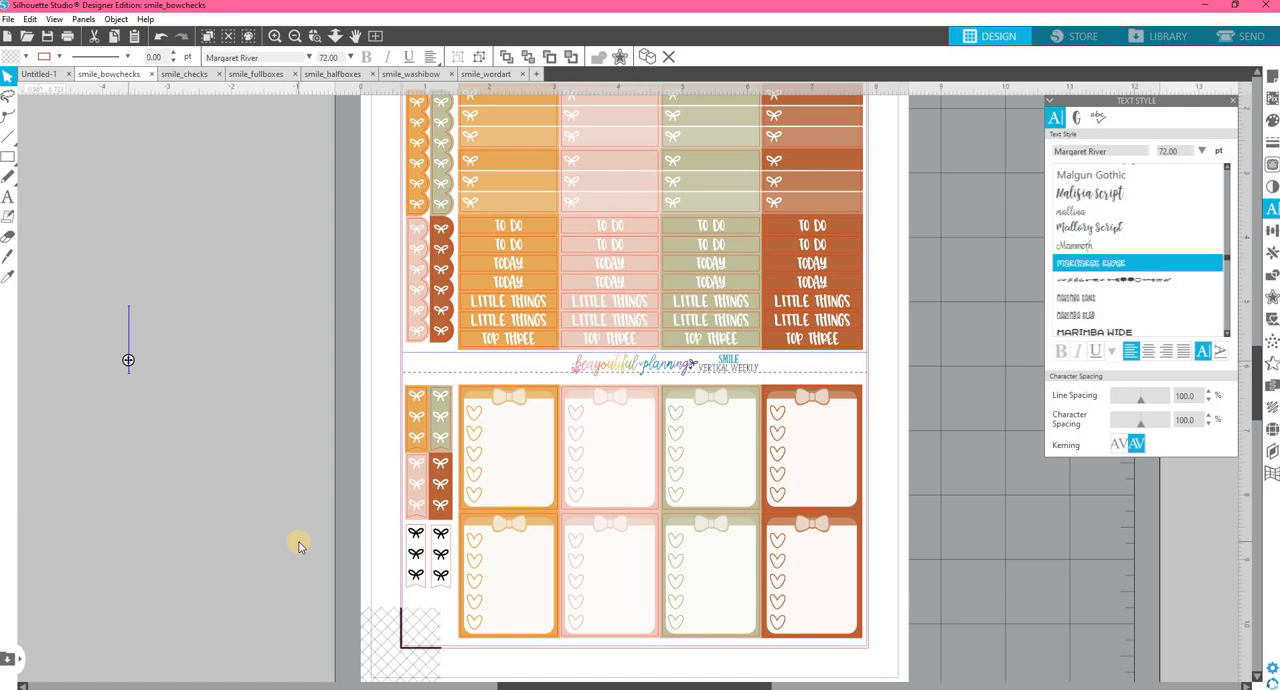
type("shopping")
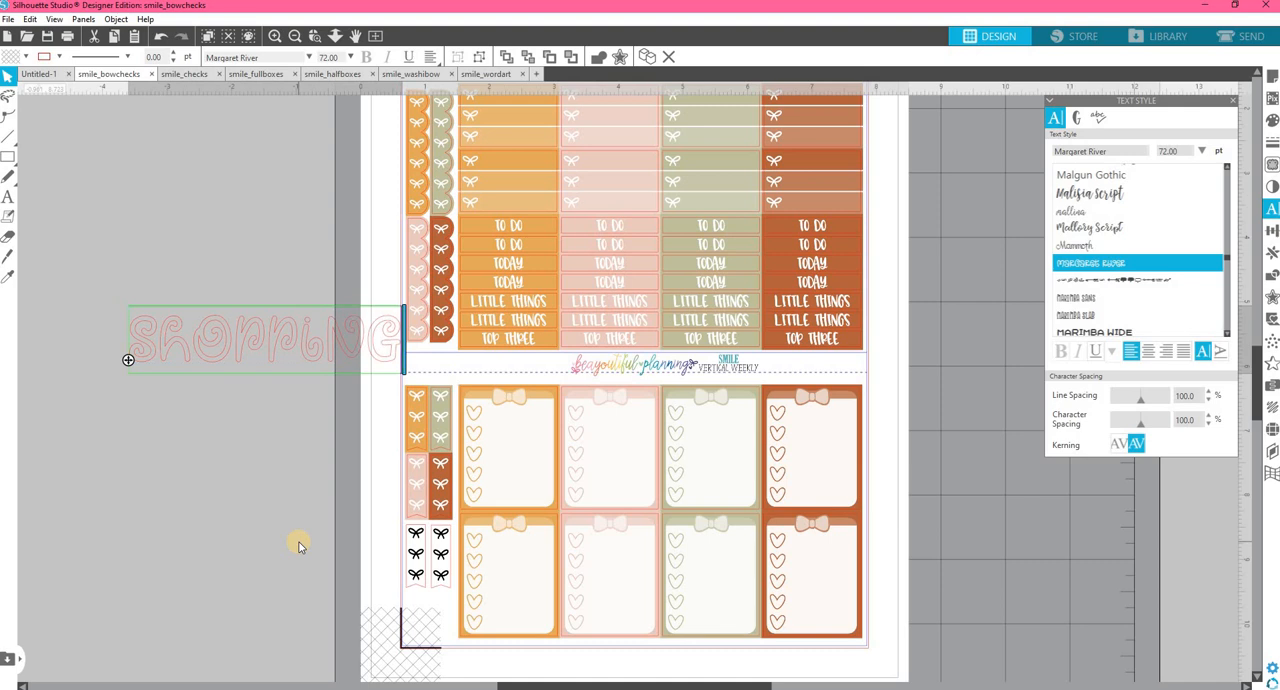
left_click(299, 543)
left_click_drag(298, 334, 233, 348)
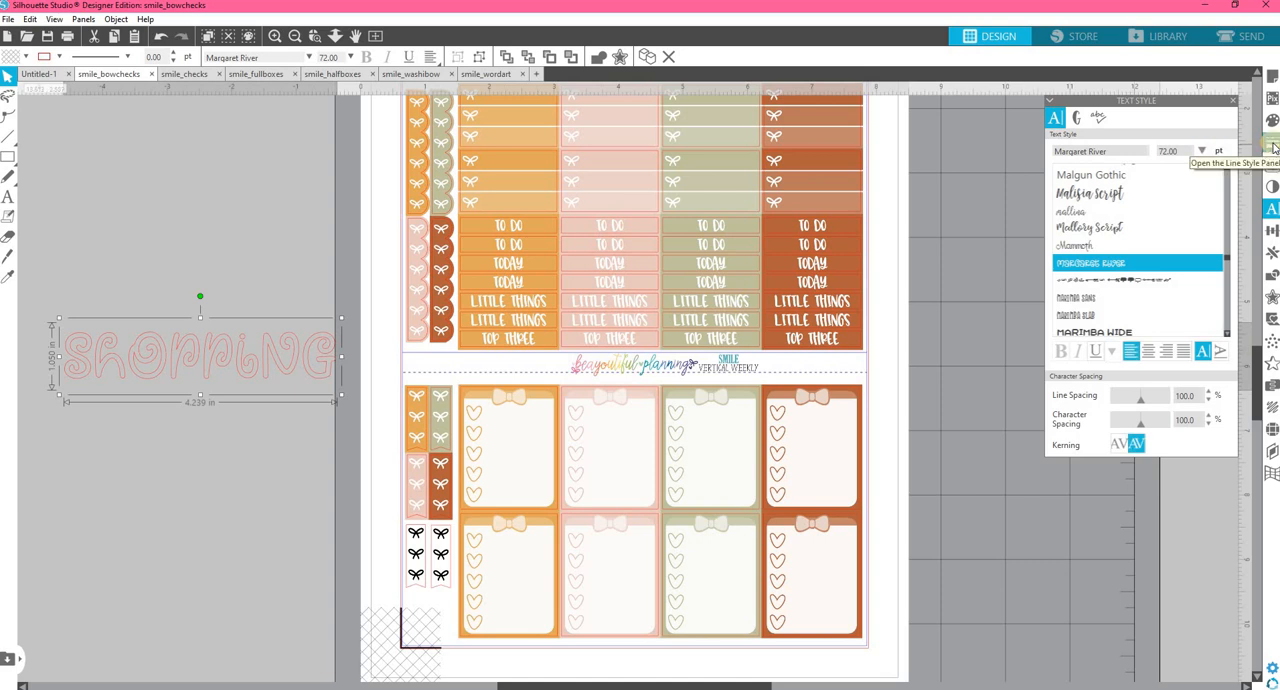
Open the line style and fill settings alongside the text style, and apply Multiple Panel Mode in the default preferences.
left_click(1272, 145)
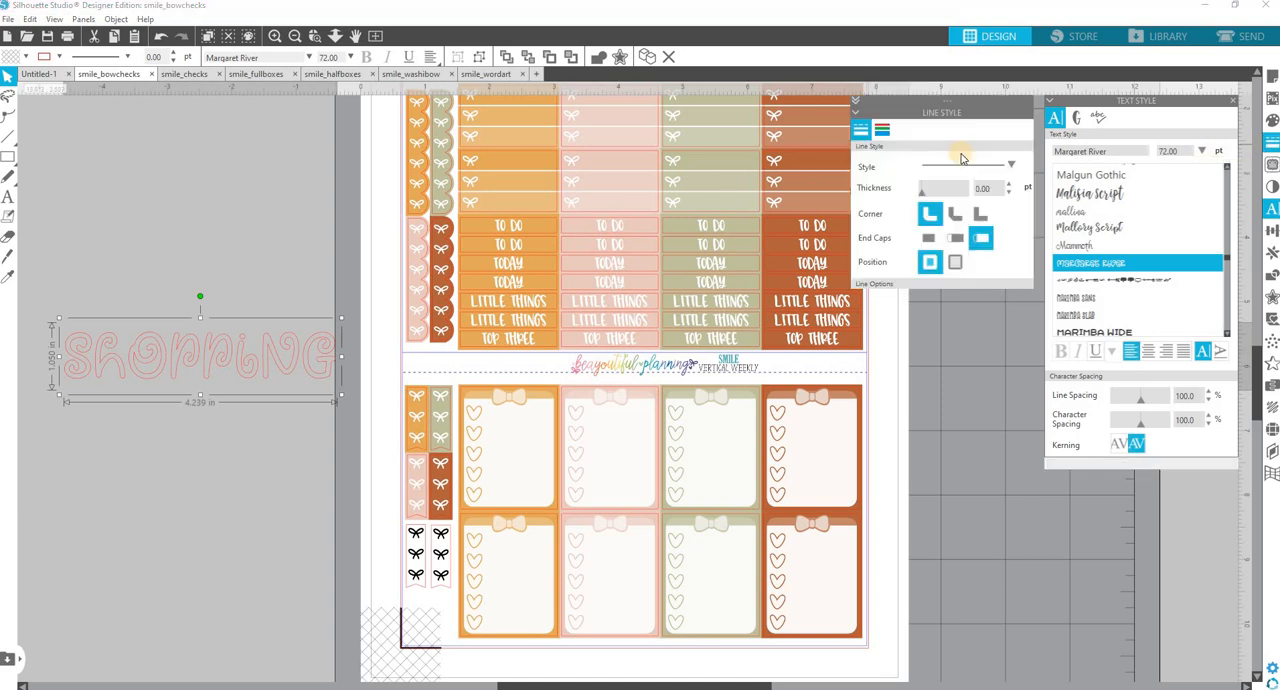
left_click(1272, 122)
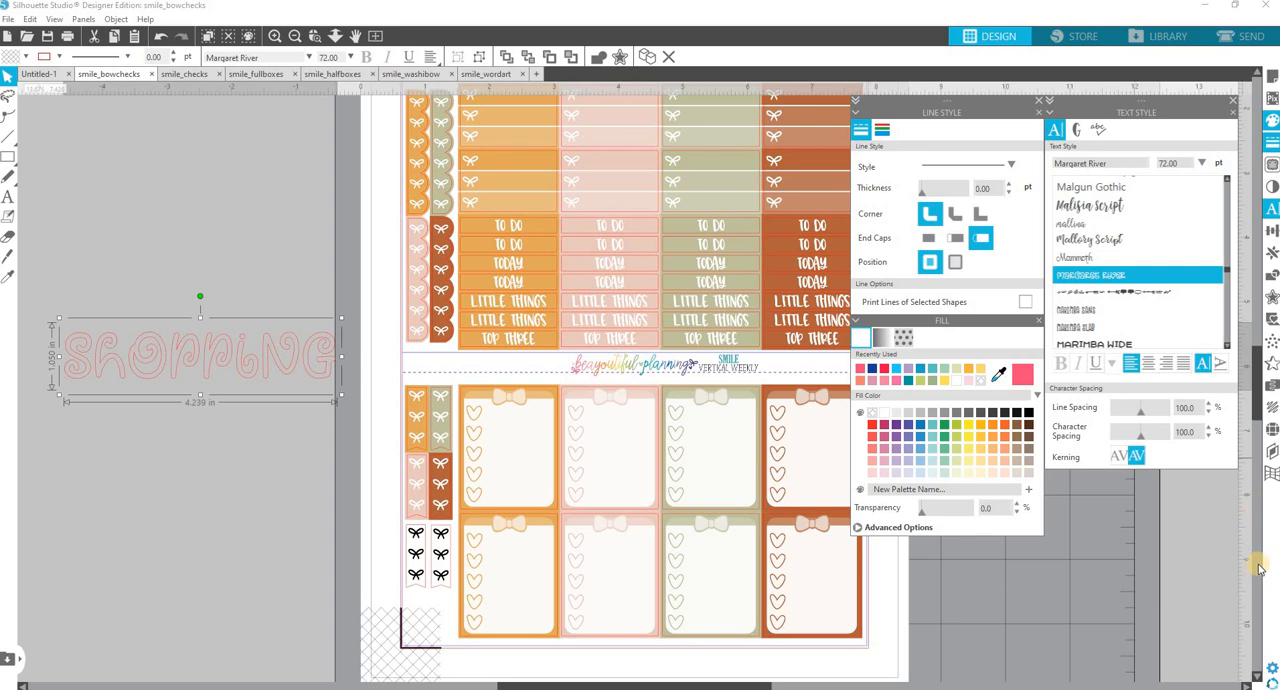
left_click(1272, 668)
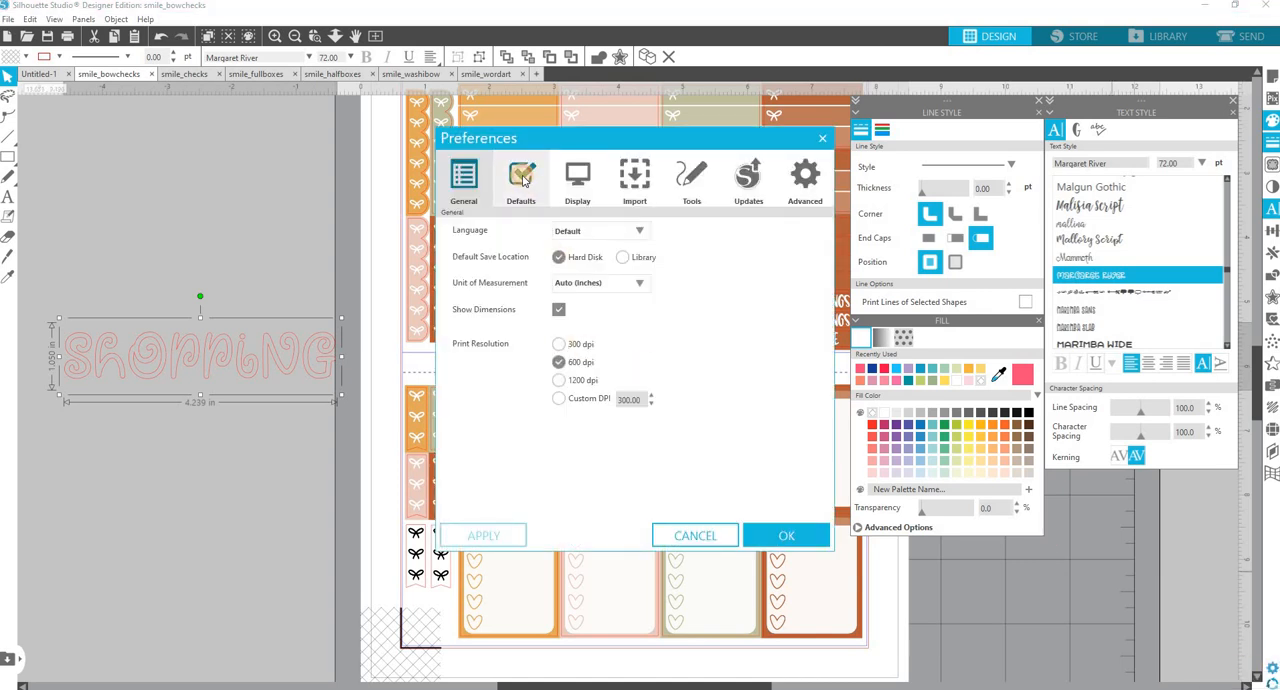
left_click(522, 176)
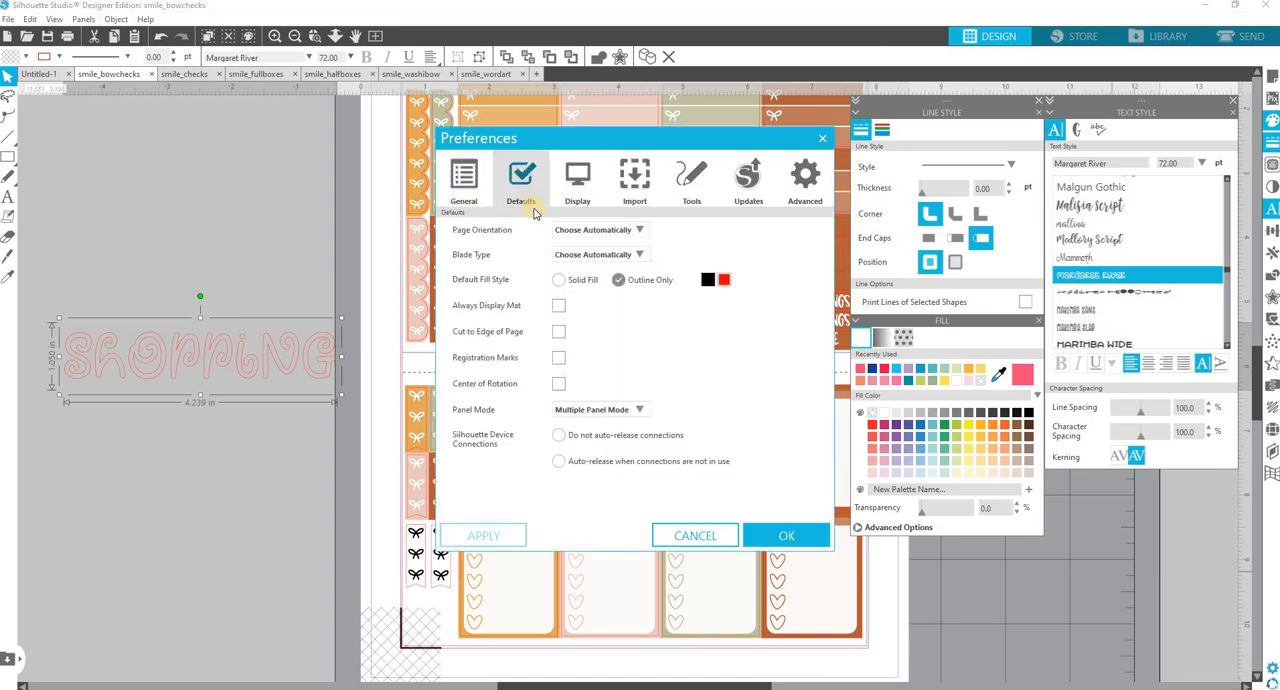
left_click(630, 412)
left_click(624, 462)
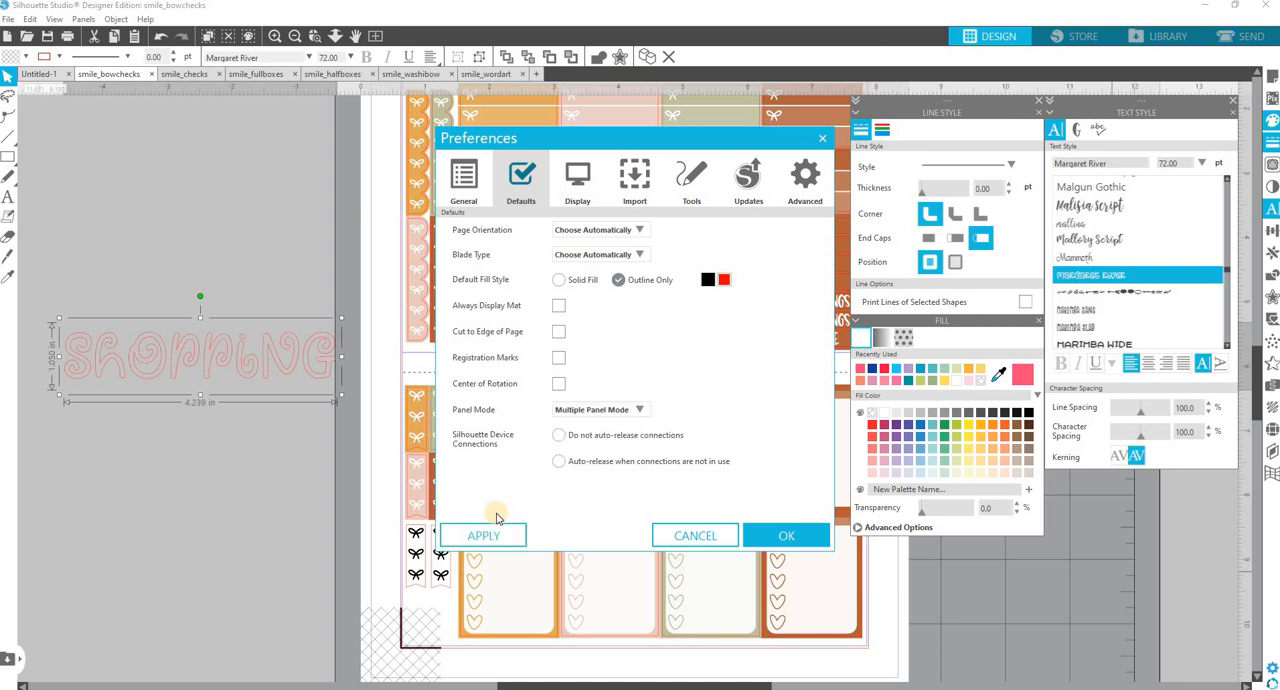
left_click(488, 532)
left_click(791, 533)
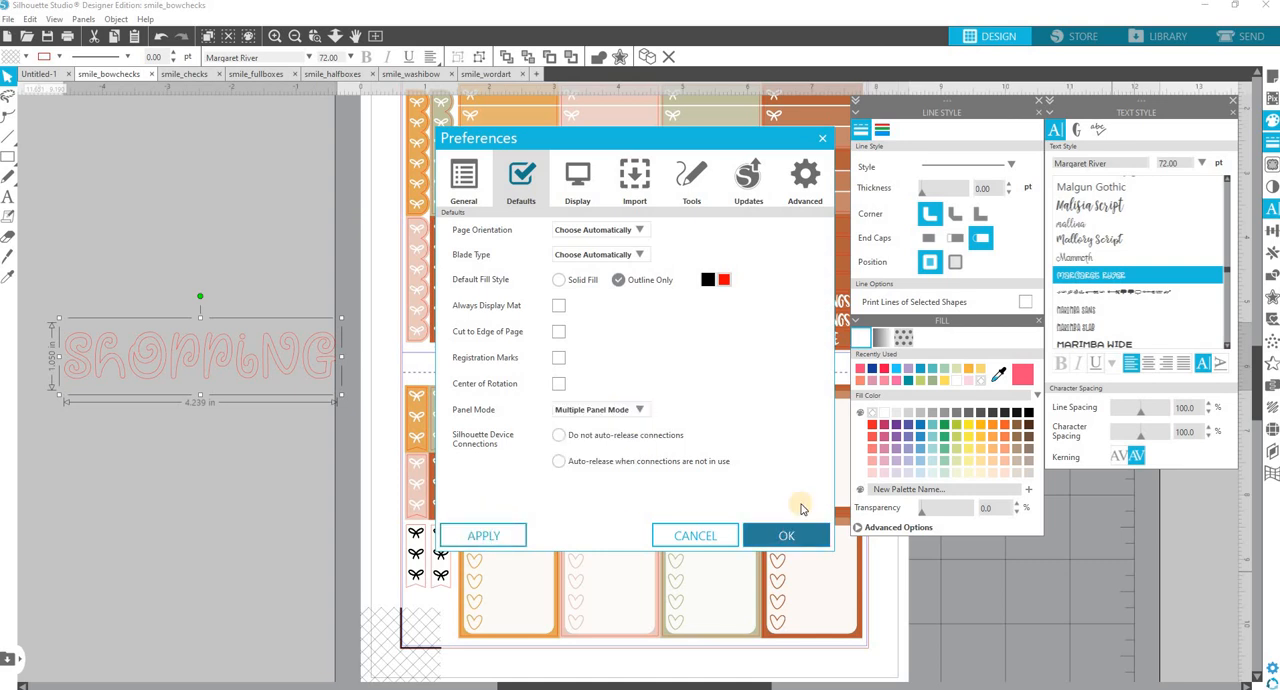
left_click(822, 138)
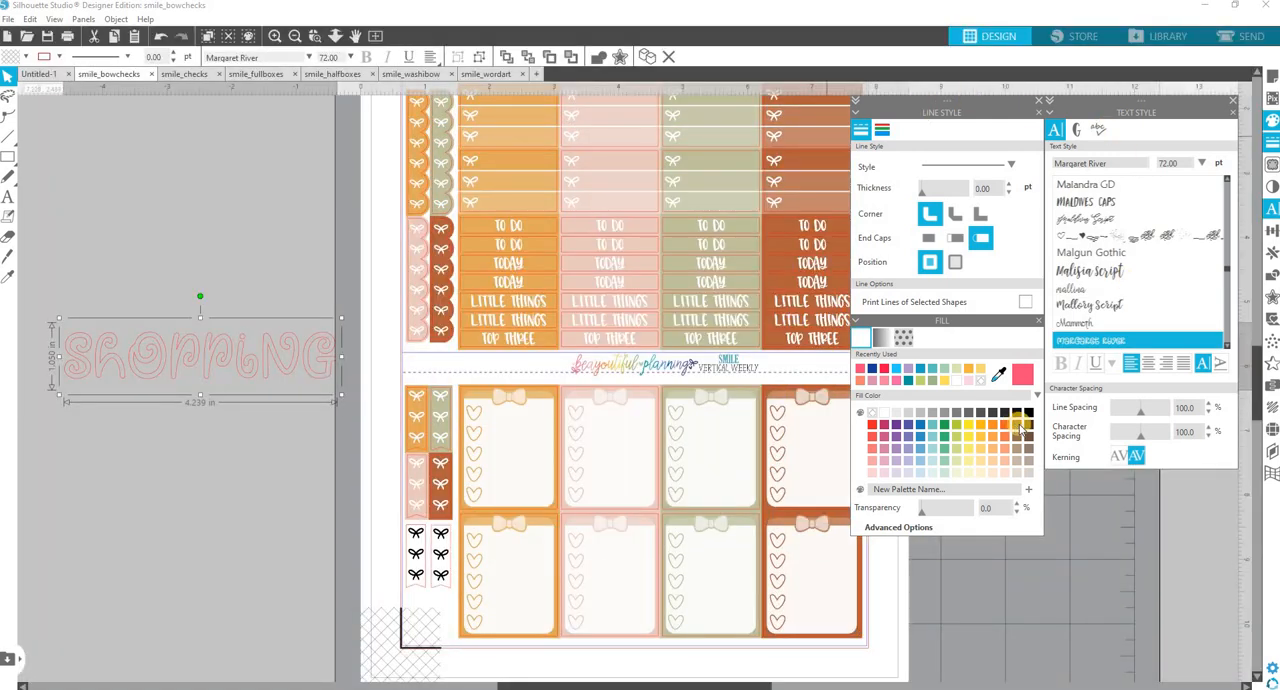
Make the "shopping" text's outline transparent and fill its letters with black.
left_click(298, 337)
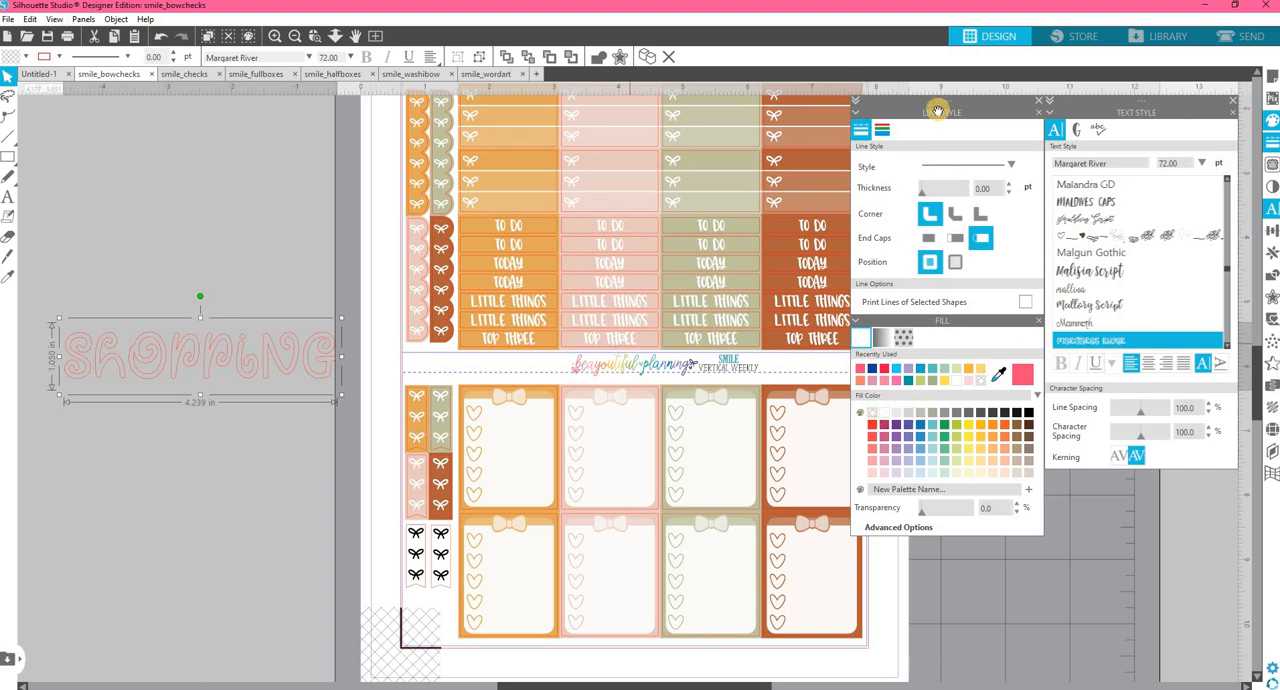
left_click(883, 131)
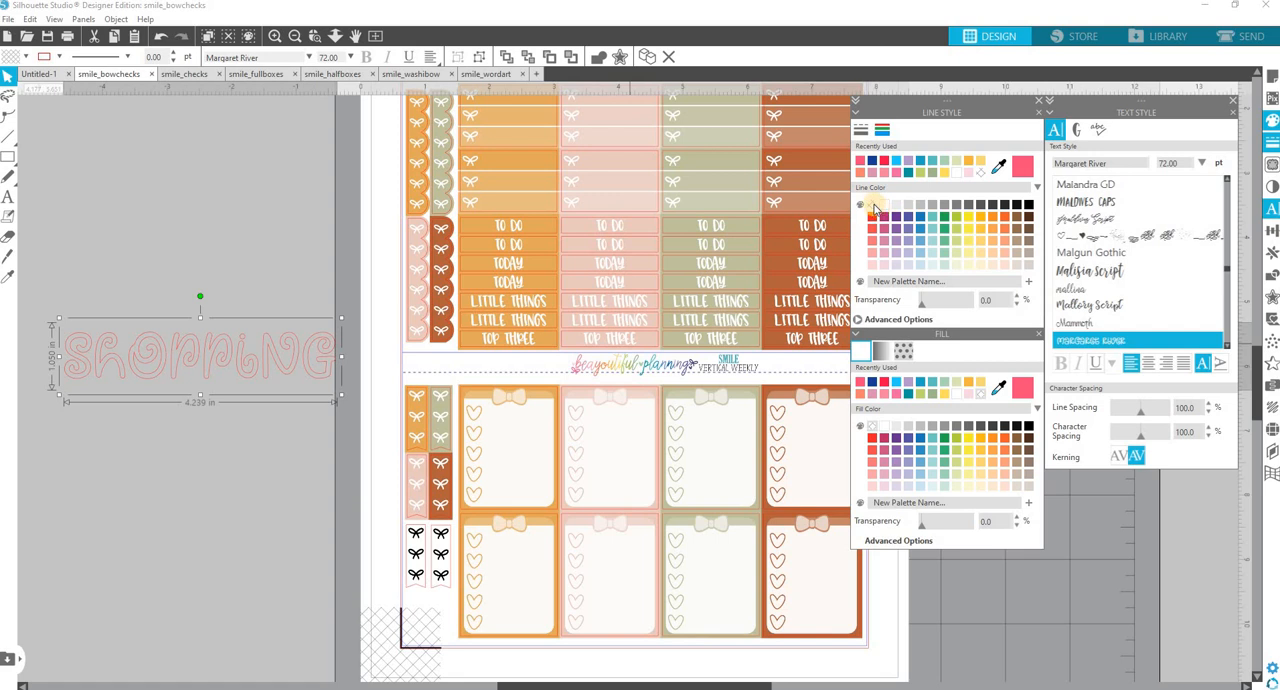
left_click(874, 206)
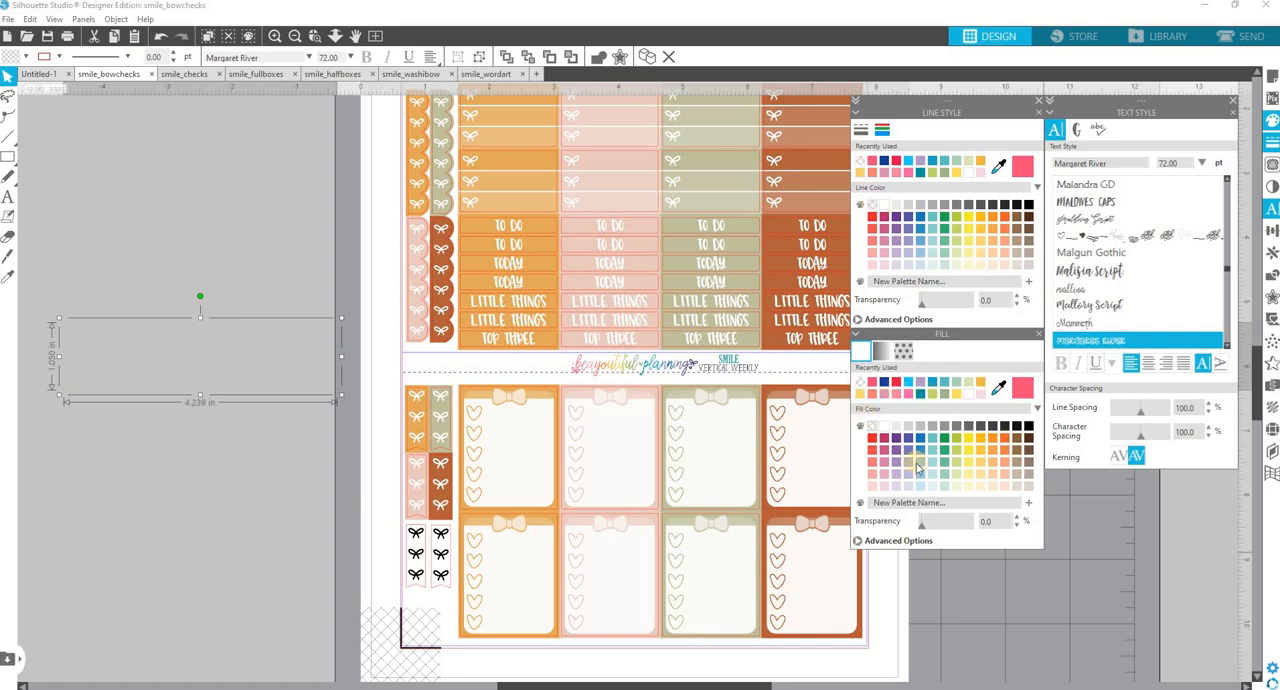
left_click(1028, 427)
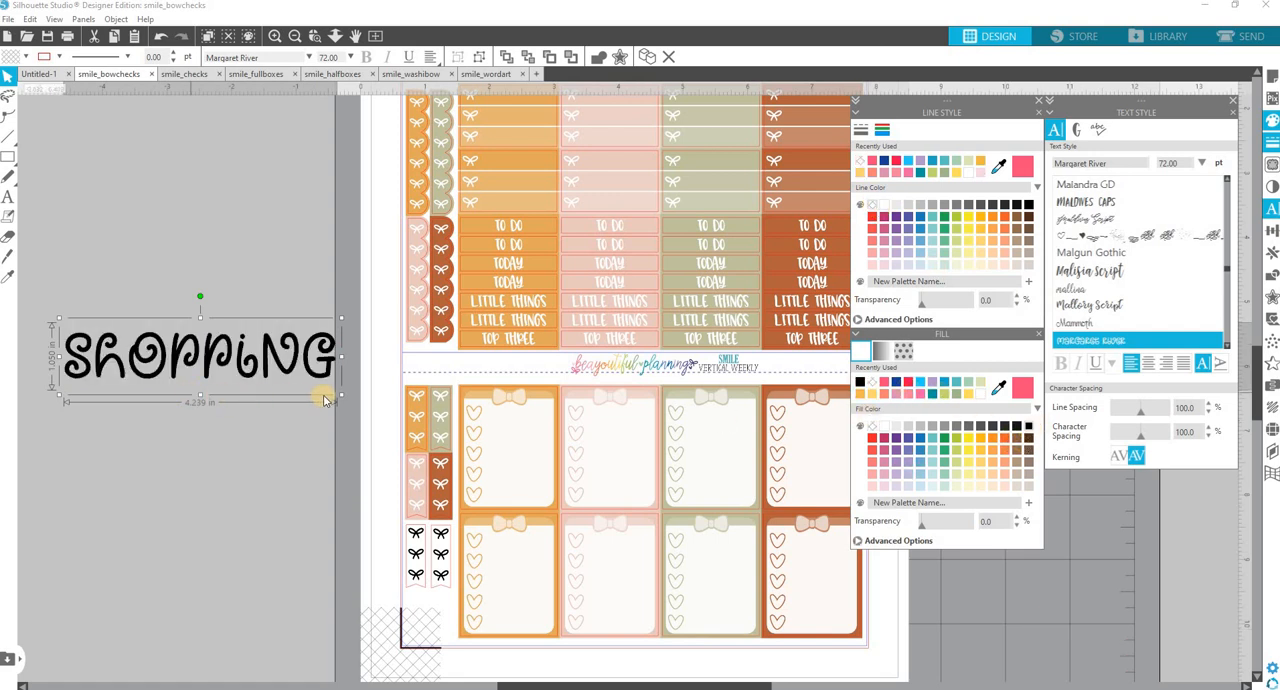
Set the "shopping" text to 16 pt and move it next to the page edge beside the sticker strips.
left_click(1200, 166)
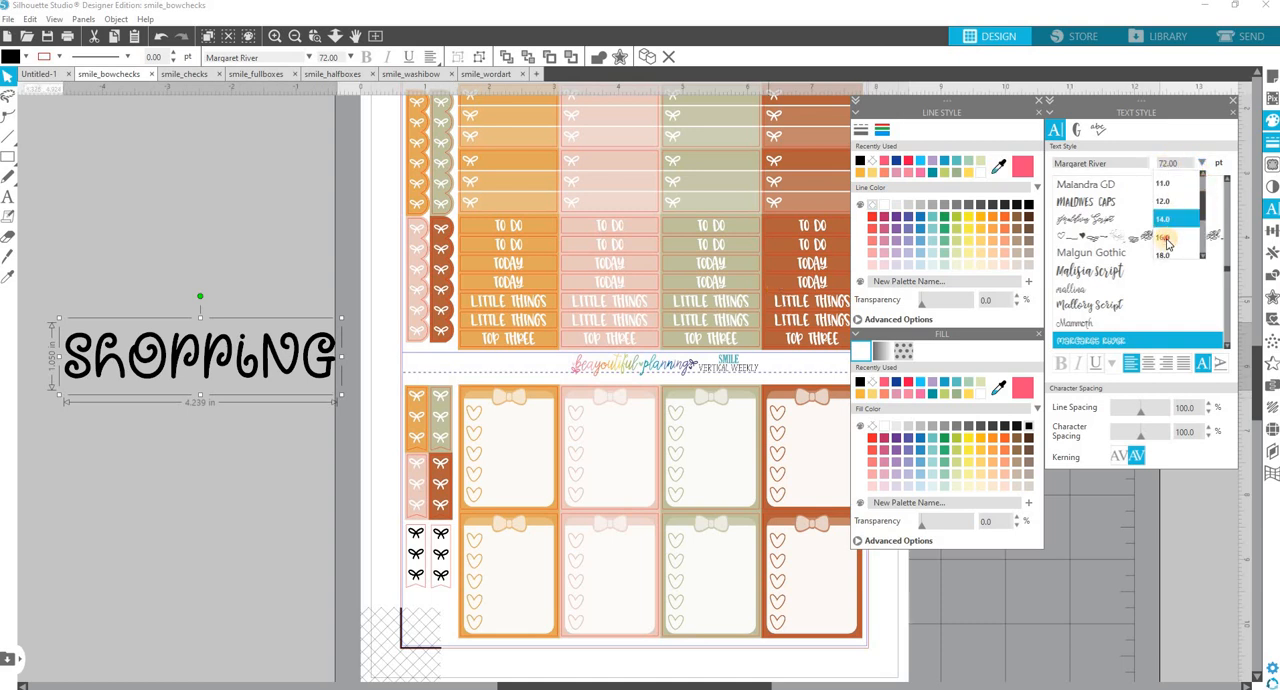
left_click(1163, 237)
left_click_drag(119, 381, 339, 262)
scroll(337, 262, "up", 3)
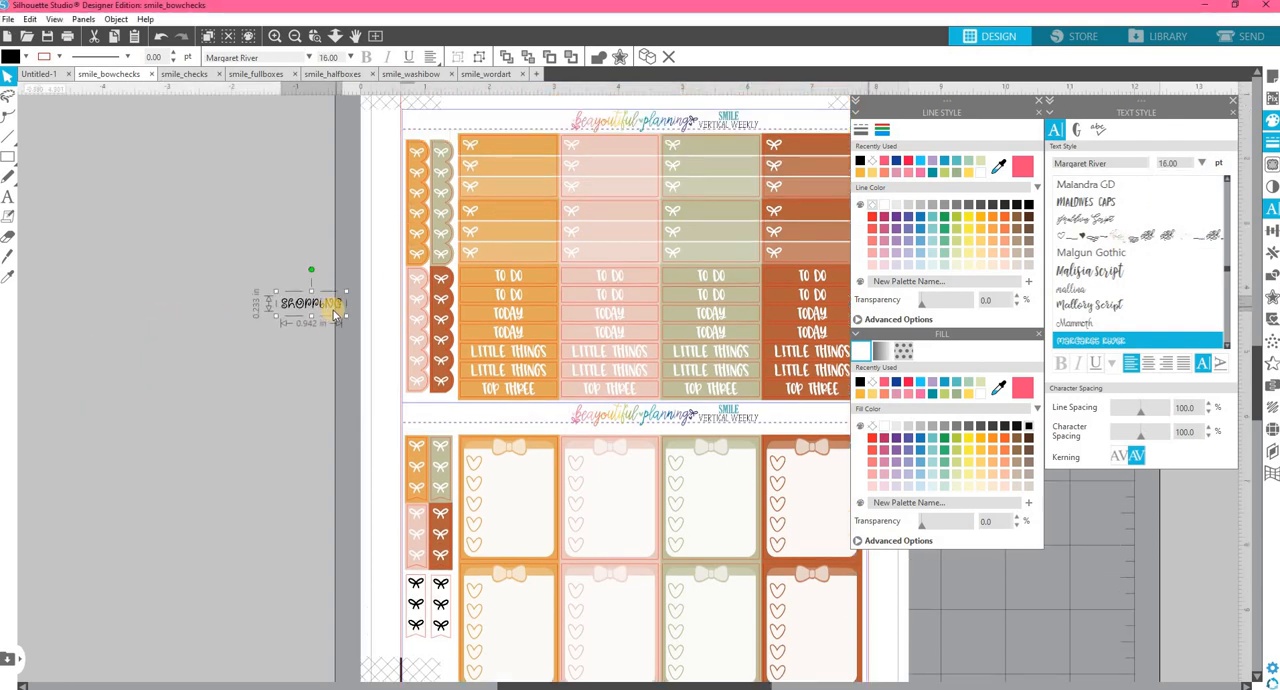
Move the "shopping" text farther out from the page and stack two duplicates below it with gaps between the three.
left_click_drag(334, 324, 260, 264)
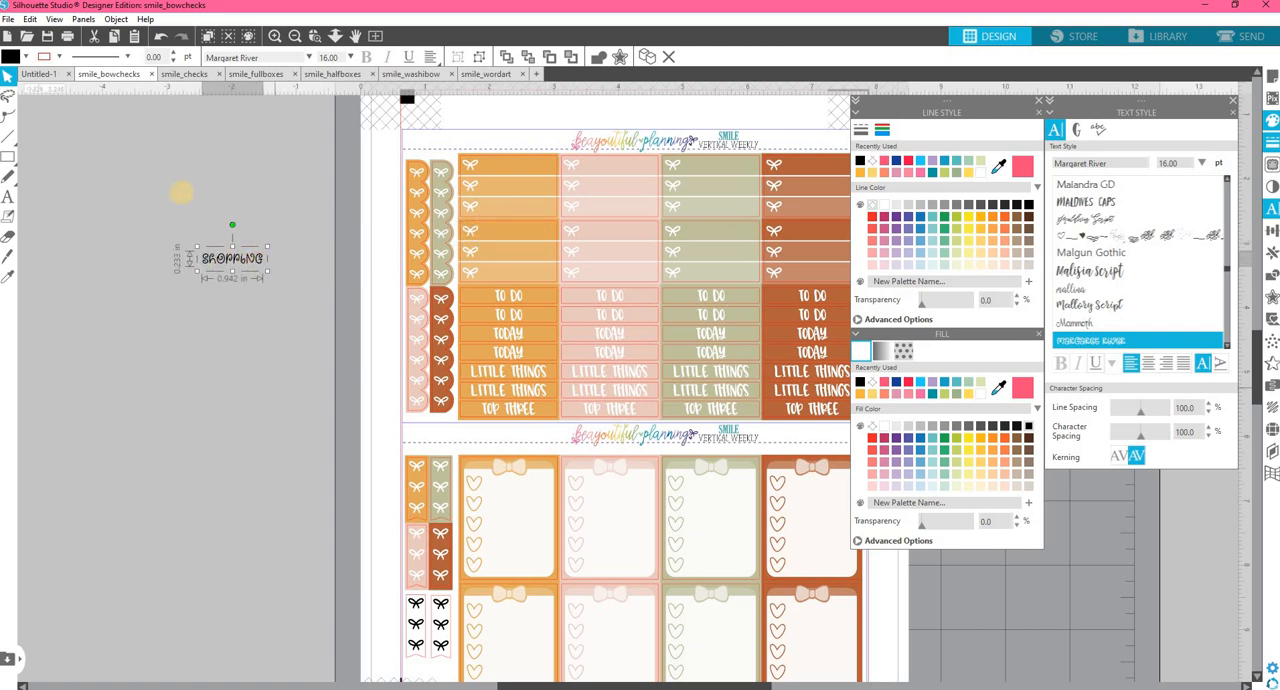
key("f")
scroll(181, 192, "down", 1)
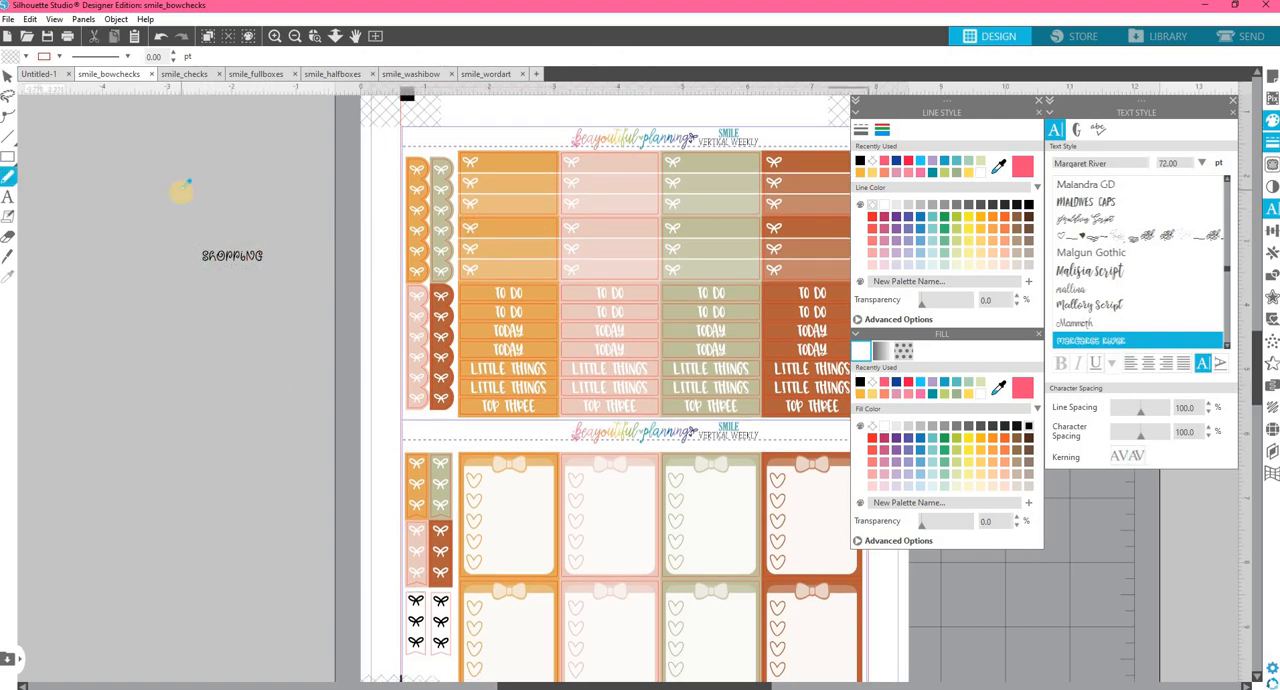
left_click(7, 78)
left_click(229, 256)
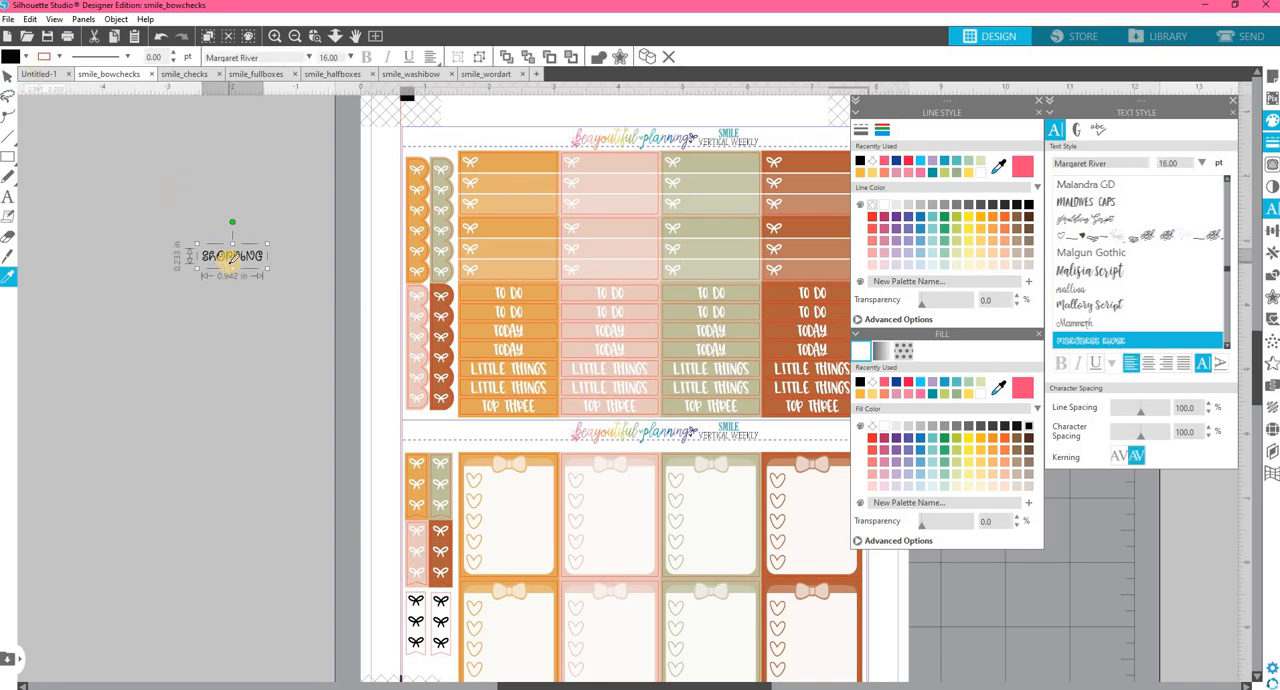
key("ctrl+d")
key("ctrl+Down")
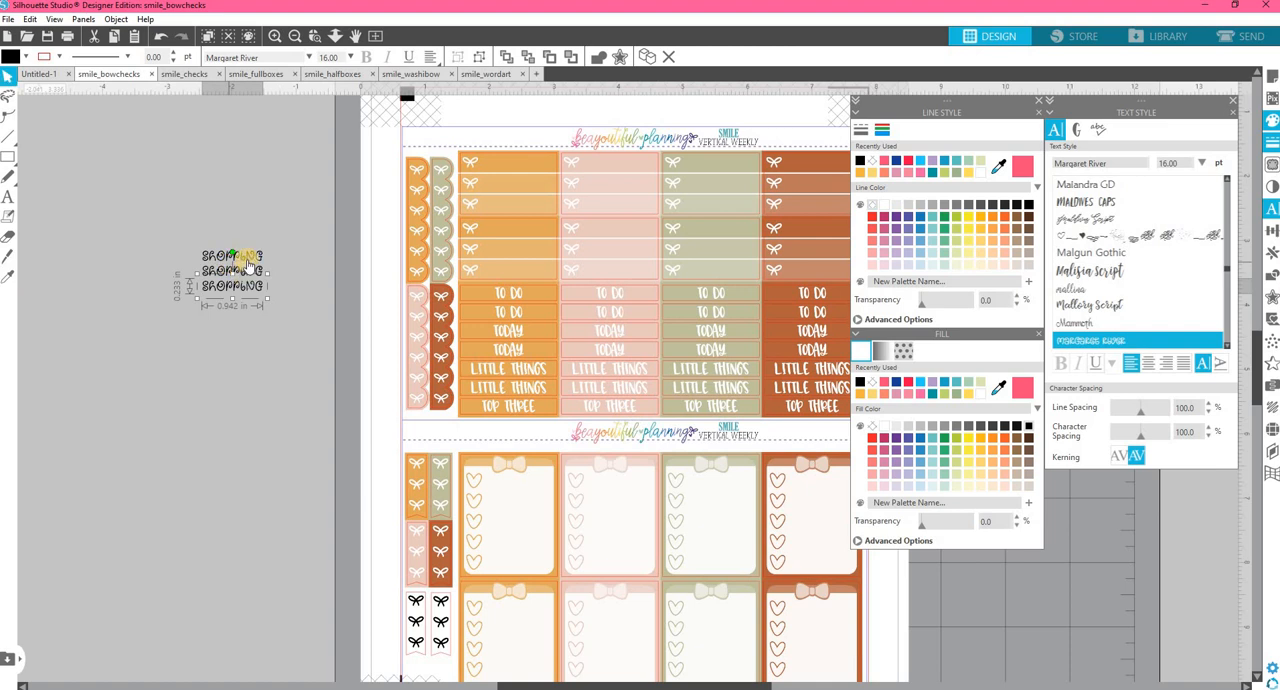
left_click_drag(249, 256, 251, 293)
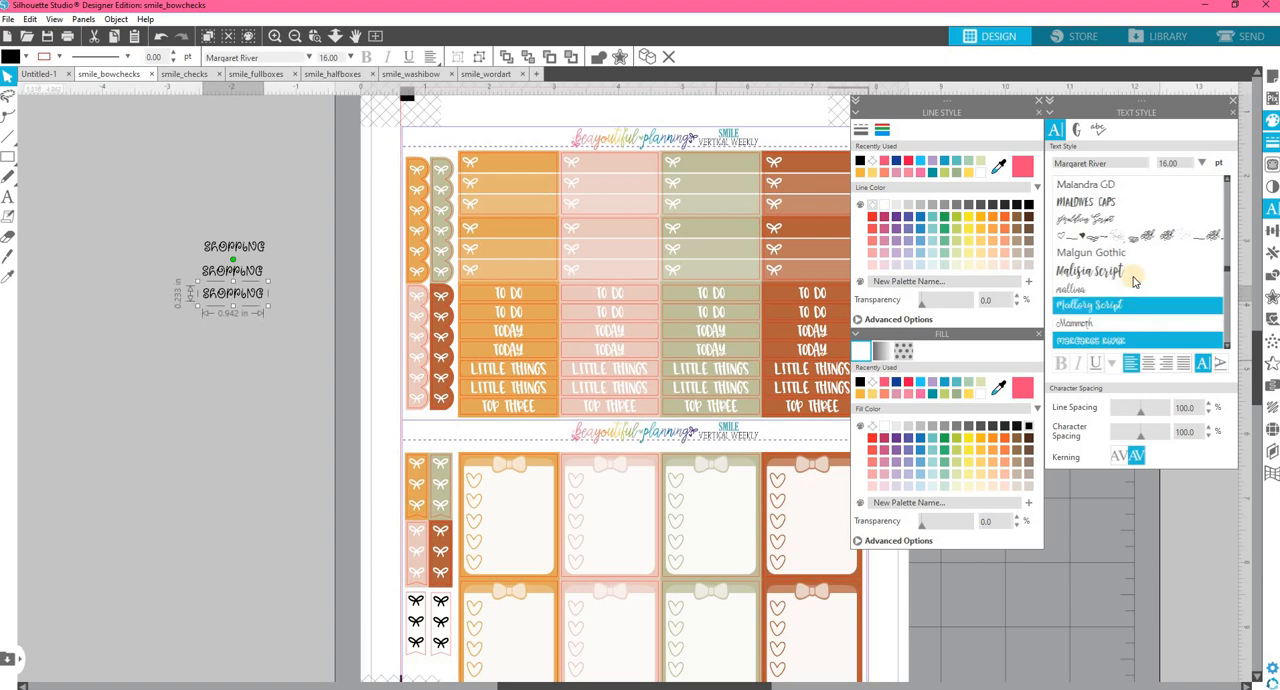
Change the font of the lowest "shopping" copy to CLN-ChunkyTaffy2.
scroll(1110, 230, "up", 3)
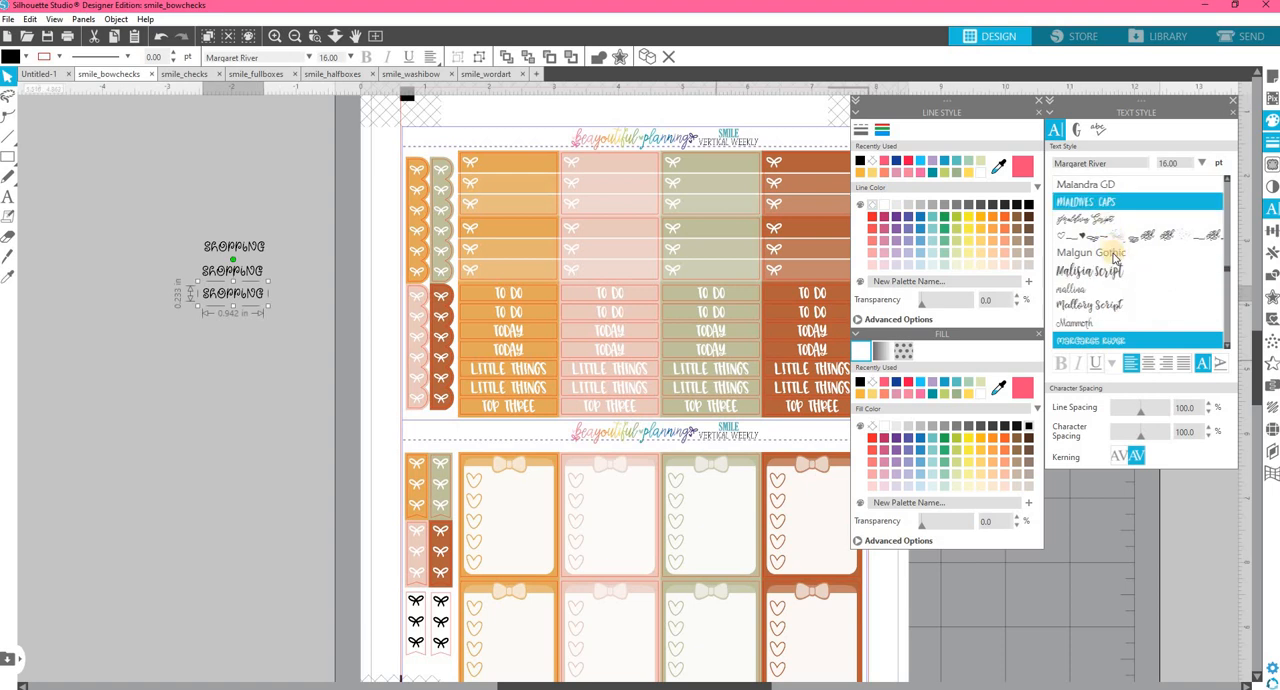
scroll(1113, 258, "up", 12)
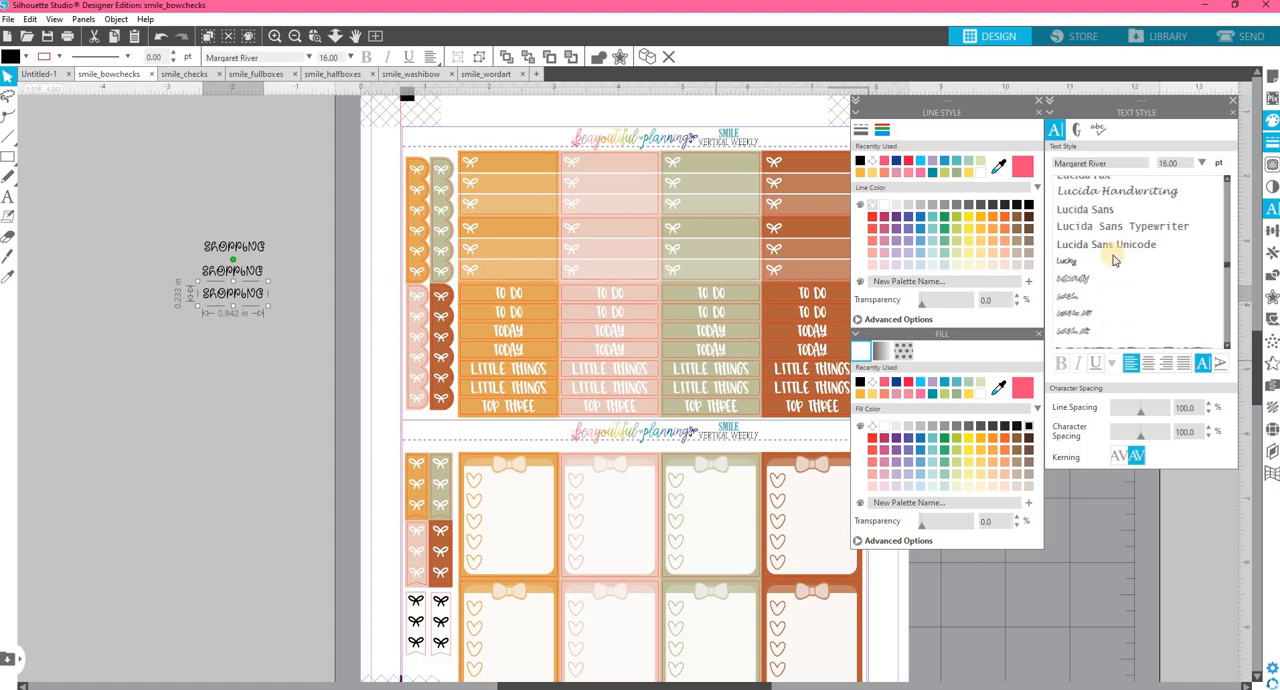
scroll(1113, 258, "up", 6)
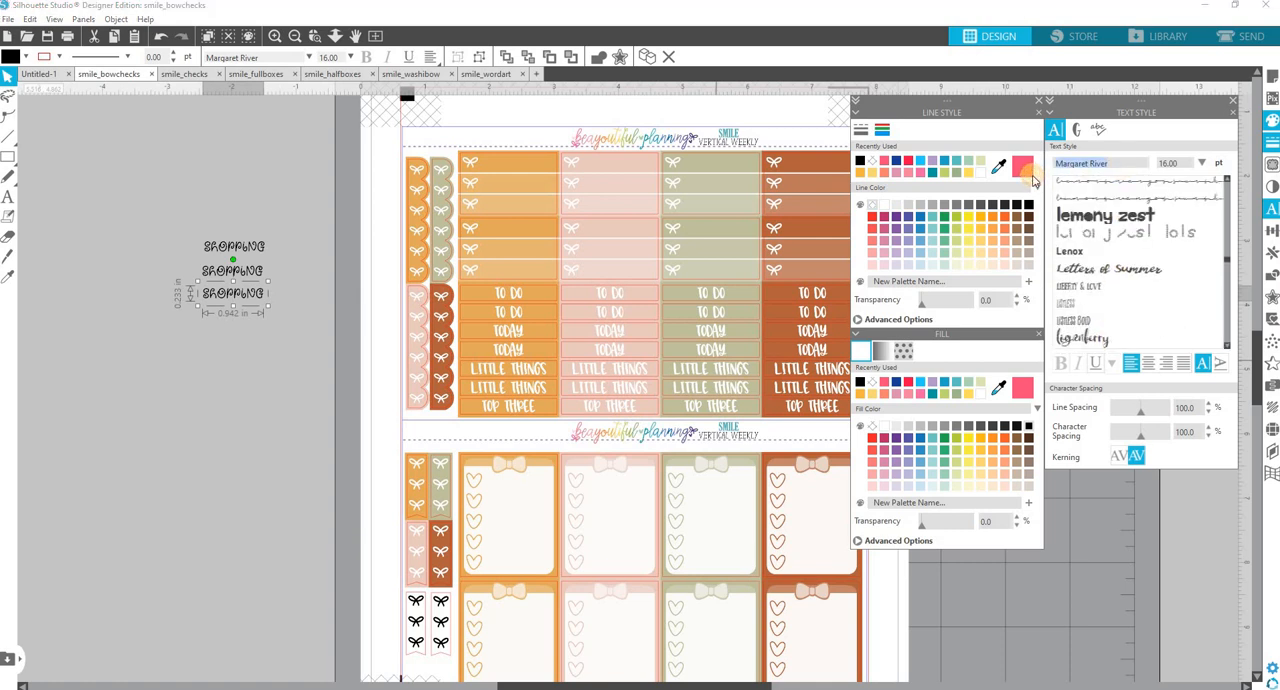
type("chun")
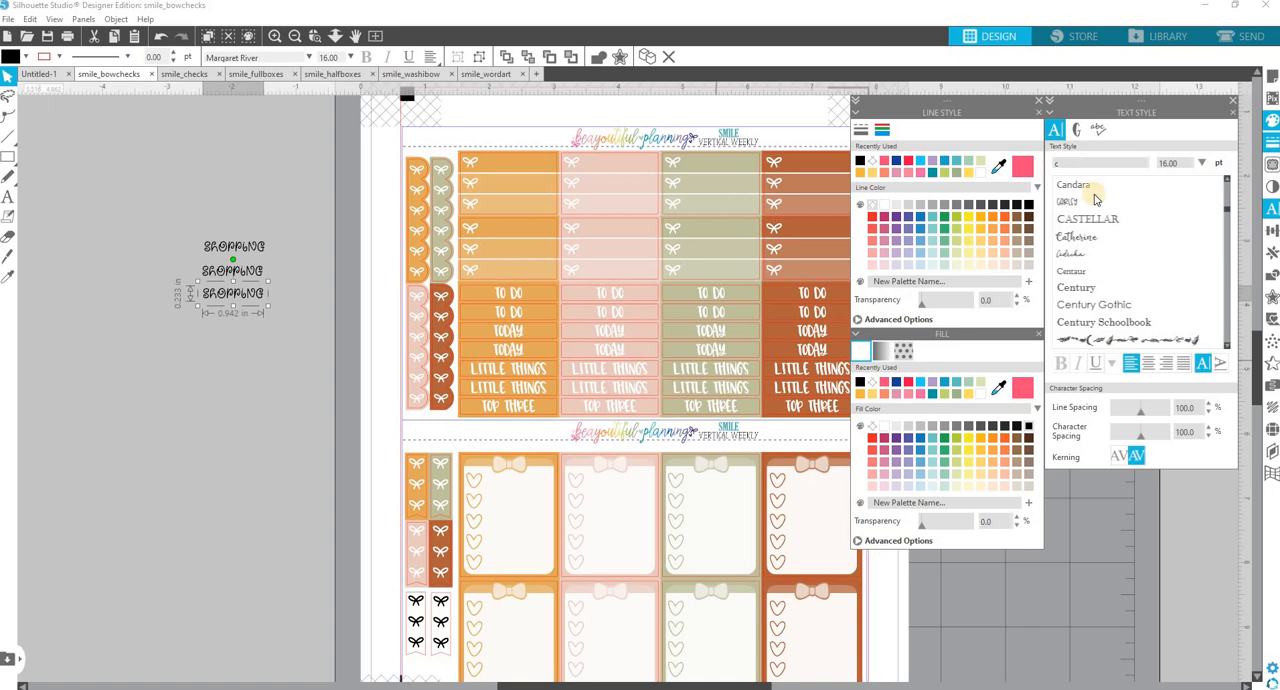
scroll(1120, 265, "down", 5)
scroll(1120, 260, "down", 4)
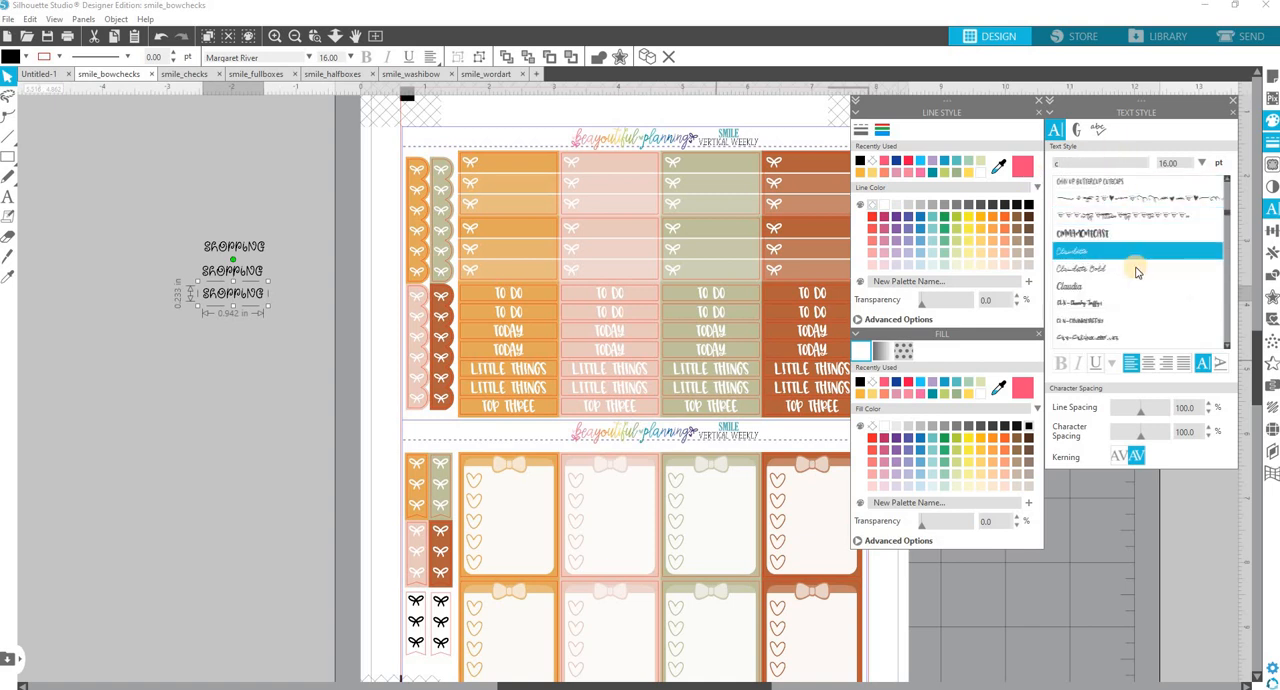
left_click(1104, 247)
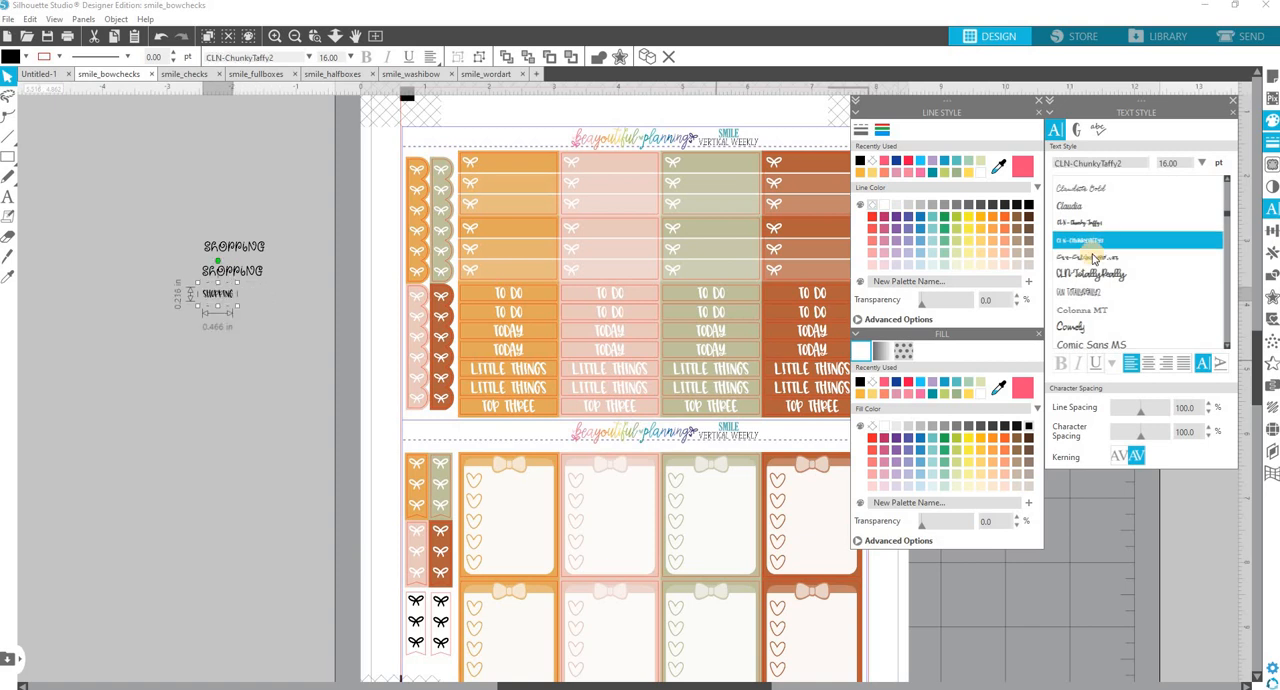
Test the CLN-ChunkyTaffy2 "shopping" text on the first orange bow strip and enlarge it to 24 pt.
left_click_drag(225, 305, 509, 174)
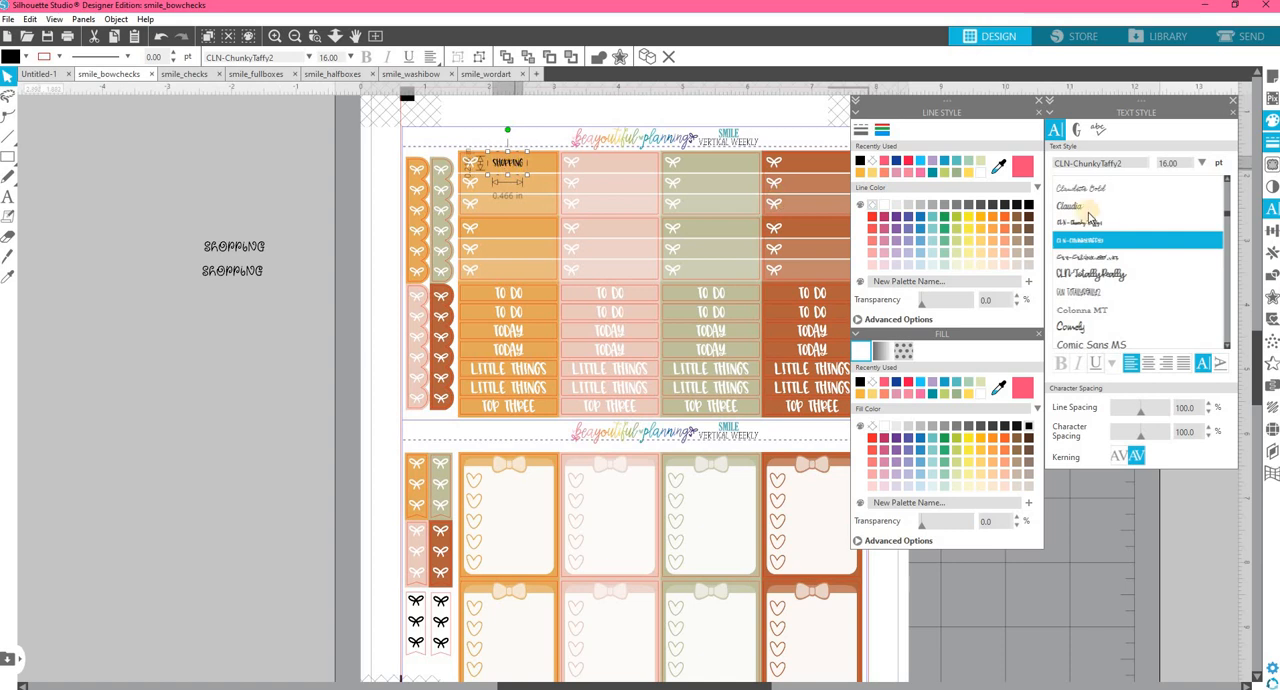
left_click(1202, 163)
scroll(1180, 250, "down", 2)
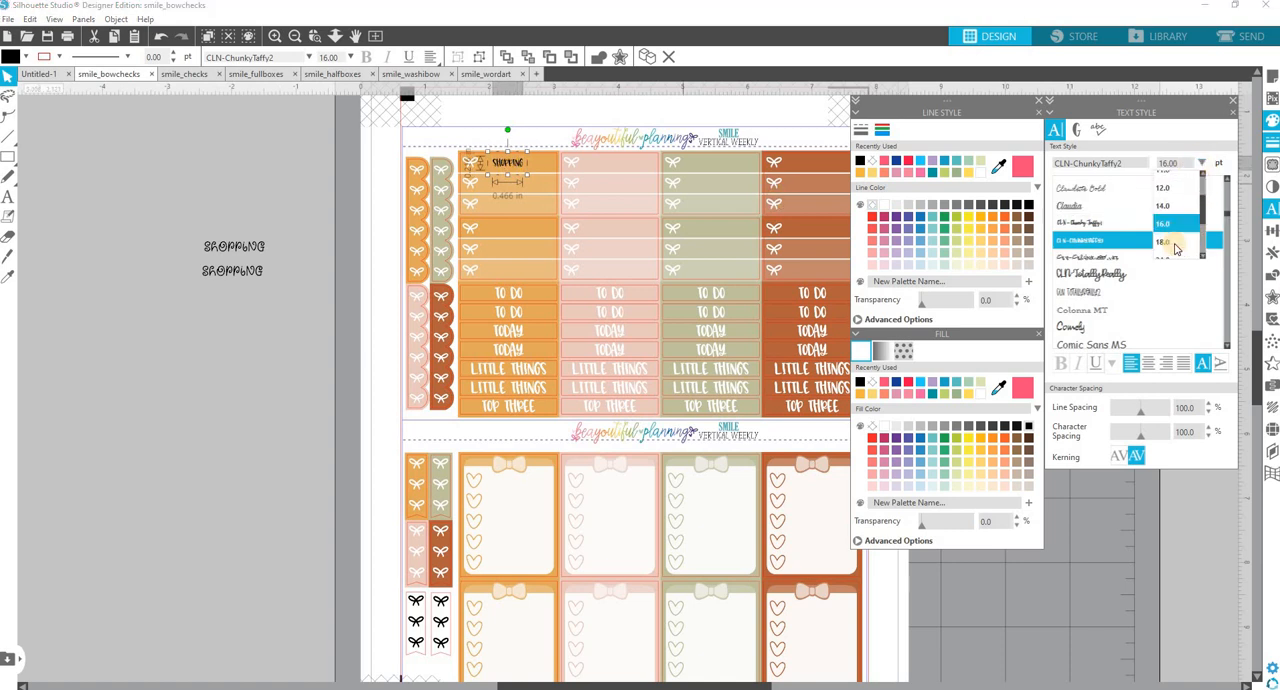
left_click(1166, 250)
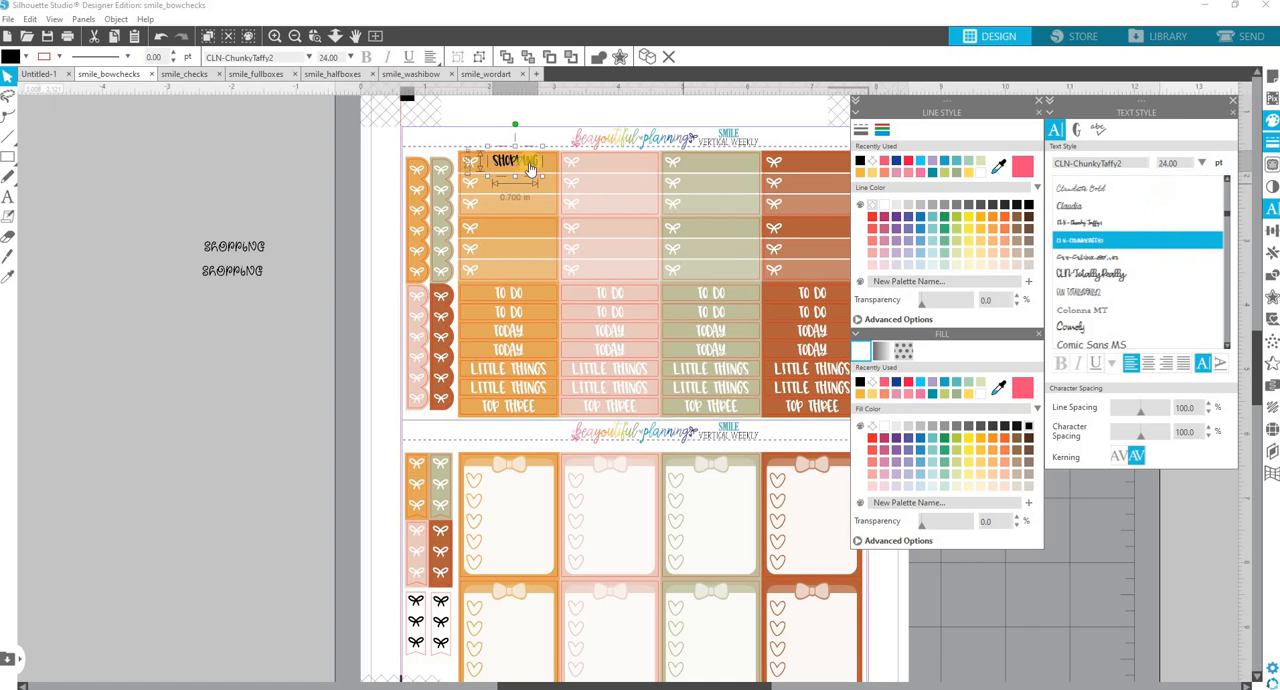
mouse_move(534, 166)
left_mouse_down()
mouse_move(530, 297)
mouse_move(530, 167)
left_mouse_up()
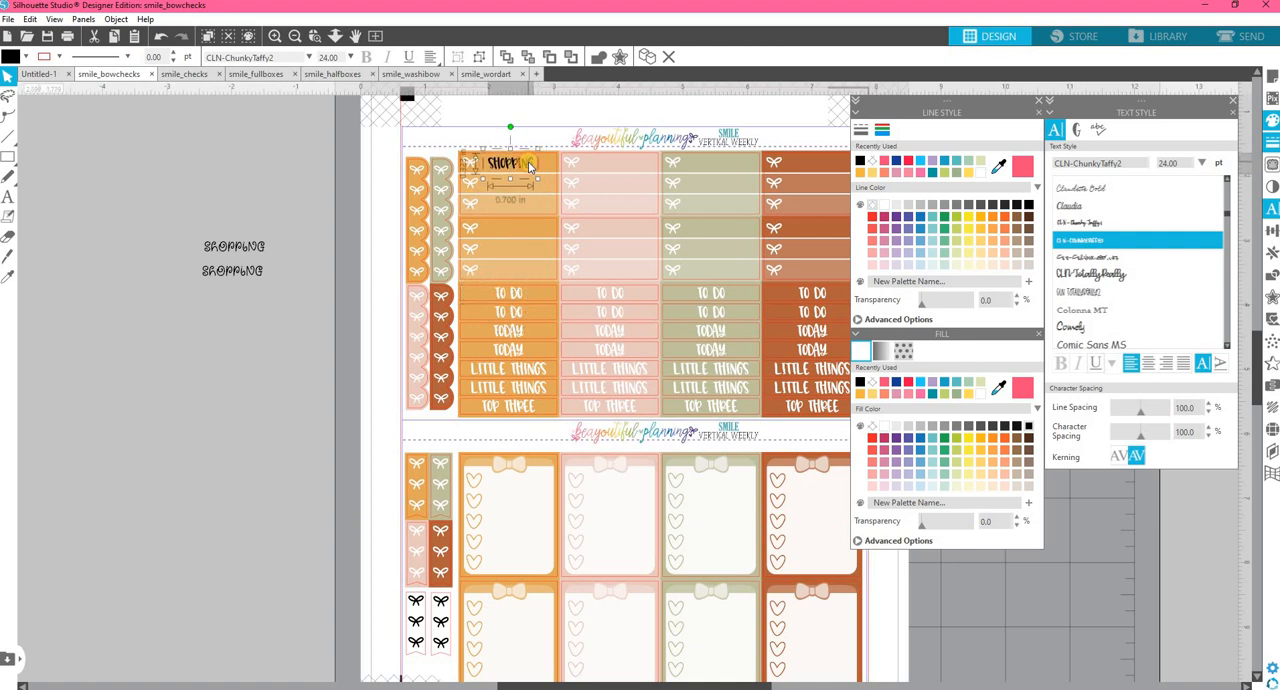
Return the enlarged "shopping" text to the gray area below the other two copies and even out the spacing.
left_click_drag(528, 166, 250, 317)
left_click(238, 364)
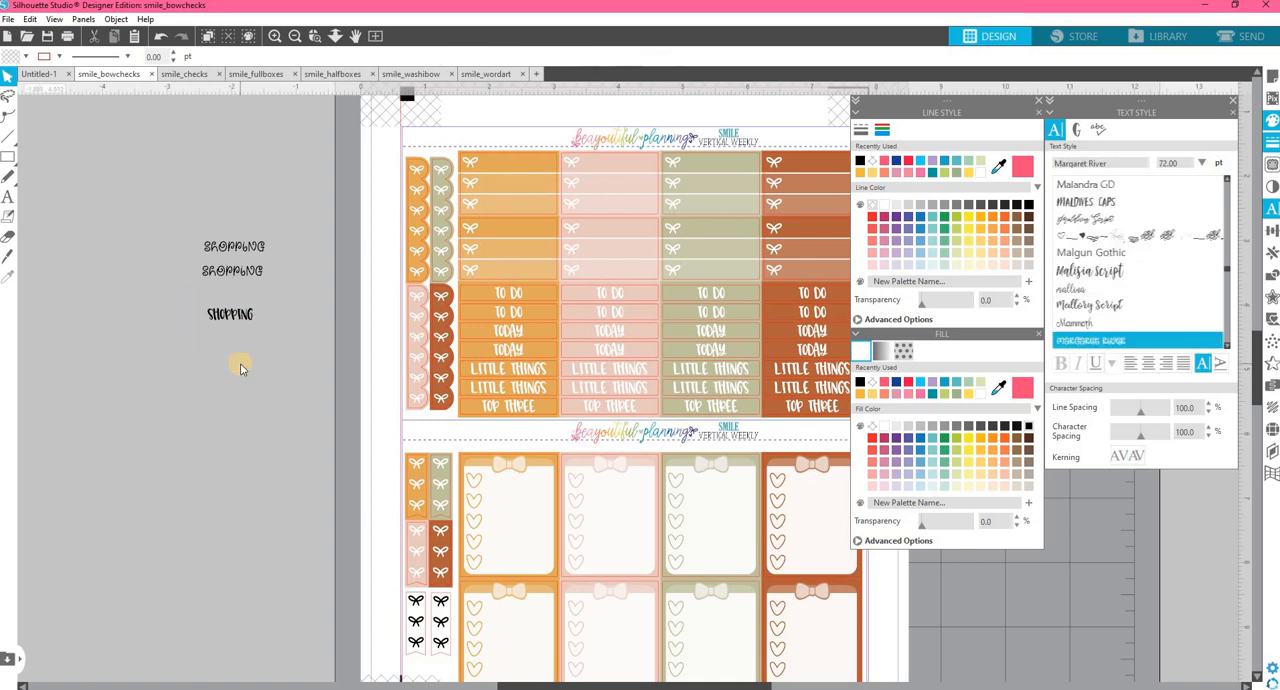
left_click(240, 316)
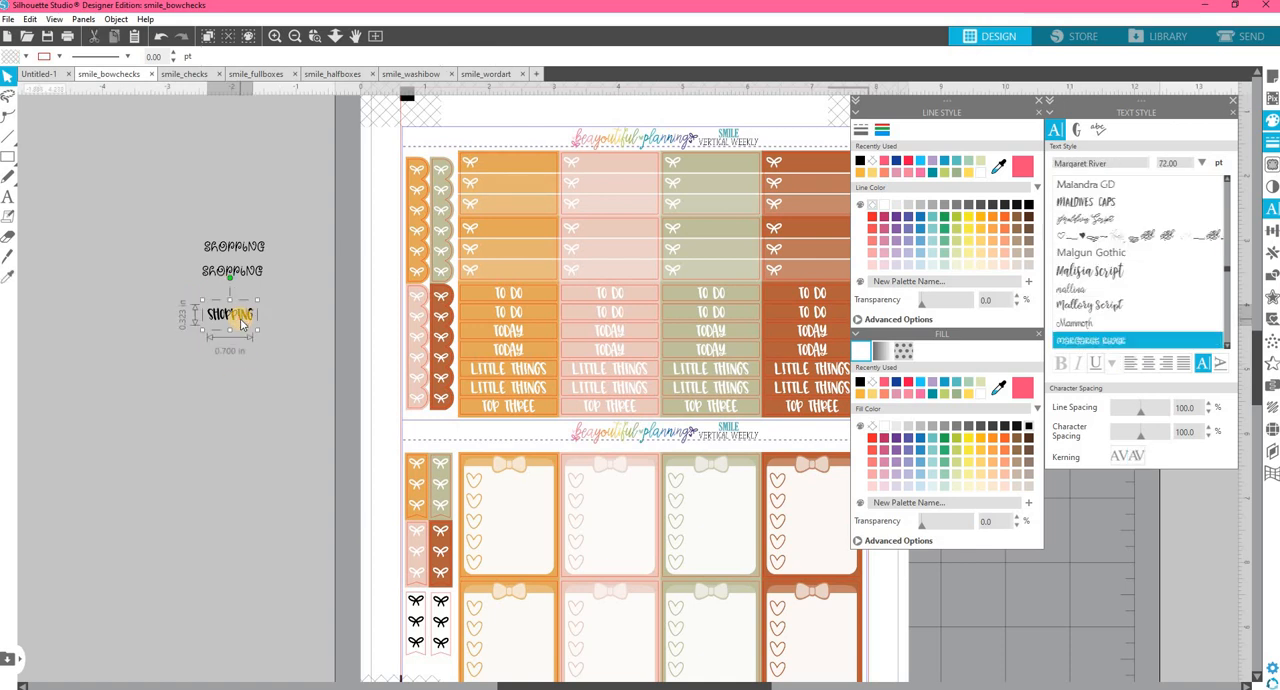
left_click_drag(249, 270, 248, 279)
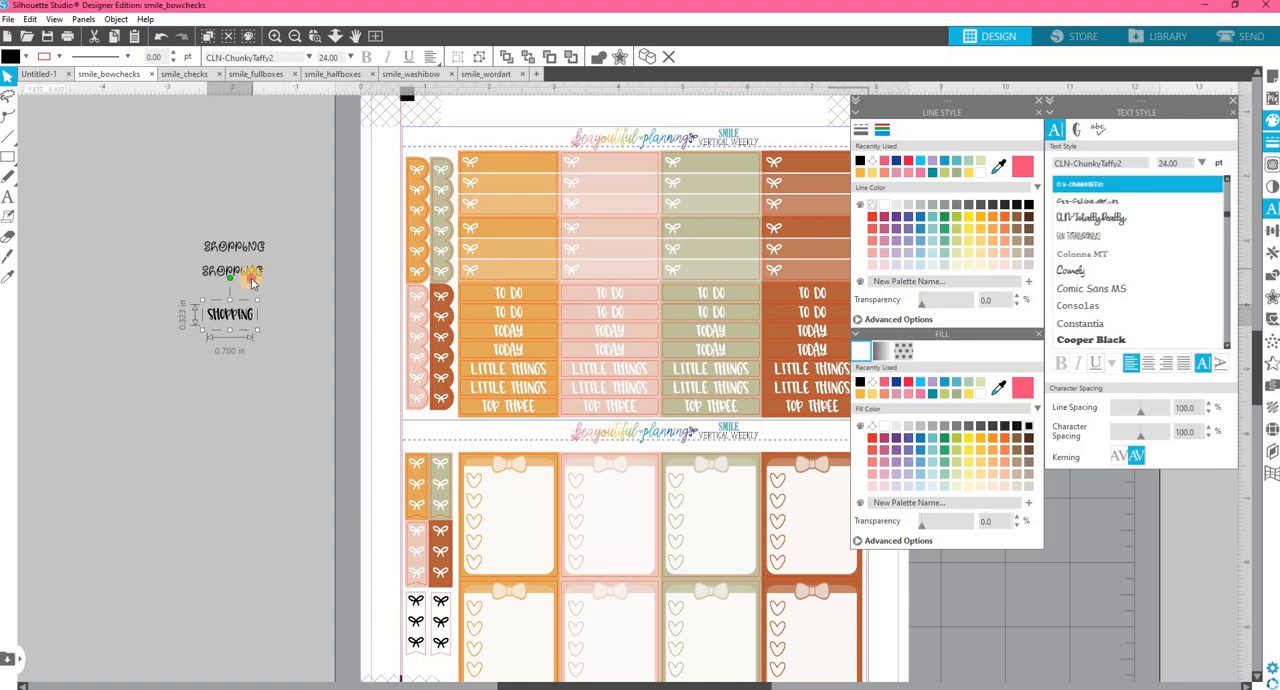
Add a rounded-corner offset of 0.035 in around all three "shopping" texts.
left_click_drag(145, 220, 242, 392)
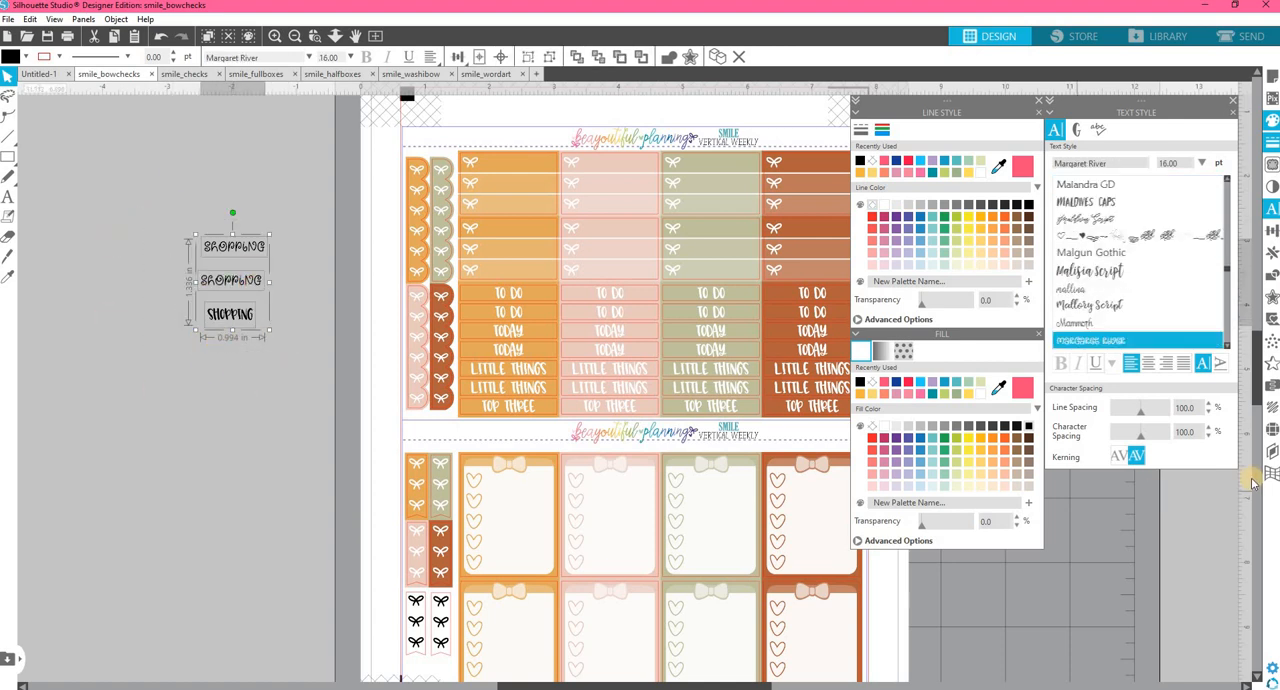
left_click(1272, 298)
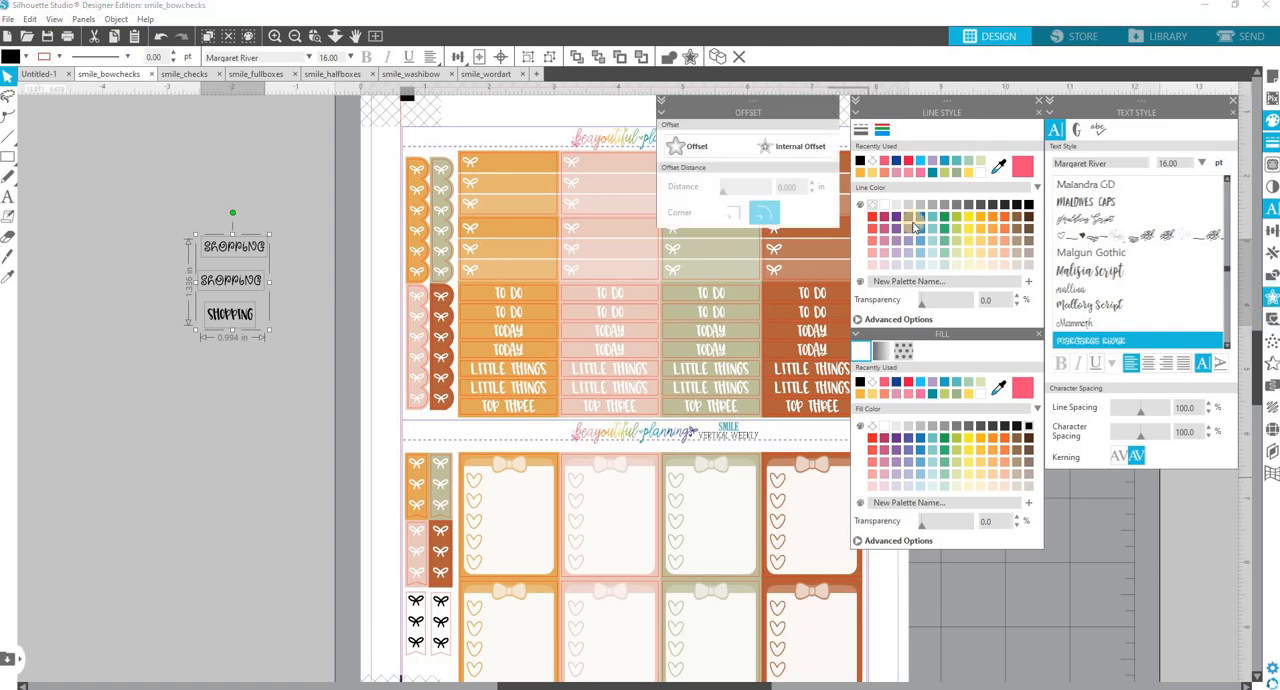
left_click(706, 150)
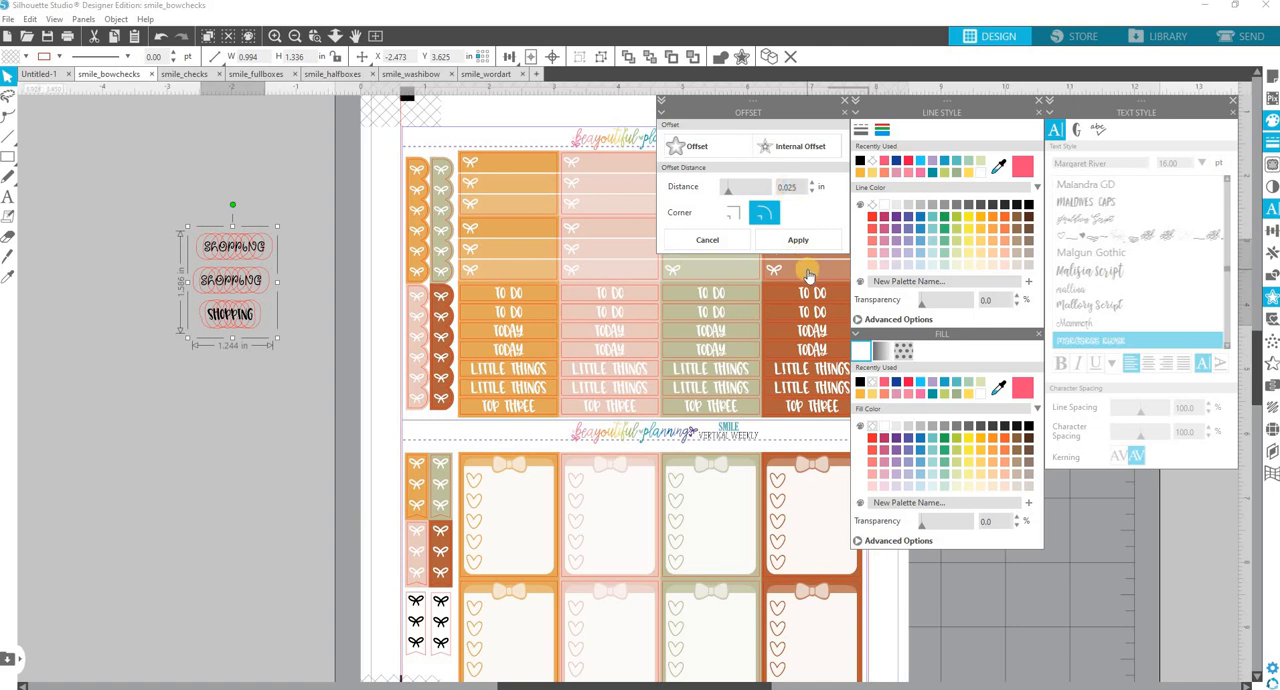
key("Return")
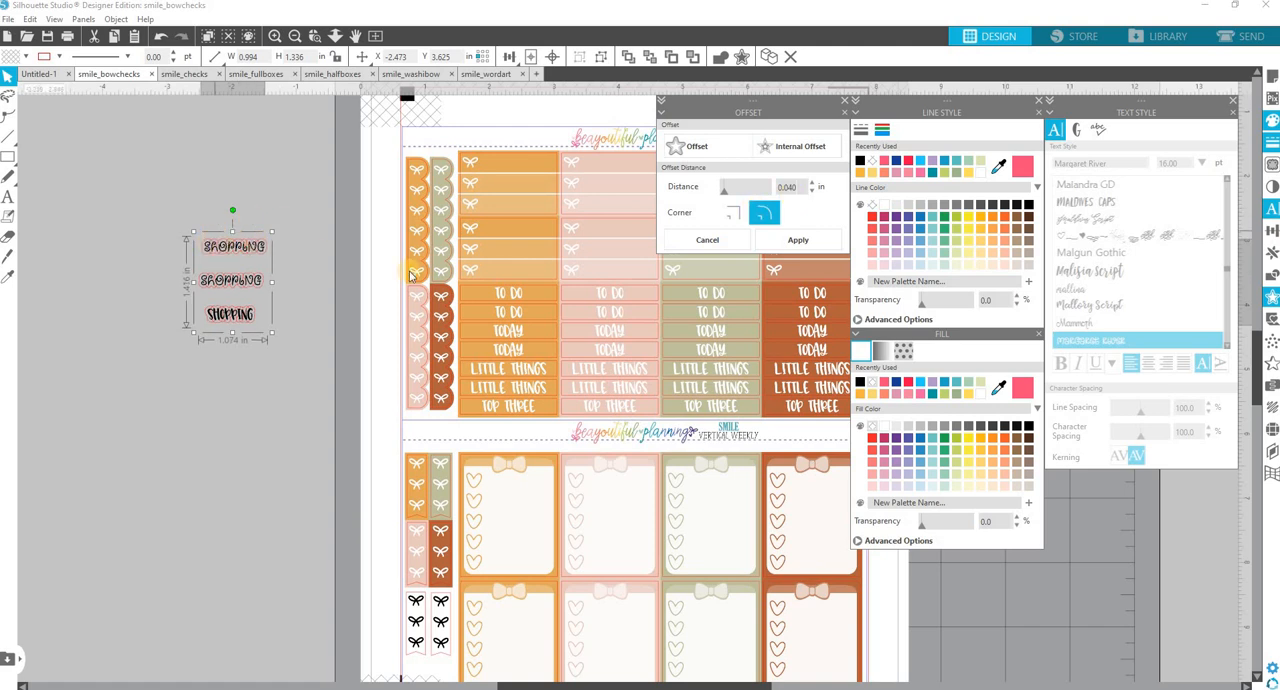
left_click(811, 189)
left_click(812, 192)
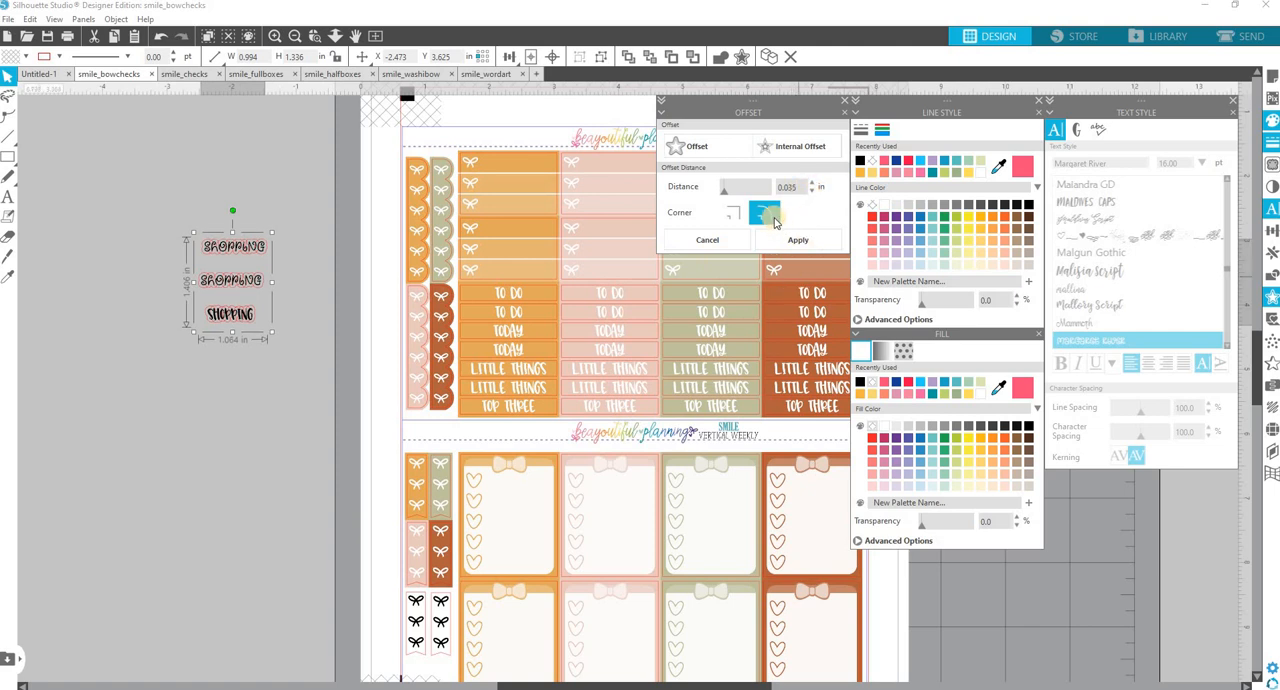
left_click(808, 236)
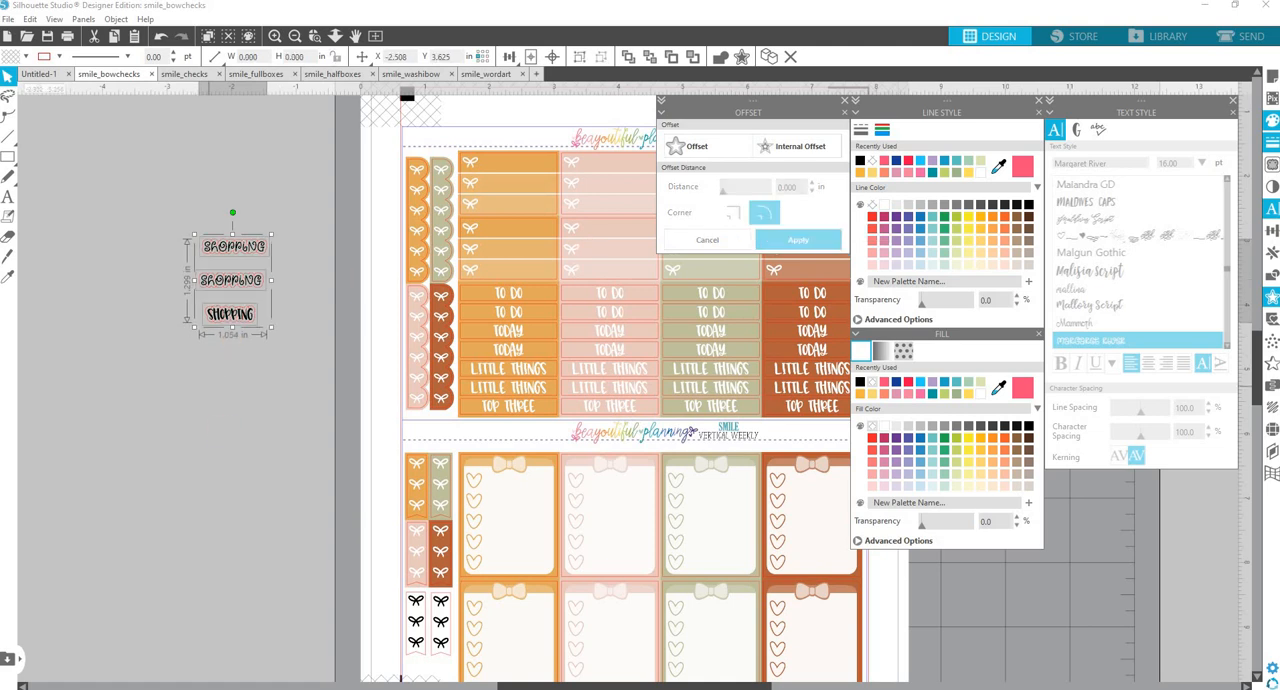
Cut the three "shopping" texts together with their offset outlines out of the smile_bowchecks sheet.
left_click_drag(305, 362, 184, 198)
right_click(224, 254)
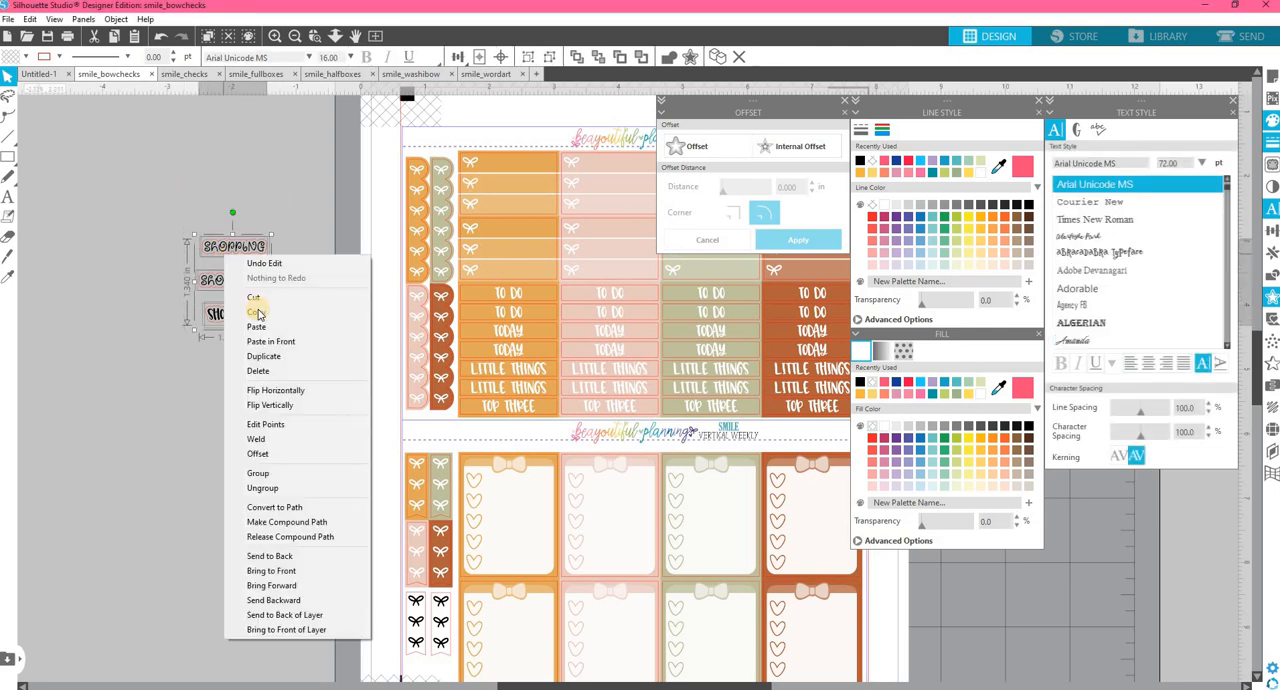
left_click(255, 298)
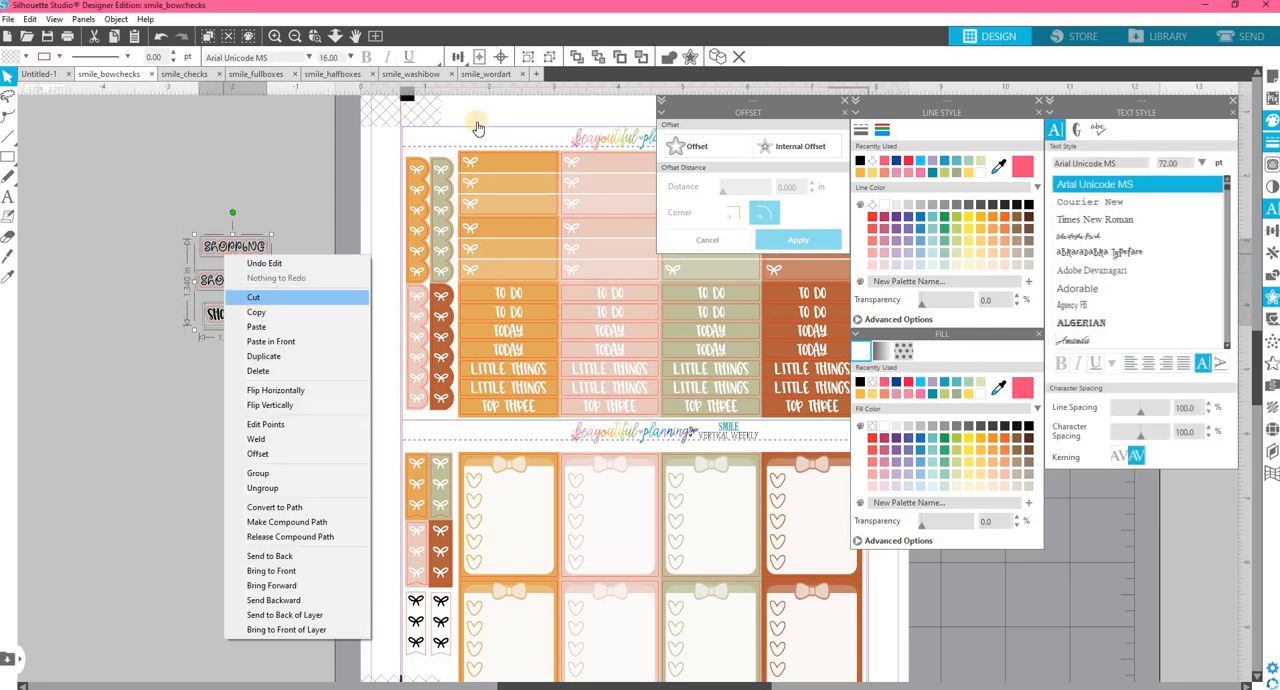
Create a new document with Letter media size, 0% page transparency and portrait orientation.
left_click(538, 75)
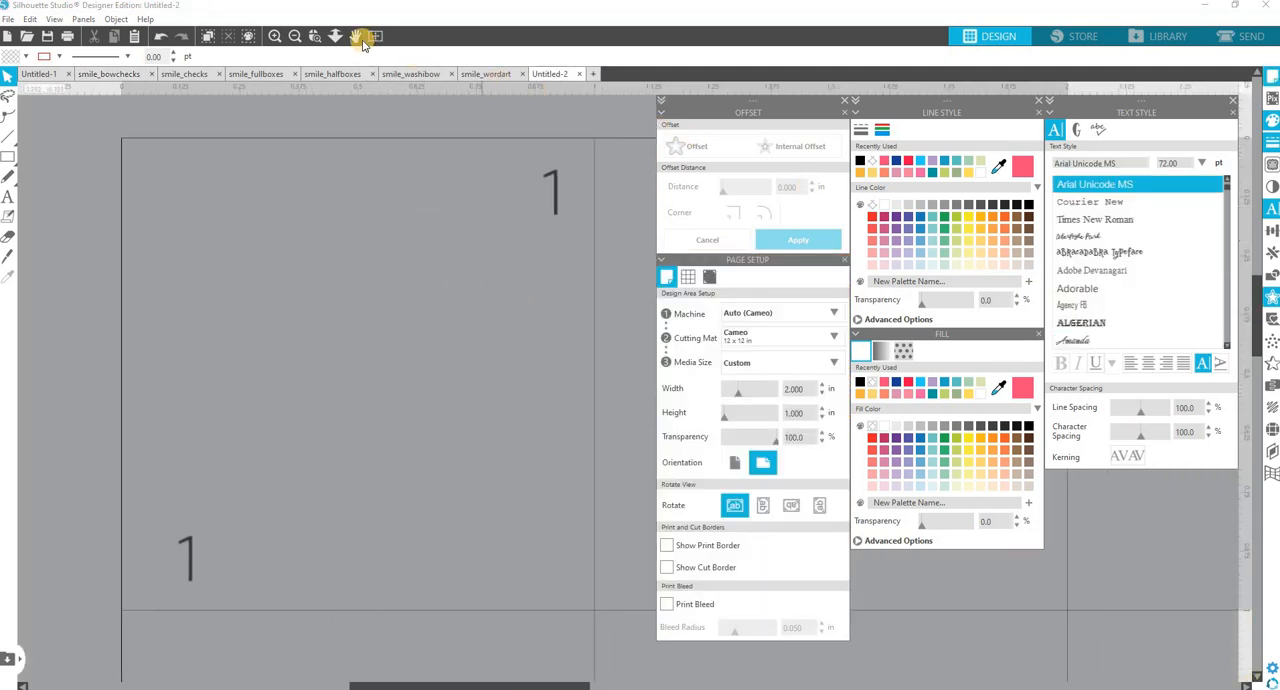
left_click(783, 340)
left_click(768, 368)
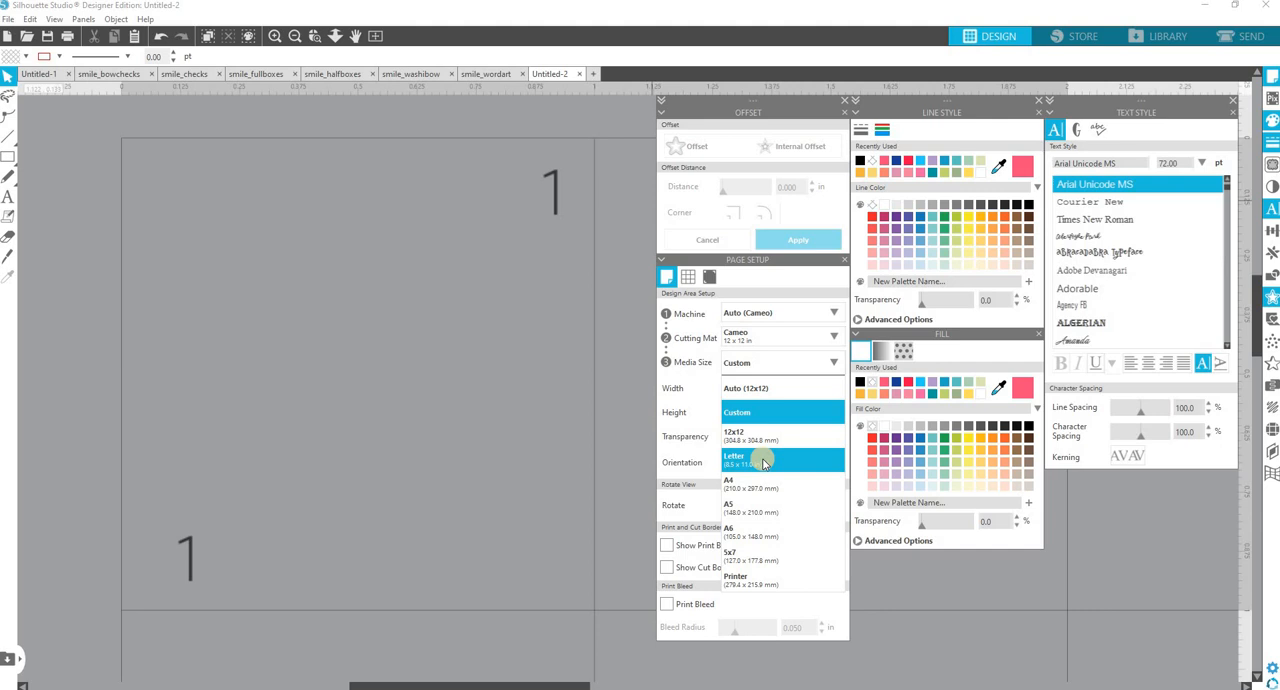
left_click(763, 461)
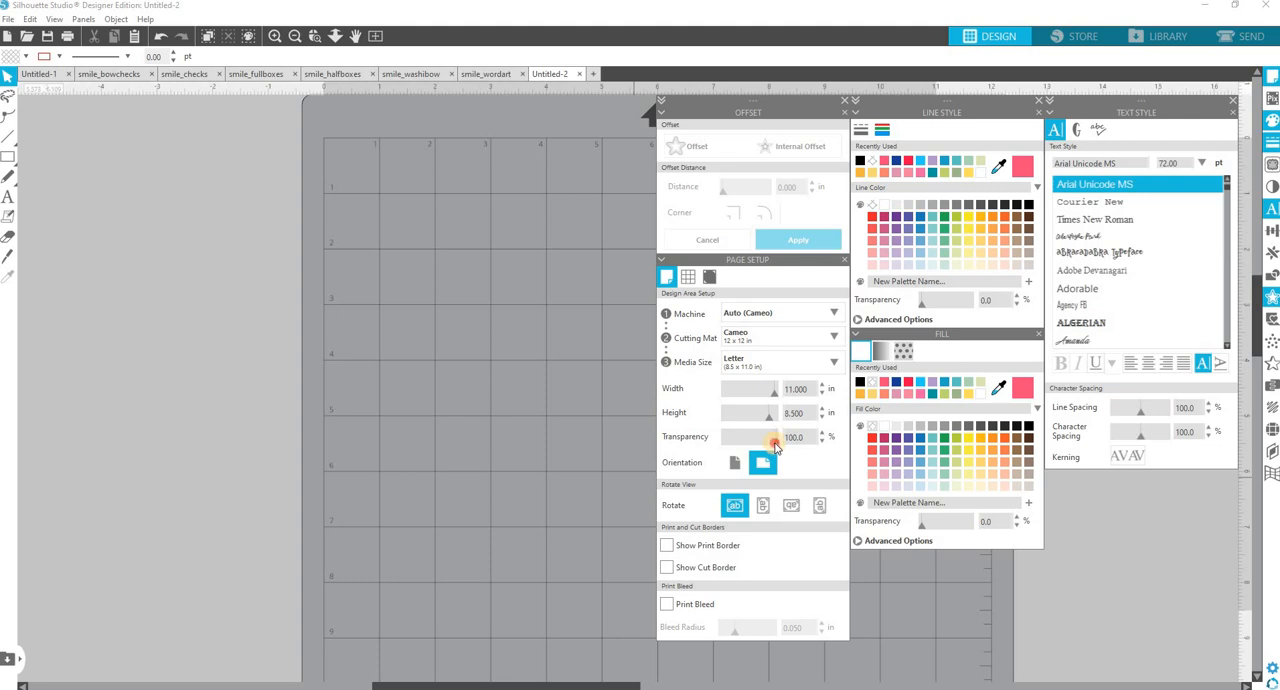
left_click_drag(775, 445, 709, 449)
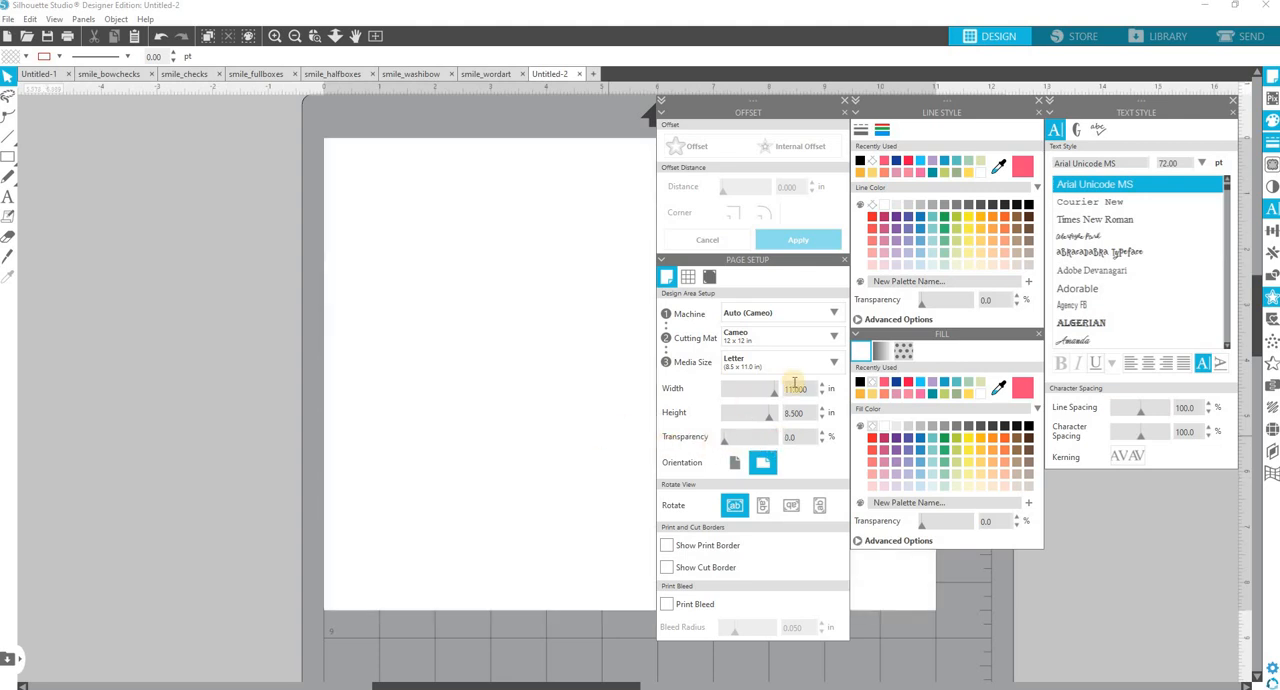
left_click(736, 464)
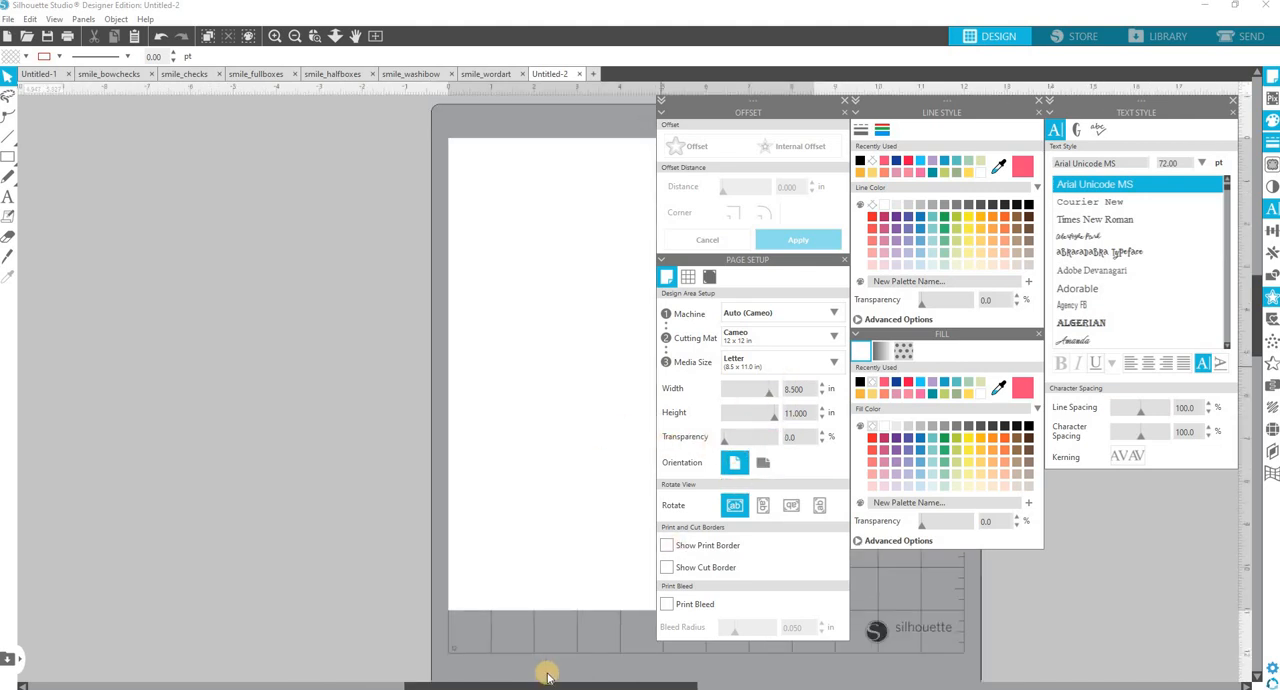
Show both the print border and the cut border on the new Letter page.
left_click_drag(537, 686, 651, 686)
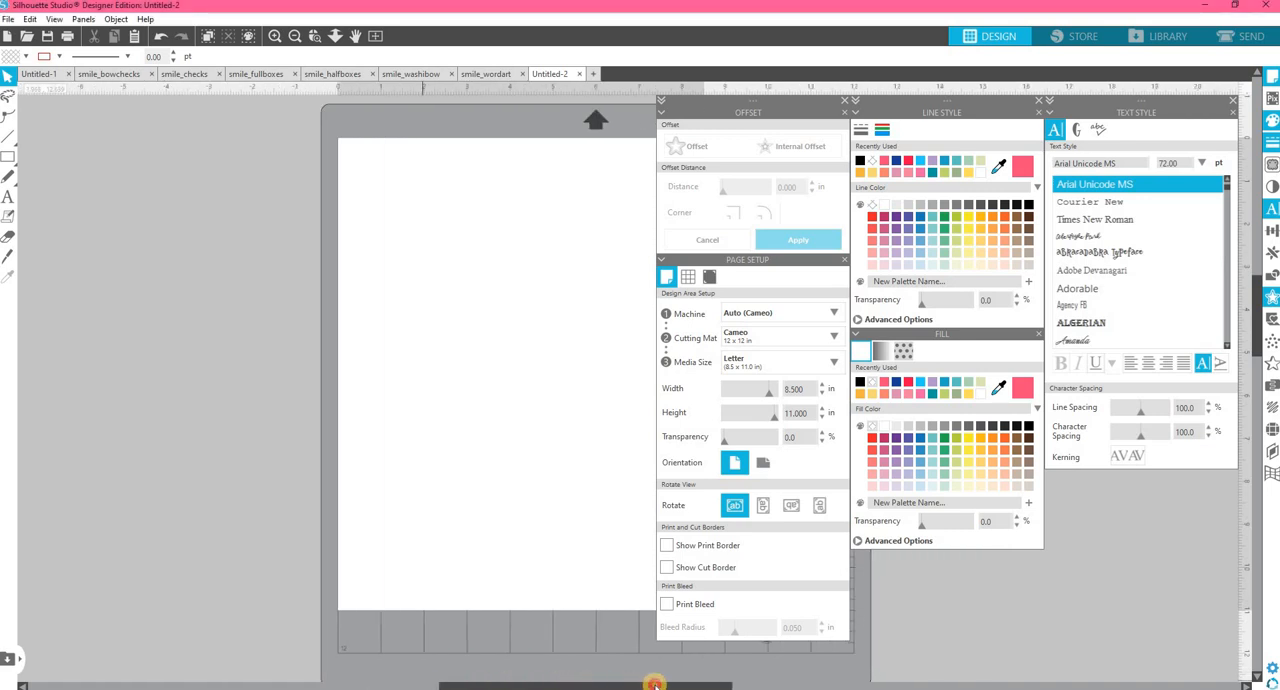
left_click_drag(521, 518, 513, 522)
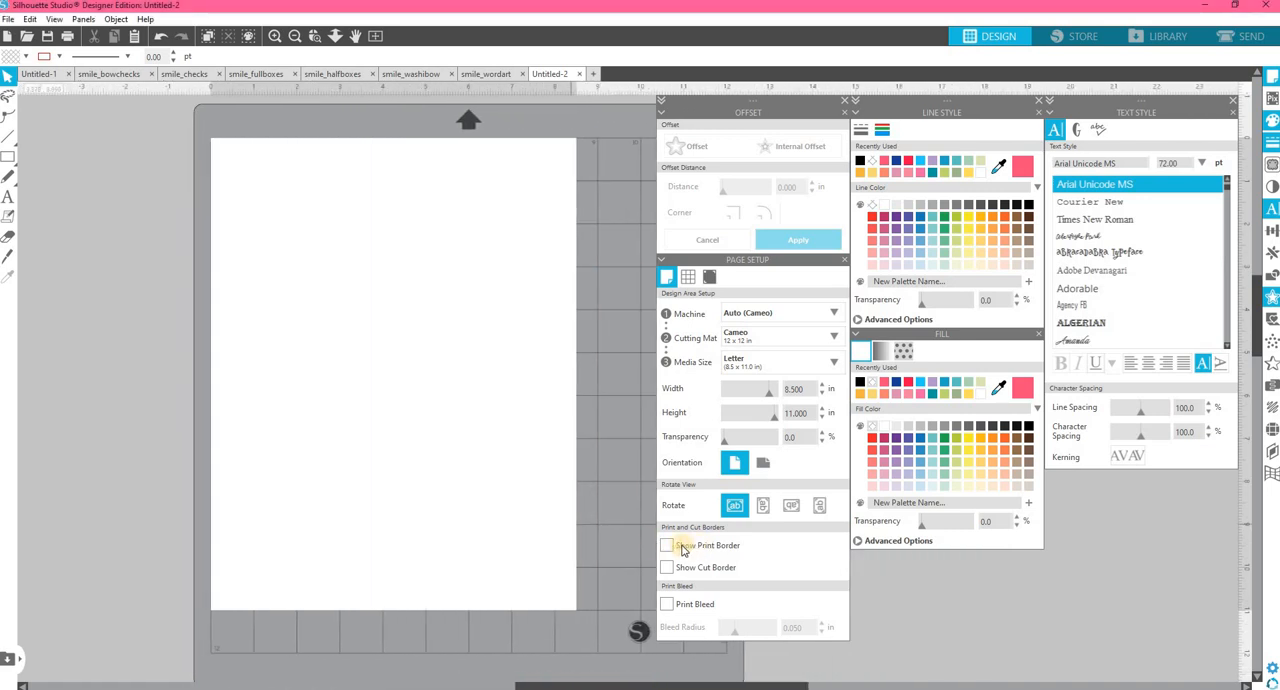
left_click(667, 547)
left_click(667, 547)
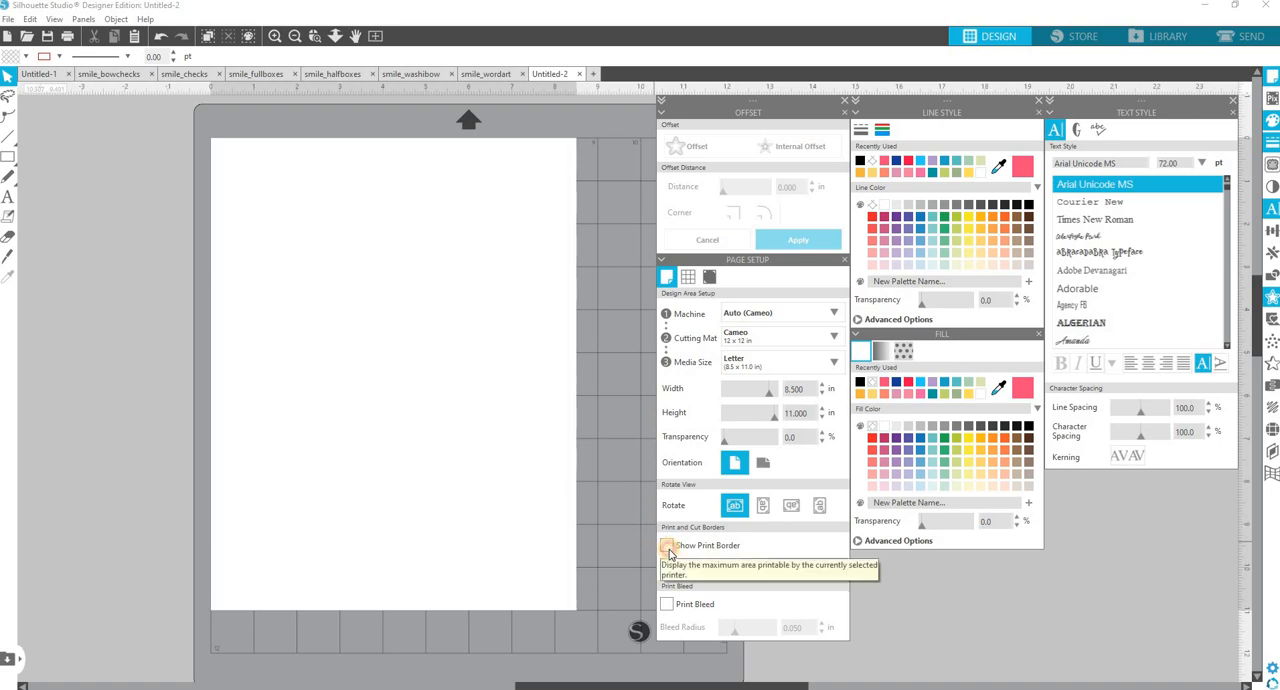
left_click(667, 568)
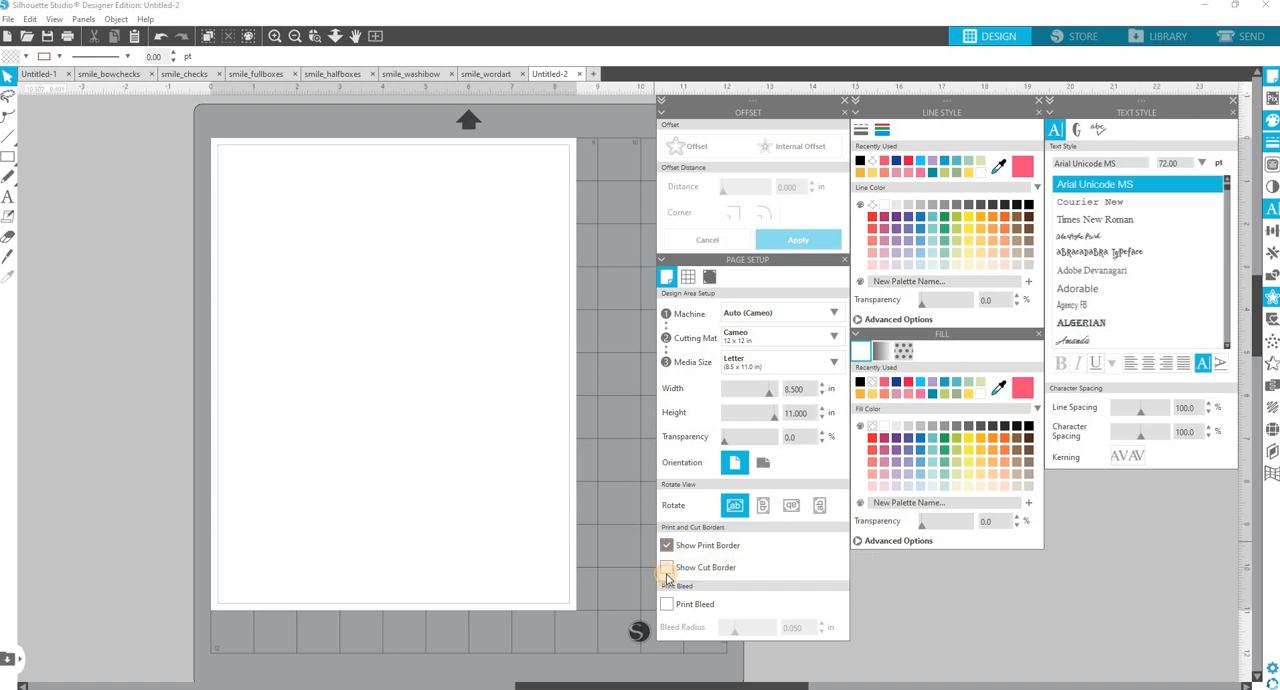
Paste the three outlined "shopping" stickers onto the new Letter page and place them in the page's upper-middle area.
right_click(340, 277)
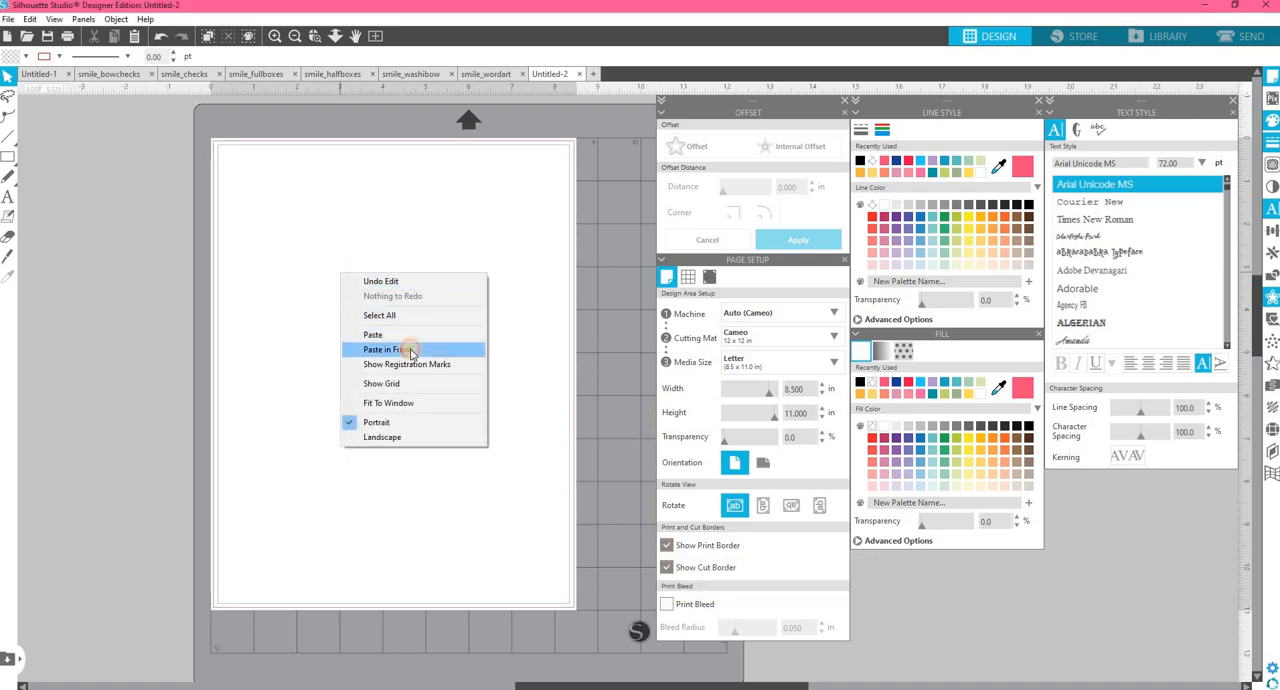
left_click(410, 340)
left_click_drag(130, 280, 324, 278)
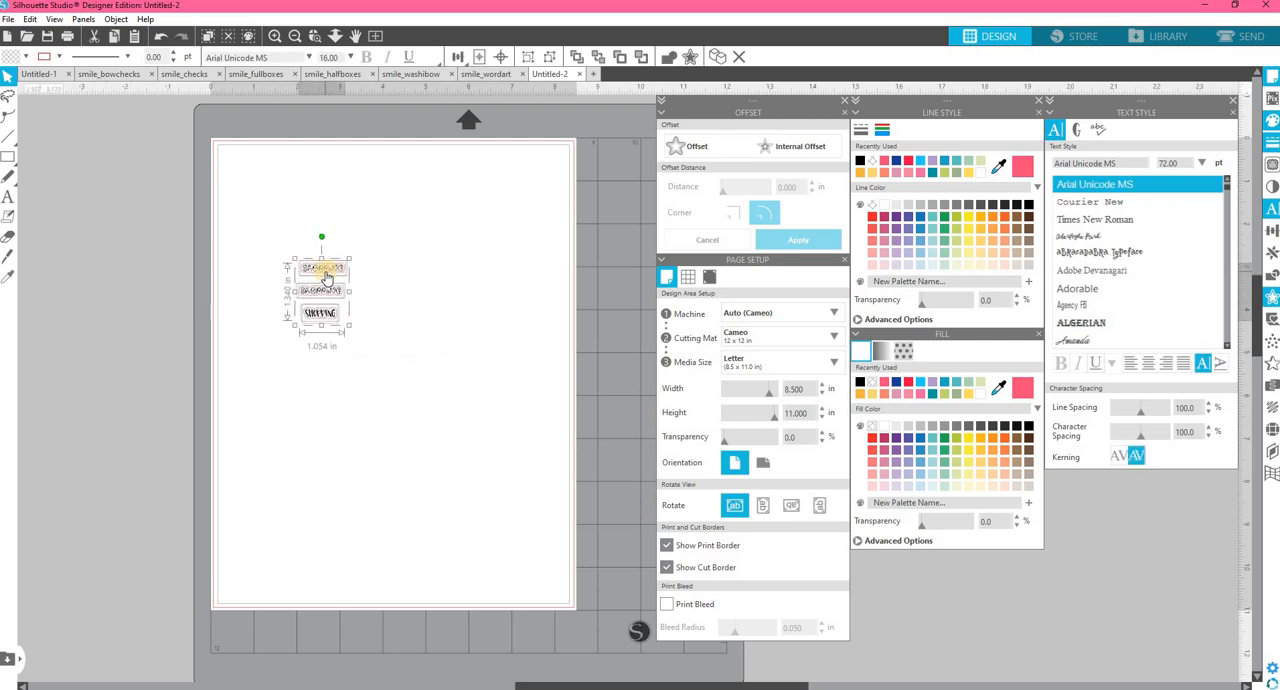
left_click(338, 416)
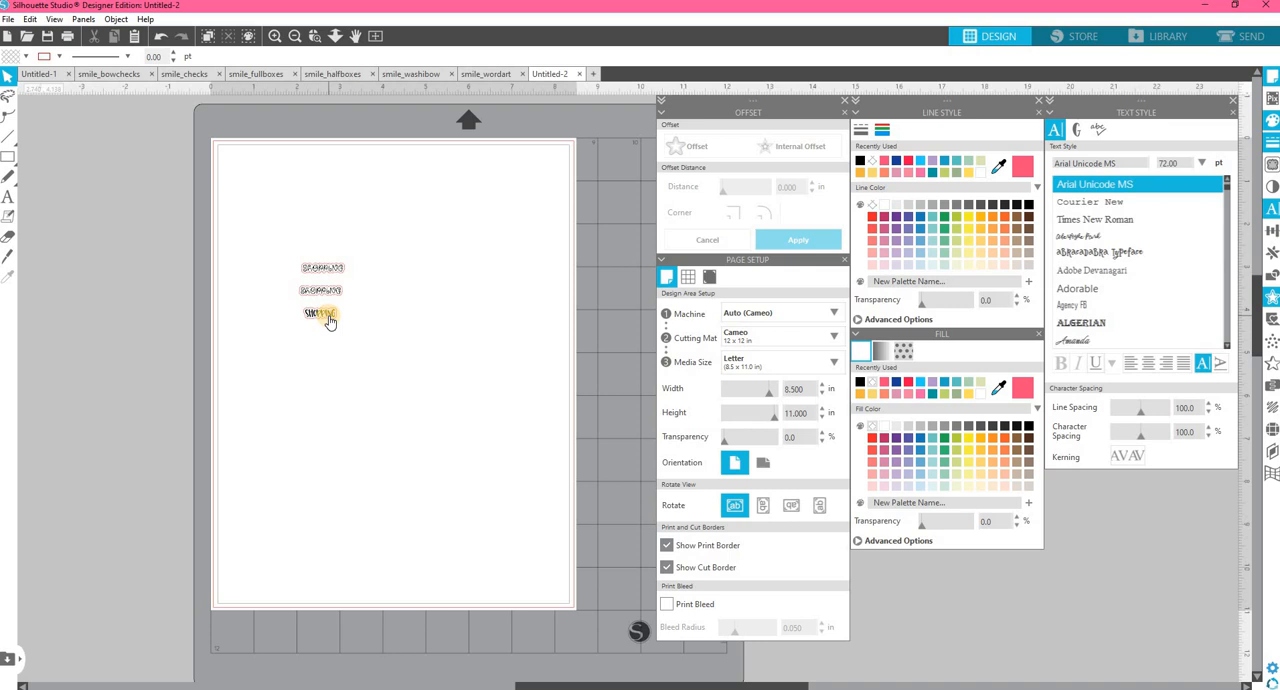
Duplicate the lowest "shopping" text, without its outline, five times in a diagonal row below the original.
left_click(330, 318)
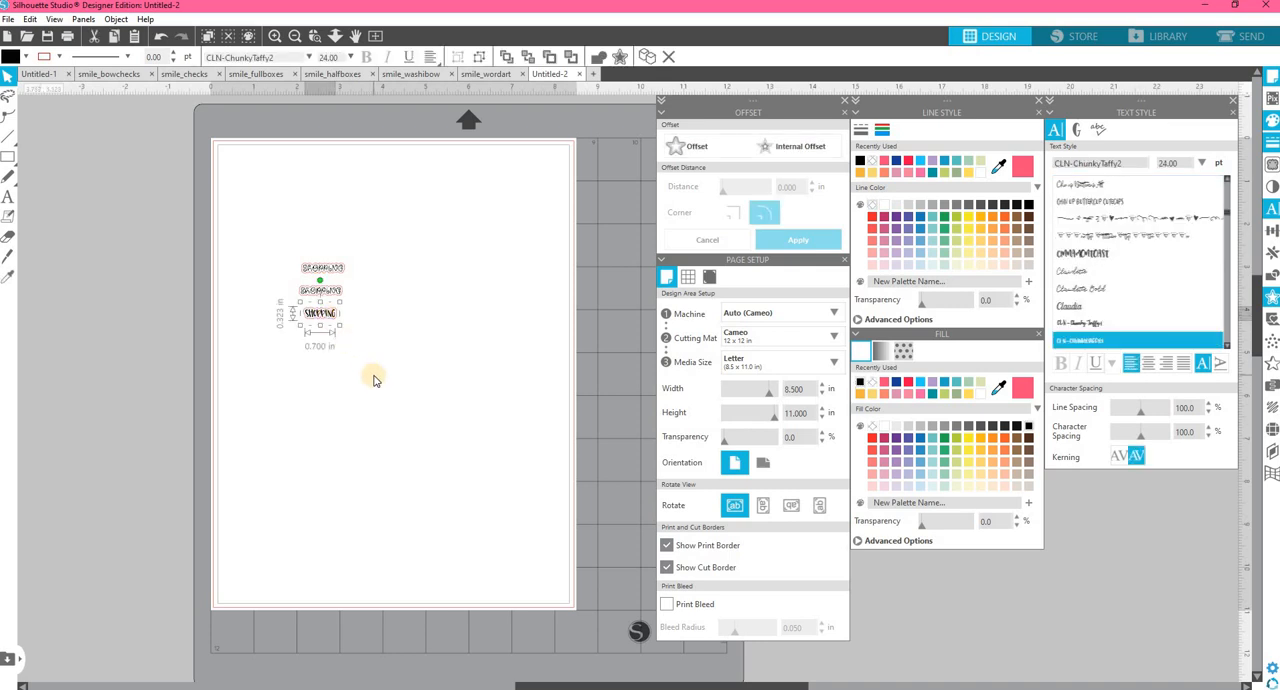
key("ctrl+d")
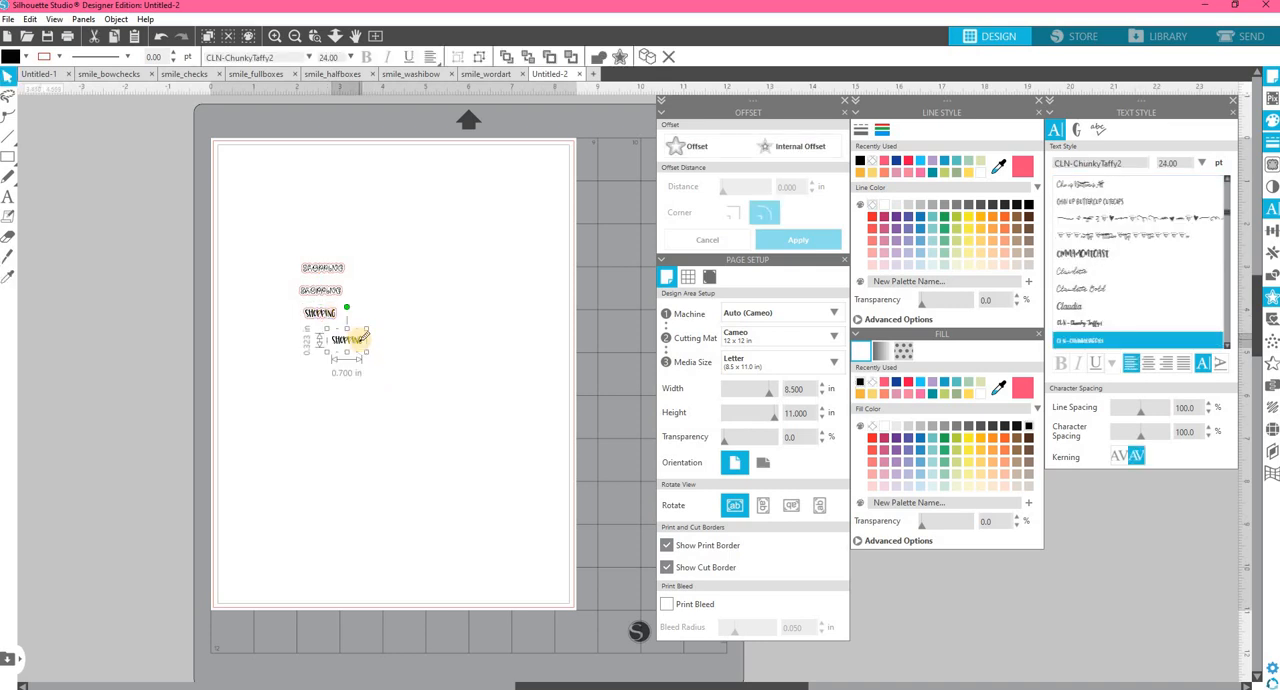
key("Delete")
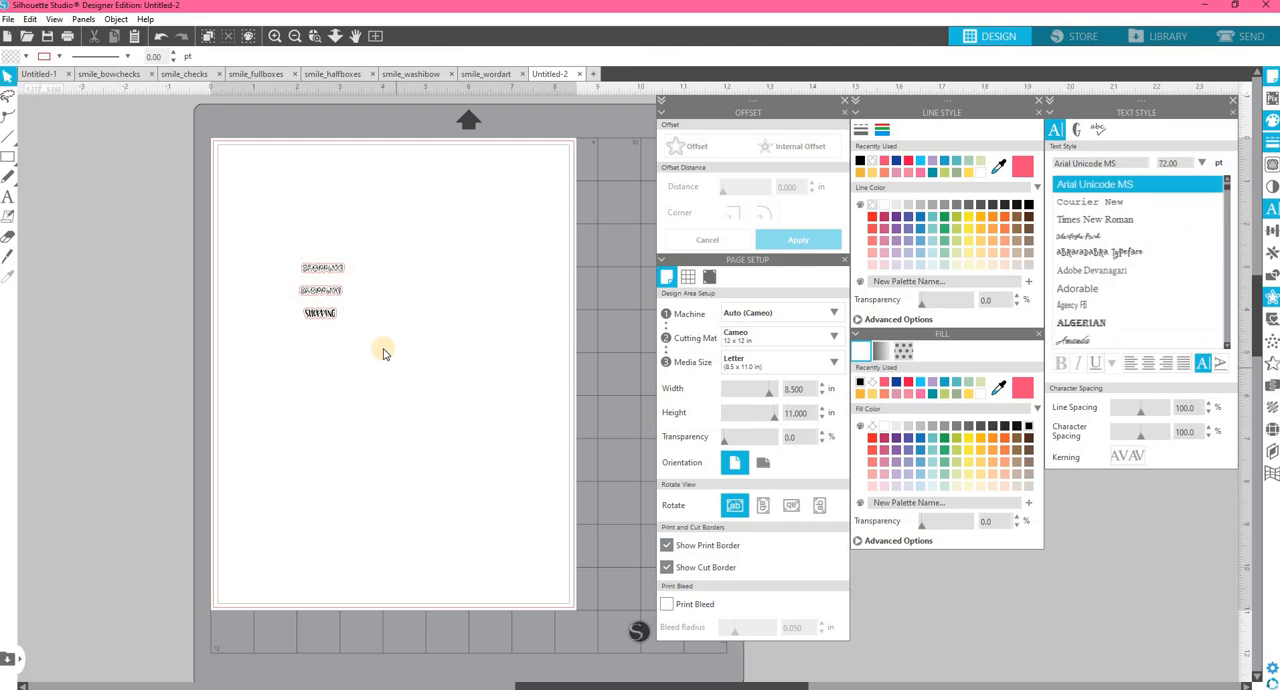
key("ctrl+z")
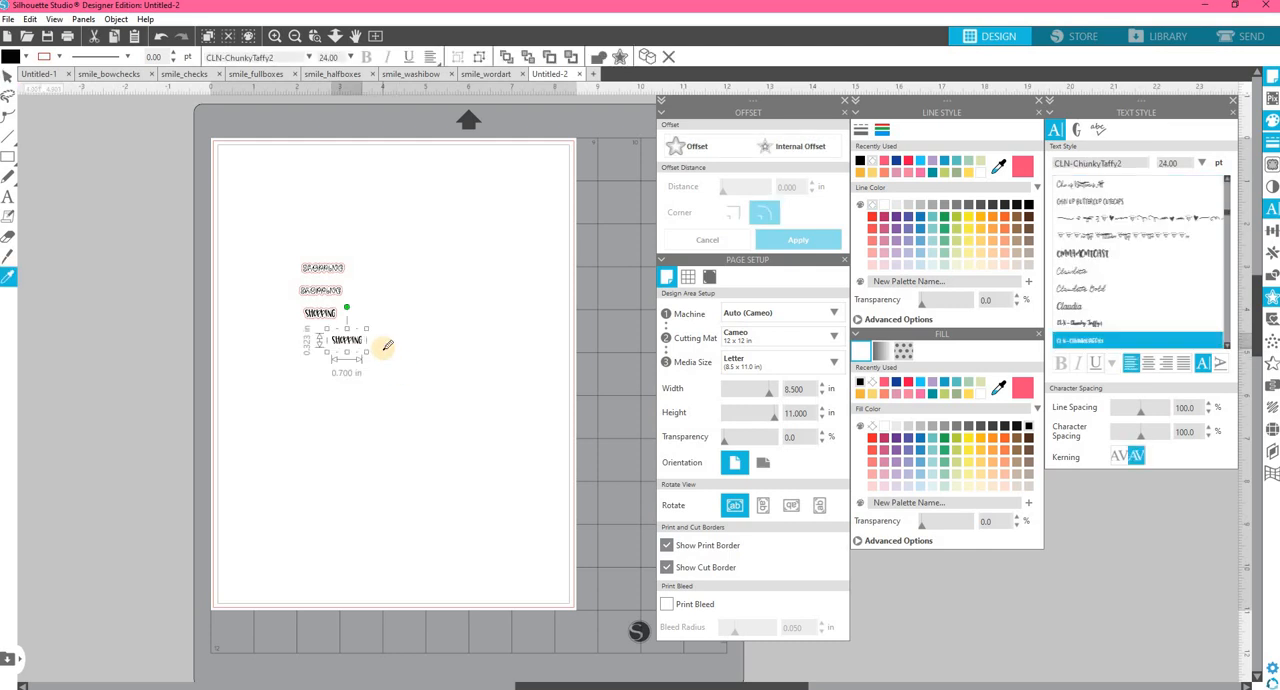
key("ctrl+d")
key("ctrl+d")
key("ctrl+d")
key("ctrl+d")
Replace the wording of the first duplicated "shopping" text with "To Do".
double_click(352, 341)
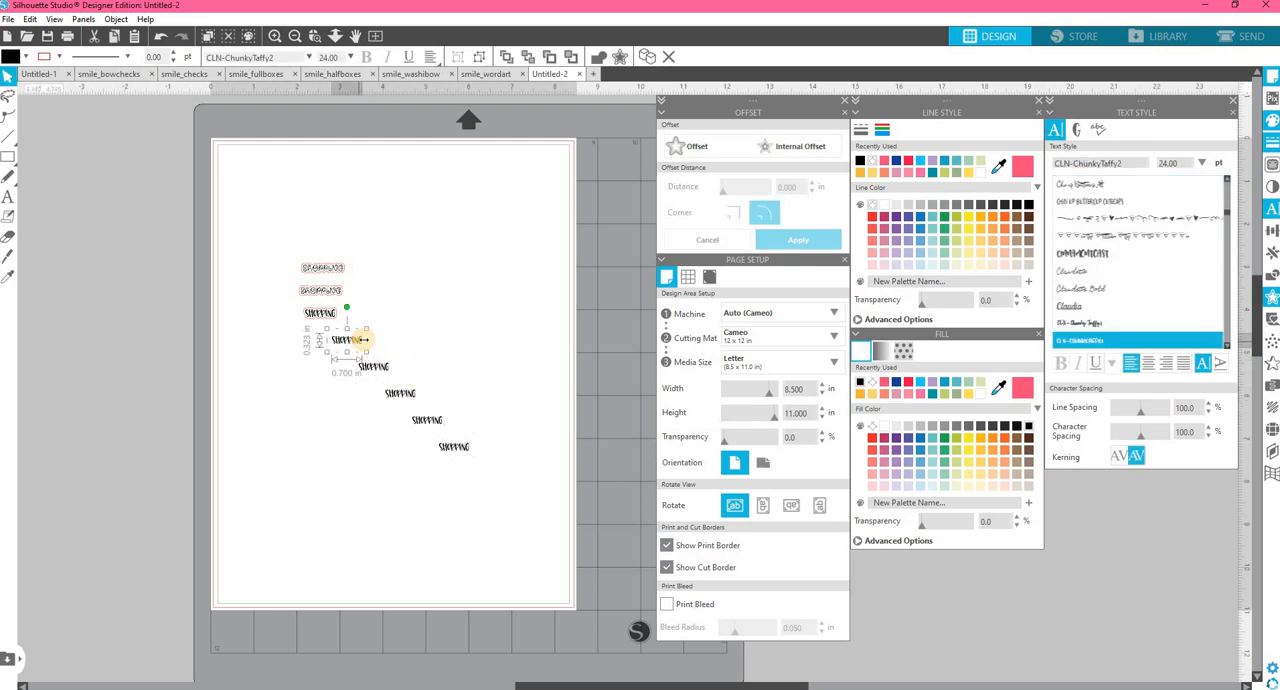
key("ctrl+a")
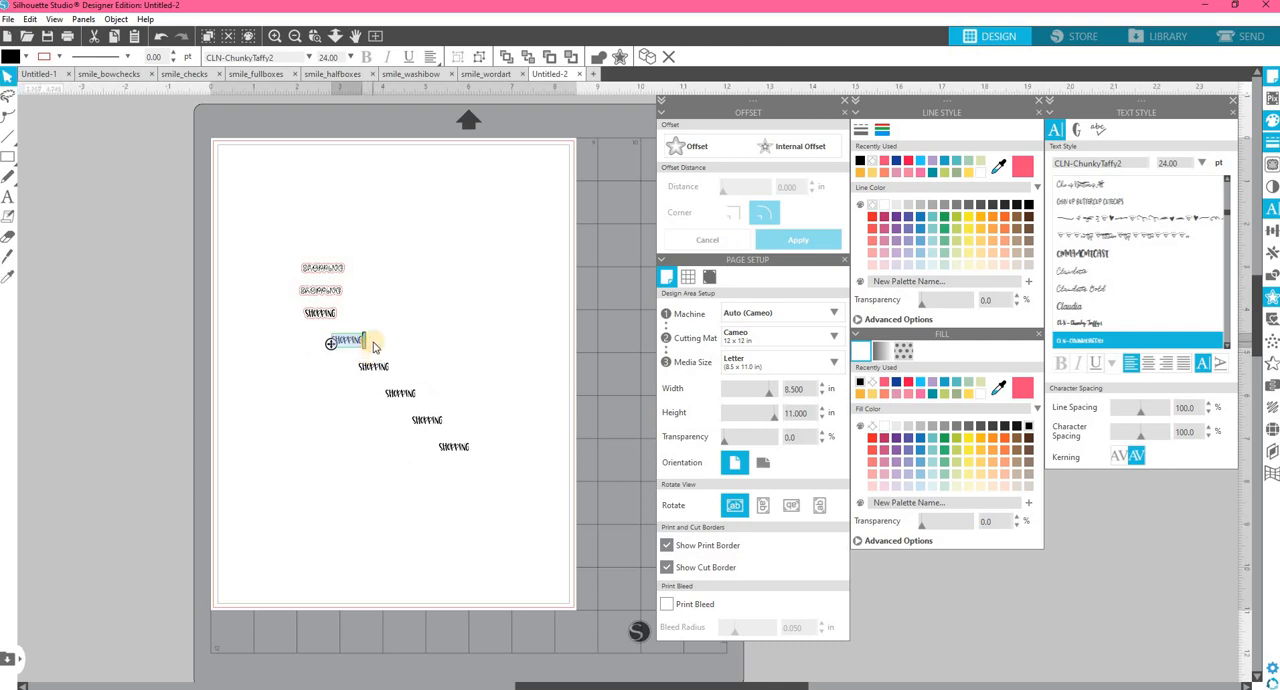
key("BackSpace")
left_click(373, 346)
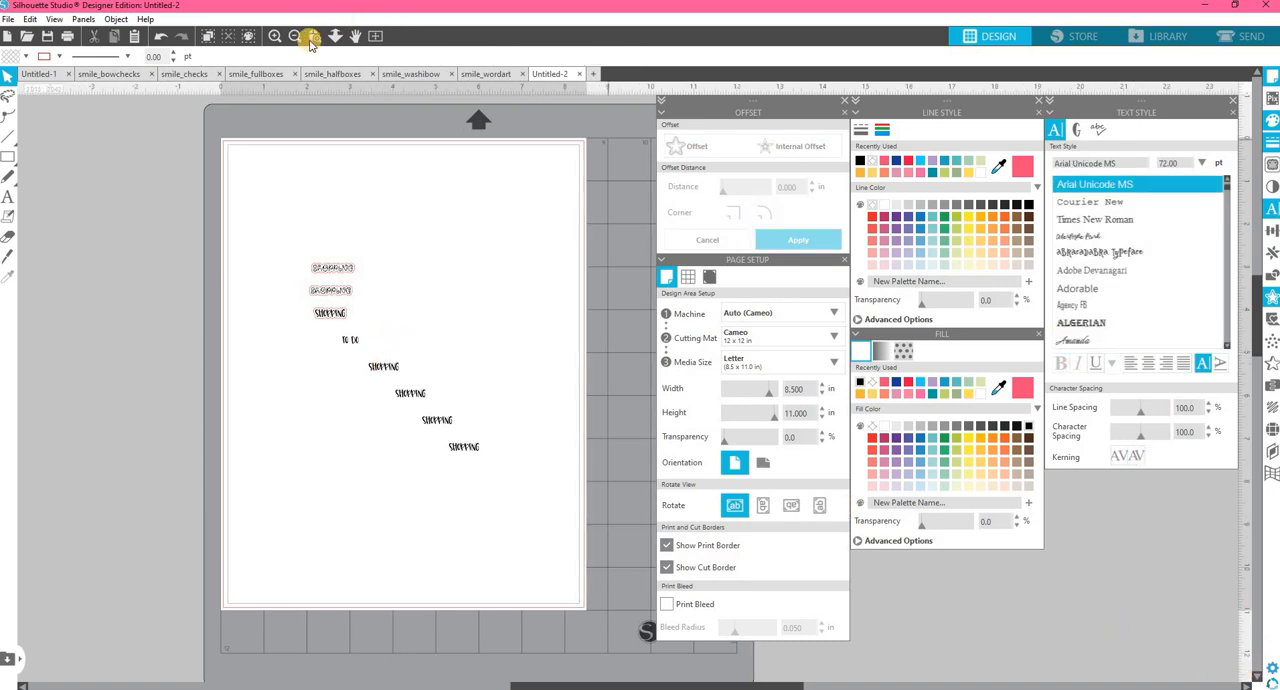
Replace the wording of the second duplicated "shopping" text, just below "To Do", with "TEST".
left_click(275, 36)
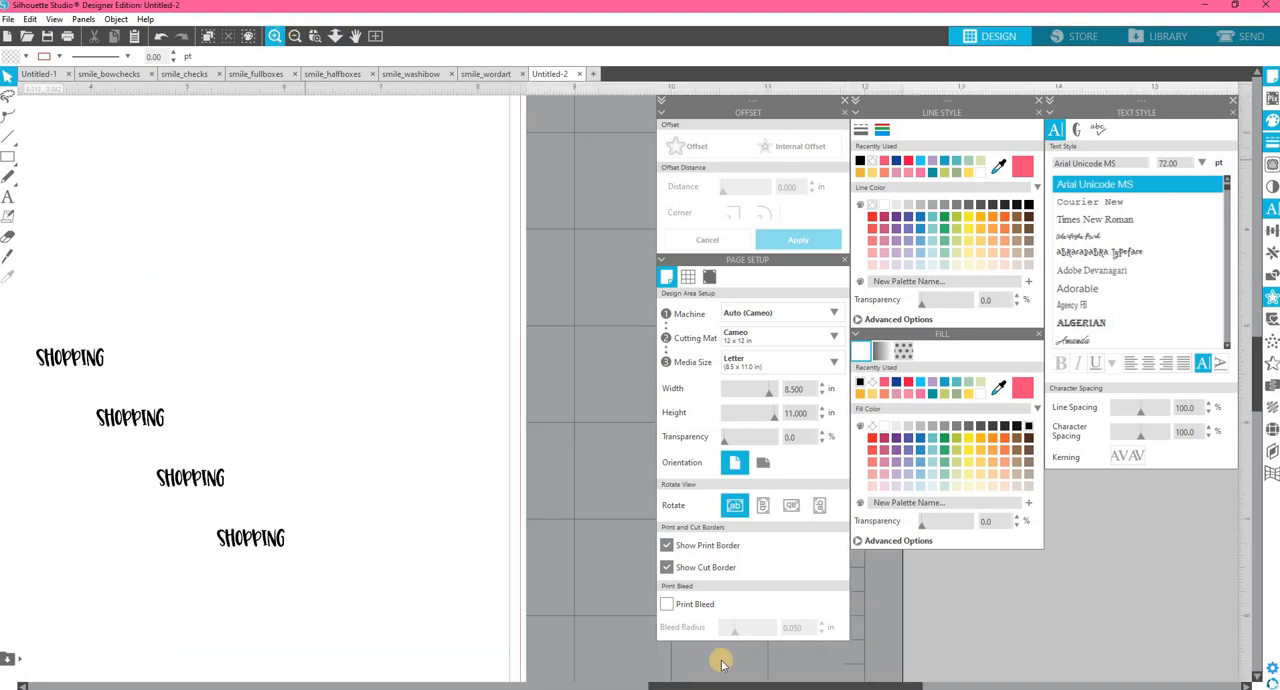
left_click_drag(775, 686, 706, 679)
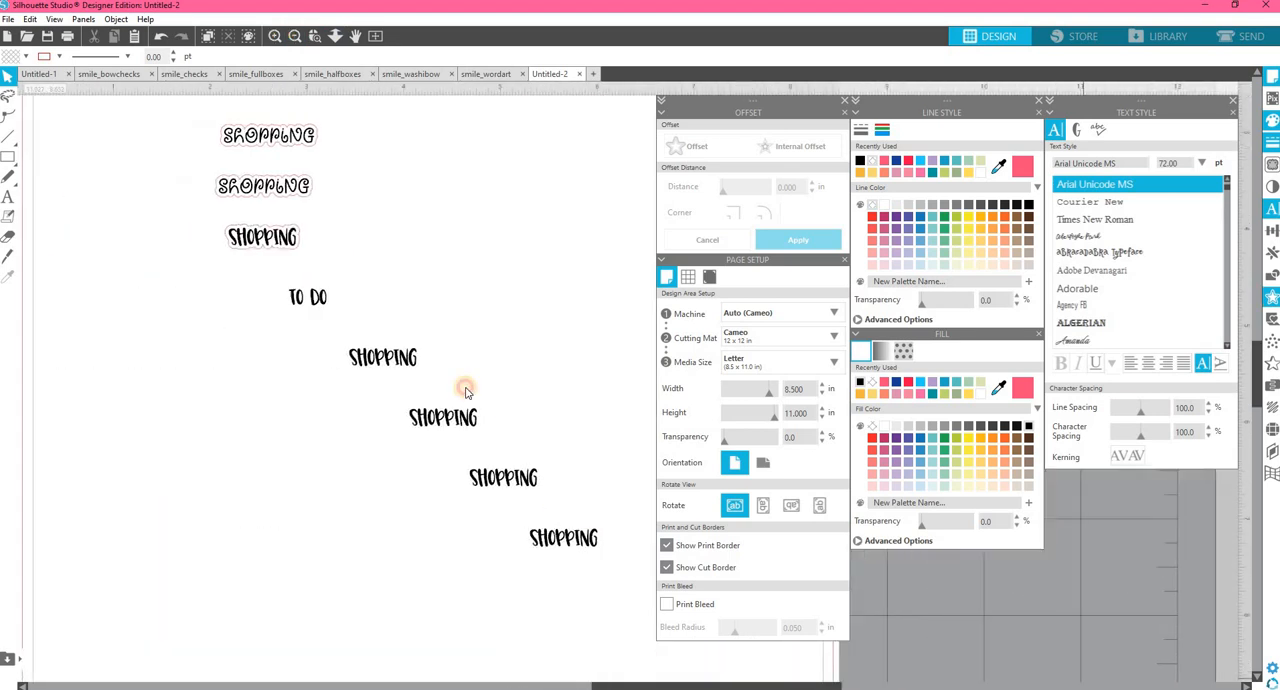
left_click(418, 362)
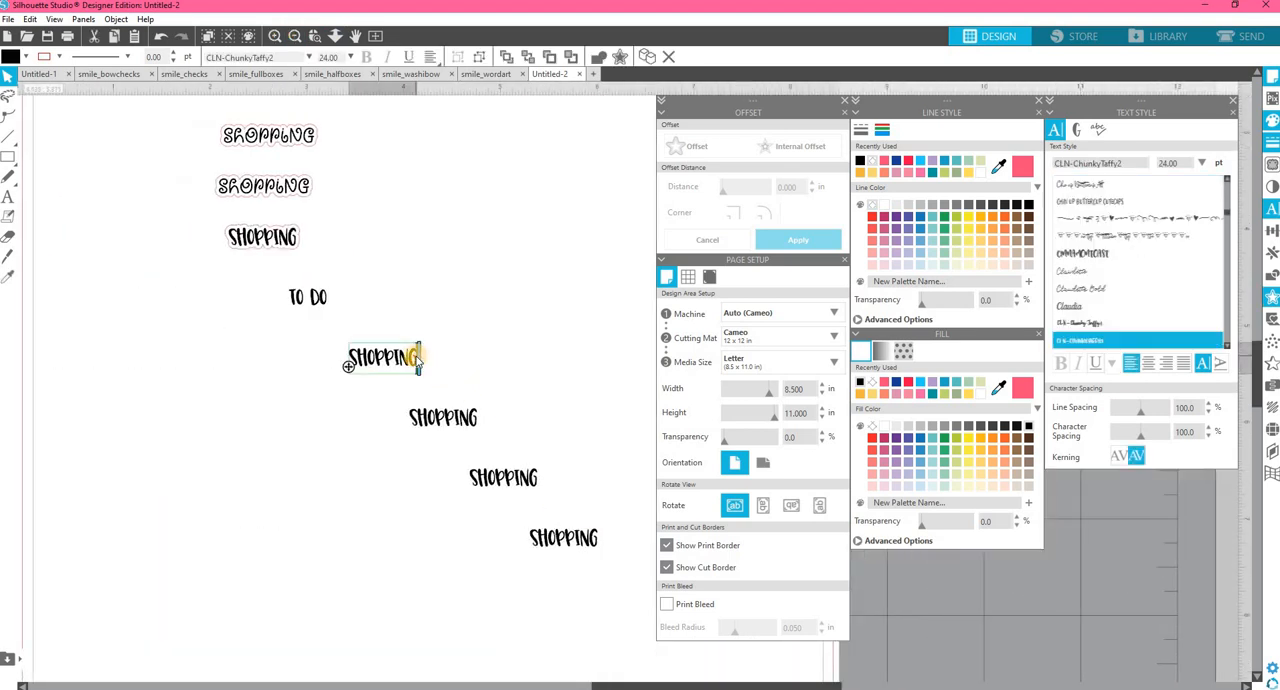
double_click(418, 362)
key("ctrl+a")
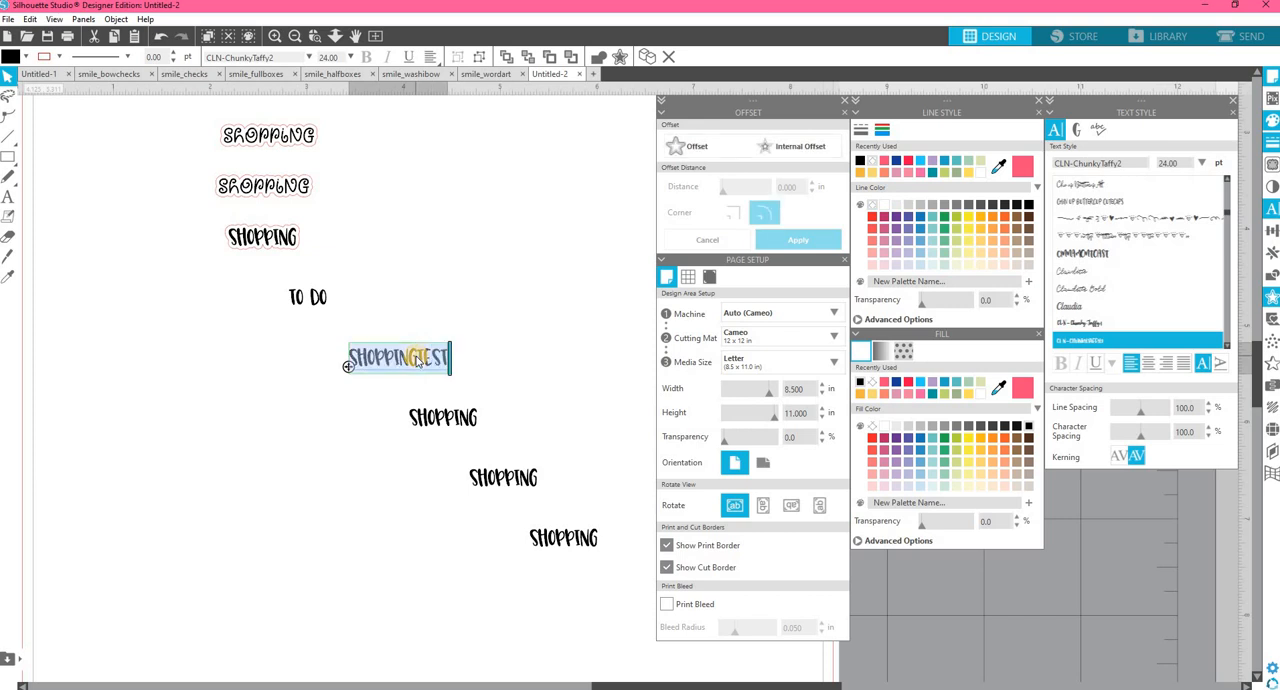
key("BackSpace")
type("TEST")
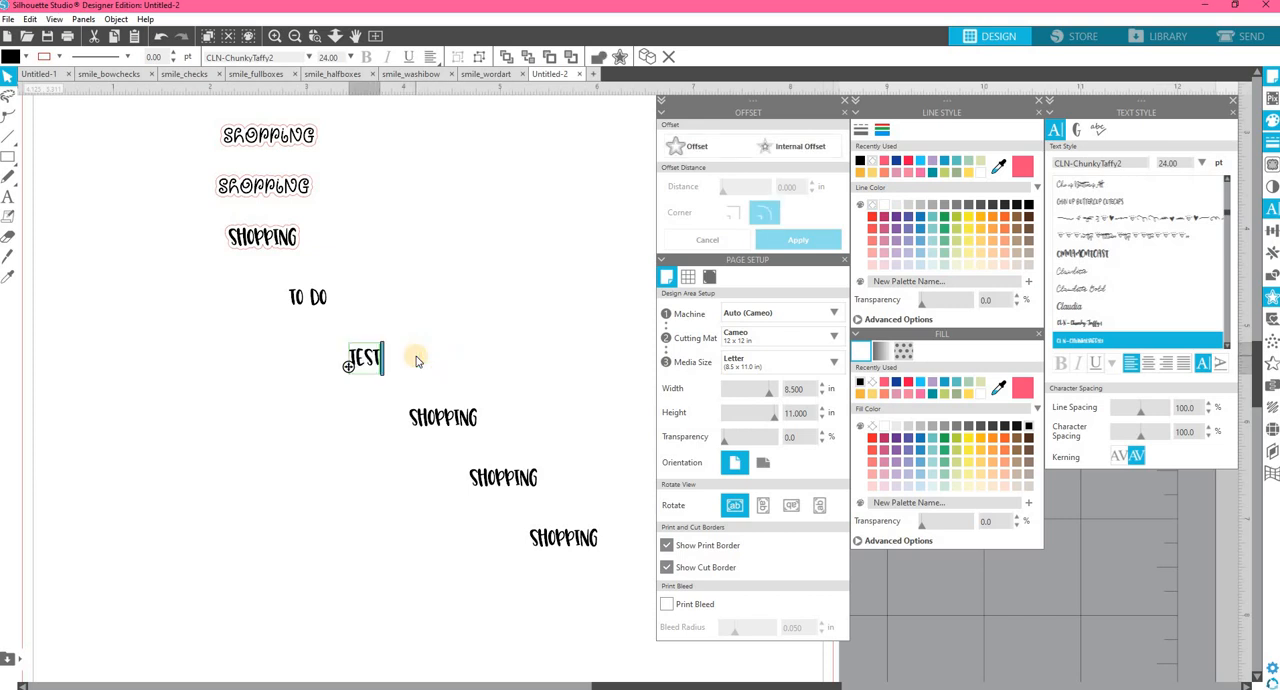
Replace the wording of the third duplicated text, below "TEST", with "Shopping List".
double_click(459, 415)
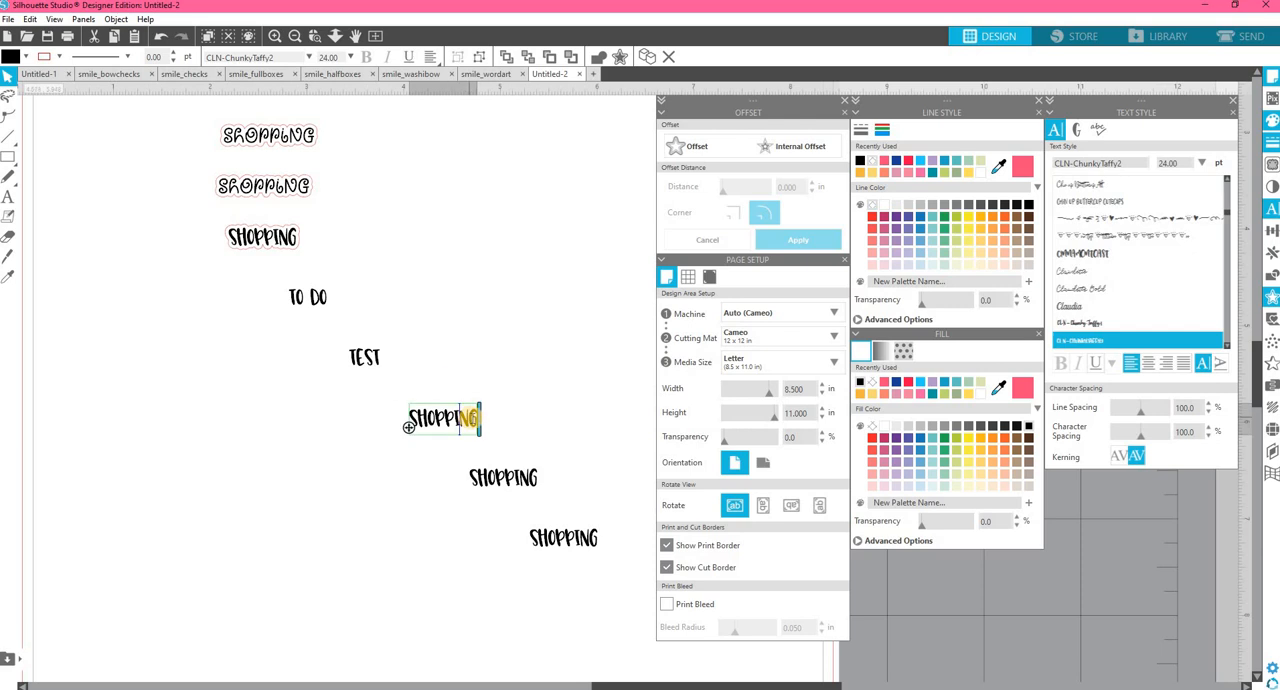
left_click_drag(473, 424, 408, 420)
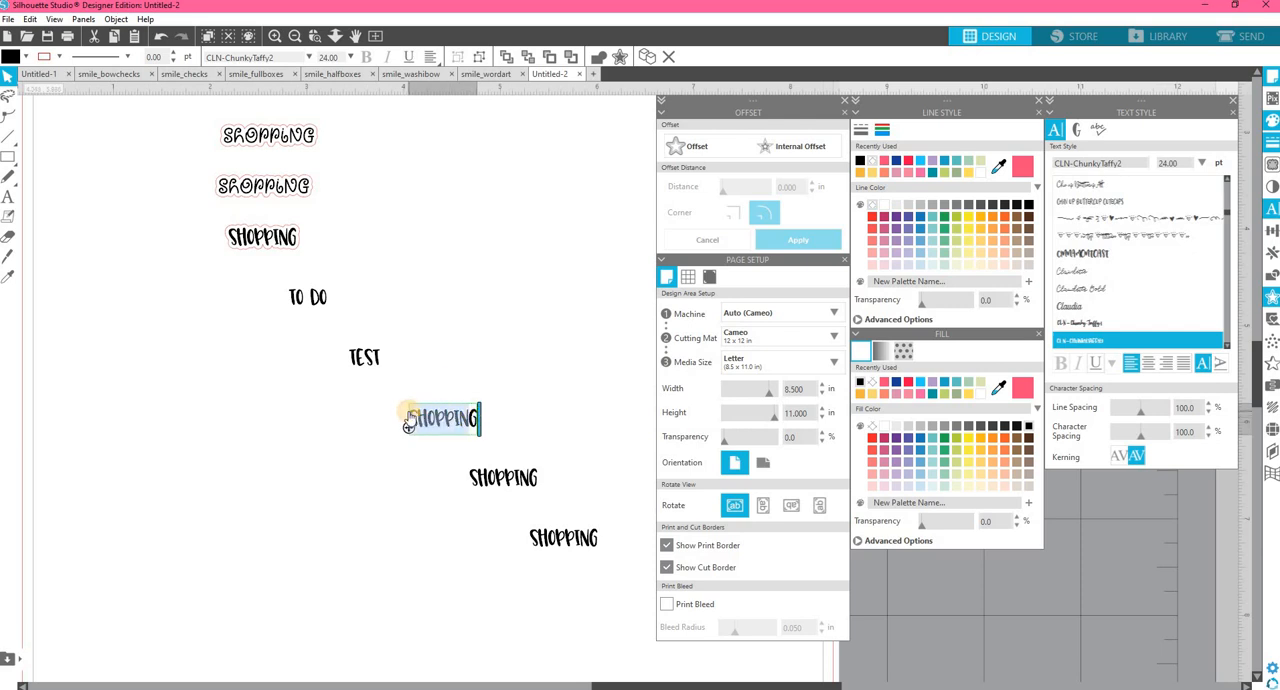
type("Shop")
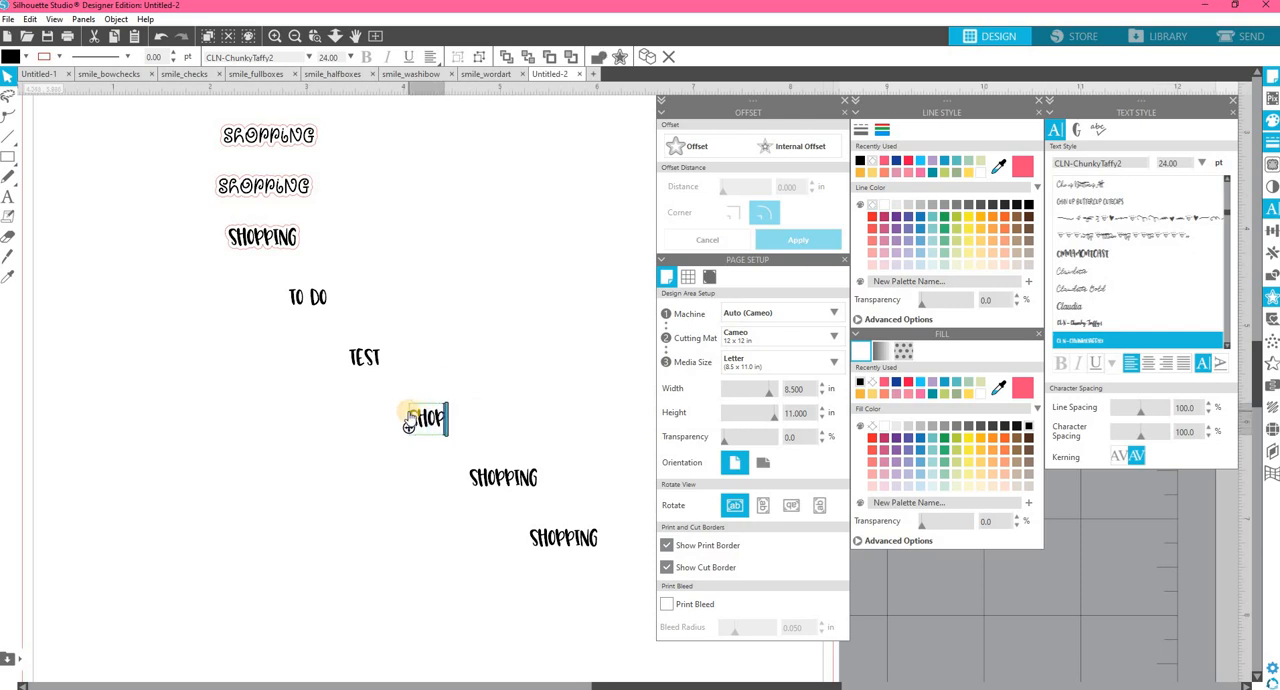
type("ping List")
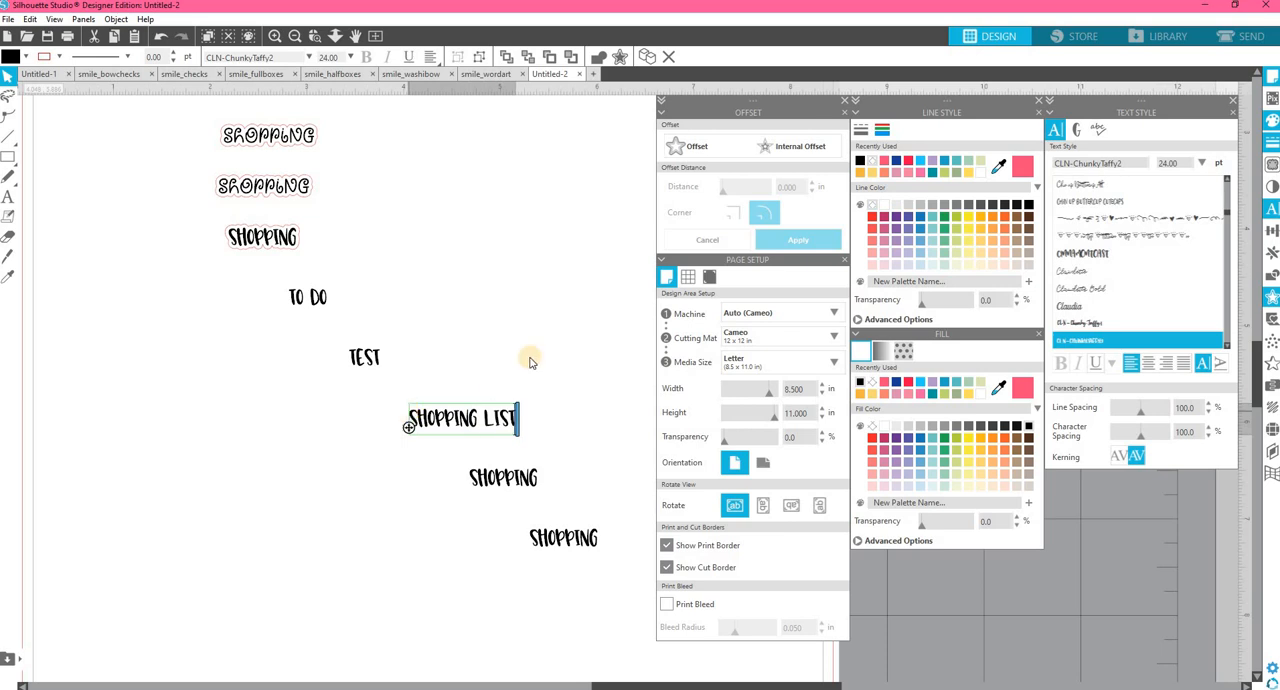
left_click(530, 365)
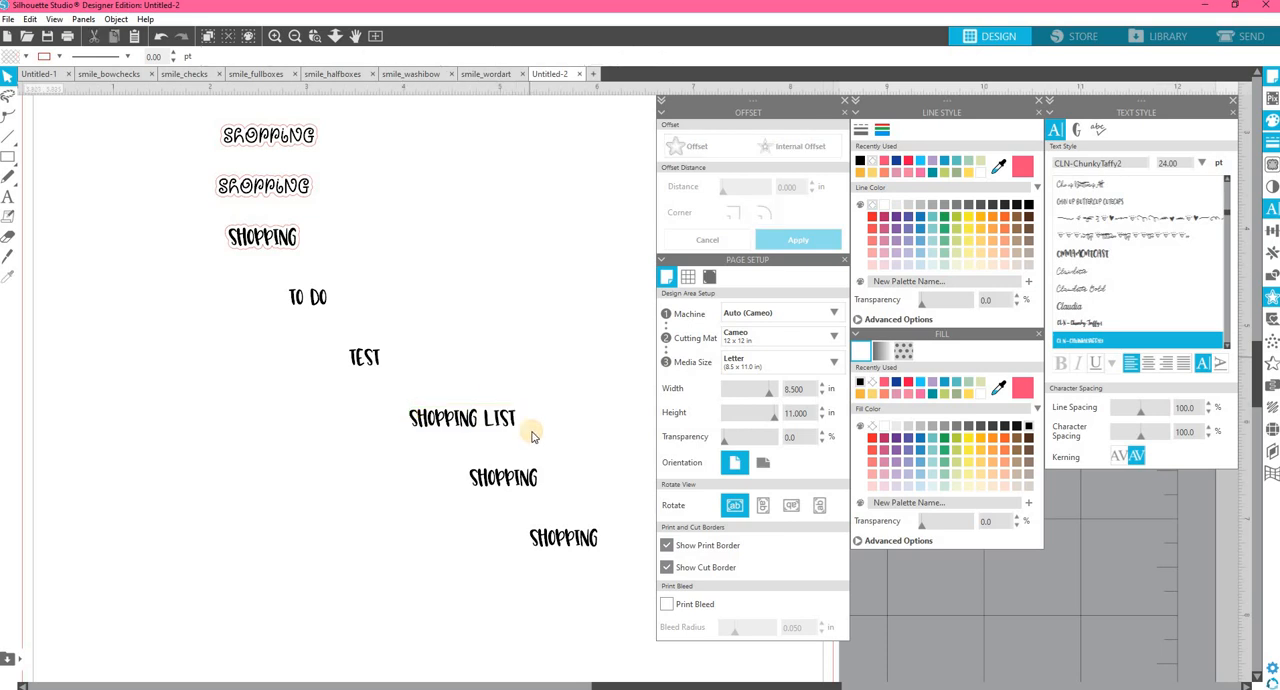
Change the fourth duplicated "shopping" text to the CLN-TotallyReally font and move it below and left of "Shopping List".
left_click(520, 483)
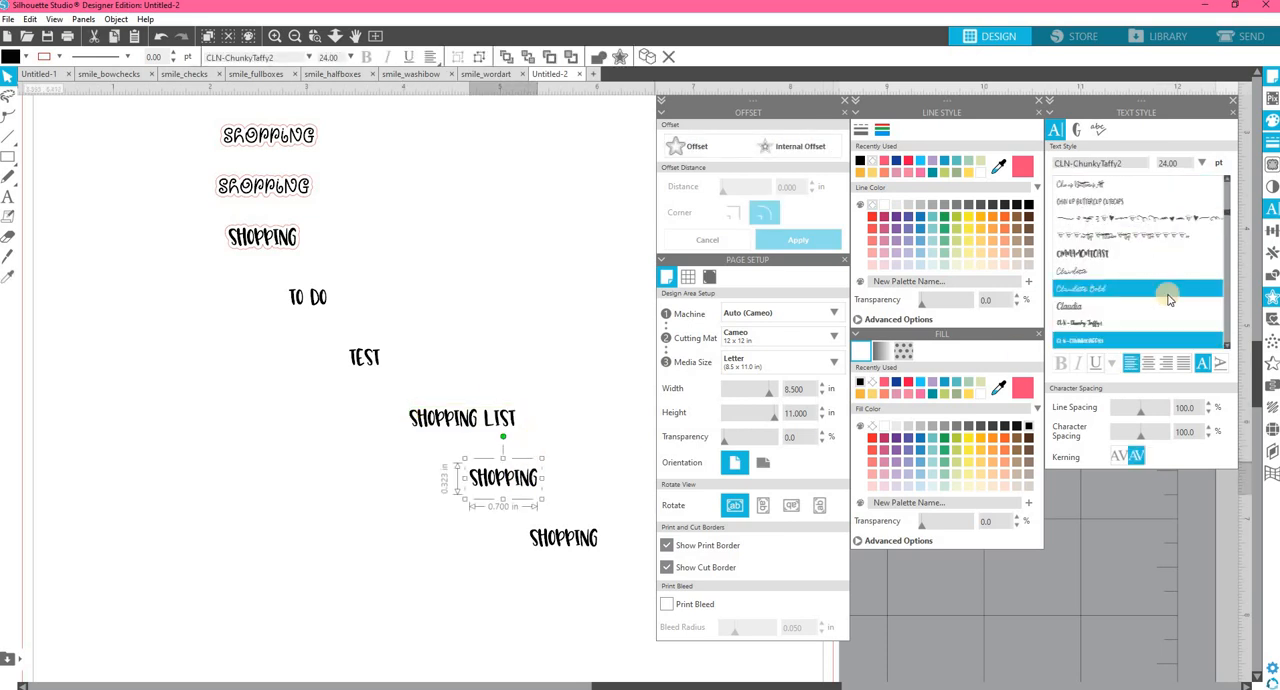
scroll(1143, 300, "down", 2)
left_click(1137, 295)
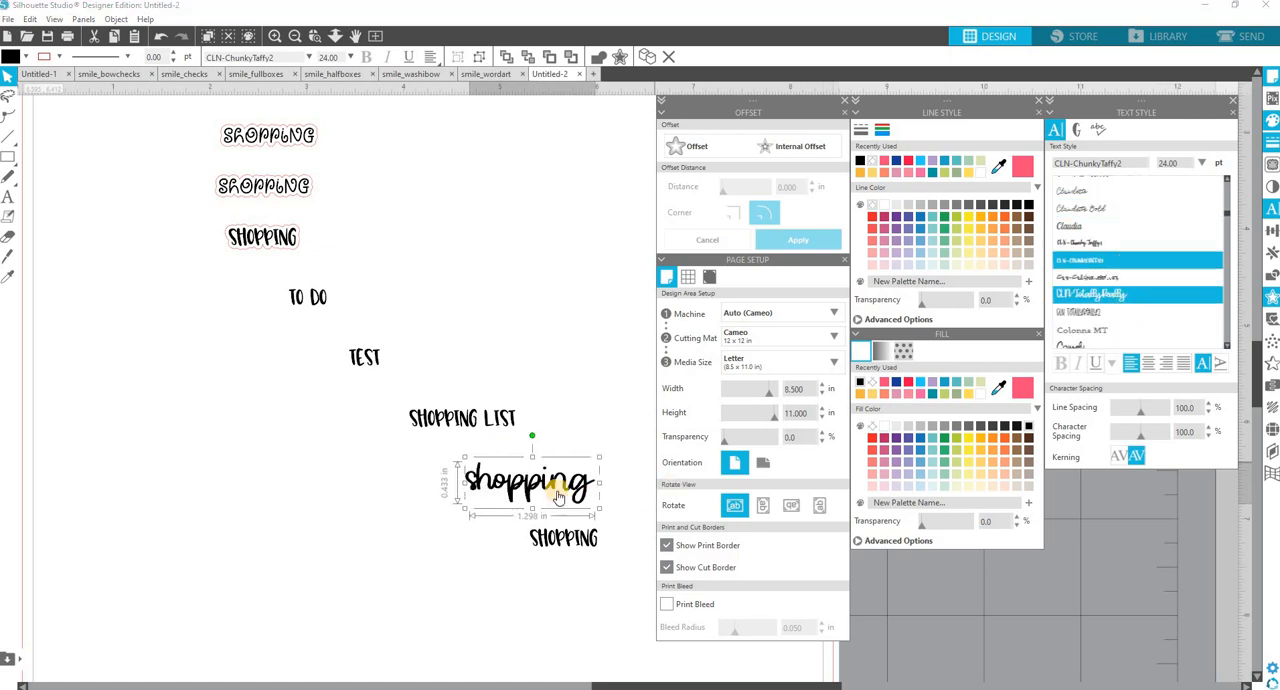
left_click_drag(558, 497, 367, 497)
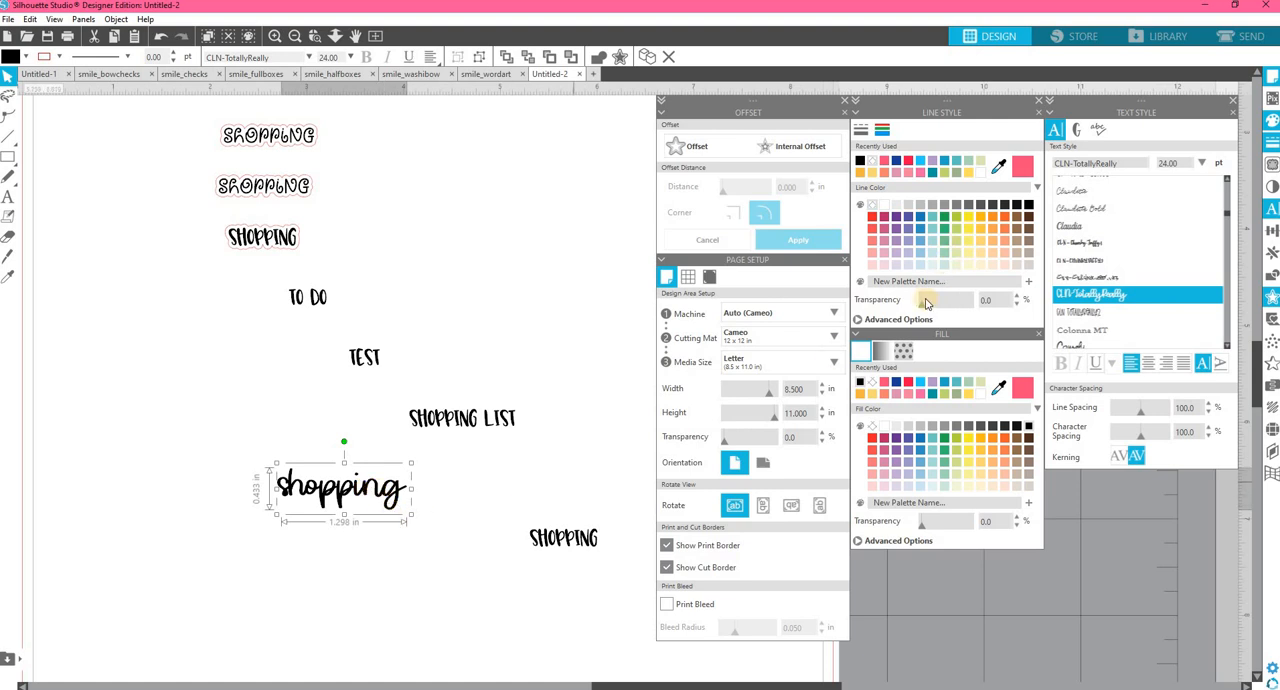
Reduce the script "shopping" text to a font size of 16 pt and compare it beside "Shopping List".
left_click(1200, 166)
left_click(1168, 228)
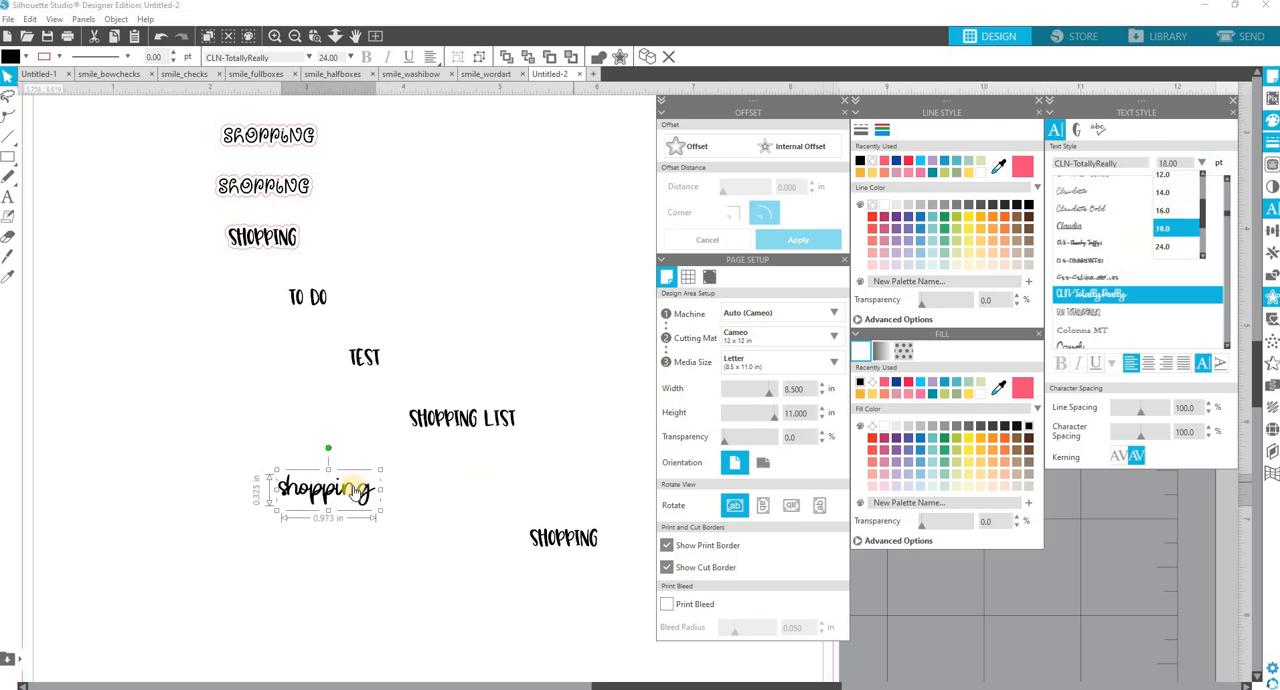
left_click_drag(360, 500, 389, 428)
left_click(1201, 166)
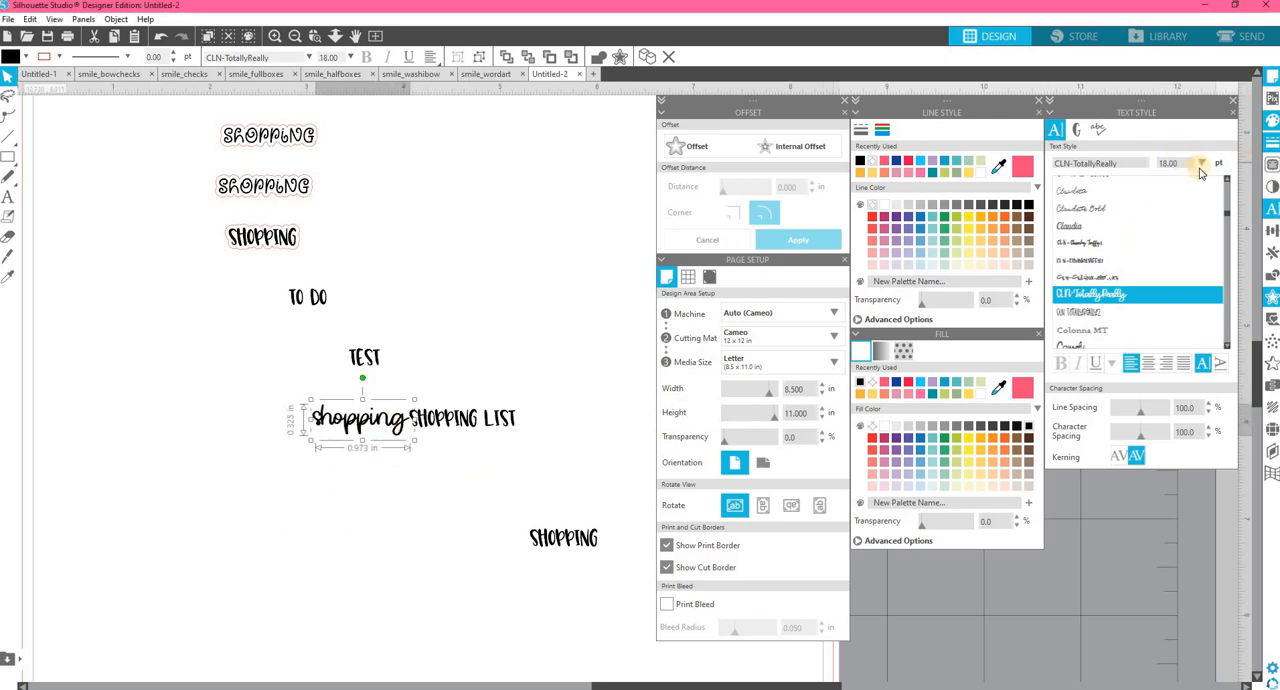
left_click(1163, 212)
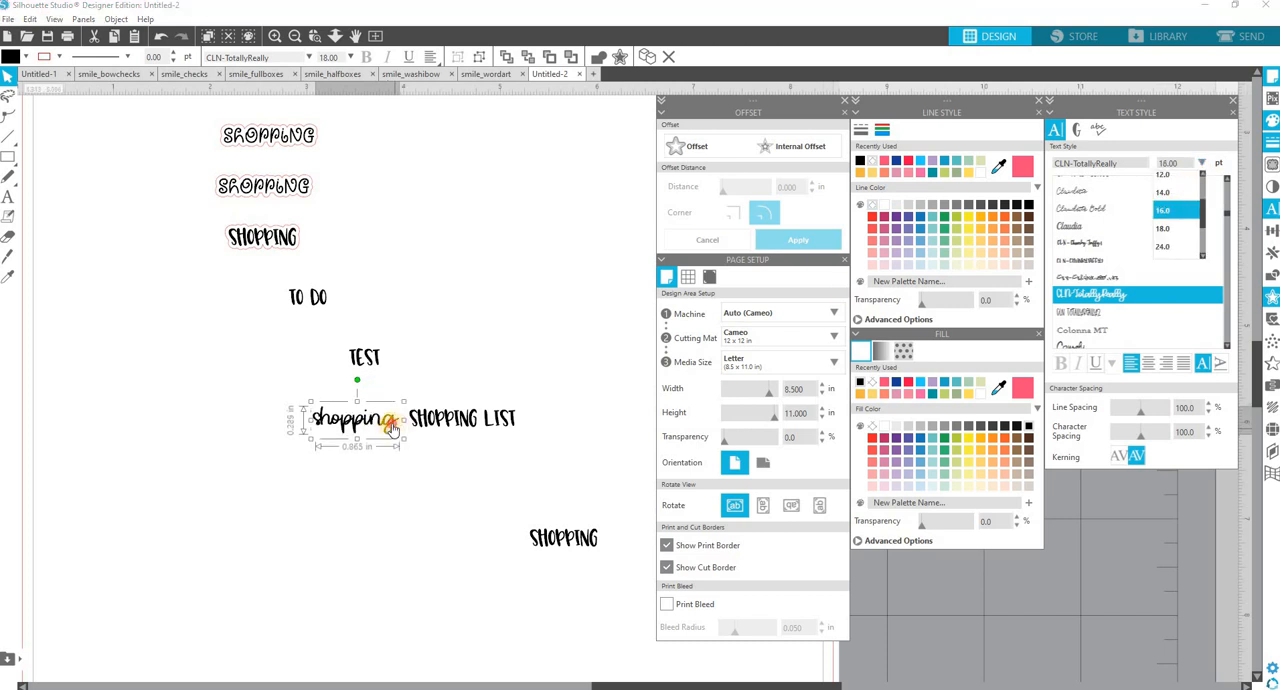
Rearrange the duplicated texts into a compact group around "Shopping List", clear of the three outlined stickers and without overlaps.
left_click(508, 426)
left_click_drag(508, 426, 419, 506)
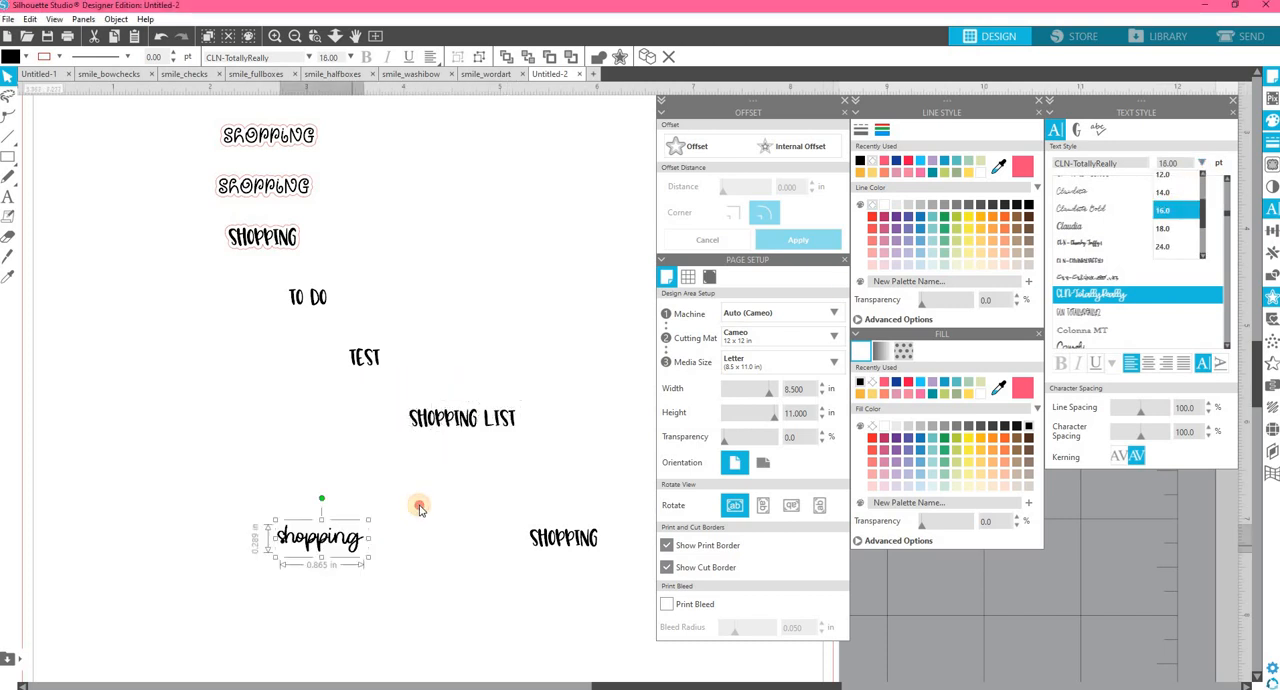
left_click_drag(345, 352, 261, 404)
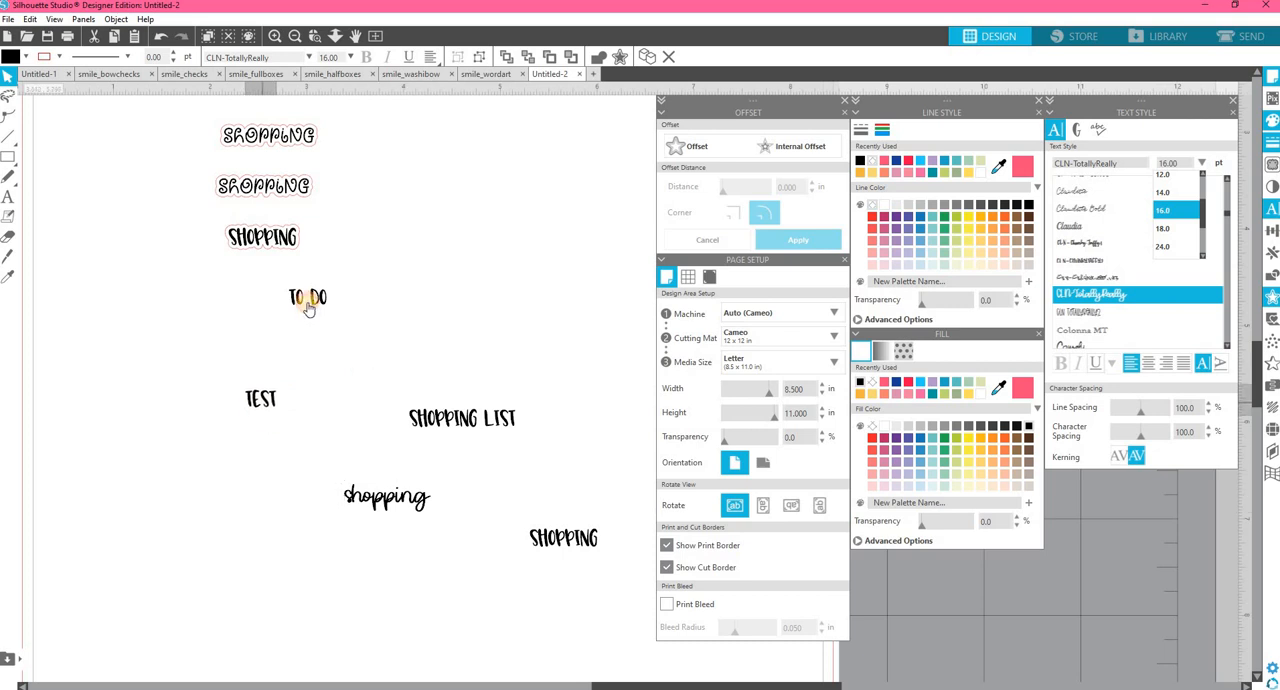
left_click_drag(340, 366, 366, 406)
left_click_drag(586, 540, 543, 471)
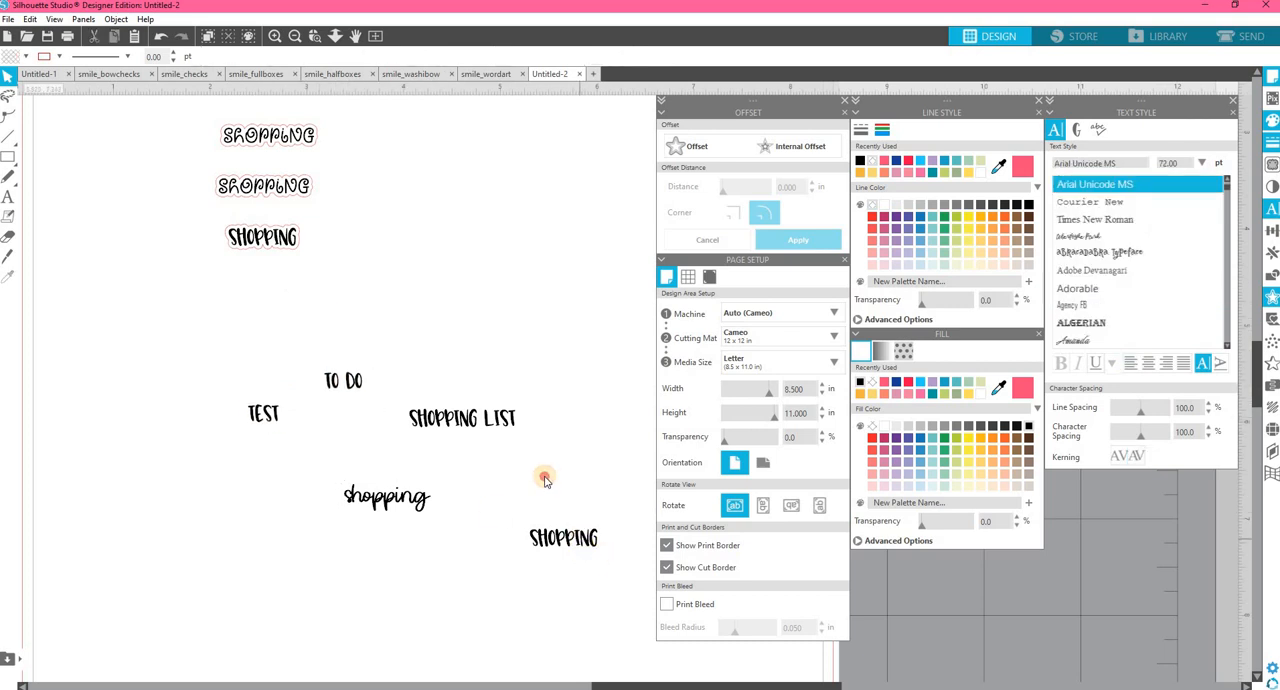
Select all five new texts together and start an offset around them.
left_click_drag(619, 575, 163, 315)
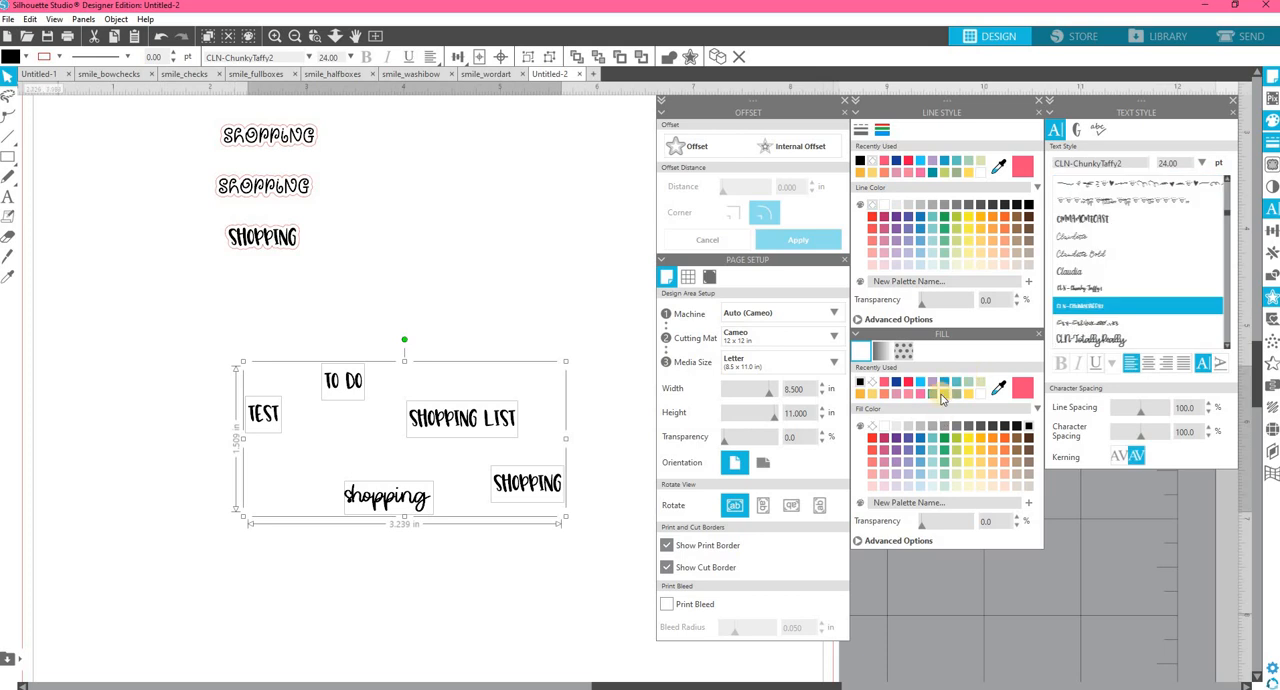
left_click(688, 150)
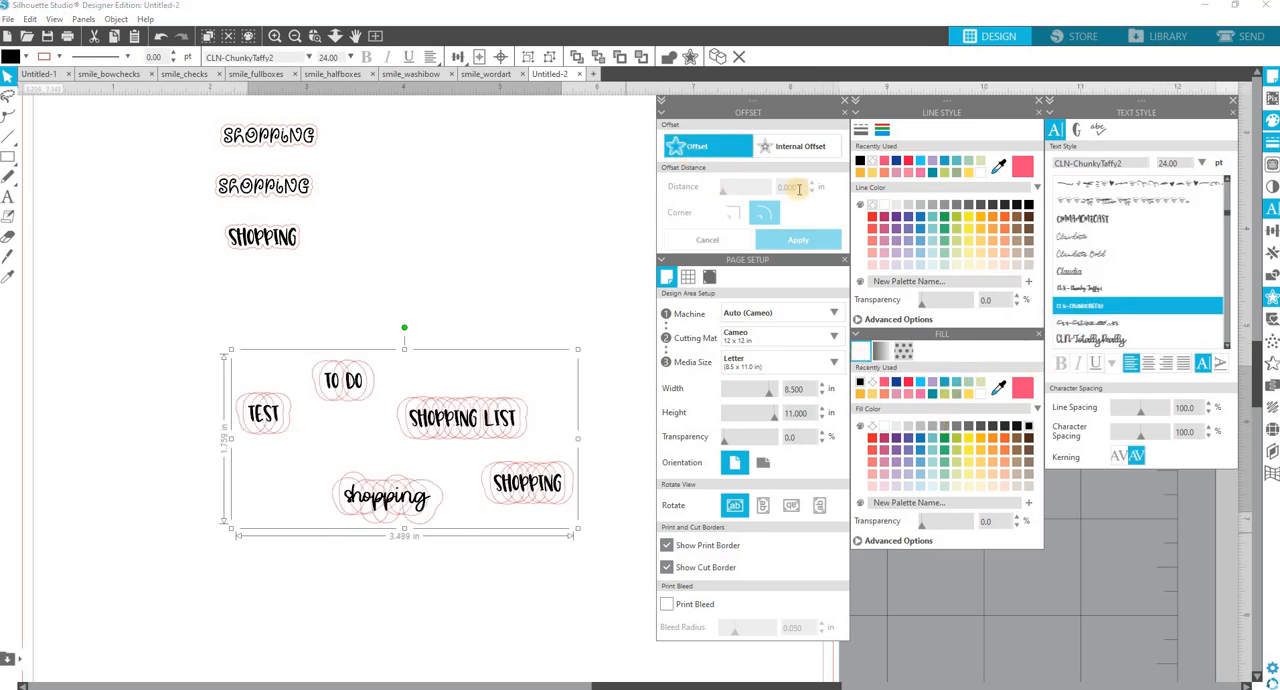
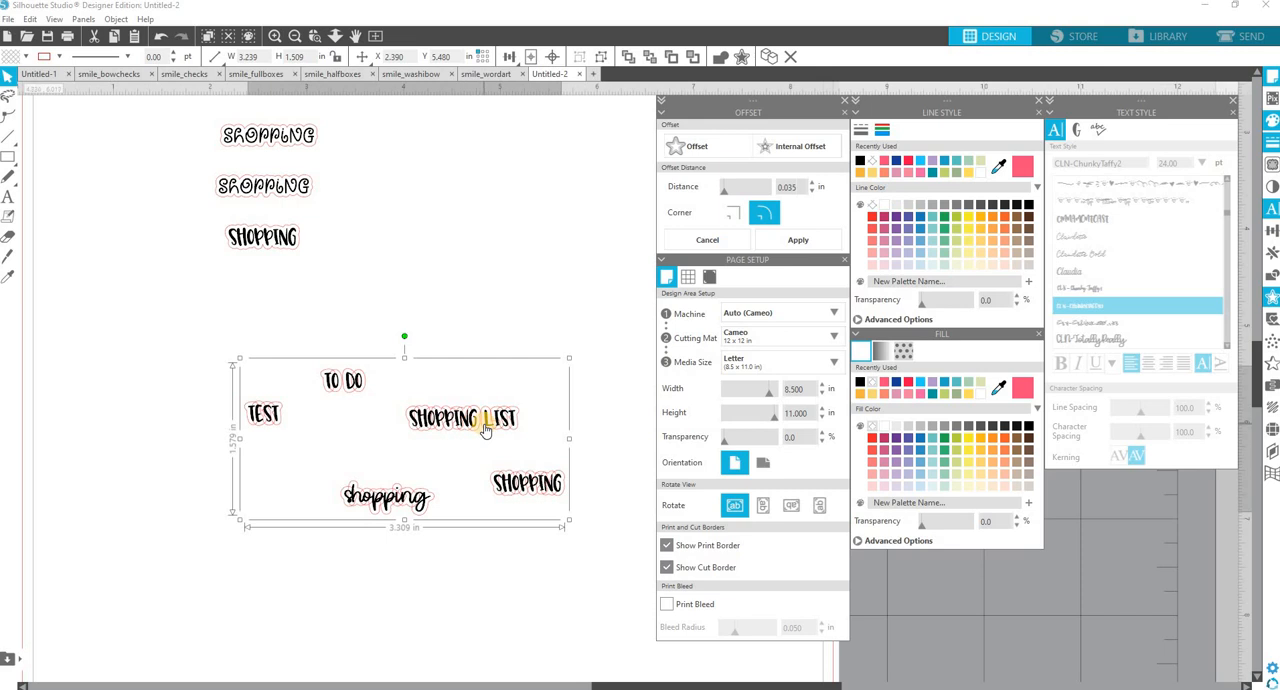
Apply the 0.035 in rounded-corner offset to the five selected texts and deselect them.
left_click(800, 241)
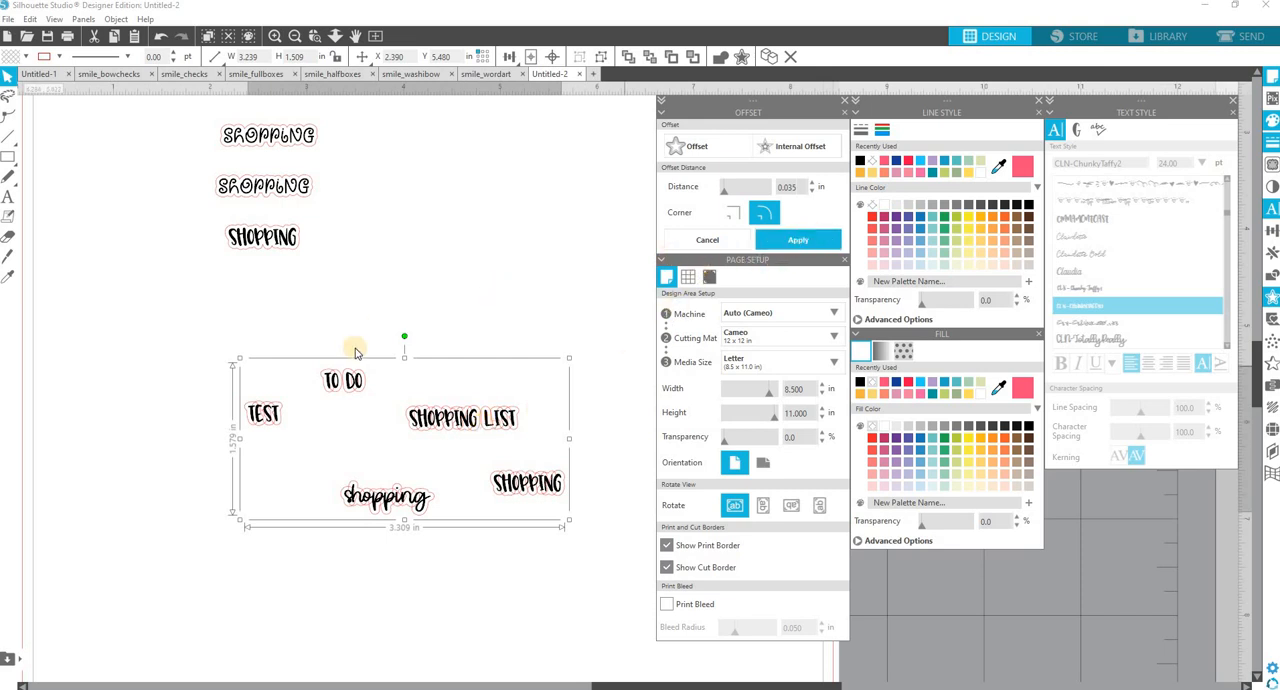
left_click(493, 574)
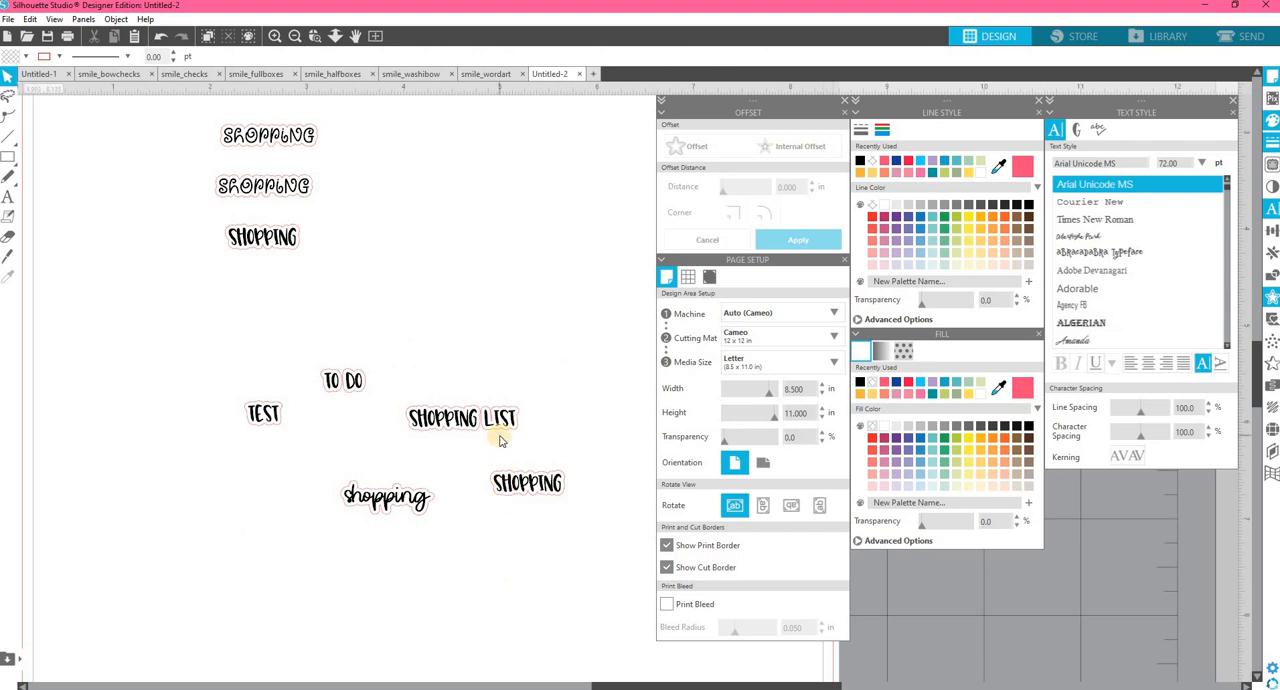
Separate the offset outlines from the "To Do" and "Shopping List" texts and delete those outlines.
left_click_drag(343, 391, 343, 420)
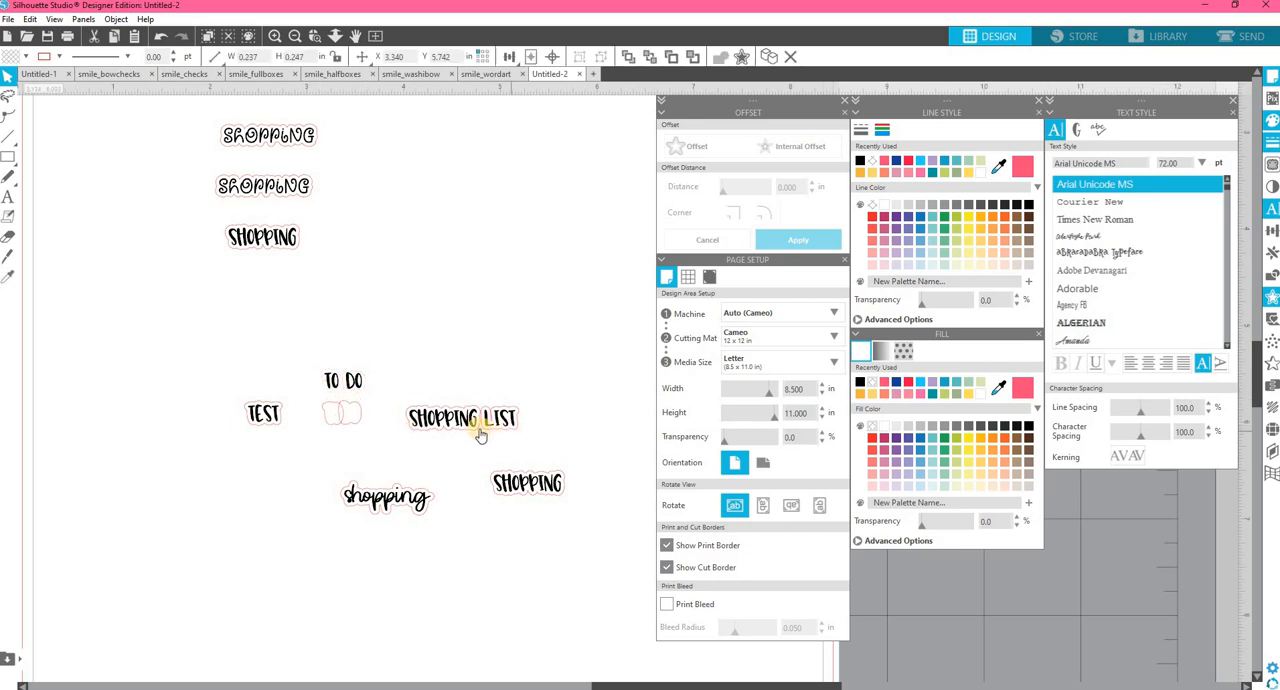
left_click_drag(420, 417, 336, 442)
left_click(461, 381)
key("ctrl+z")
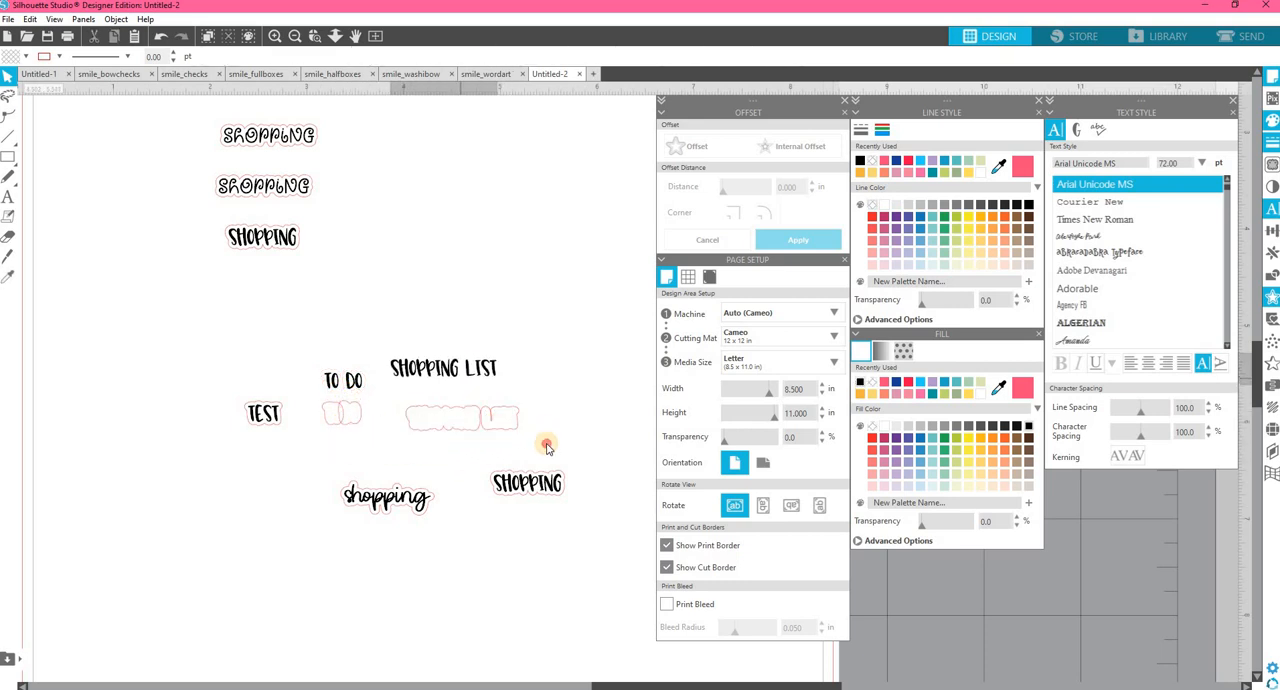
left_click_drag(543, 437, 277, 391)
key("Delete")
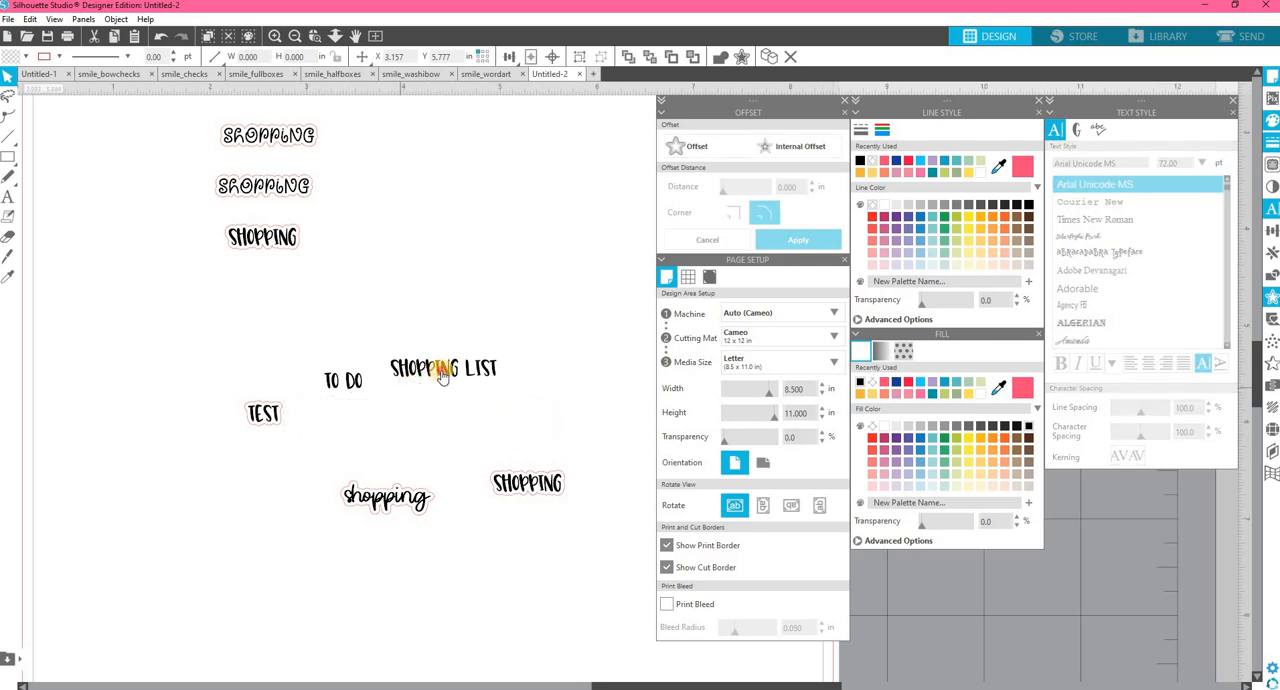
Try tightening the character spacing of "Shopping List" to 80%, then restore it to 100%.
left_click(443, 369)
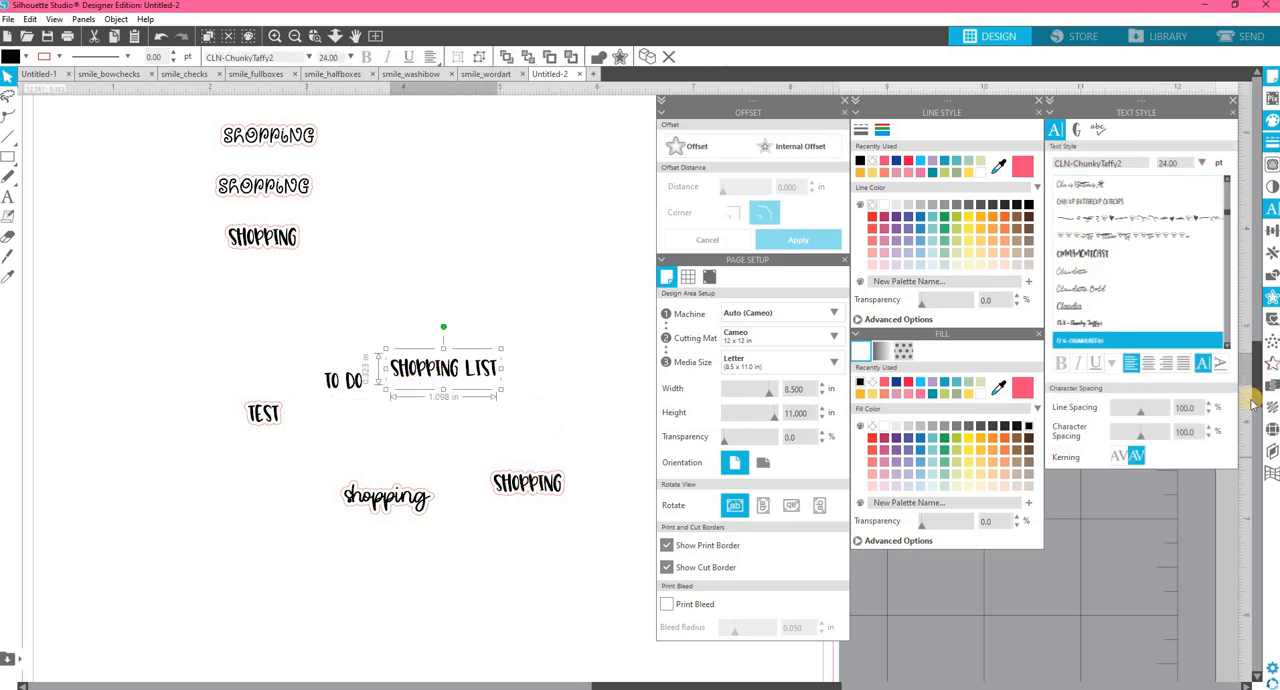
left_click(1209, 437)
left_click(1209, 437)
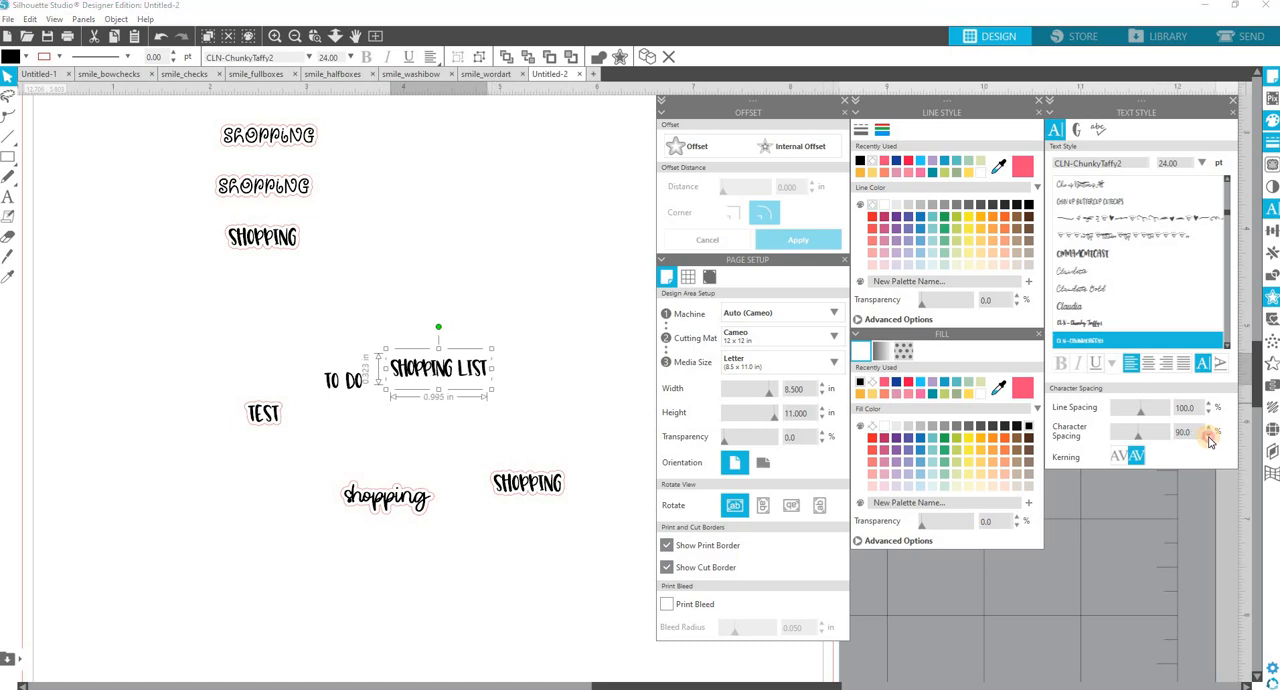
left_click(1209, 437)
left_click(1209, 437)
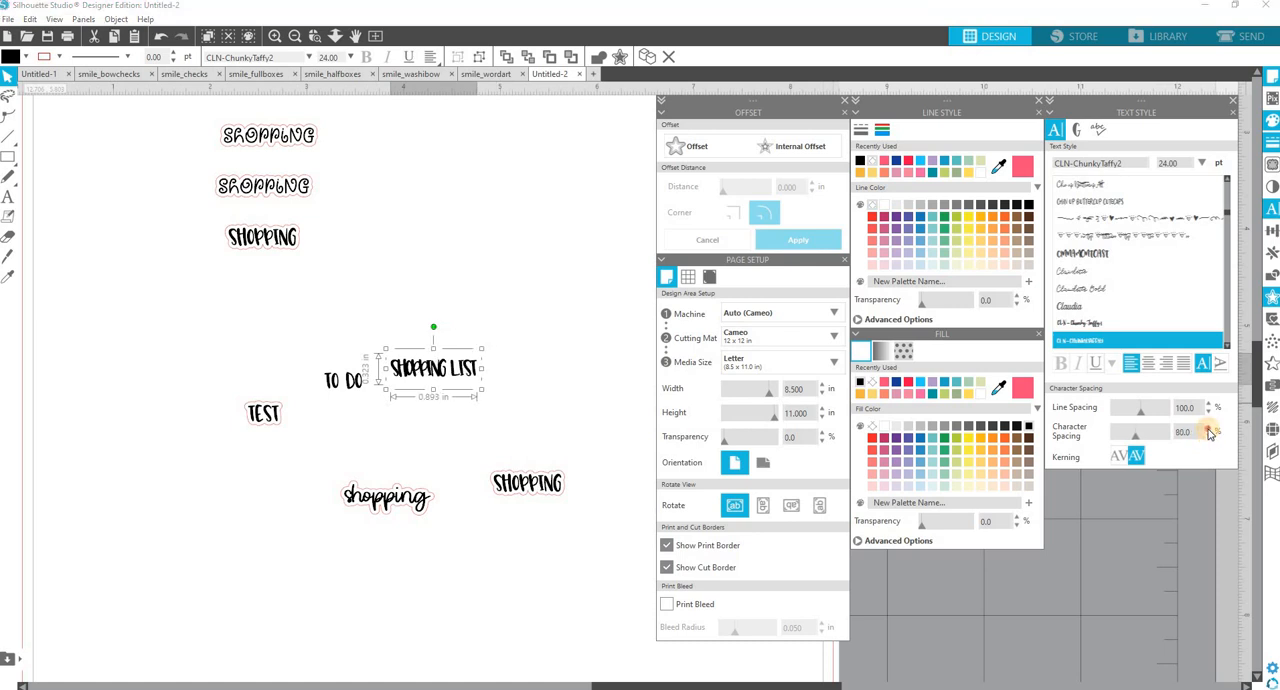
left_click(1209, 428)
left_click(1209, 428)
left_click(1209, 428)
left_click(1209, 428)
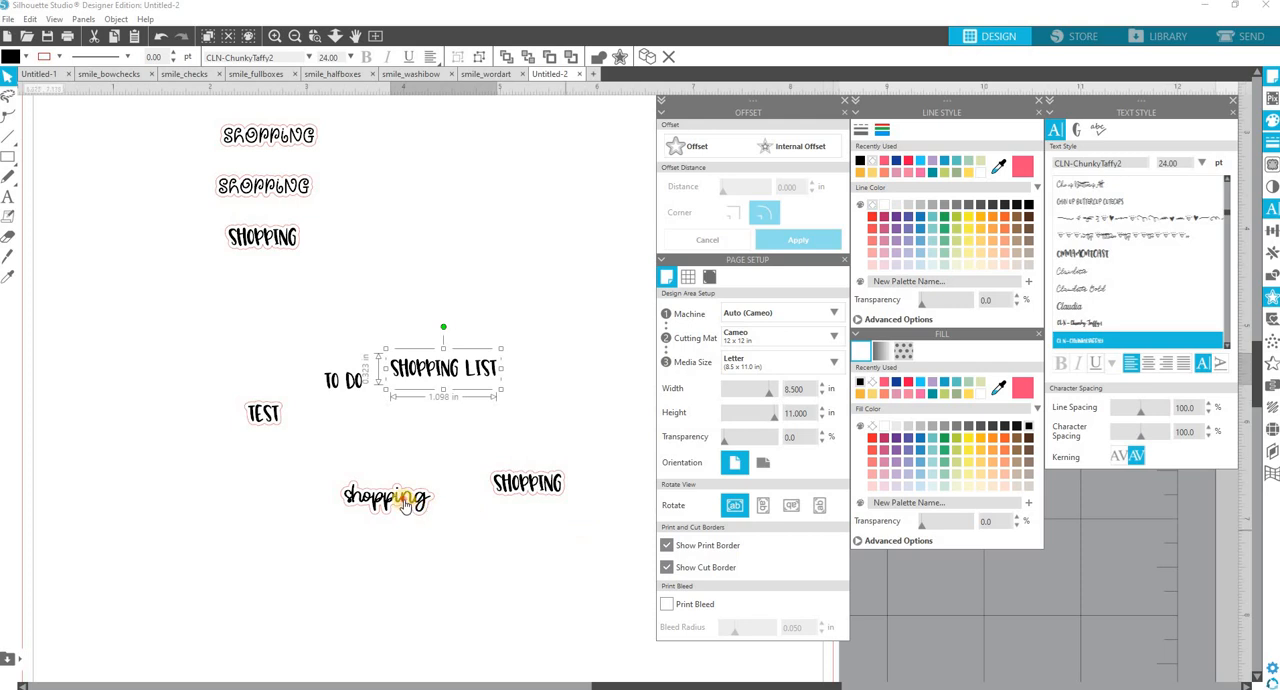
Move the script "shopping" text out of its outline to just below "Shopping List" and set its character spacing to 95%.
left_click_drag(405, 505, 426, 447)
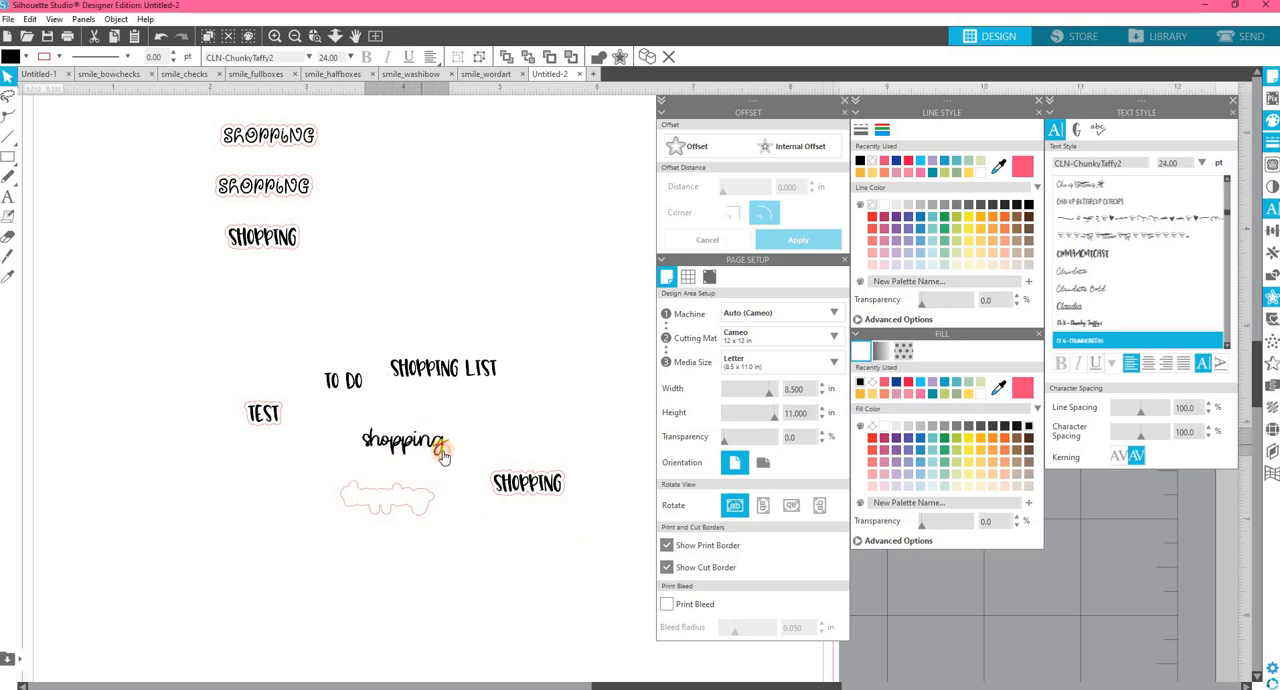
left_click(1209, 439)
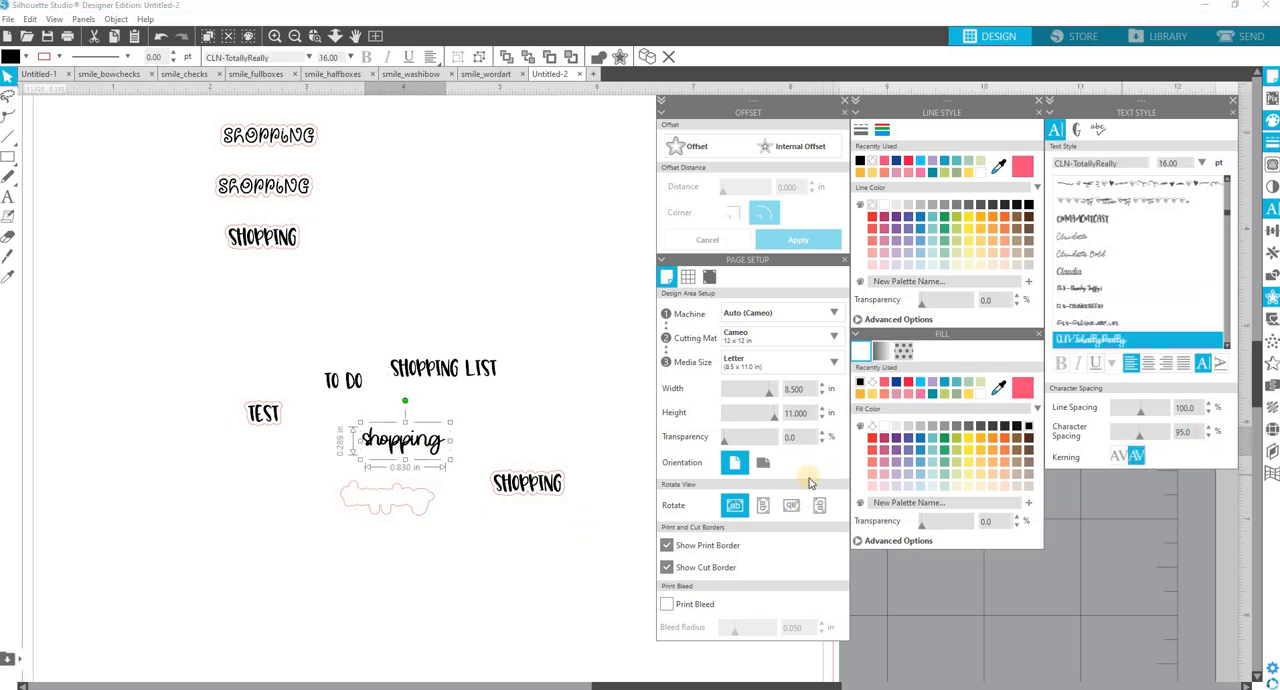
left_click(602, 514)
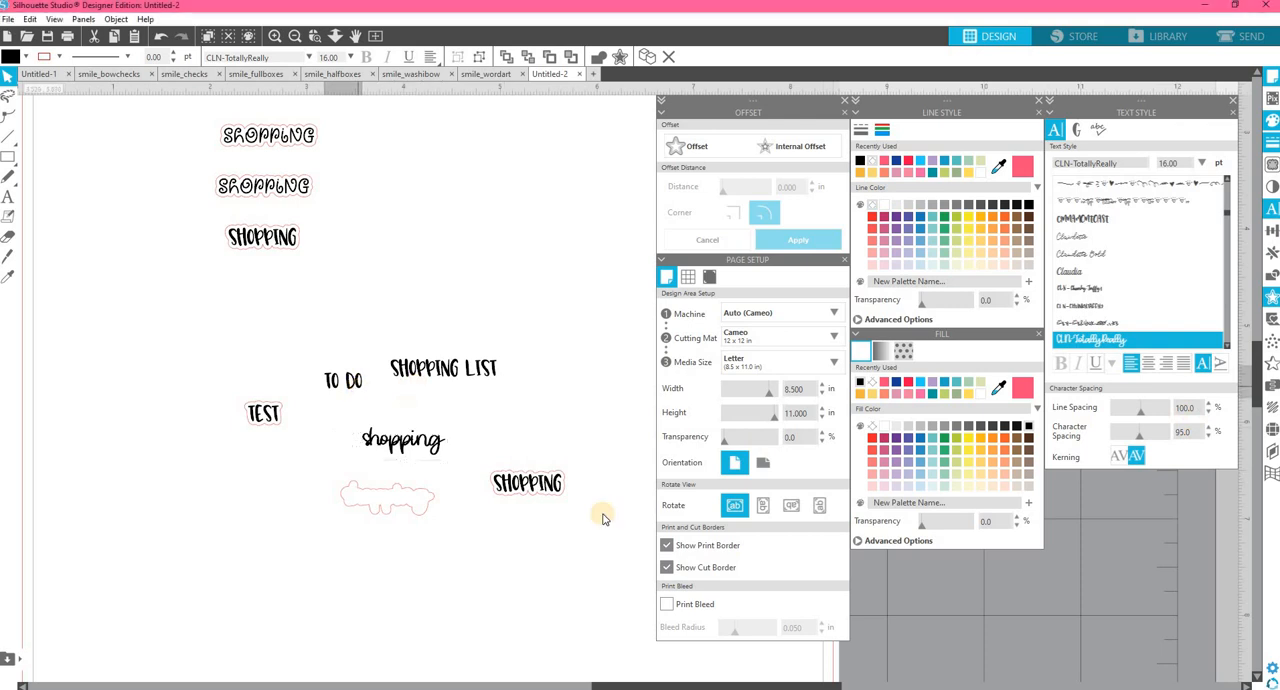
left_click(346, 383)
left_click_drag(445, 440, 461, 430)
left_click(517, 450)
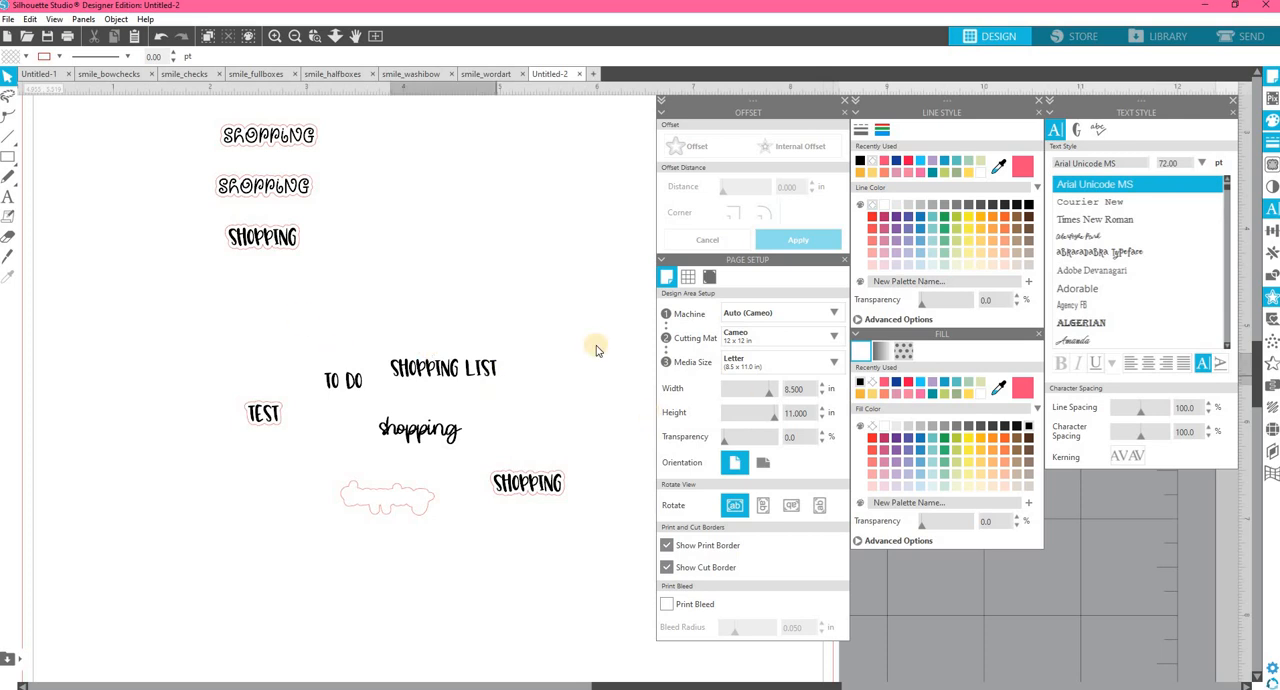
Ungroup the "Shopping List" text and move the word "List" slightly closer to "Shopping".
left_click(492, 376)
left_click_drag(488, 383, 505, 385)
right_click(505, 381)
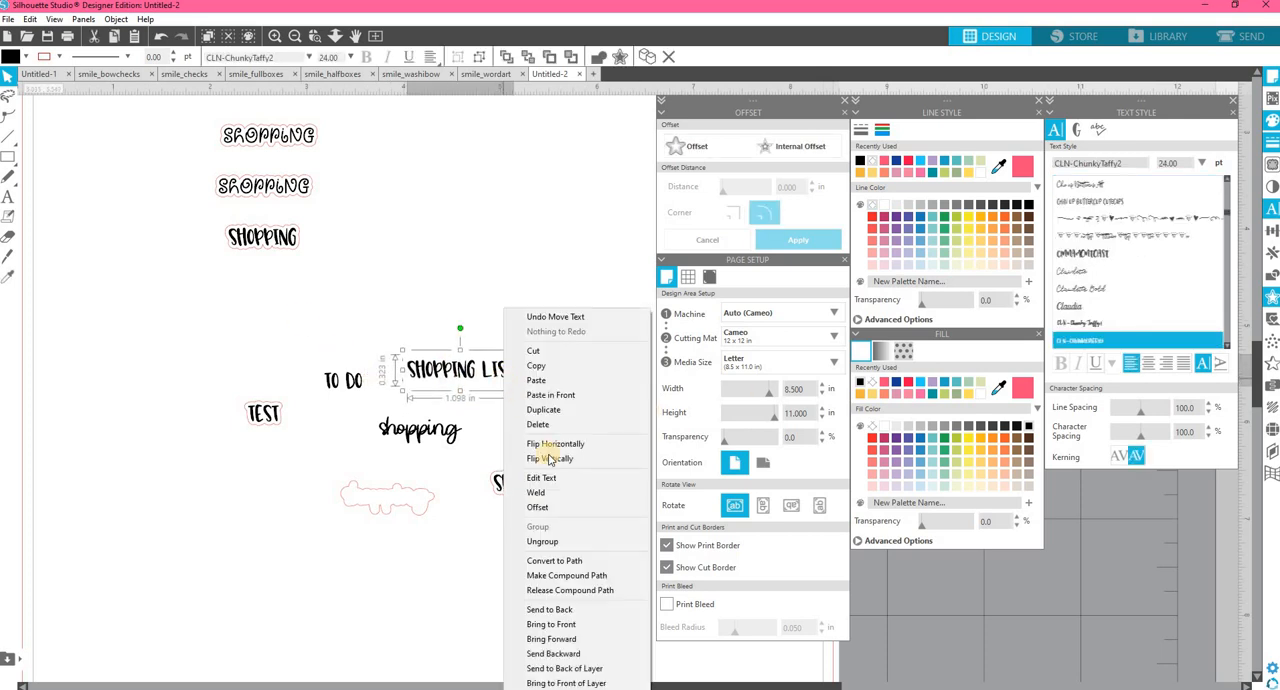
left_click(556, 541)
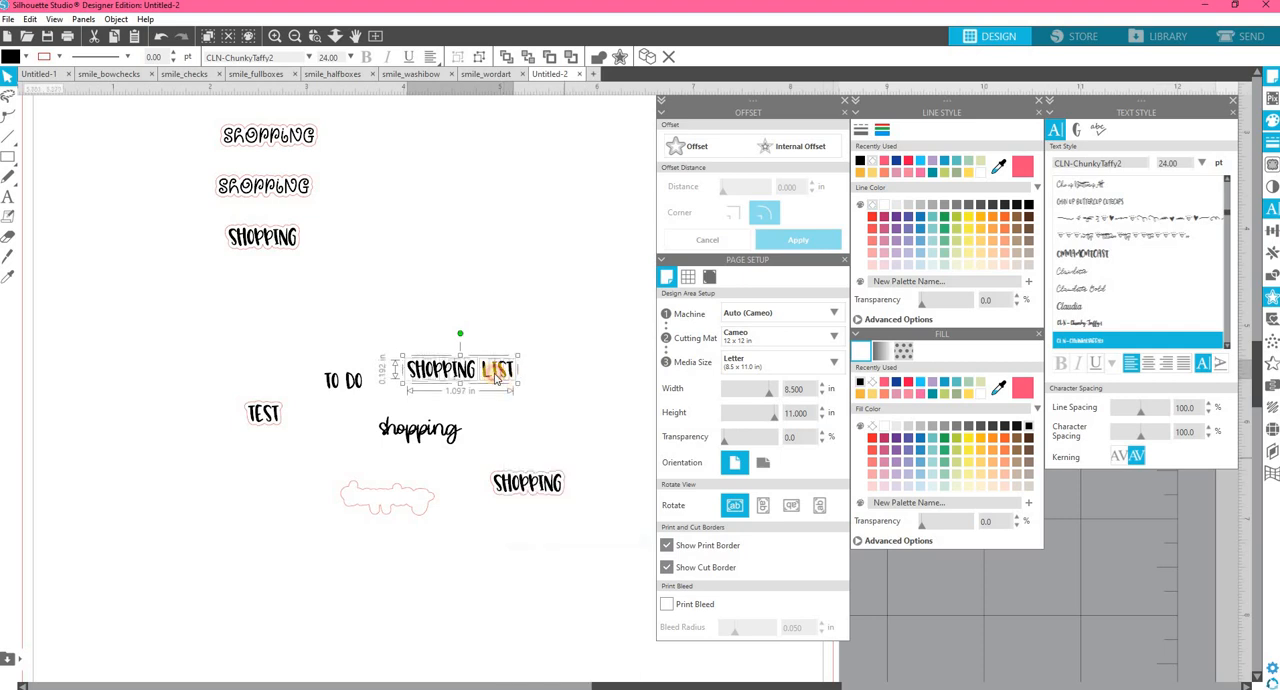
left_click(484, 362)
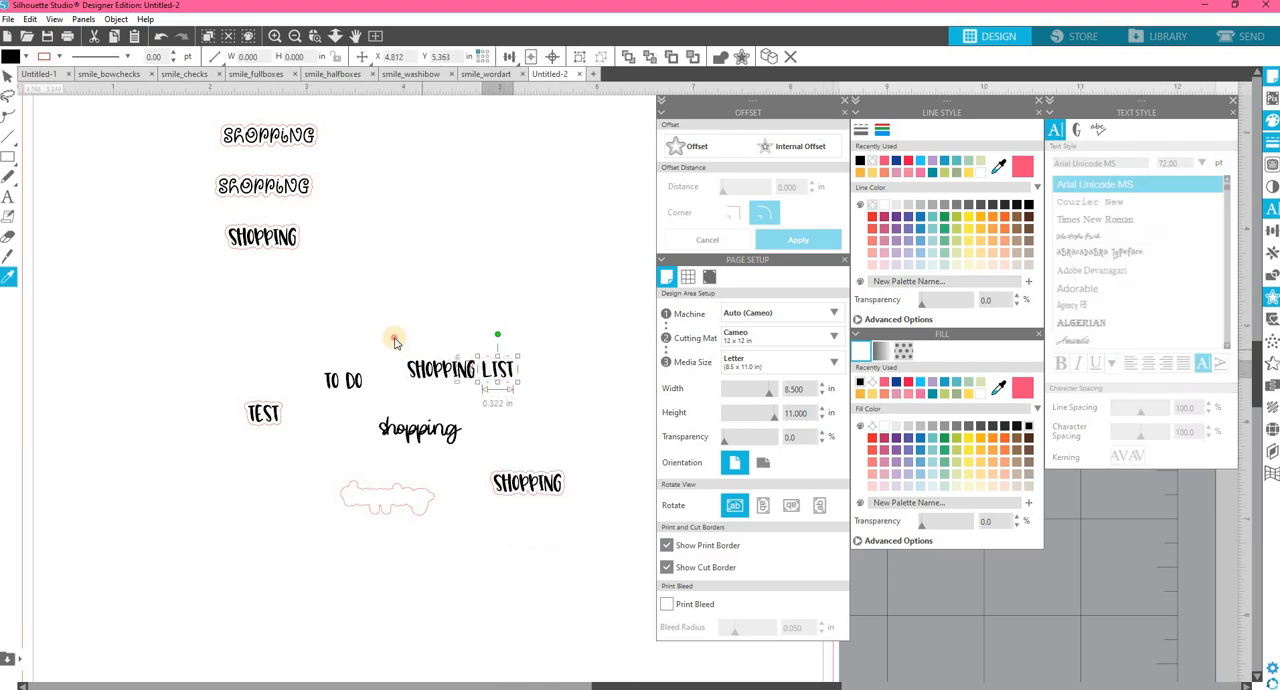
left_click_drag(391, 340, 476, 394)
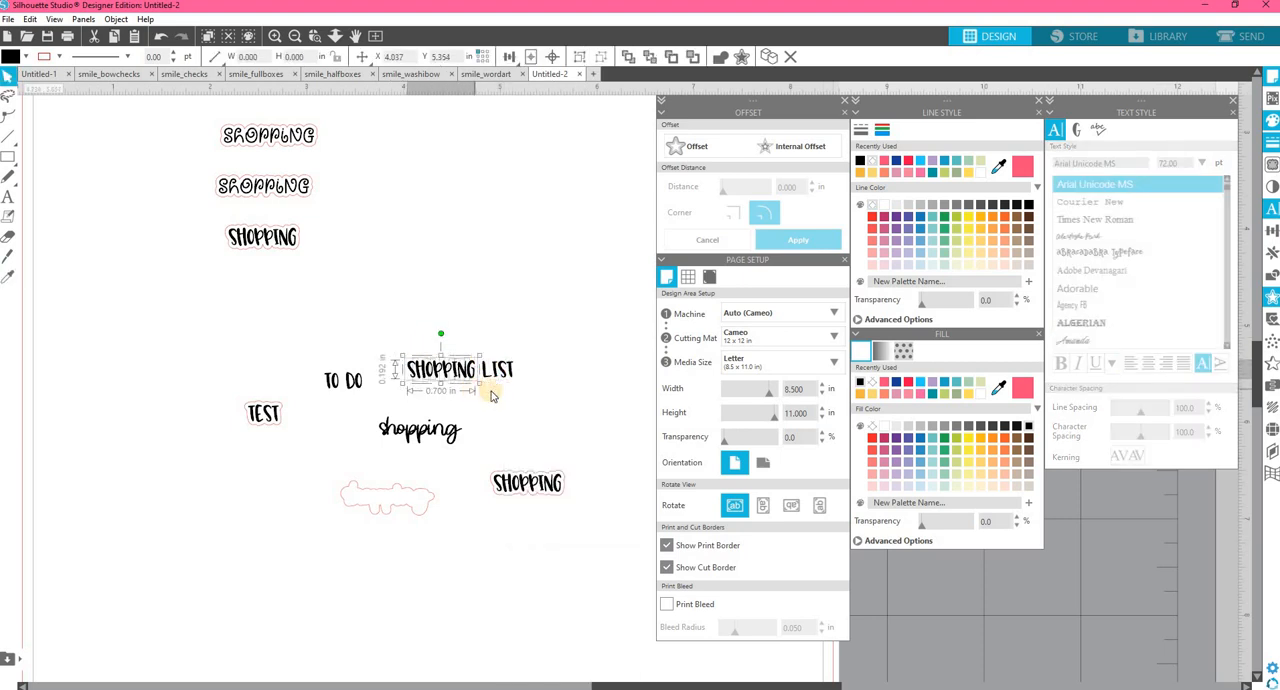
left_click(500, 372)
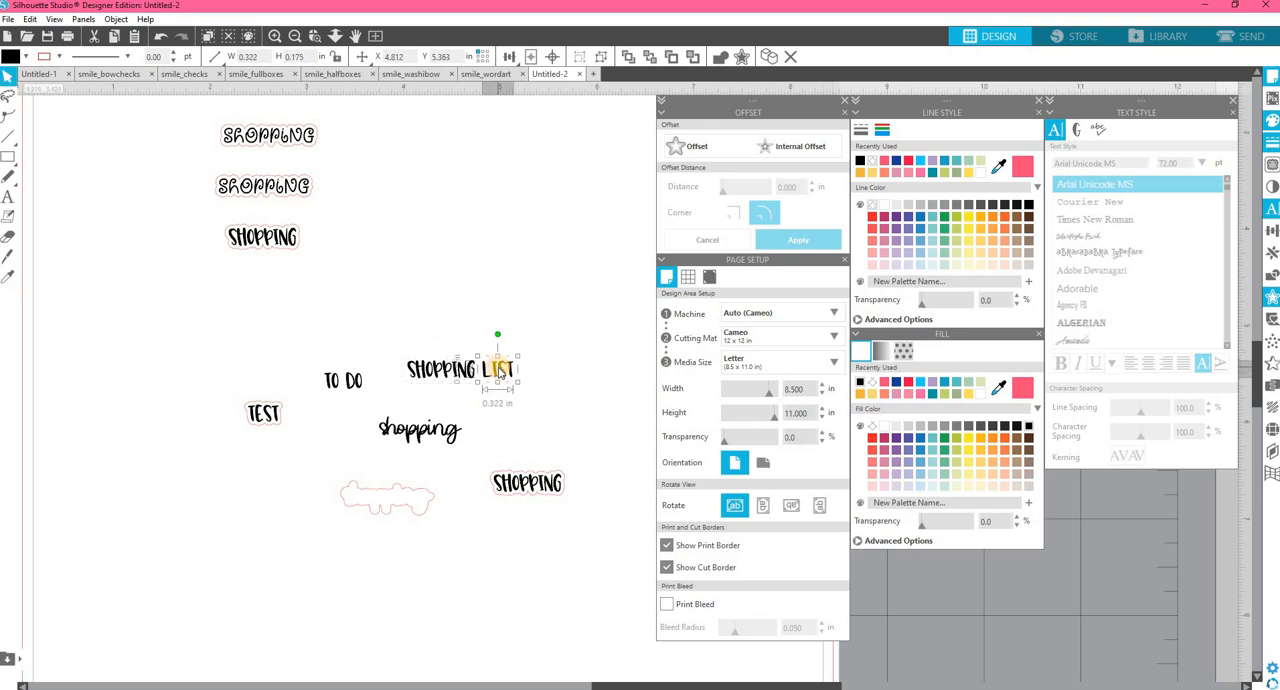
left_click_drag(500, 372, 498, 371)
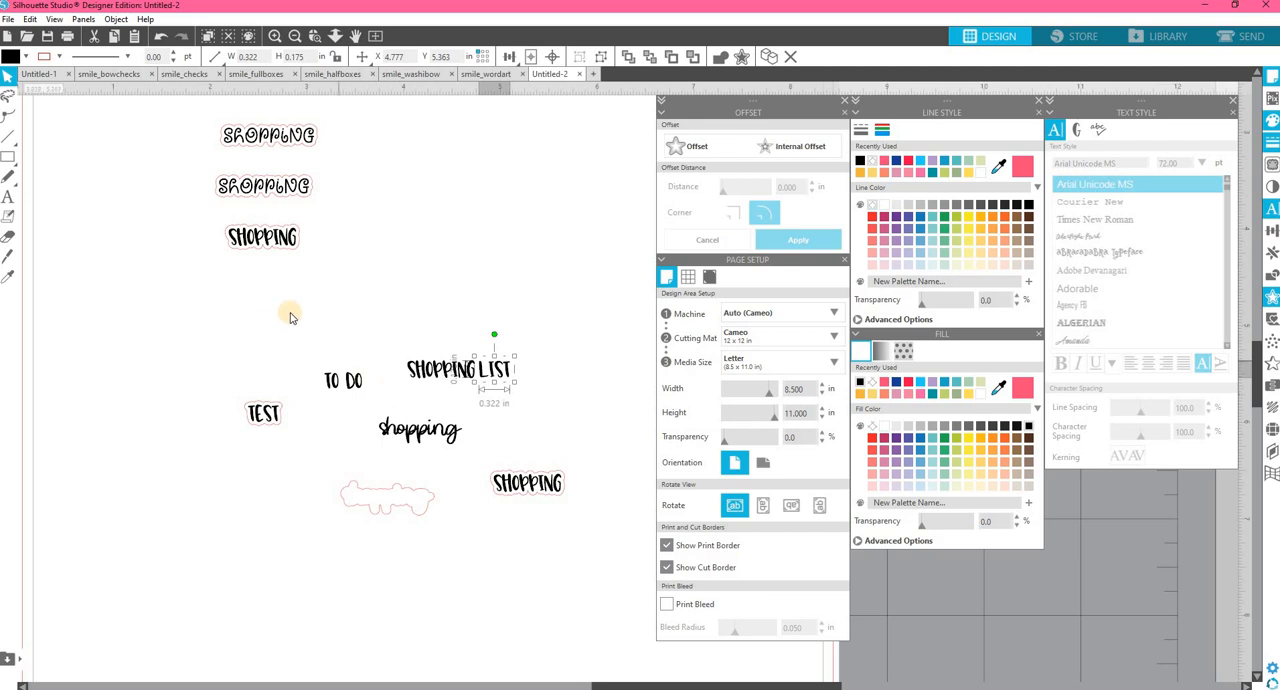
Delete the empty script outline and move the outlined "Shopping" and "Test" stickers up beside the earlier stickers.
left_click(424, 497)
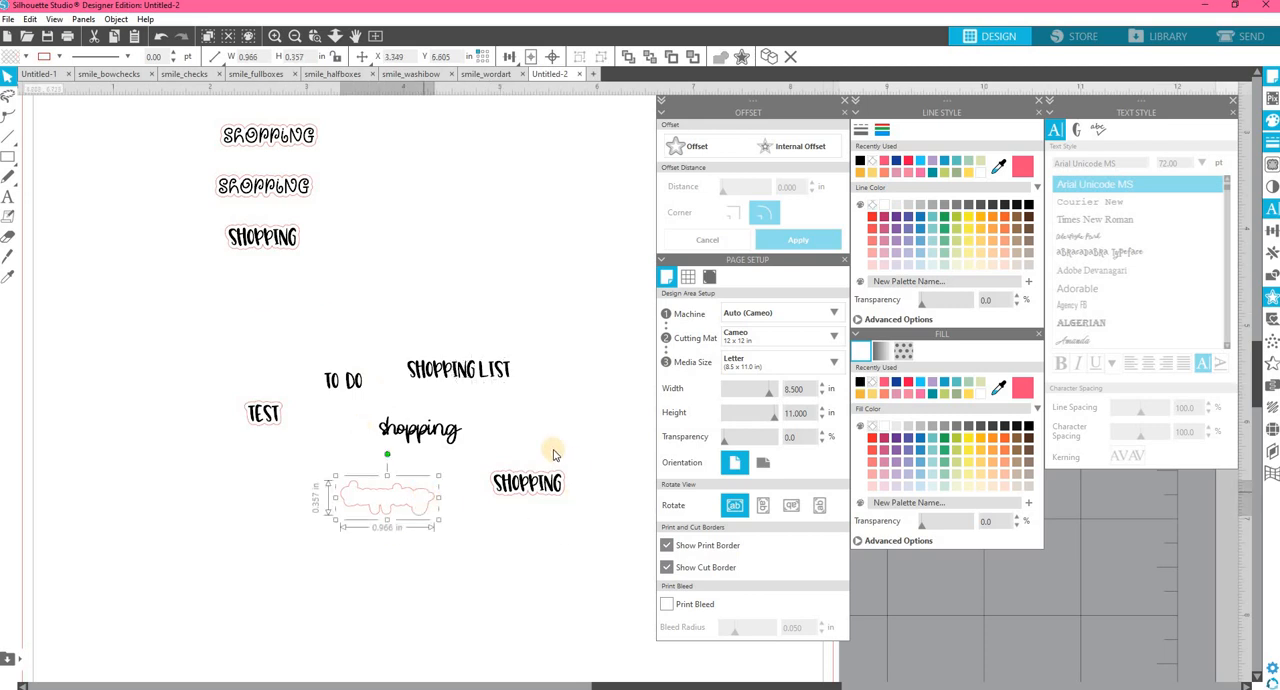
key("Delete")
left_click_drag(505, 484, 206, 266)
left_click_drag(251, 409, 140, 295)
Apply a 0.035 in offset around "To Do", "Shopping List" and the script "shopping" together.
left_click_drag(280, 314, 530, 470)
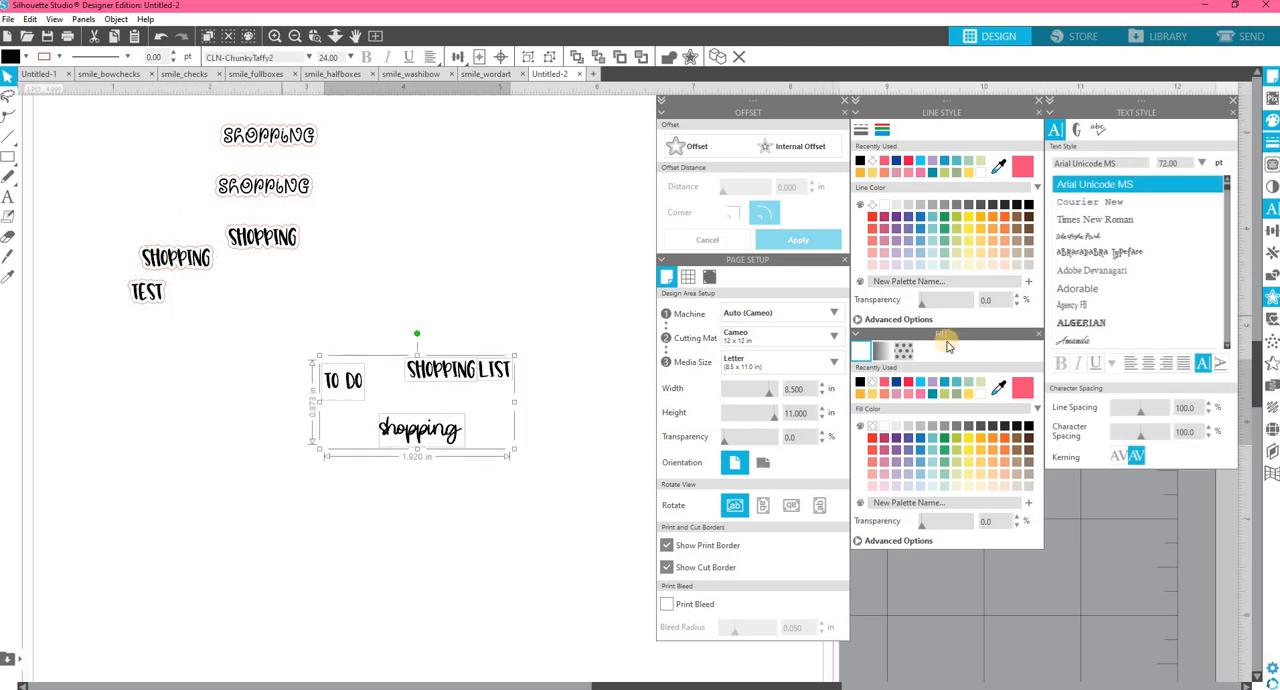
left_click(690, 147)
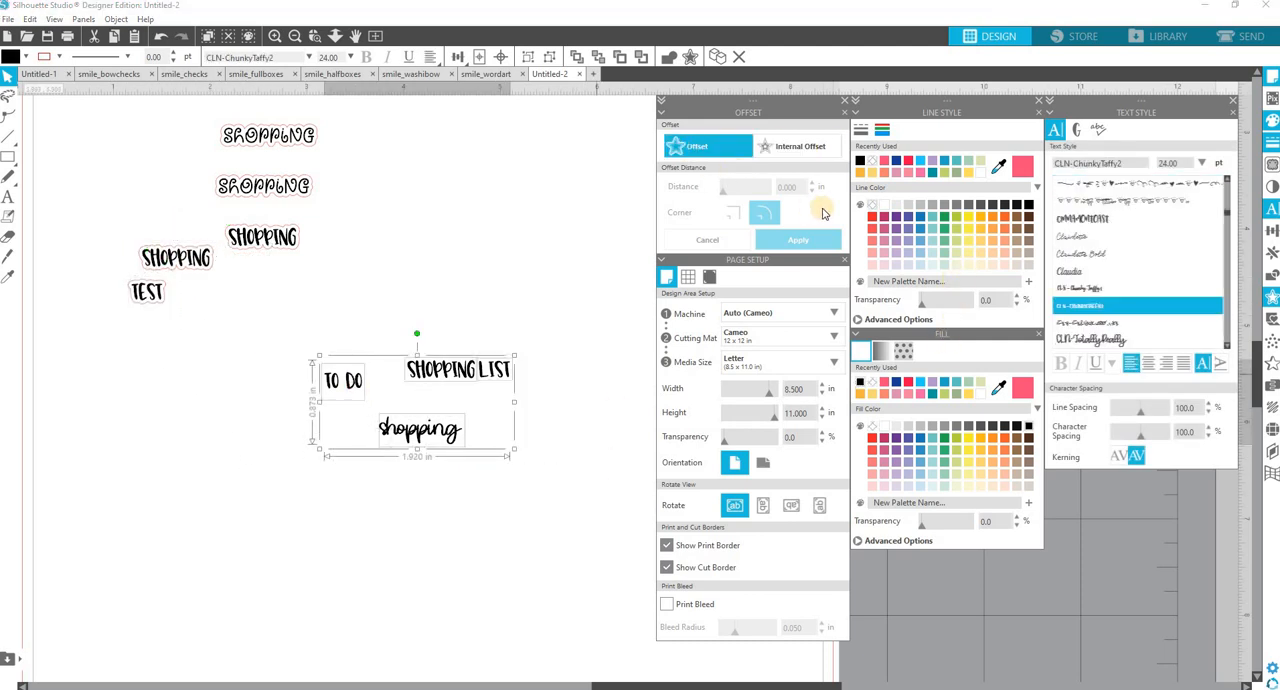
left_click(784, 186)
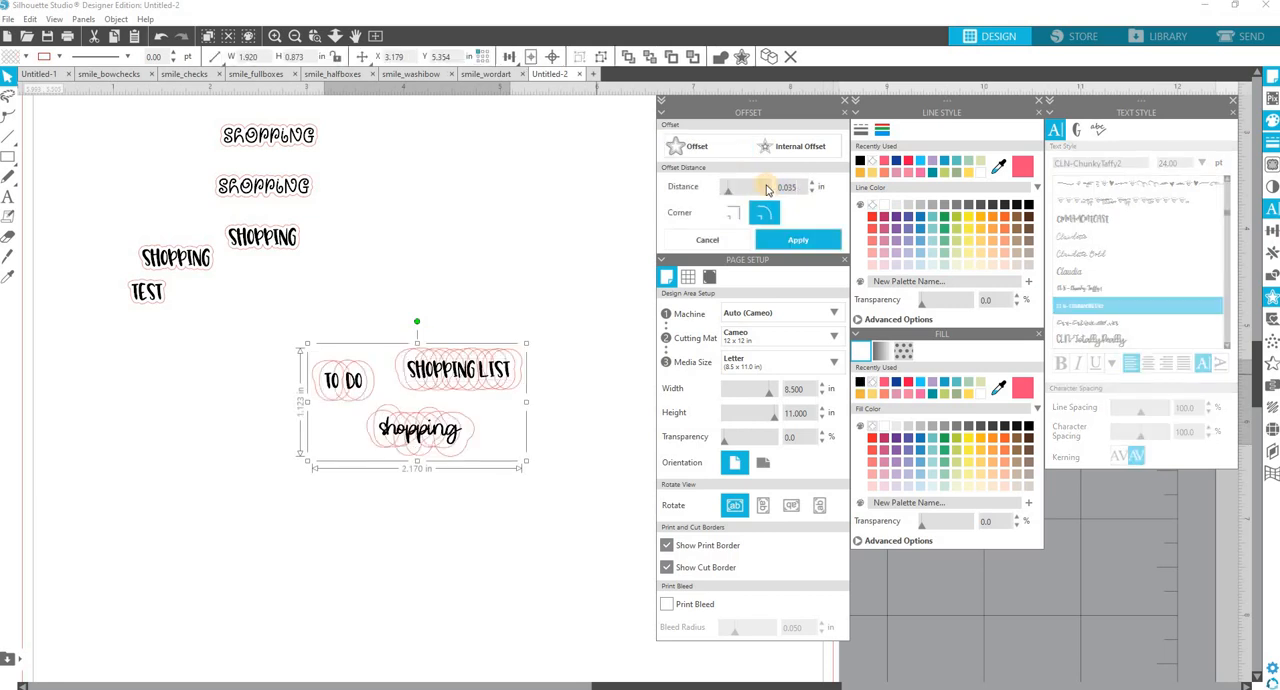
left_click(801, 244)
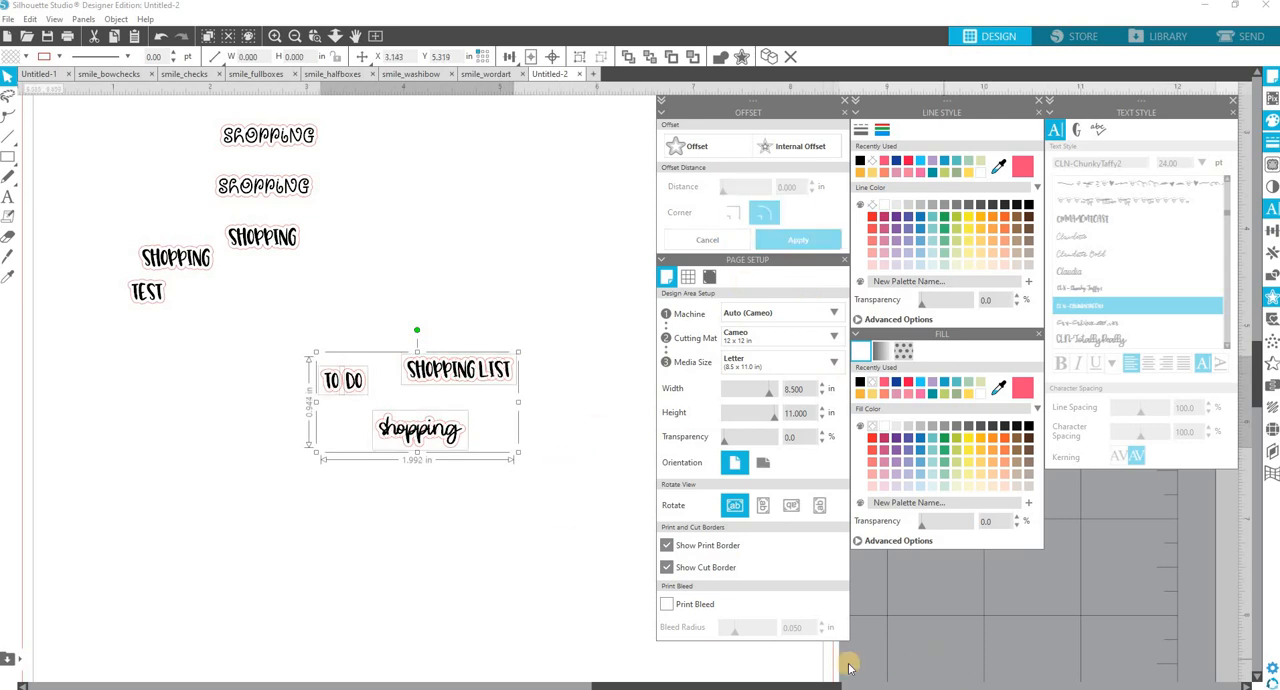
Examine up close how the new offset outlines run between the words of "To Do" and "Shopping List".
key("i")
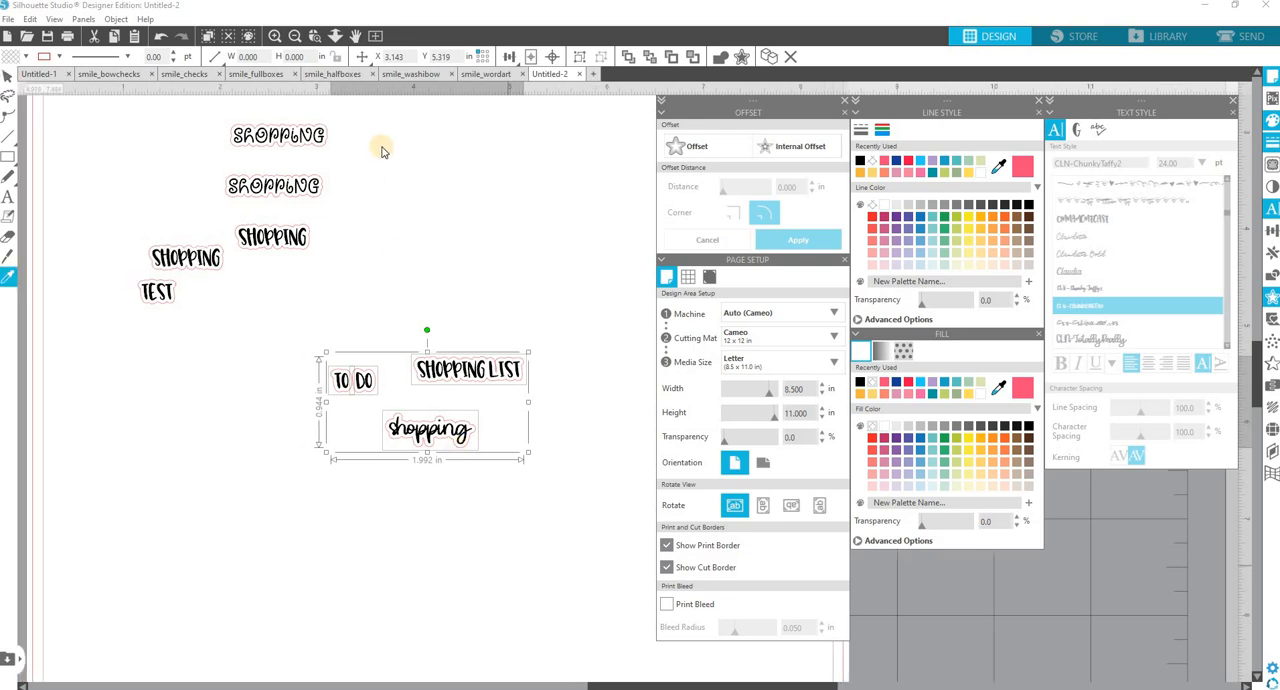
left_click(530, 58)
left_click(276, 37)
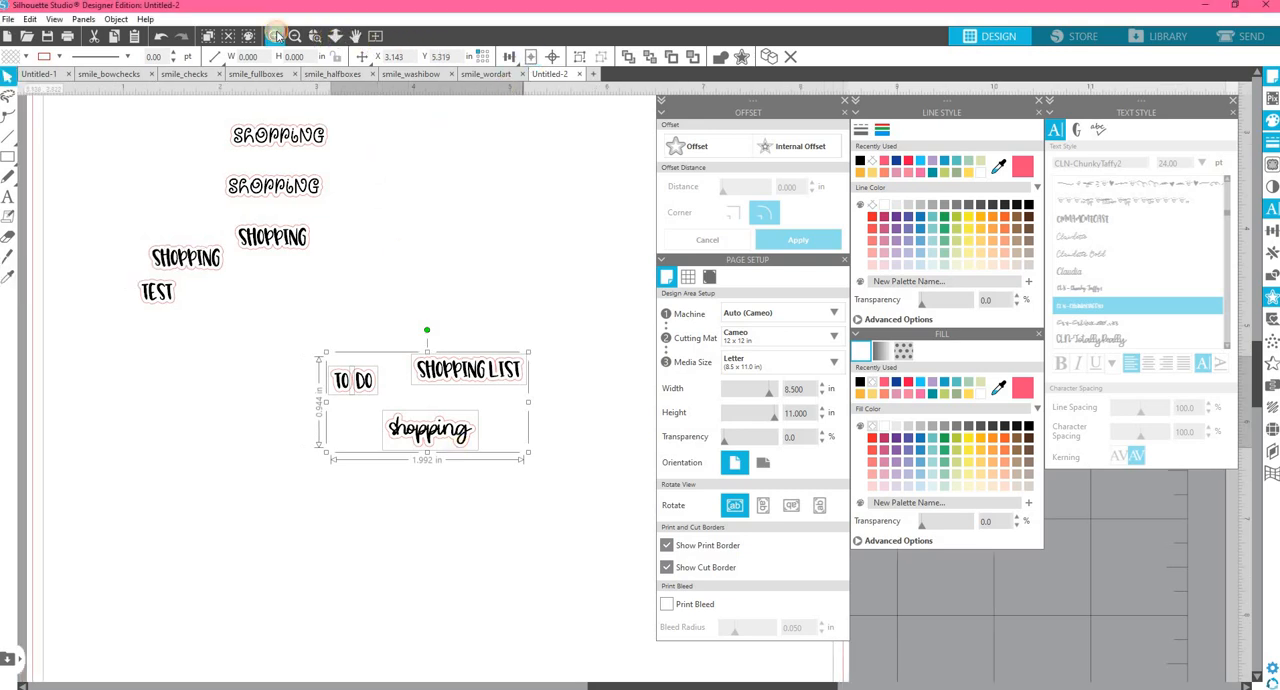
left_click(276, 37)
left_click(632, 686)
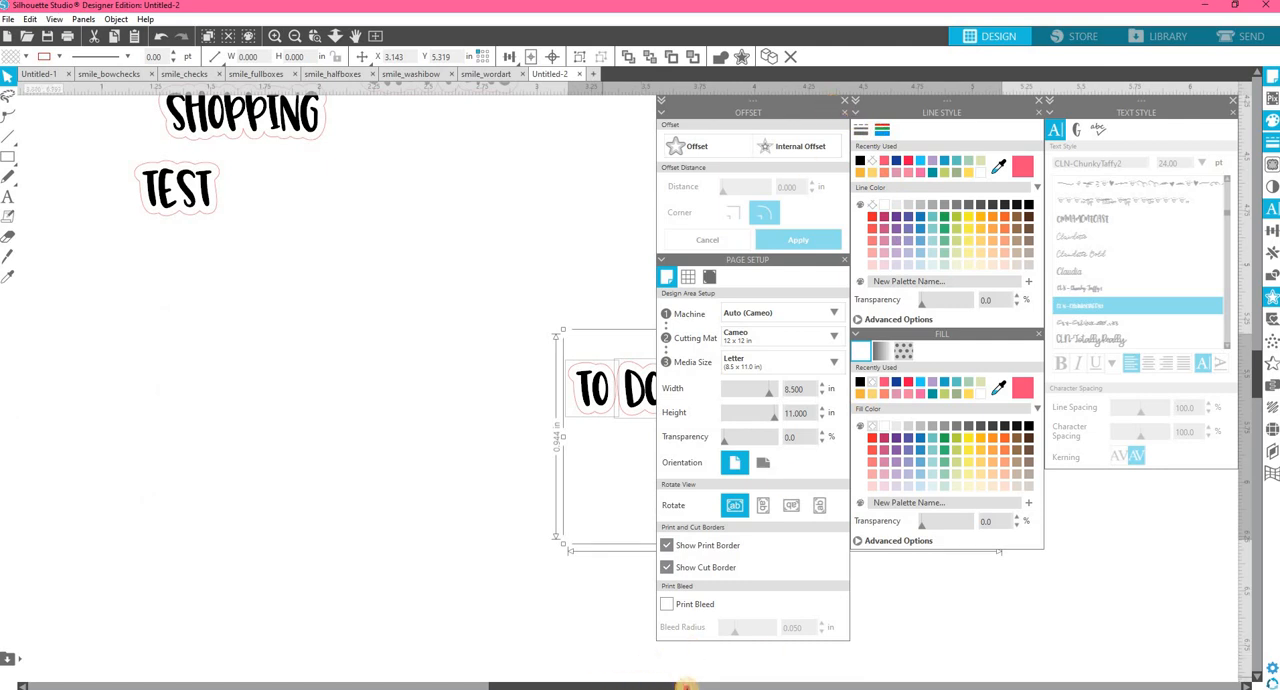
left_click(686, 686)
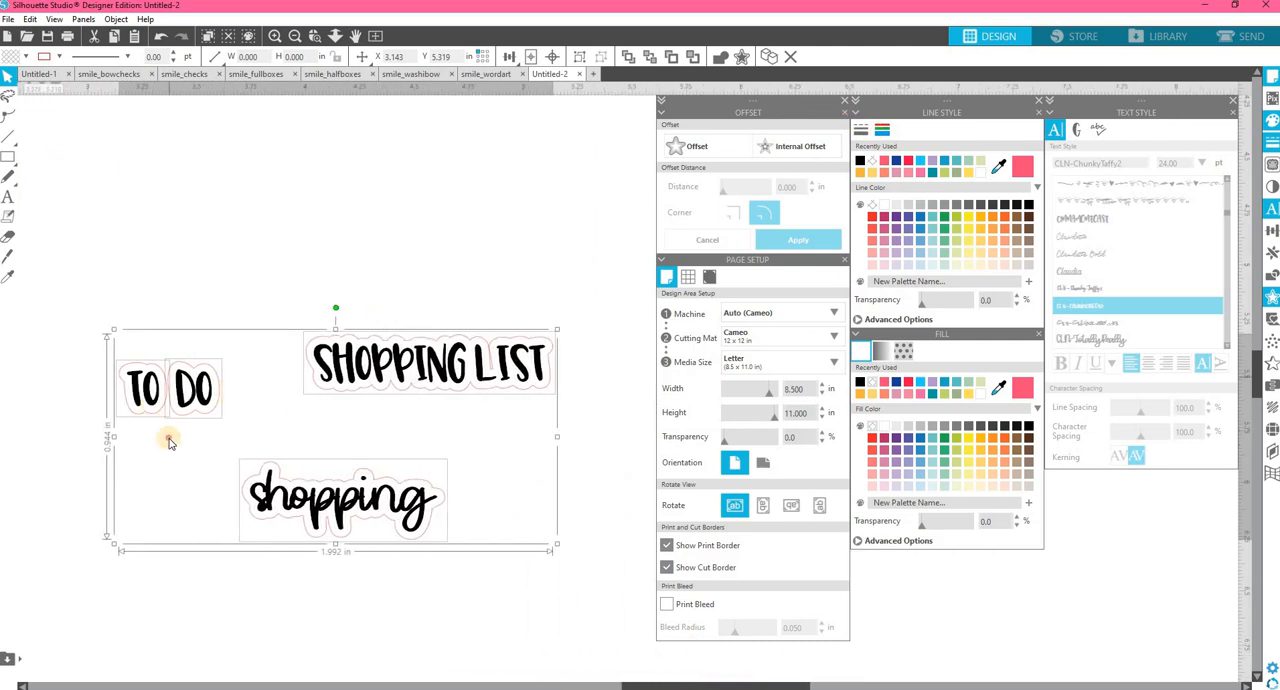
left_click(163, 386)
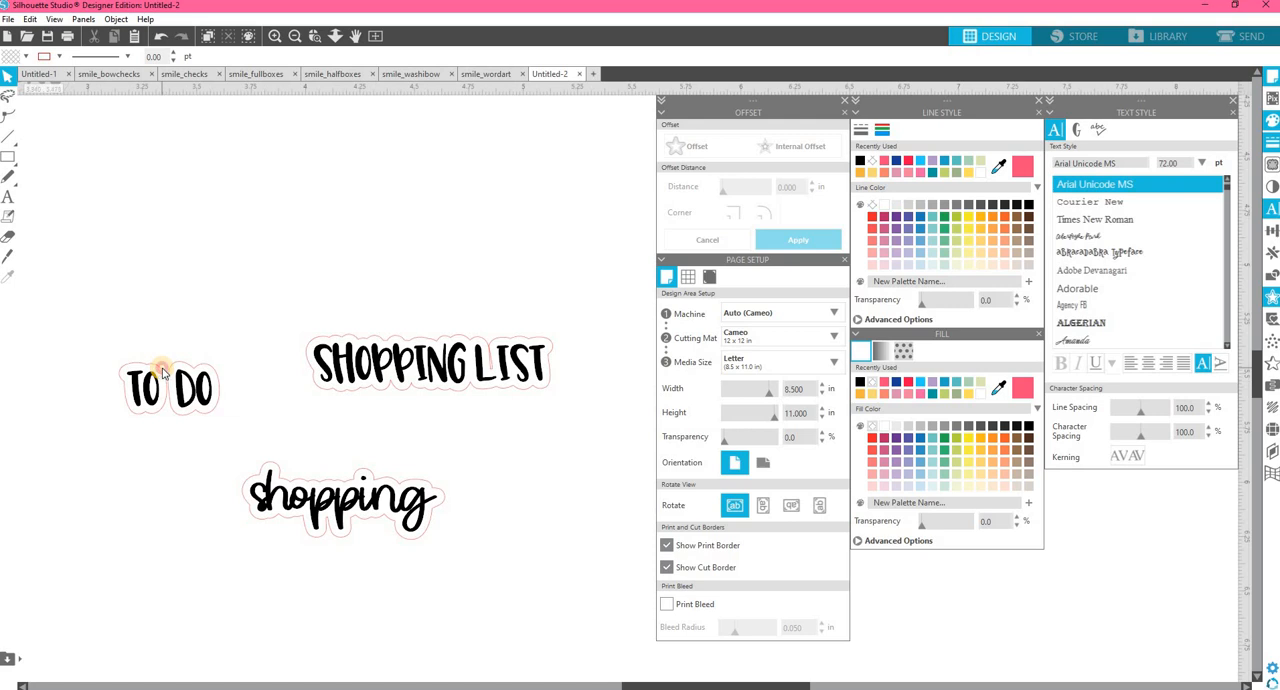
left_click(166, 406)
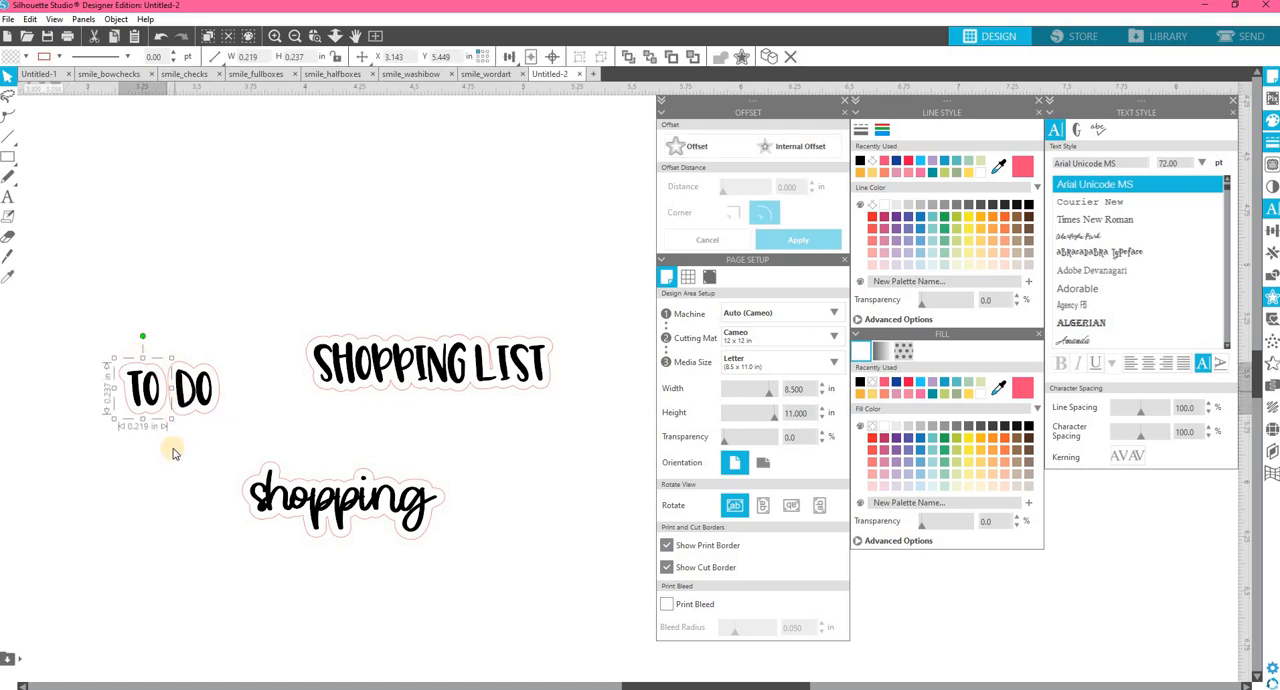
left_click_drag(173, 449, 110, 346)
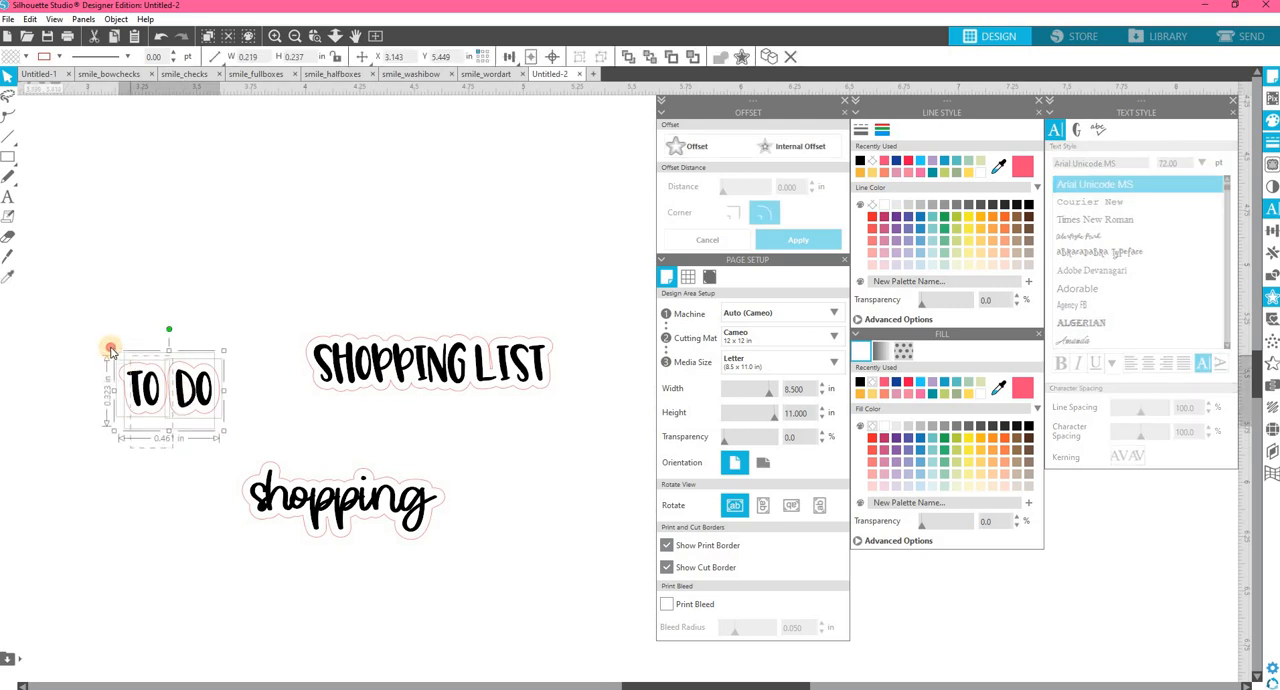
left_click(220, 421)
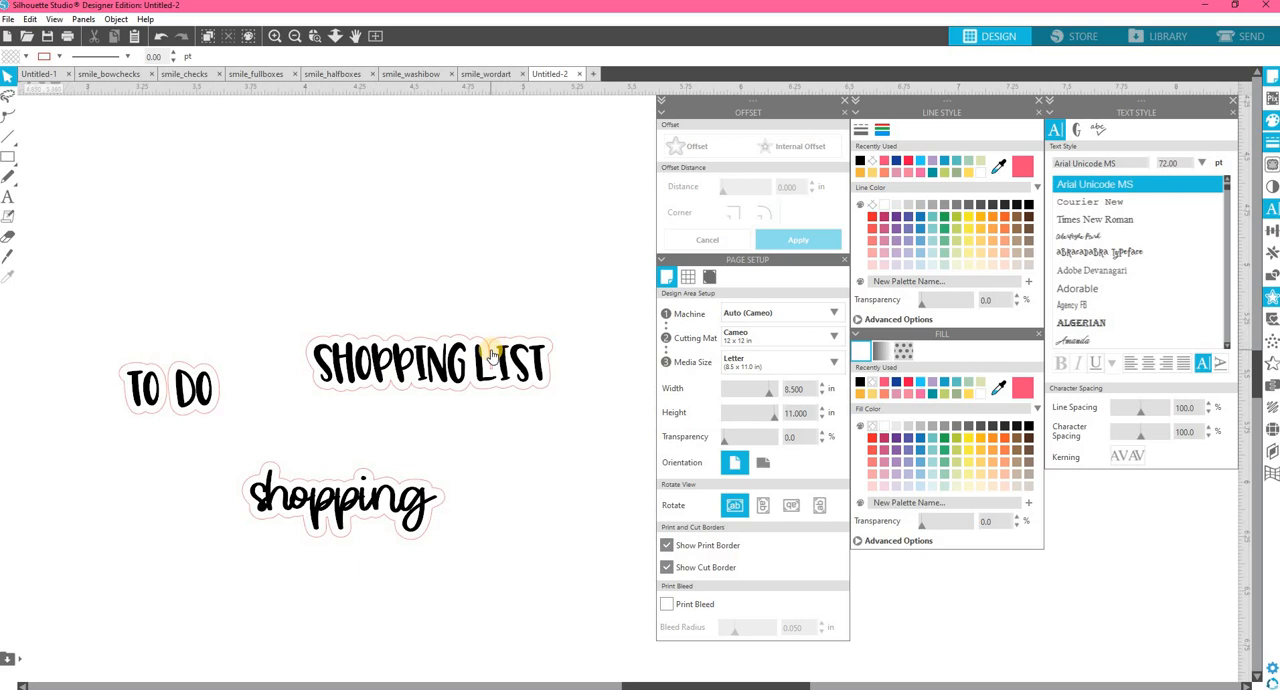
scroll(491, 355, "left", 1)
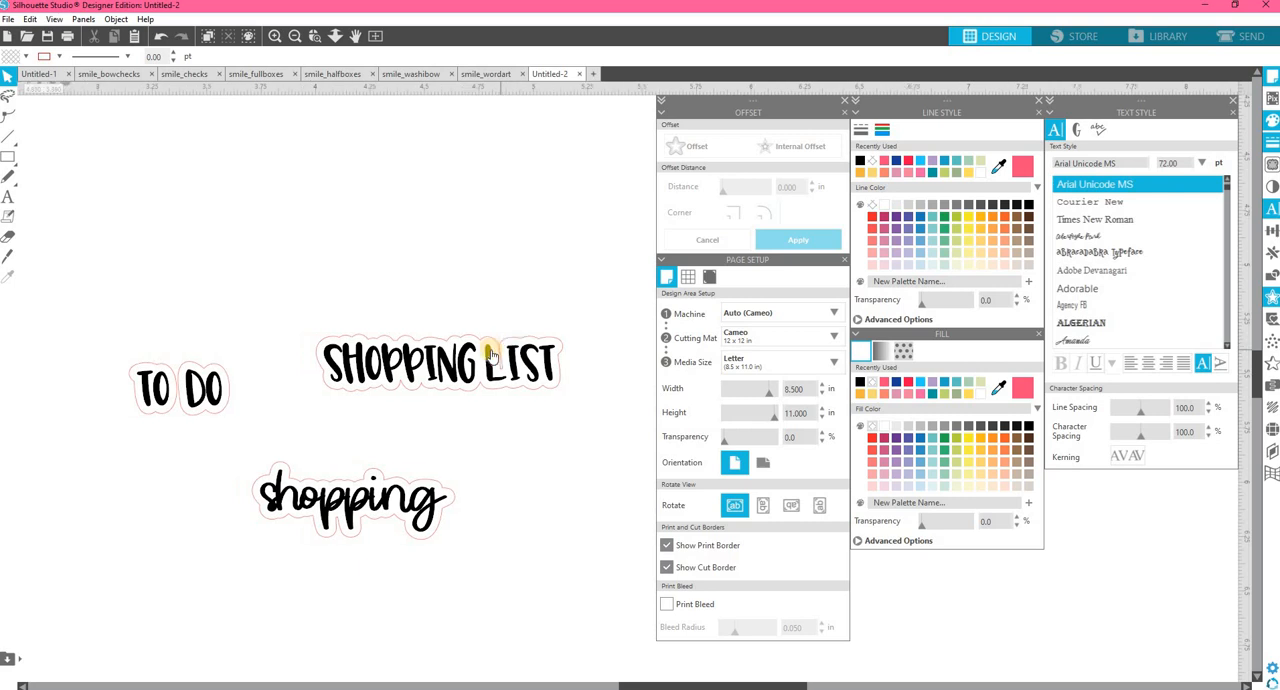
left_click(274, 37)
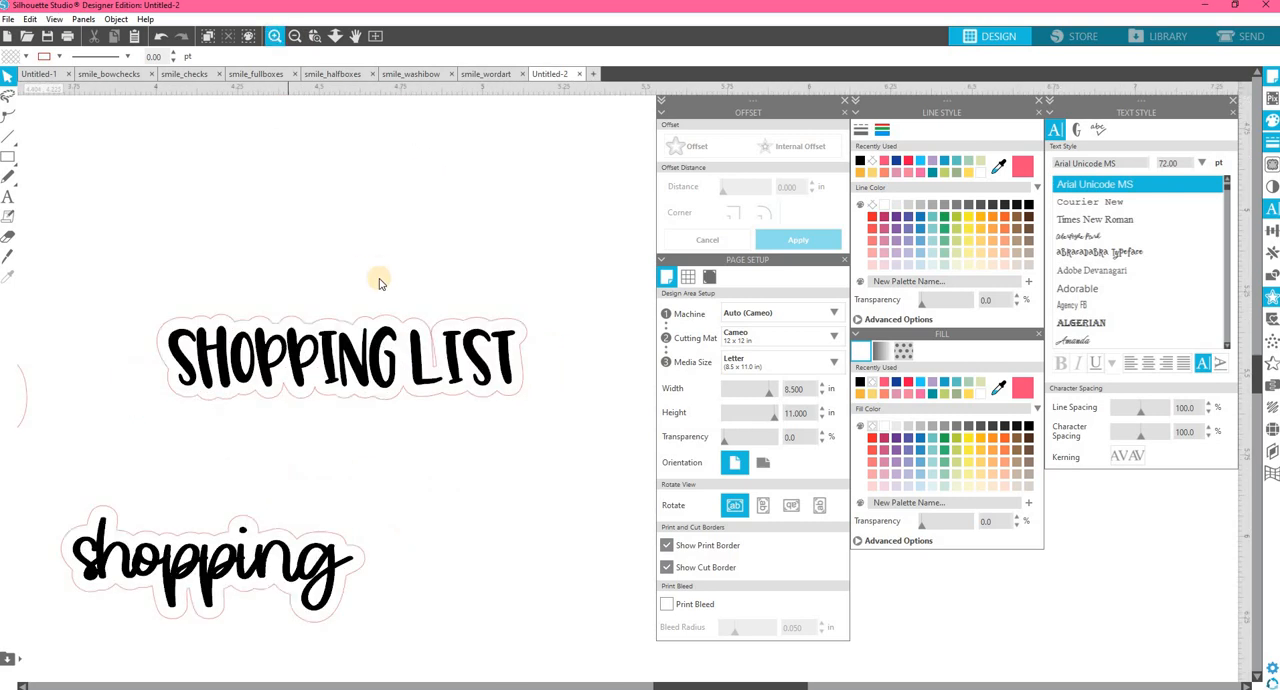
left_click(413, 320)
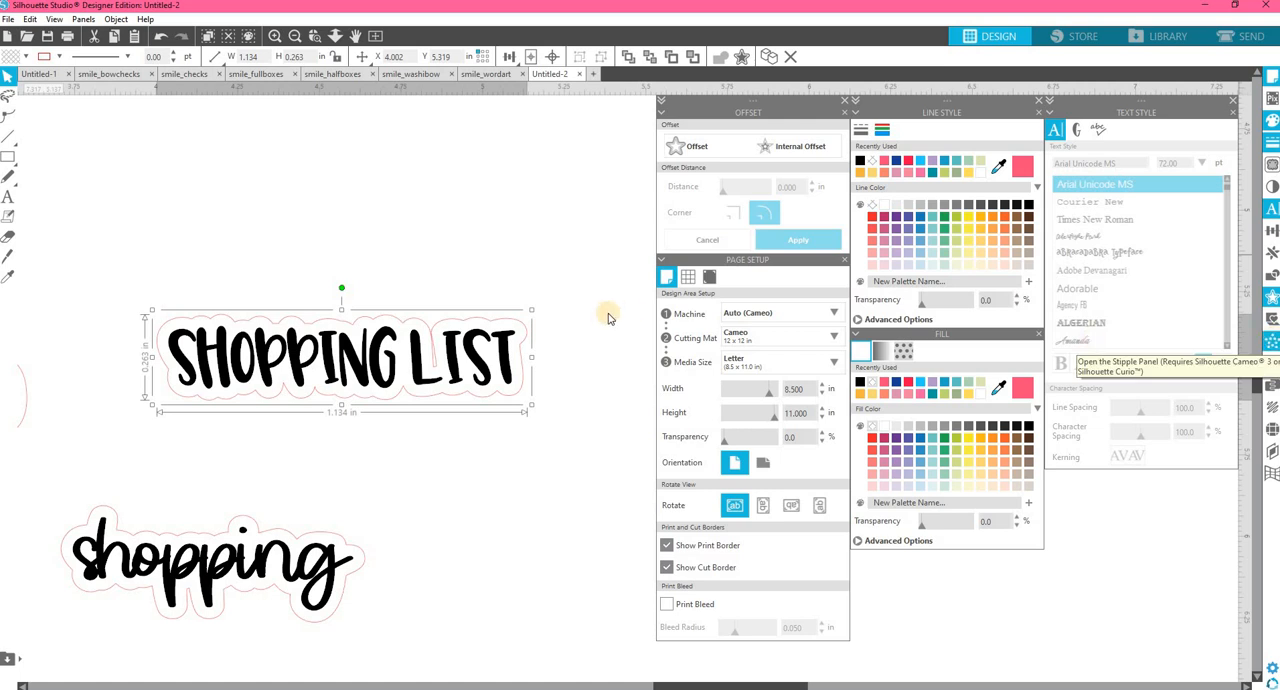
Open the "Shopping List" cut outline for point editing and simplify its points.
double_click(529, 338)
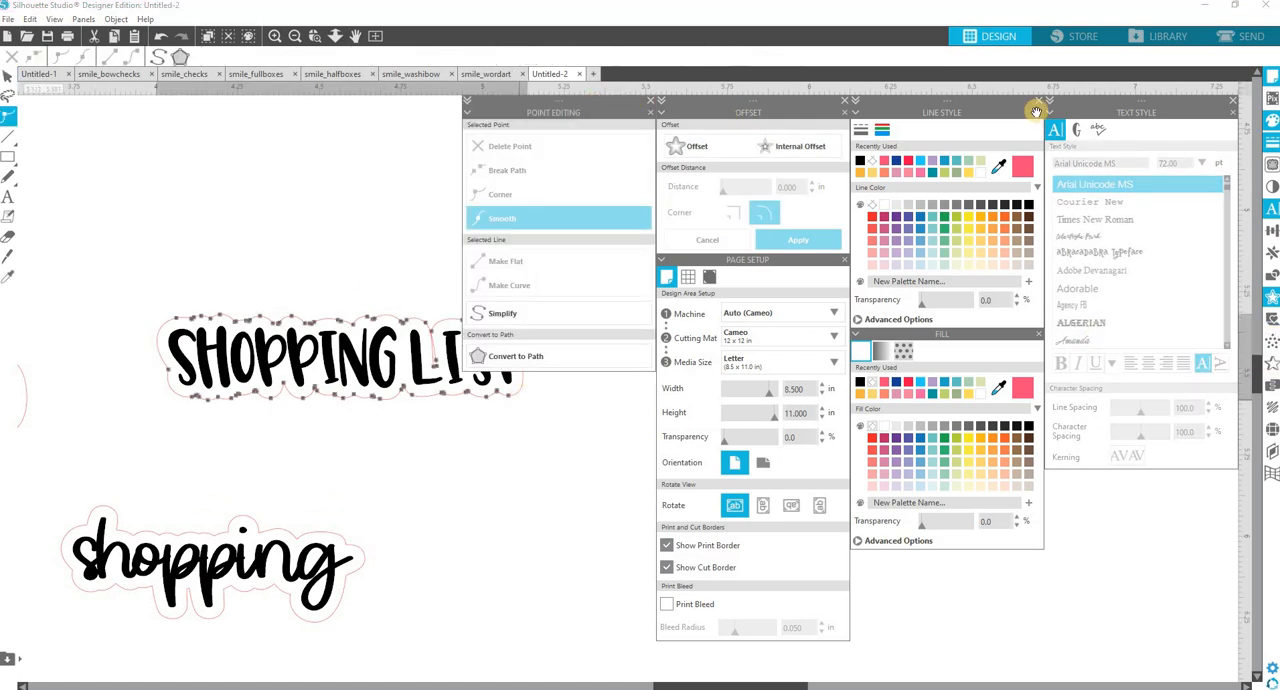
left_click(1235, 103)
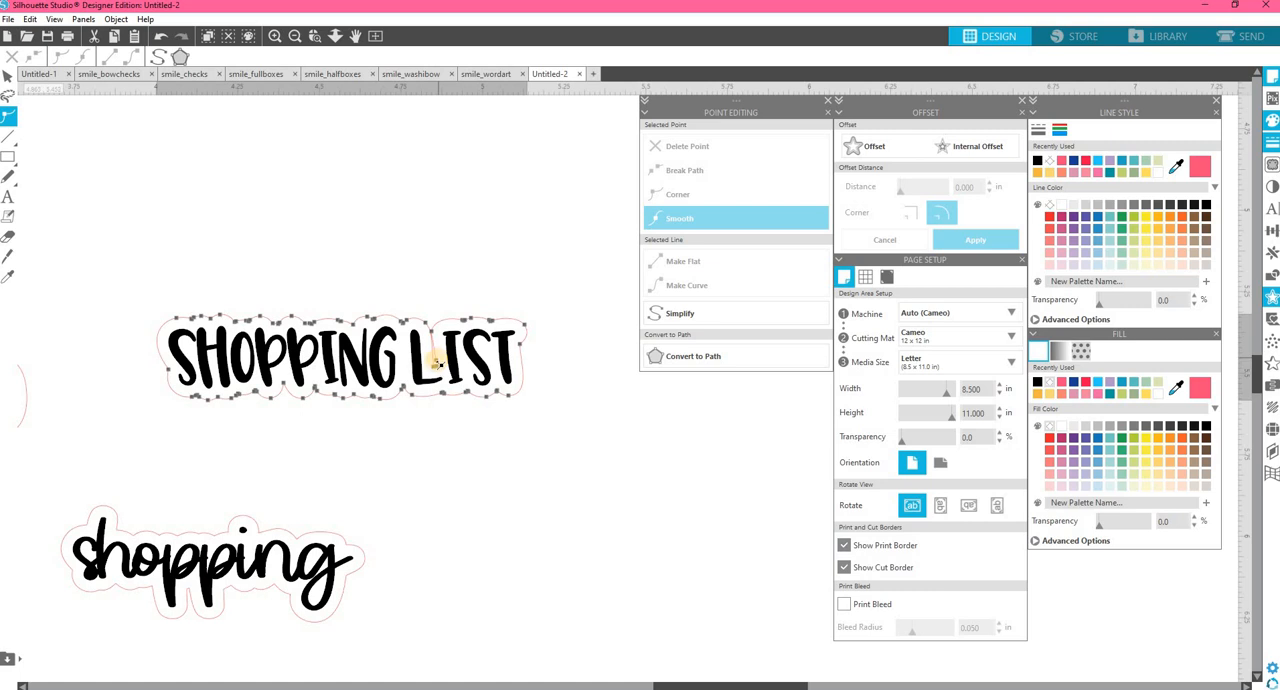
left_click(679, 314)
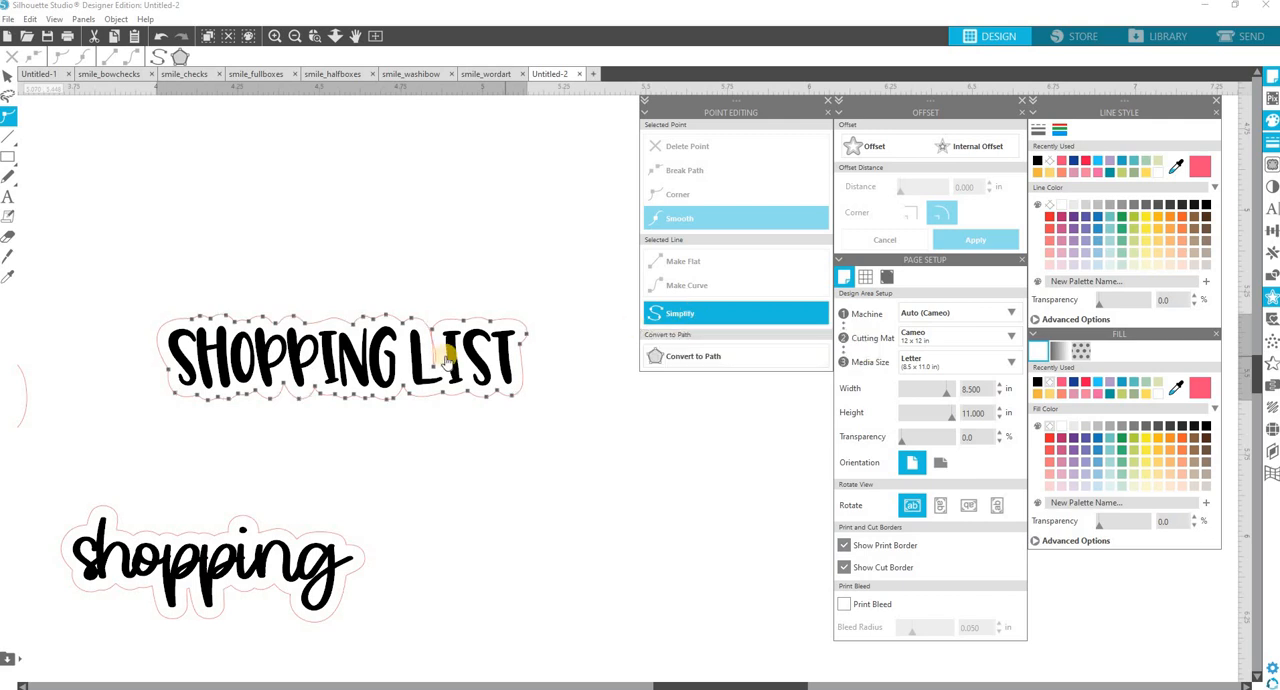
Try to remove the notch between "L" and "I" by deleting its point and simplifying the "Shopping List" outline again.
left_click(690, 194)
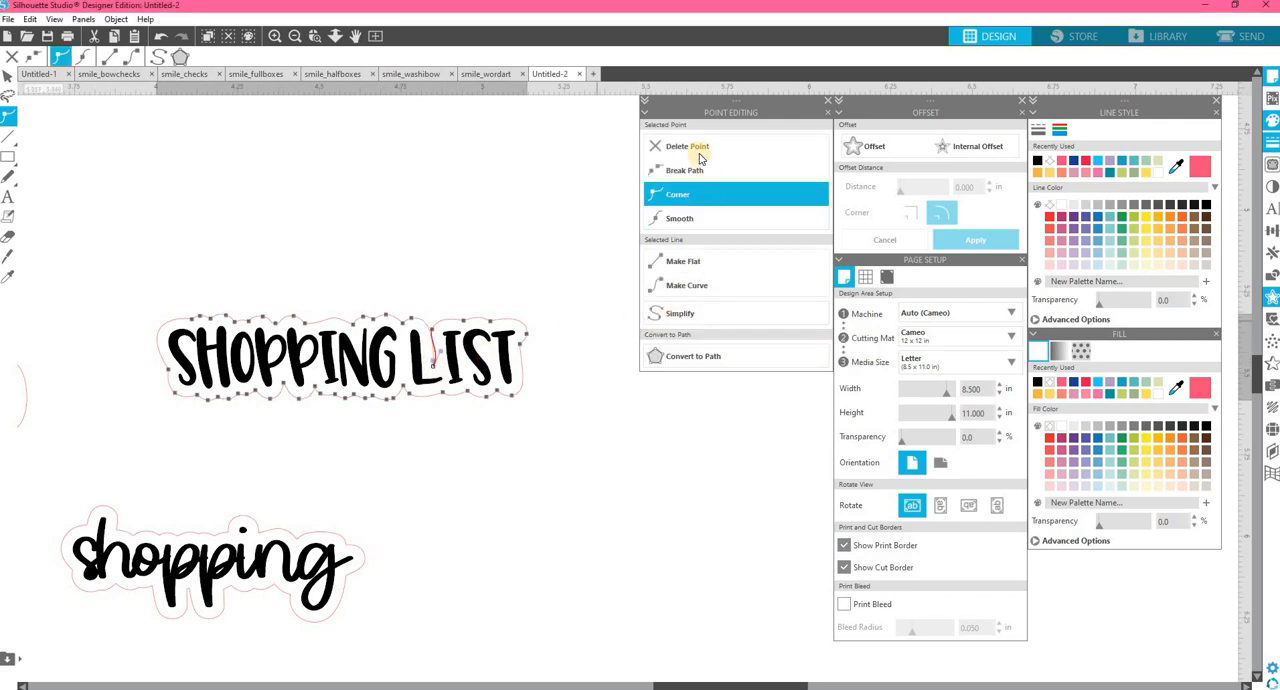
left_click(698, 150)
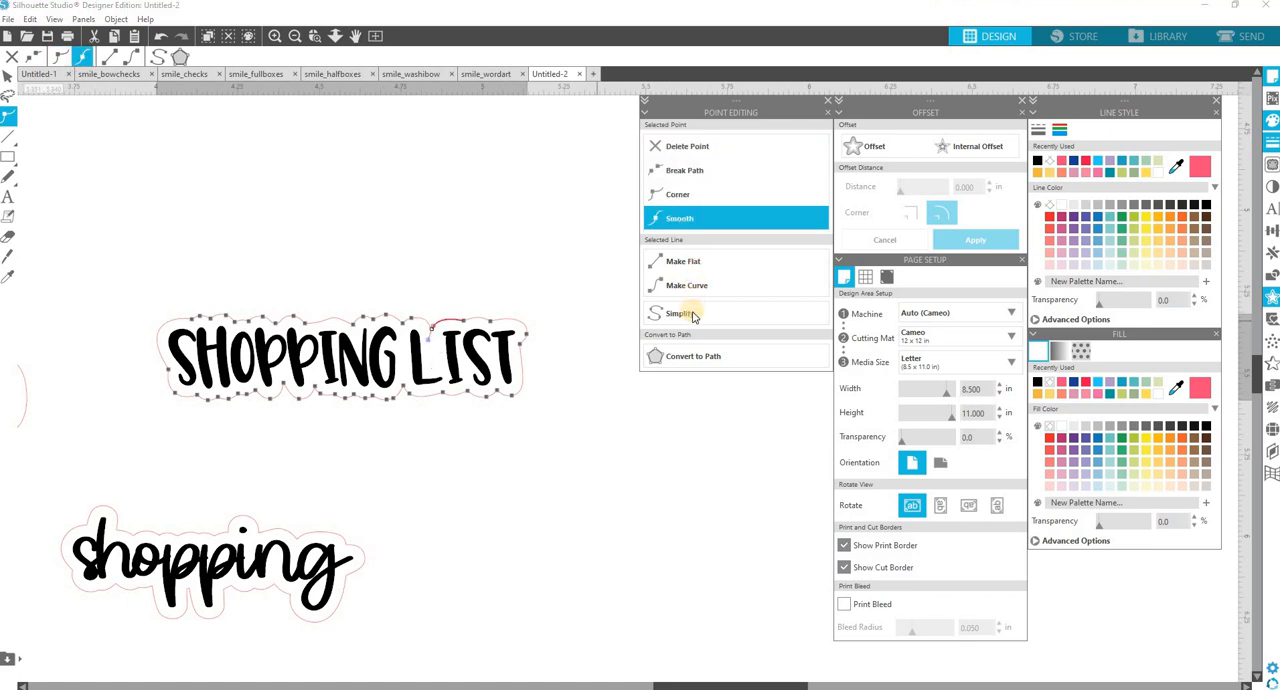
left_click(693, 316)
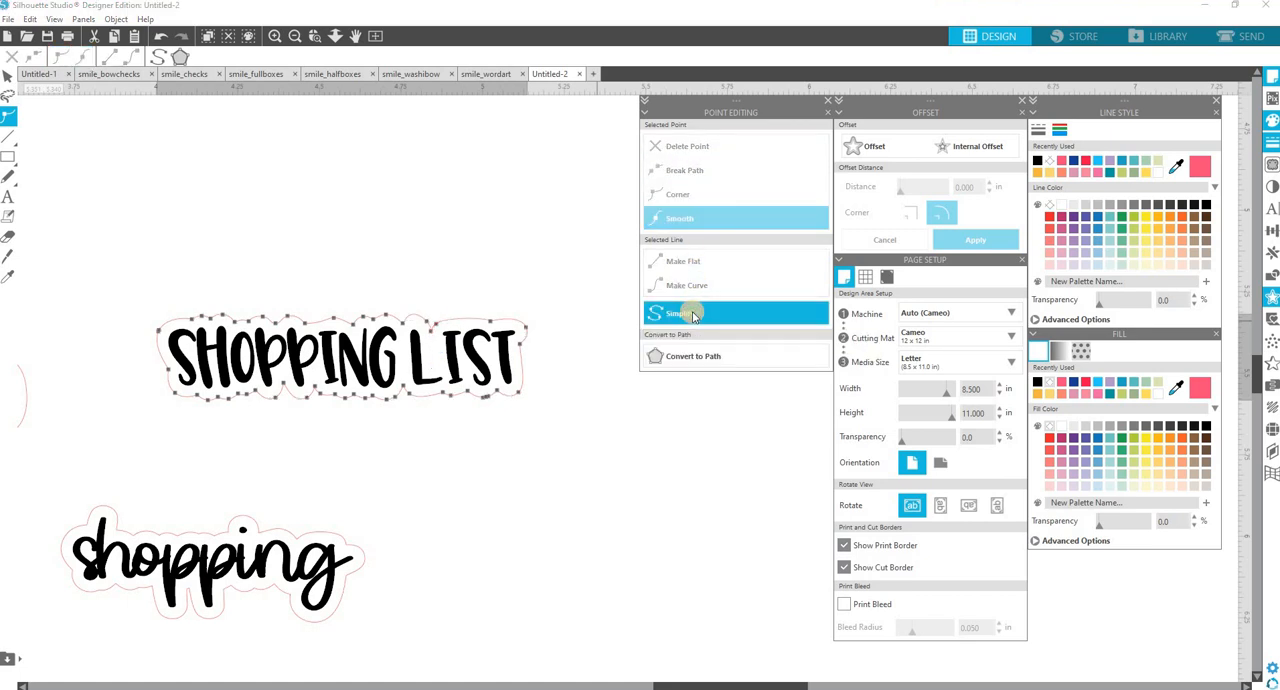
left_click(693, 316)
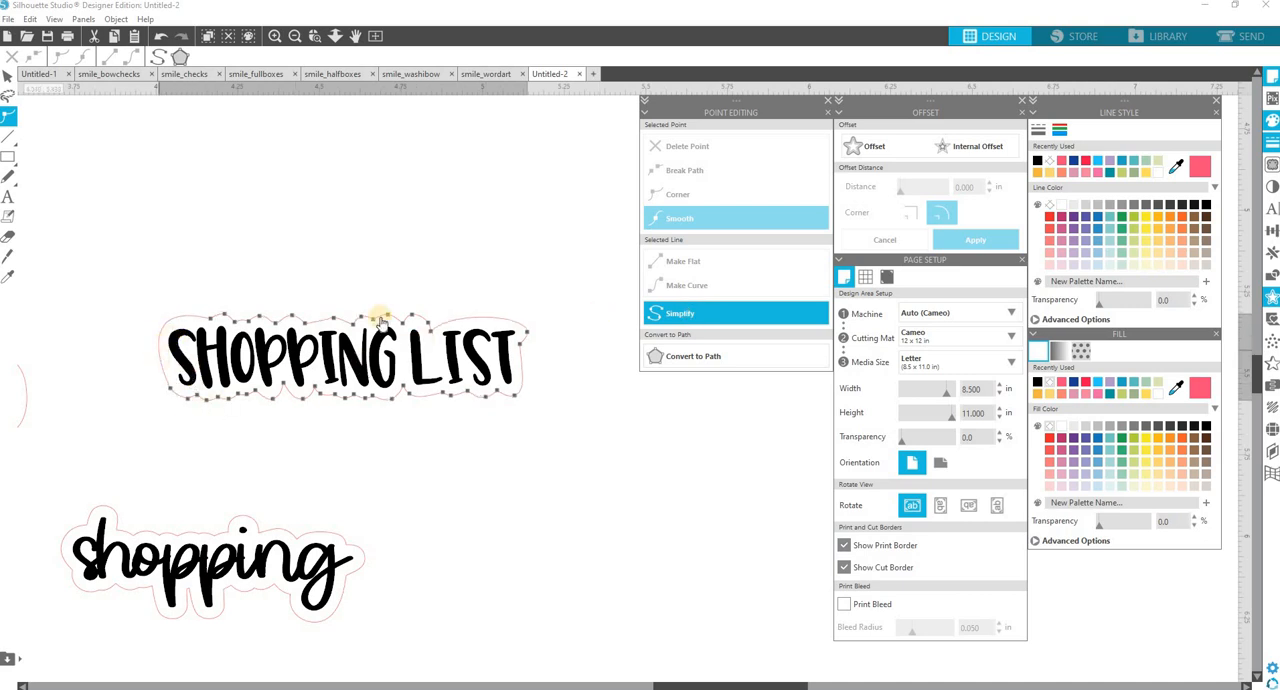
Undo the repeated simplification and the point deletion on the "Shopping List" outline.
left_click(158, 36)
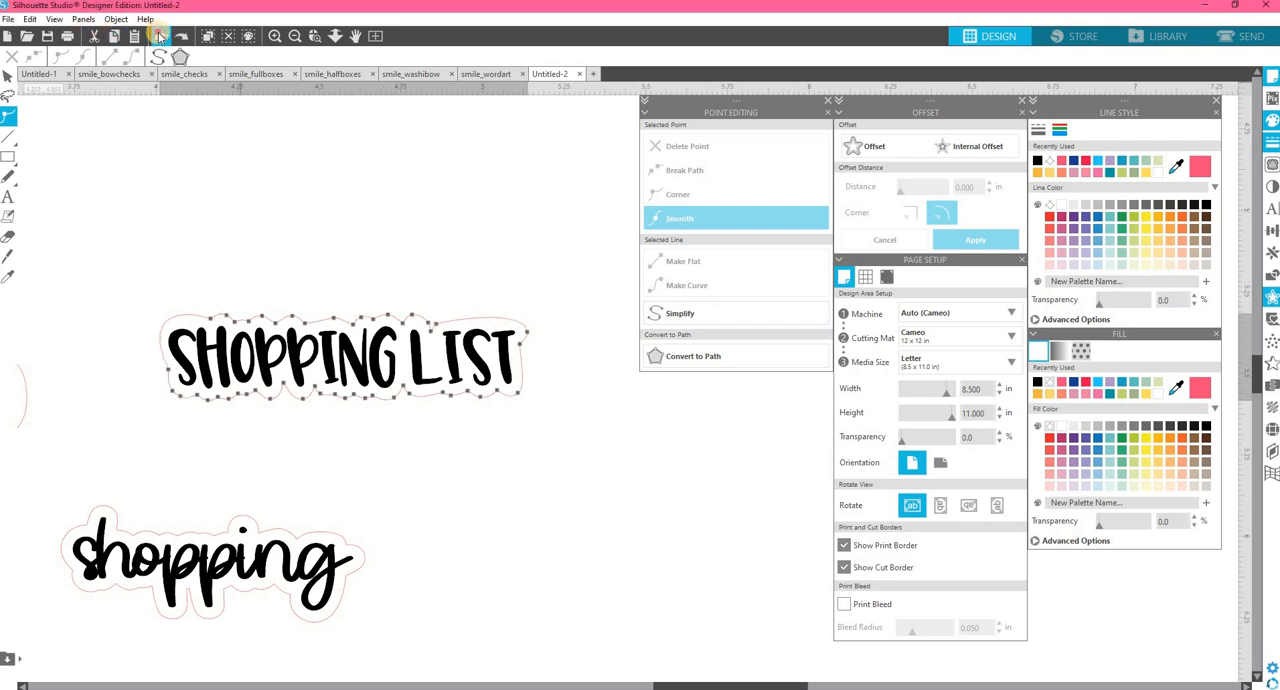
left_click(160, 37)
left_click(160, 37)
left_click(160, 37)
left_click(160, 37)
left_click(160, 37)
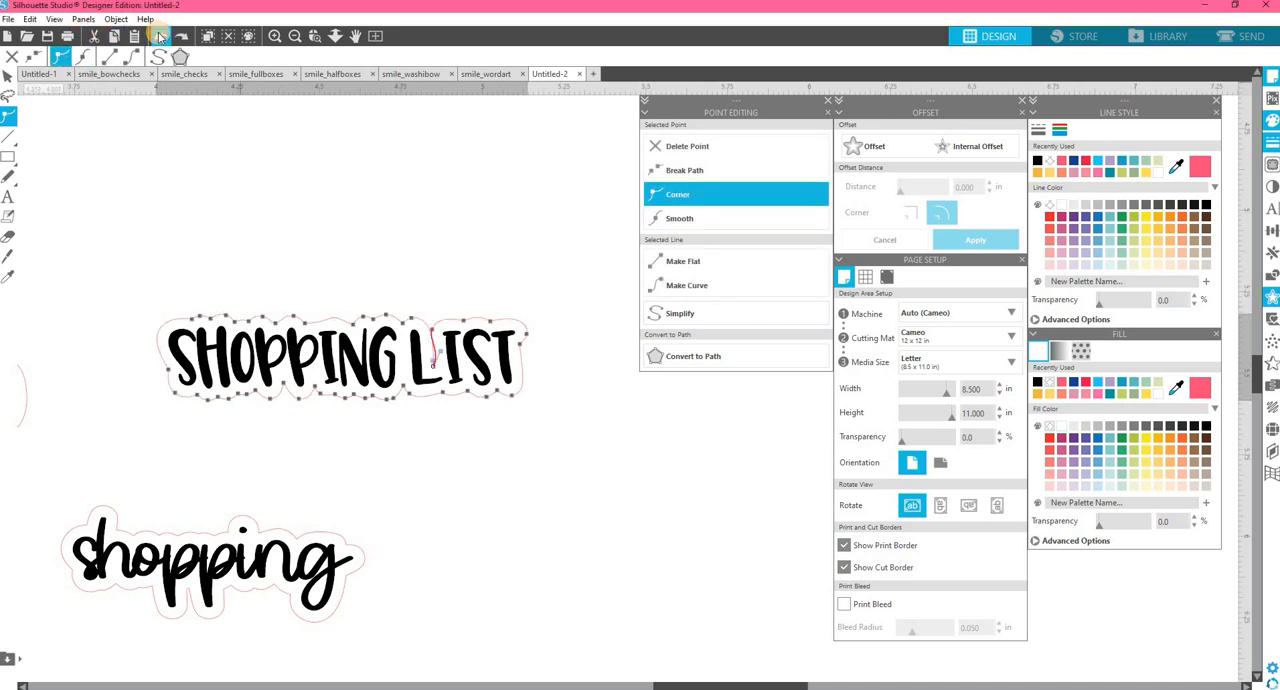
left_click(160, 37)
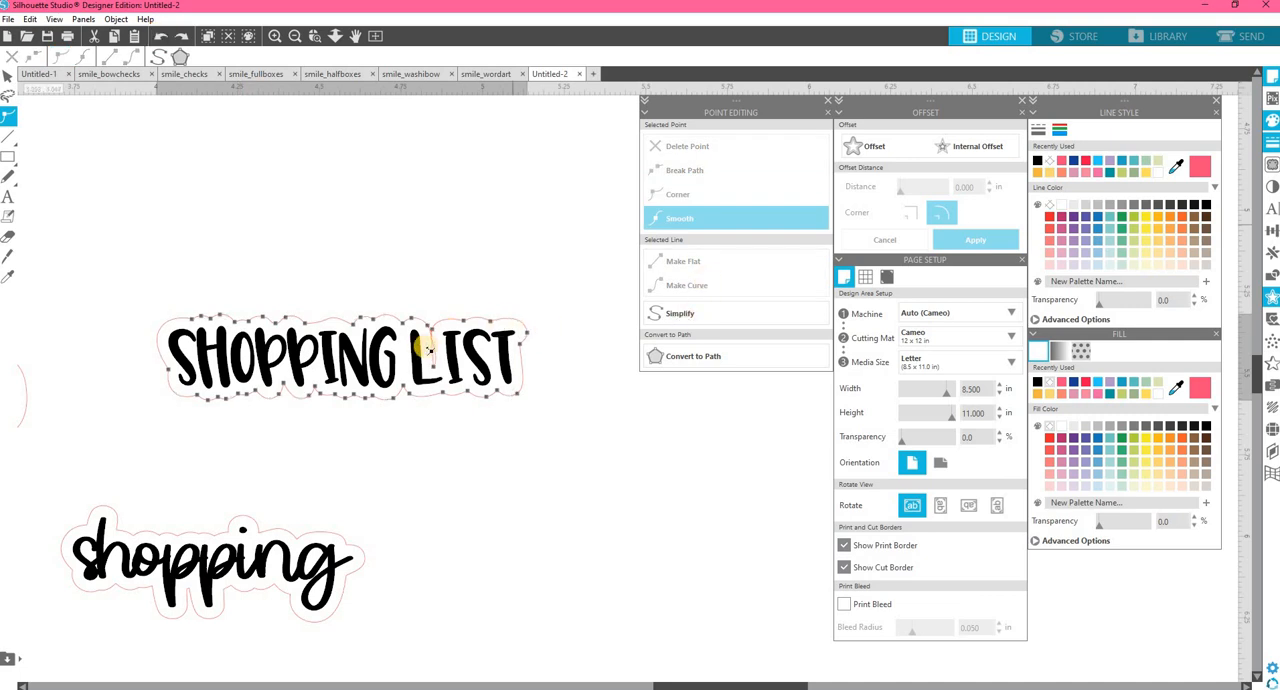
Delete the notch points between "L" and "I" in the "Shopping List" outline and leave point editing.
left_click(432, 326)
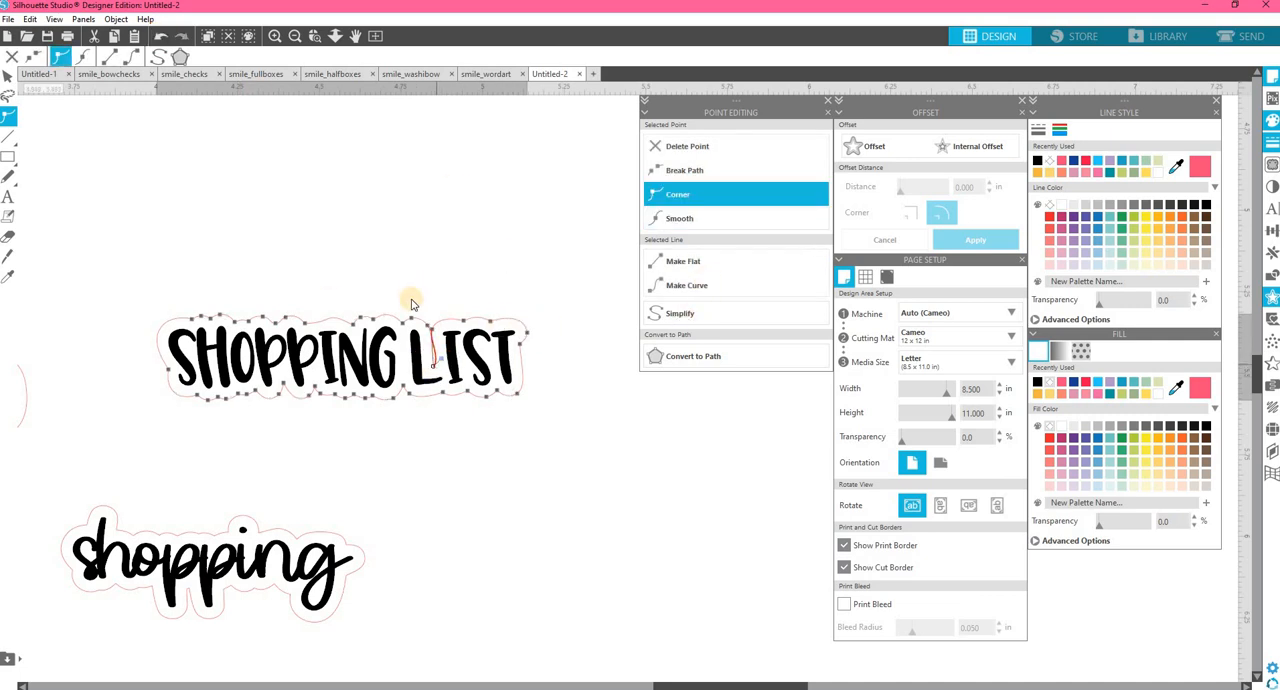
left_click(682, 149)
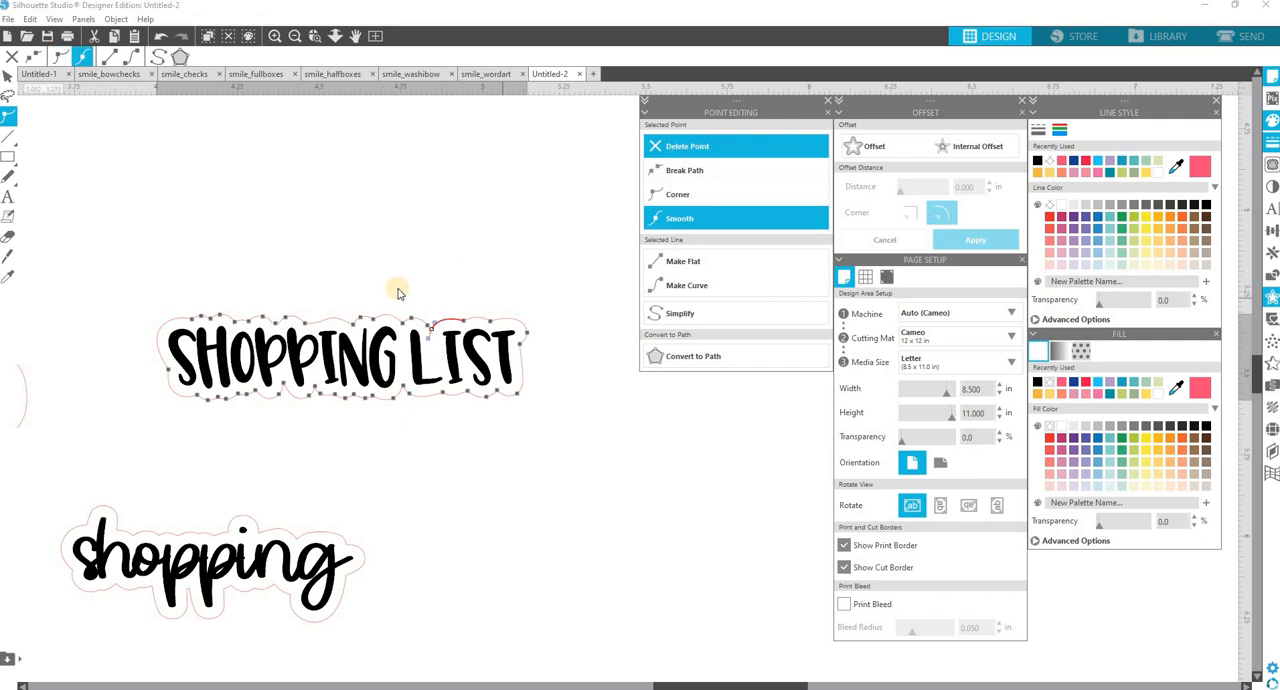
left_click(440, 350)
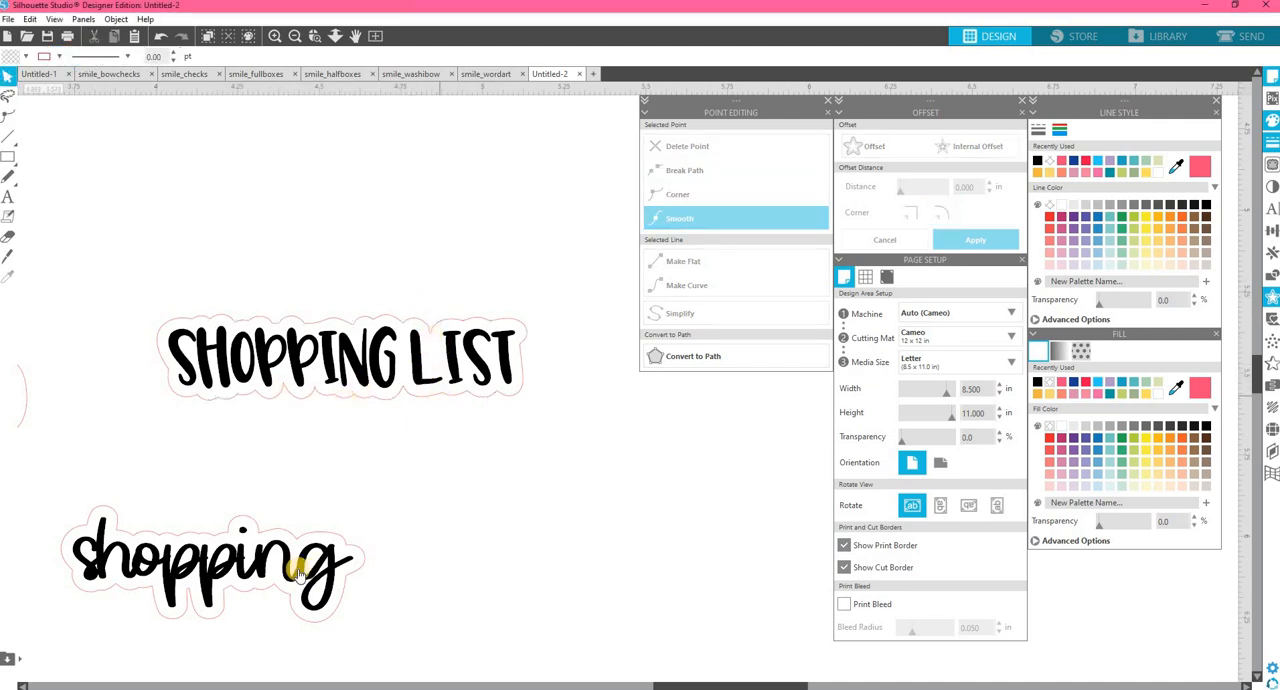
Delete the notch points between the two p's in the script "shopping" outline and leave point editing.
left_click(222, 624)
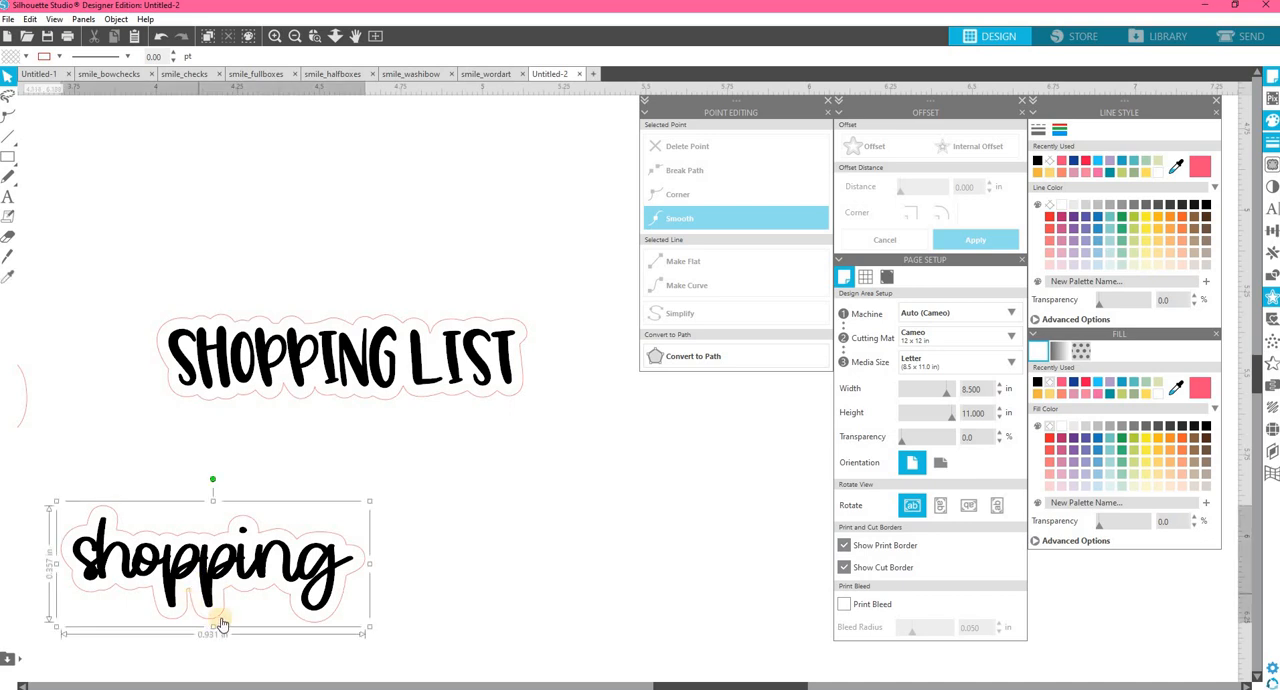
left_click(216, 624)
double_click(215, 618)
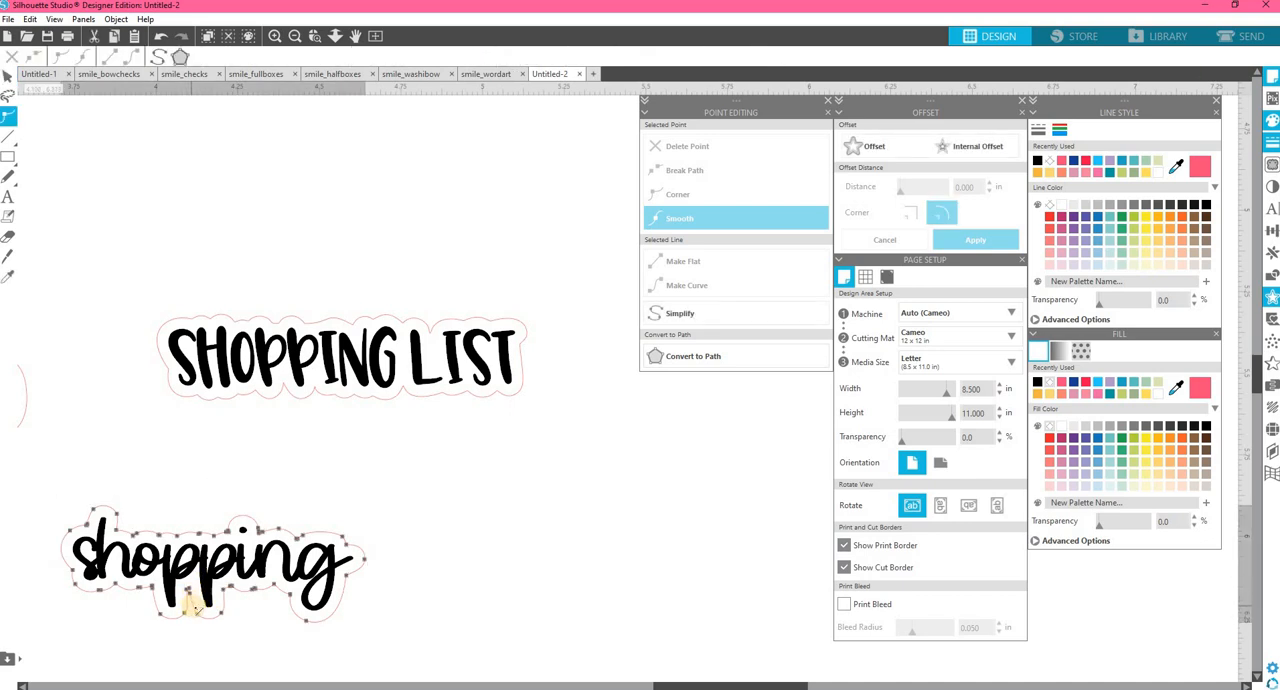
left_click(187, 602)
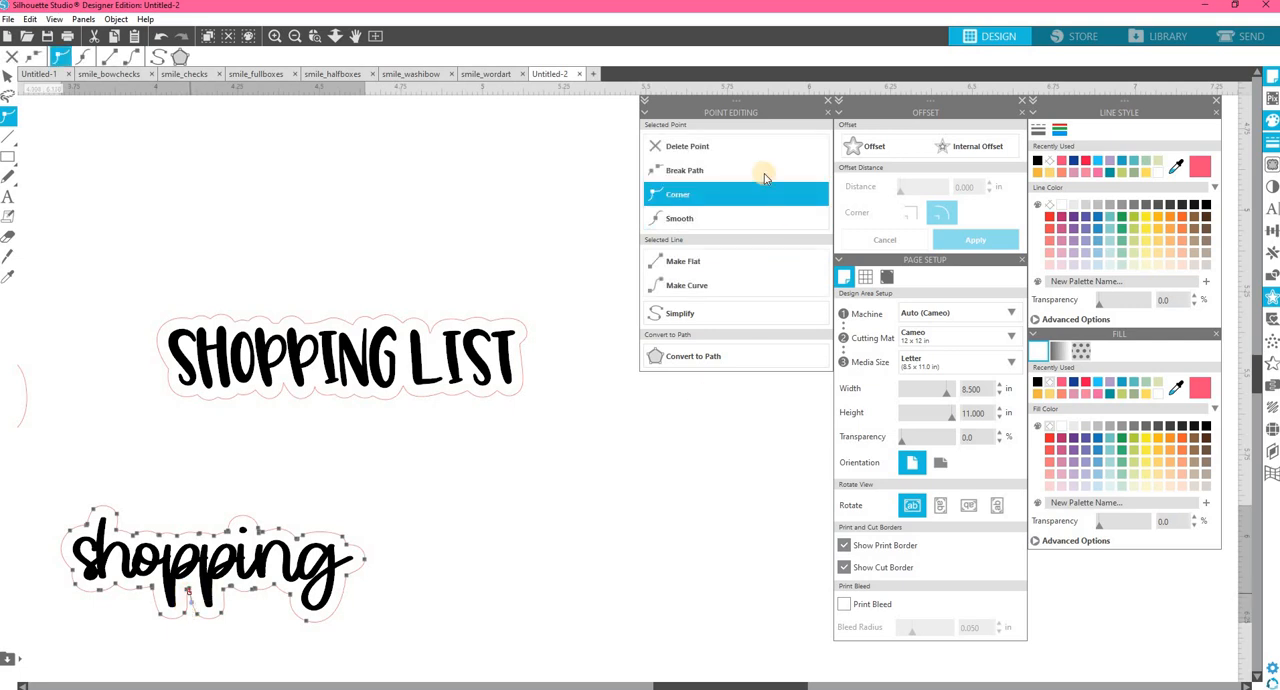
left_click(725, 148)
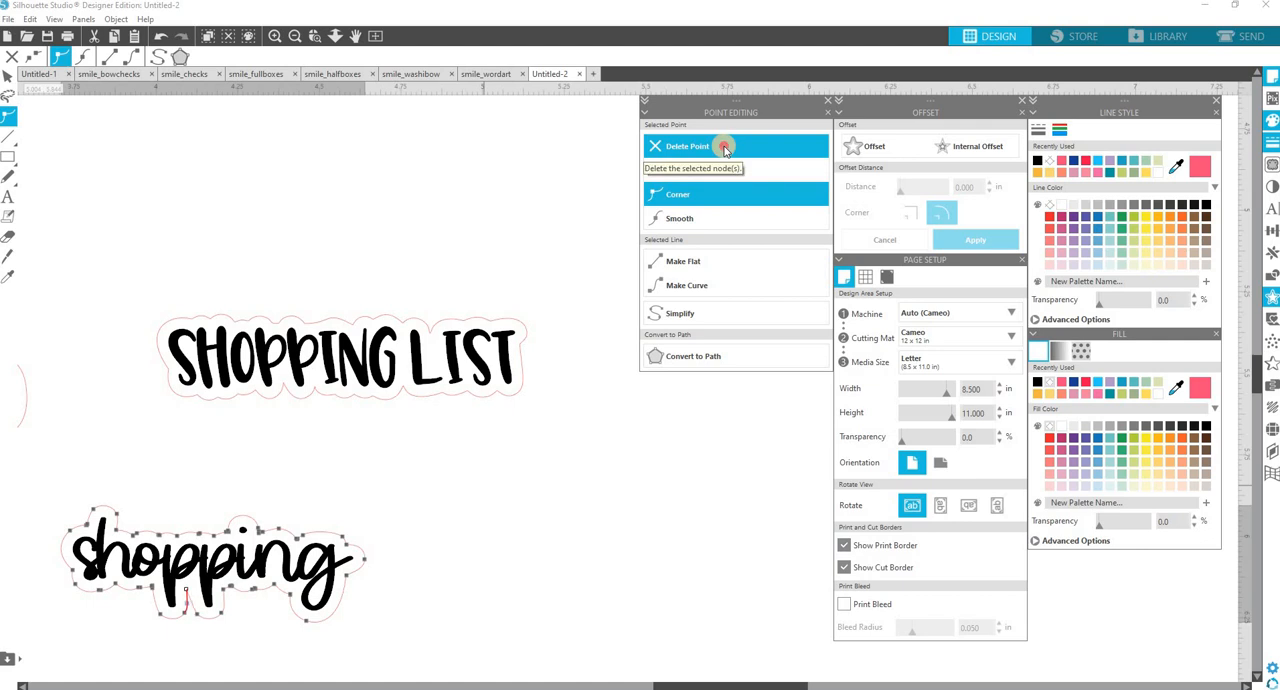
left_click(140, 611)
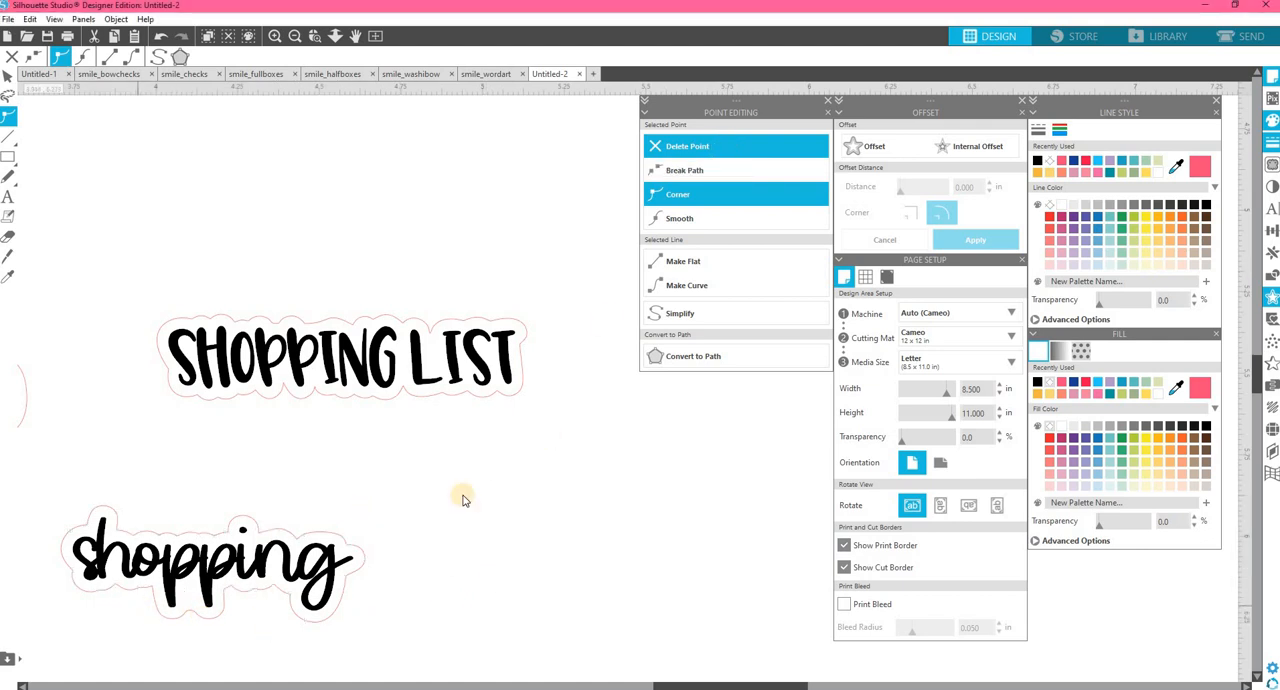
left_click(503, 471)
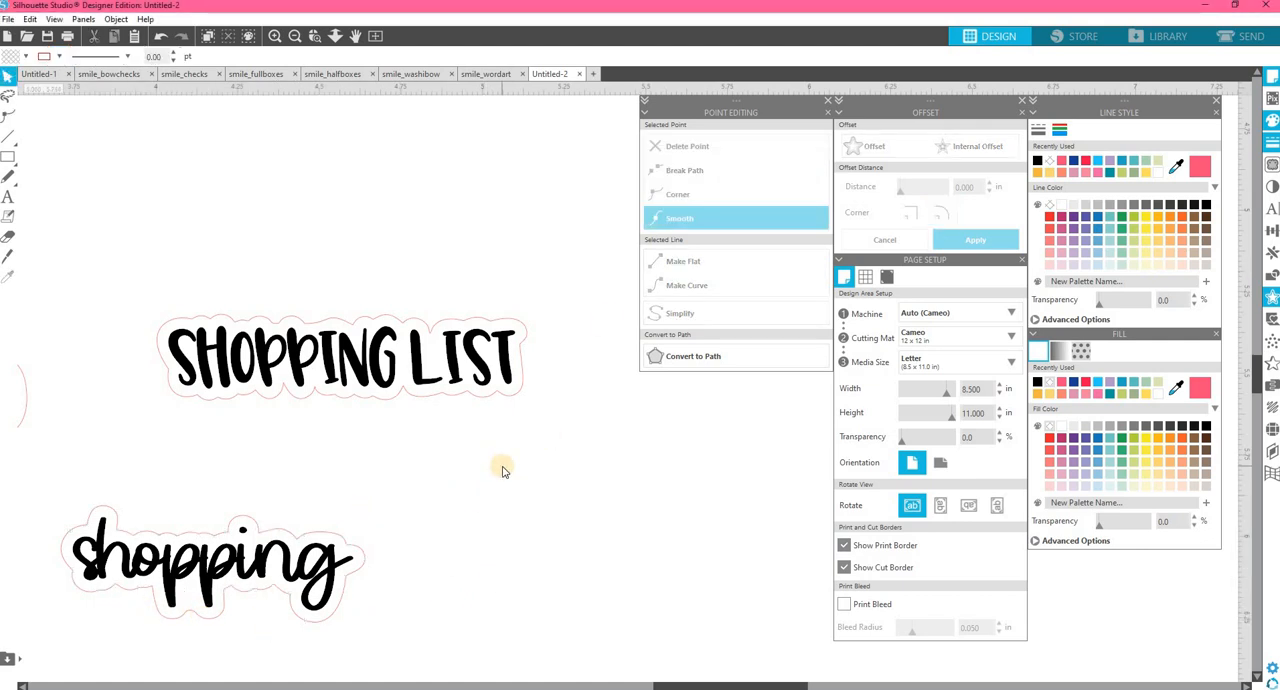
Set the character spacing of the script "shopping" to 100% and move the text off its outline to below "To Do".
scroll(461, 474, "right", 1)
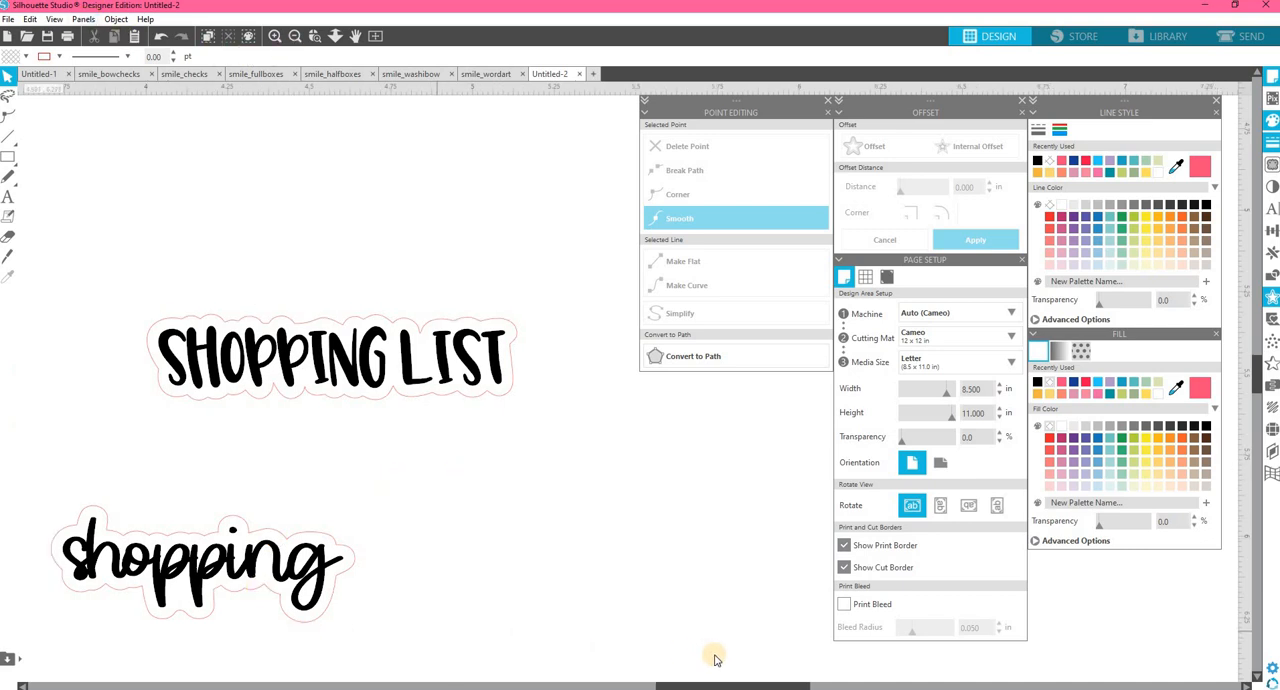
left_click_drag(730, 684, 658, 684)
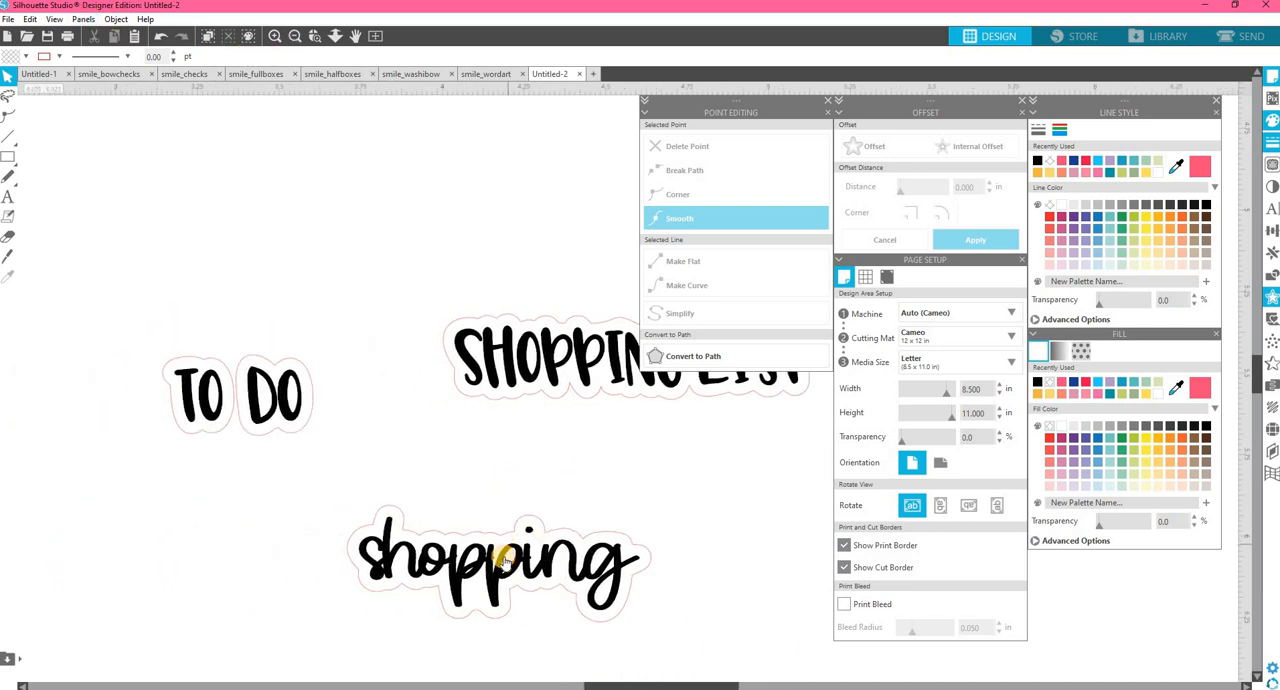
left_click(503, 546)
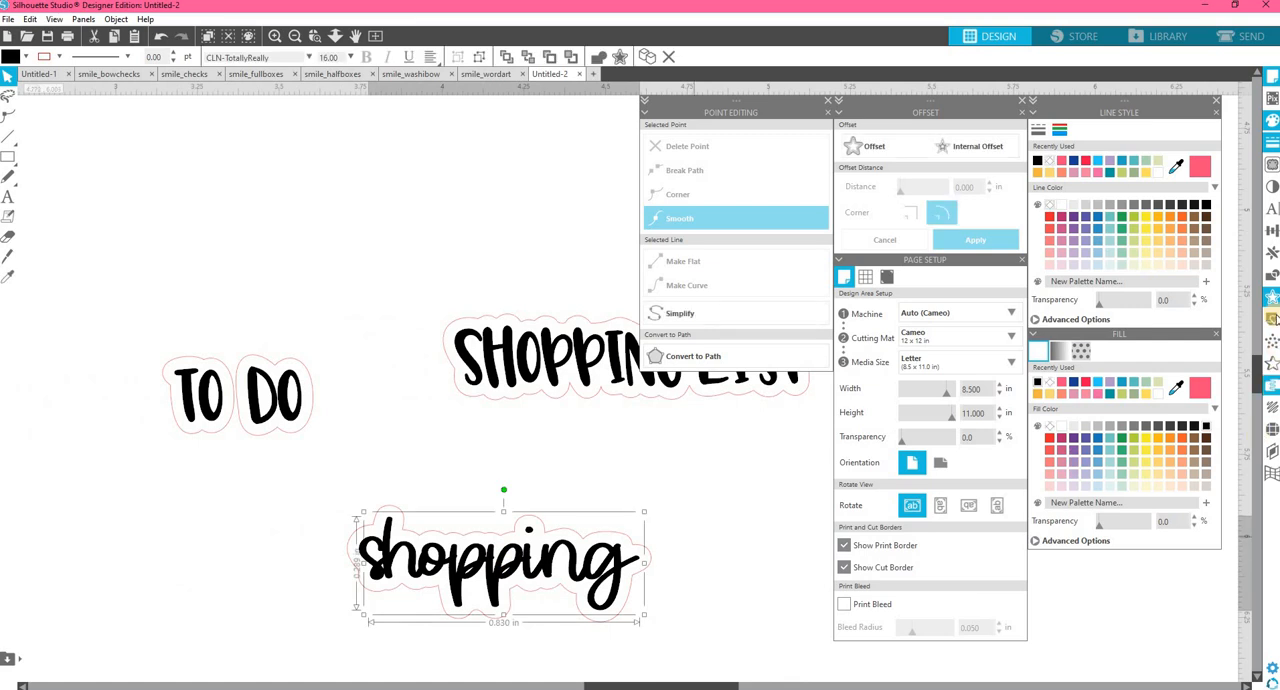
left_click(1271, 209)
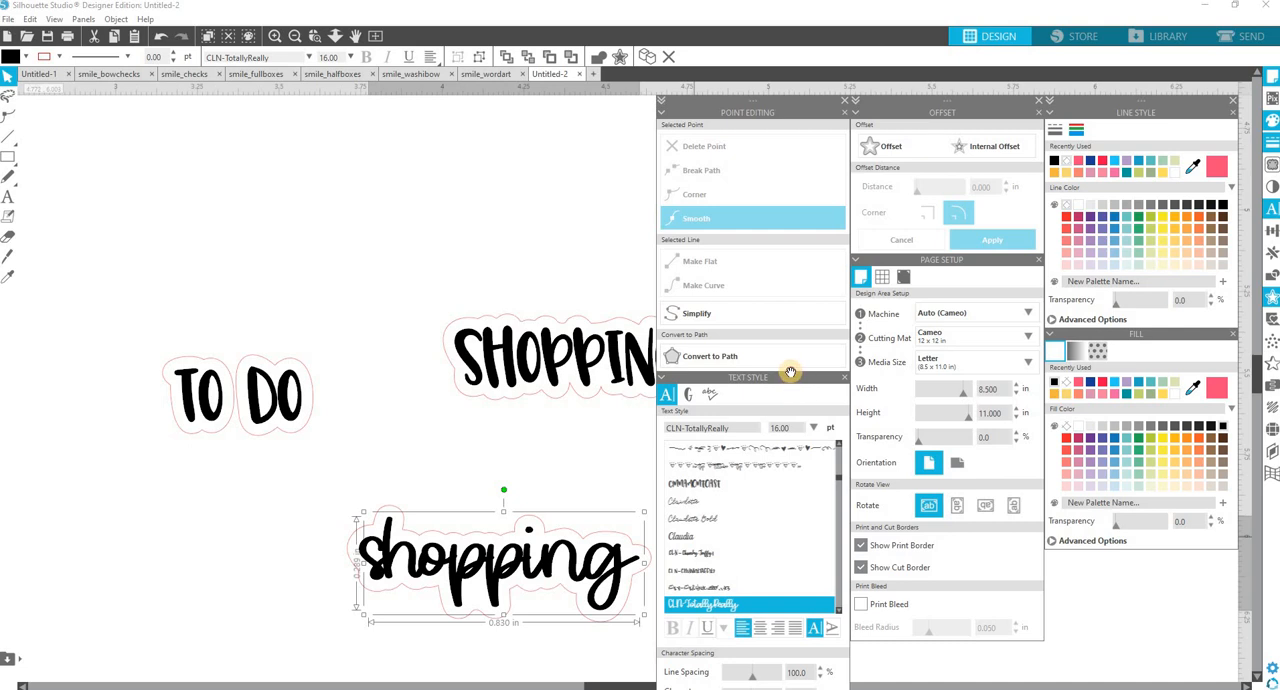
left_click_drag(790, 372, 840, 226)
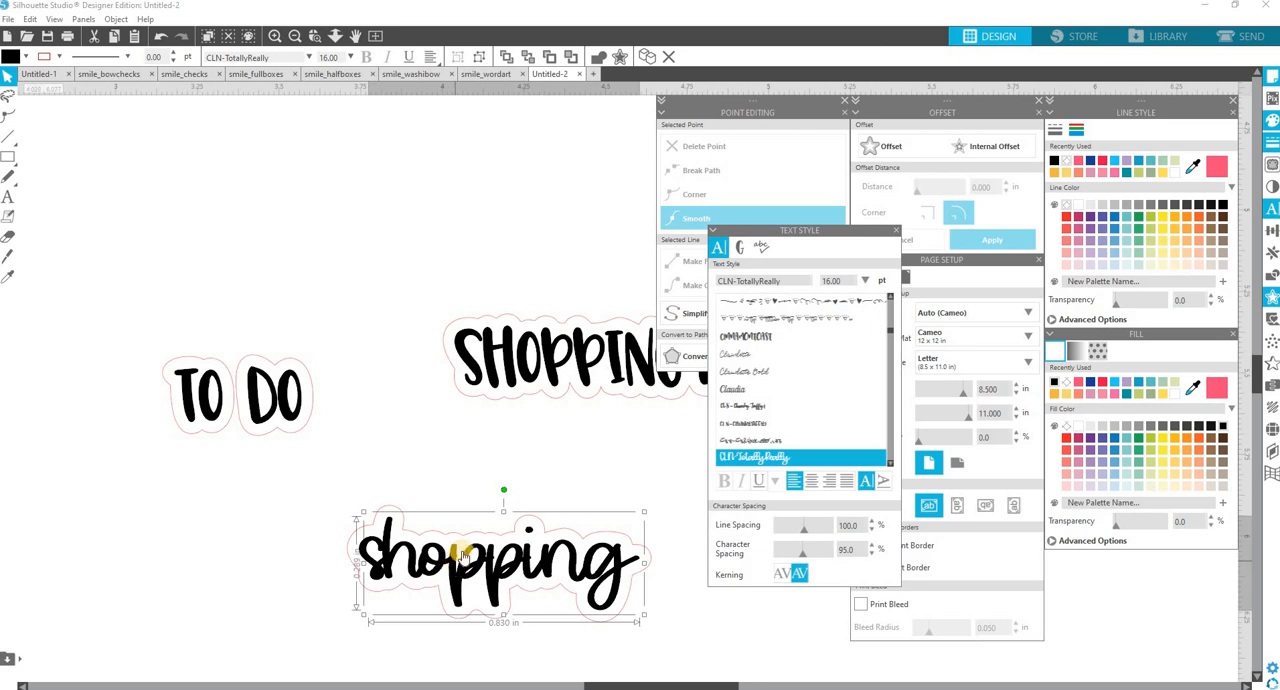
left_click(872, 548)
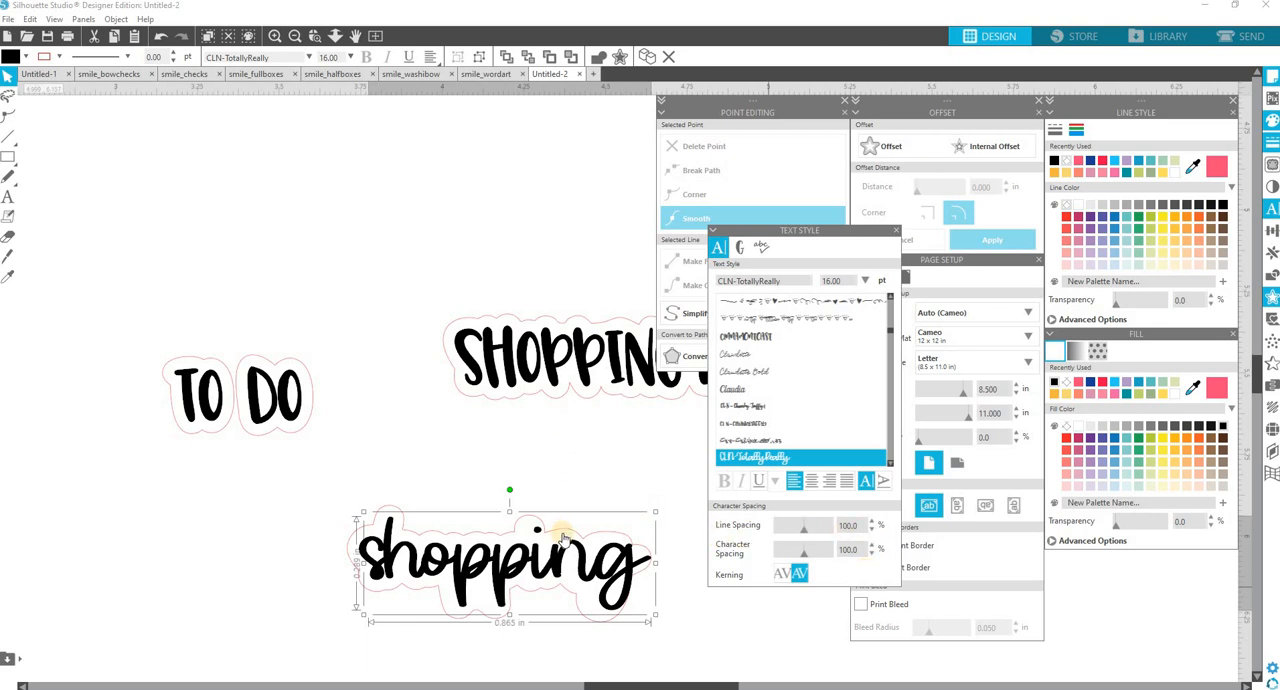
left_click_drag(567, 547, 280, 471)
Add the word "list" on a second line beneath the script "shopping".
double_click(368, 486)
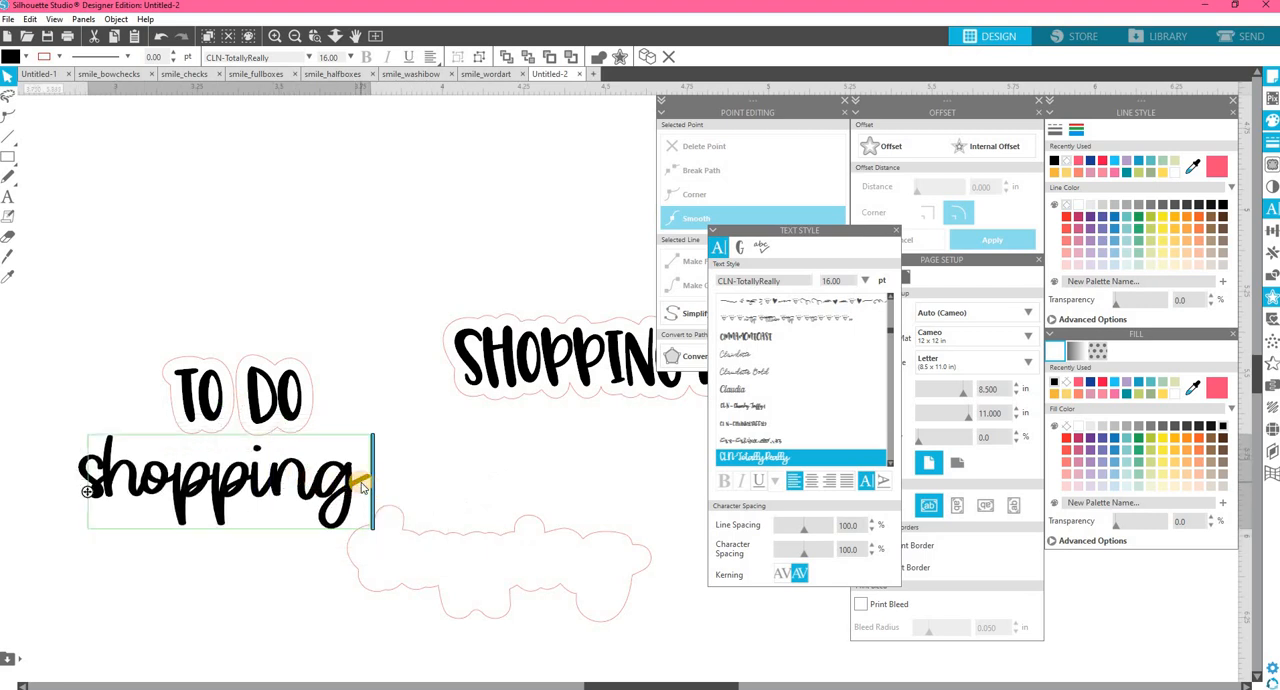
key("Return")
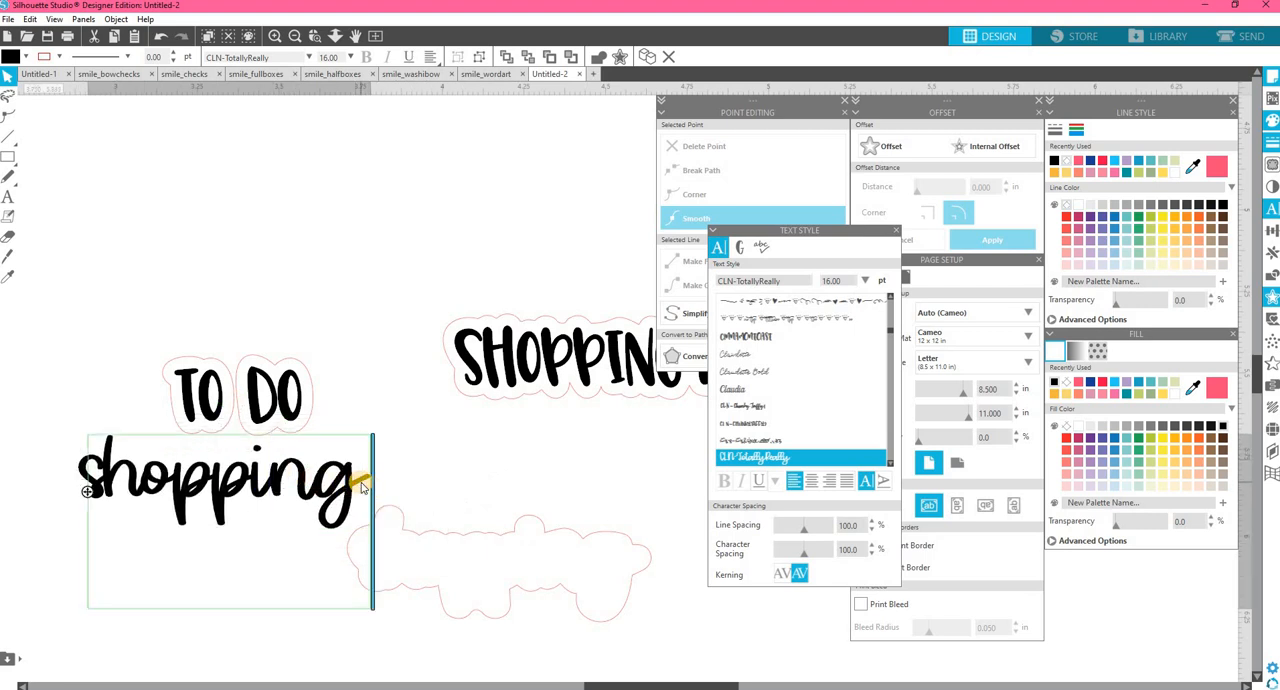
type("list")
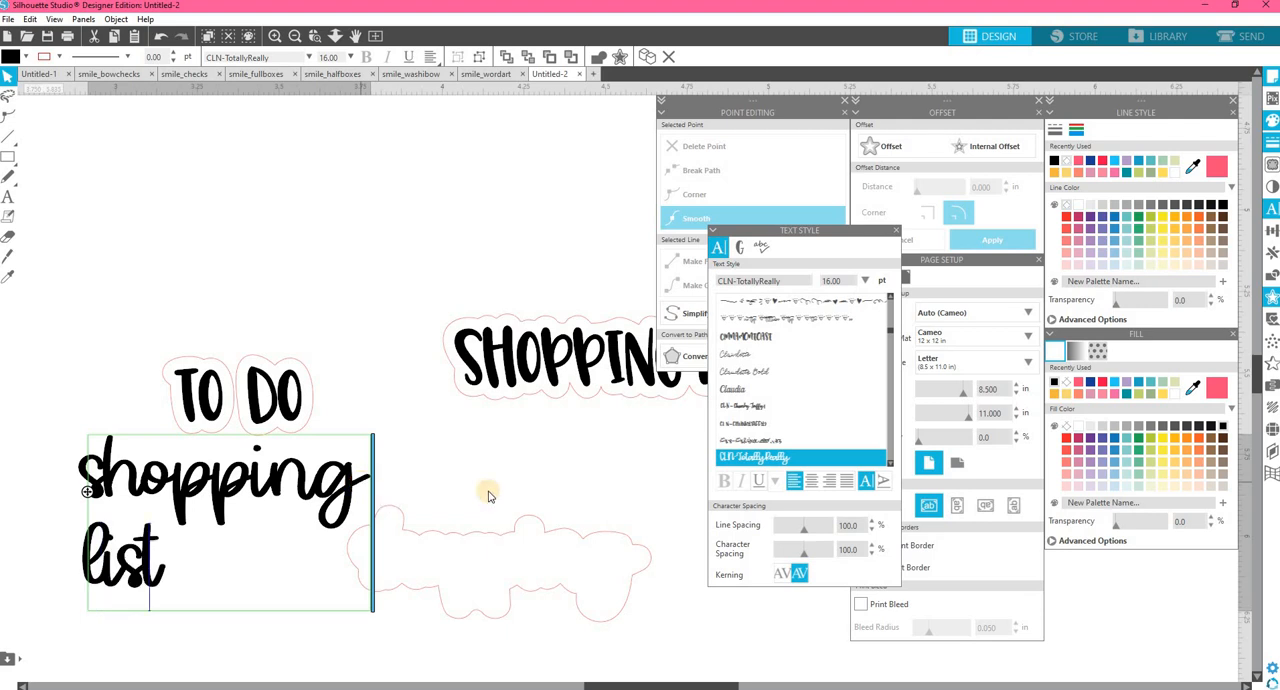
left_click(487, 478)
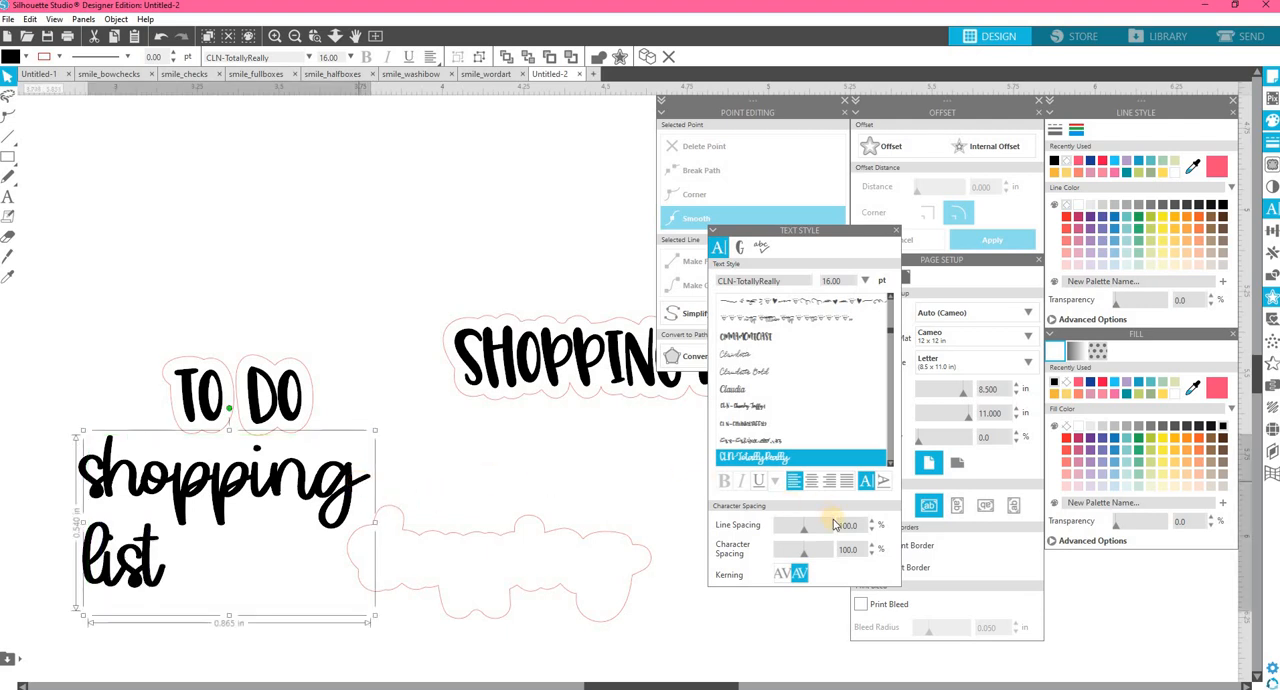
Set the script text's line spacing to 80%, move it above "To Do", and close the text style and point editing settings.
left_click_drag(801, 530, 798, 527)
left_click_drag(297, 485, 412, 198)
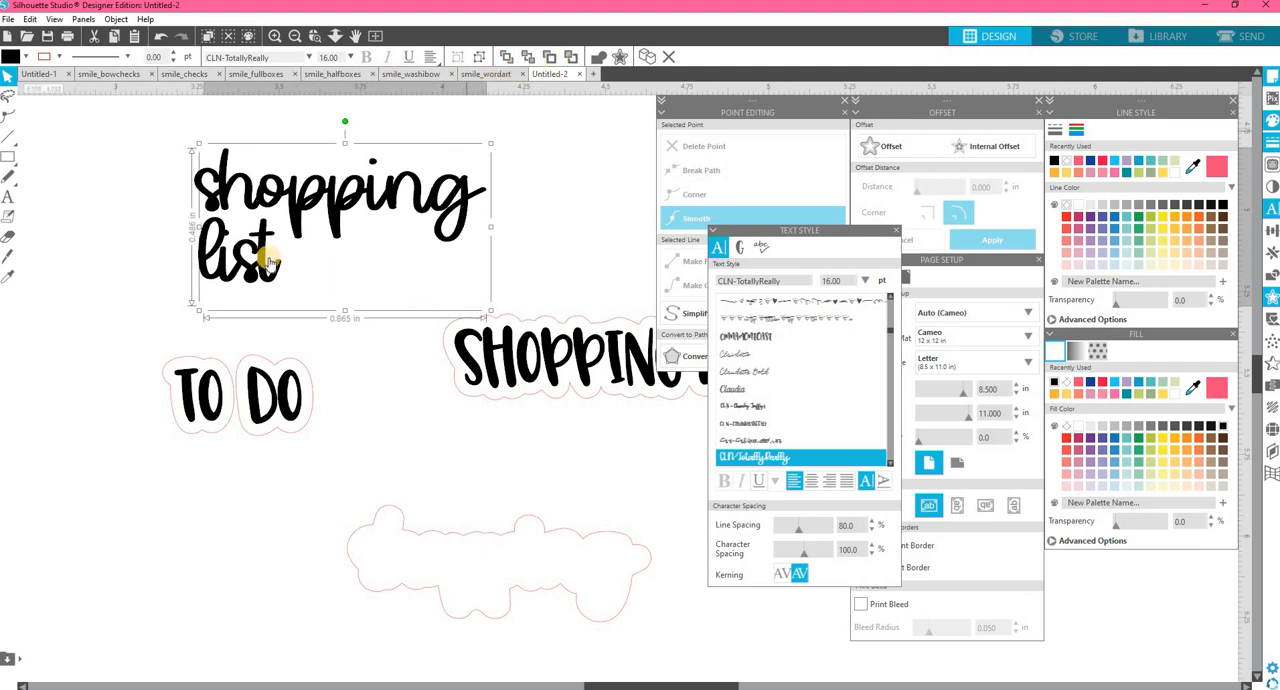
left_click(895, 230)
left_click(845, 100)
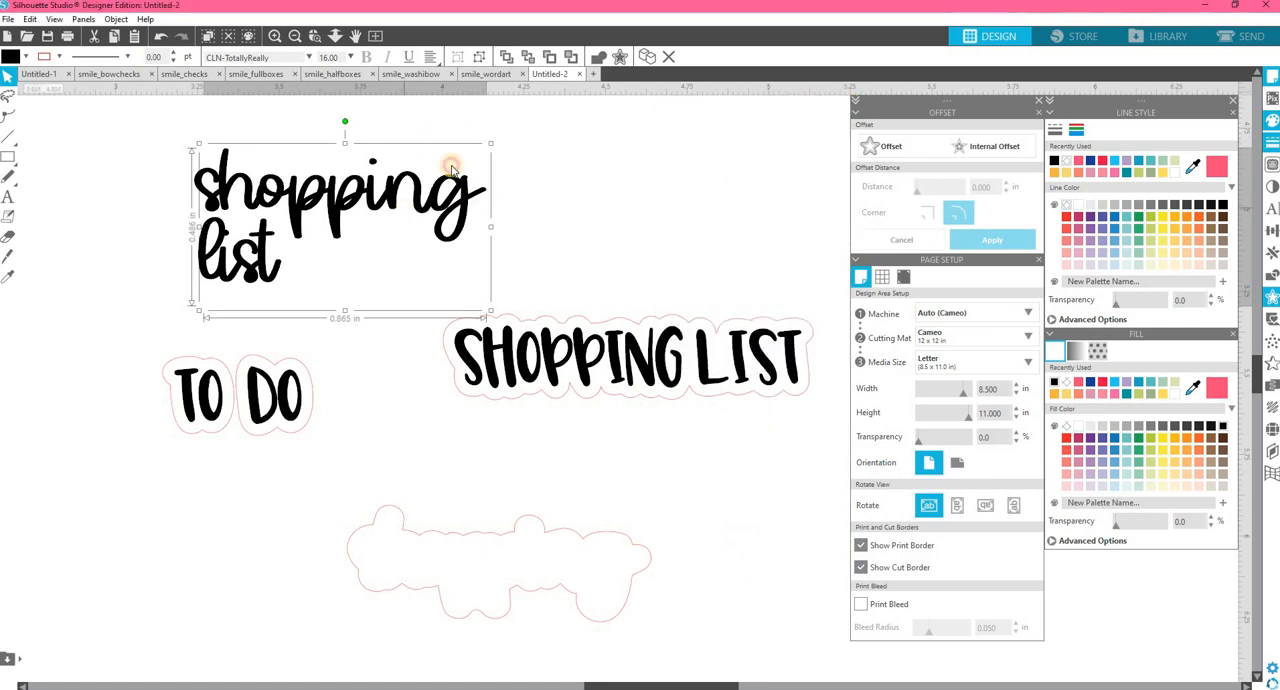
Delete the word "list" from the script text, leaving only "shopping".
double_click(452, 197)
left_click_drag(251, 266, 114, 260)
key("BackSpace")
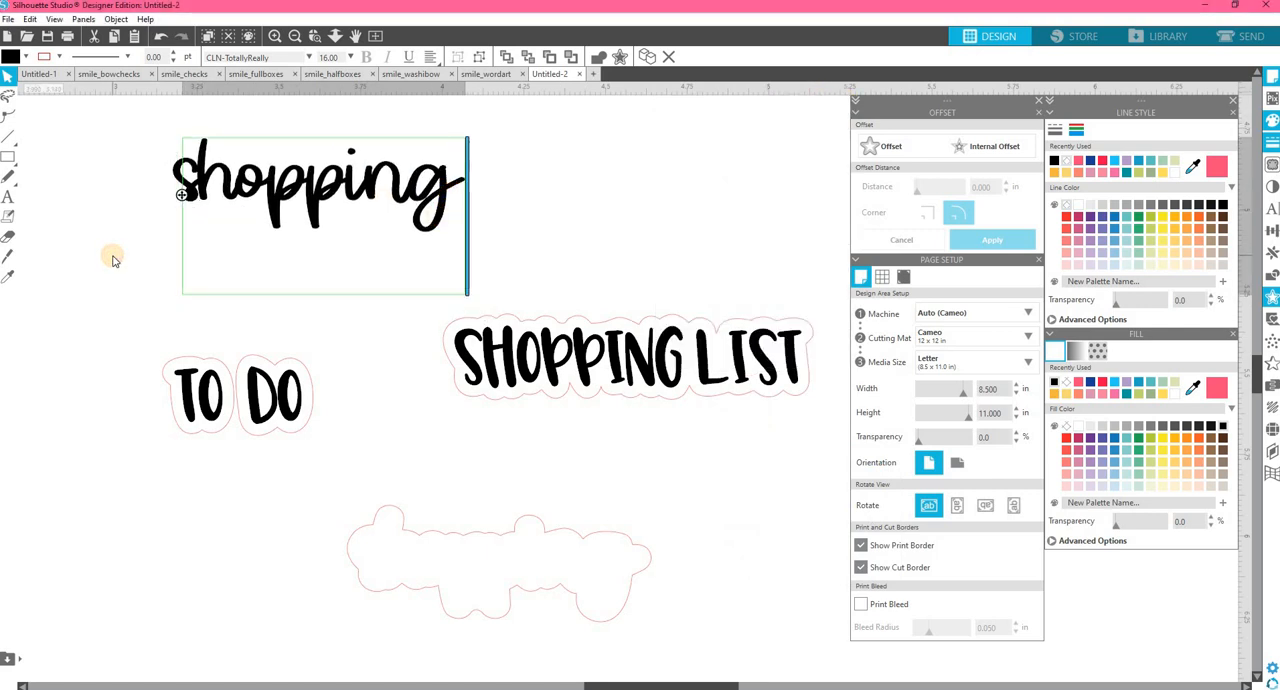
left_click(486, 297)
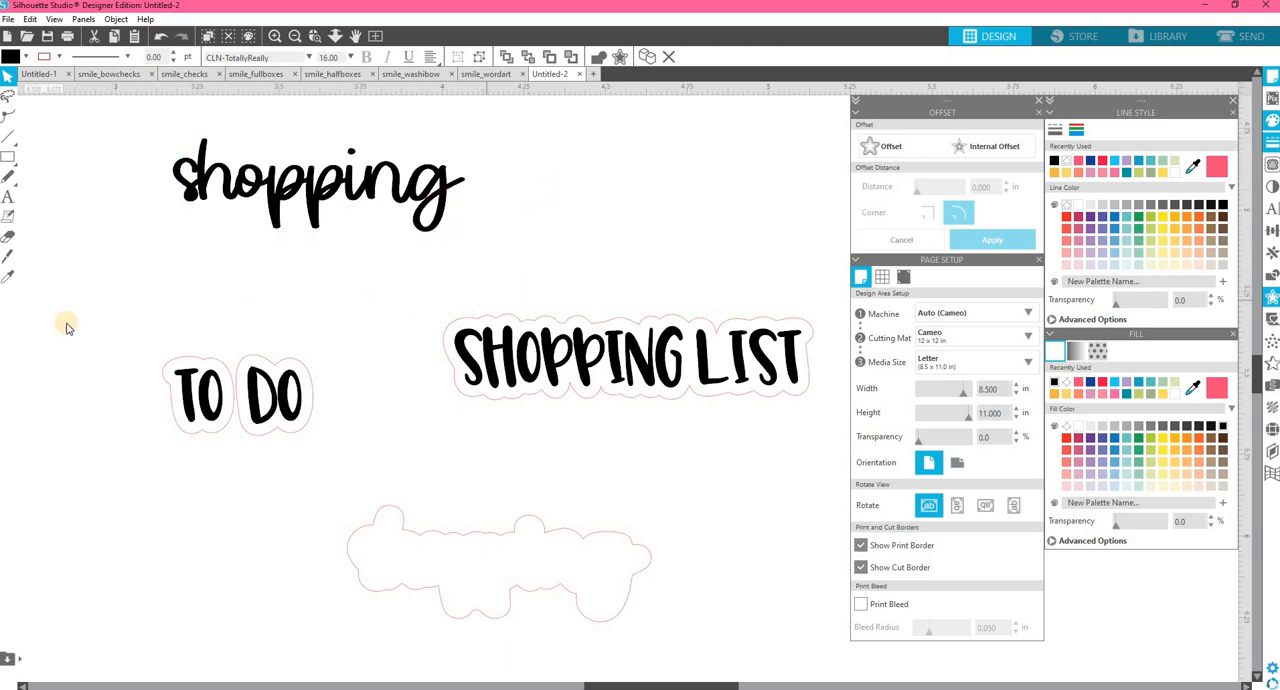
Delete the "To Do" and "Shopping List" stickers with the empty script outline, and activate the Text tool.
left_click_drag(680, 428, 823, 634)
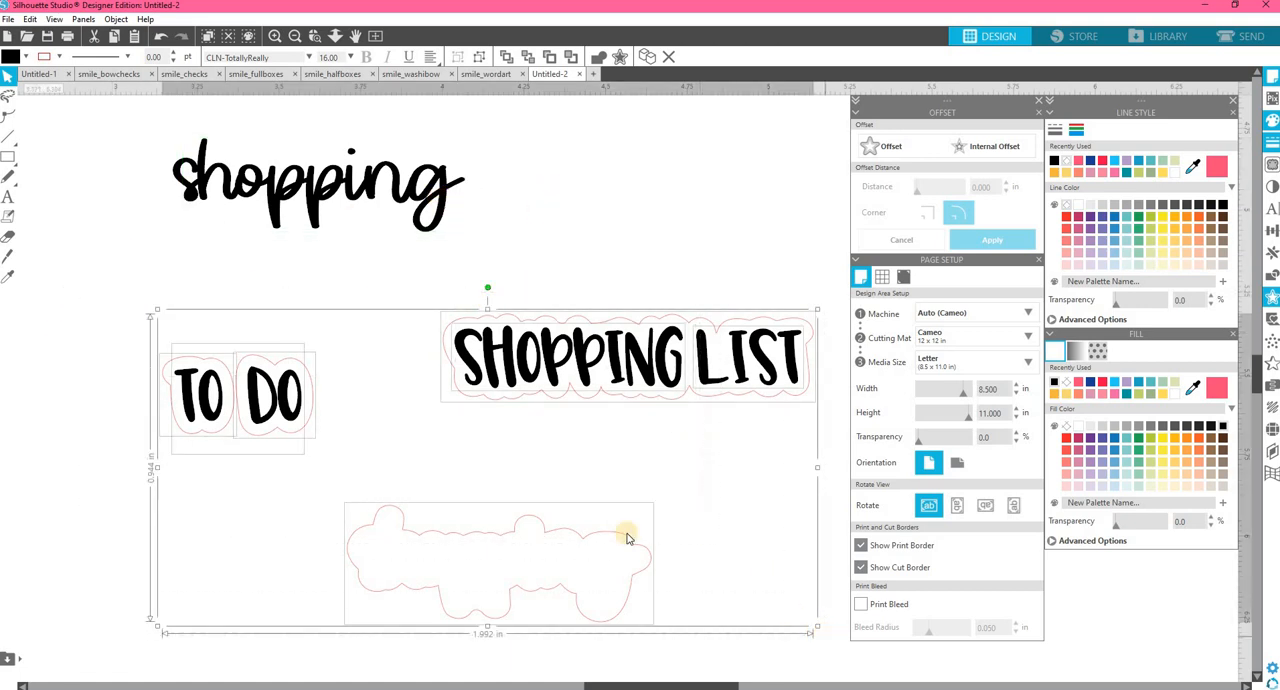
key("Delete")
left_click(8, 197)
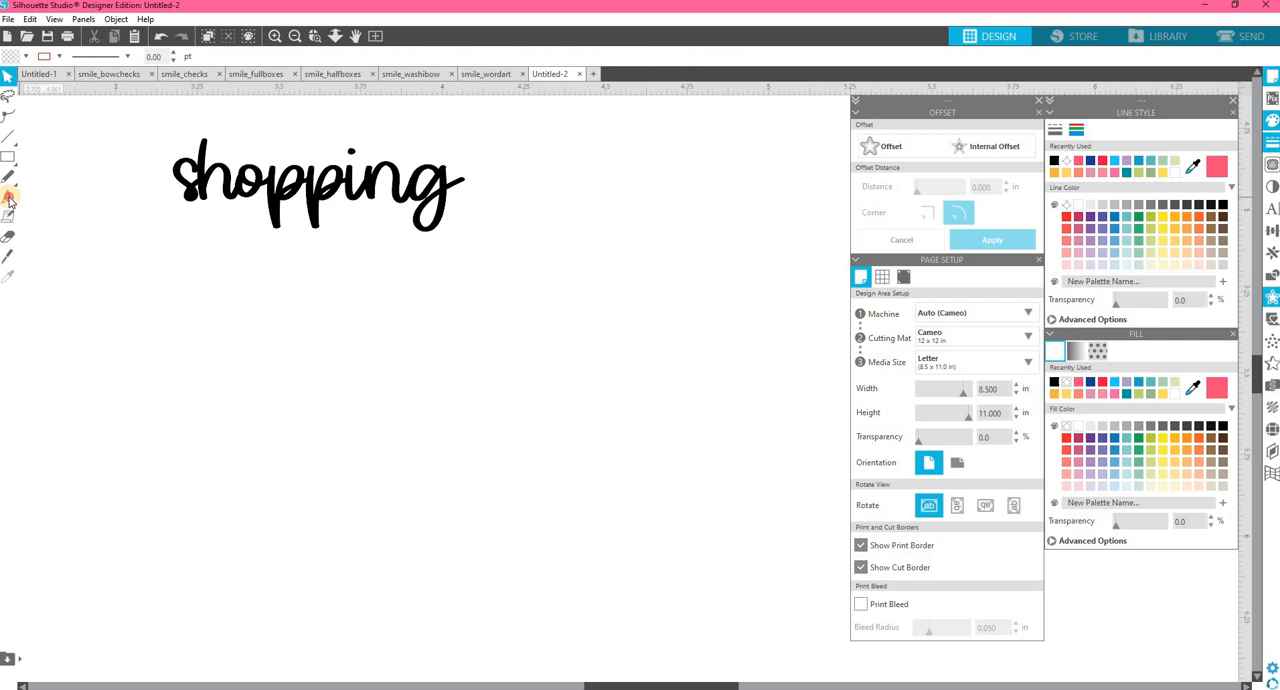
Add the word "list" as a separate text object below and to the right of "shopping".
left_click(458, 298)
type("list")
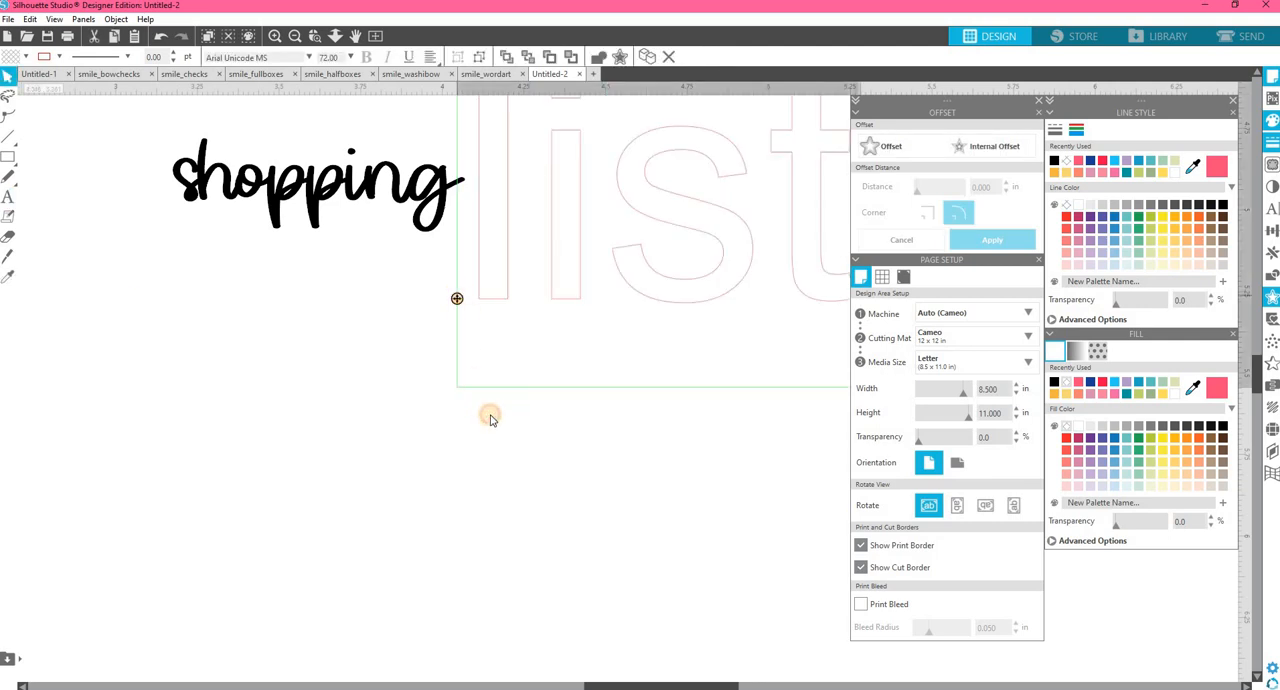
key("Escape")
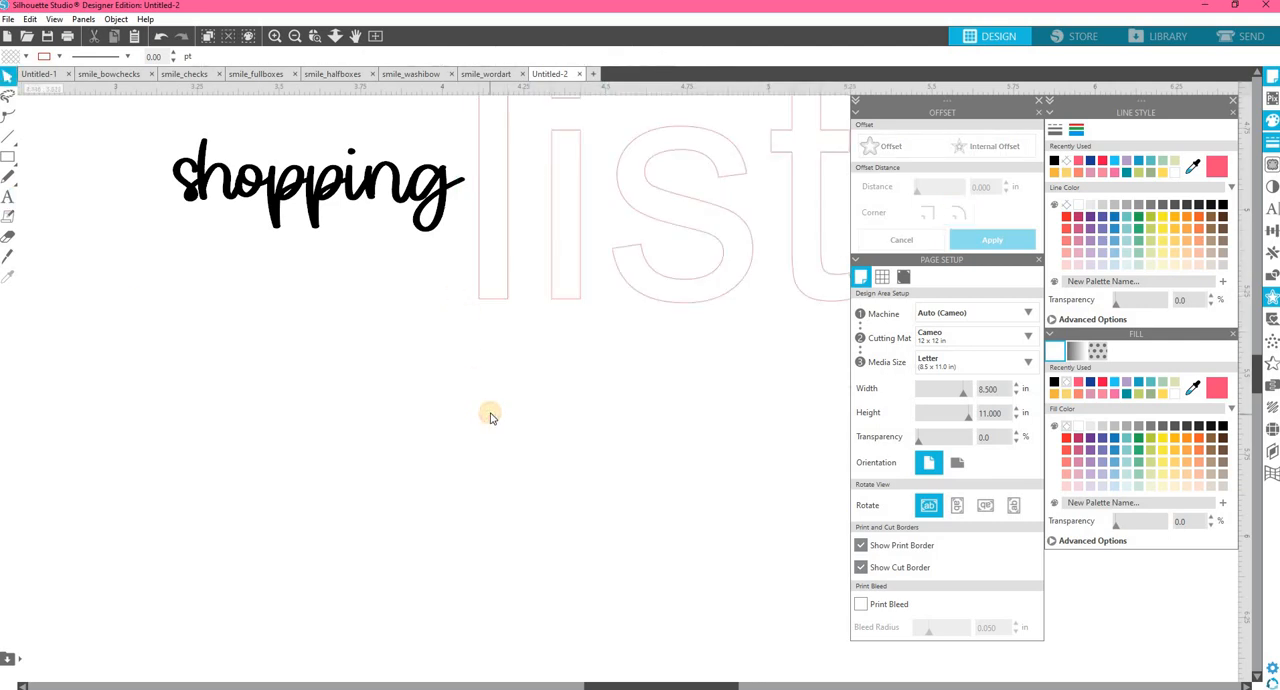
scroll(490, 415, "up", 3)
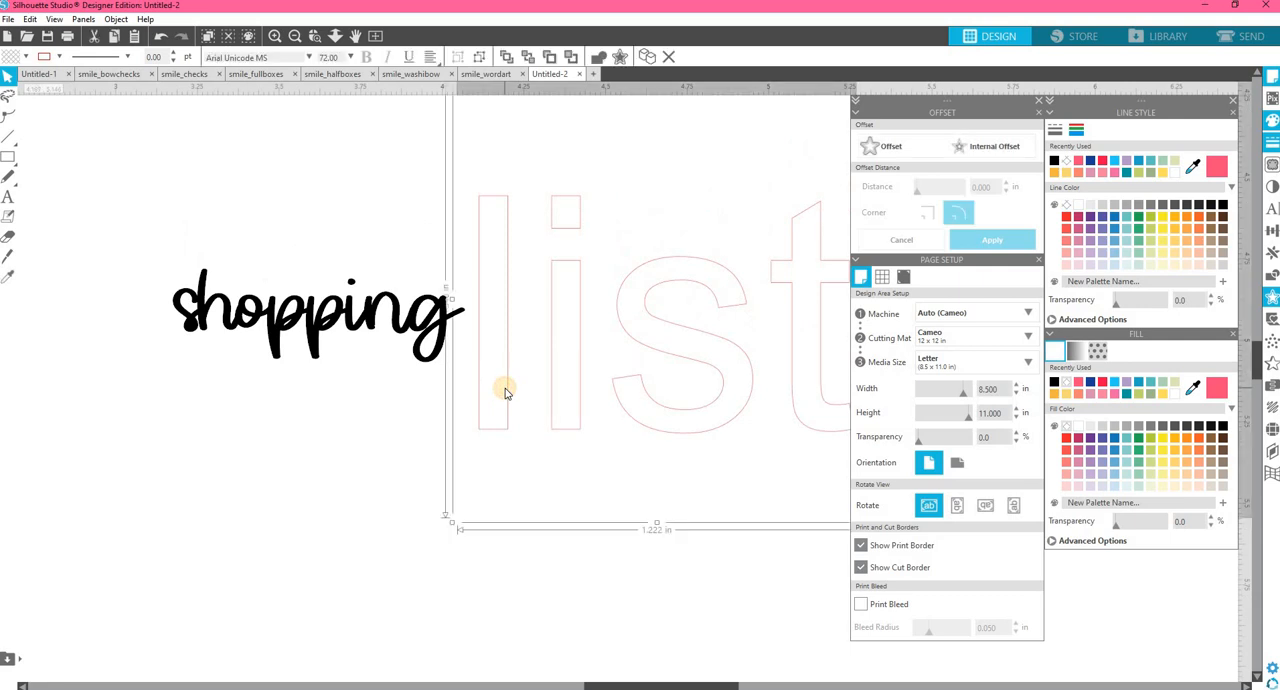
Copy the text style of "shopping" onto "list" with the eyedropper and move "list" beneath the end of "shopping".
key("i")
left_click(397, 308)
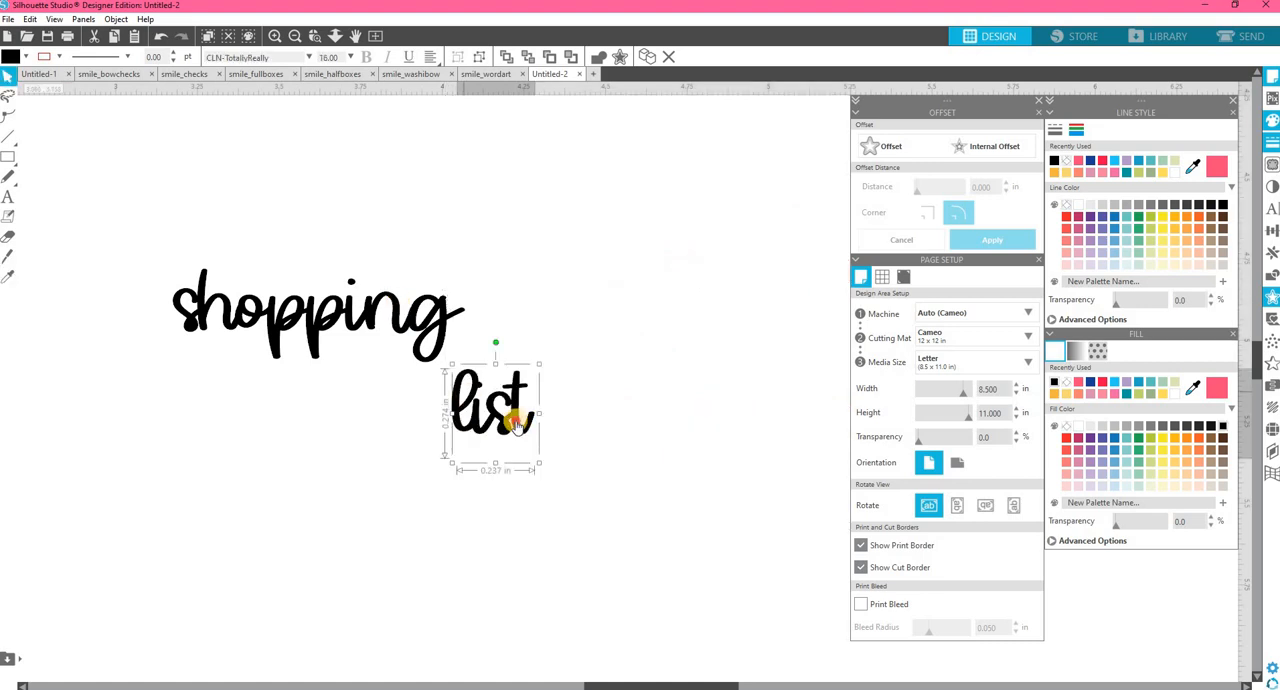
left_click_drag(508, 412, 400, 405)
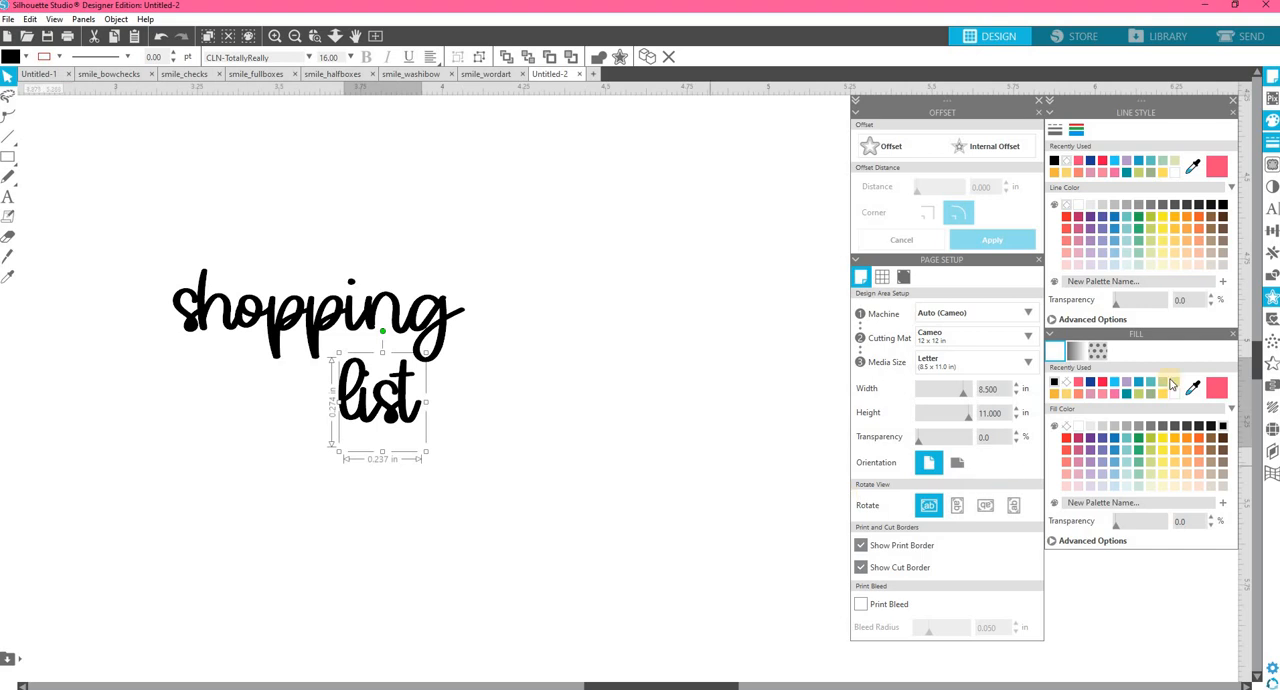
Try the CinnamonToast and CLN-ChunkyTaffy2 fonts on "list", then set it to CLN-TotallyReally2.
left_click(1272, 208)
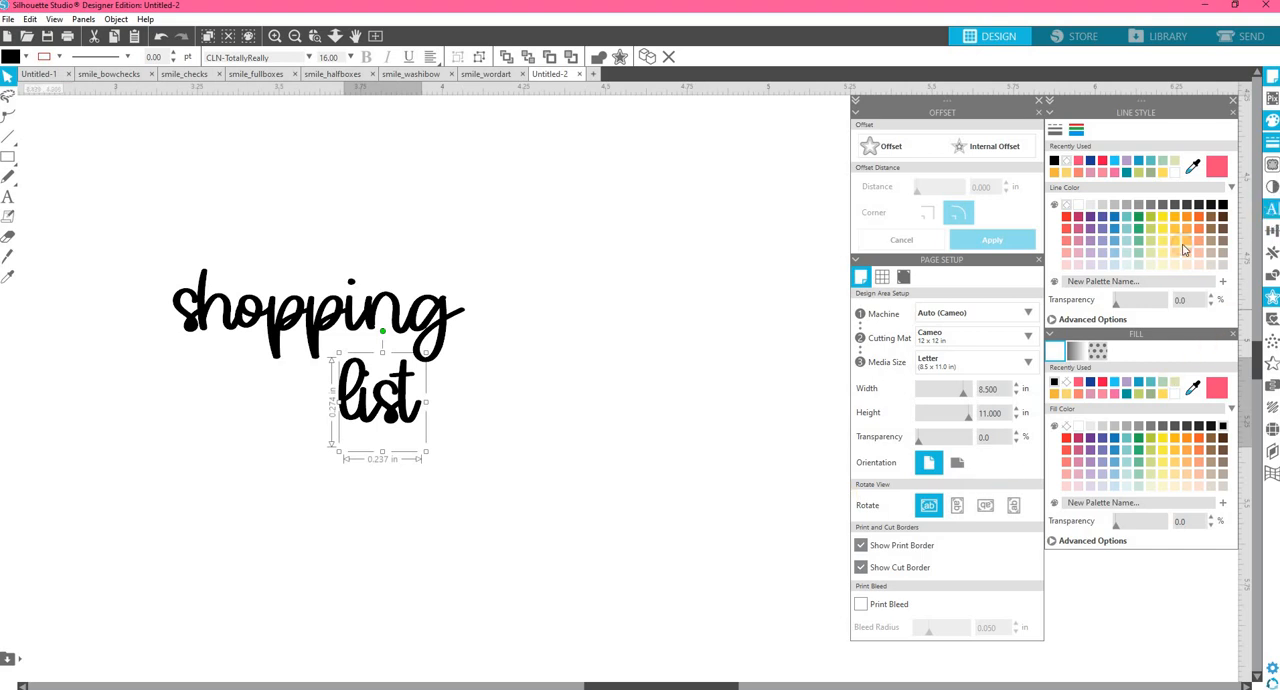
left_click(704, 220)
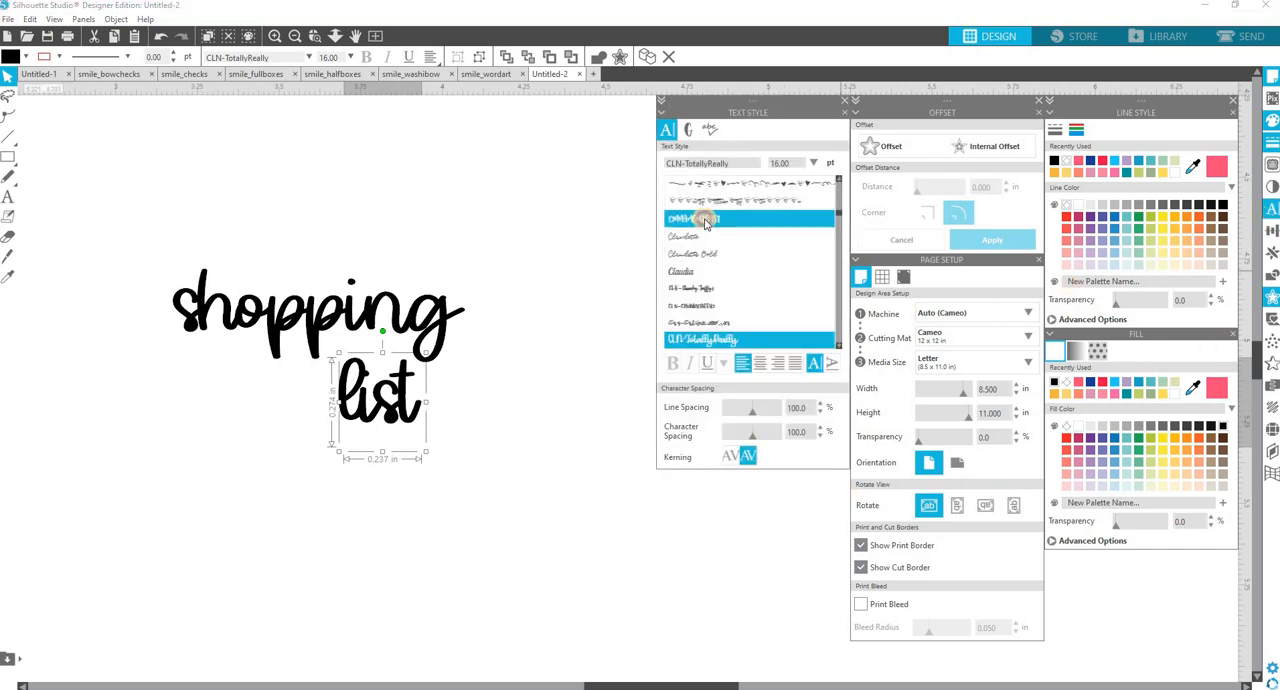
left_click(710, 306)
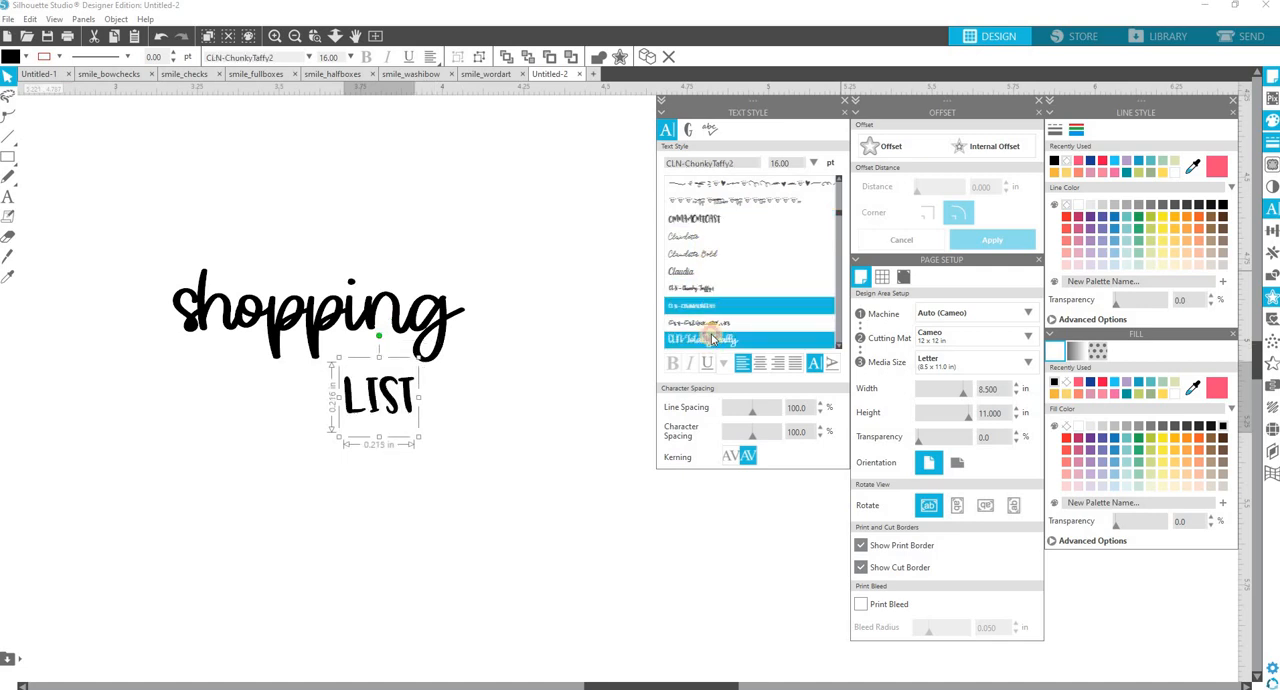
left_click(712, 340)
scroll(705, 300, "down", 1)
left_click(698, 279)
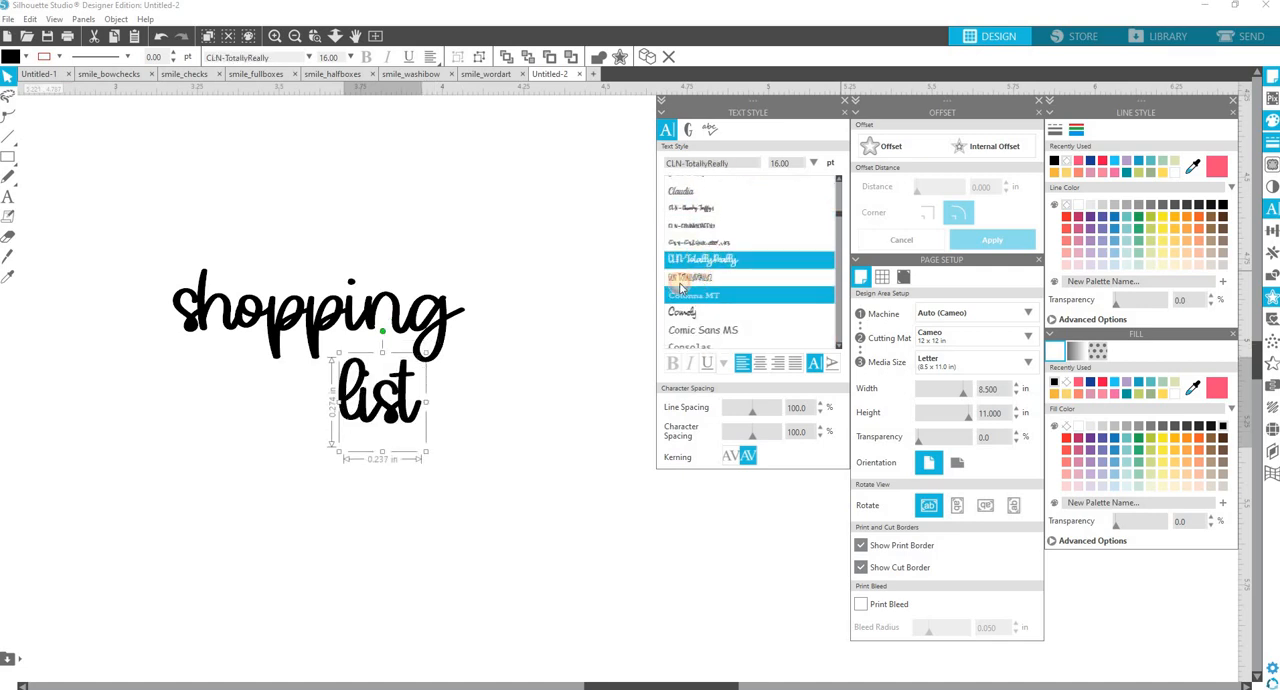
Enlarge "LIST" to about 23.5 pt and tuck it closely beneath the script word "shopping".
left_click_drag(388, 394, 430, 440)
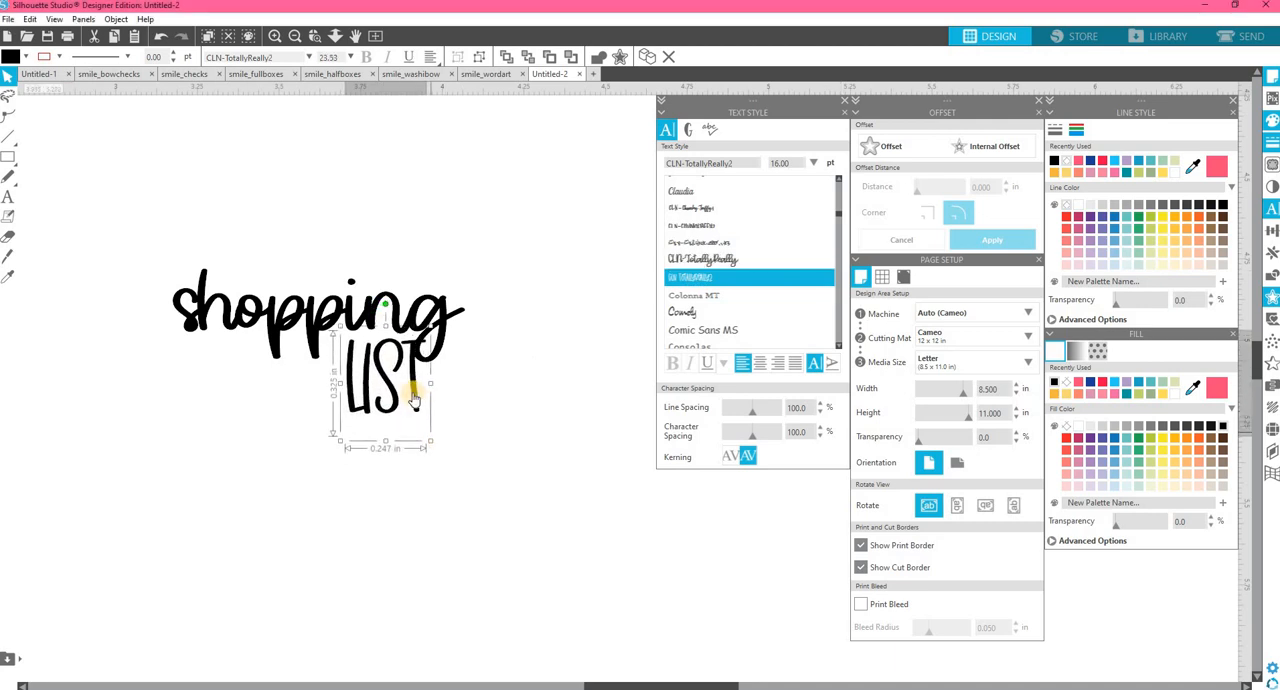
left_click_drag(396, 395, 378, 391)
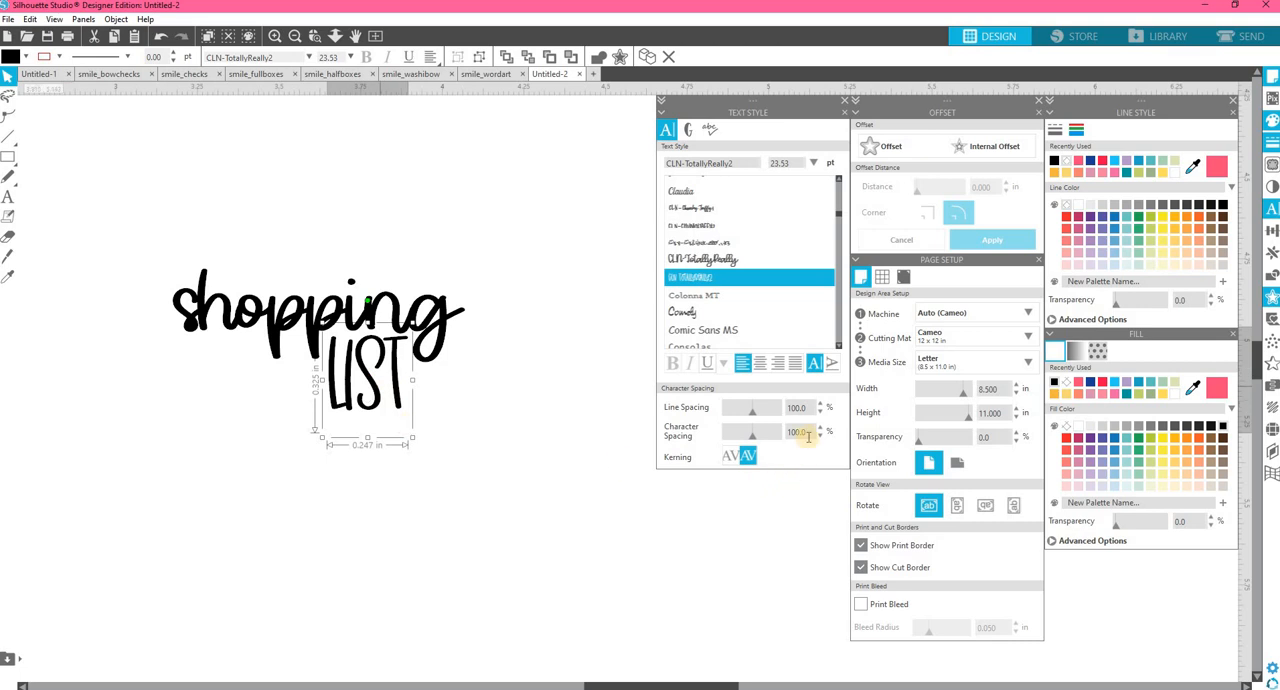
Set the character spacing of the first letters of "LIST" to 105%.
double_click(341, 378)
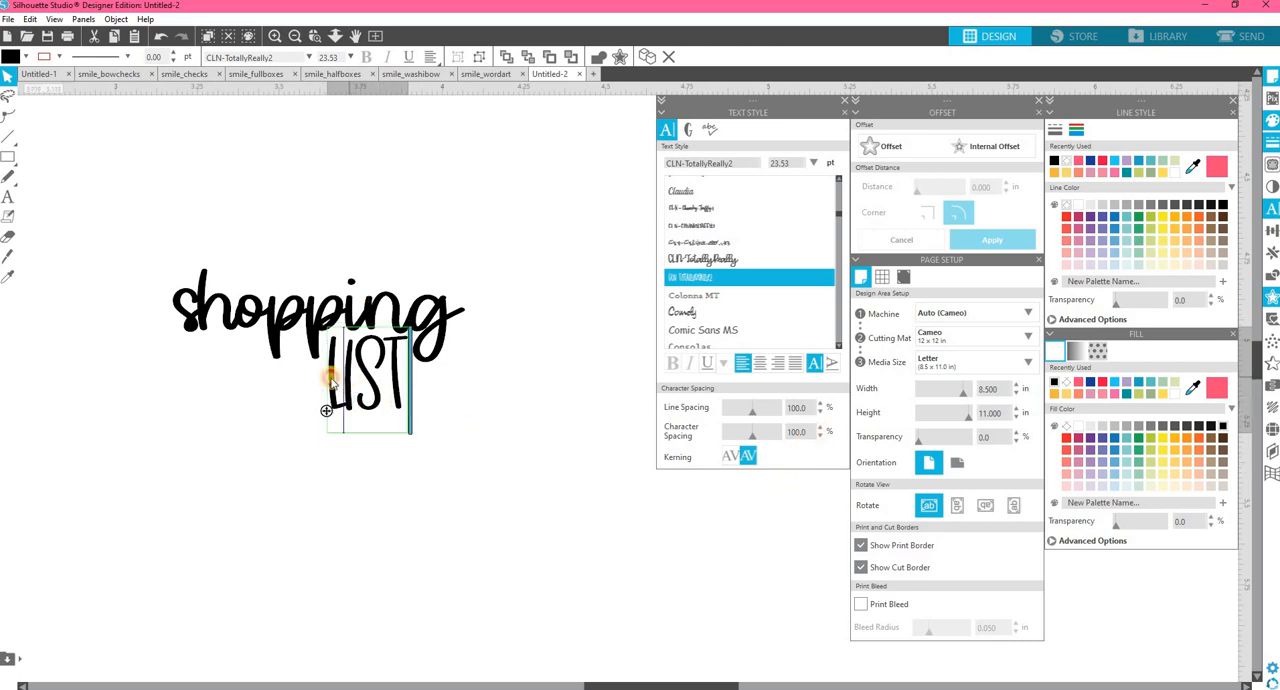
left_click_drag(352, 376, 336, 374)
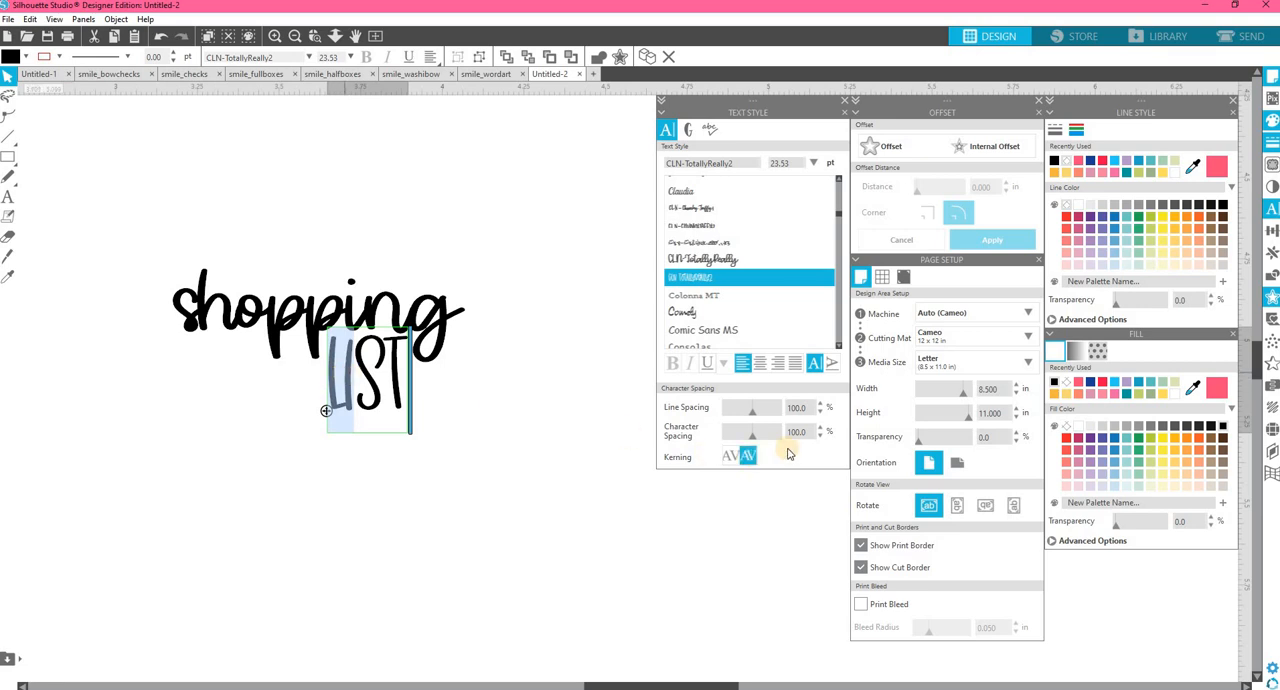
left_click(821, 429)
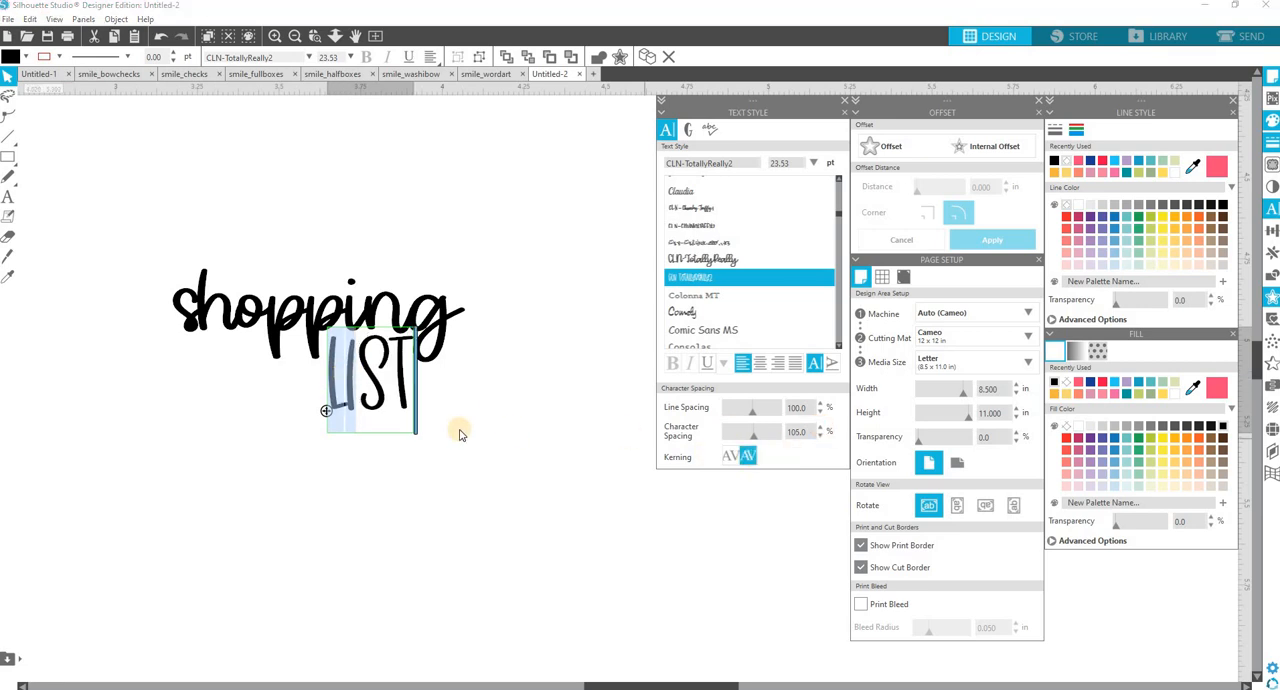
left_click(393, 397)
Ungroup "LIST" into separate letters and deselect them.
right_click(392, 396)
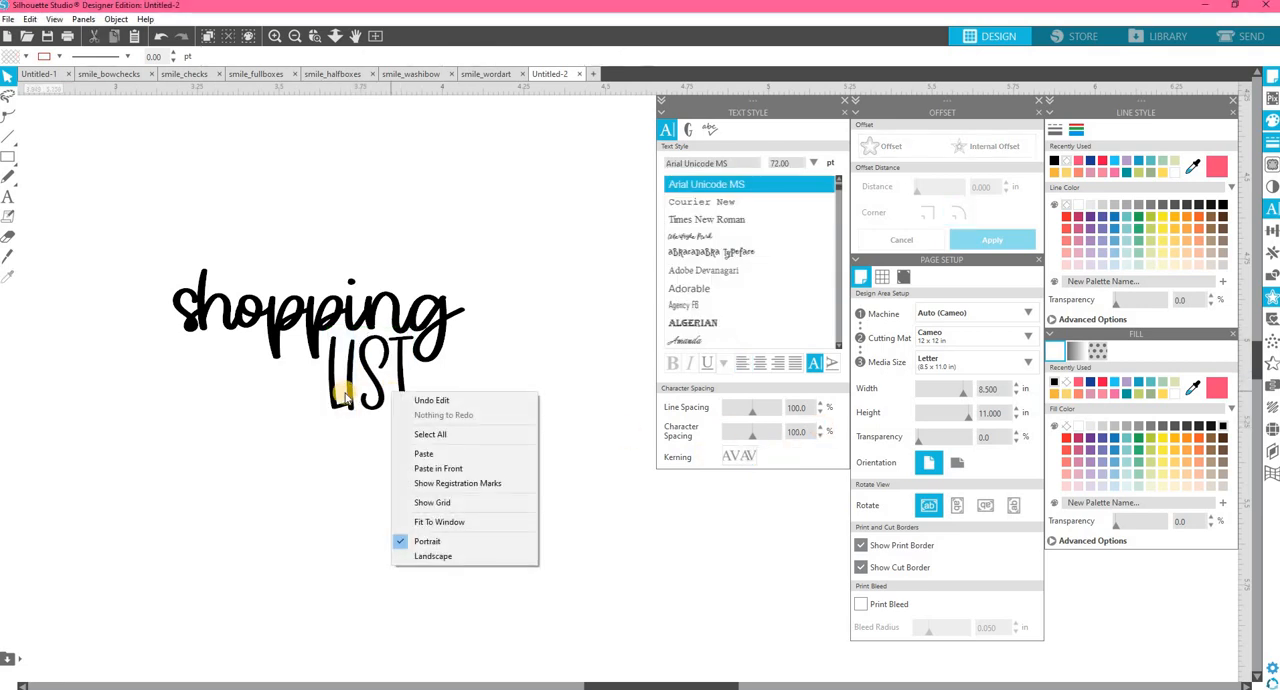
right_click(345, 397)
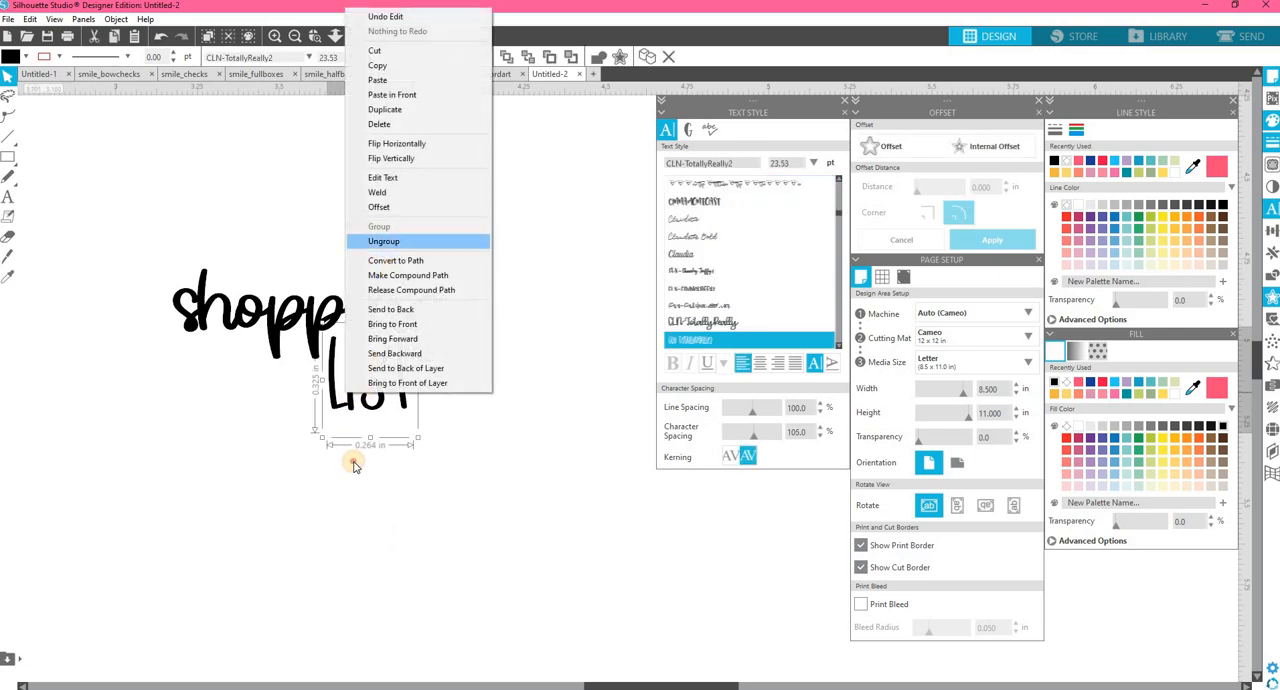
left_click(384, 241)
left_click(353, 465)
Nudge the letter "L" slightly left away from the "I" and regroup the letters of "LIST".
left_click(337, 408)
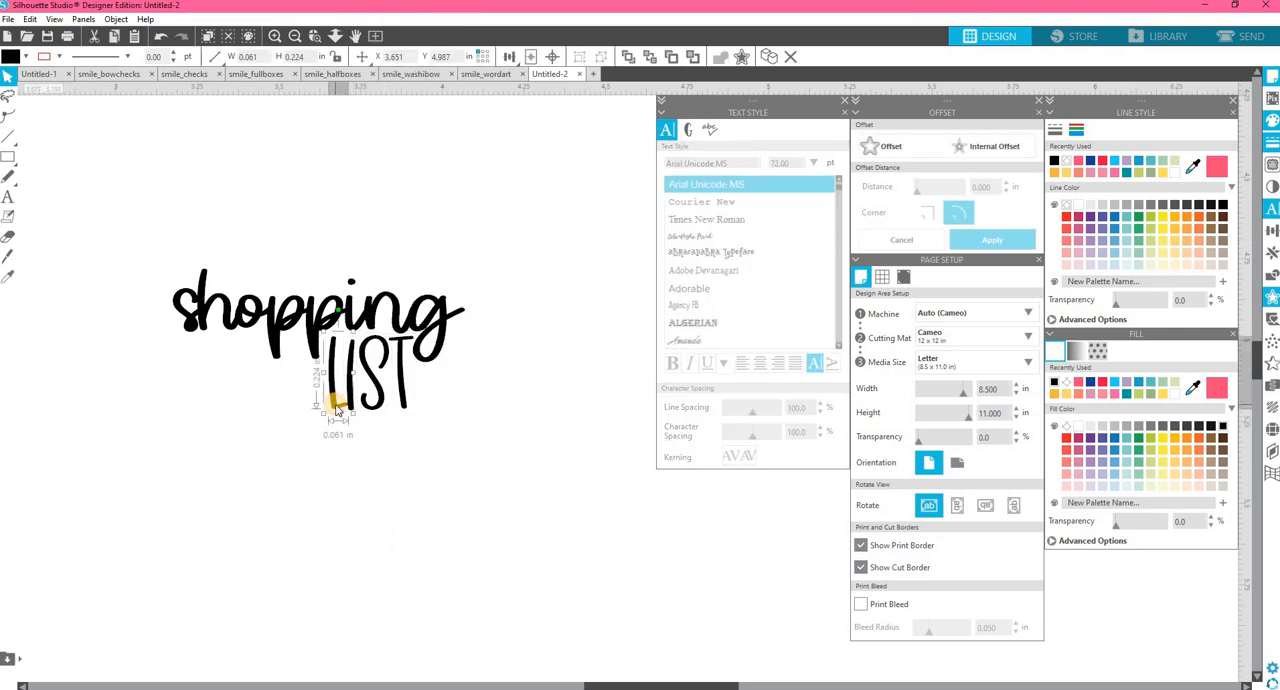
key("Left")
key("Left")
key("Left")
left_click(408, 426)
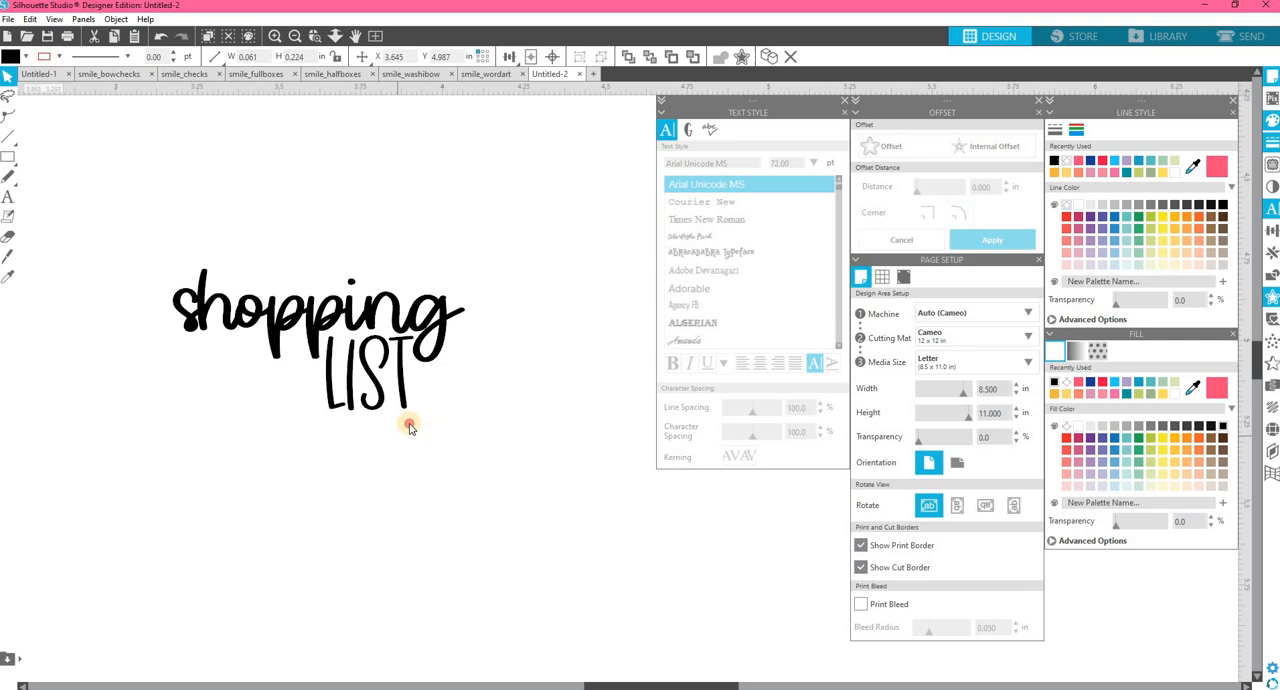
left_click(329, 390)
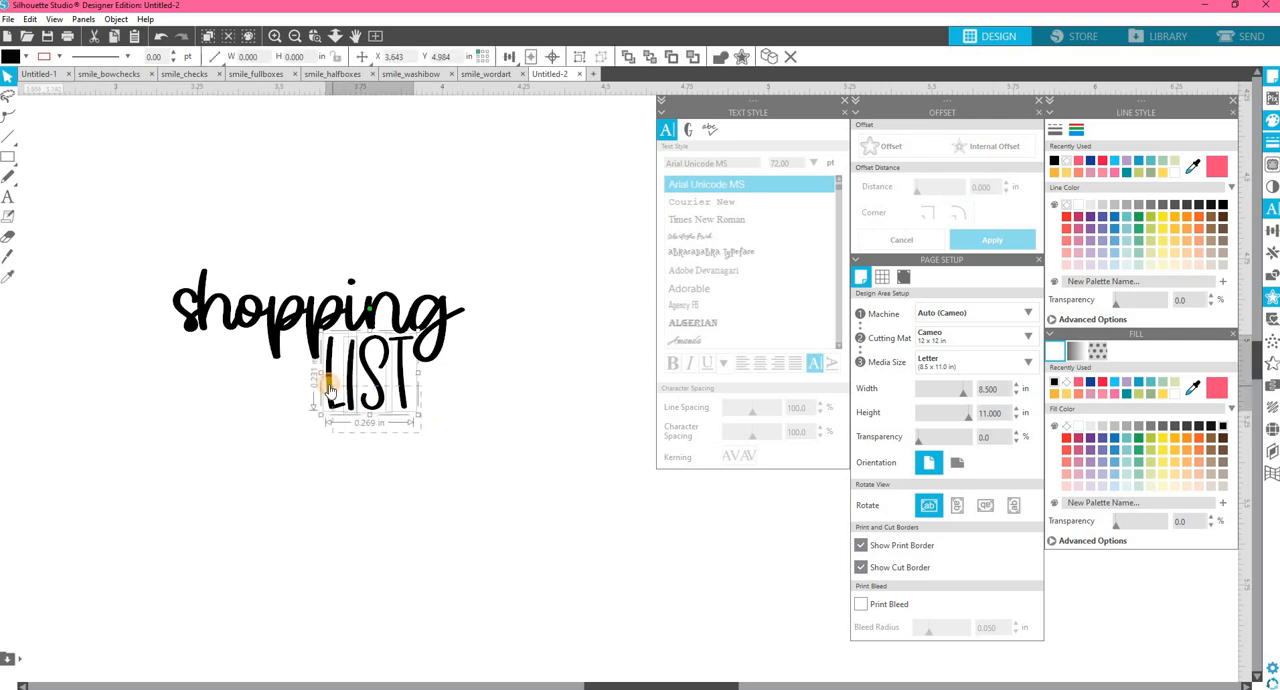
left_click(440, 443)
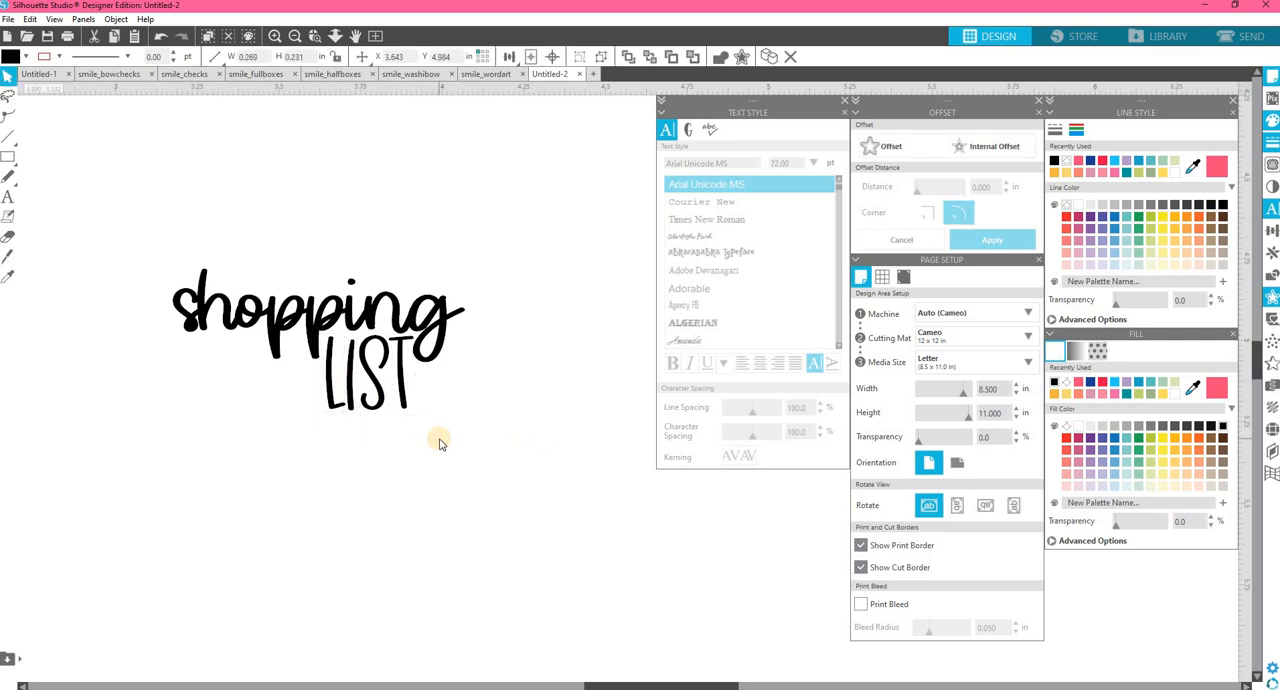
Set the line colour of "LIST" to black and move the Line Style settings beside the Text Style settings.
left_click(400, 397)
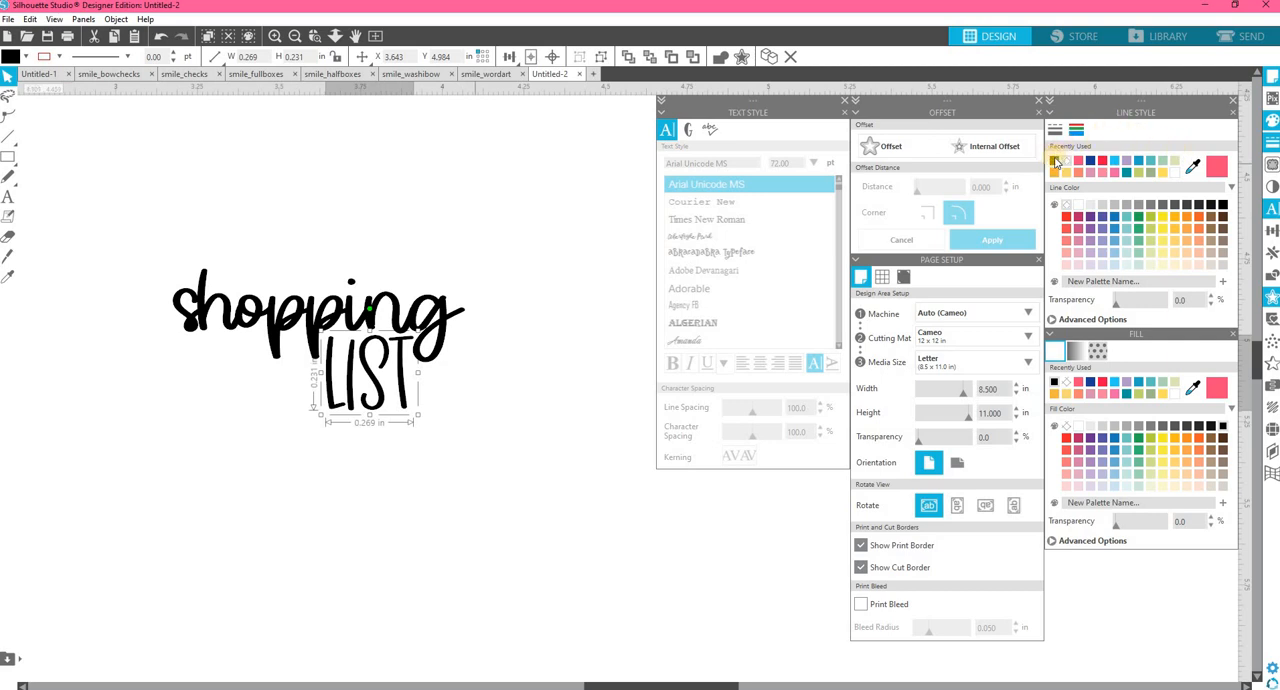
left_click_drag(1121, 104, 565, 108)
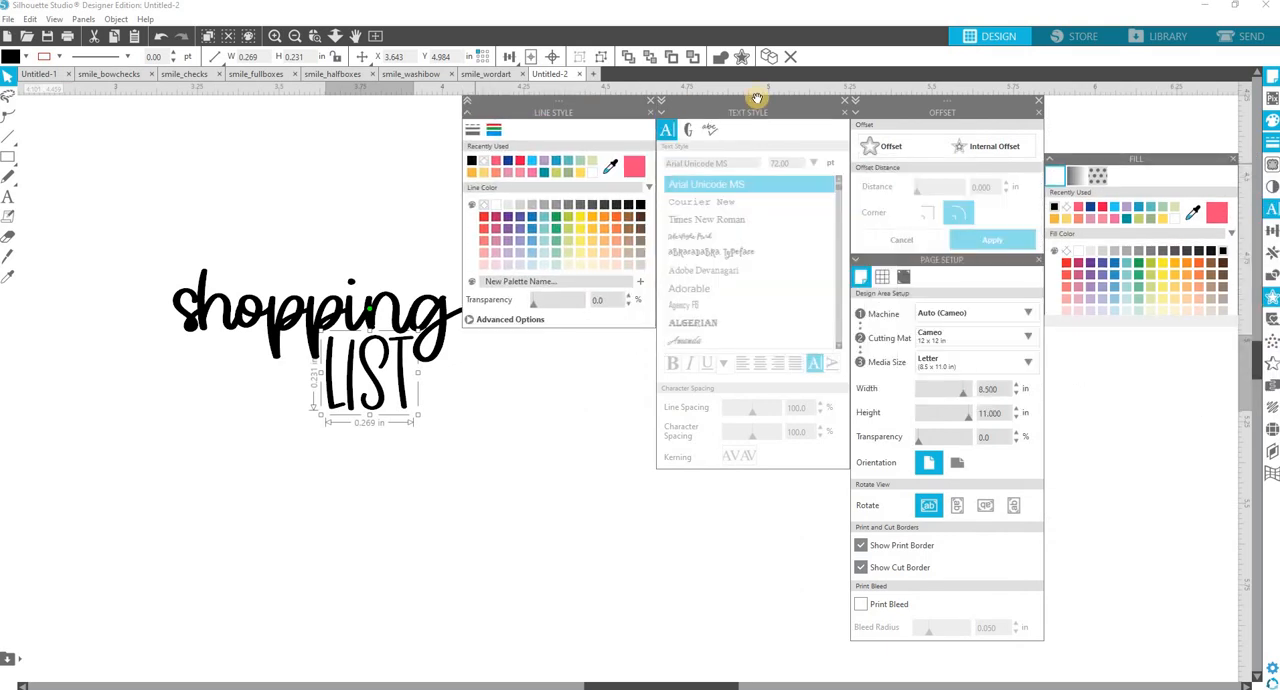
left_click_drag(757, 99, 809, 104)
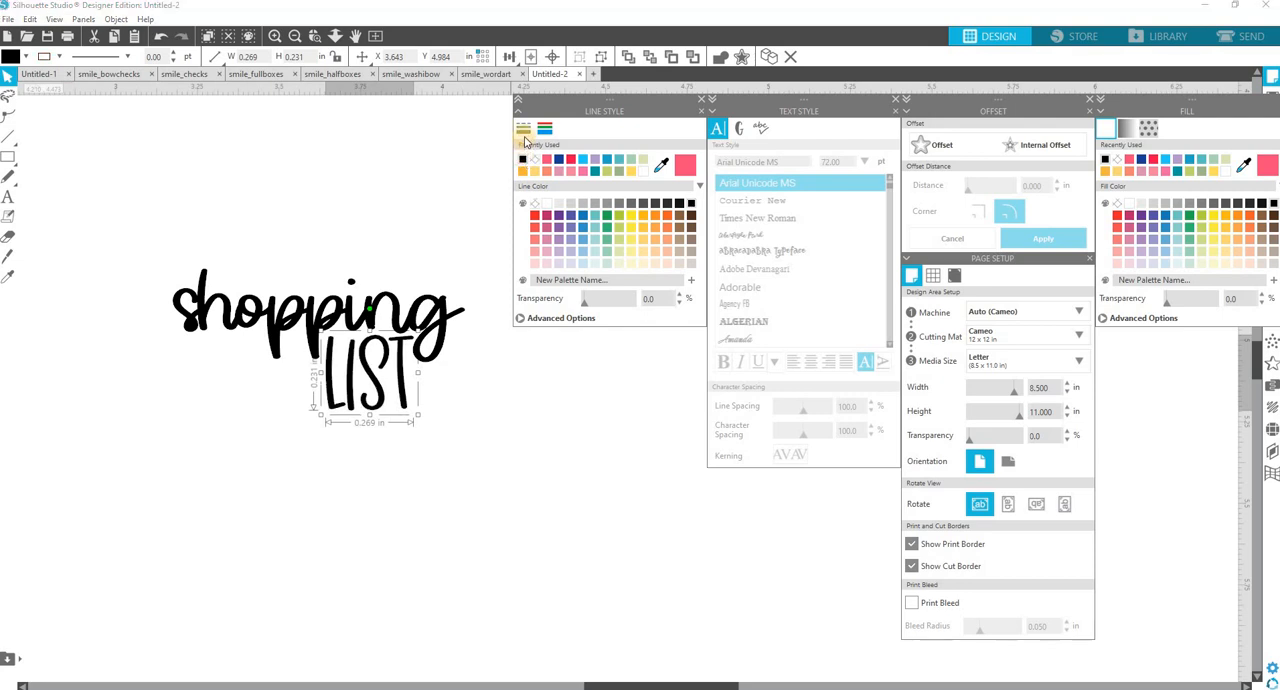
Set the line thickness of "LIST" to 0.50 pt, comparing it with thinner outlines.
left_click(523, 130)
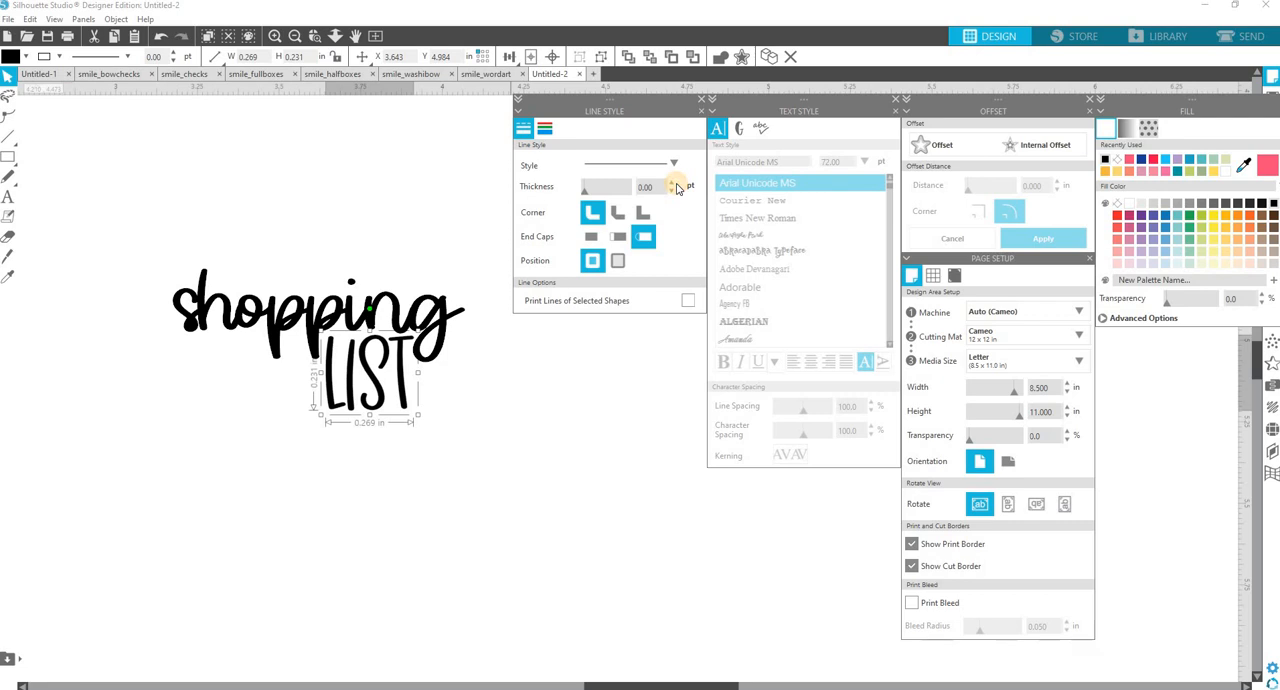
left_click(674, 185)
left_click(674, 185)
left_click(674, 185)
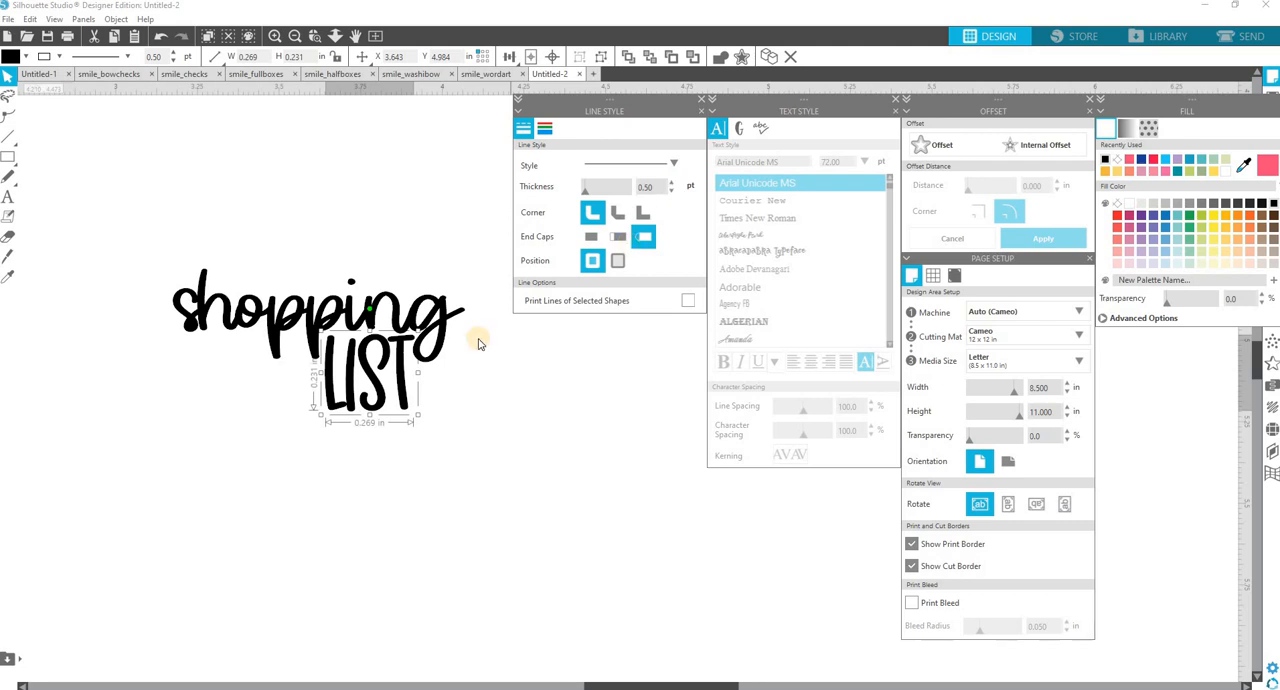
left_click(390, 362)
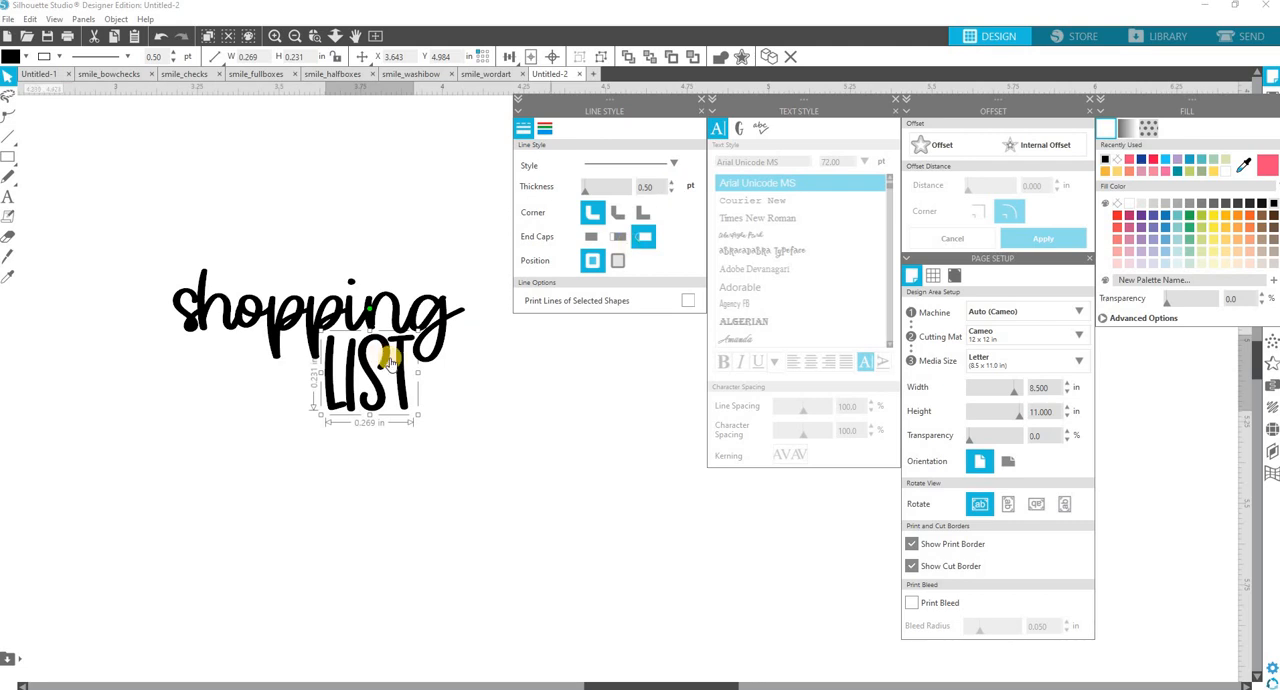
left_click(671, 193)
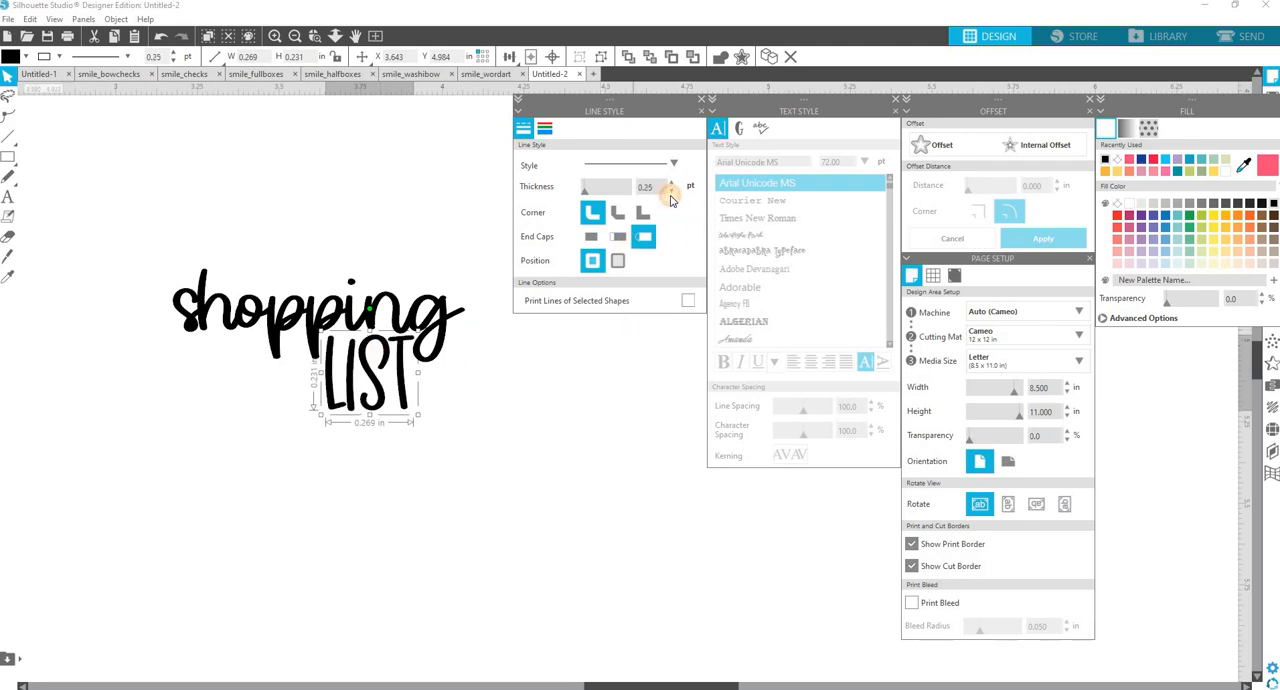
left_click(671, 193)
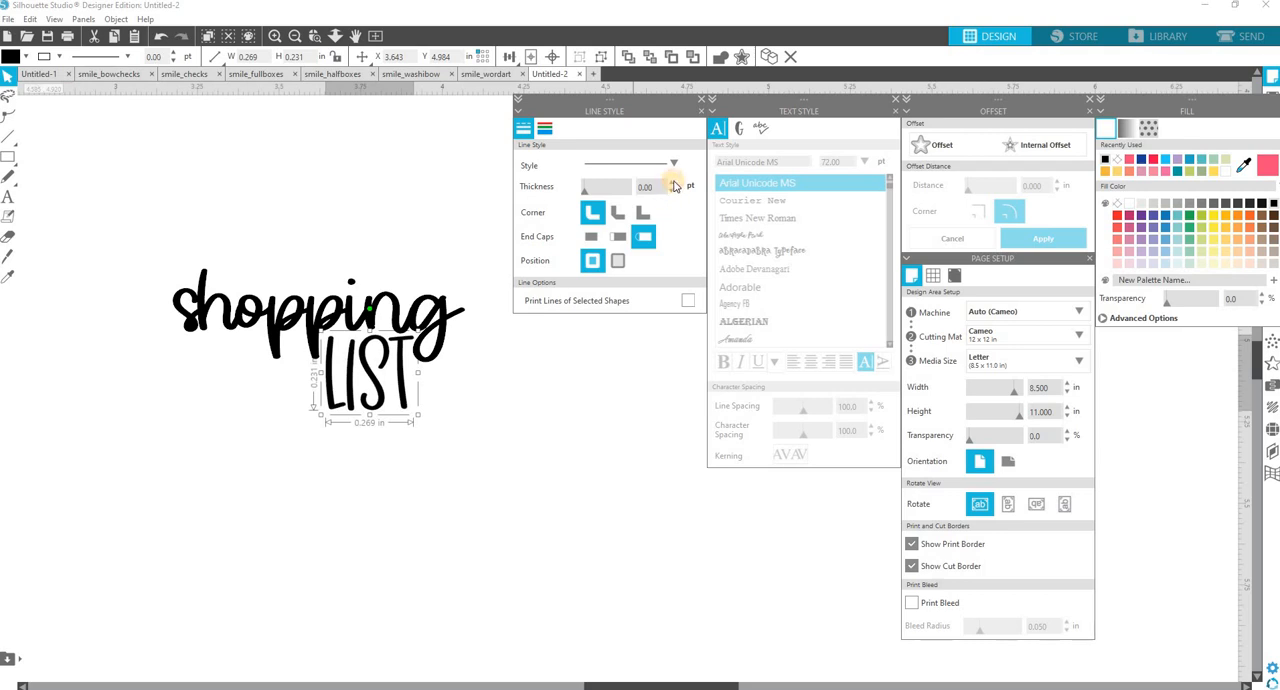
left_click(673, 183)
left_click(673, 183)
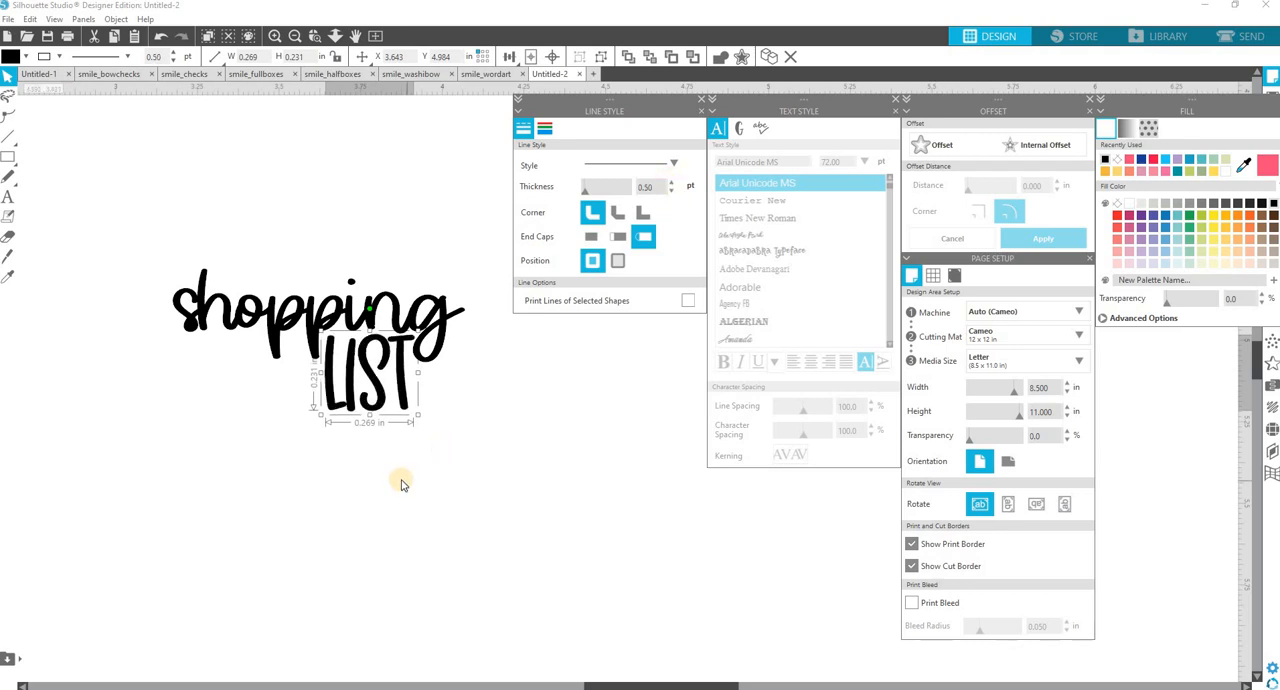
Ungroup "LIST", shift the letter "L" slightly further left, and group all four letters again.
right_click(366, 414)
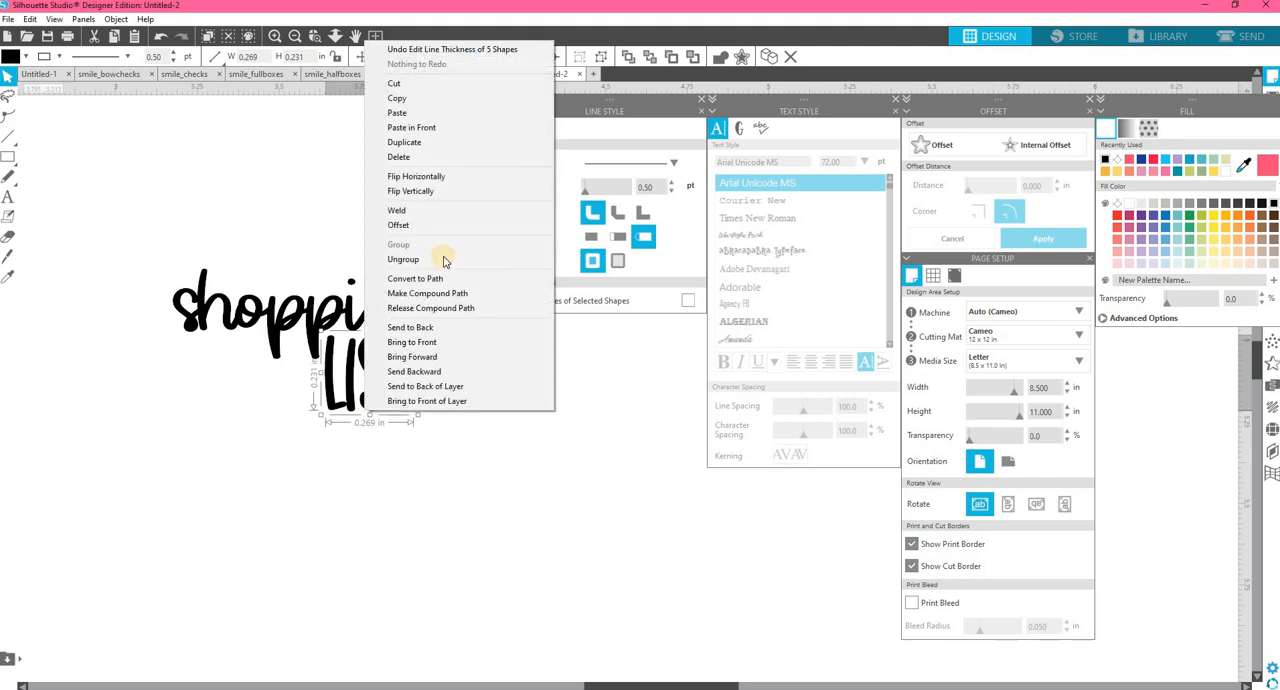
left_click(447, 260)
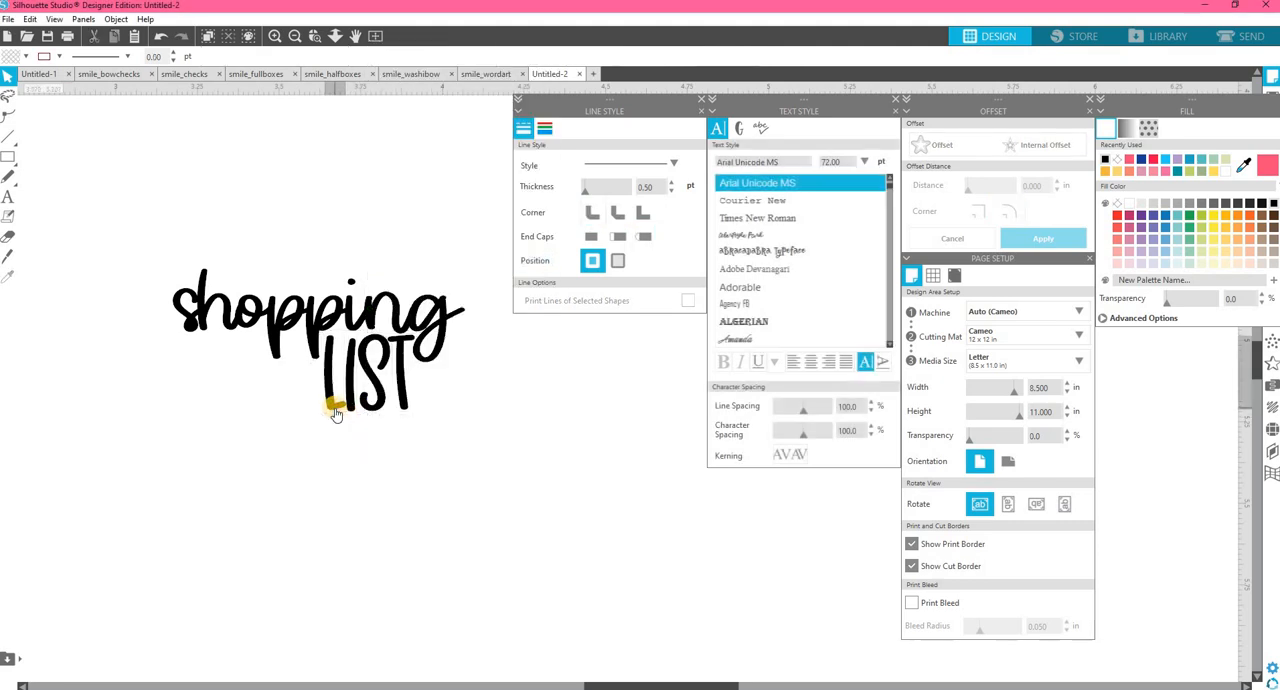
left_click(334, 403)
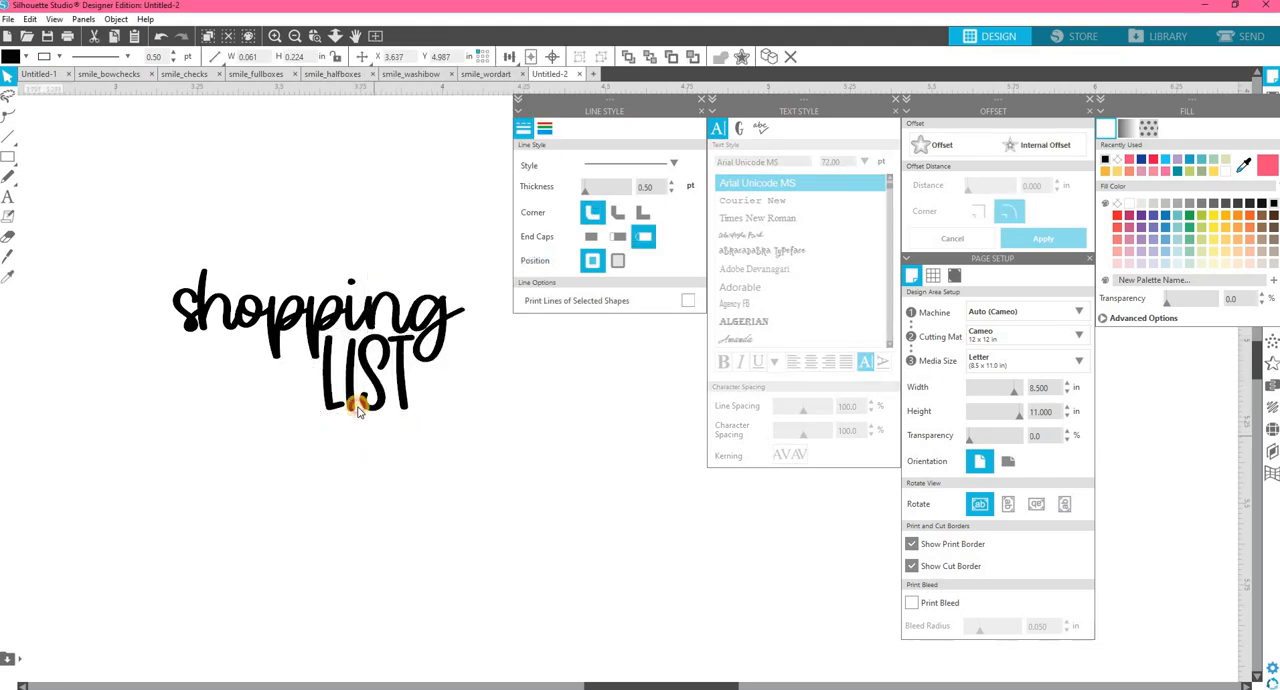
left_click_drag(316, 372, 451, 448)
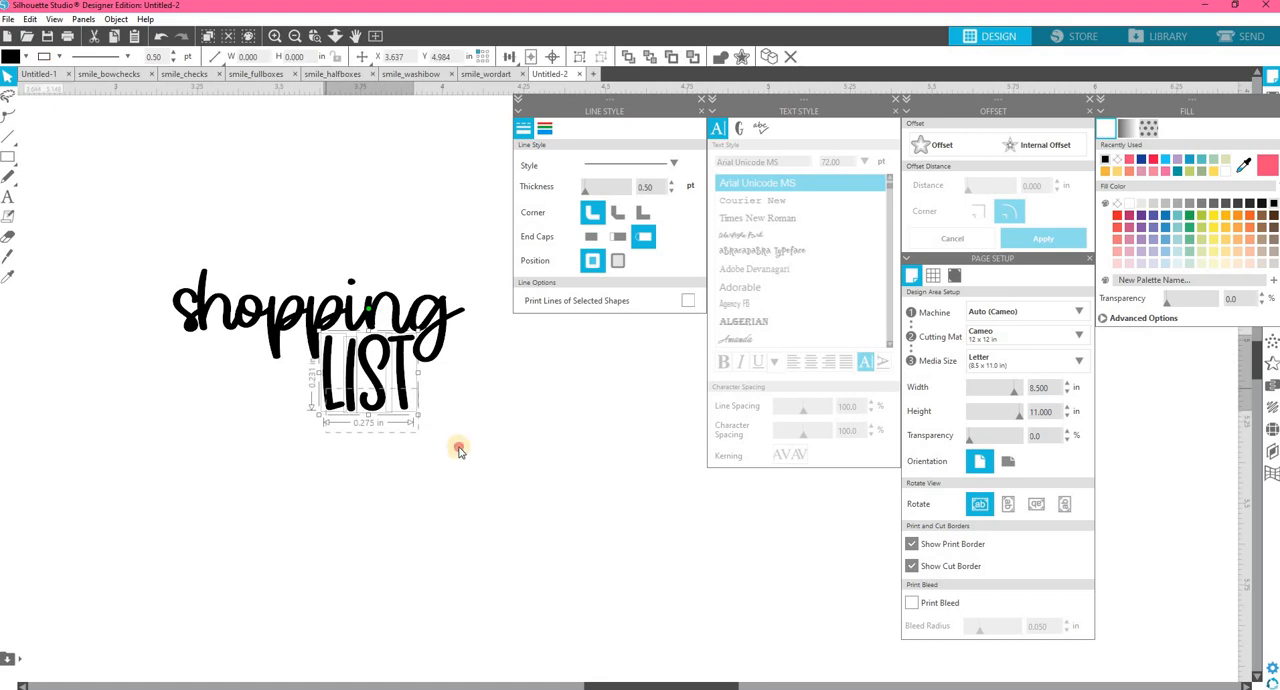
right_click(328, 388)
left_click(388, 250)
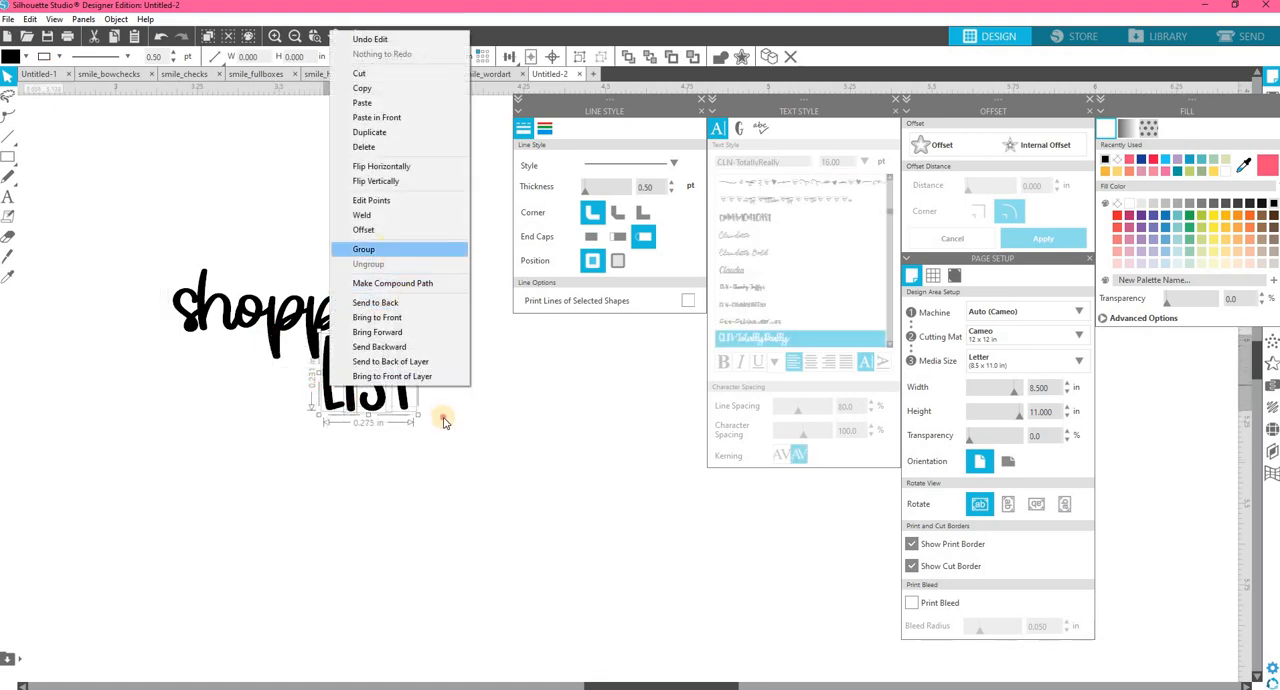
Examine the word stickers in the smile_wordart document and return to the Untitled-2 document.
left_click(481, 76)
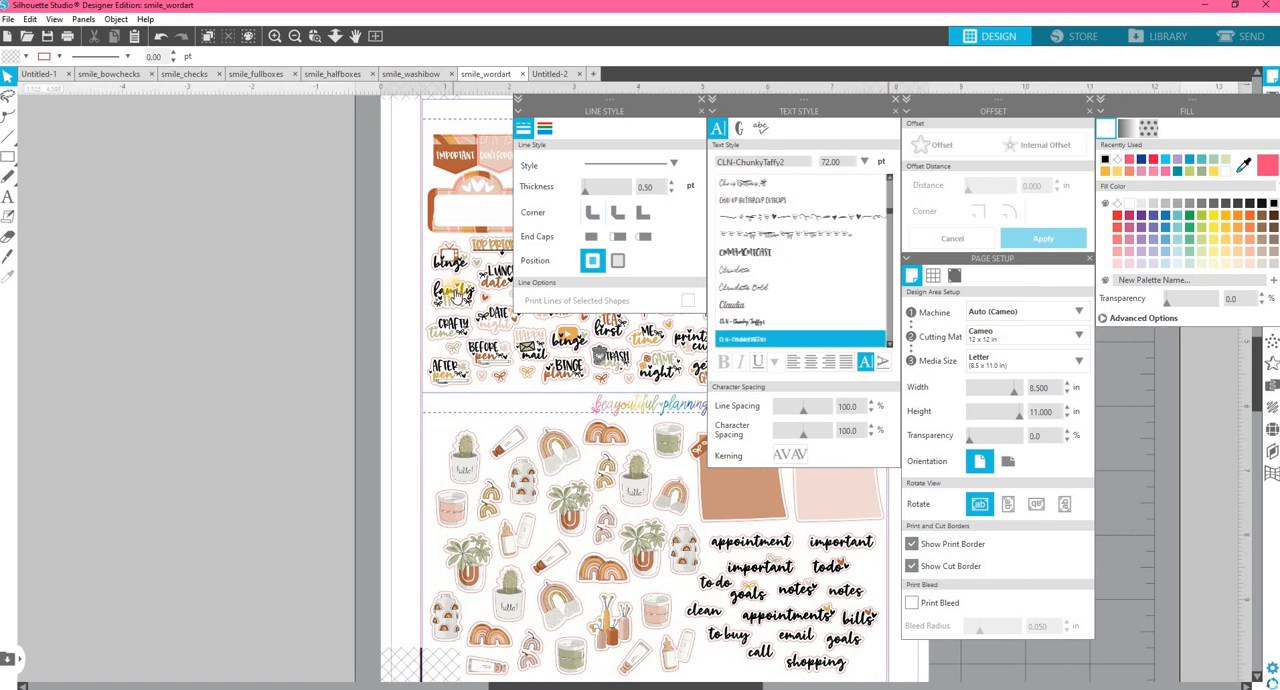
right_click(484, 381)
left_click(344, 64)
left_click(549, 74)
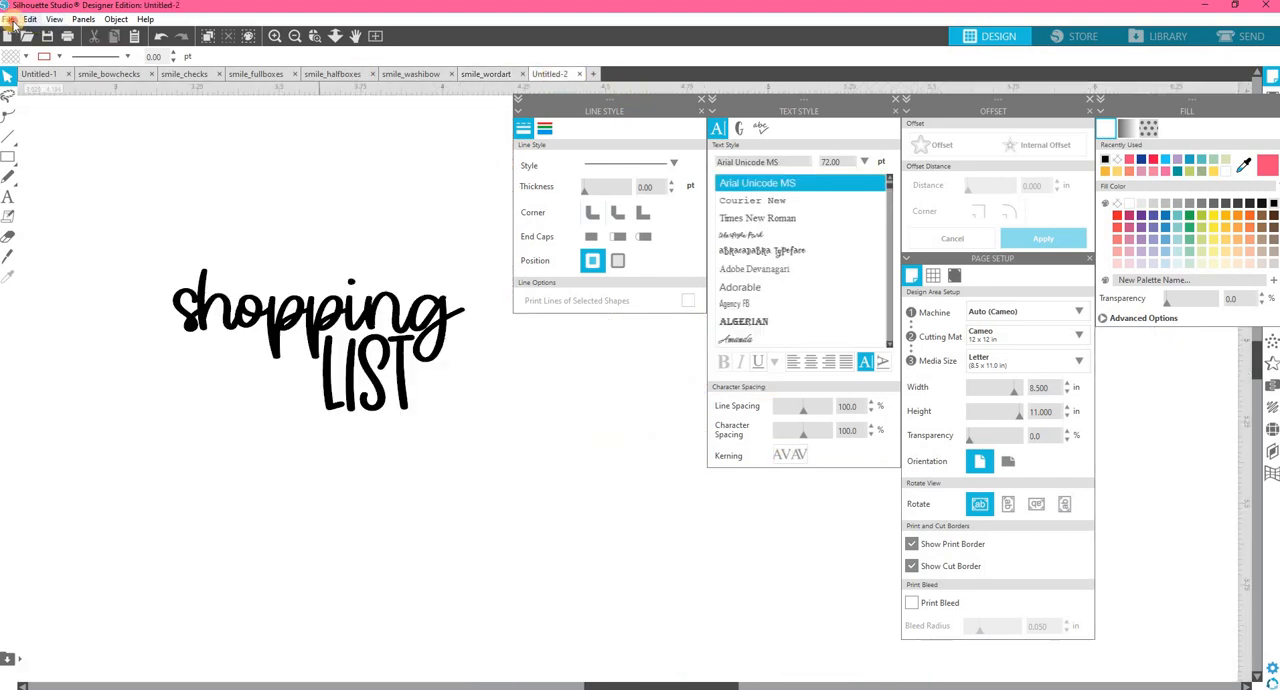
Try to open the smile_wordart design file from the 1_designfiles folder of the smile kit.
left_click(8, 19)
left_click(28, 63)
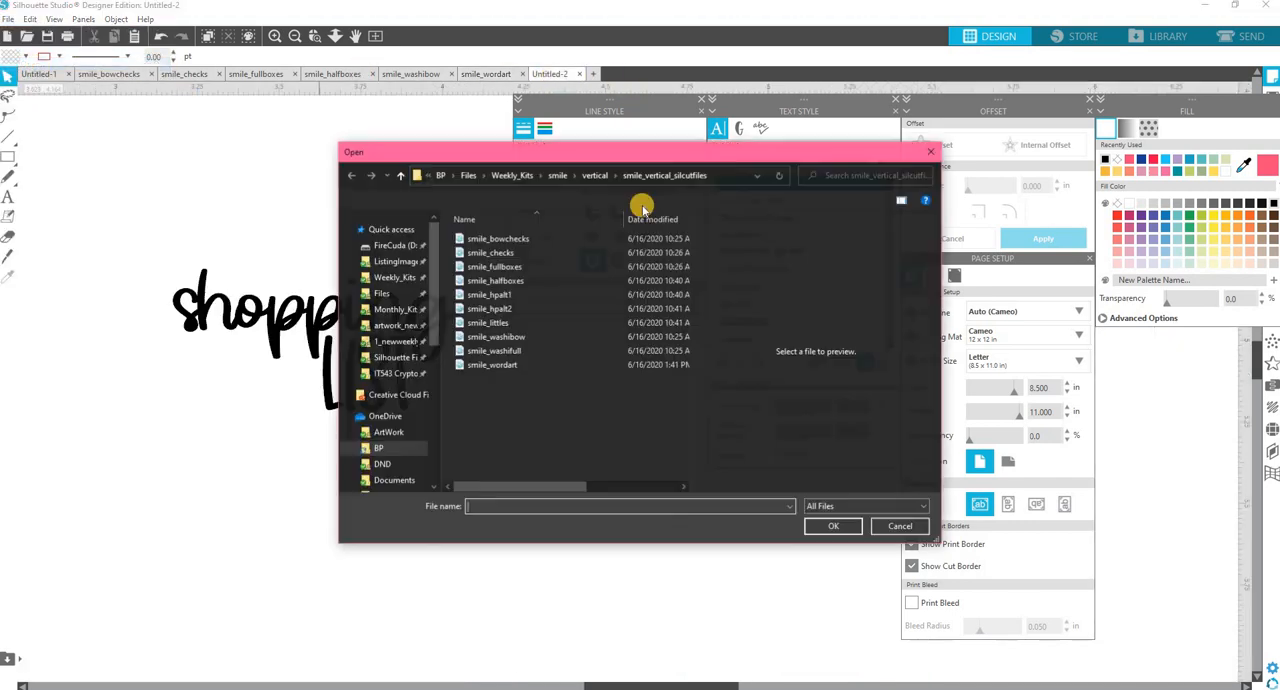
left_click(478, 237)
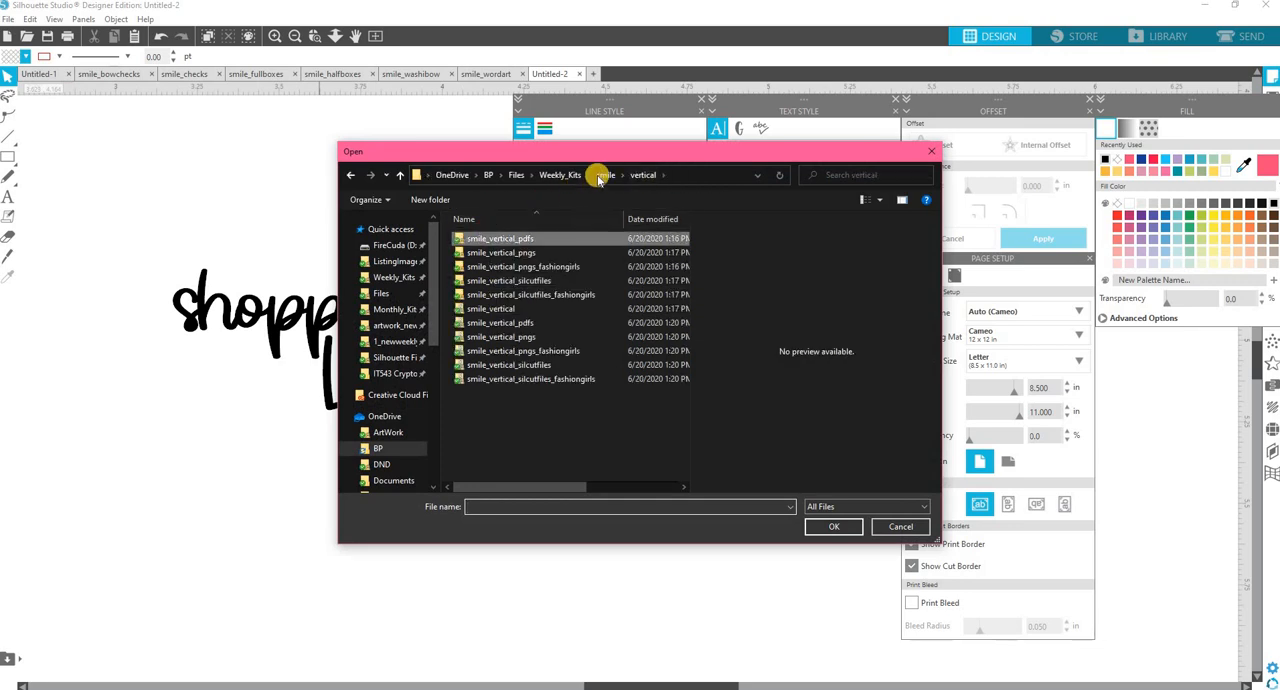
left_click(604, 174)
double_click(502, 221)
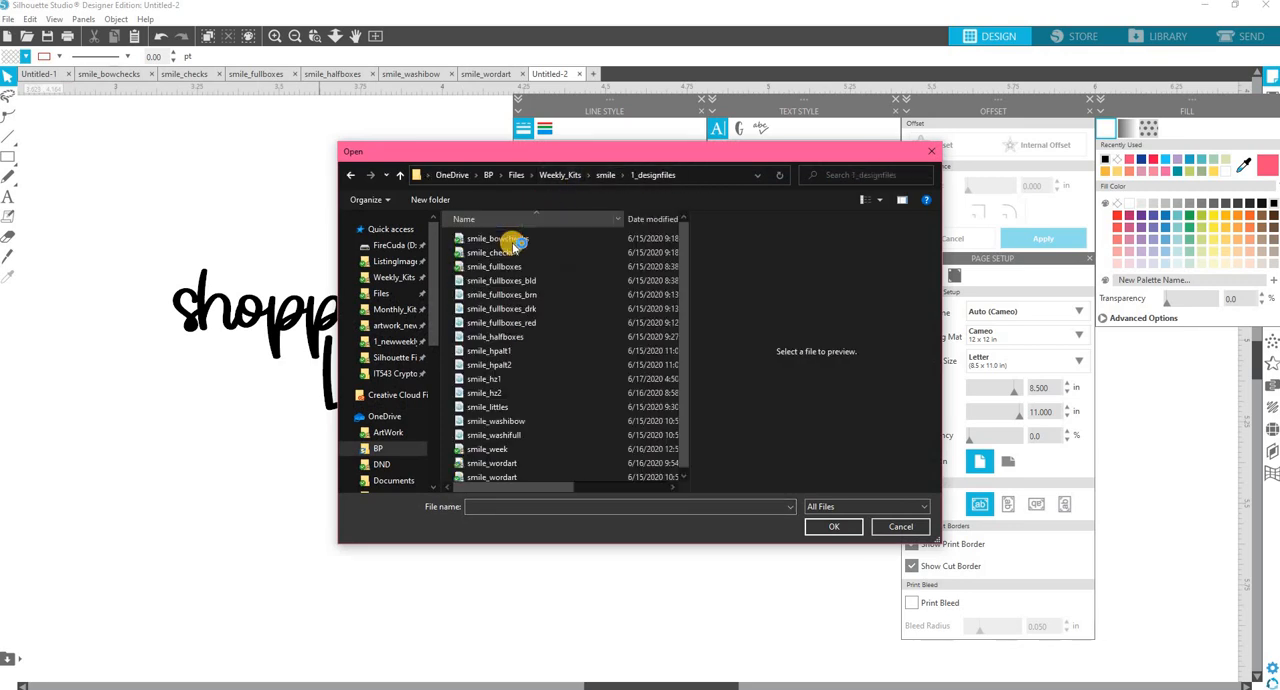
scroll(510, 472, "down", 1)
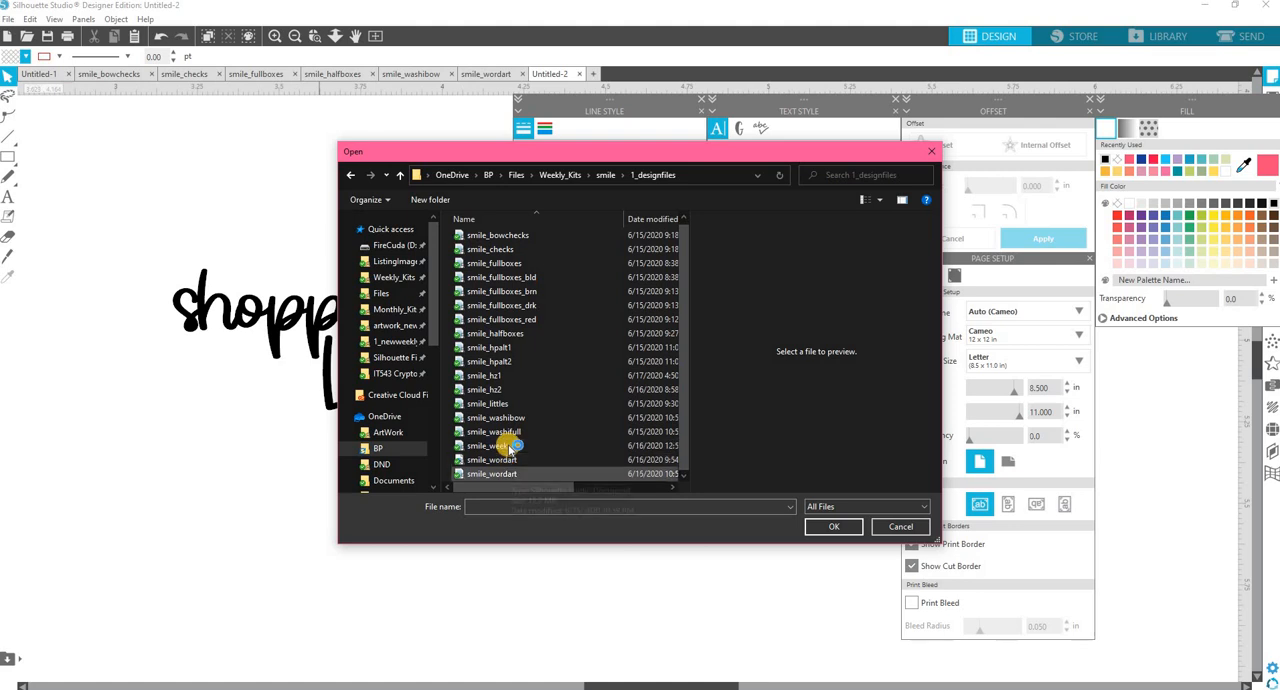
left_click(515, 473)
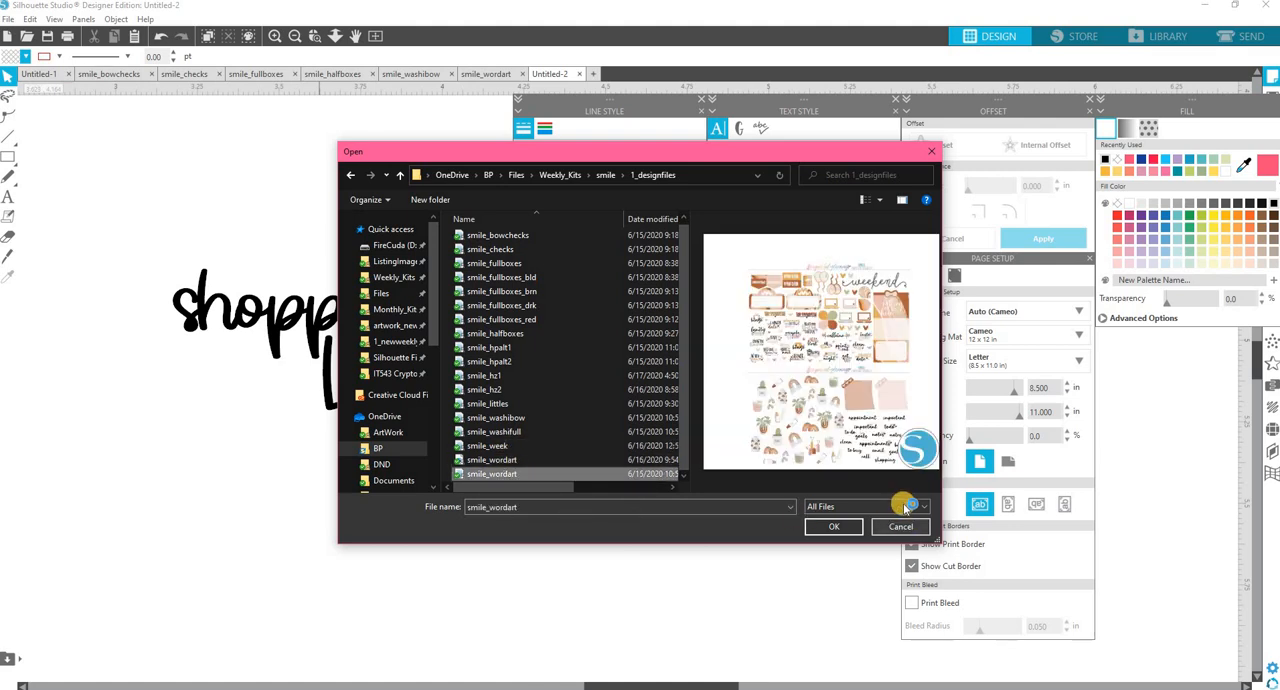
left_click(833, 526)
left_click(9, 159)
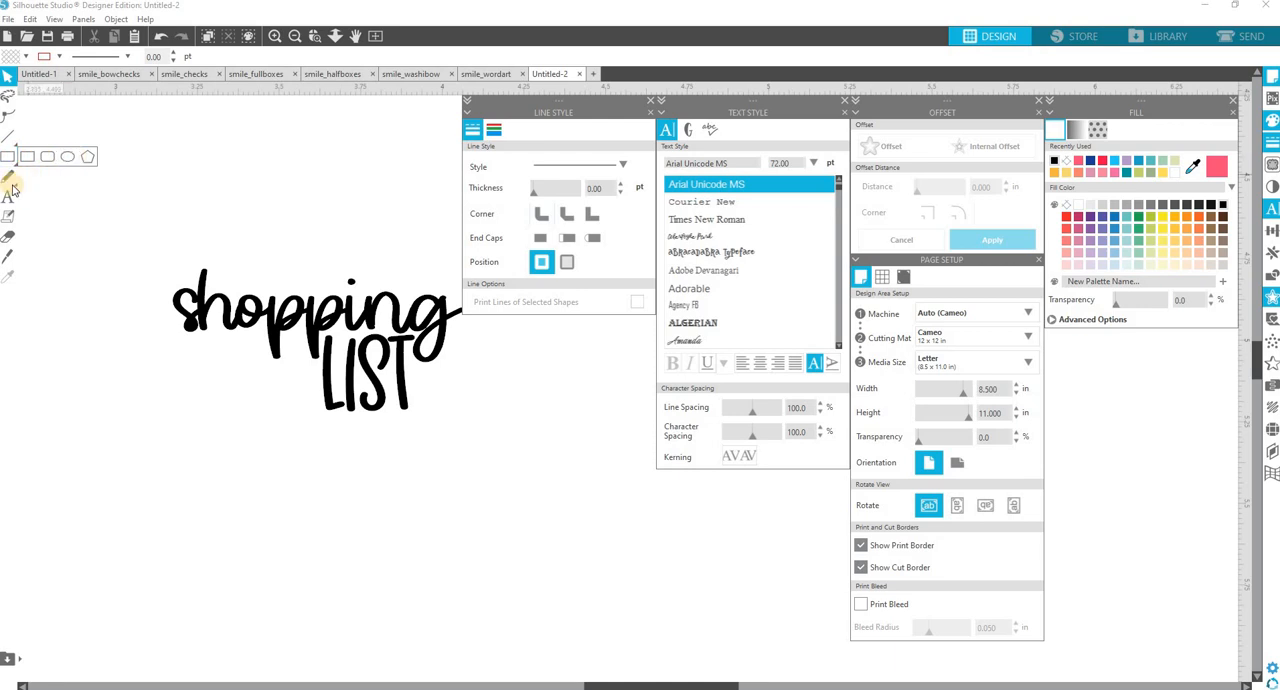
left_click(8, 238)
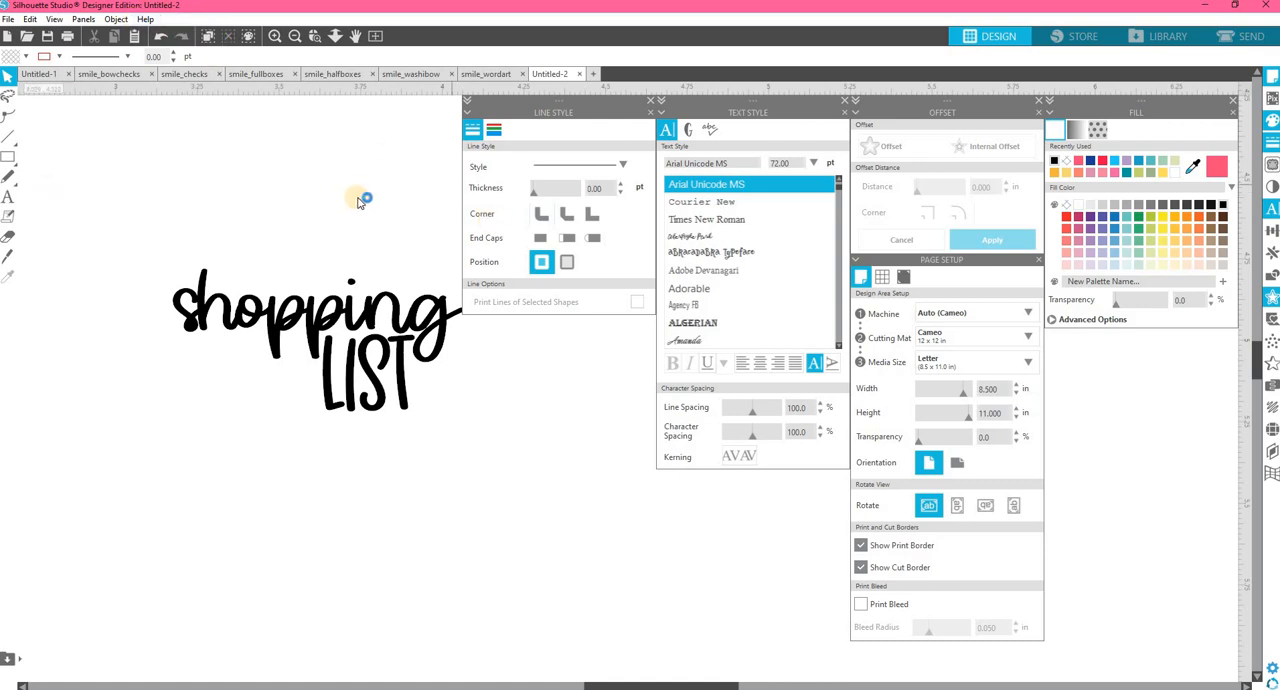
Open the last-listed smile_wordart file from the Weekly_Kits smile 1_designfiles folder.
left_click(8, 19)
left_click(40, 78)
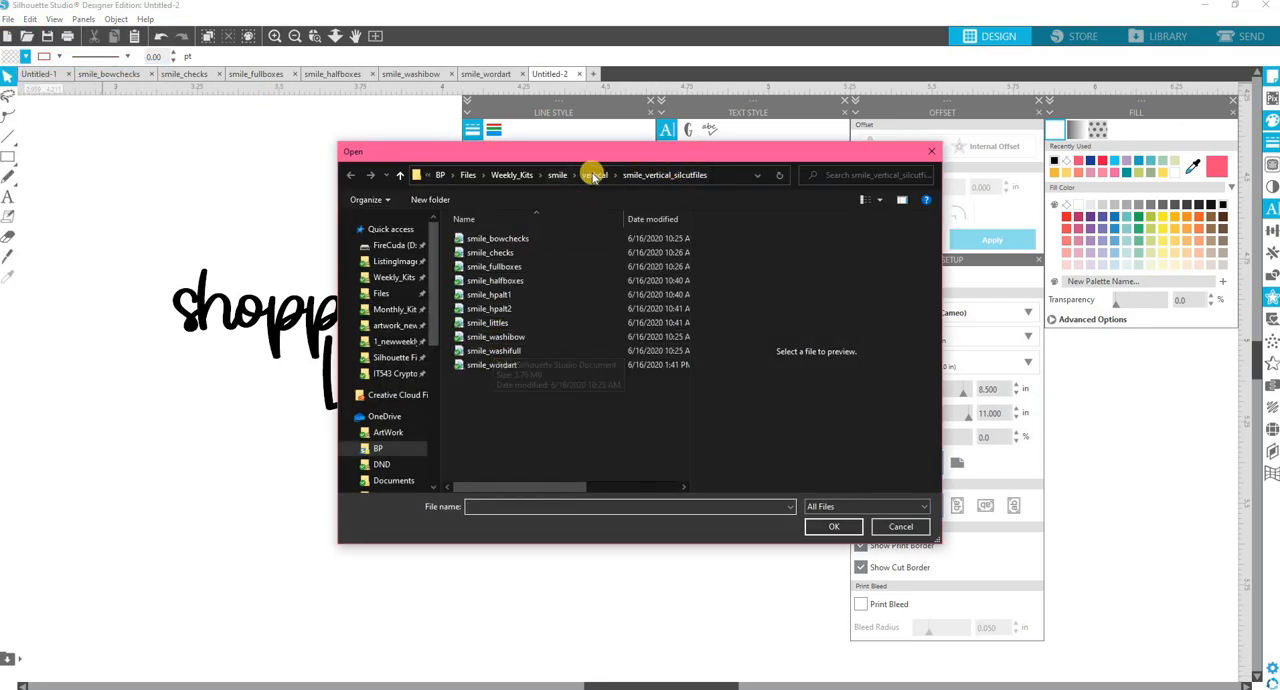
left_click(566, 176)
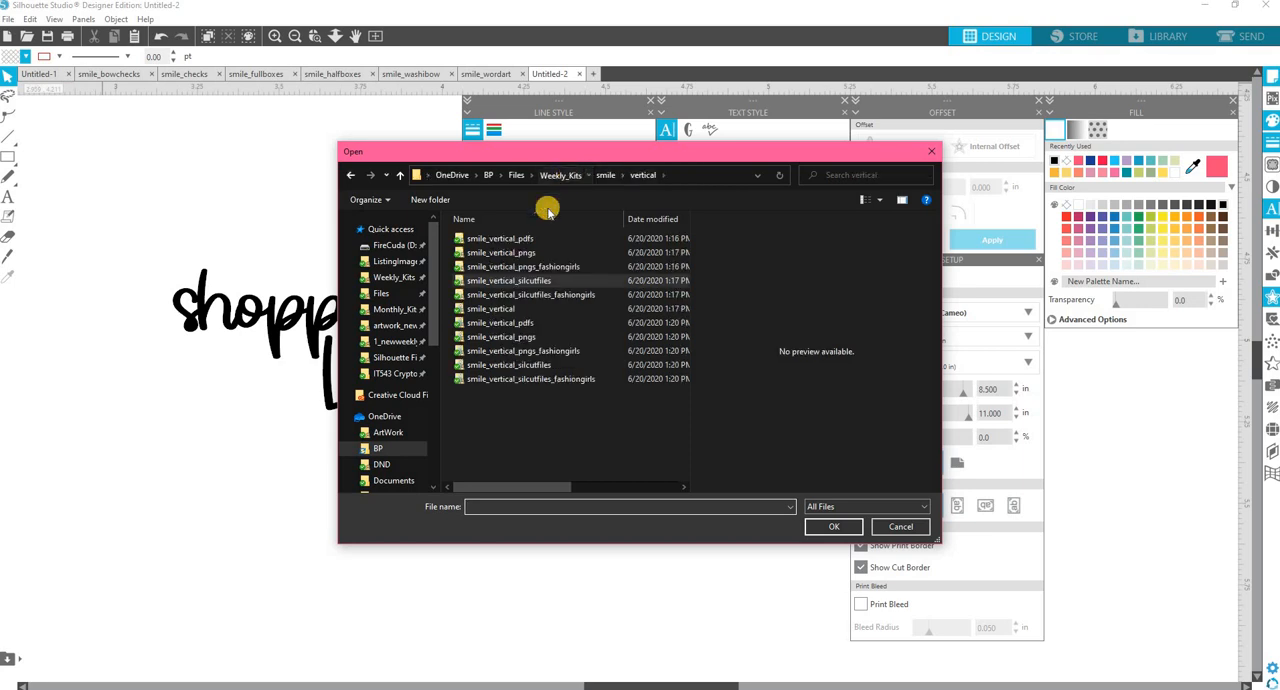
left_click(555, 176)
double_click(498, 268)
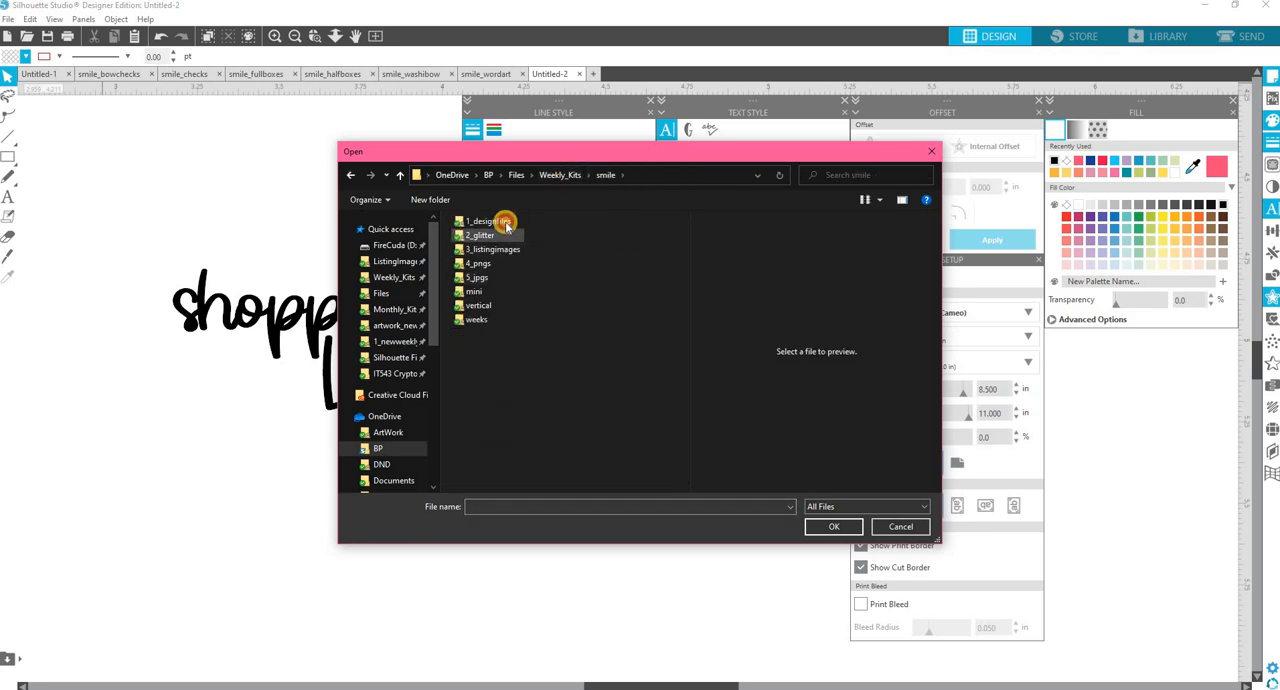
double_click(503, 236)
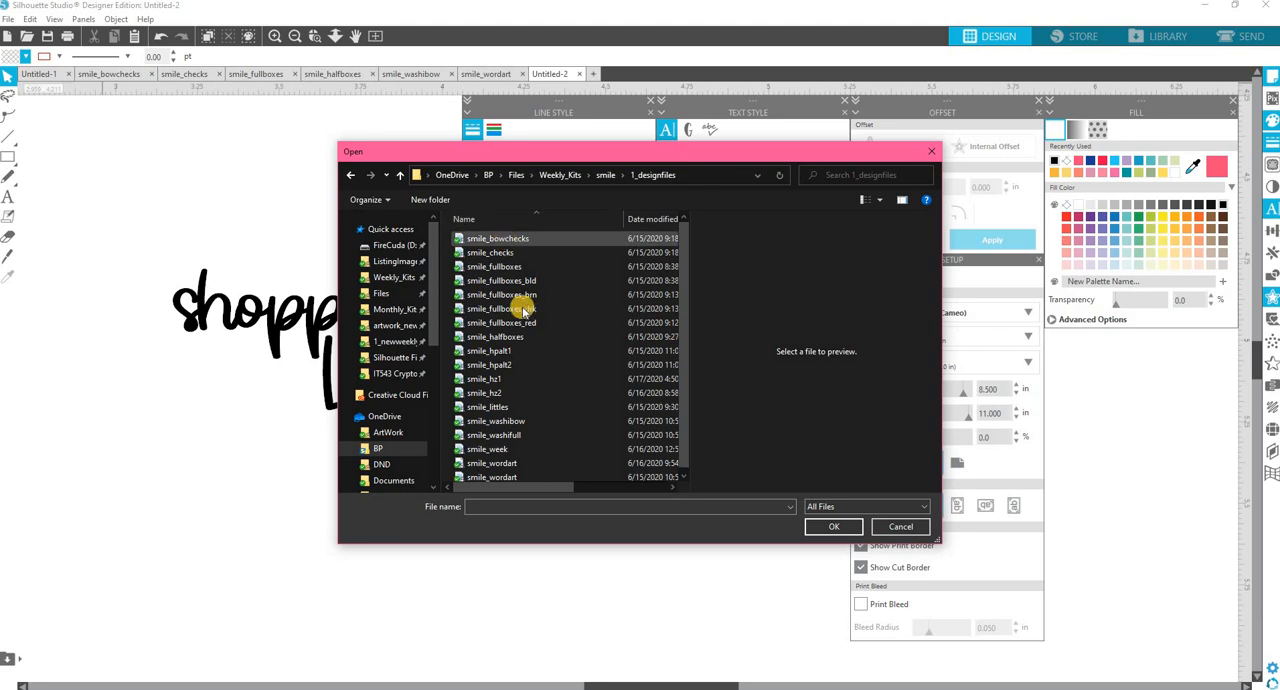
scroll(532, 384, "down", 1)
left_click(508, 478)
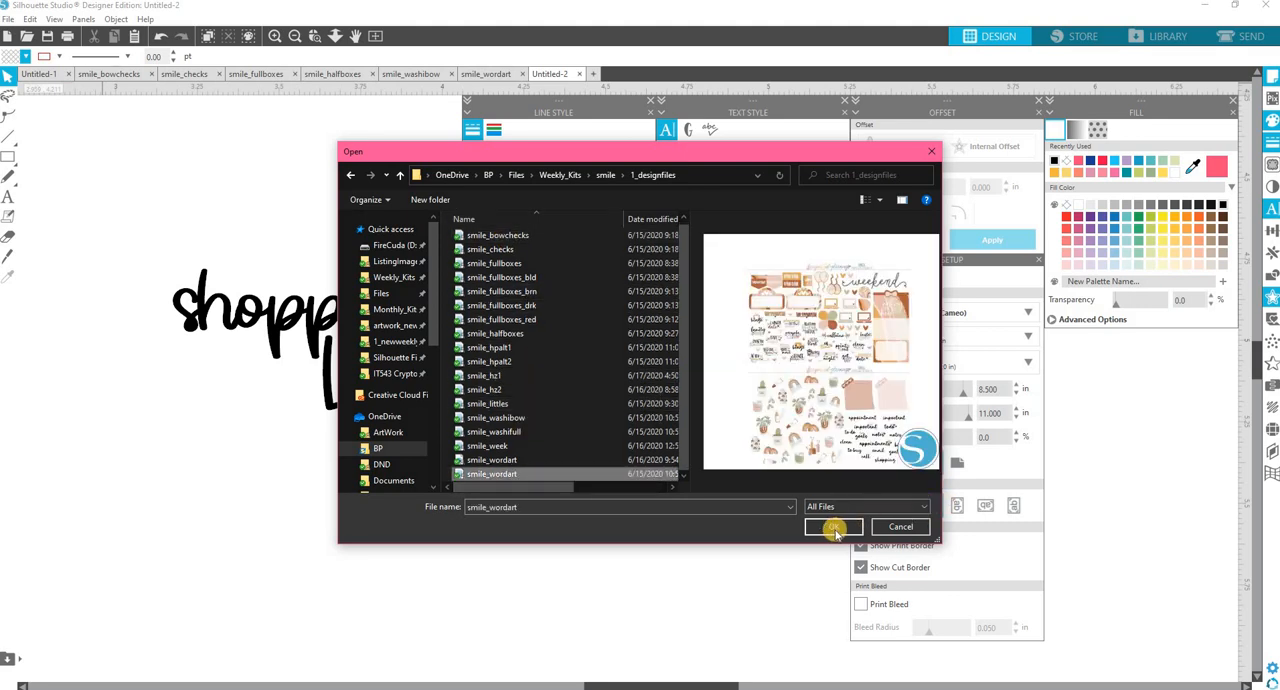
left_click(833, 526)
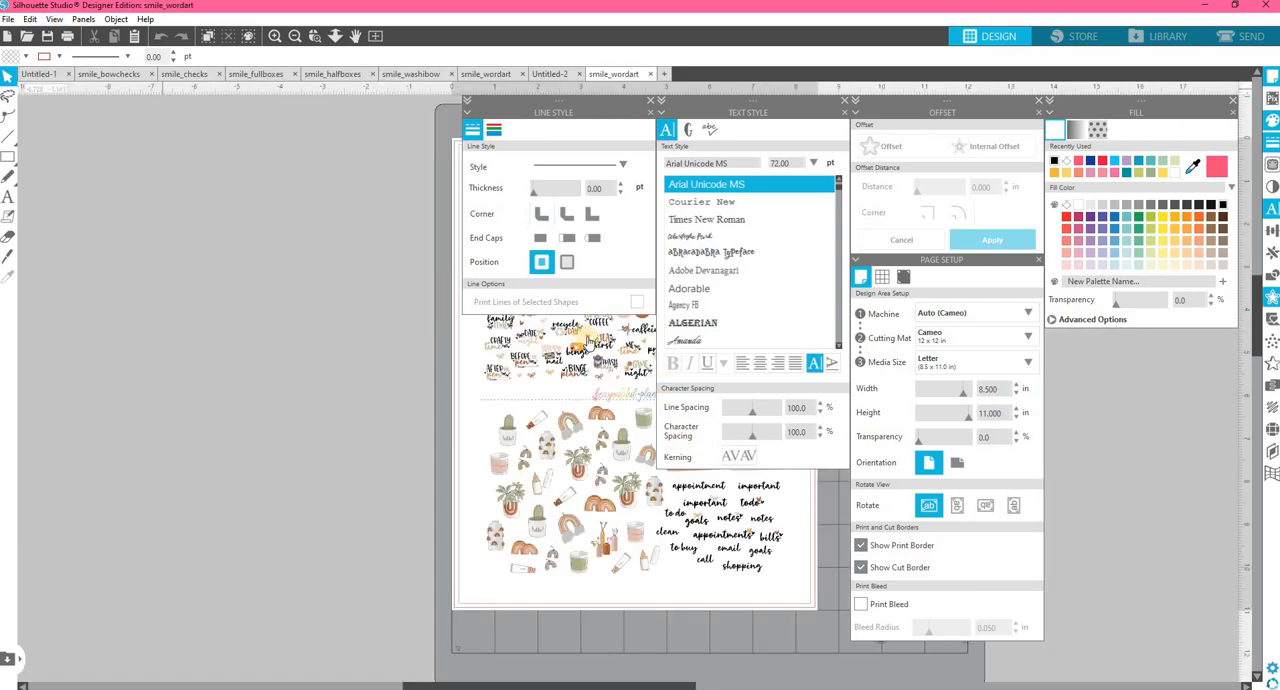
Copy the small brown heart beside the word stickers in smile_wordart and paste it into the Untitled-2 document.
left_click(586, 336)
right_click(588, 336)
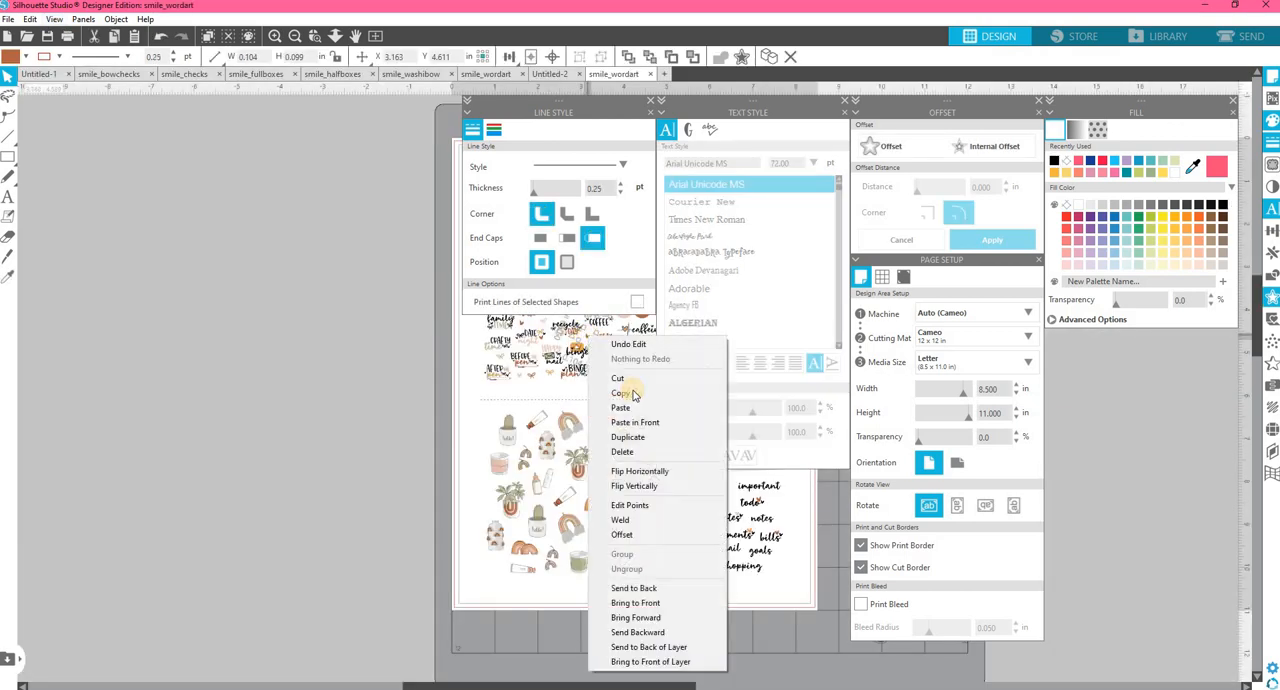
left_click(621, 393)
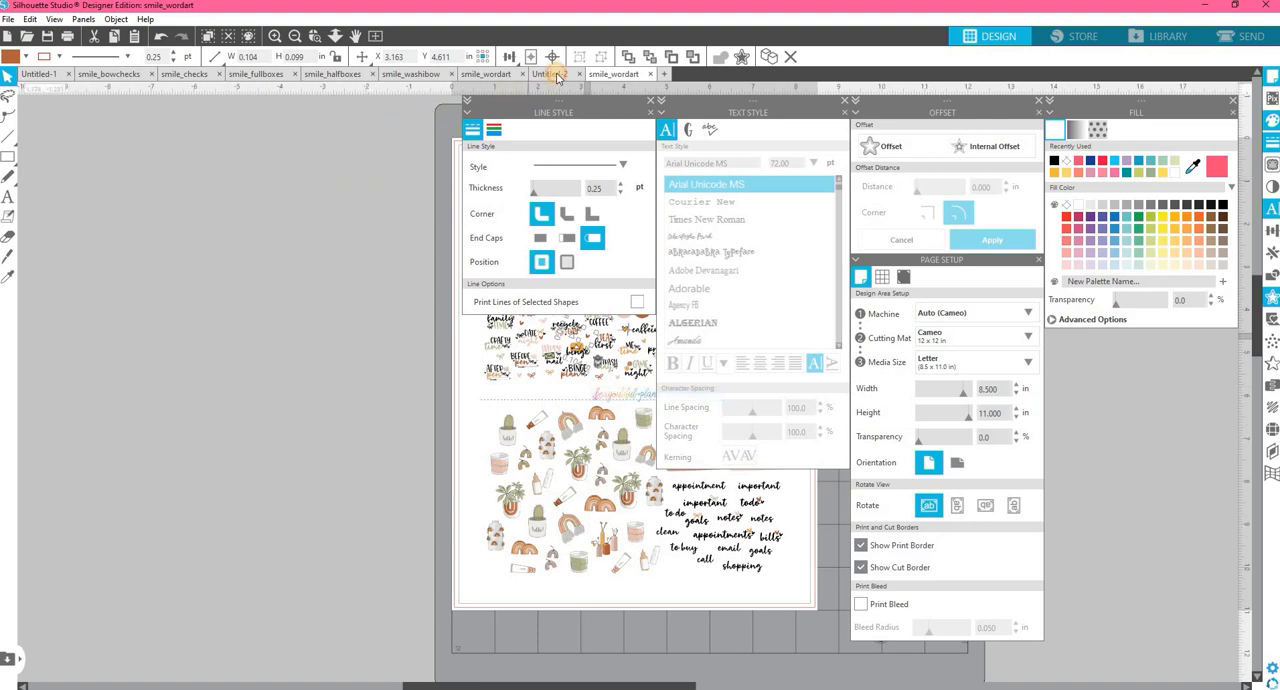
left_click(556, 76)
right_click(282, 354)
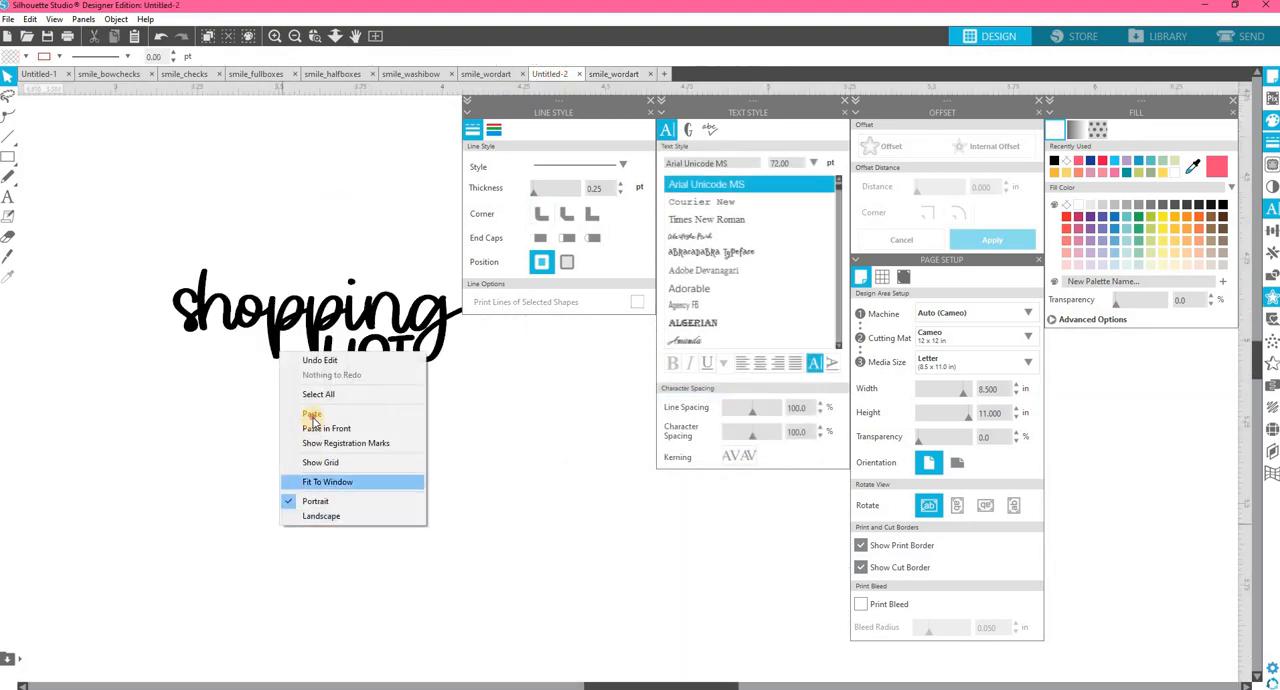
left_click(313, 415)
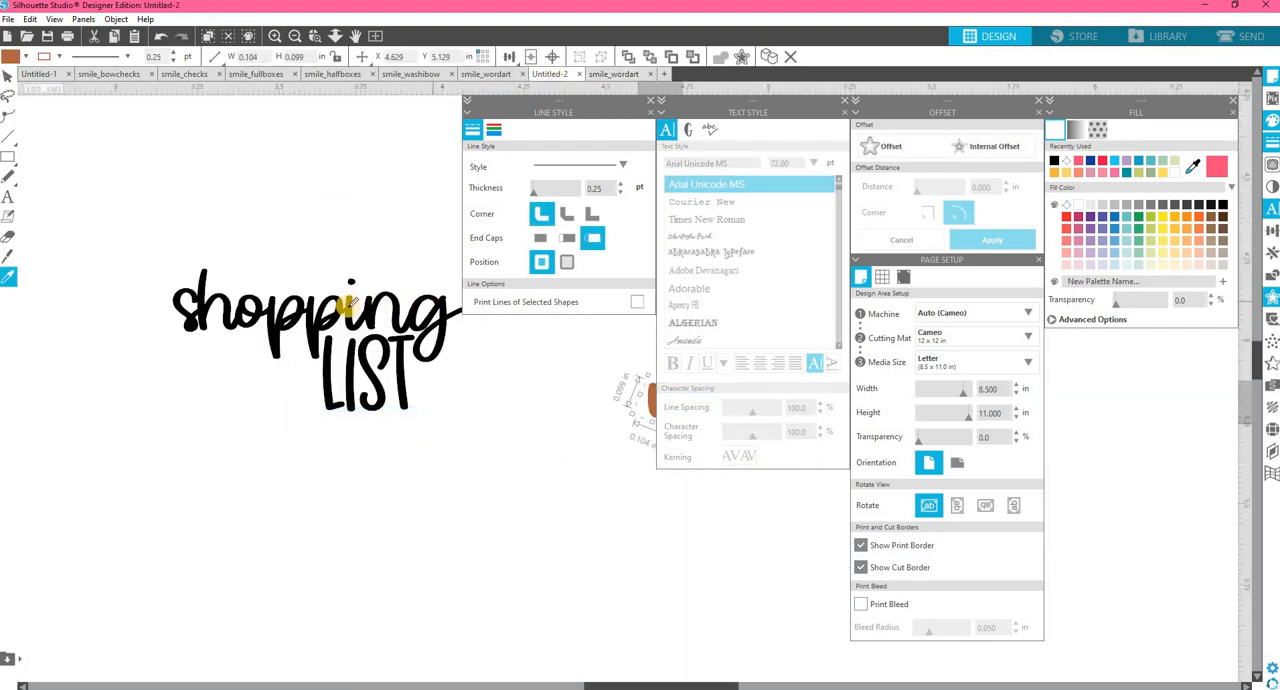
Give the heart the lettering's black fill, straighten it, shrink it to about 0.055 in wide, and place it over the "i" of "shopping".
left_click(348, 308)
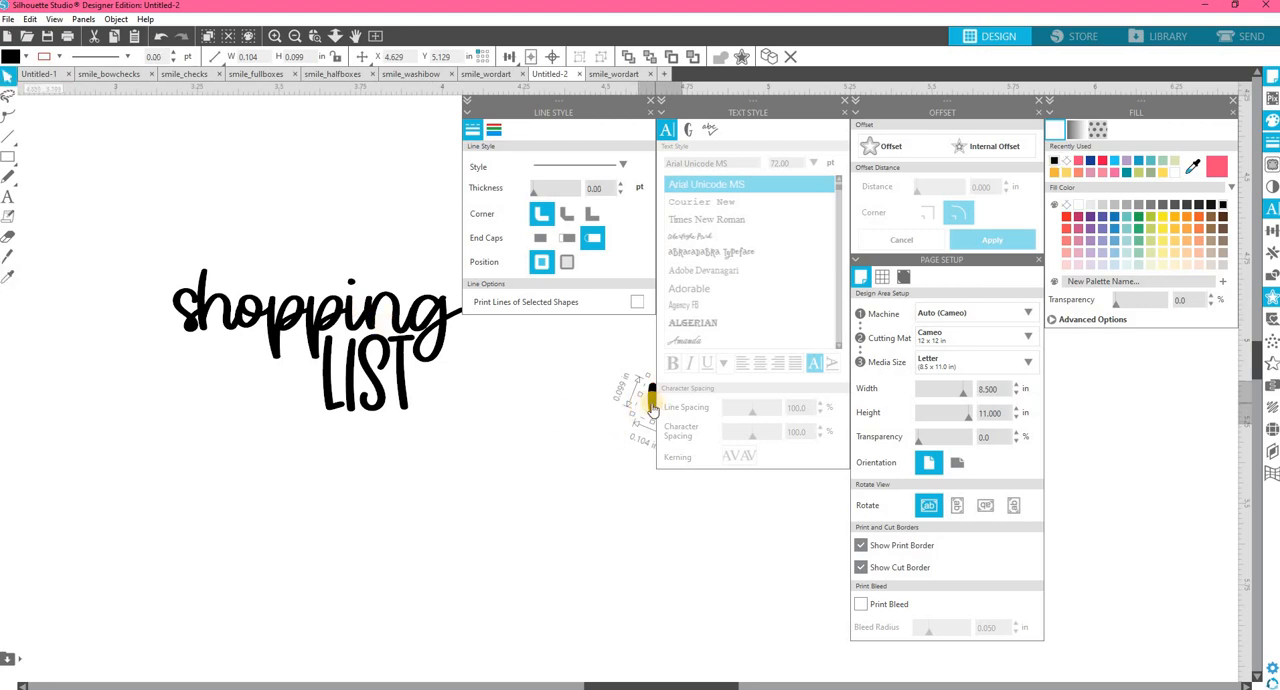
left_click_drag(652, 405, 514, 378)
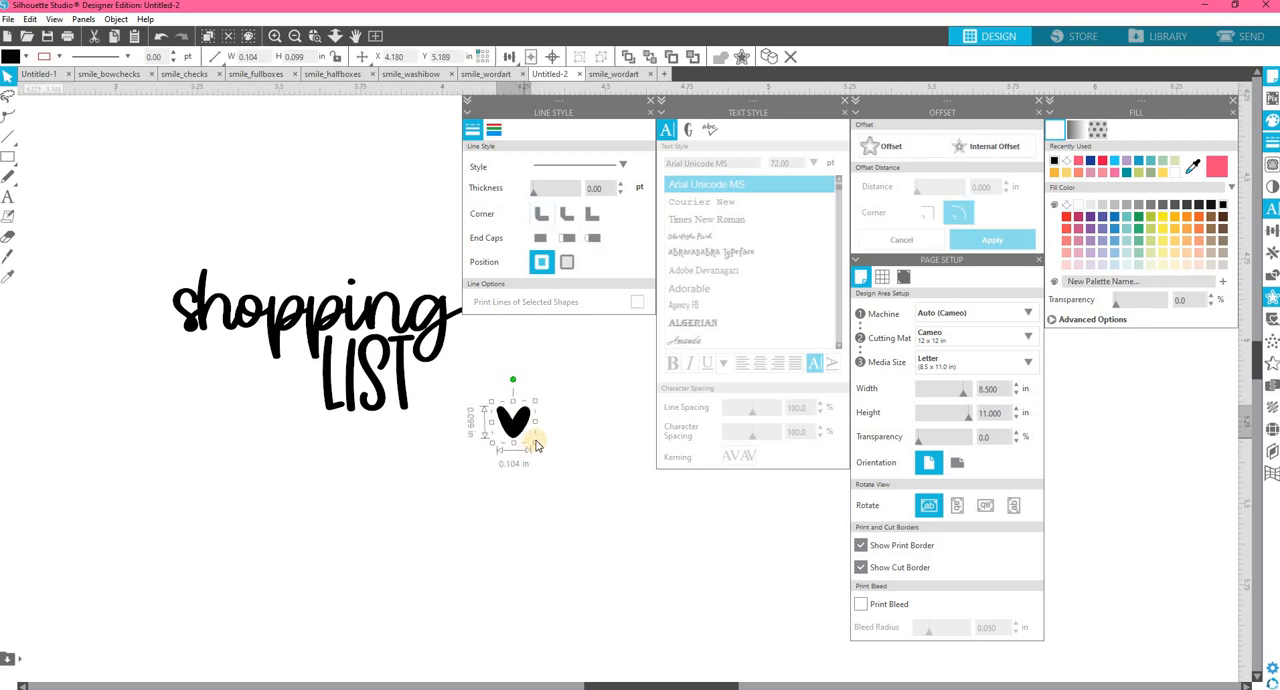
left_click_drag(527, 437, 353, 286)
left_click(501, 454)
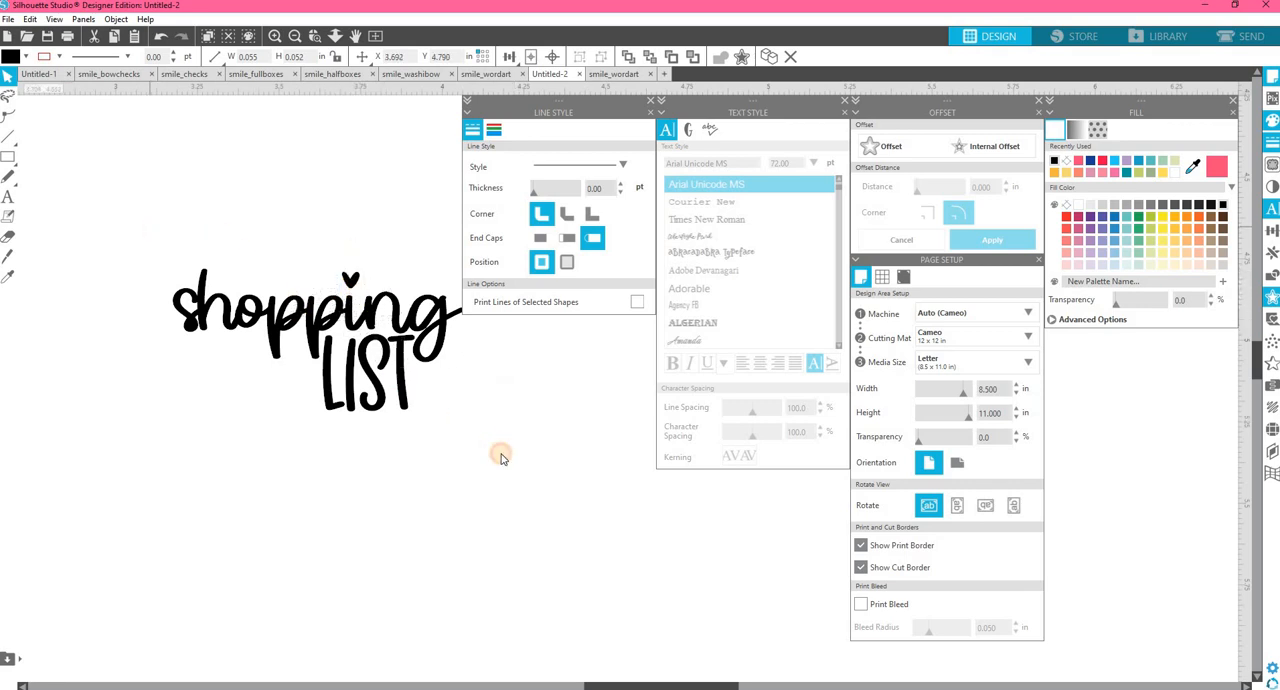
Group "shopping", "LIST" and the heart, and move the group up and to the left on the page.
left_click_drag(149, 227, 501, 454)
key("i")
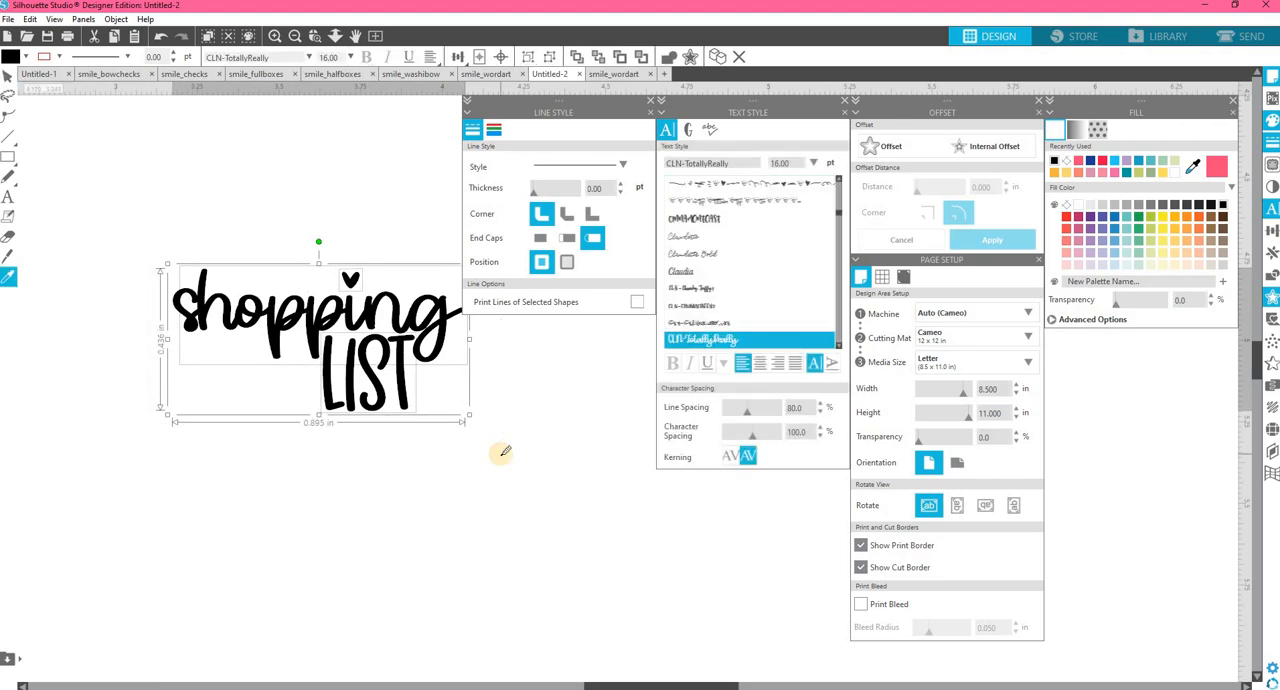
key("v")
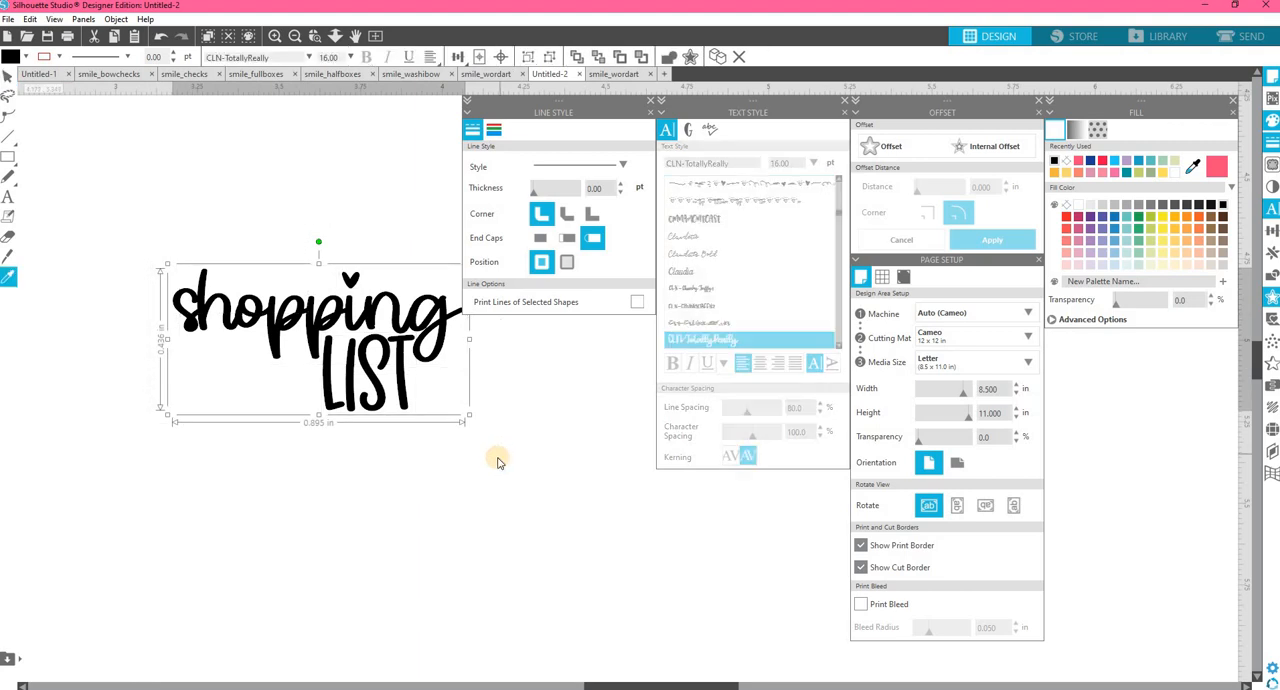
left_click_drag(380, 372, 294, 356)
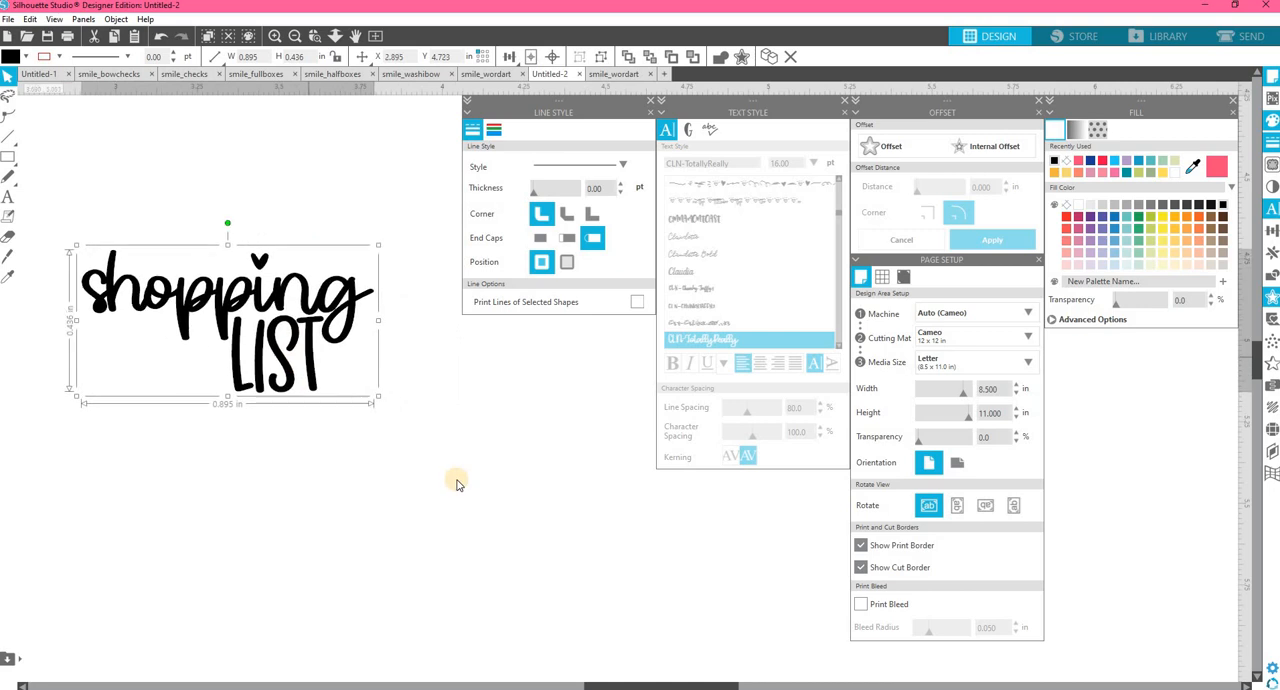
Place a copy of the shopping LIST group below the original, ungroup it, and move its heart away from the "i".
key("ctrl+v")
left_click_drag(375, 357, 589, 492)
right_click(590, 489)
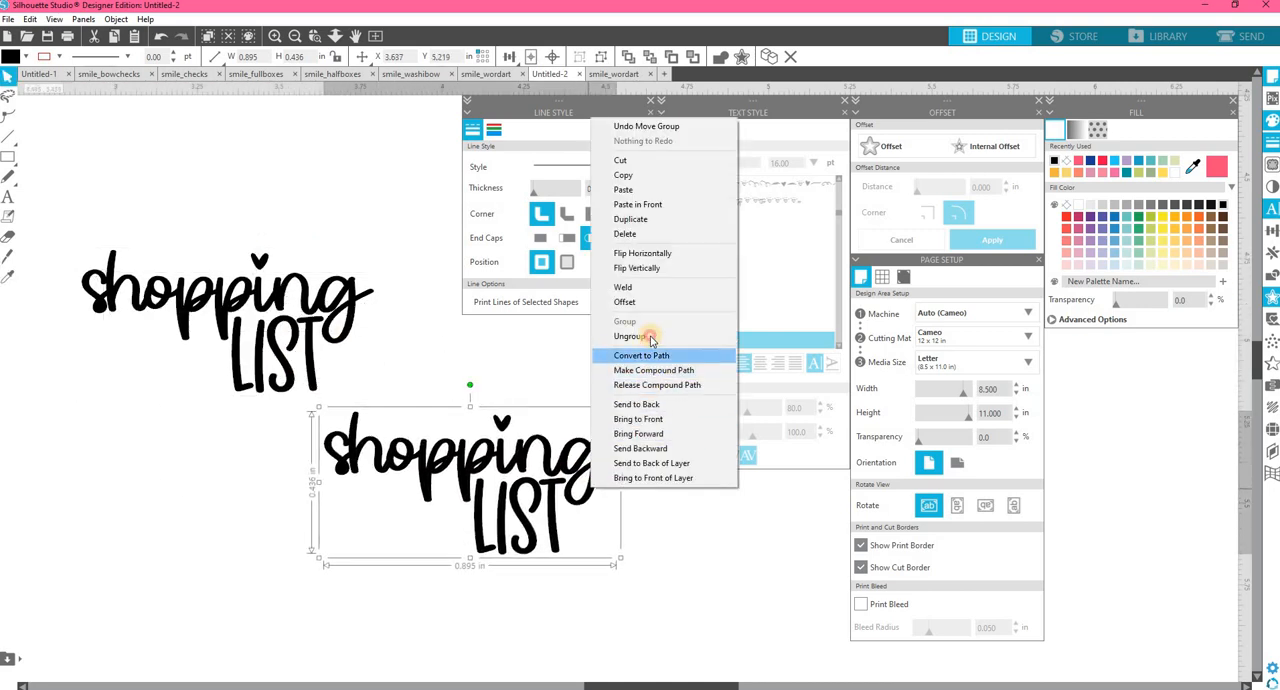
left_click(629, 336)
left_click_drag(500, 414, 457, 357)
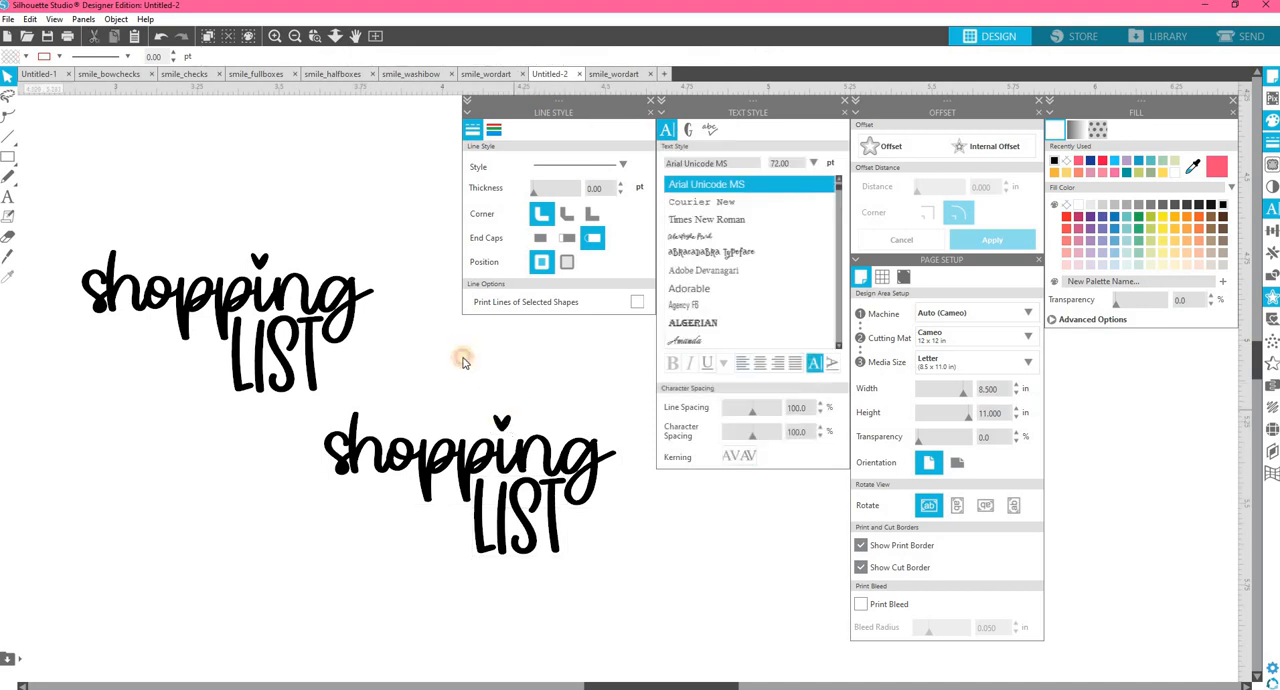
Select the text of the copied "shopping" and look through the CLN-TotallyReally glyphs for alternate letters.
right_click(583, 459)
left_click(541, 459)
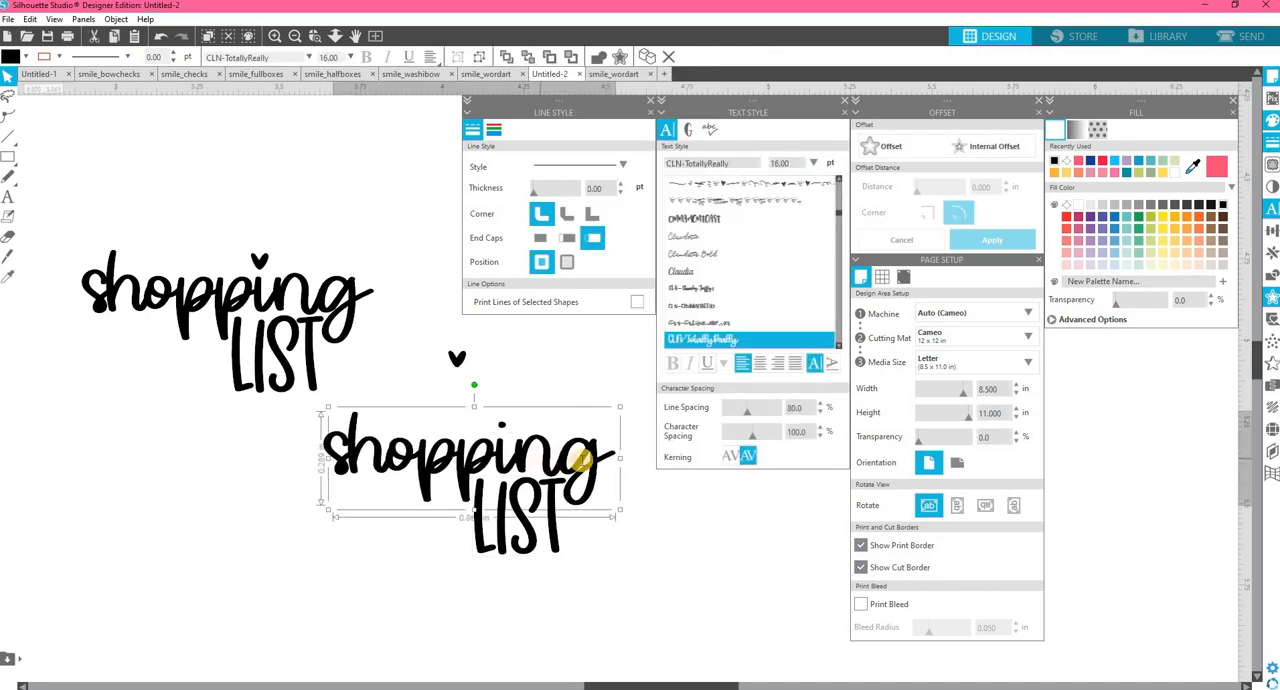
double_click(579, 461)
left_click_drag(606, 462, 329, 449)
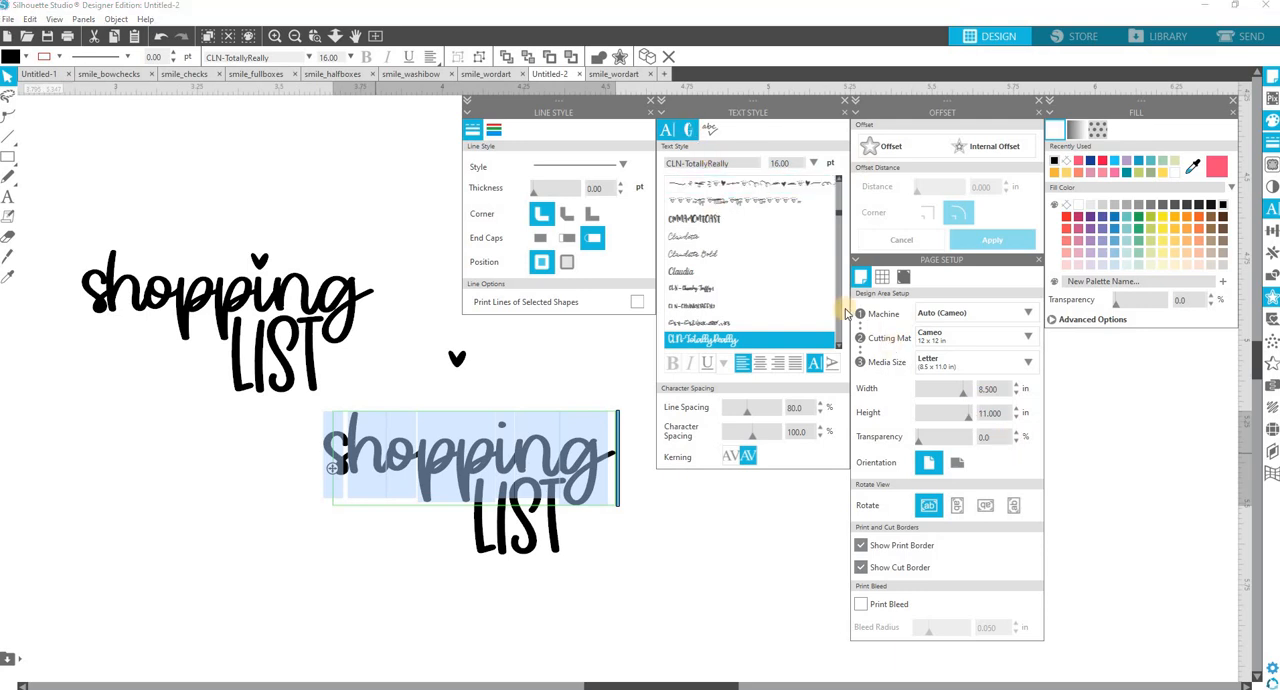
left_click(688, 130)
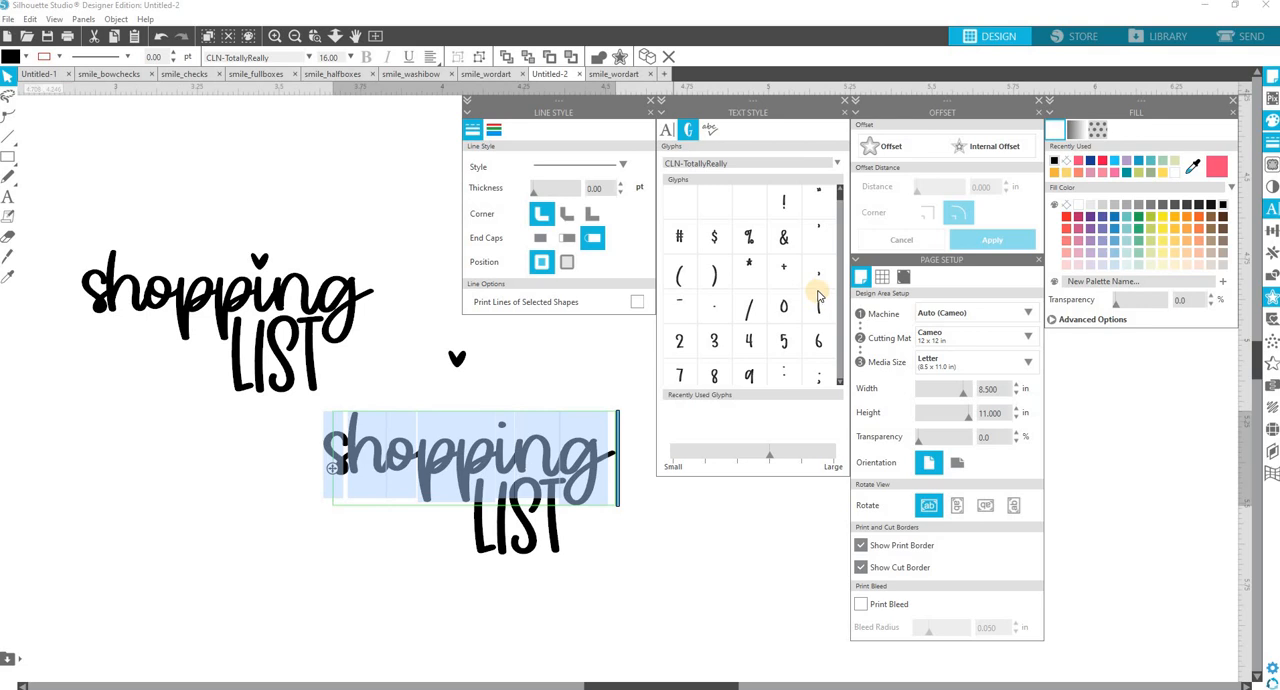
scroll(818, 293, "down", 6)
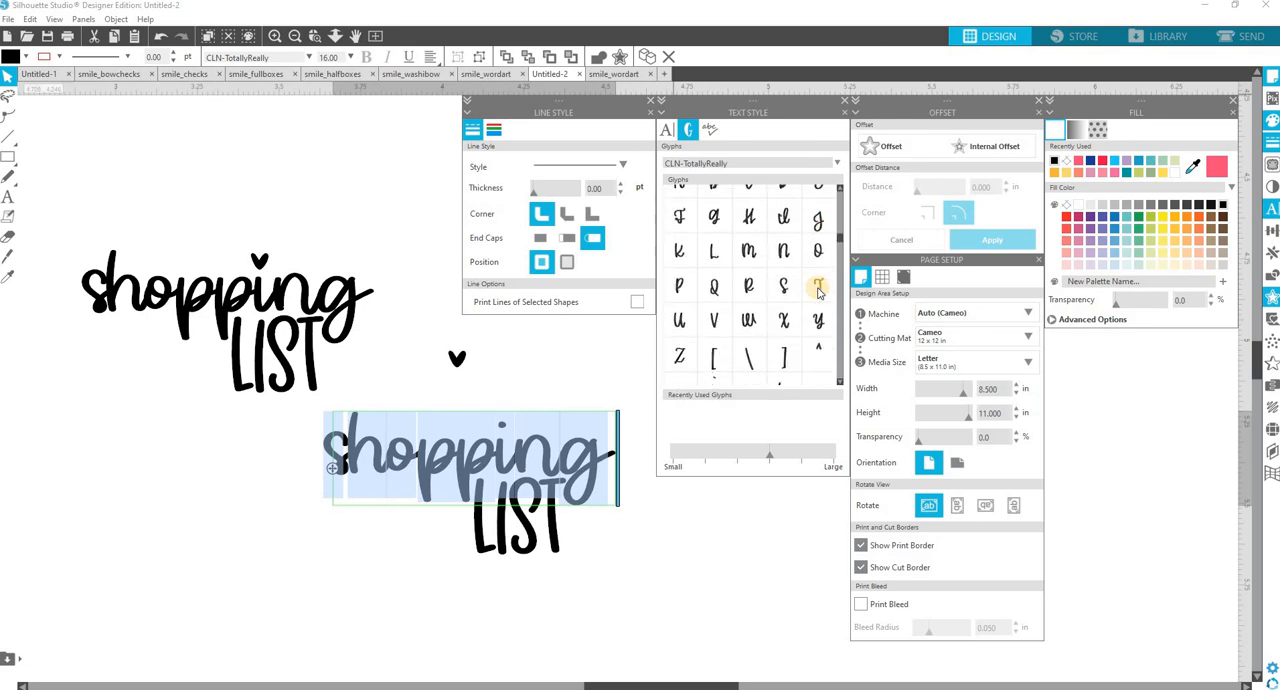
scroll(818, 292, "down", 8)
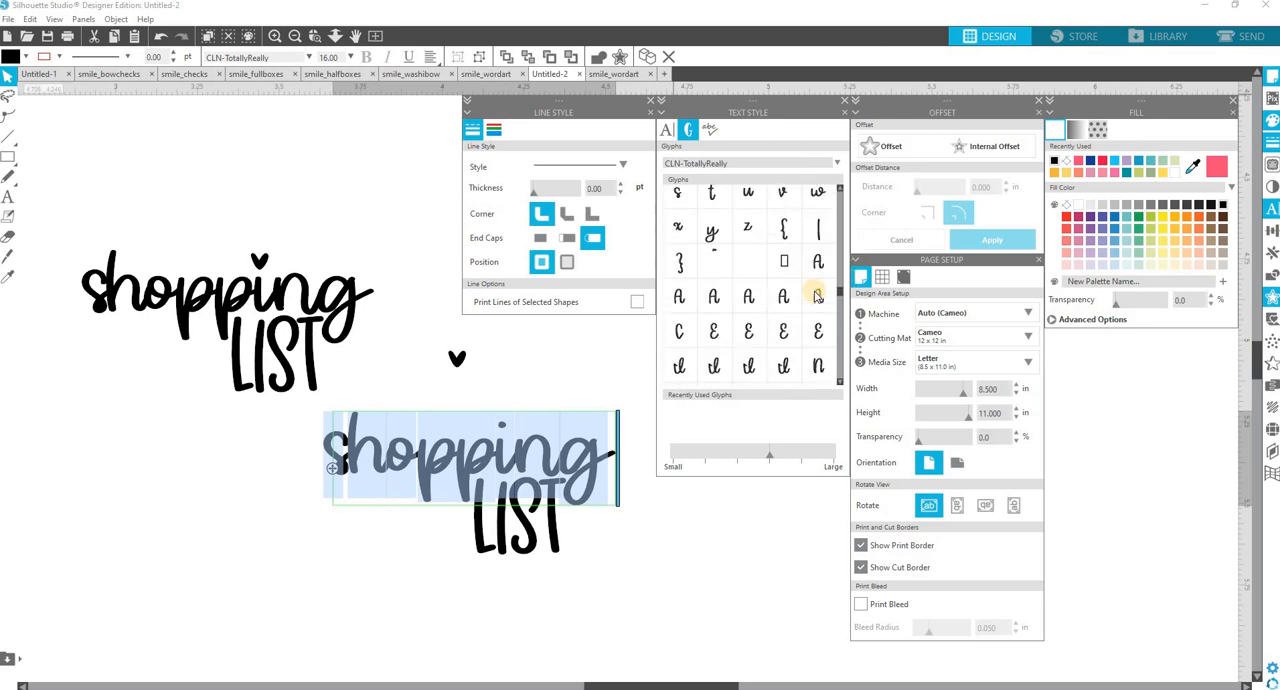
scroll(817, 295, "down", 8)
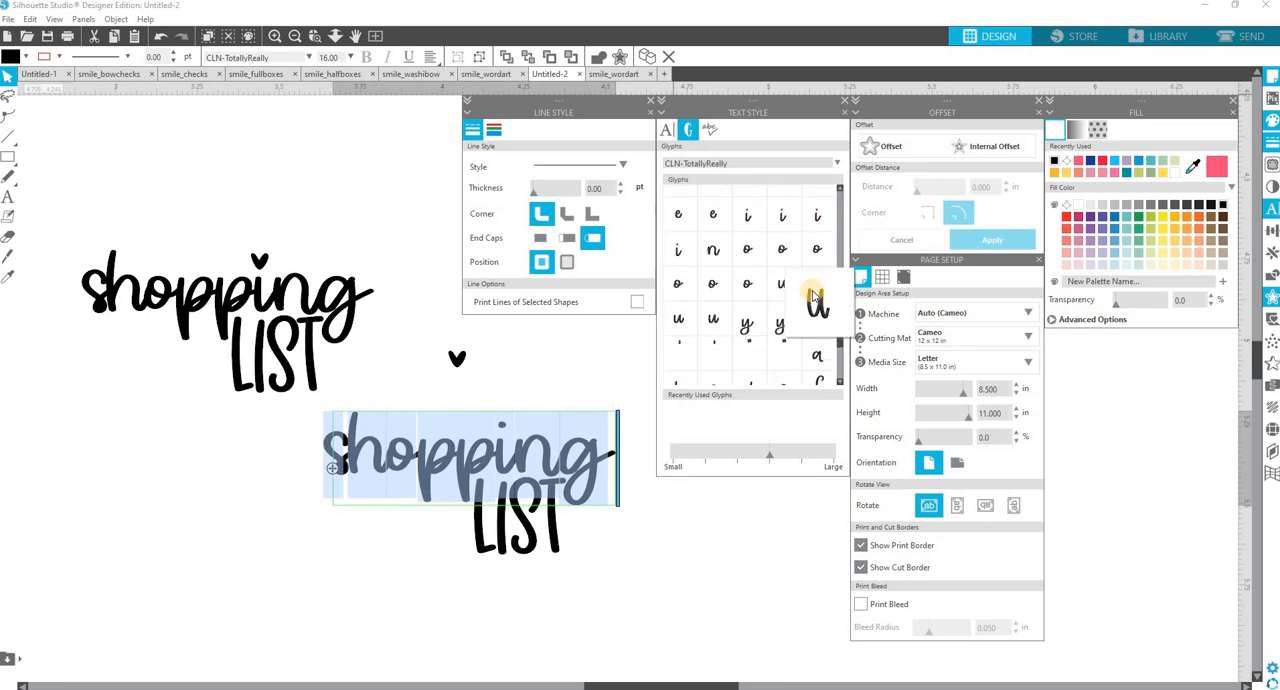
scroll(778, 240, "down", 6)
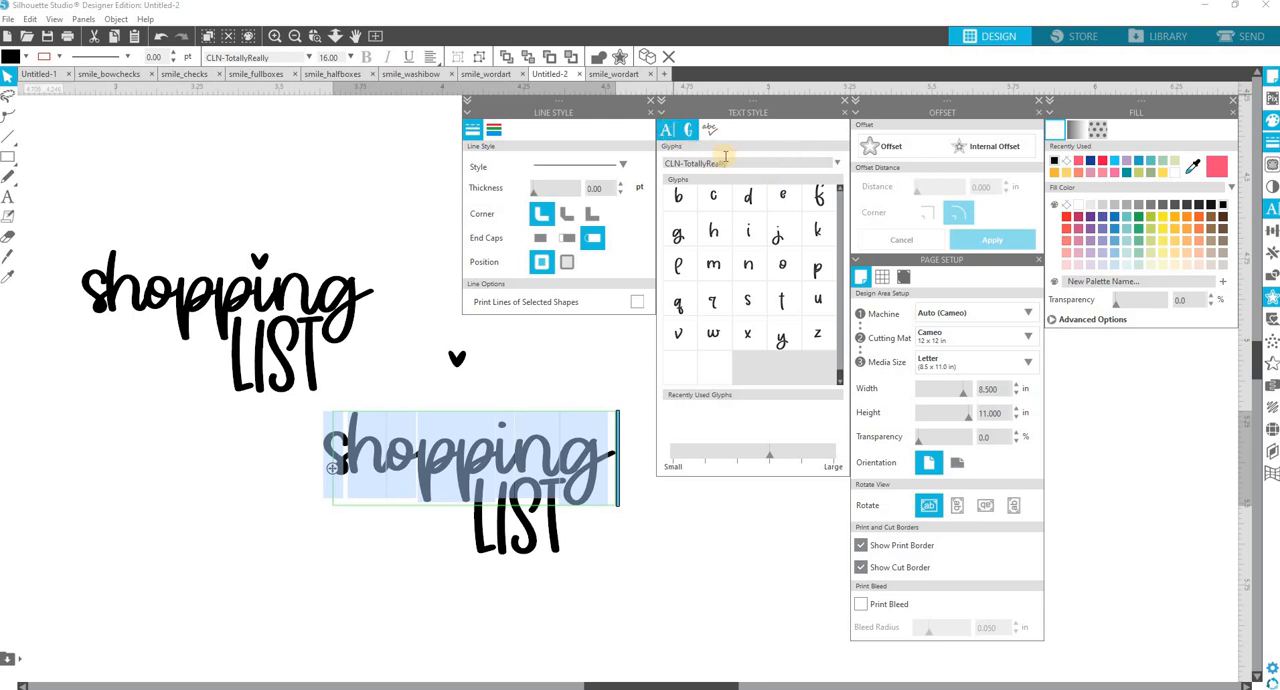
Change the font of the copied "shopping" to Breaking Bread, place the text cursor near the "i", and show the font's glyphs.
left_click_drag(734, 163, 648, 165)
type("bahnschrift")
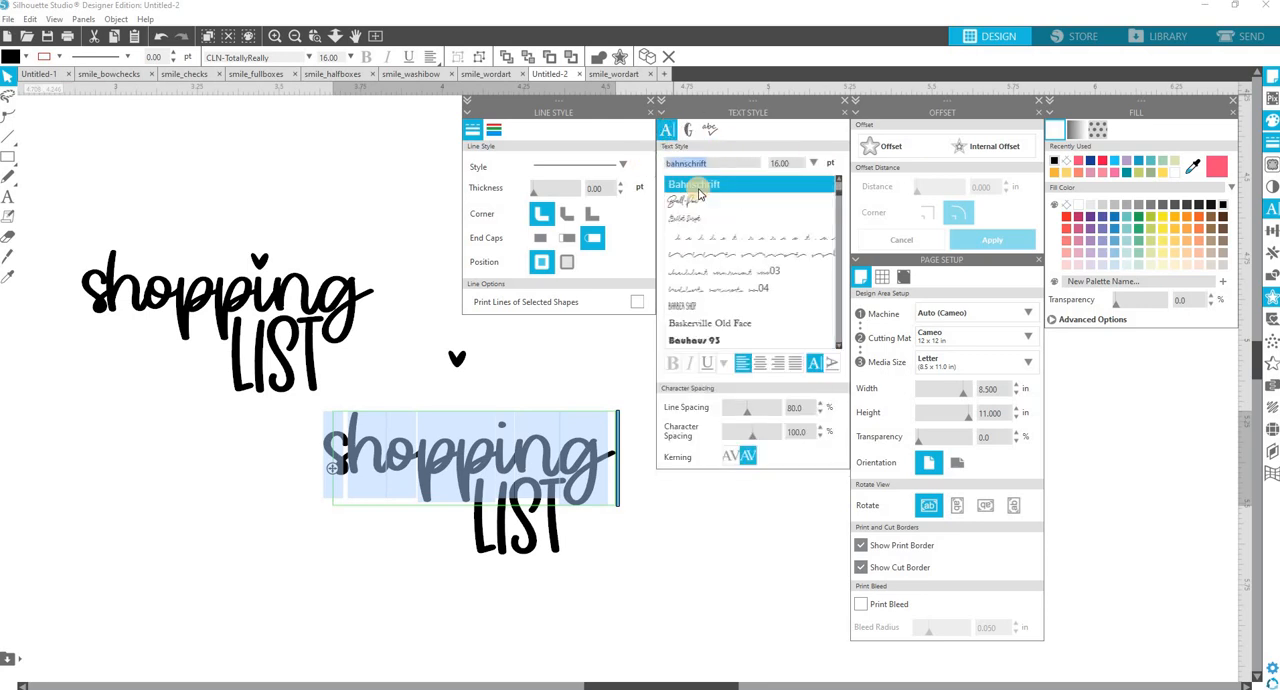
scroll(698, 193, "down", 3)
left_click(718, 340)
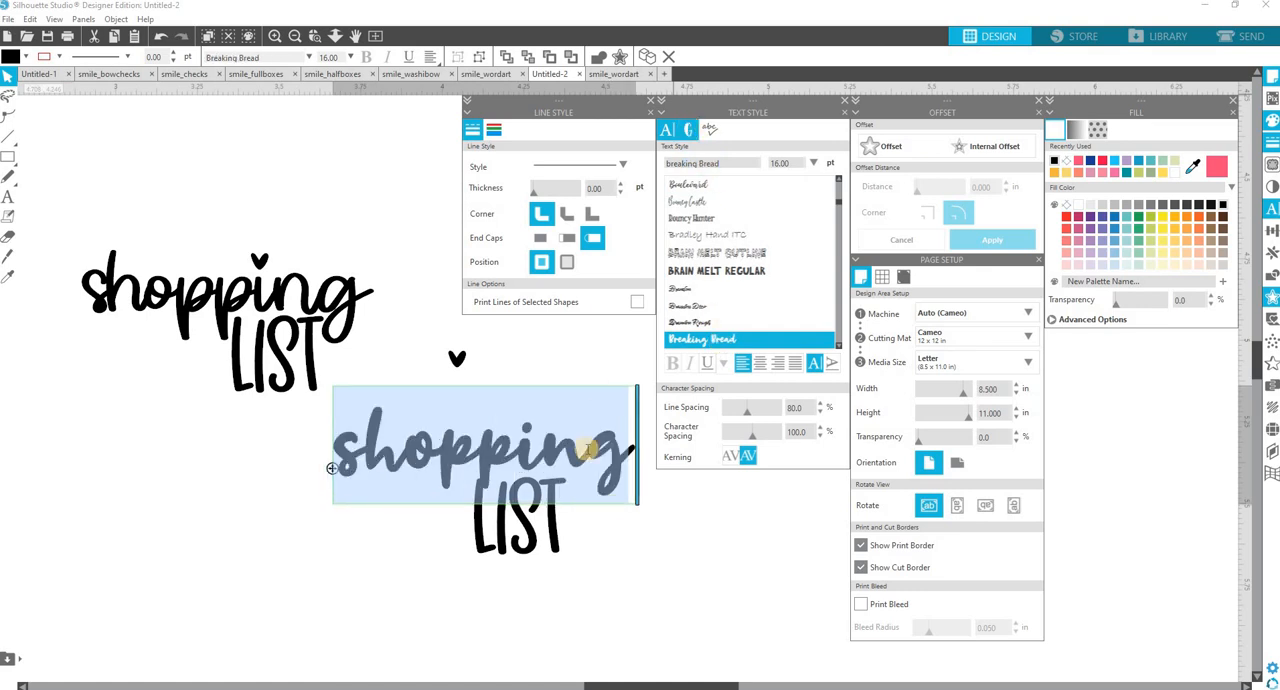
left_click(514, 455)
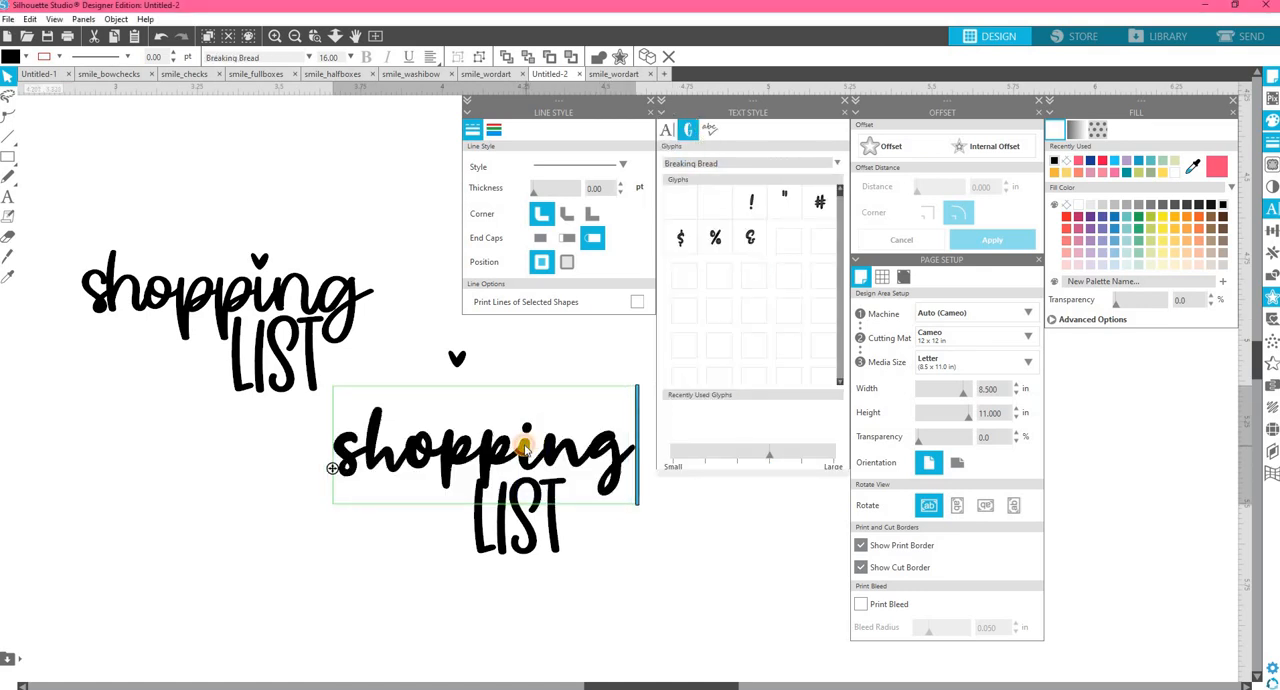
Replace the "i" in the copied "shopping" with the heart-dotted alternate from the Breaking Bread glyphs, and finish editing the text.
left_click_drag(517, 445, 543, 445)
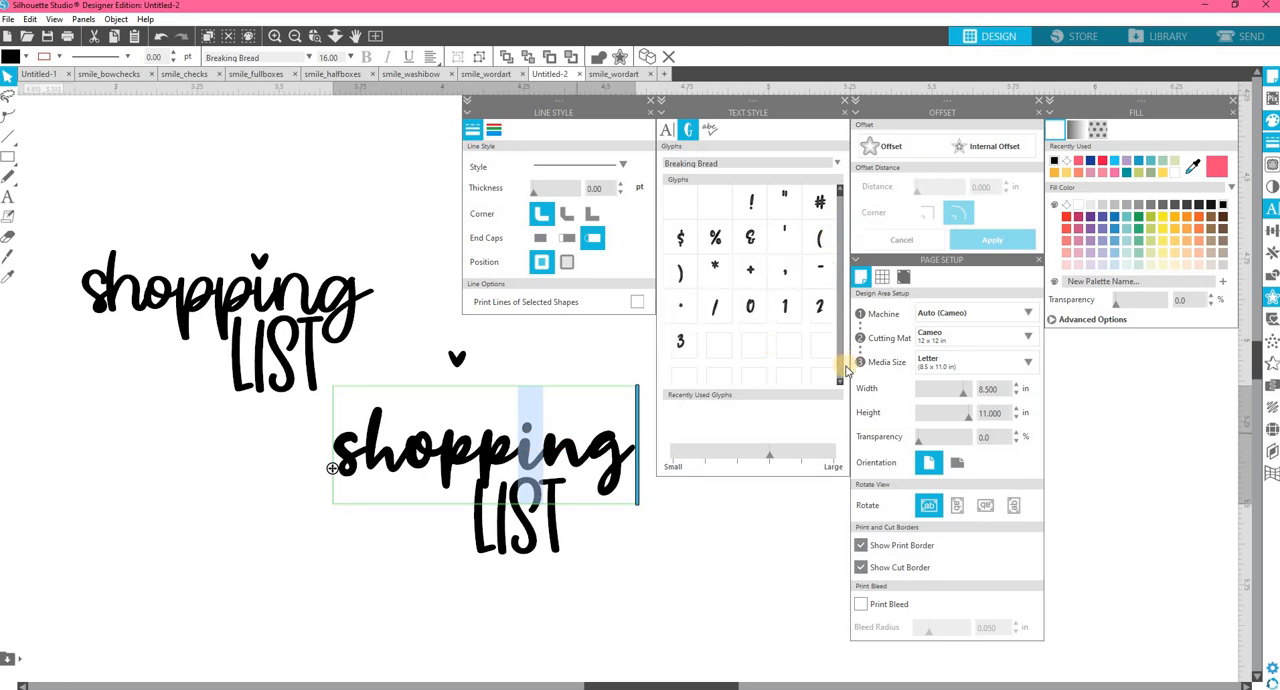
left_click(841, 382)
left_click(841, 379)
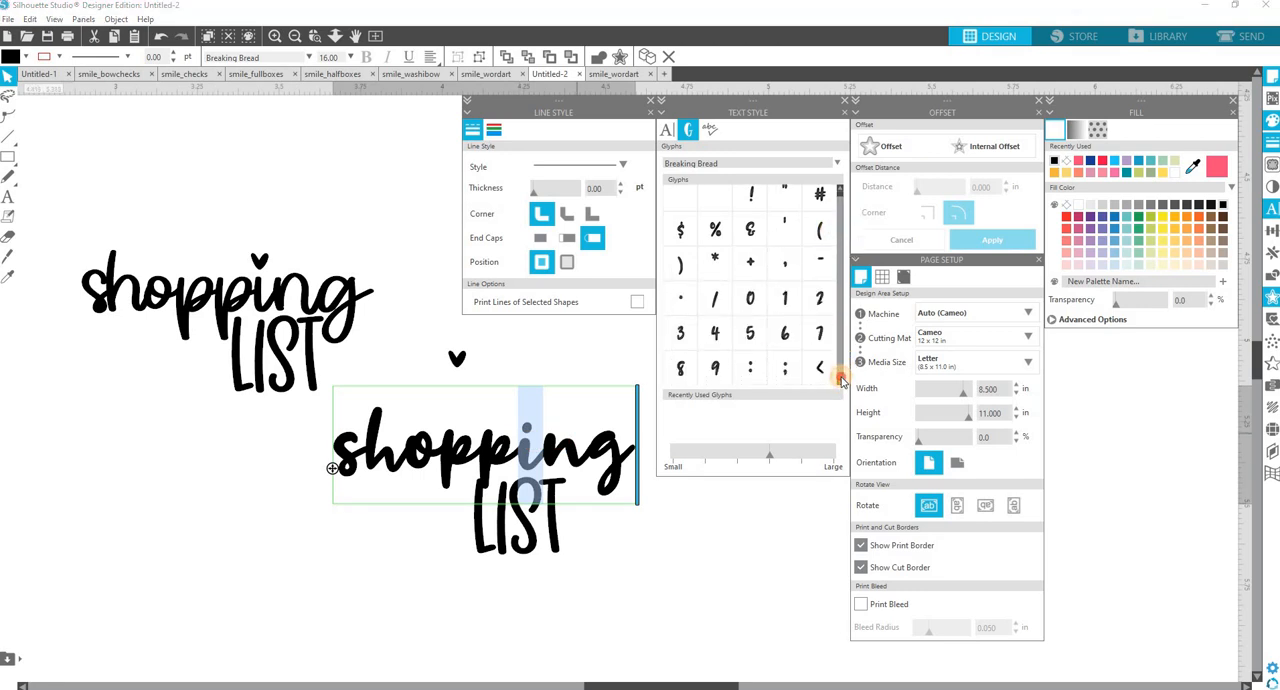
left_click(841, 378)
left_click(841, 378)
left_click(841, 378)
left_click(841, 378)
left_click(841, 378)
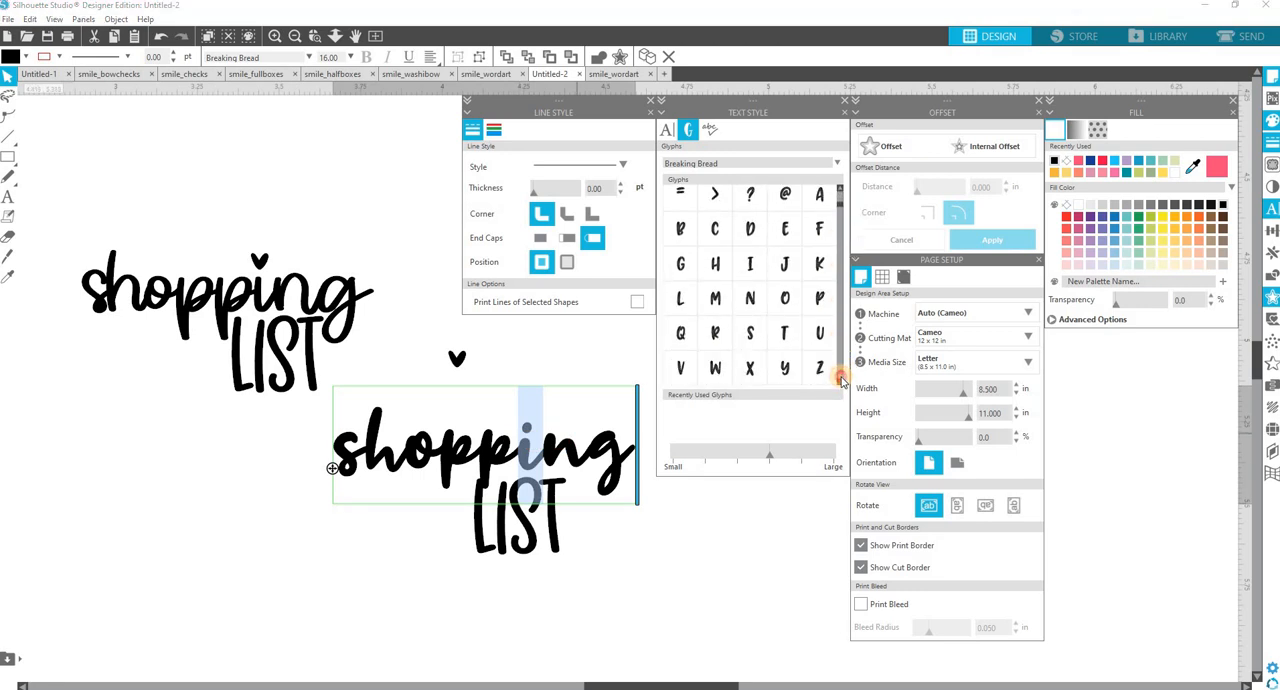
left_click(841, 378)
left_click(841, 378)
left_click(841, 378)
left_click(841, 378)
left_click(841, 378)
left_click(841, 378)
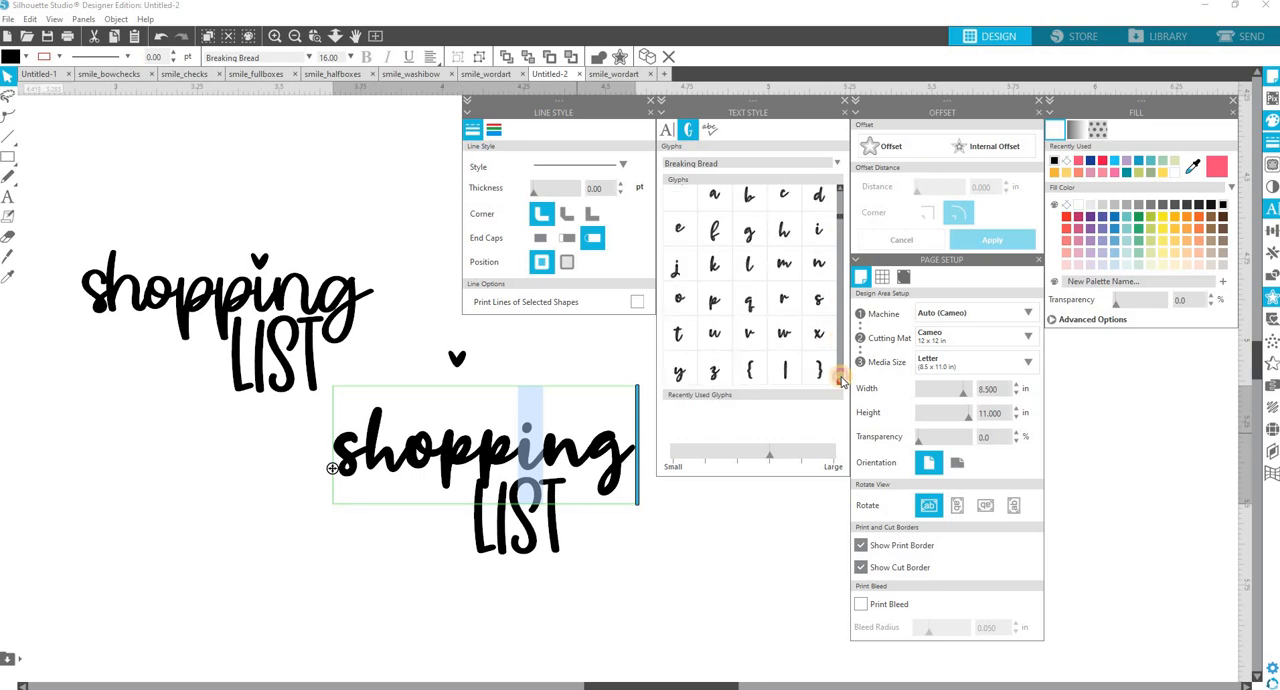
left_click(841, 378)
left_click(841, 378)
left_click(841, 378)
left_click(841, 378)
left_click(841, 378)
left_click(841, 378)
left_click(841, 378)
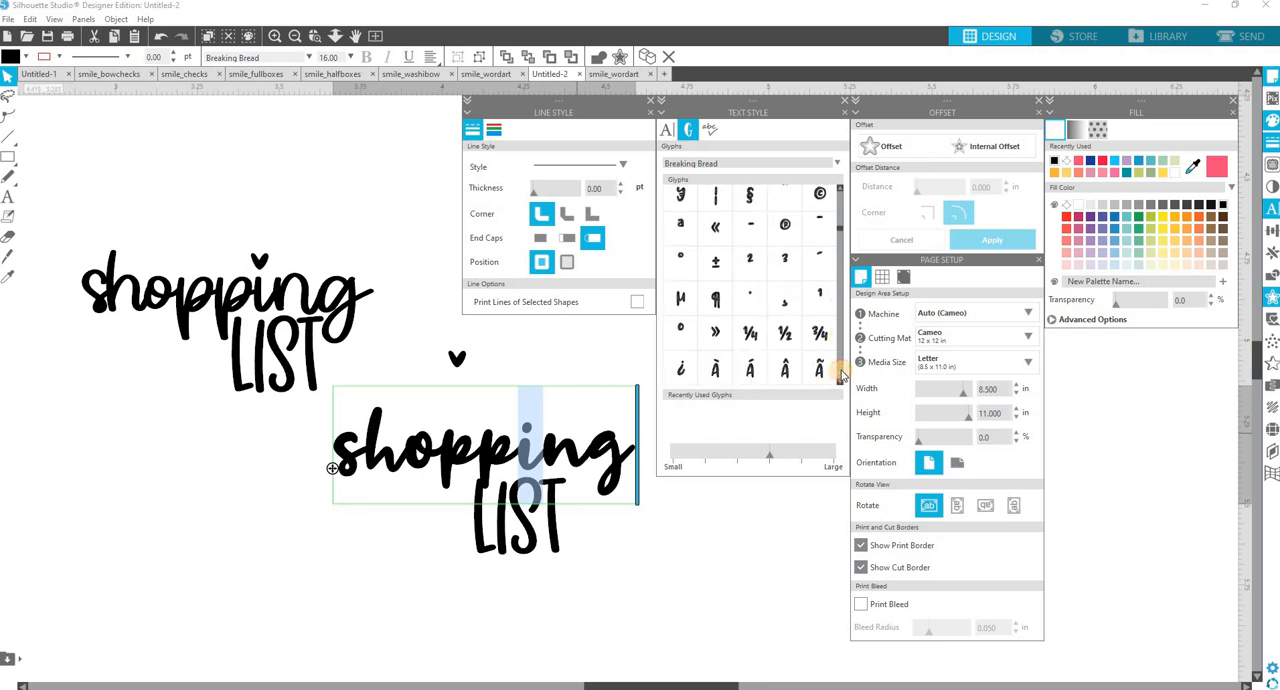
left_click(841, 378)
left_click(840, 373)
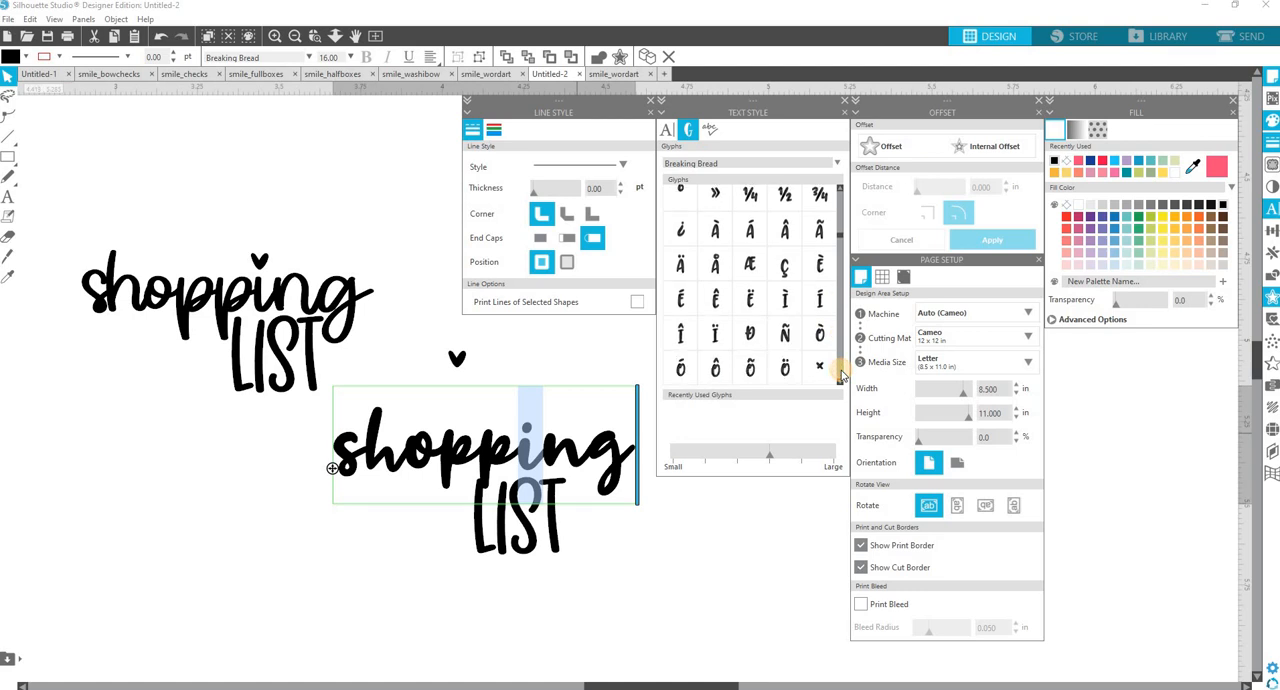
left_click(840, 373)
left_click(840, 373)
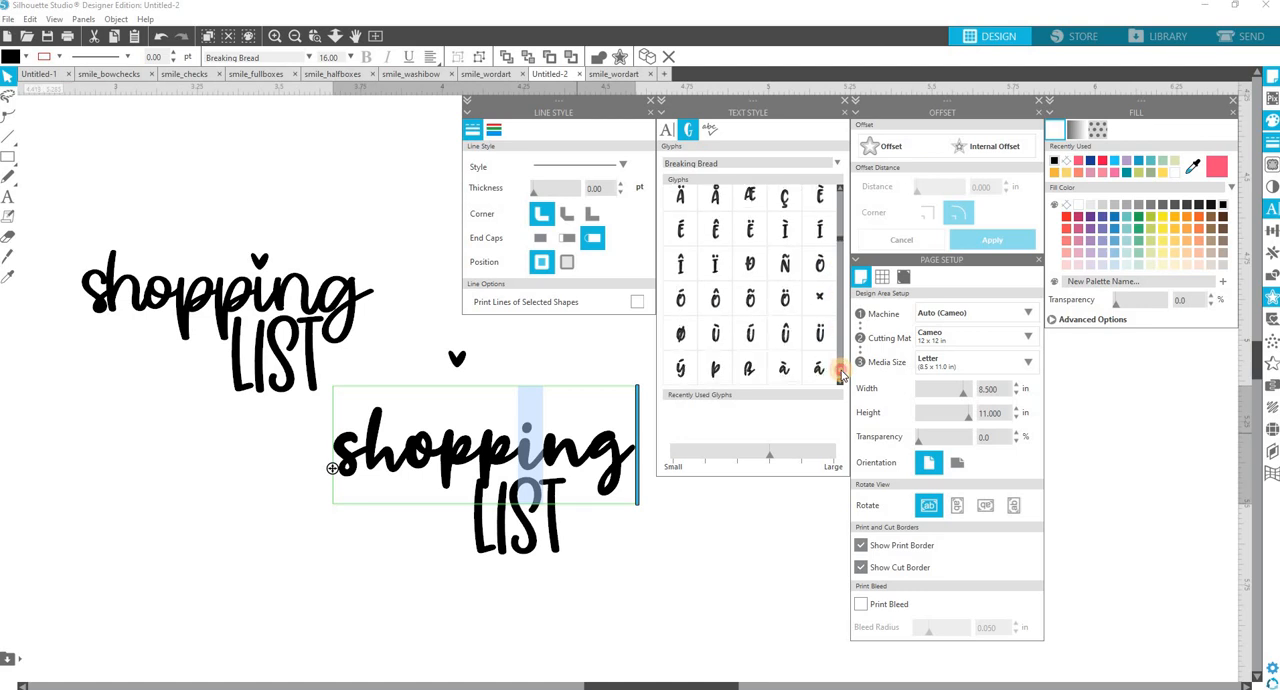
left_click(840, 373)
left_click(840, 373)
left_click(840, 373)
left_click(840, 373)
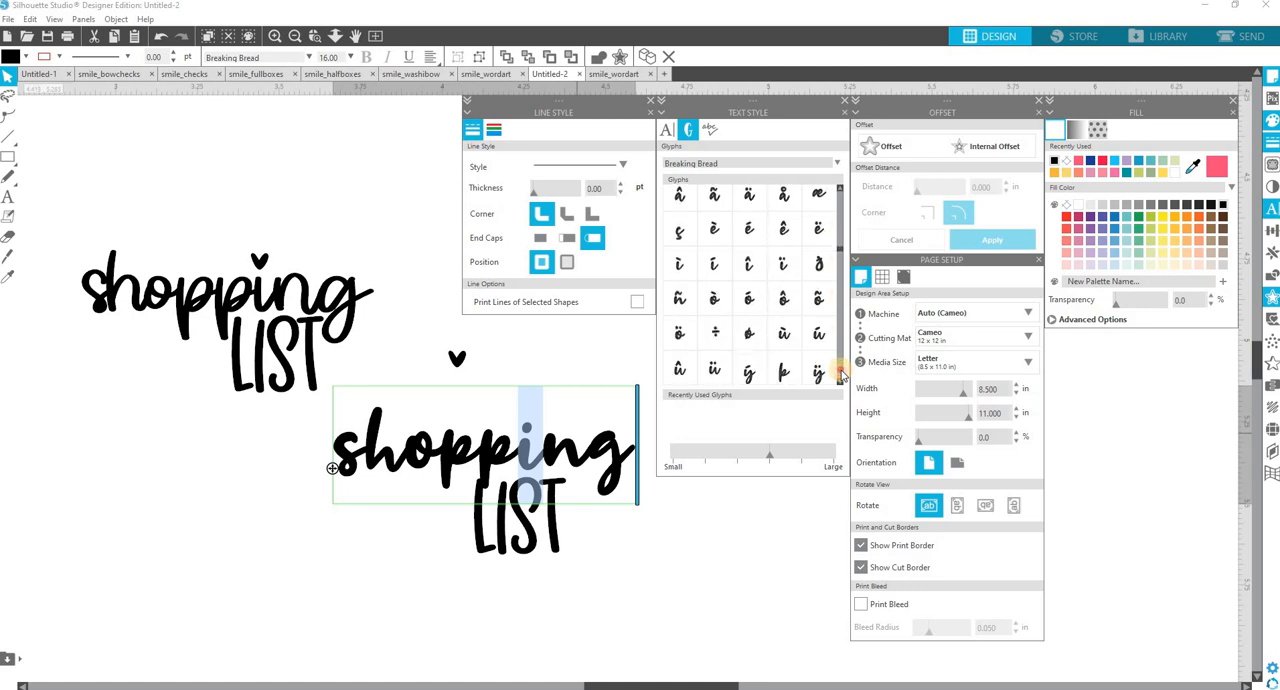
left_click(840, 373)
left_click(840, 373)
left_click(840, 373)
left_click(840, 373)
left_click(840, 373)
left_click(840, 373)
left_click(840, 373)
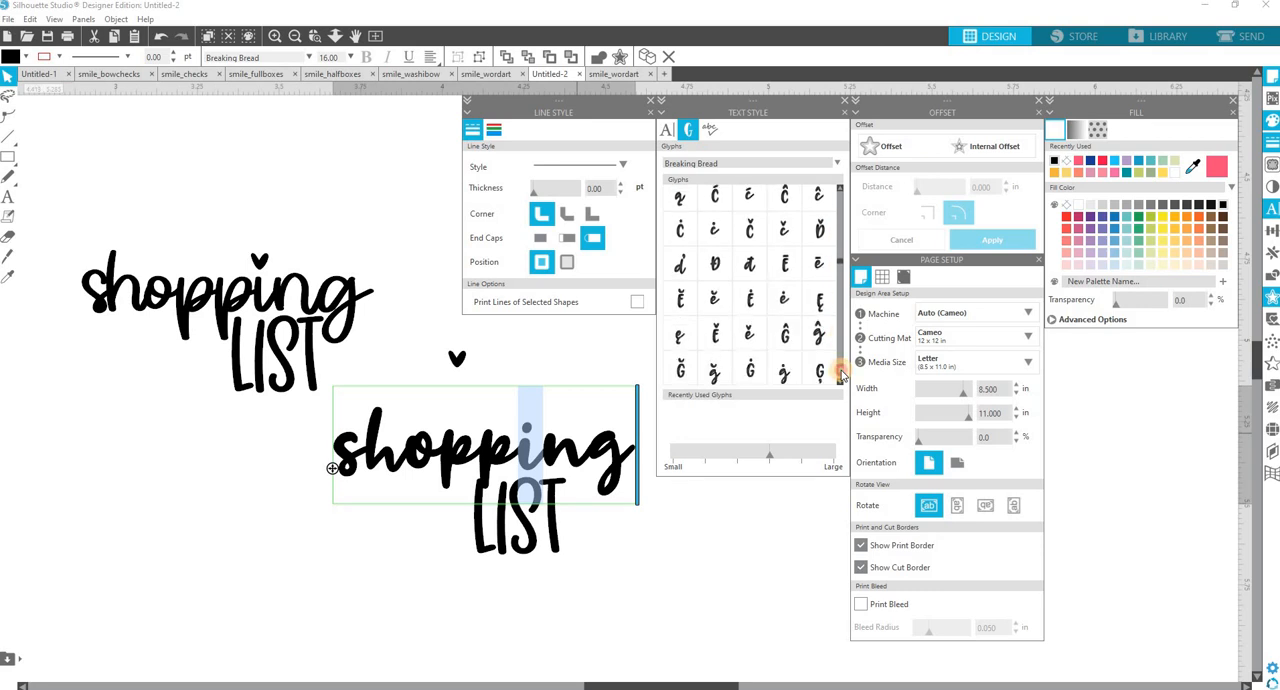
left_click(840, 373)
left_click(840, 373)
left_click(840, 373)
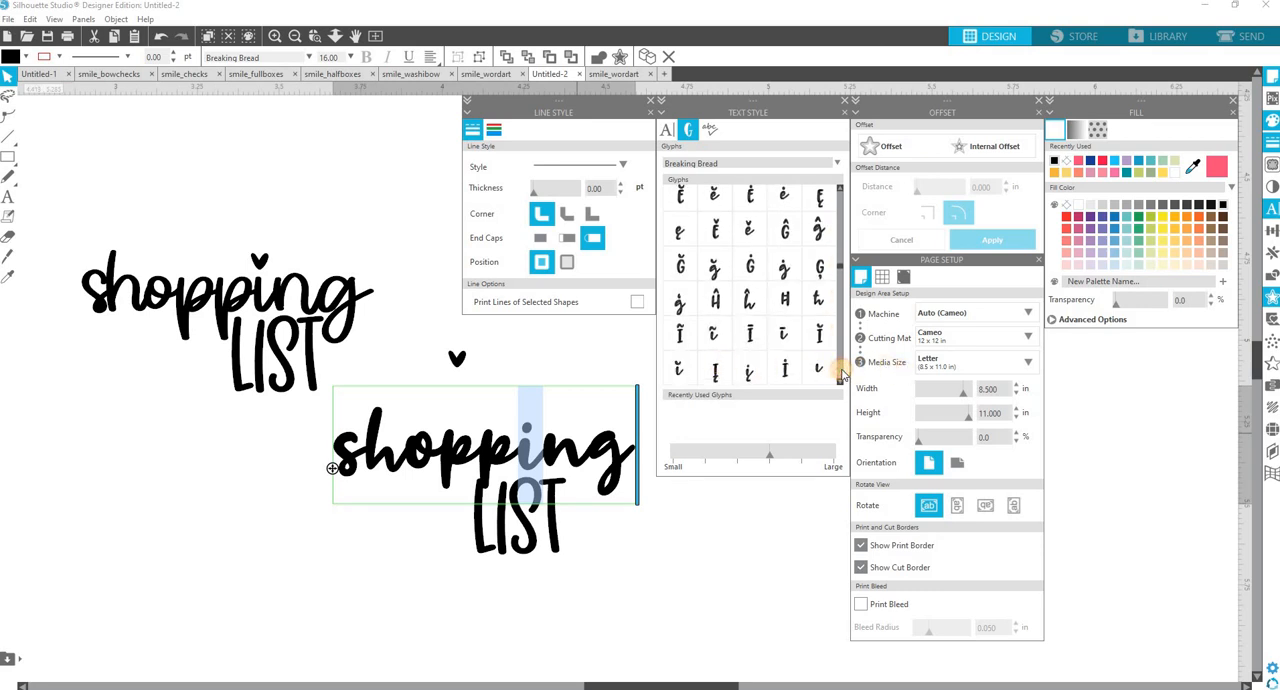
left_click(840, 373)
left_click(840, 373)
left_click(840, 373)
left_click(840, 373)
left_click(840, 373)
left_click(840, 373)
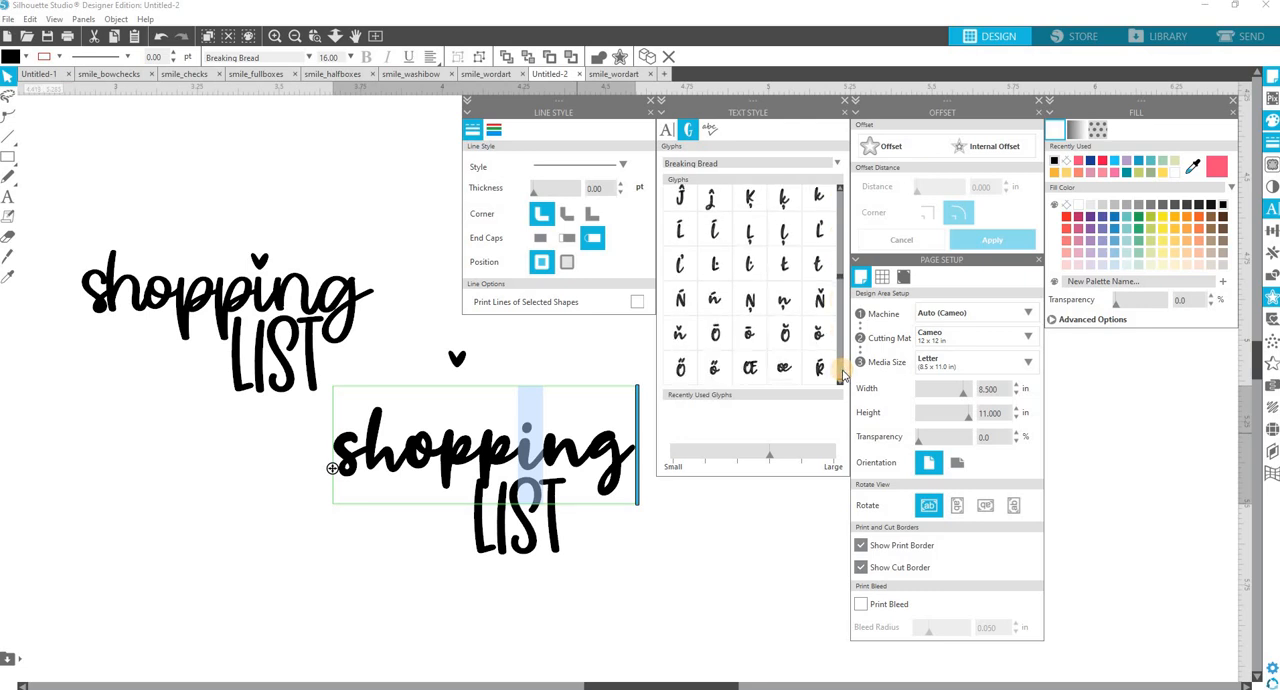
left_click(840, 373)
left_click(840, 373)
left_click(840, 373)
left_click(840, 373)
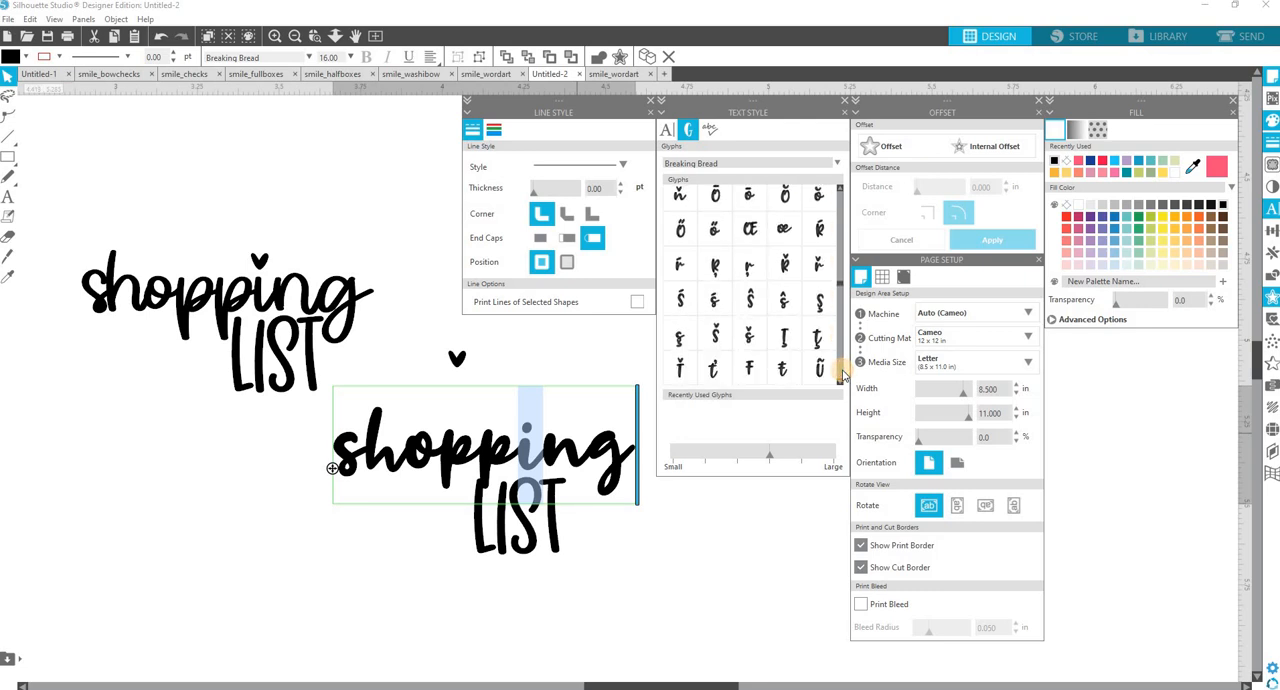
left_click(840, 373)
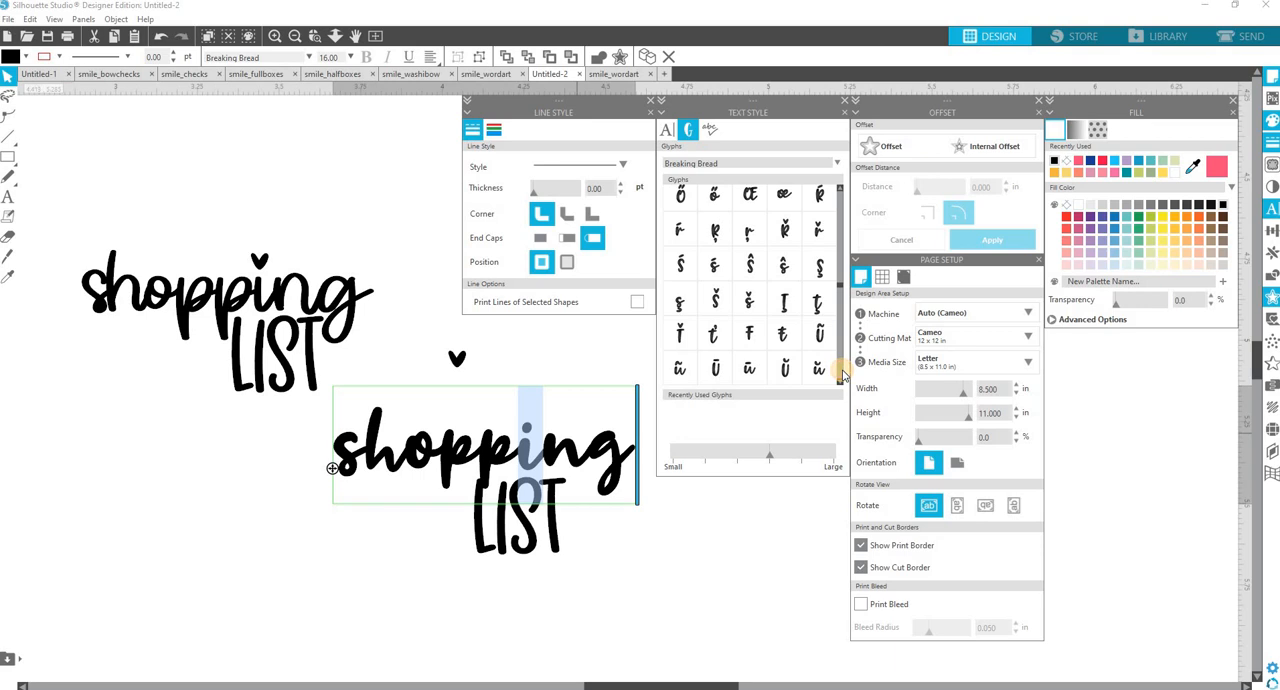
left_click(840, 373)
left_click(840, 373)
left_click(840, 373)
left_click(840, 373)
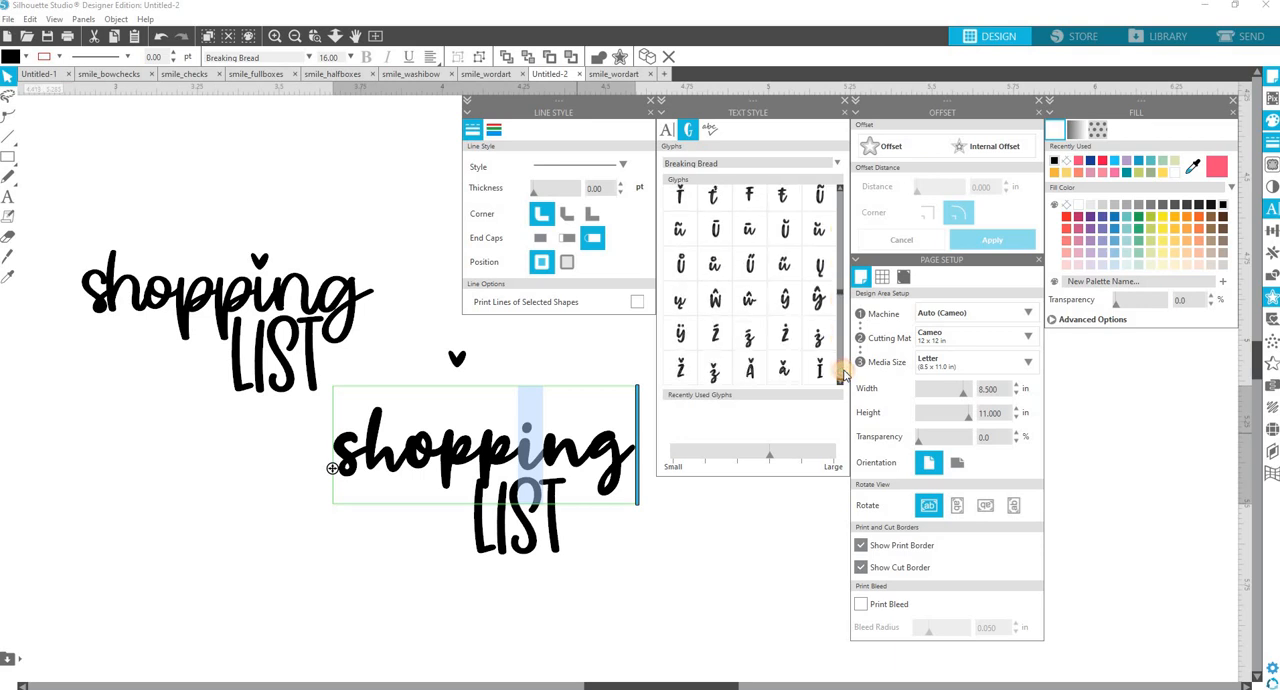
left_click(840, 373)
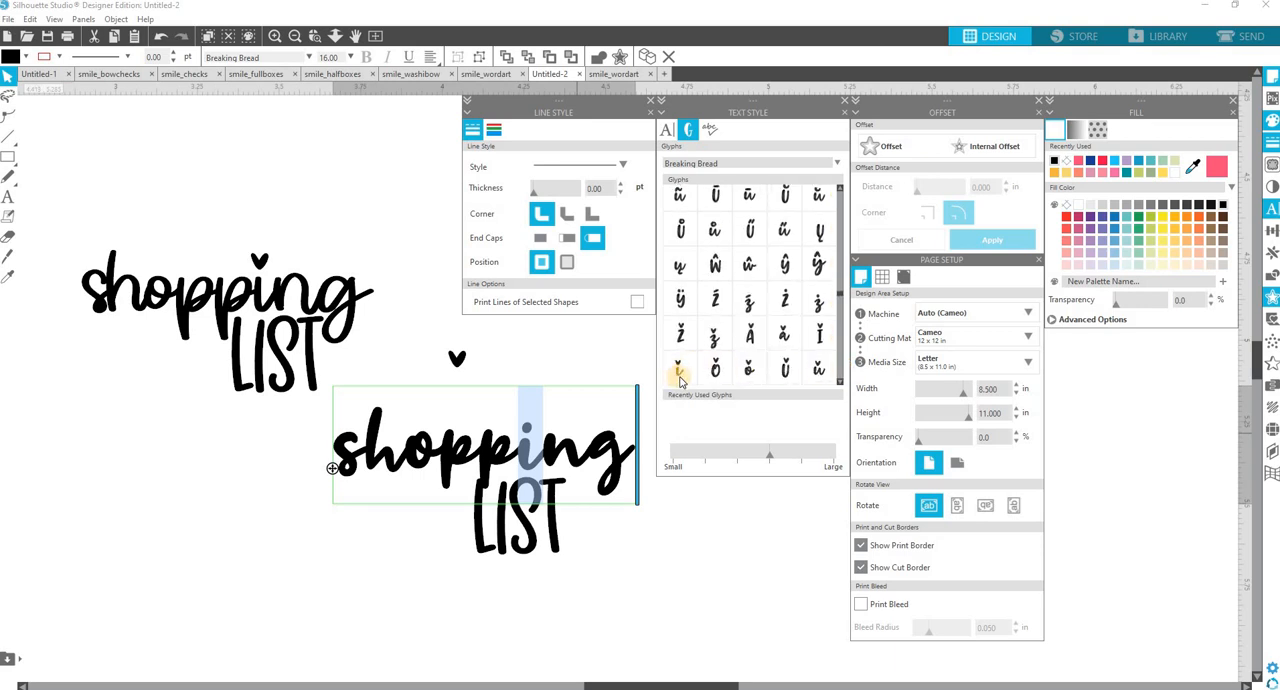
double_click(679, 378)
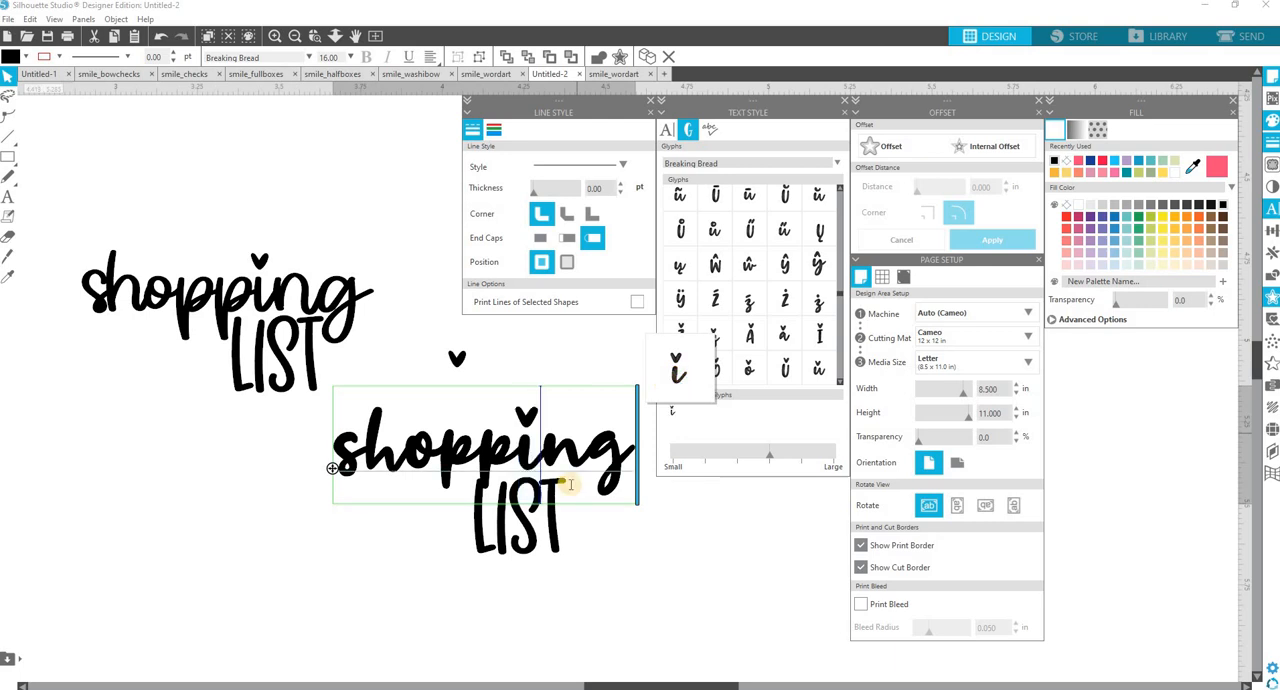
left_click(602, 587)
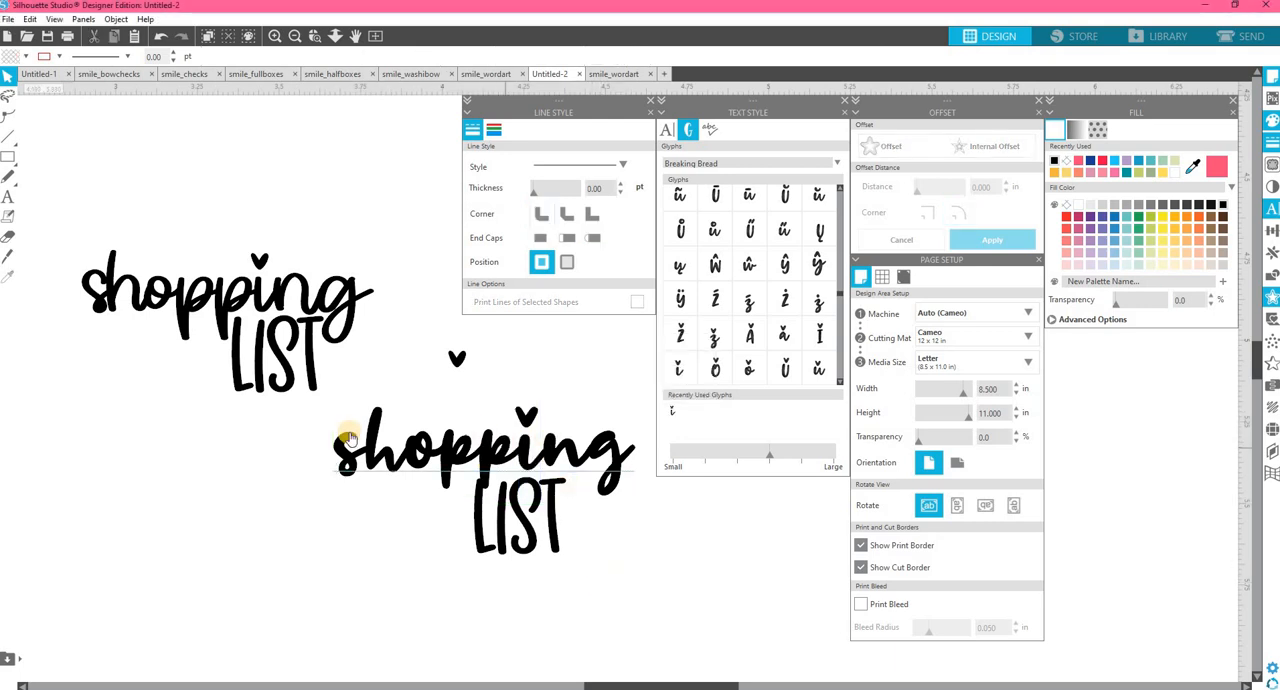
Shift the copied "LIST" slightly right under "shopping", and place a duplicate of the Breaking Bread "shopping" below and to its left.
left_click_drag(548, 532, 574, 528)
left_click(612, 440)
left_click(612, 442)
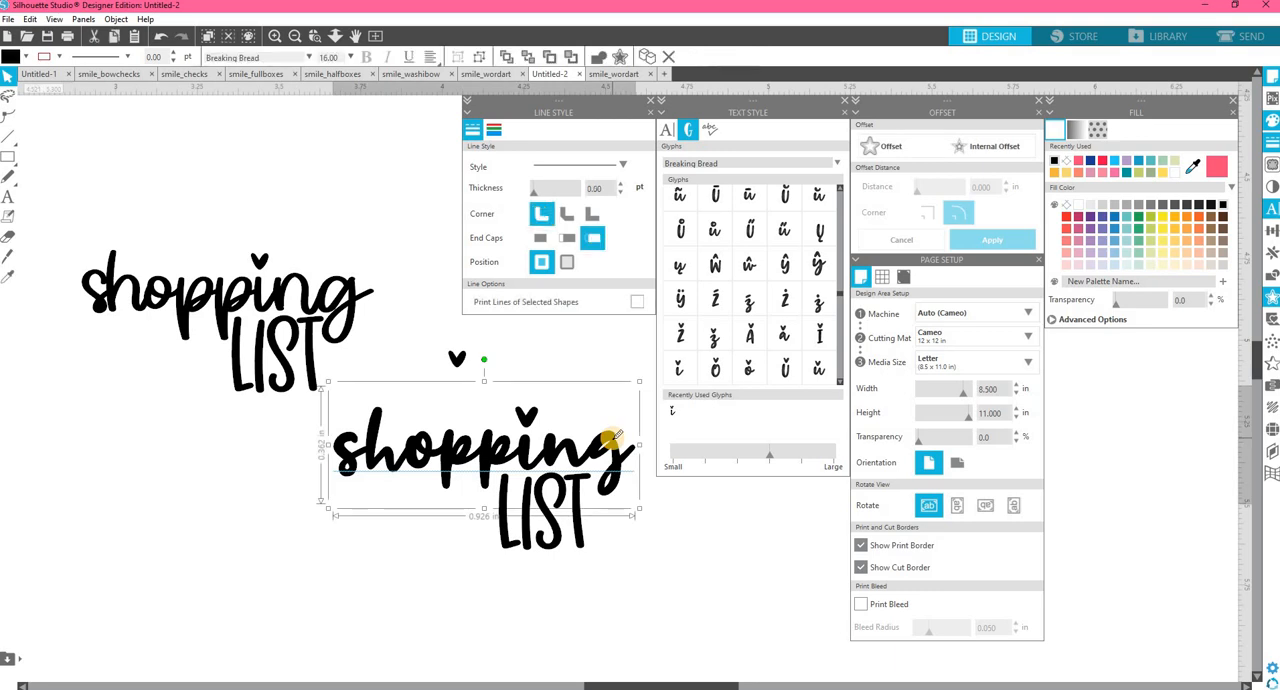
key("ctrl+d")
left_click_drag(341, 597, 306, 588)
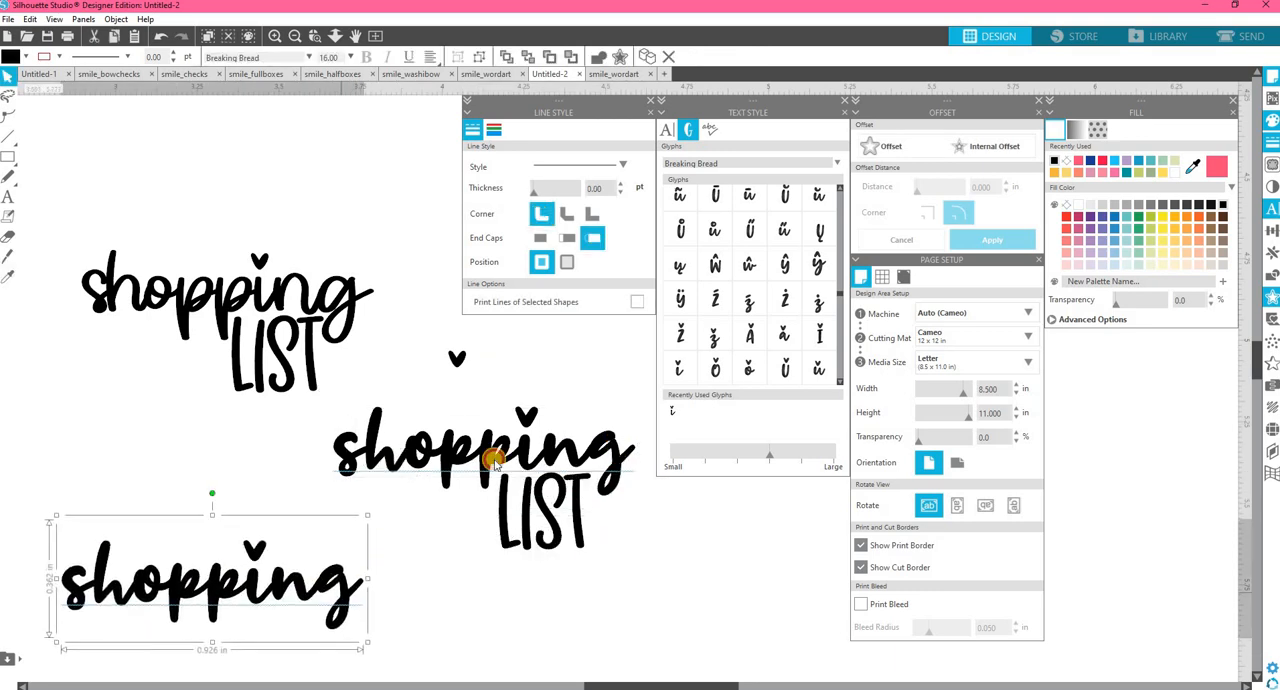
Change the font of the duplicated "shopping" to CLN-ChunkyTaffy3.
left_click(667, 128)
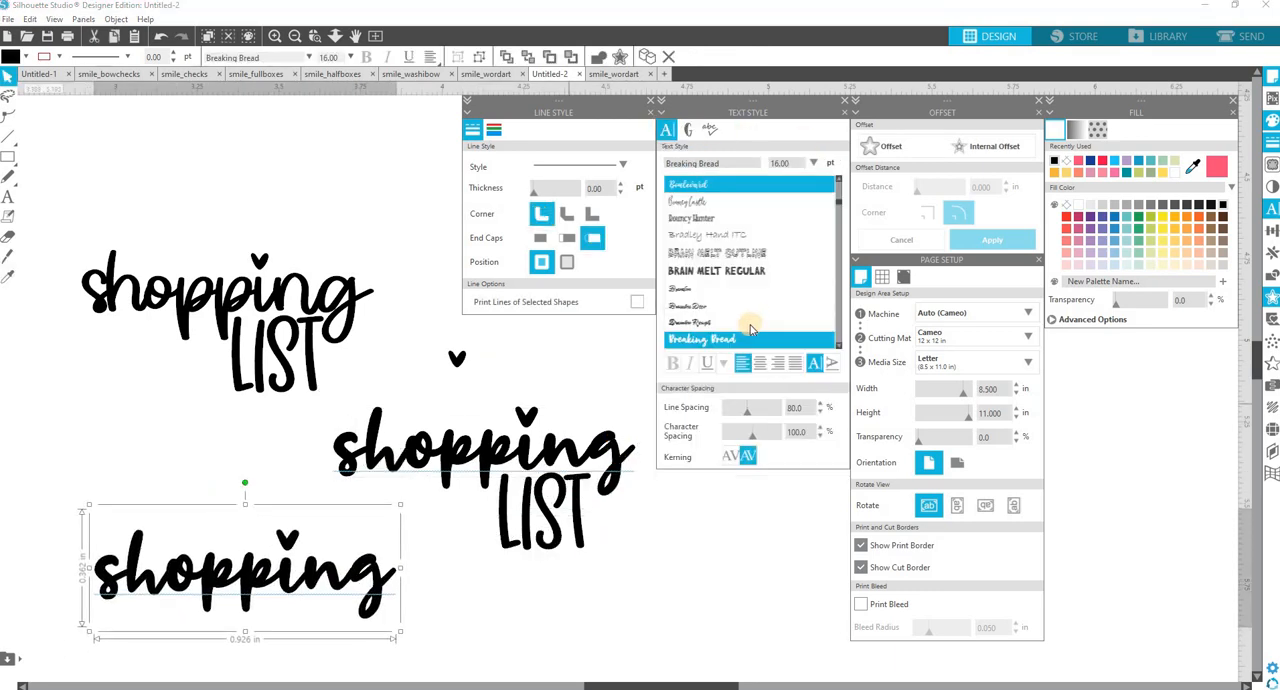
scroll(749, 325, "down", 1)
left_click(705, 168)
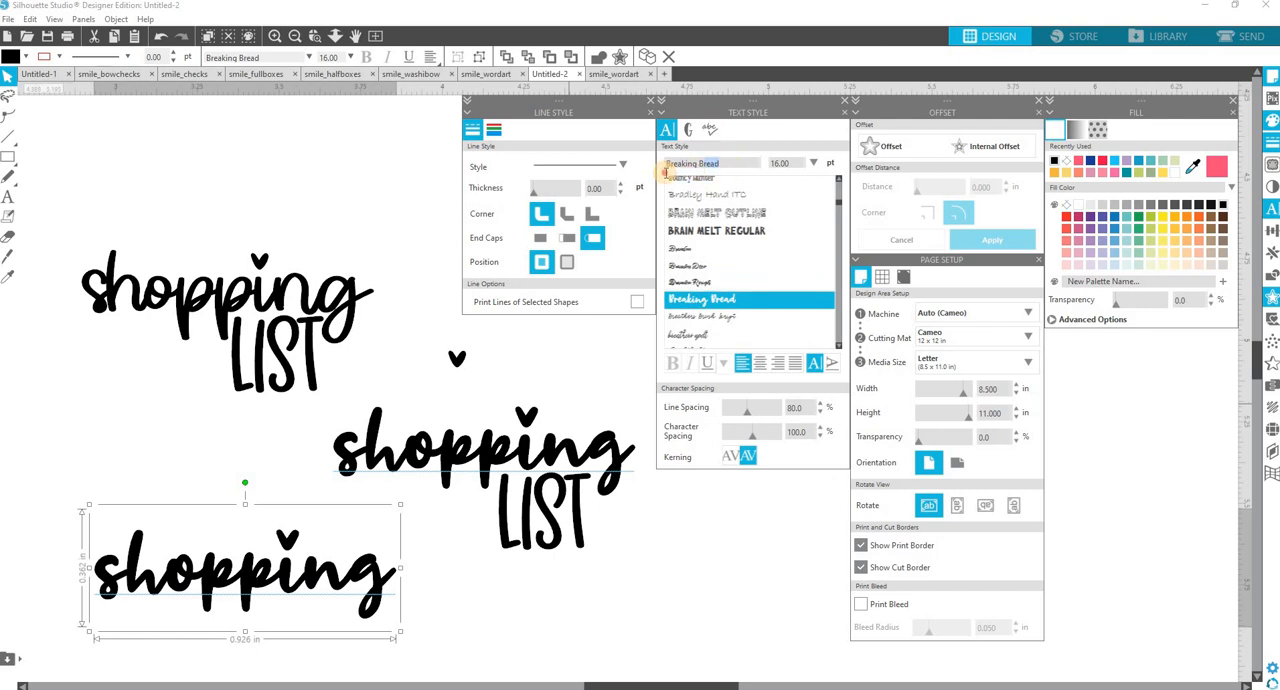
scroll(771, 316, "down", 2)
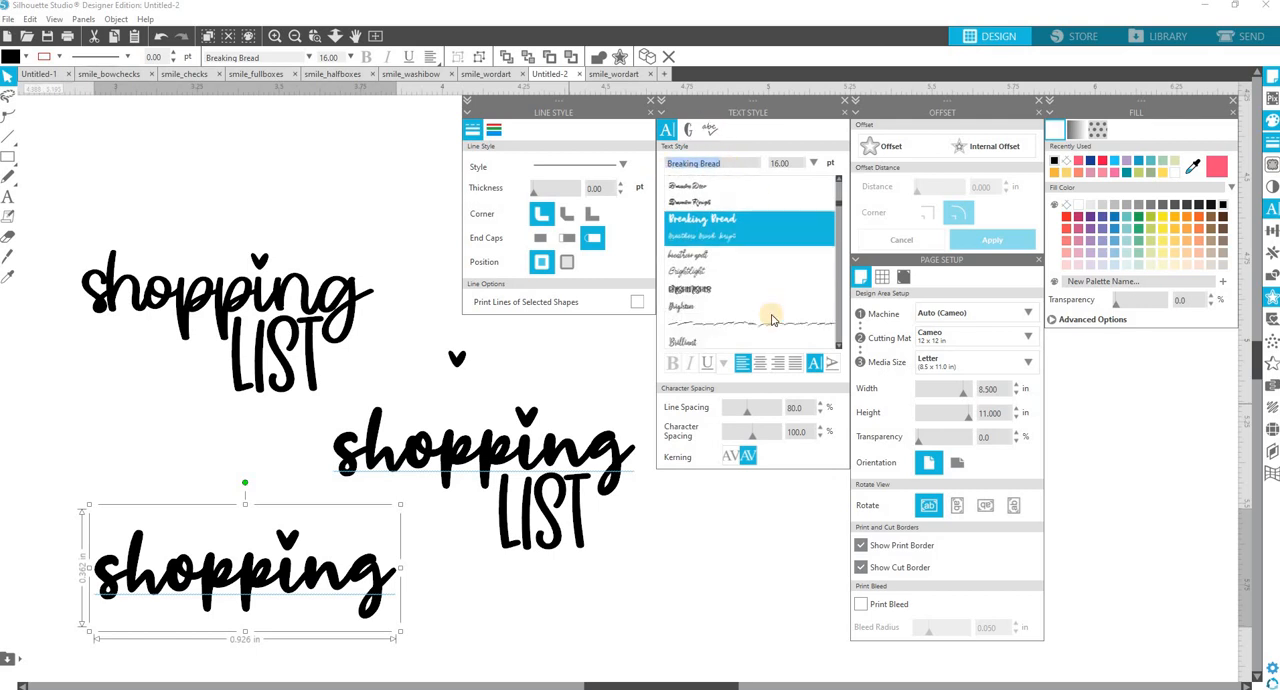
scroll(771, 318, "down", 10)
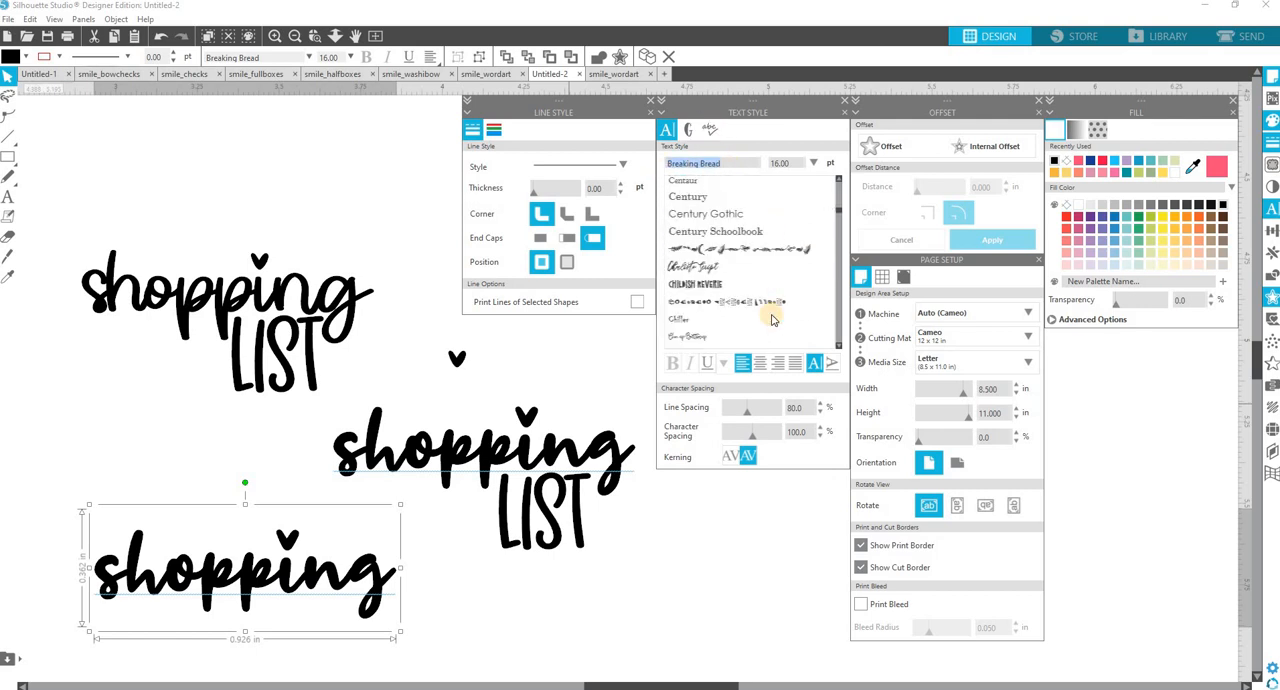
scroll(771, 318, "down", 6)
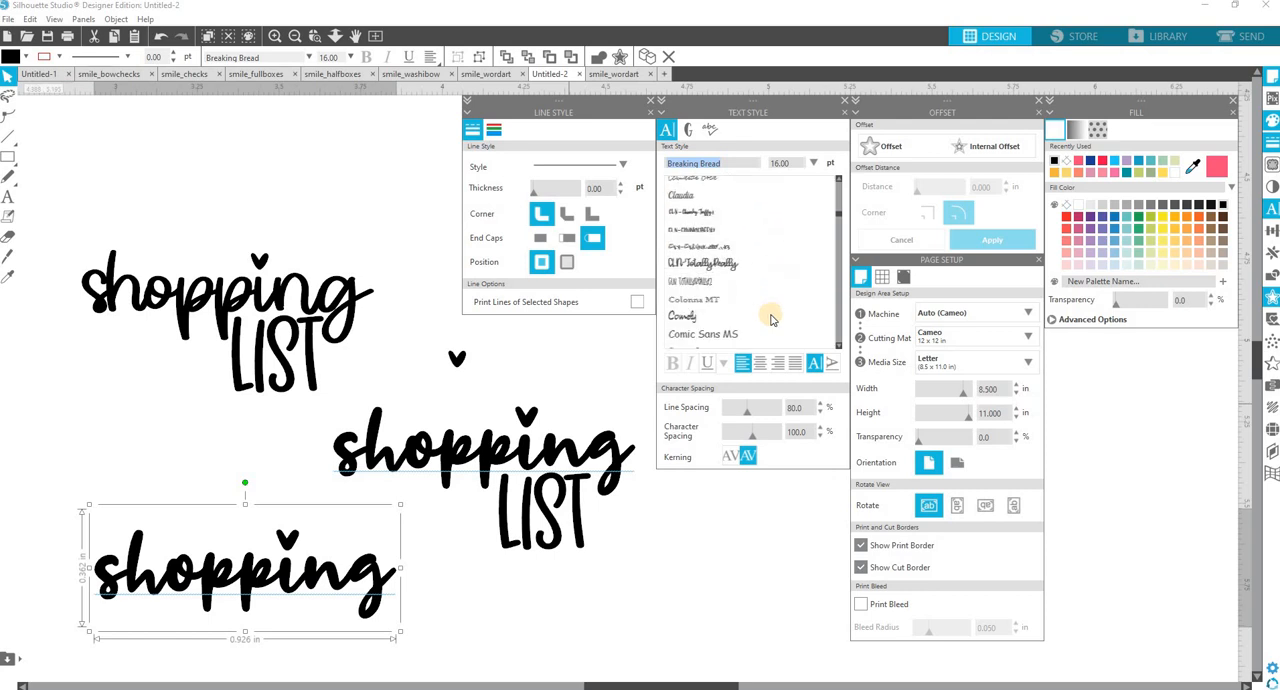
scroll(771, 318, "down", 1)
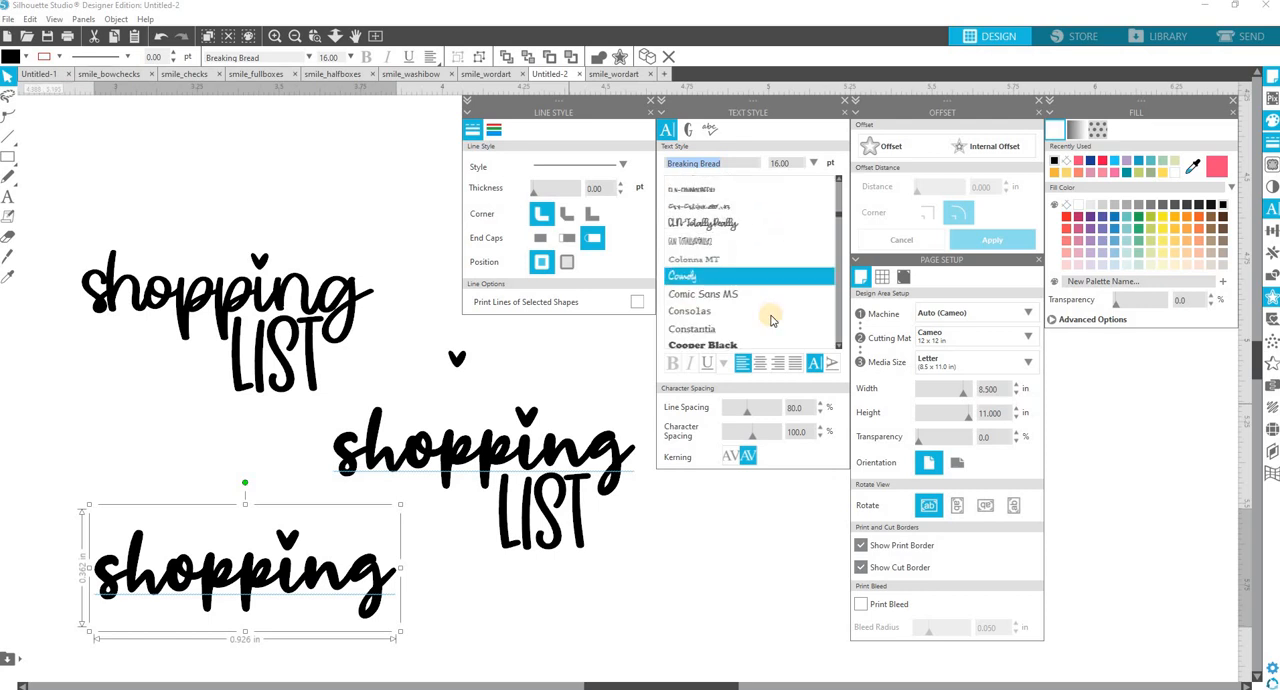
scroll(718, 280, "up", 2)
left_click(718, 272)
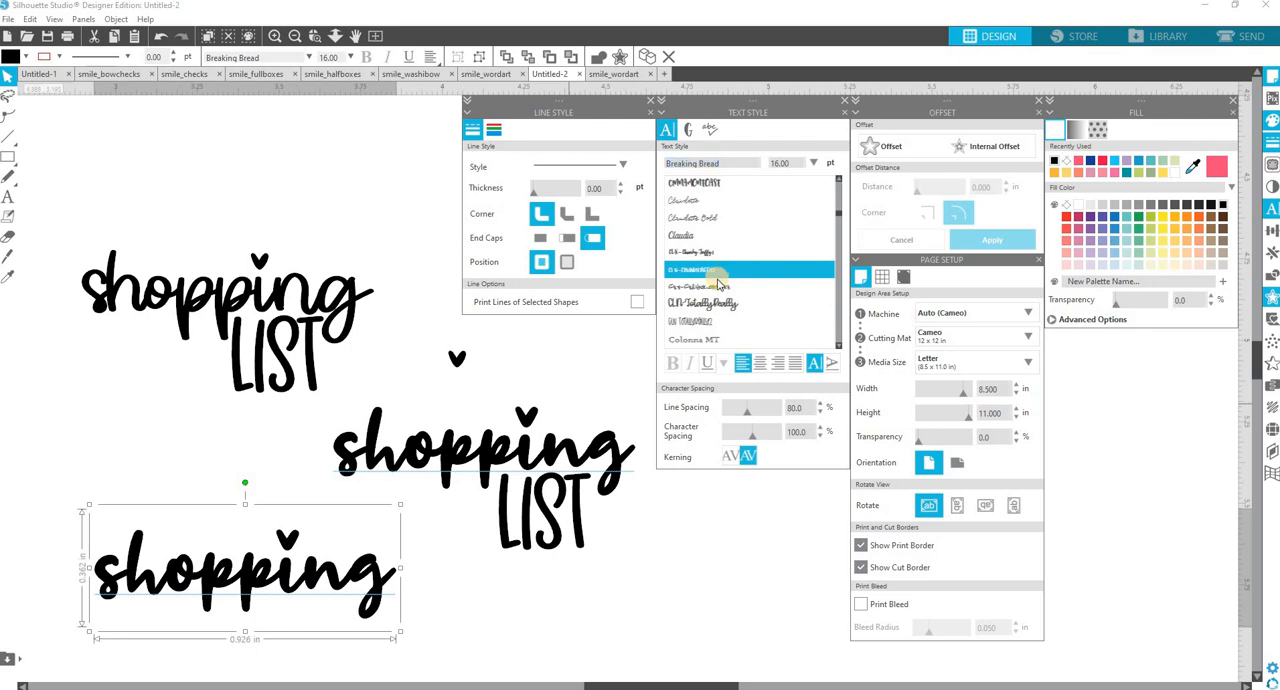
left_click(718, 288)
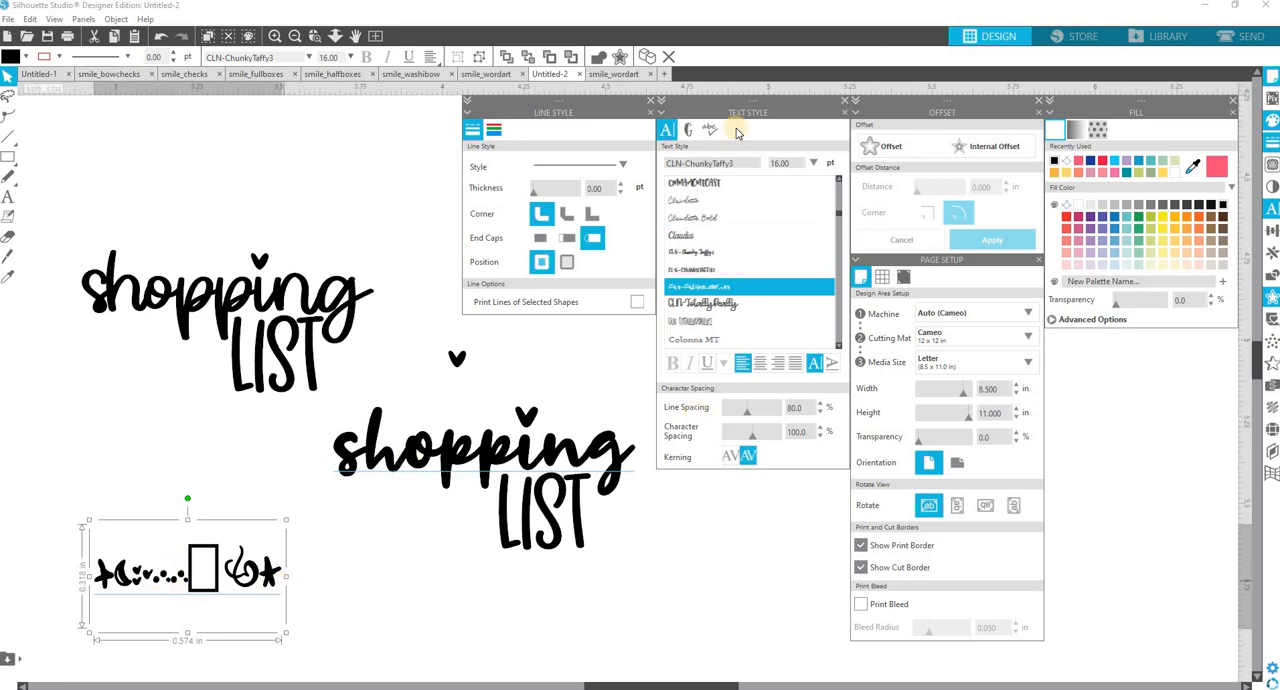
Look through the CLN-ChunkyTaffy3 glyphs down to the end of the set.
left_click(690, 128)
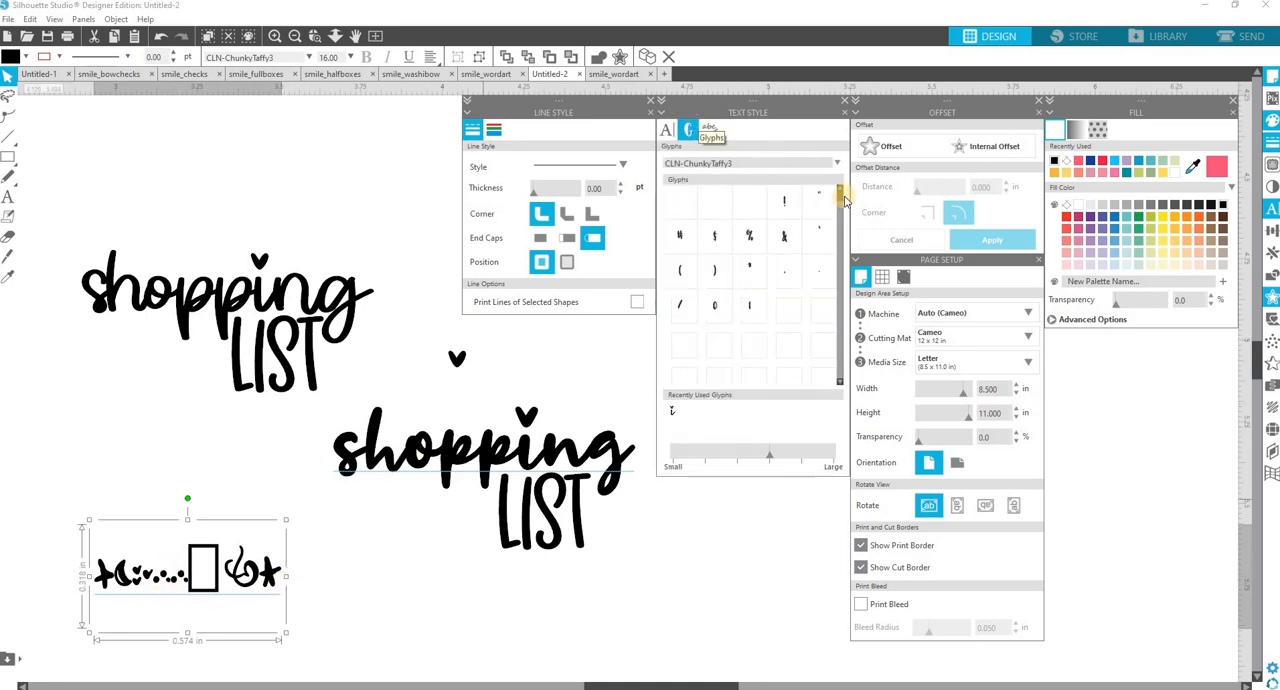
scroll(831, 263, "down", 10)
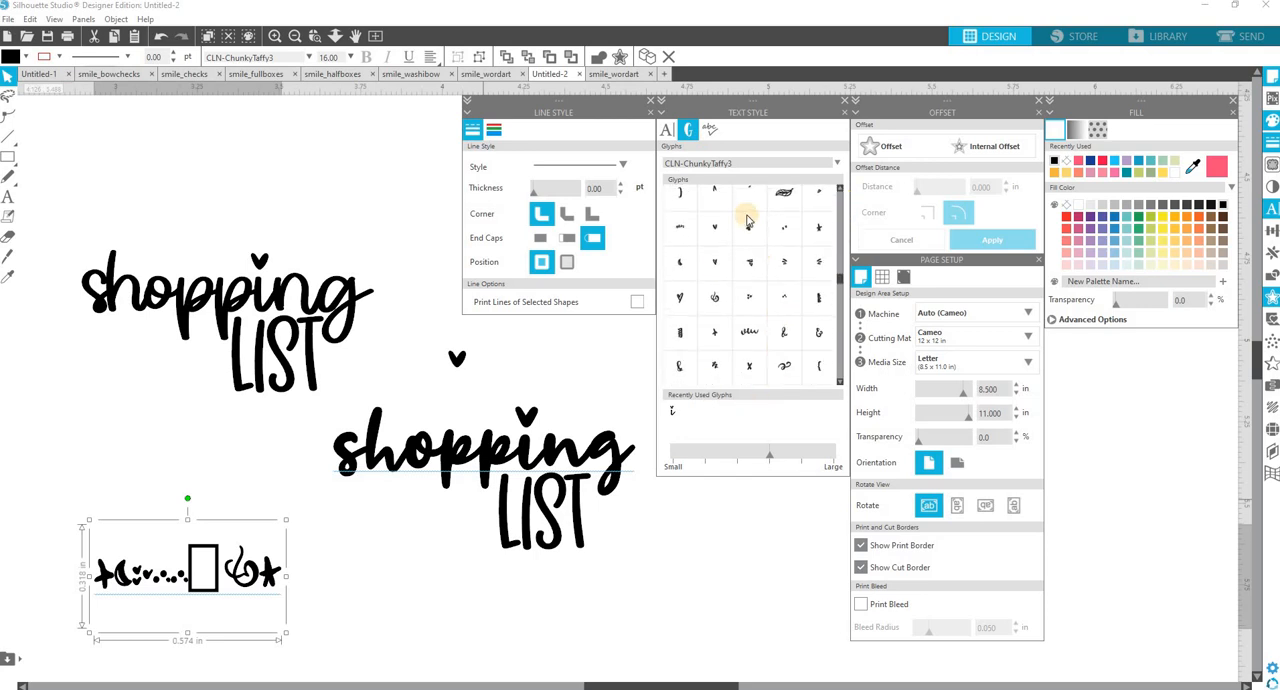
scroll(748, 214, "down", 2)
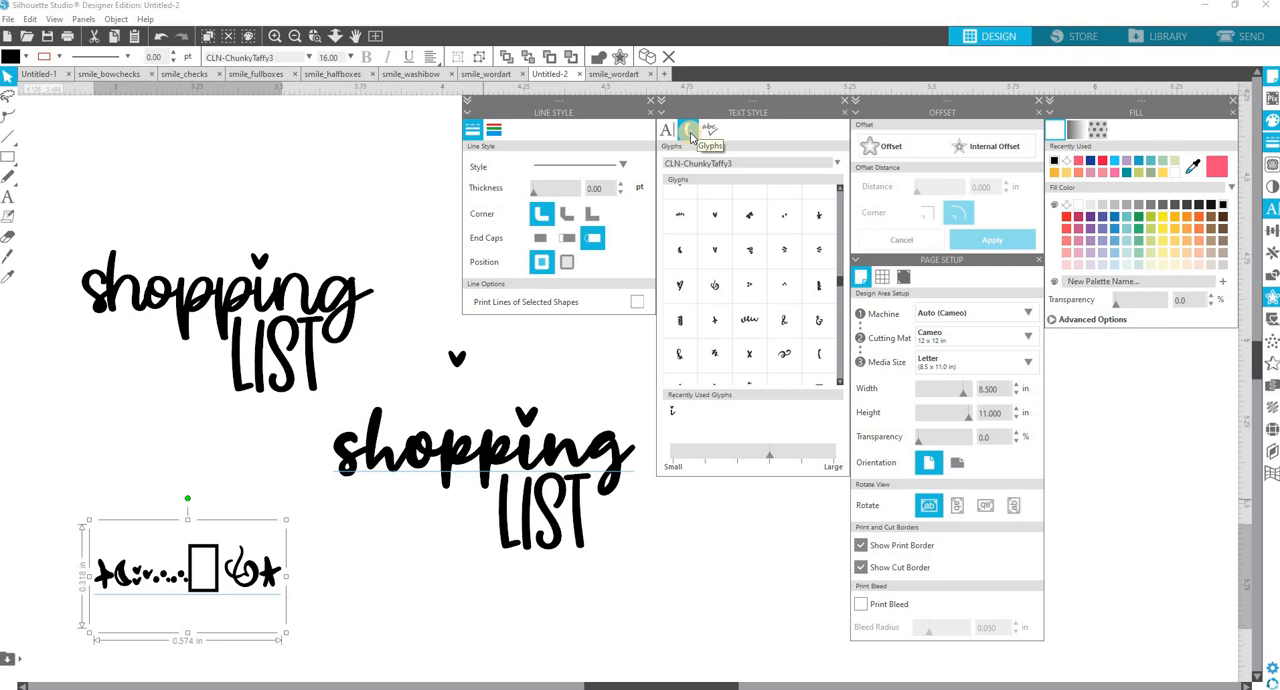
scroll(736, 300, "down", 3)
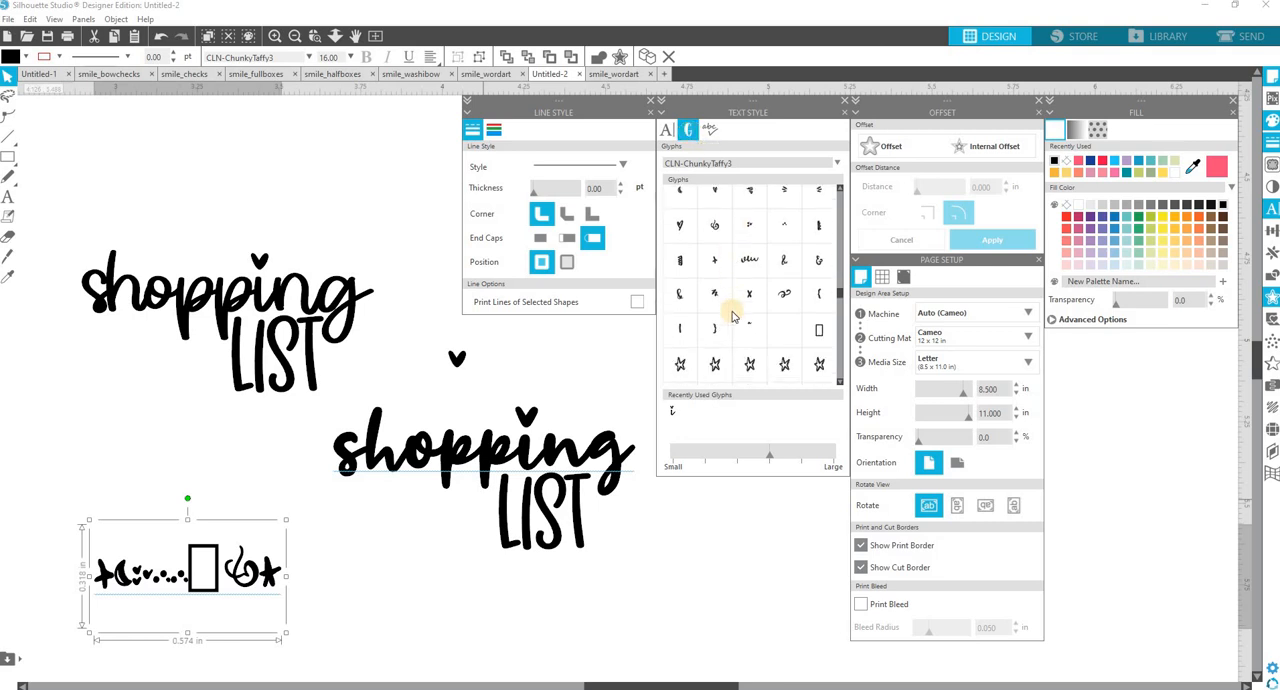
scroll(732, 316, "down", 5)
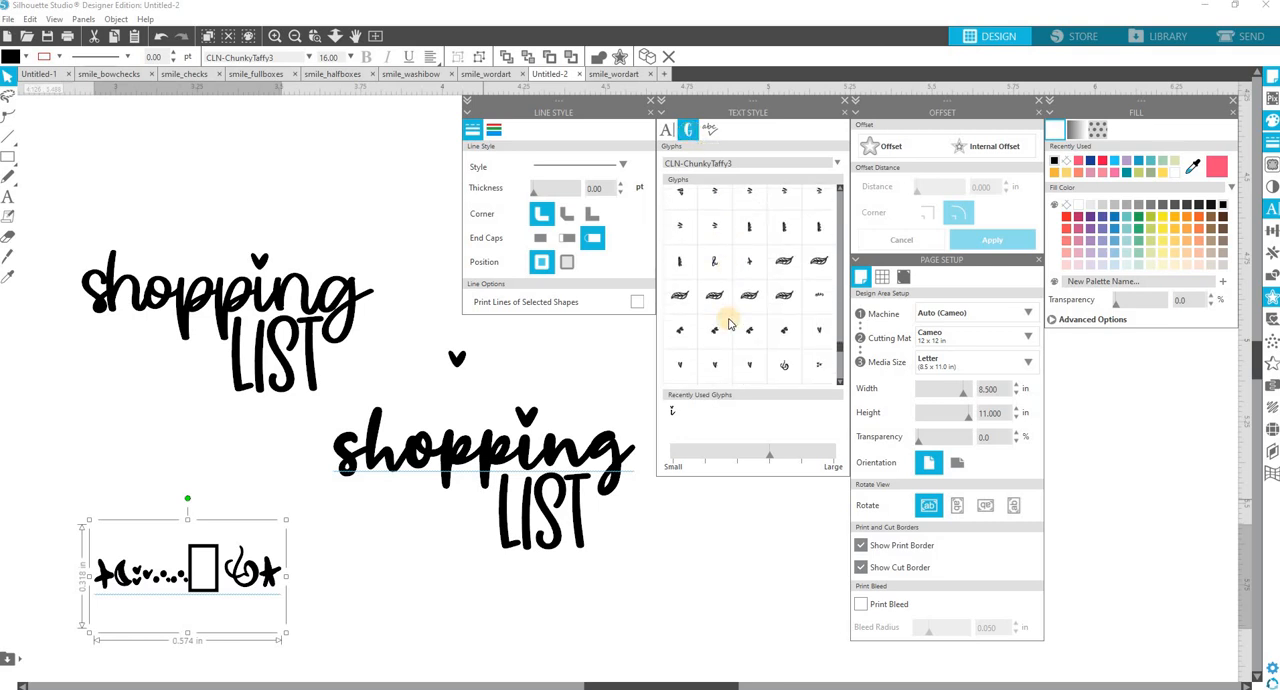
scroll(730, 325, "down", 2)
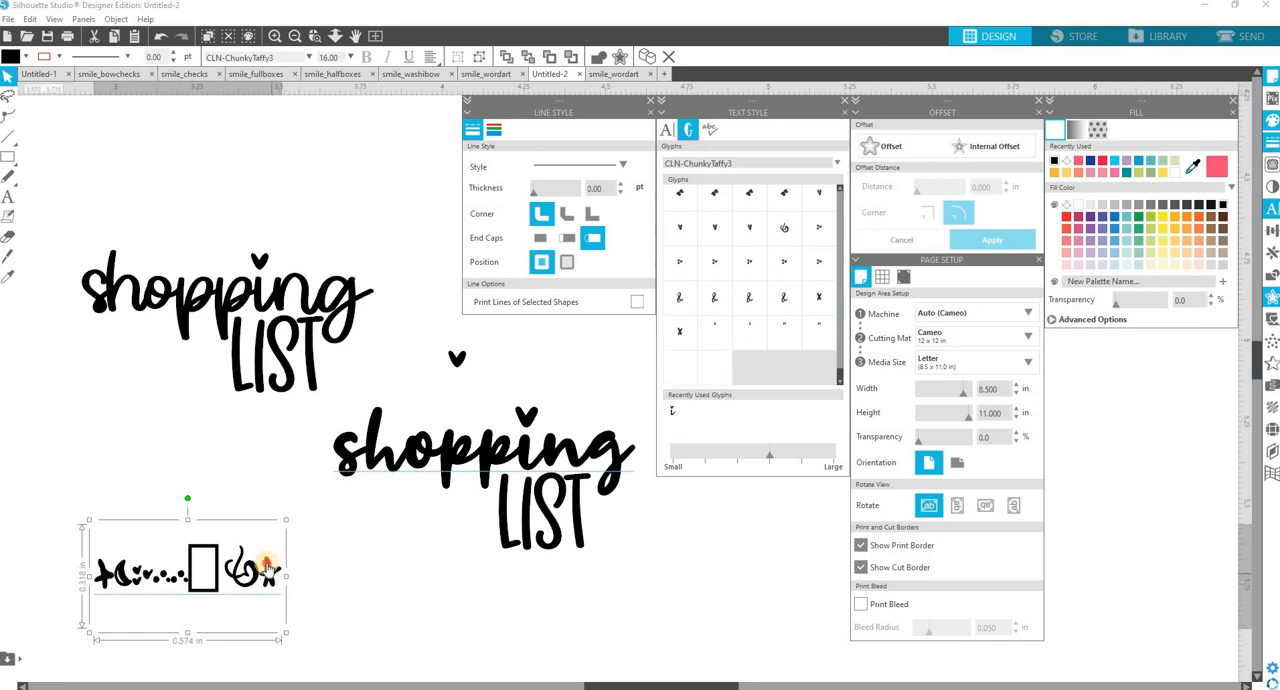
Delete every character of the CLN-ChunkyTaffy3 text except the three-heart cluster, and finish editing the text.
left_click(230, 571)
double_click(199, 562)
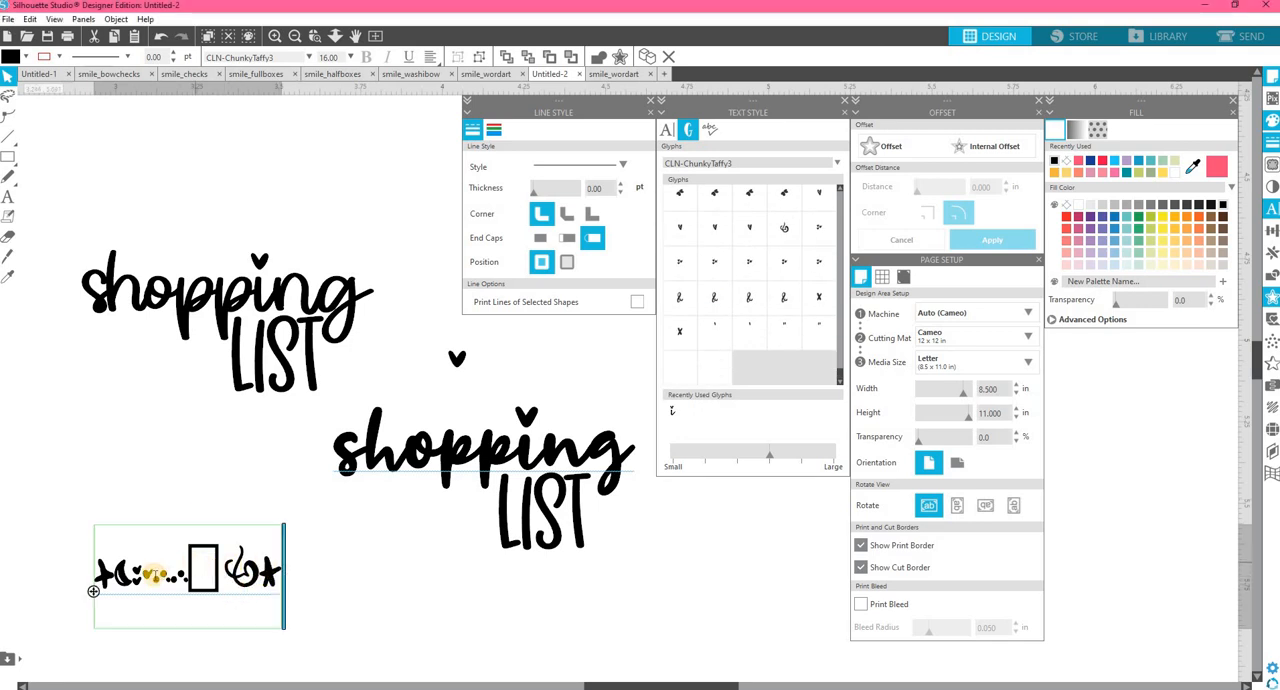
left_click_drag(257, 594, 284, 603)
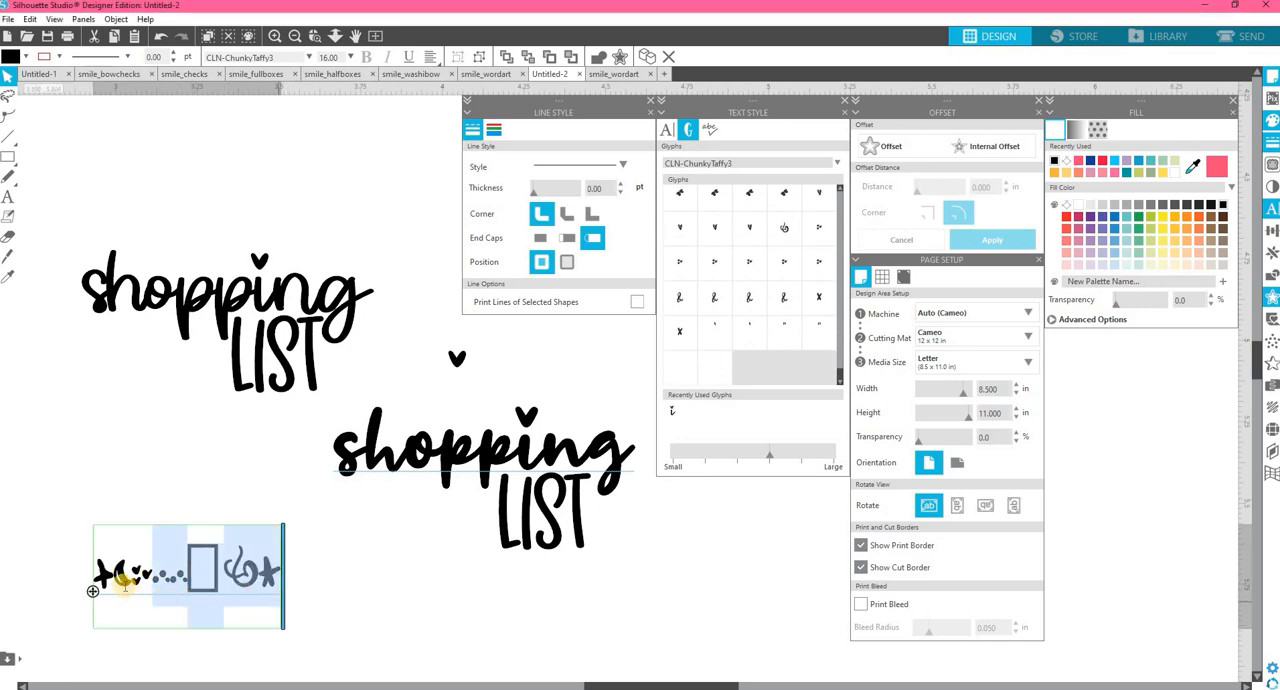
key("Delete")
left_click_drag(84, 583, 134, 592)
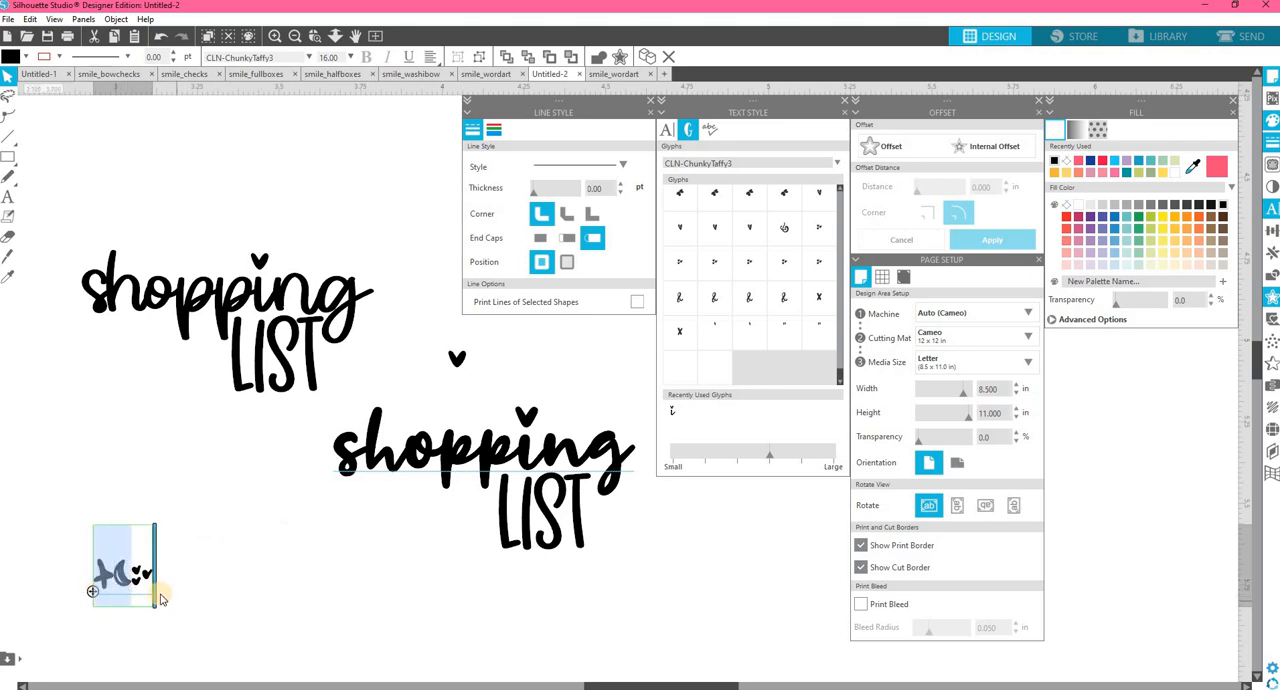
key("Delete")
left_click(162, 595)
left_click(98, 578)
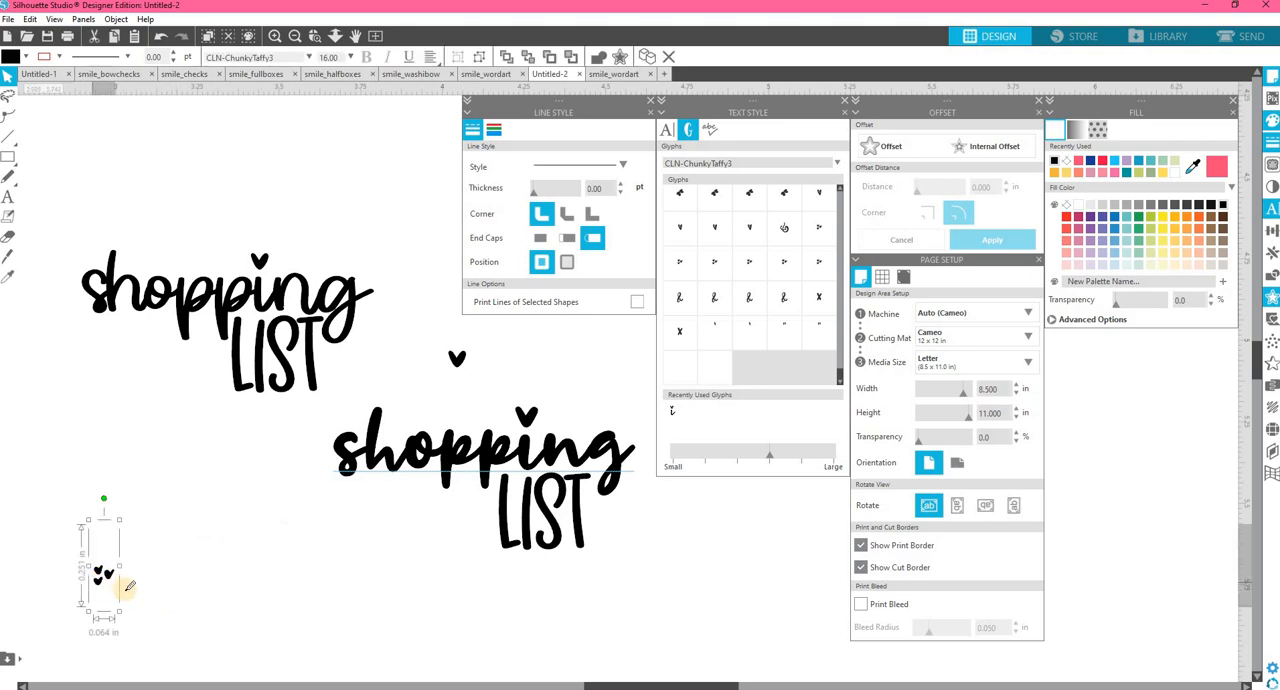
Place an enlarged copy of the heart cluster beside the top of "LIST", and the horizontally flipped, enlarged original at the end of "shopping".
left_click_drag(111, 579, 379, 637)
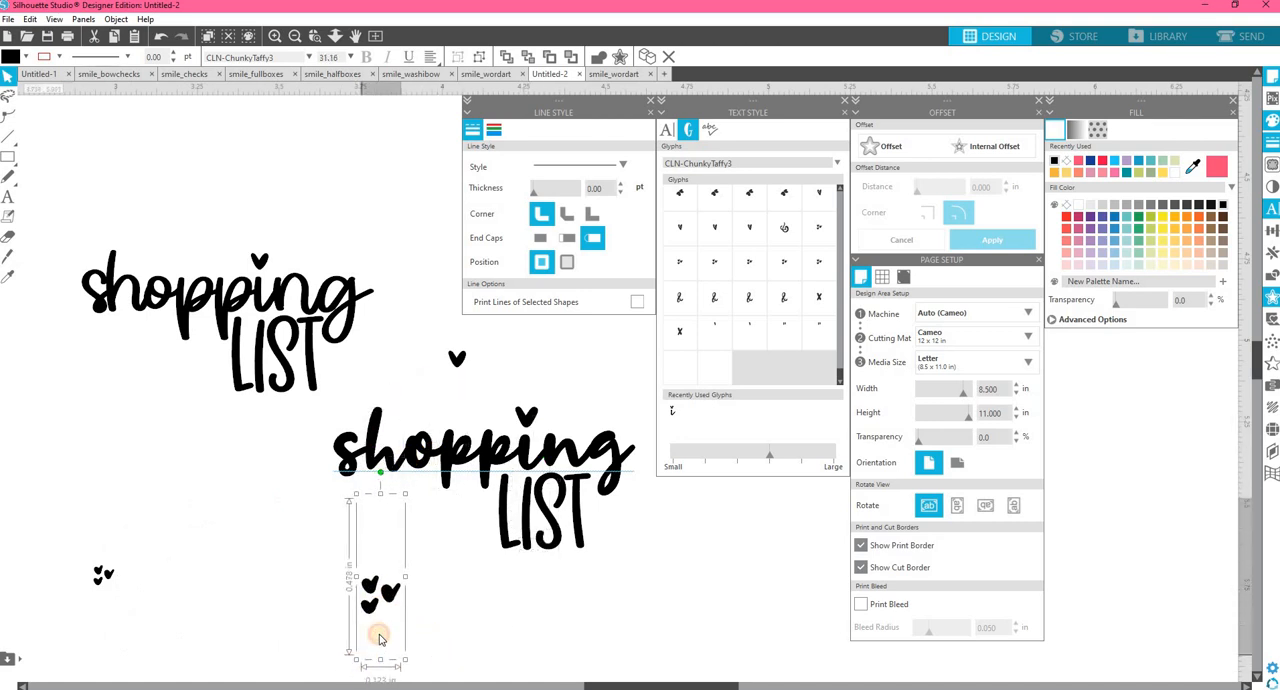
left_click_drag(394, 577, 488, 506)
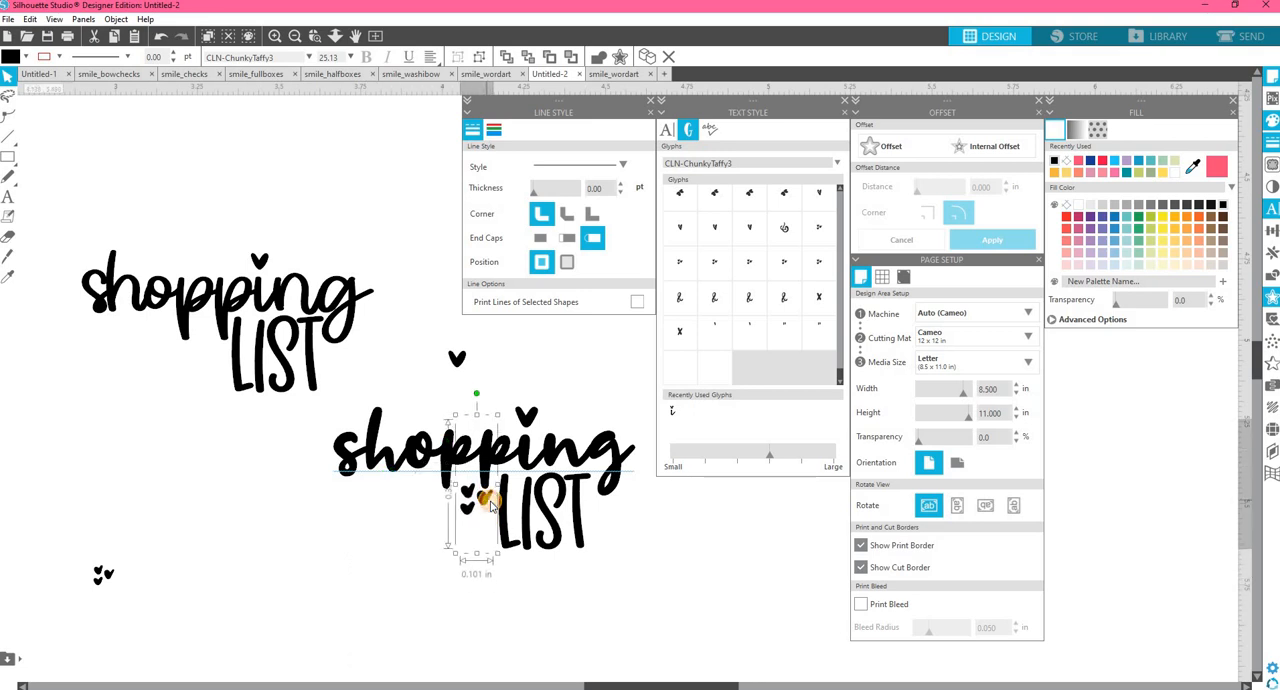
left_click(101, 576)
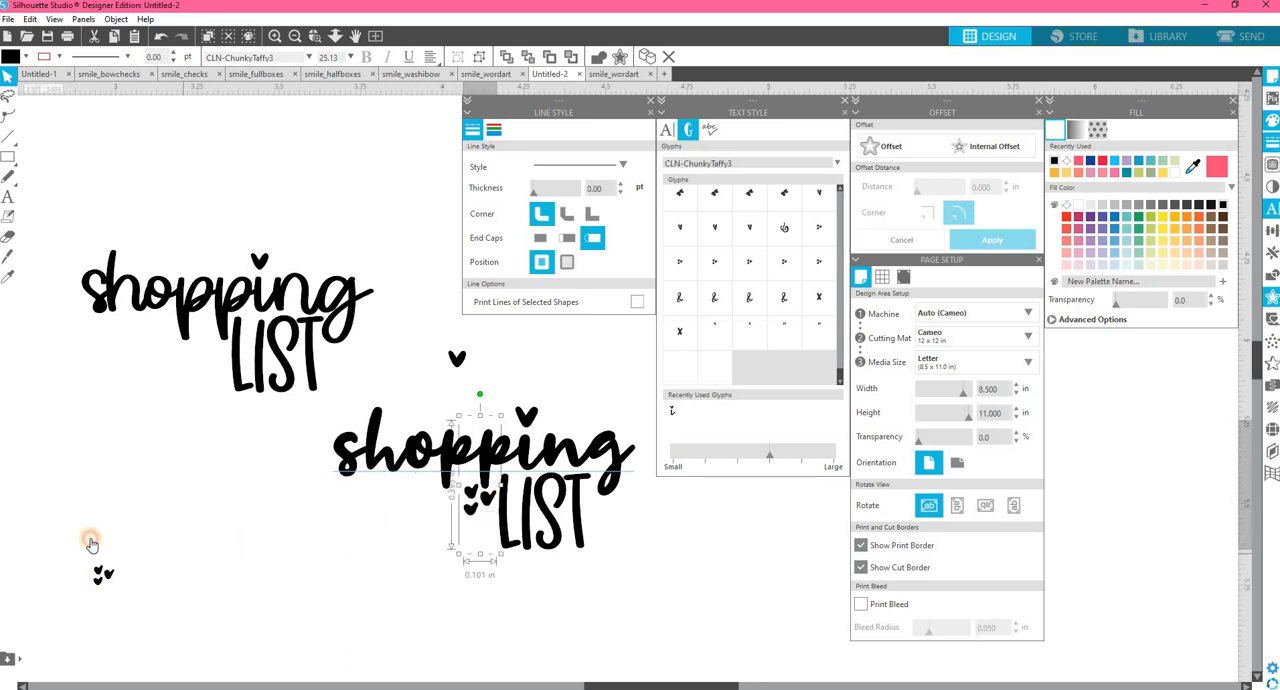
left_click(117, 19)
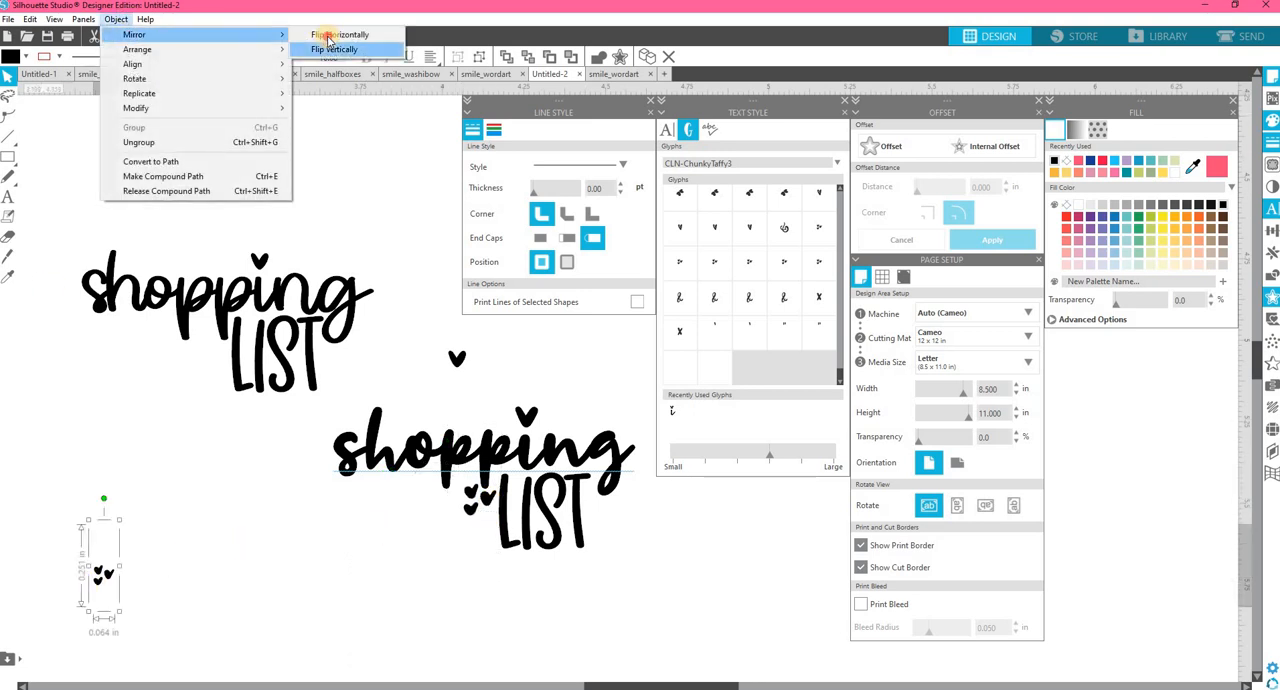
left_click(335, 33)
left_click_drag(661, 461, 643, 441)
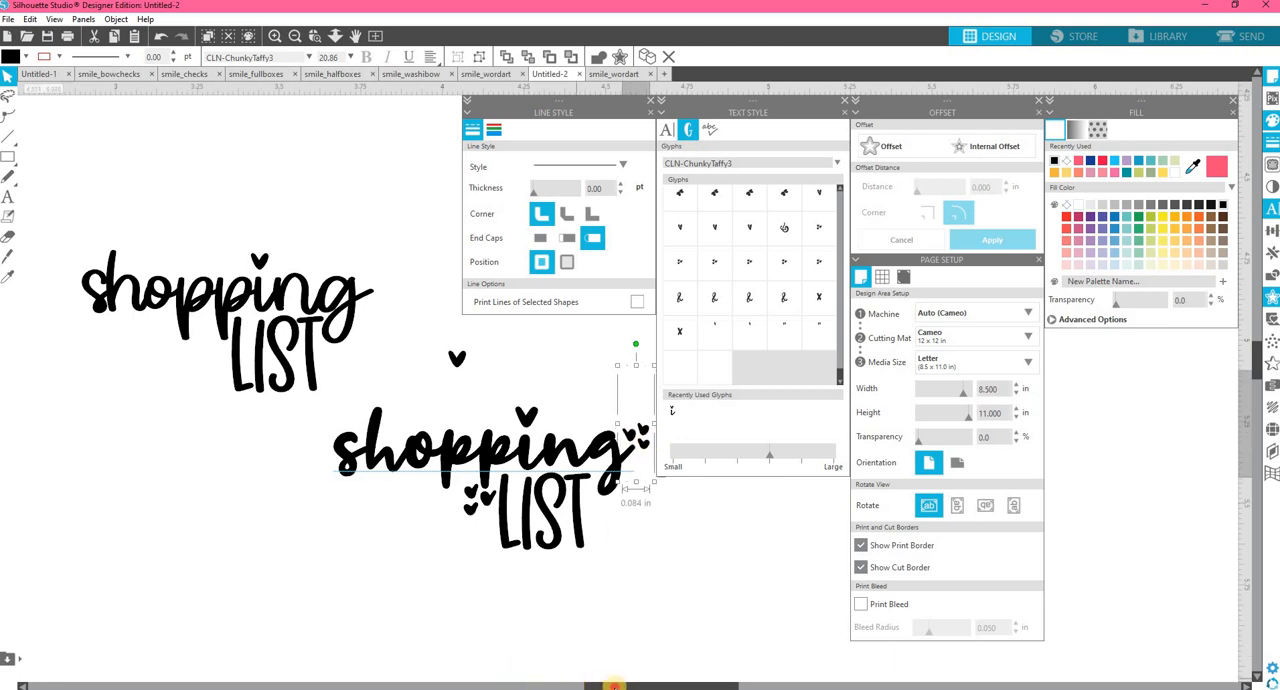
Move the loose single heart up and to the right, farther away from the heart-decorated design.
scroll(583, 614, "right", 5)
left_click_drag(156, 359, 267, 274)
left_click(149, 585)
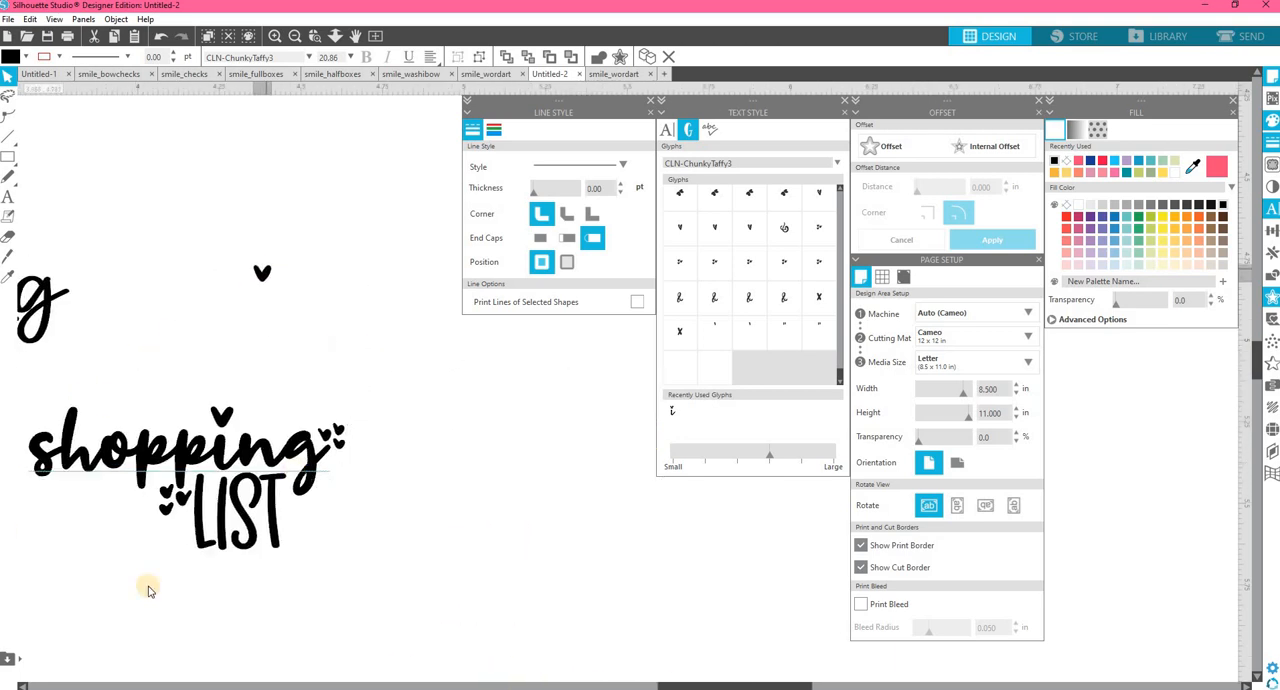
Group the lower "shopping LIST" with its two heart clusters, and move the group slightly down and to the right.
scroll(645, 685, "left", 3)
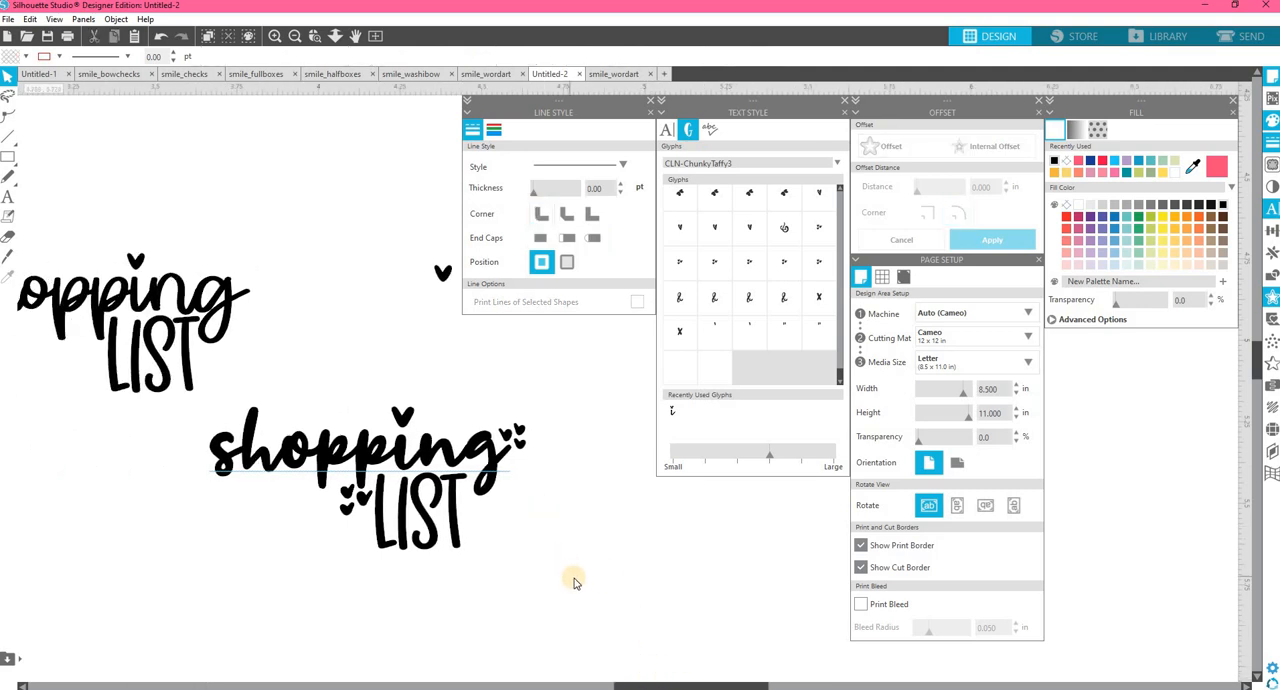
left_click_drag(586, 584, 221, 386)
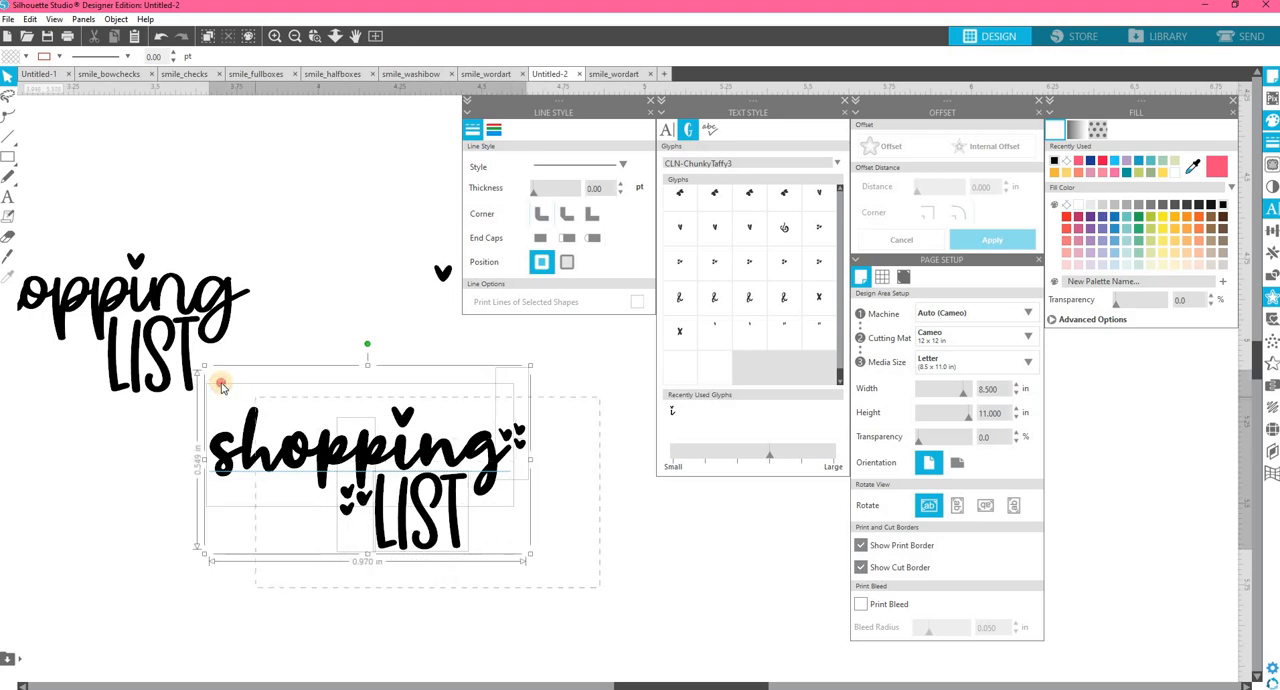
right_click(433, 300)
left_click(580, 538)
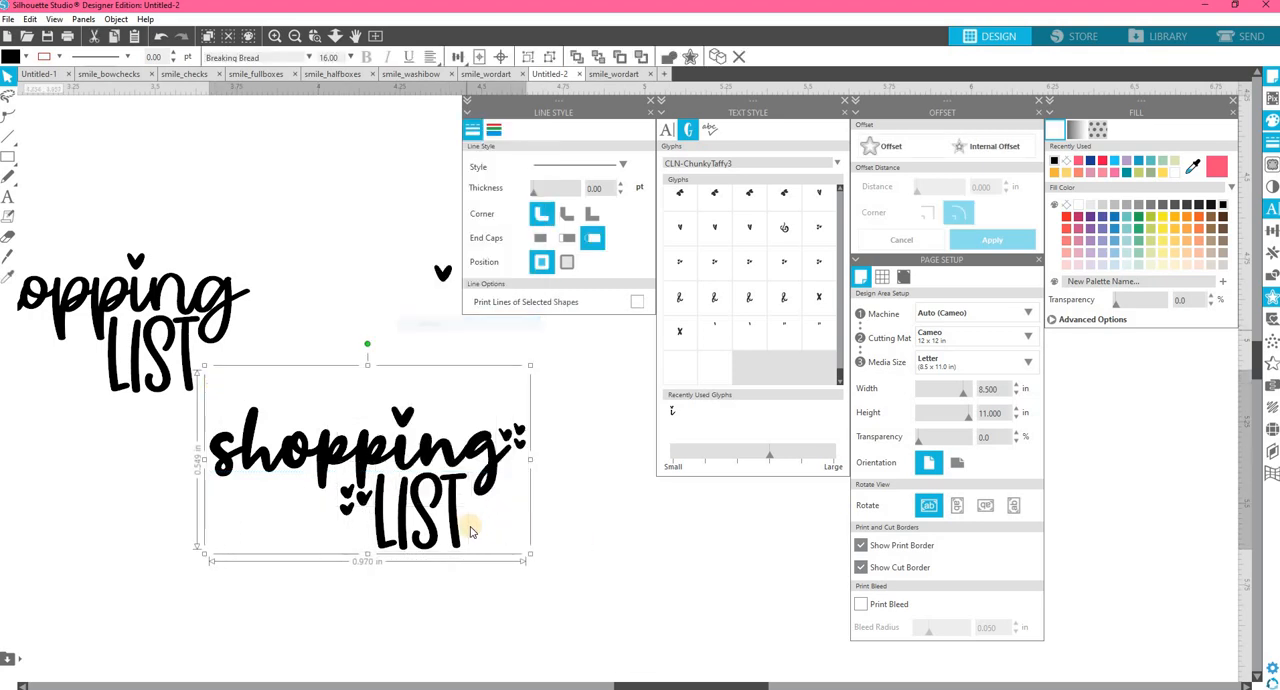
left_click_drag(472, 546, 521, 584)
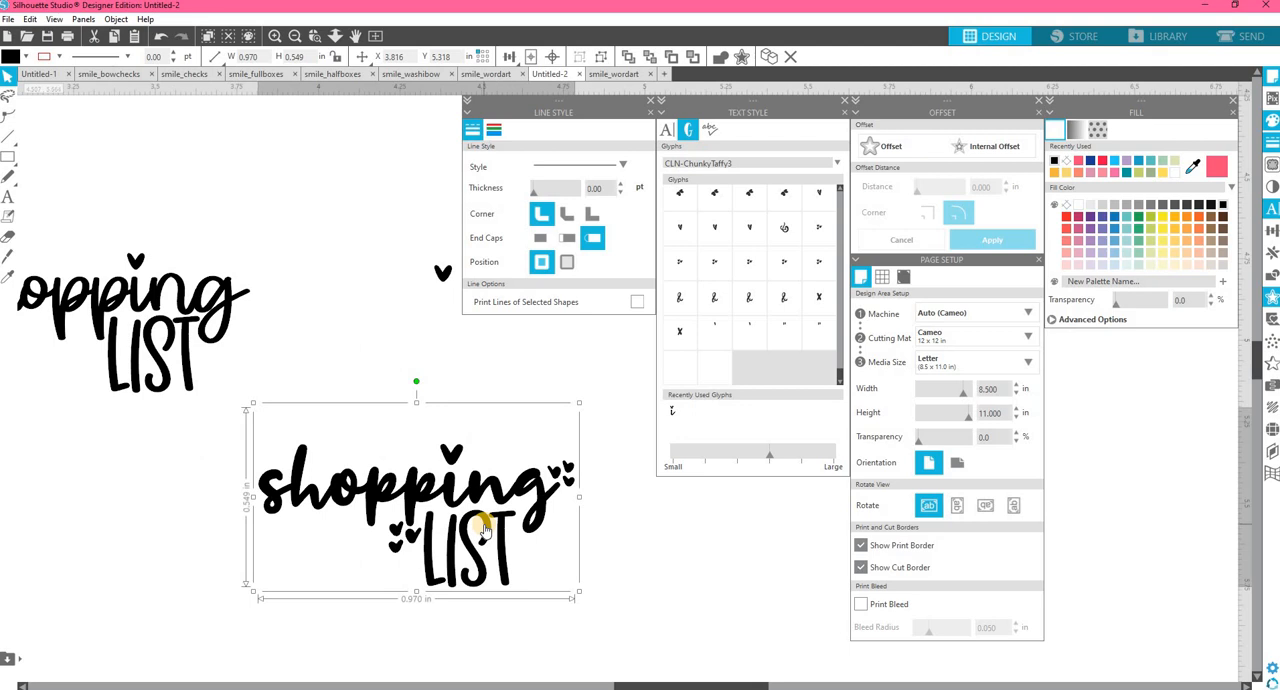
Set the loose heart far off to the right, and shift the two "shopping LIST" designs closer together in line.
left_click(427, 268)
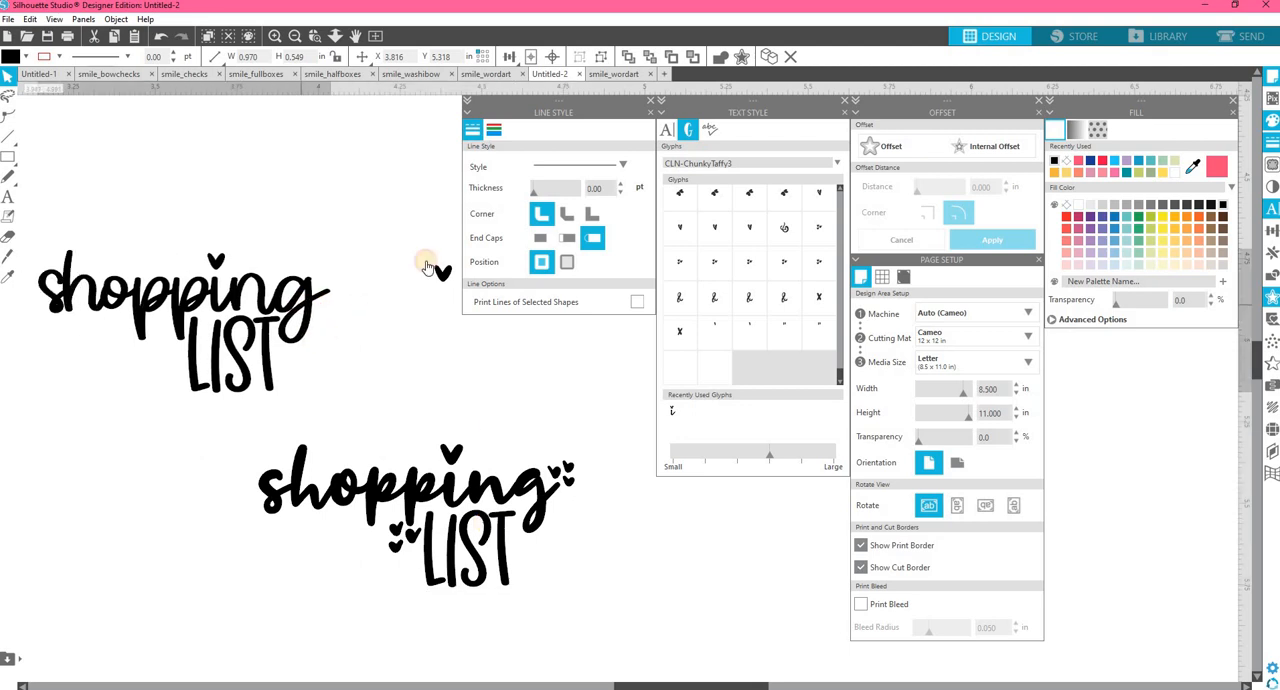
left_click_drag(447, 275, 1100, 466)
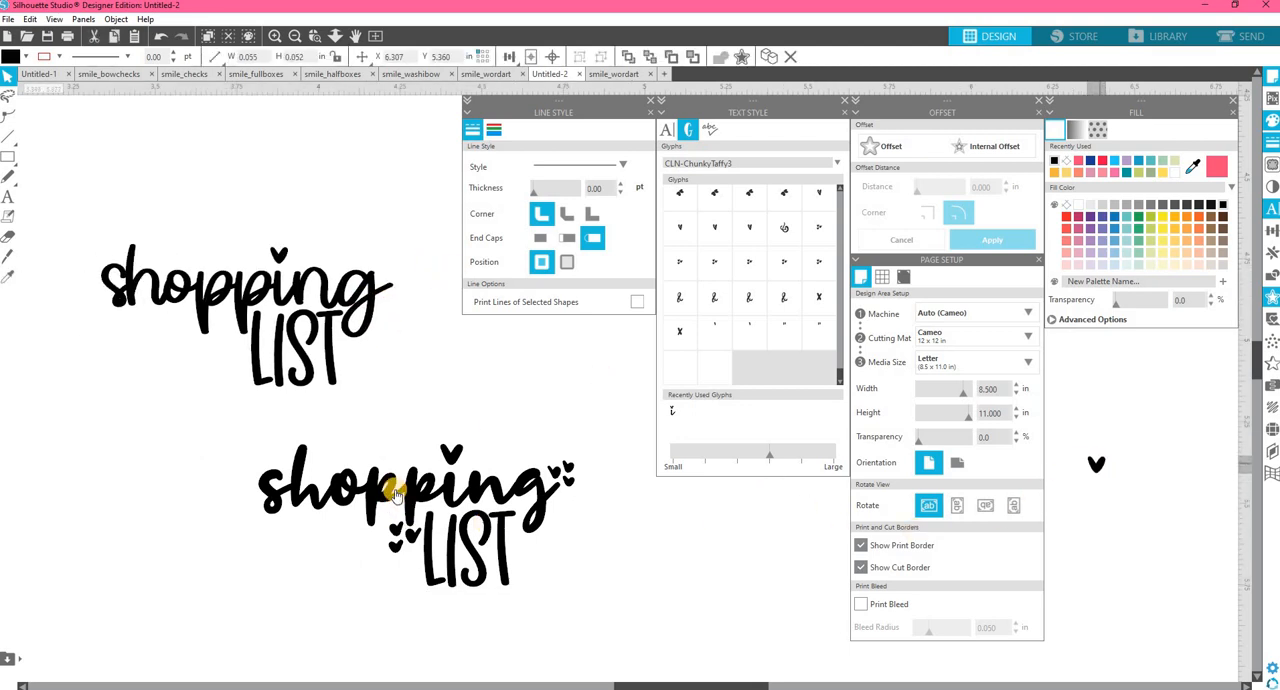
left_click_drag(397, 495, 319, 504)
Create an offset around both "shopping LIST" designs with a distance of 0.035 in.
left_click_drag(578, 630, 72, 230)
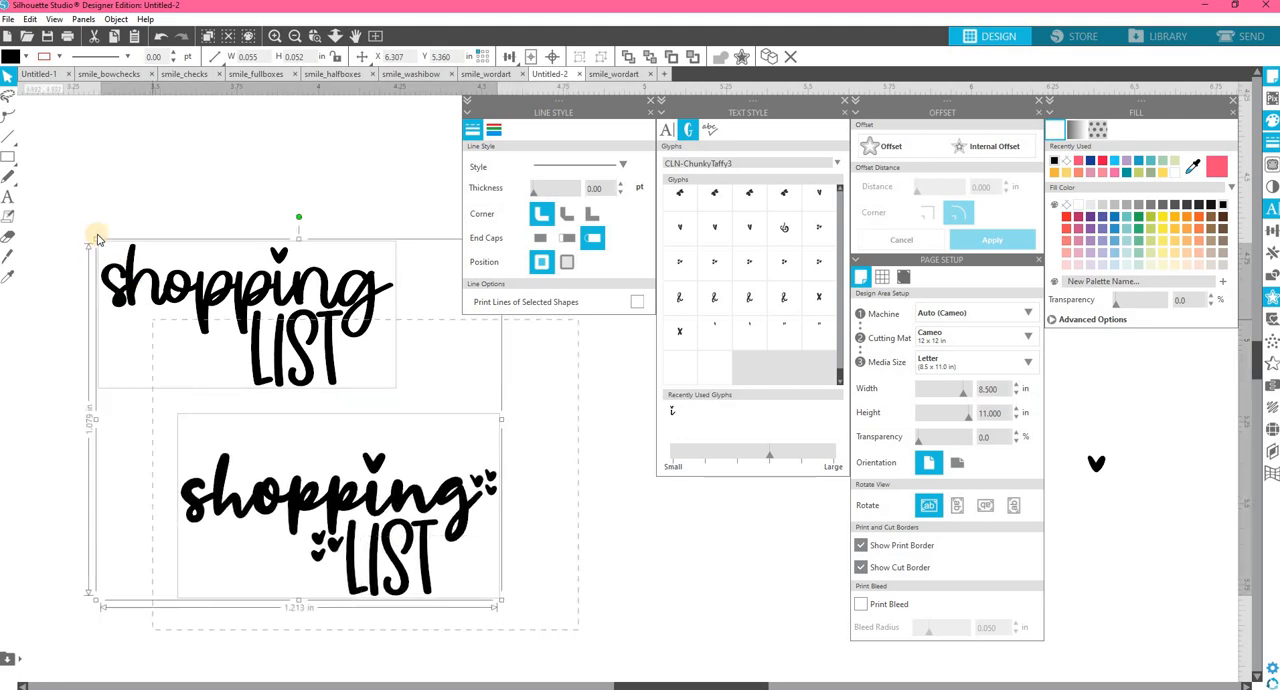
left_click(910, 147)
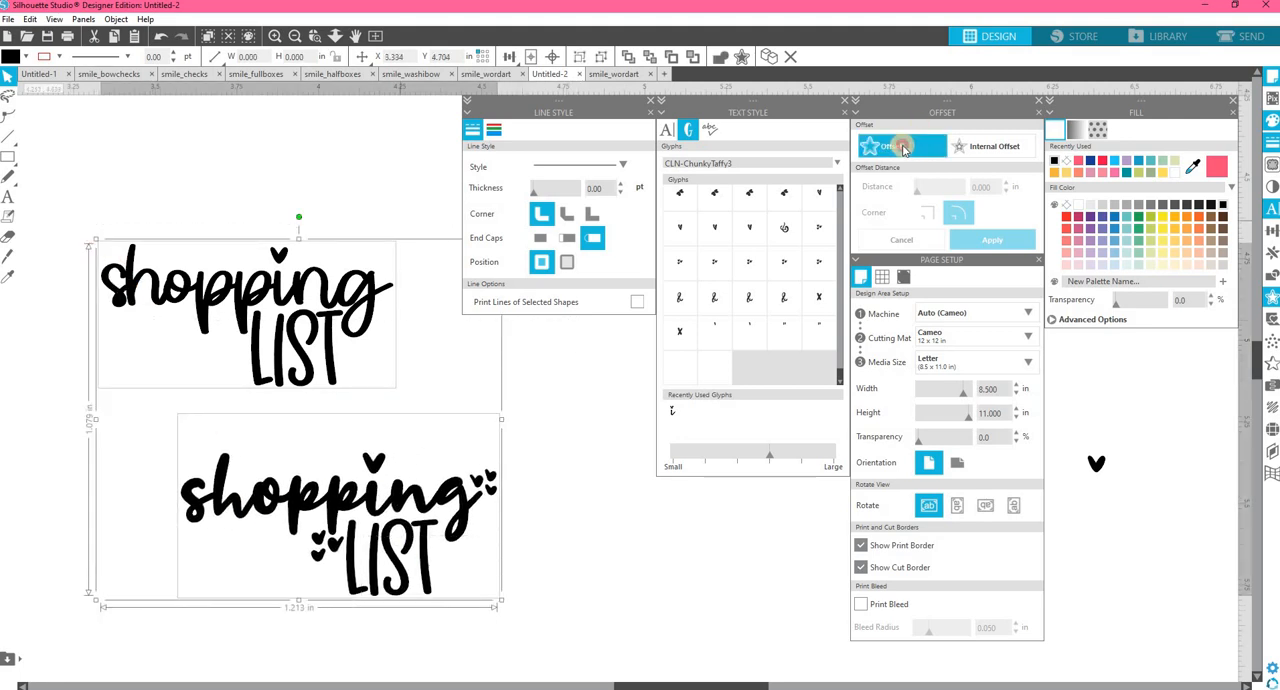
left_click(903, 147)
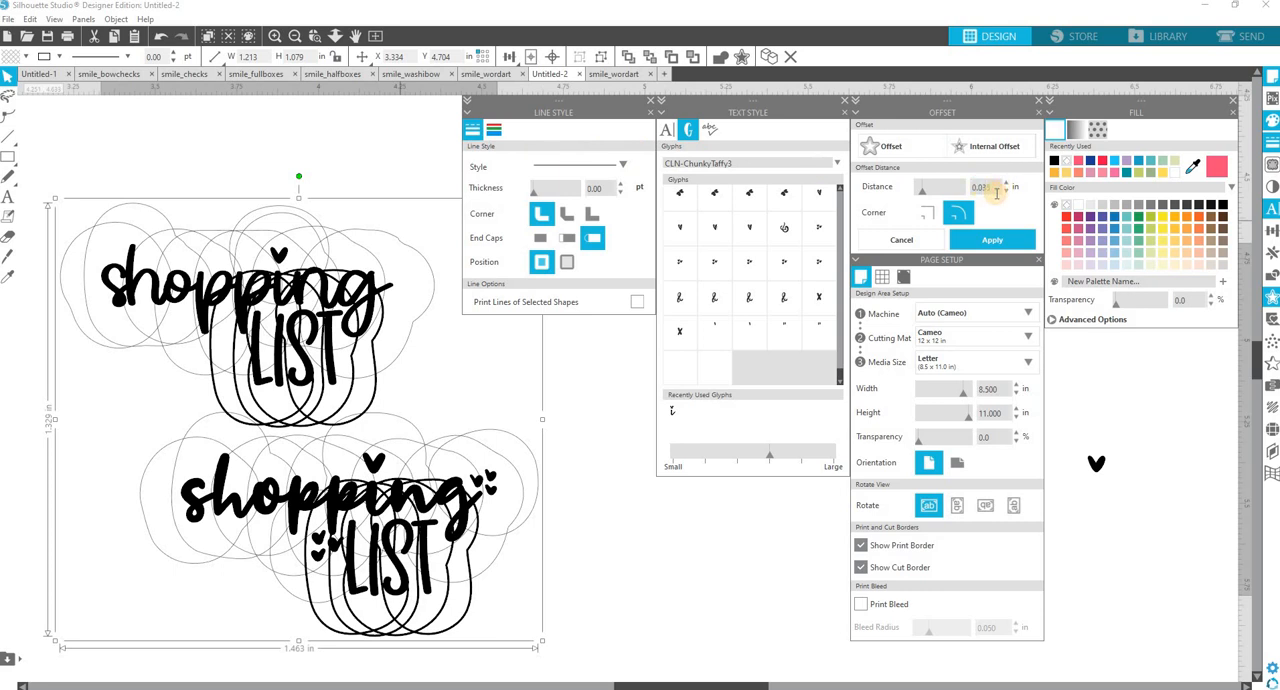
key("Return")
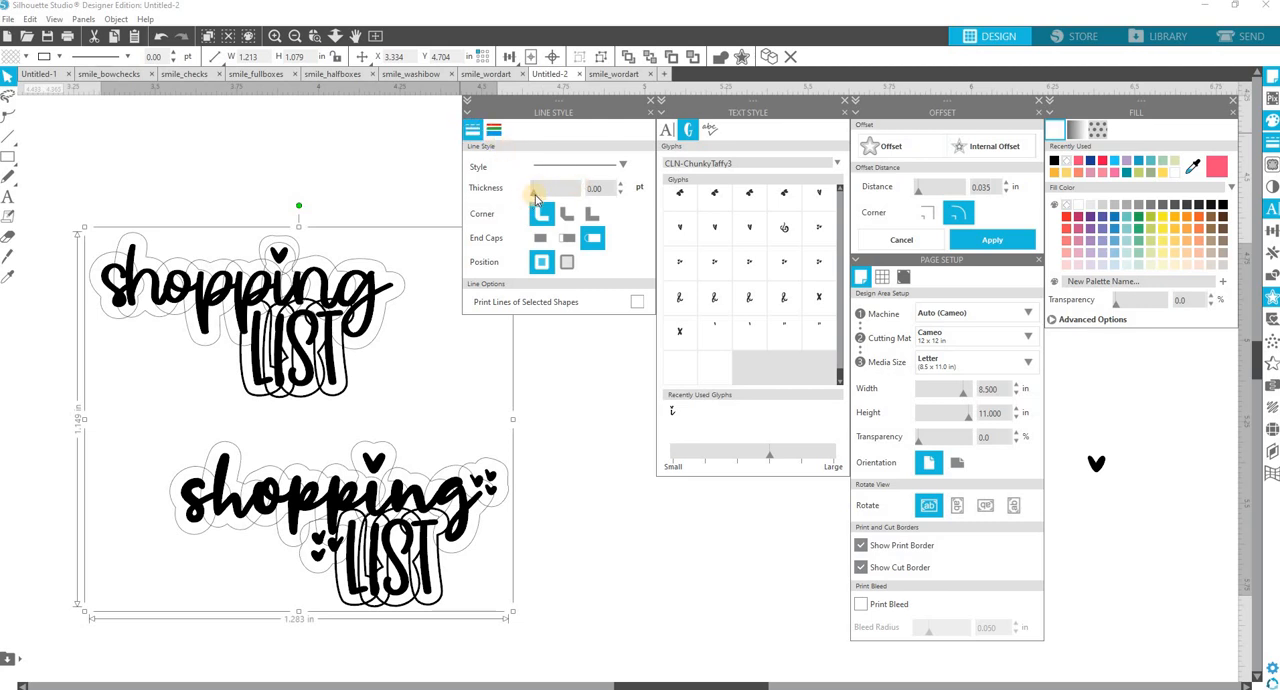
Try thicker offset outlines of 0.75 and 1.50 pt, and return the line thickness to 0.00 pt.
left_click_drag(535, 192, 552, 215)
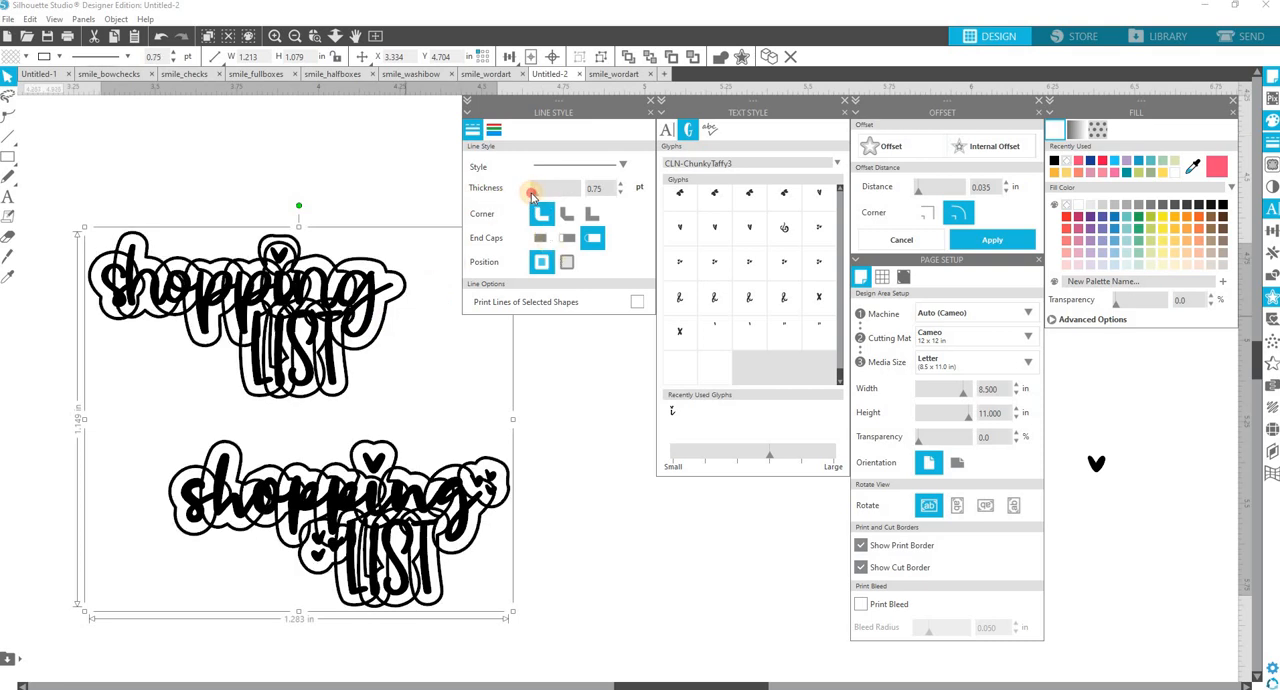
left_click(621, 189)
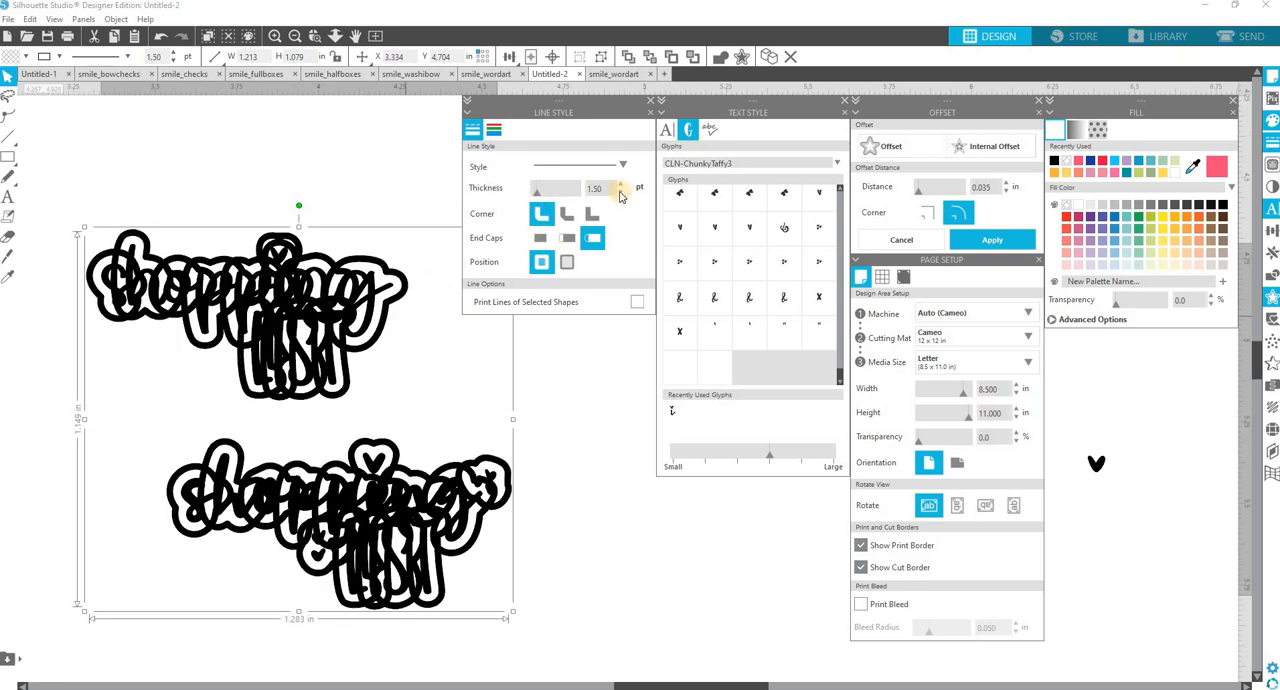
left_click(621, 195)
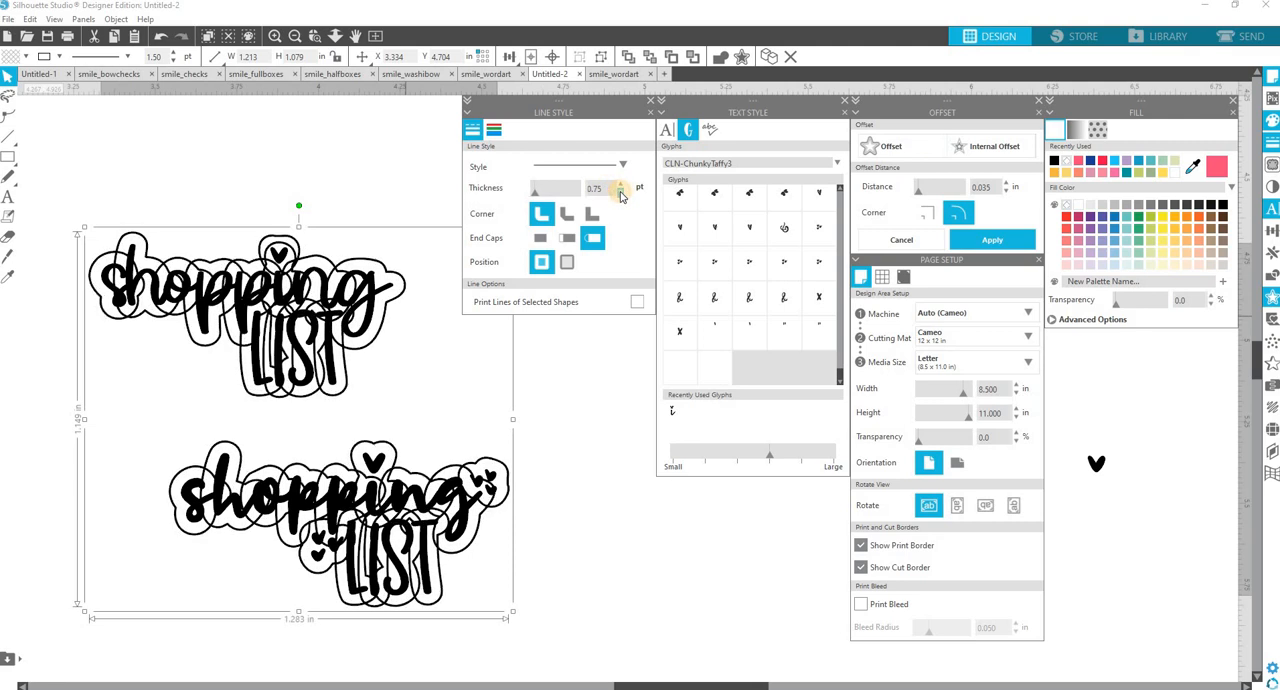
left_click(620, 193)
left_click(620, 193)
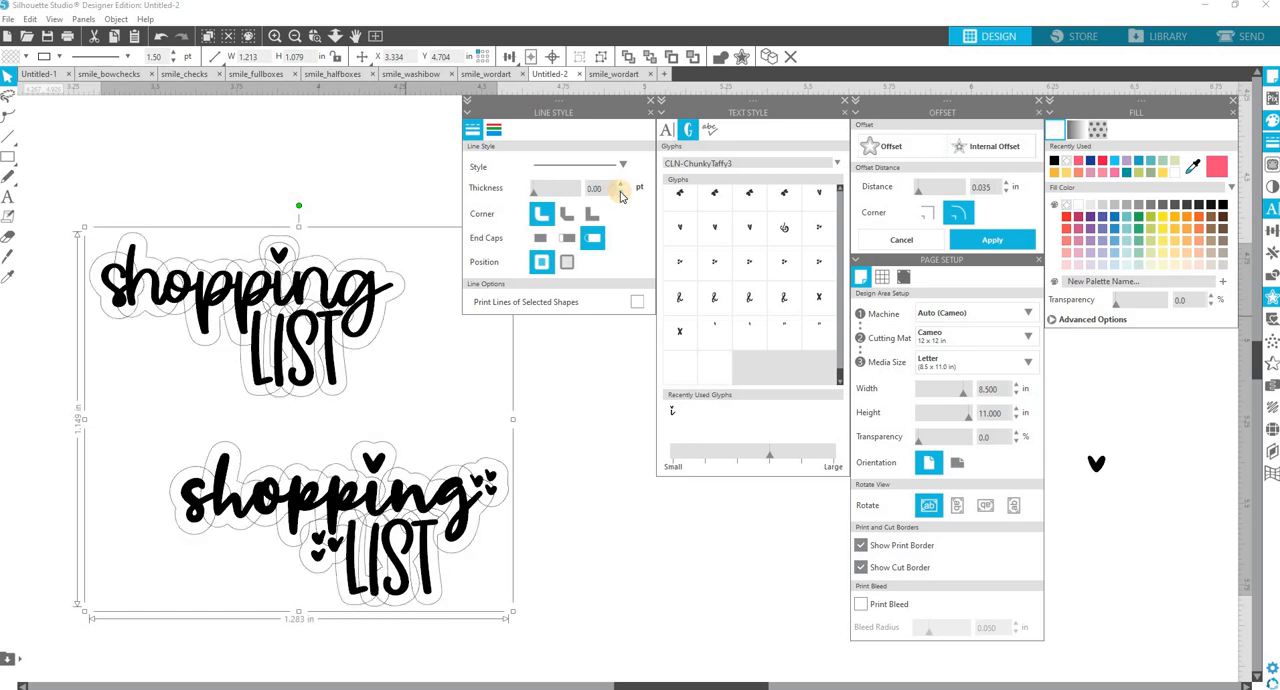
Color the offset outlines red, apply the offset to both designs, and deselect them.
left_click(494, 129)
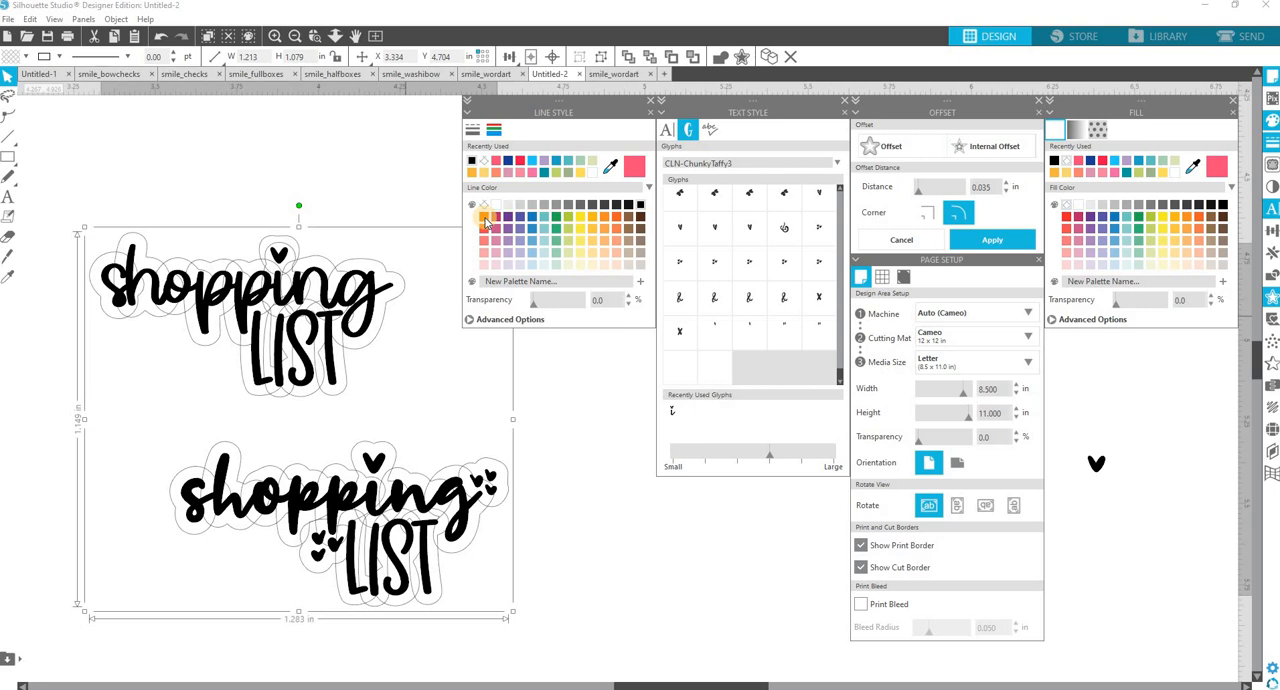
left_click(484, 217)
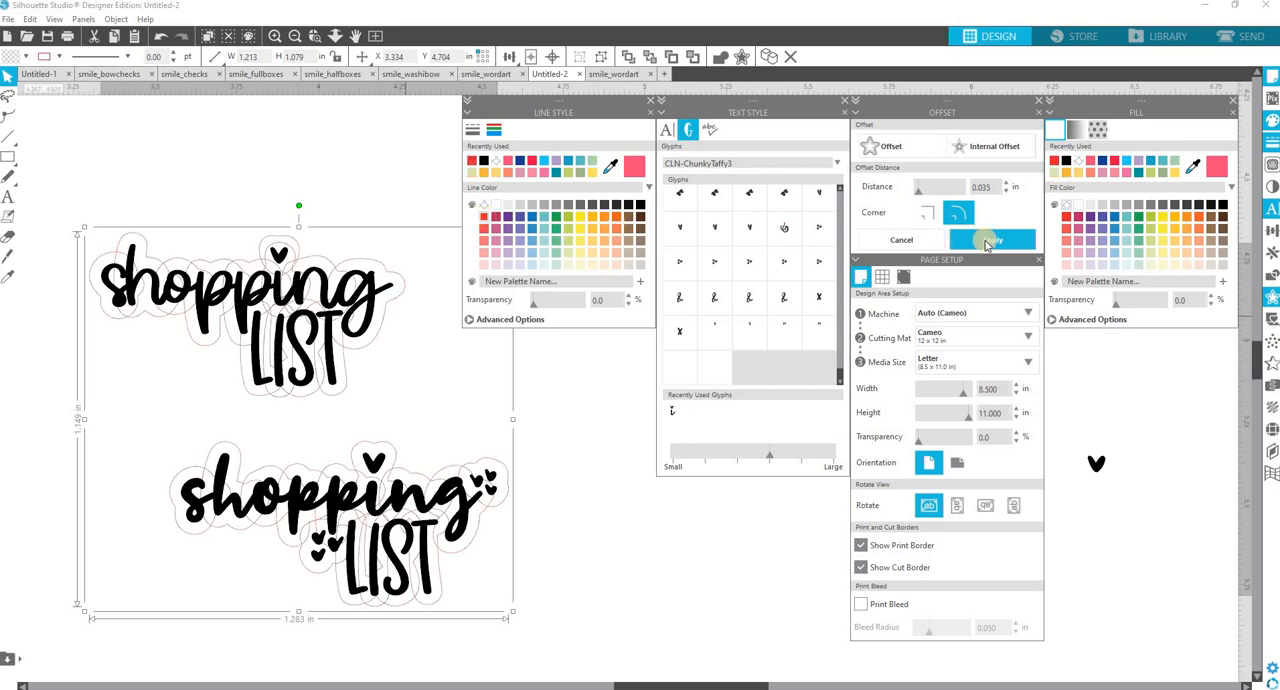
left_click(995, 242)
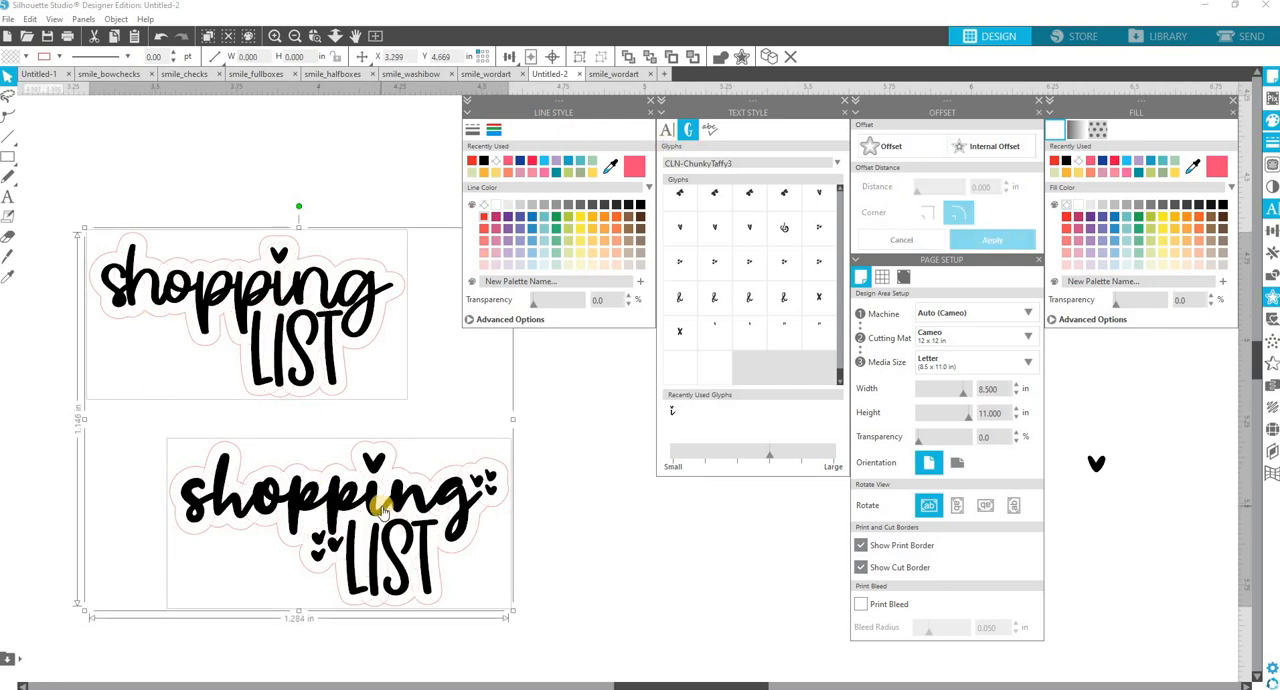
left_click(608, 522)
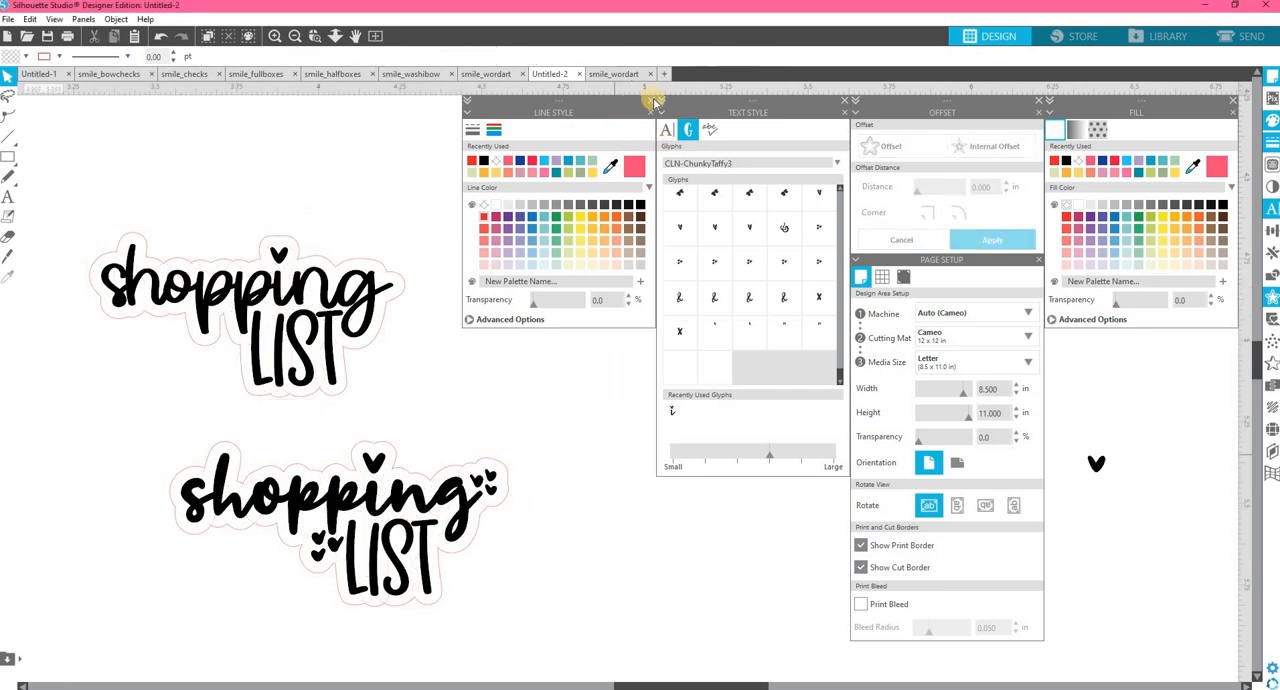
Delete the points forming the notch between the "p" descenders and "LIST" on the upper design's cut outline, and finish point editing.
left_click(655, 100)
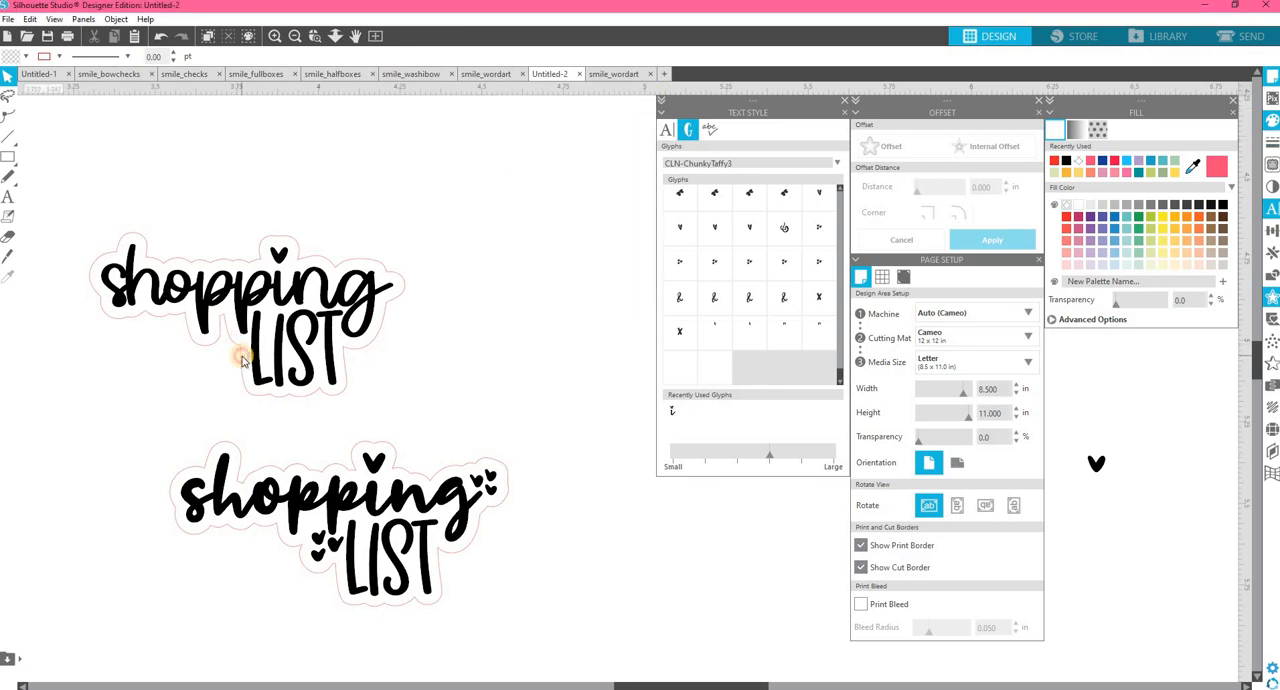
double_click(242, 362)
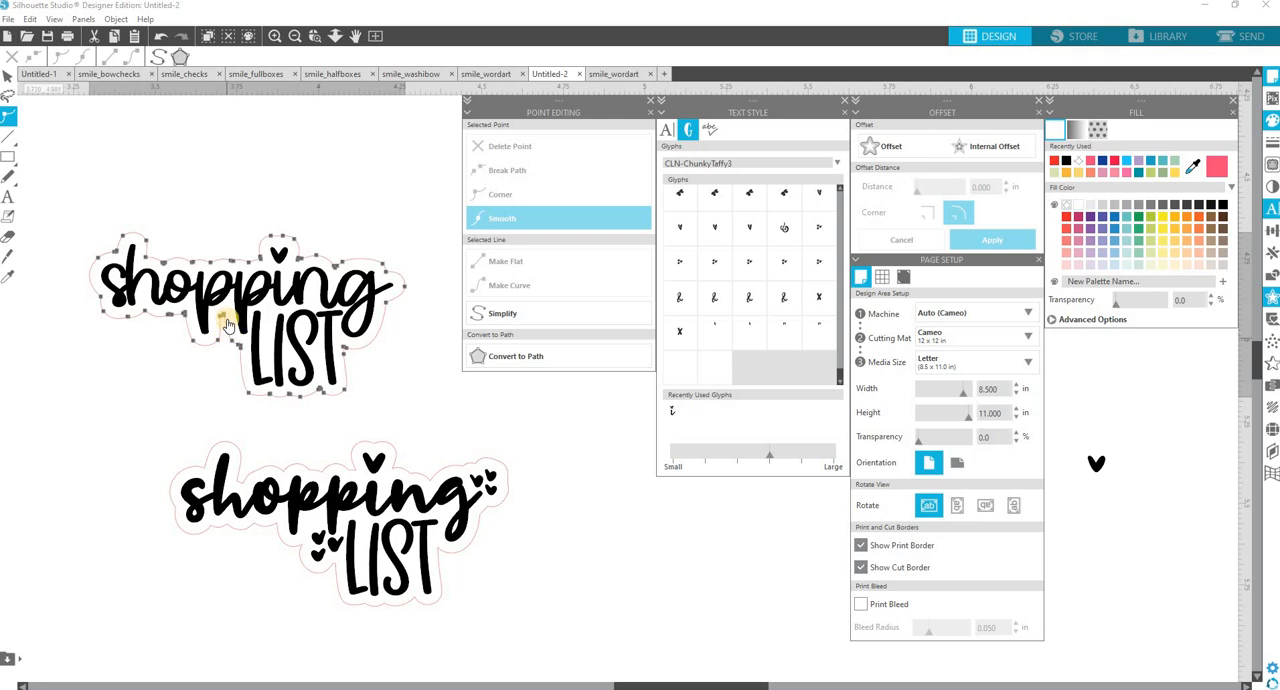
left_click(225, 316)
left_click(584, 138)
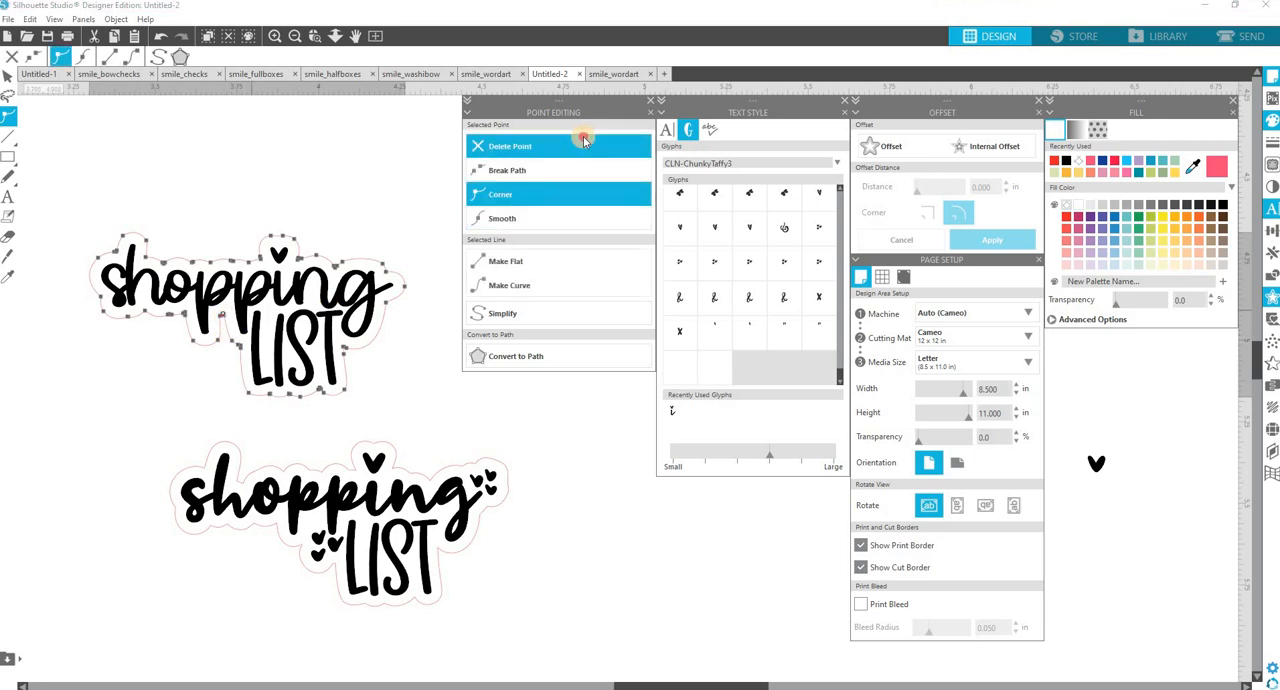
left_click(584, 142)
left_click(226, 316)
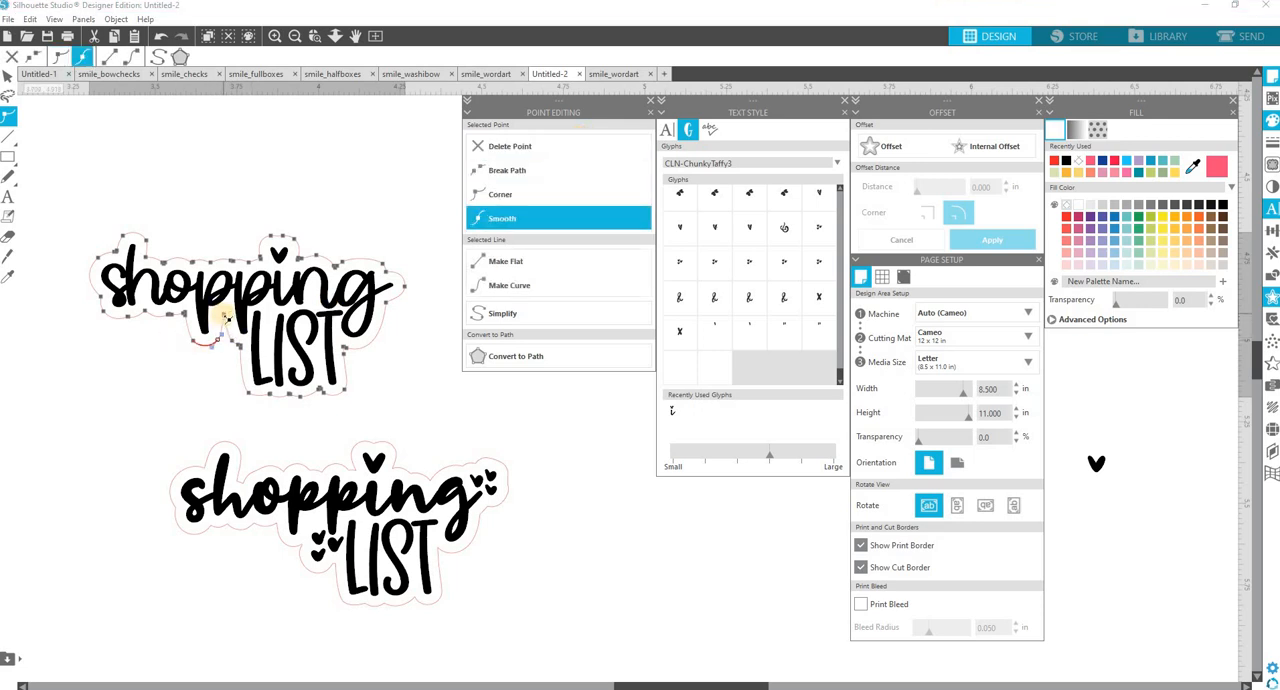
left_click(524, 172)
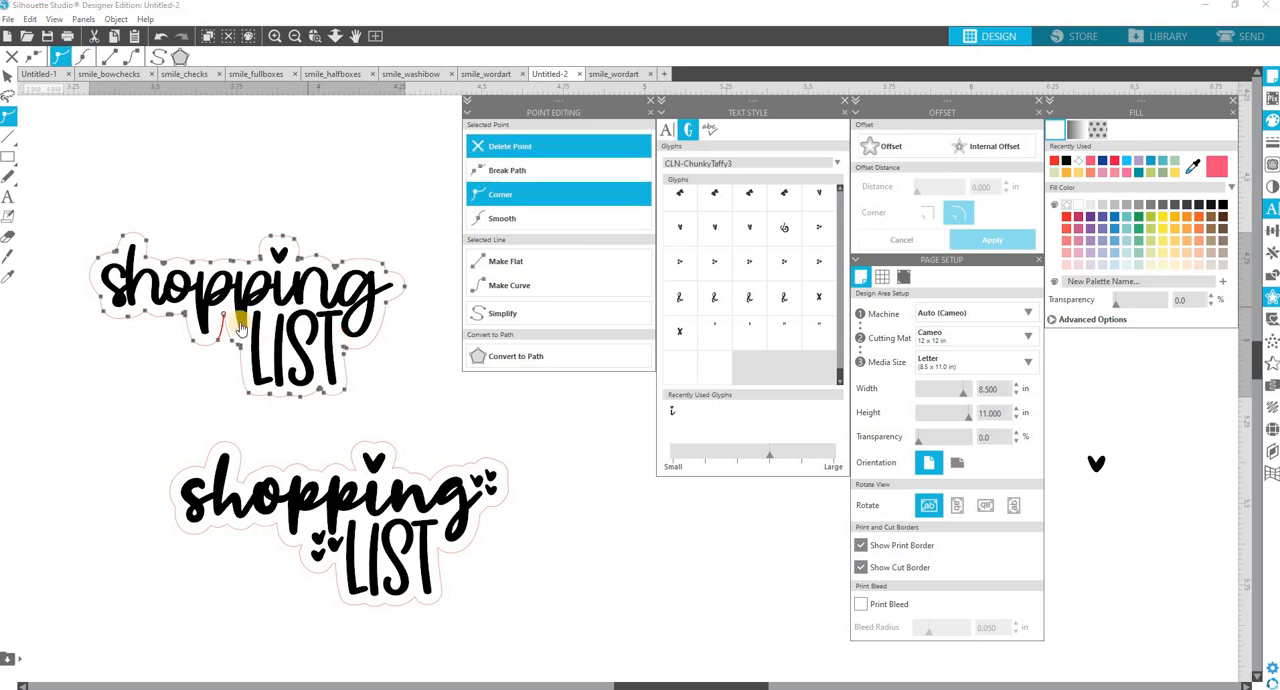
left_click(226, 320)
left_click(494, 152)
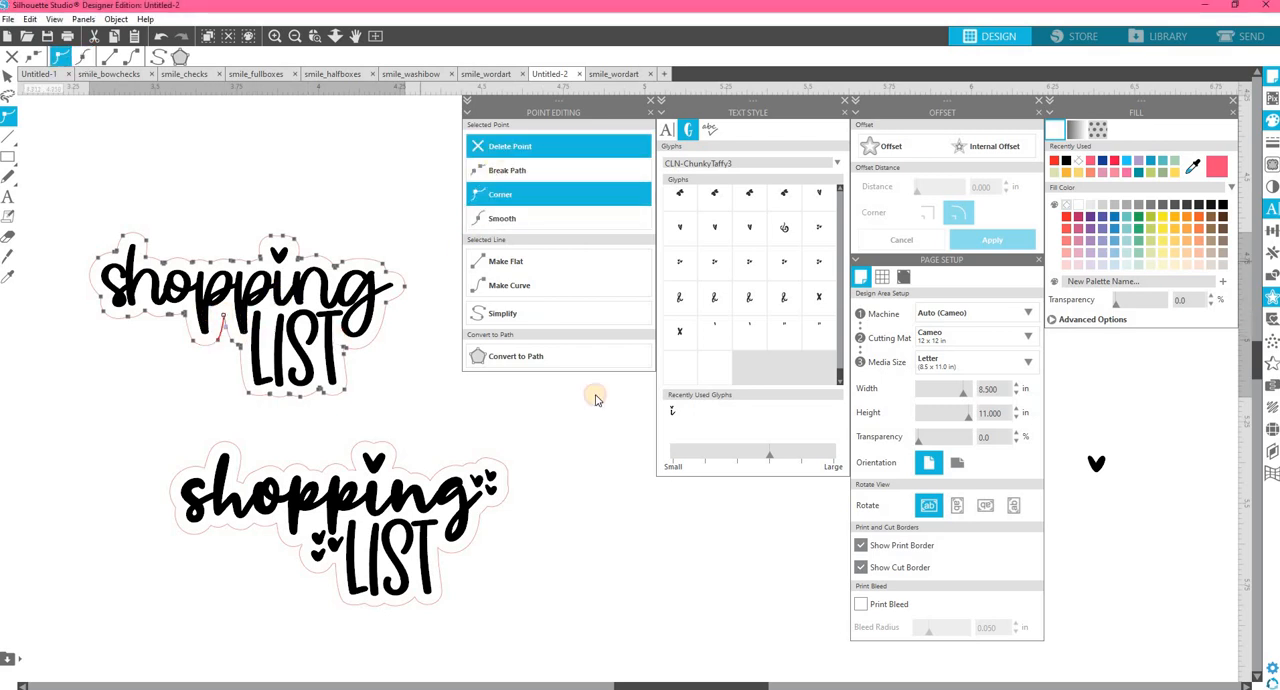
left_click(524, 453)
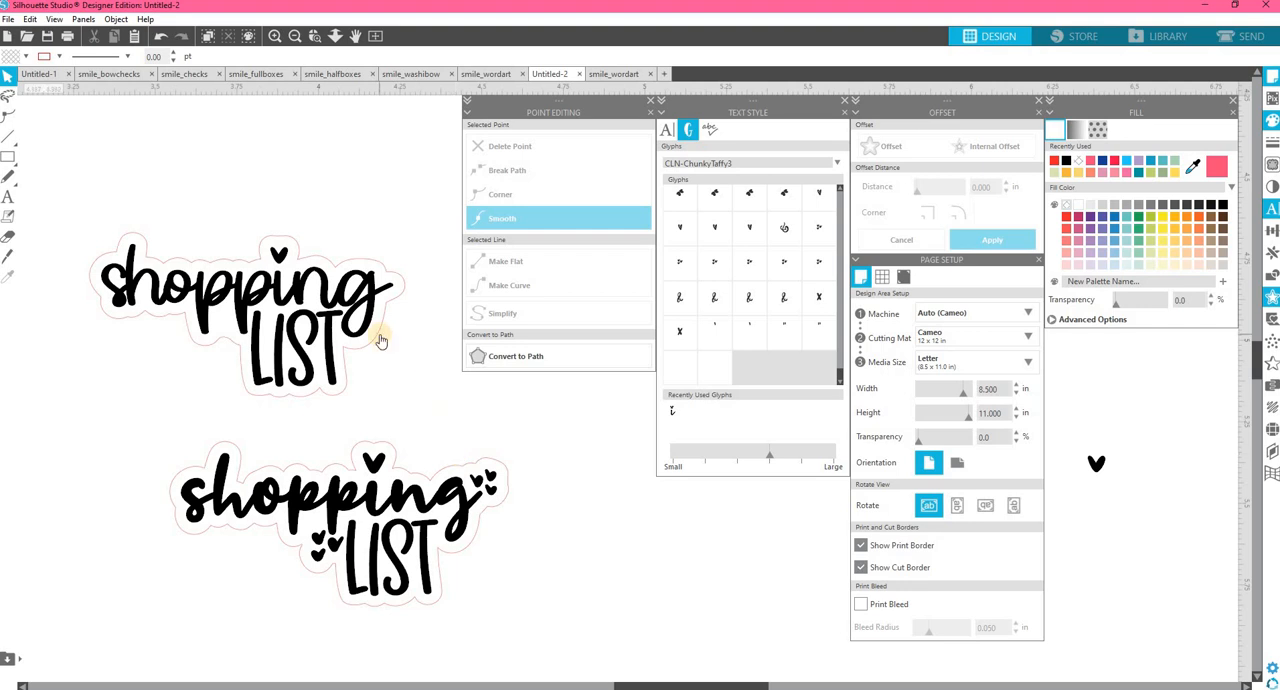
Place a copy of the upper "shopping LIST" lettering, without its cut outline, in the empty area beside the lower design.
left_click_drag(372, 307, 909, 572)
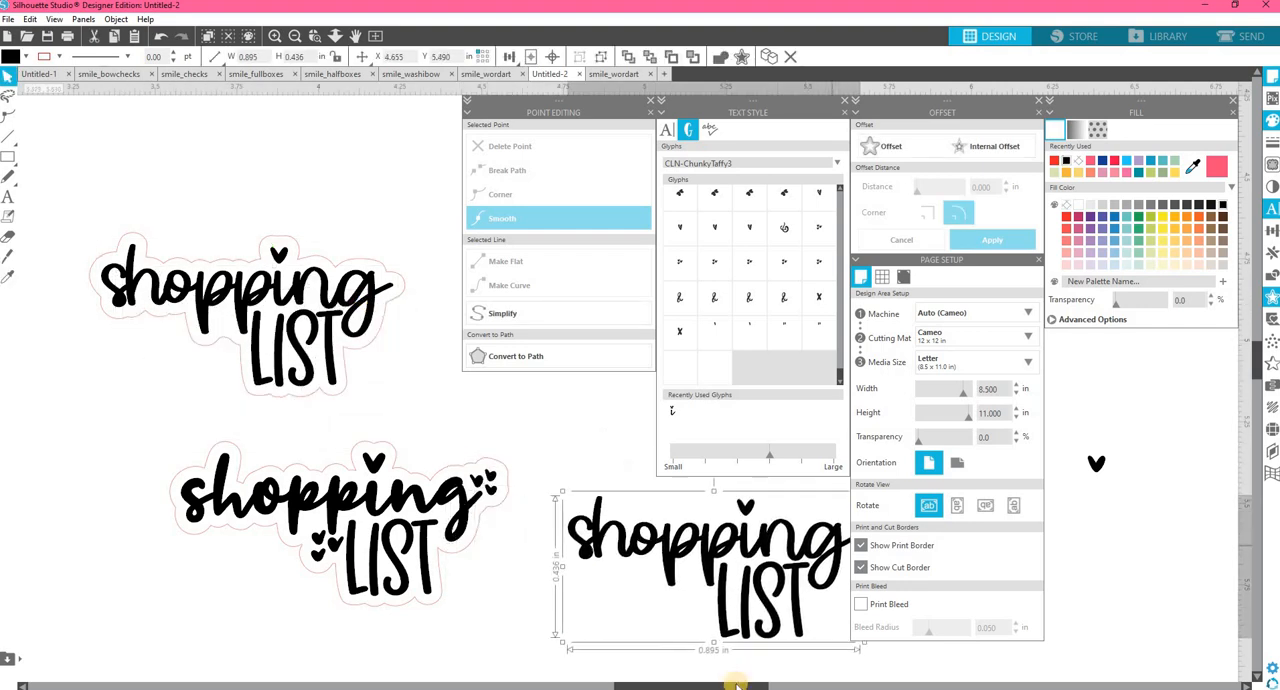
left_click_drag(739, 686, 850, 686)
left_click_drag(353, 547, 366, 519)
Ungroup the copied lettering and move "LIST" up beside "shopping" to form a single line.
right_click(362, 520)
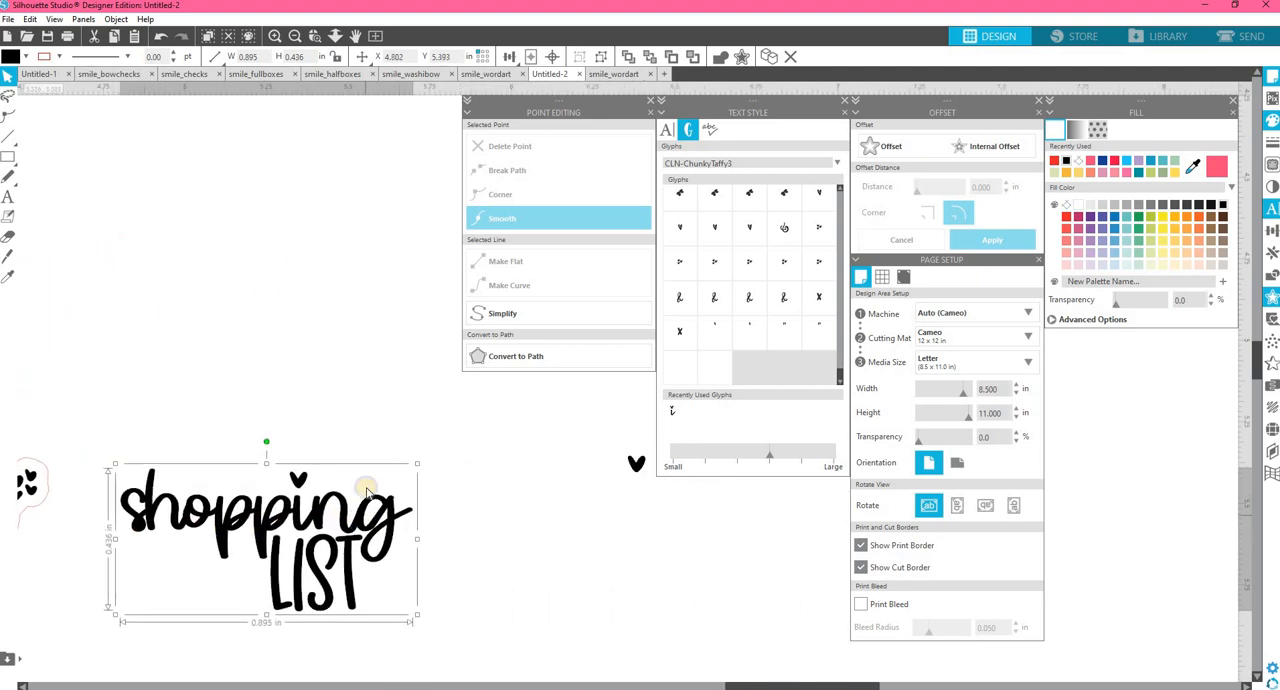
left_click(388, 371)
left_click_drag(352, 600, 505, 537)
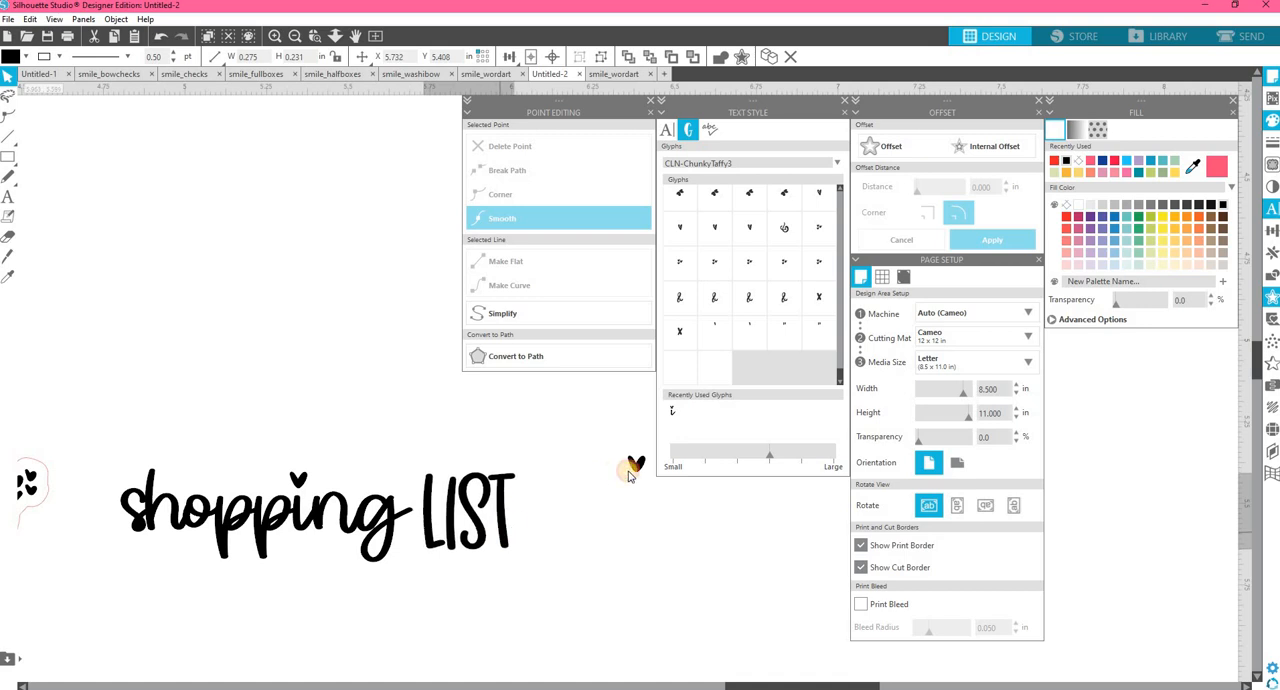
Place the loose heart between the "g" and "LIST" and rotate it slightly counterclockwise.
left_click_drag(637, 468, 505, 528)
left_click(412, 498)
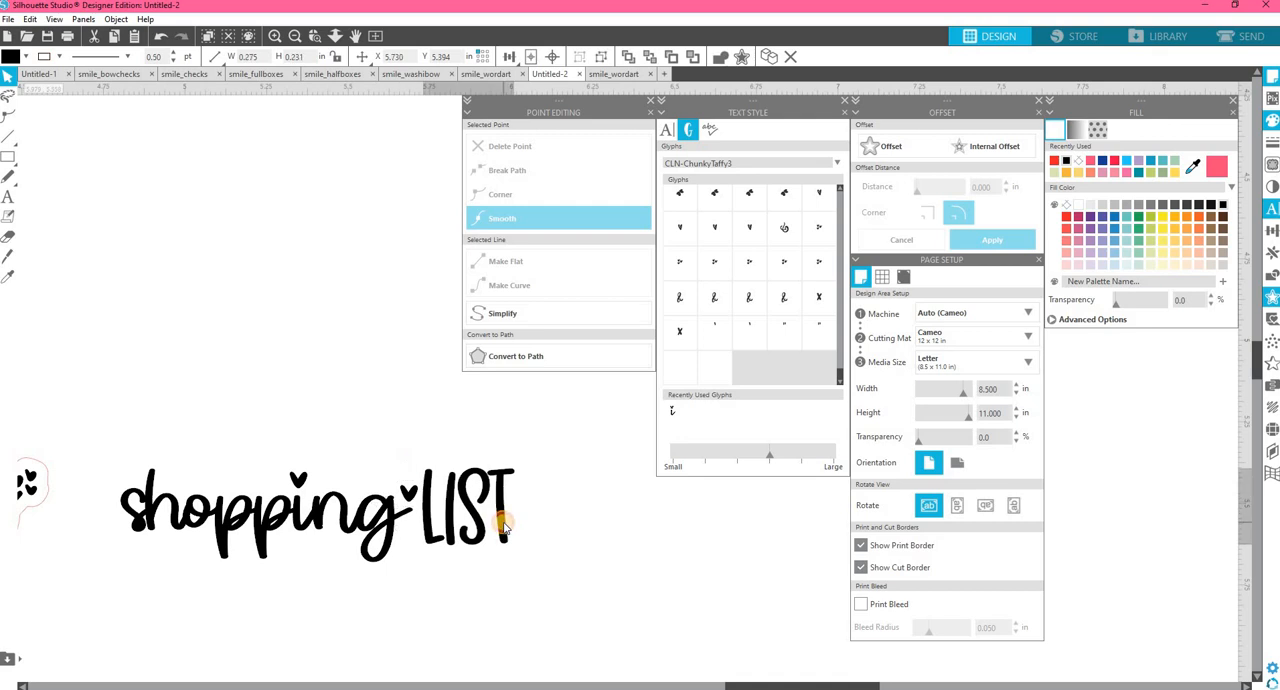
left_click(409, 500)
left_click(118, 22)
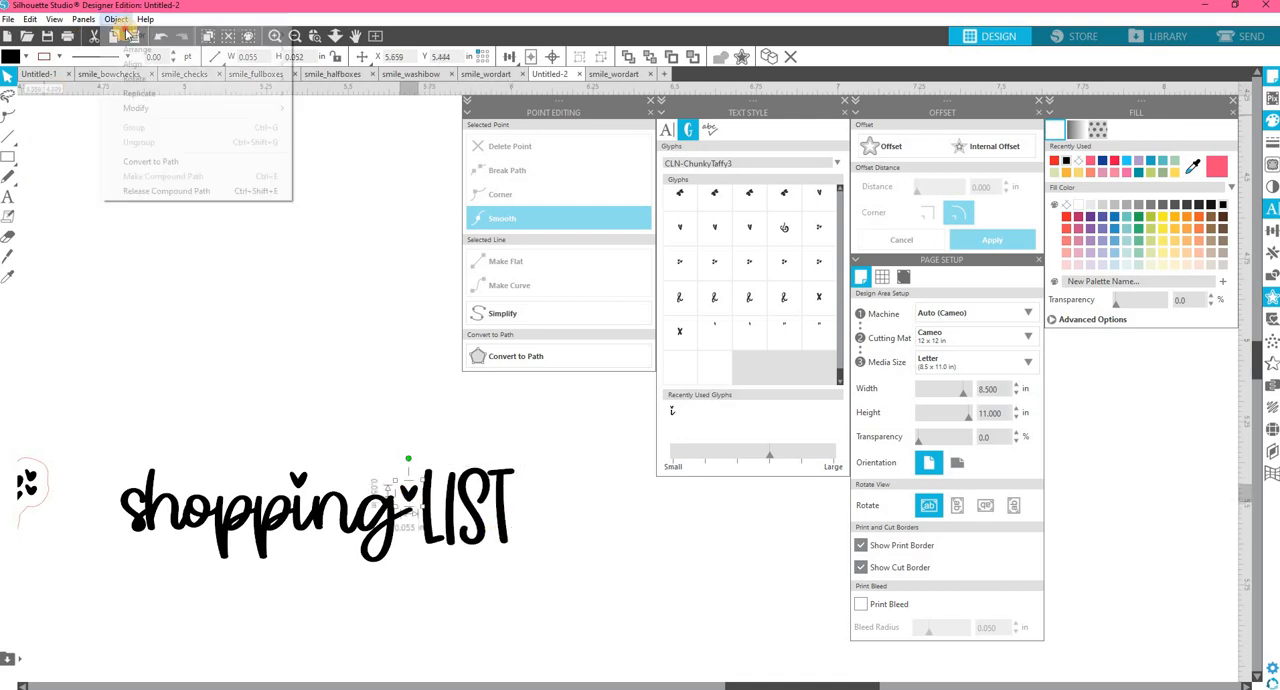
mouse_move(128, 36)
left_click(341, 37)
left_click_drag(412, 459, 397, 460)
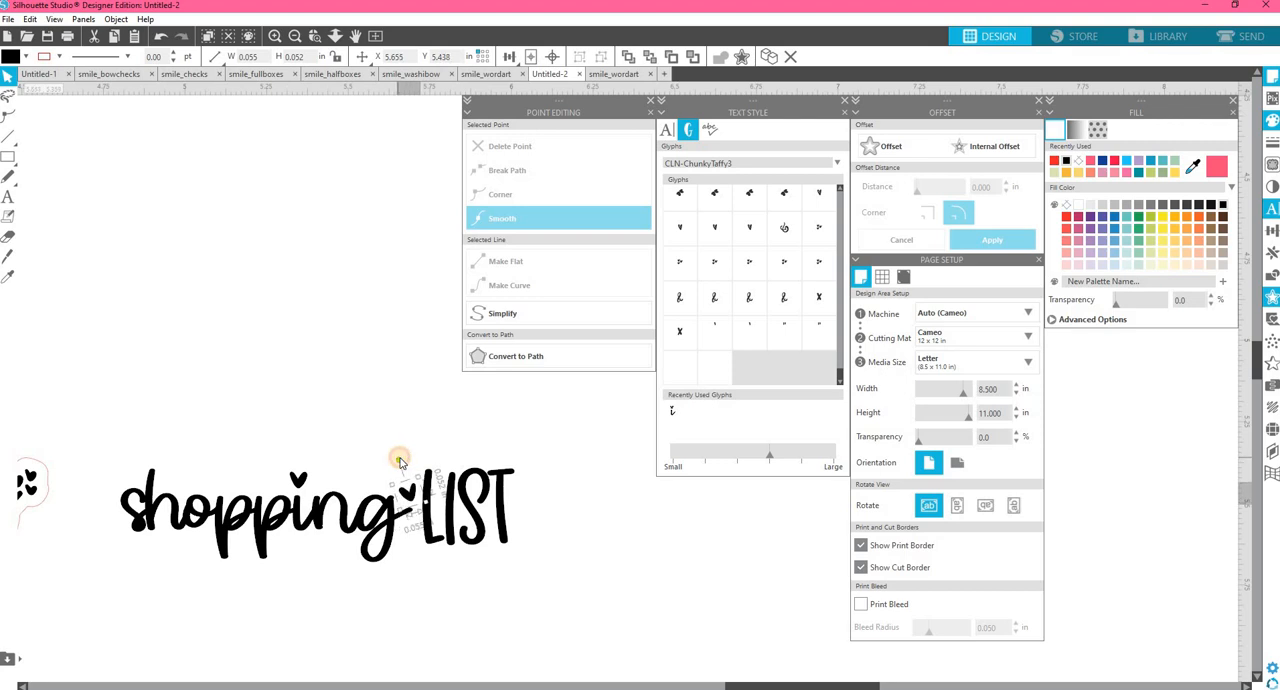
Group the one-line "shopping LIST" lettering with its hearts and apply an offset of 0.035 in around it.
left_click_drag(110, 427, 562, 578)
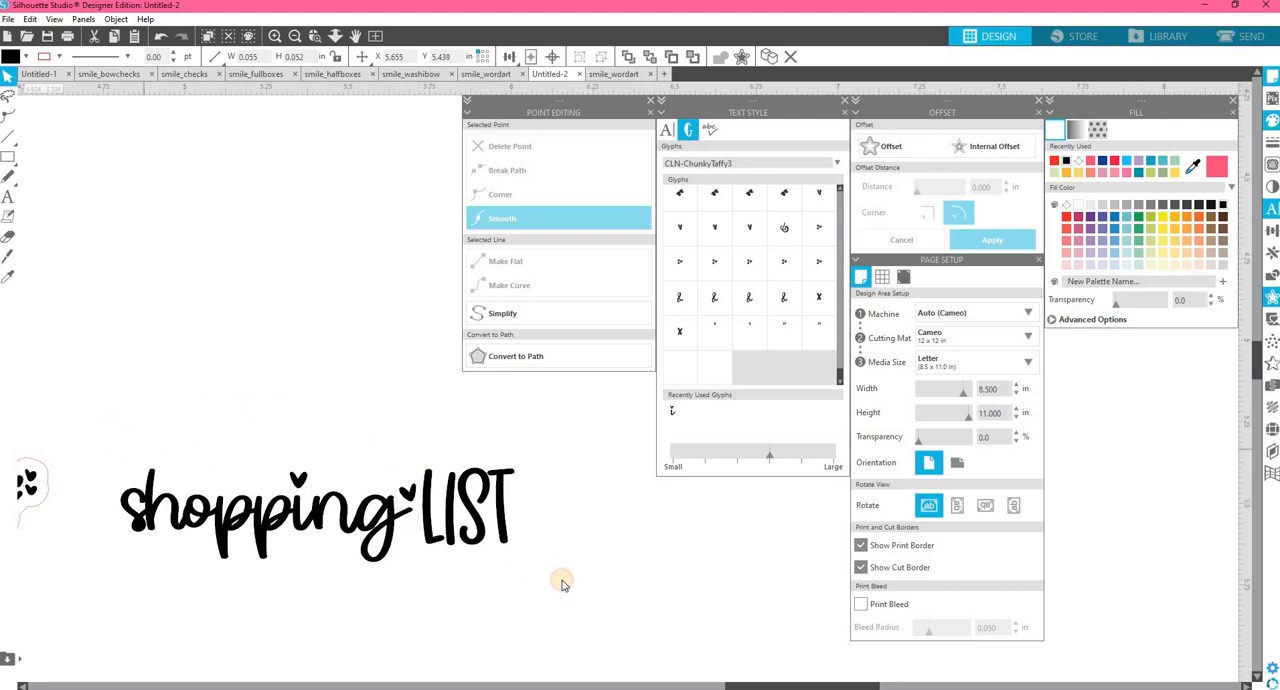
right_click(481, 526)
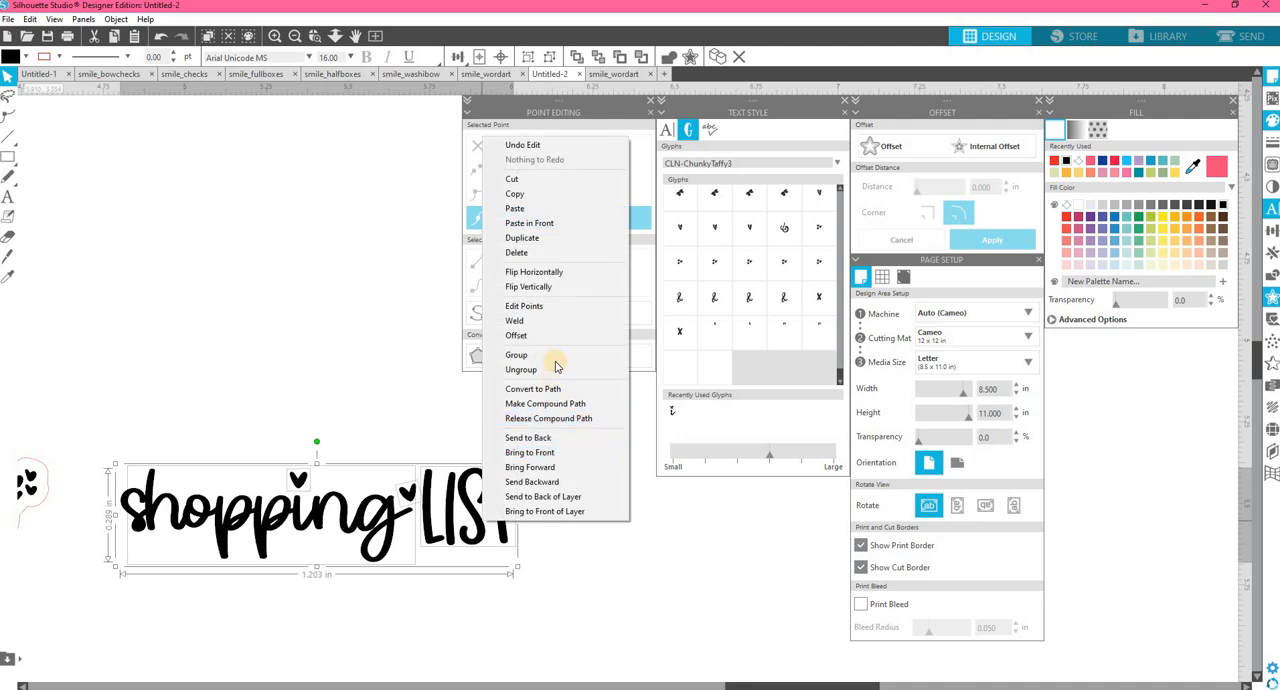
left_click(555, 358)
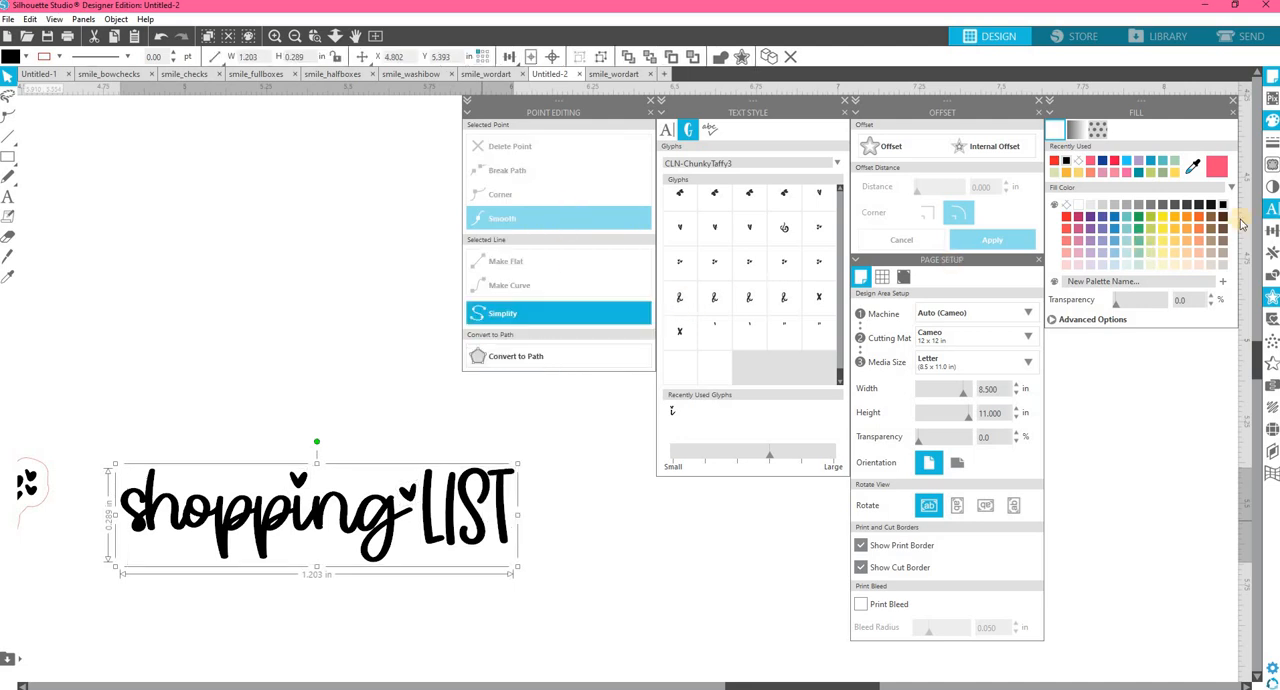
left_click(887, 146)
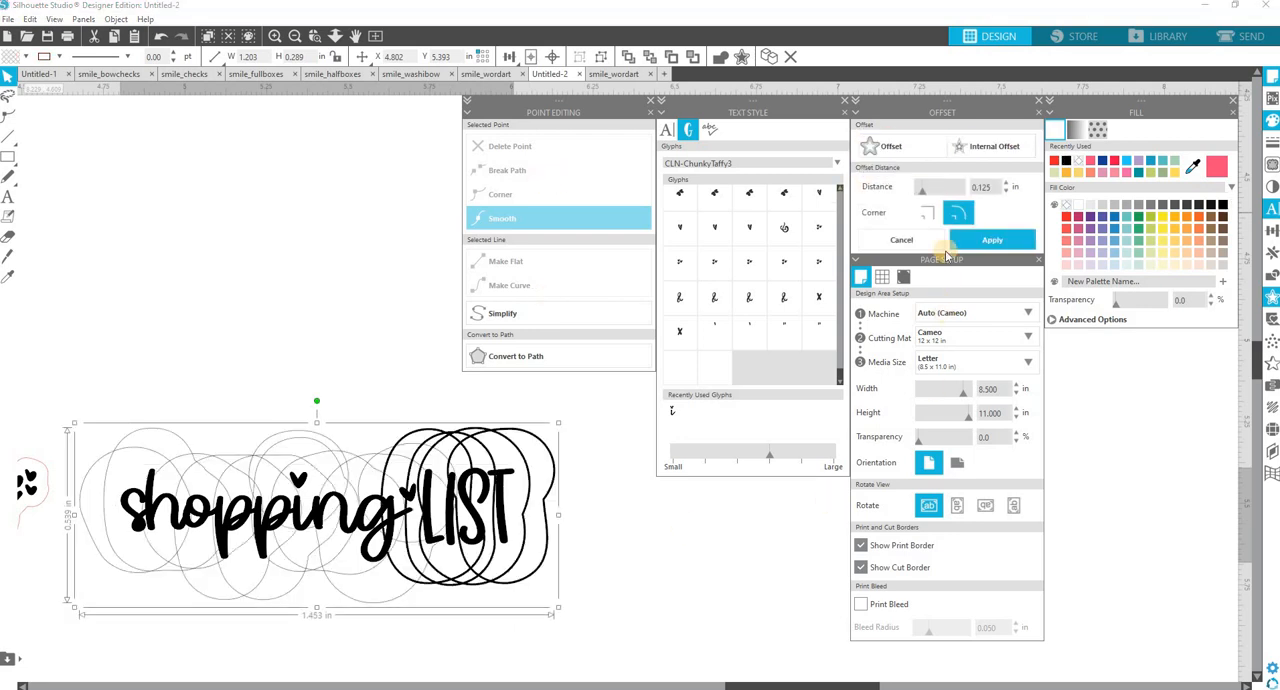
double_click(980, 186)
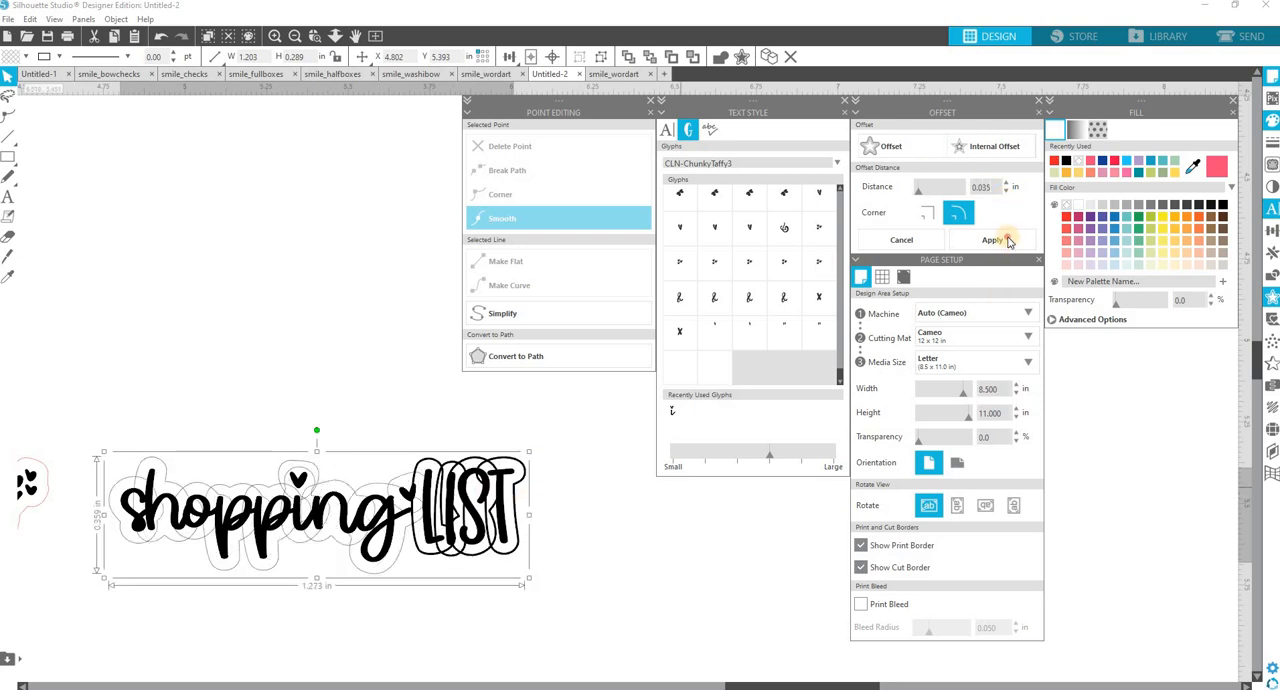
left_click(1005, 239)
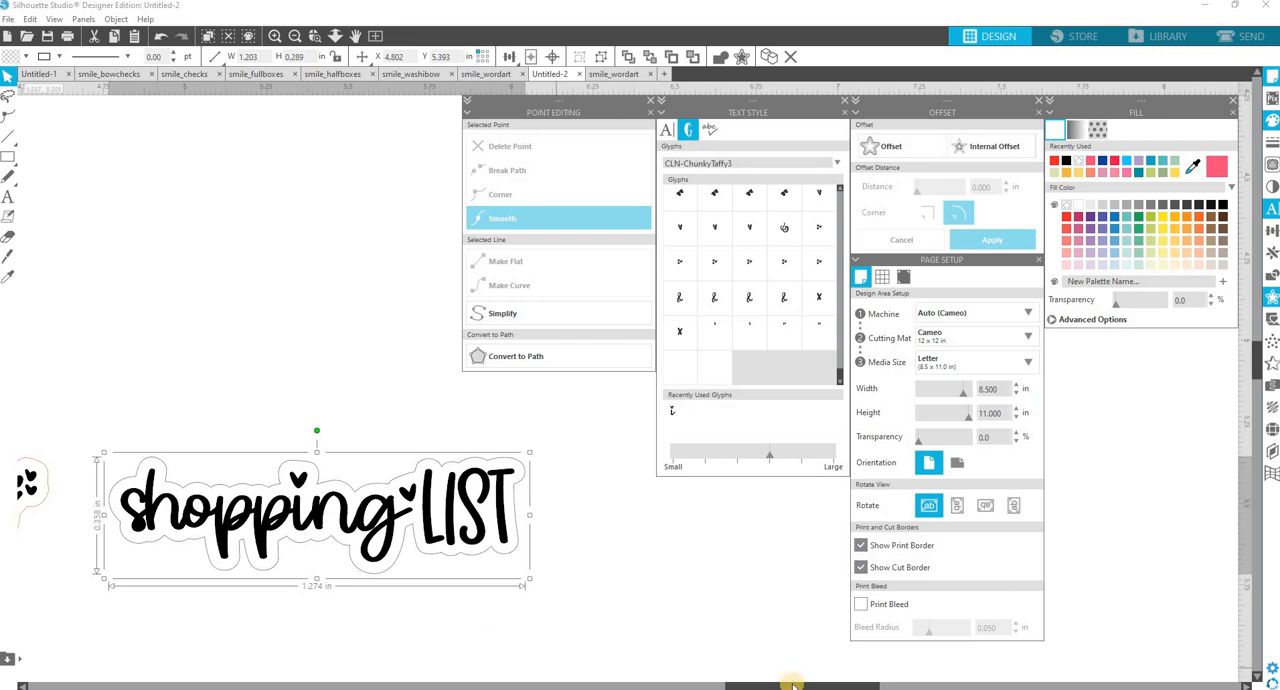
Match the new offset outline's color to the upper design's red cut outline with the Eyedropper, and deselect everything.
left_click_drag(792, 686, 724, 684)
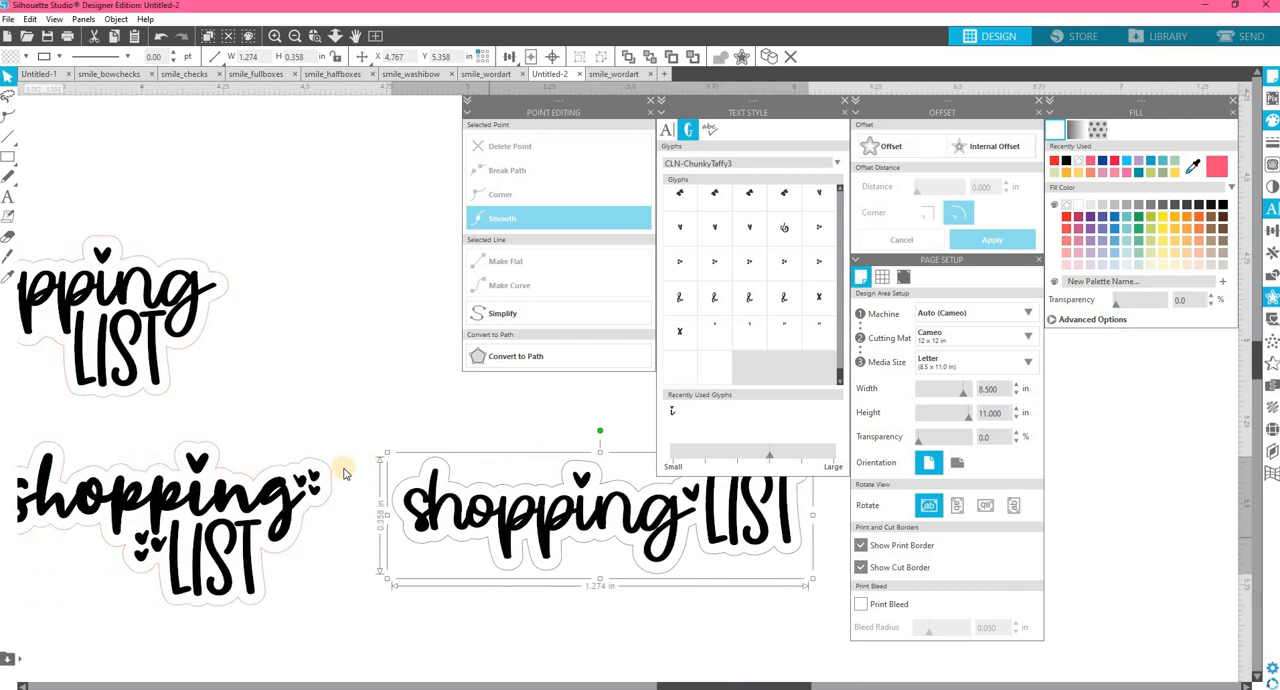
scroll(290, 350, "up", 2)
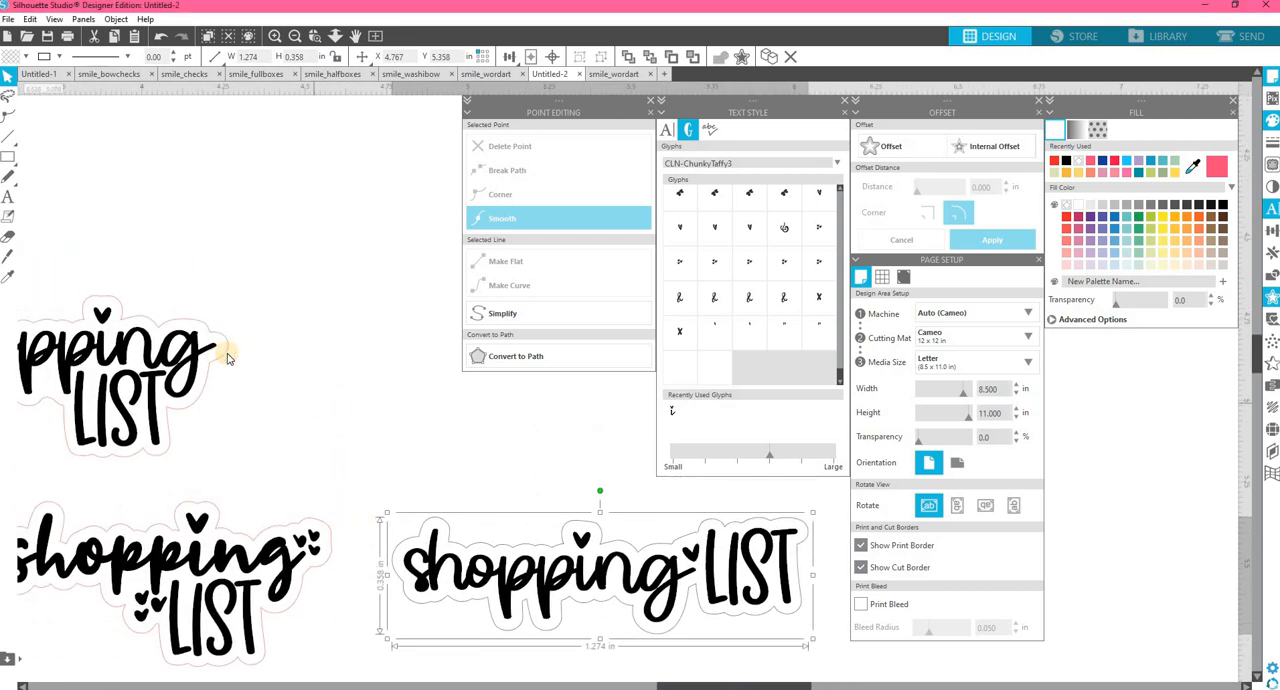
key("i")
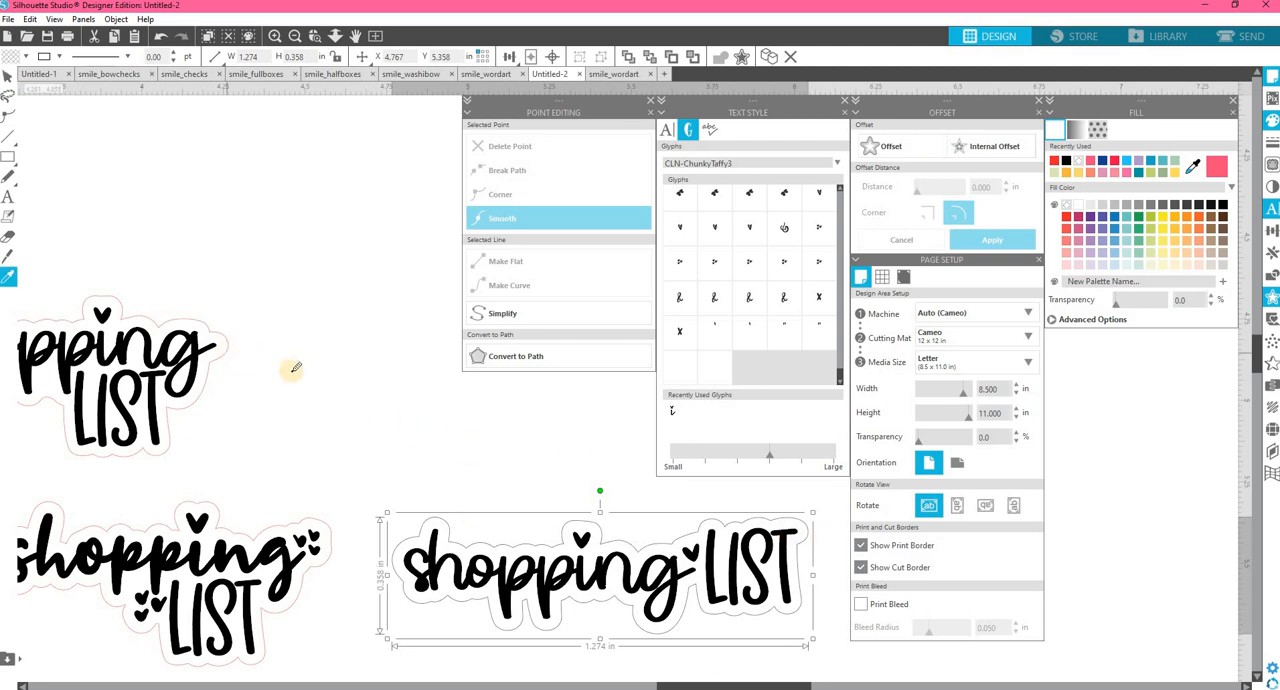
left_click(226, 340)
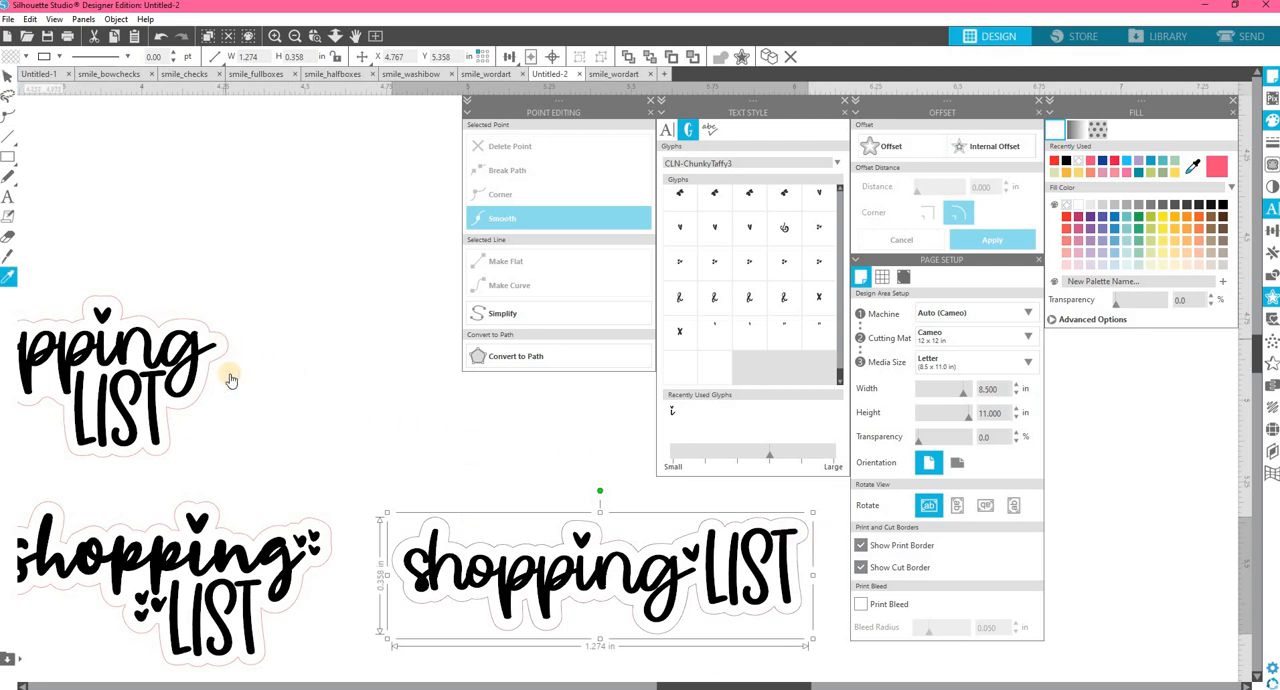
left_click_drag(700, 683, 727, 683)
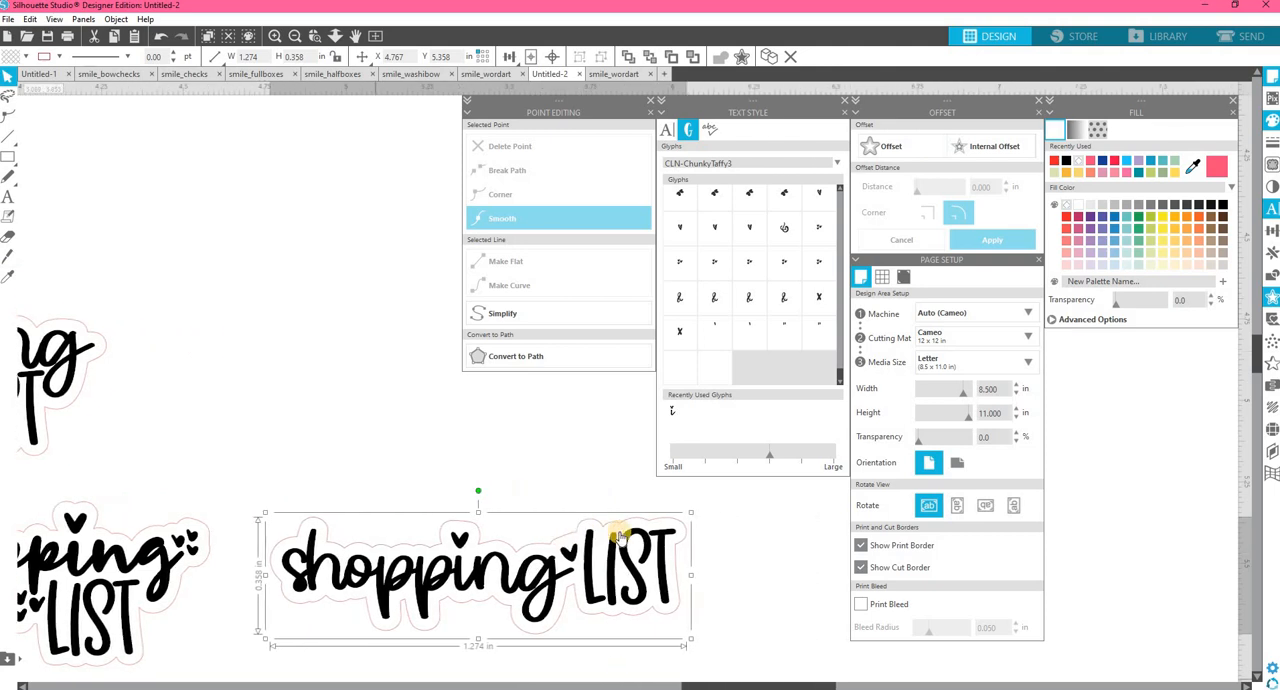
scroll(620, 538, "down", 1)
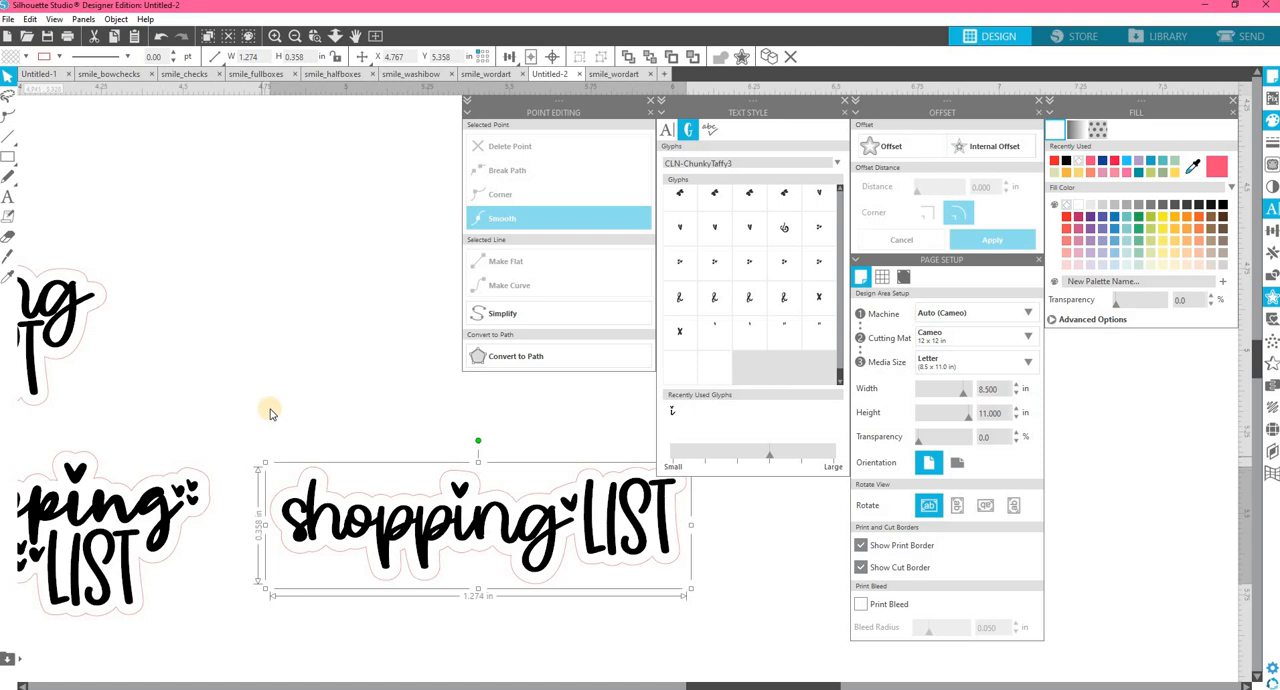
left_click(608, 533)
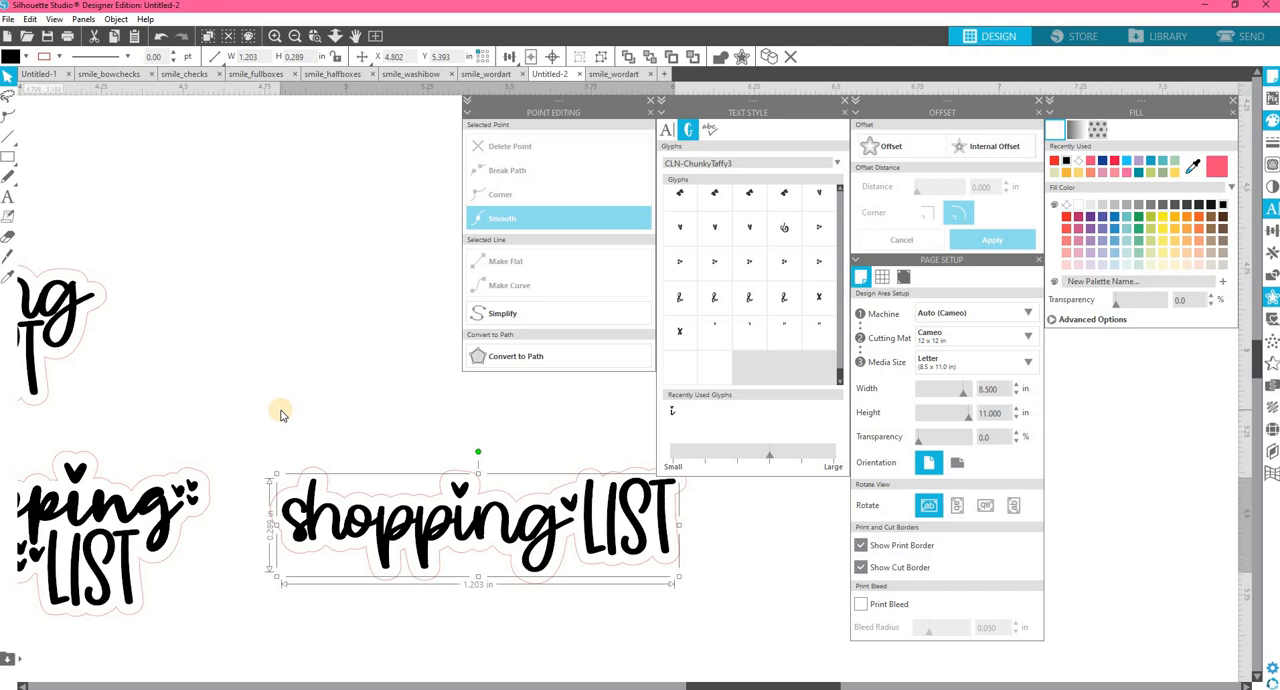
left_click(281, 414)
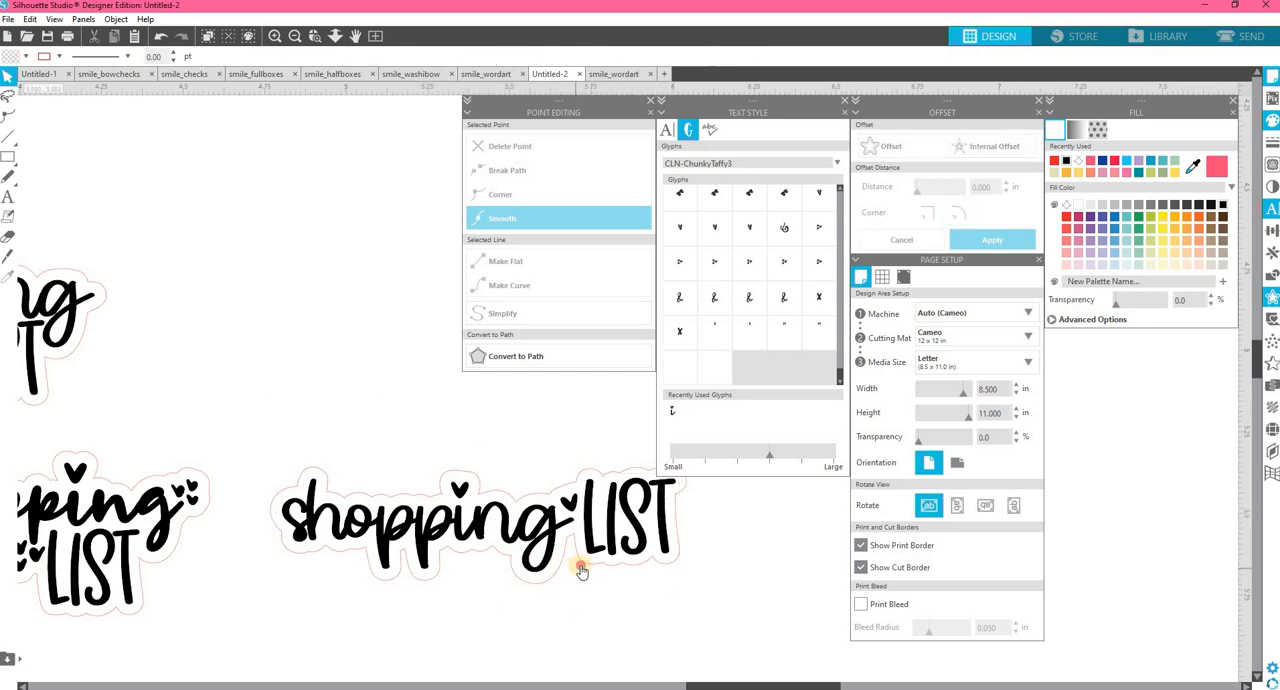
Delete the points forming the notch between the "g" and "LIST" on the one-line design's cut outline, and finish point editing.
double_click(580, 567)
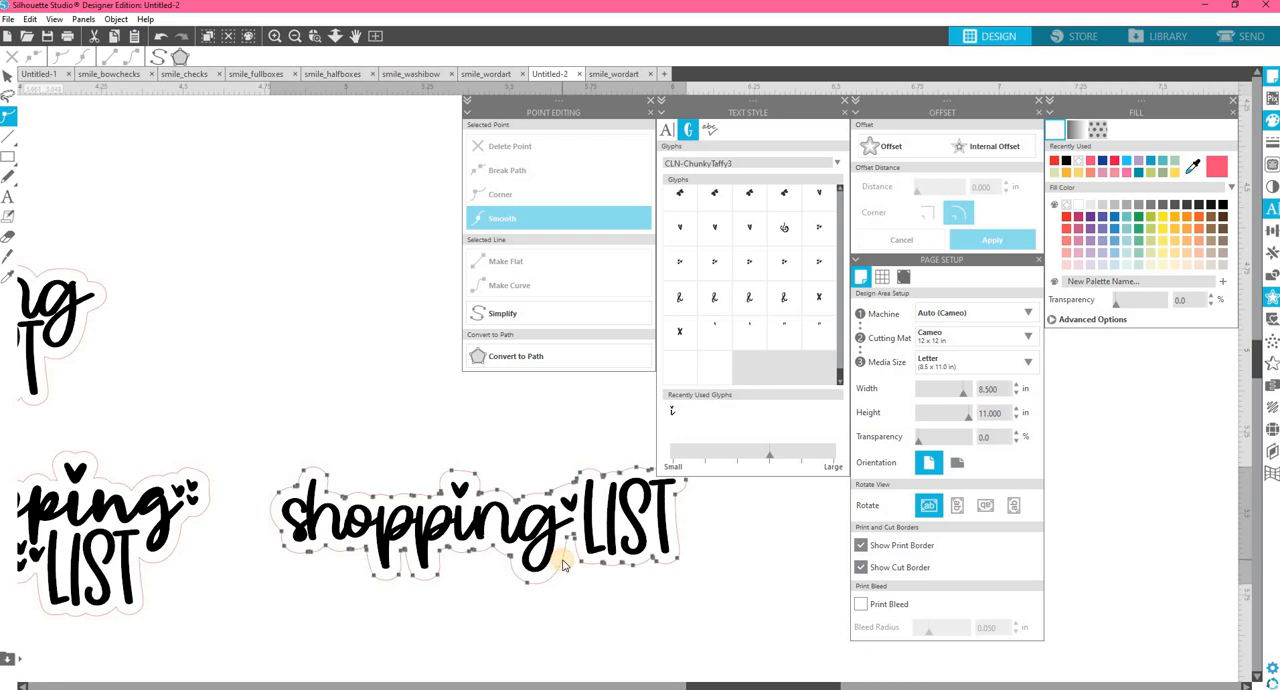
left_click(572, 538)
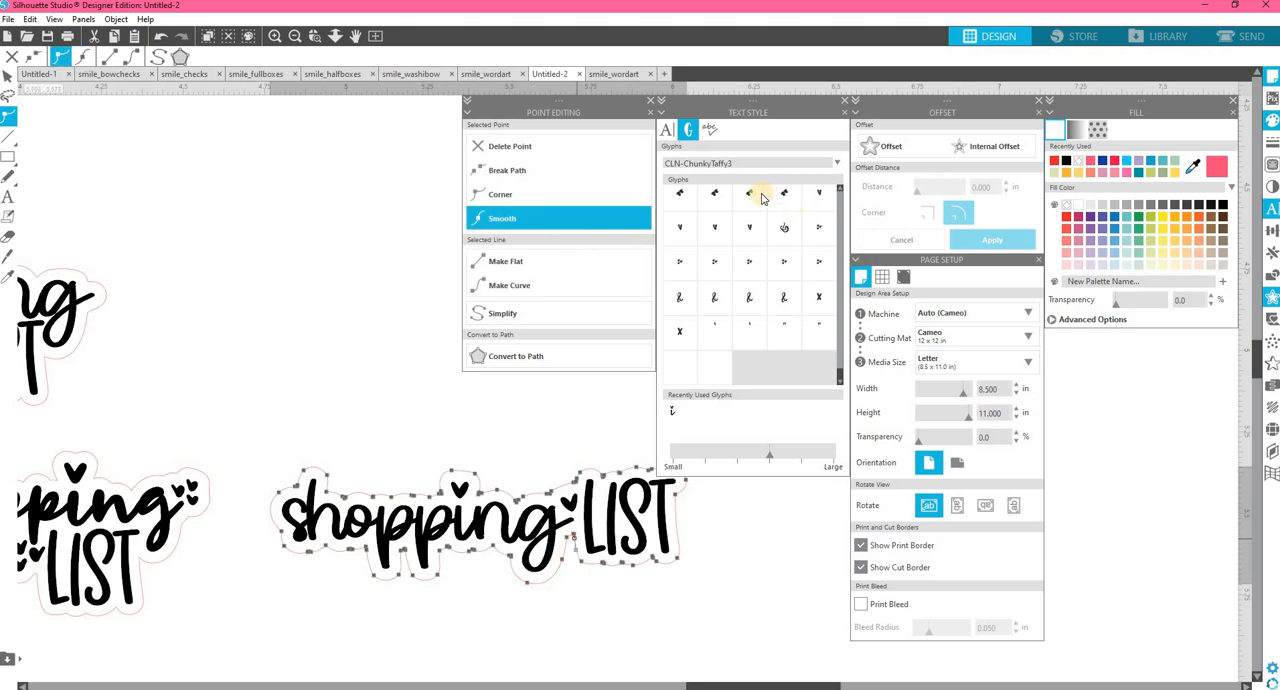
left_click(535, 148)
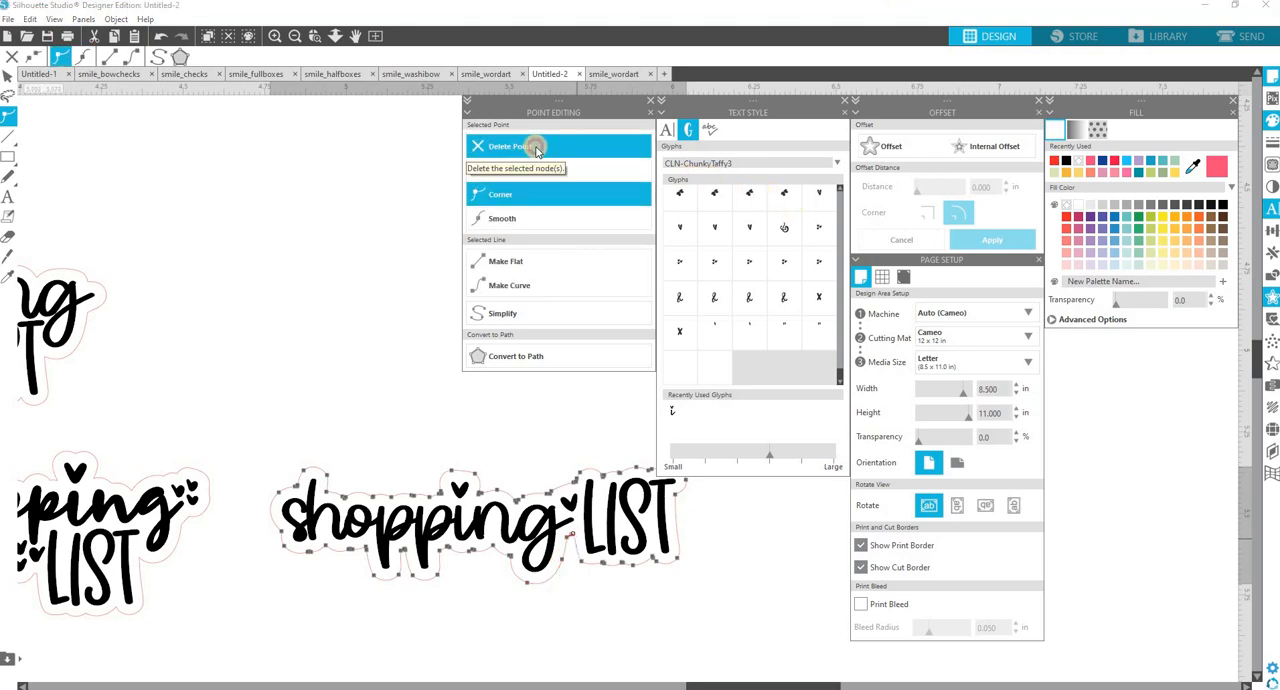
left_click(537, 150)
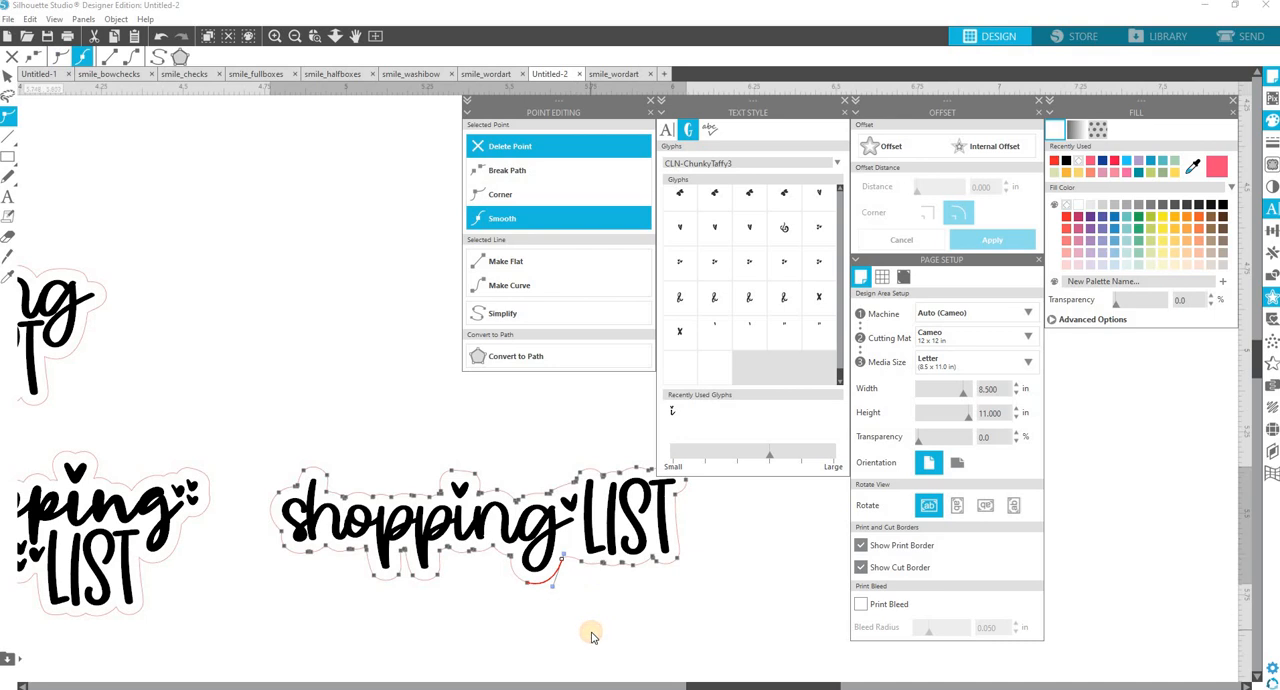
left_click(591, 636)
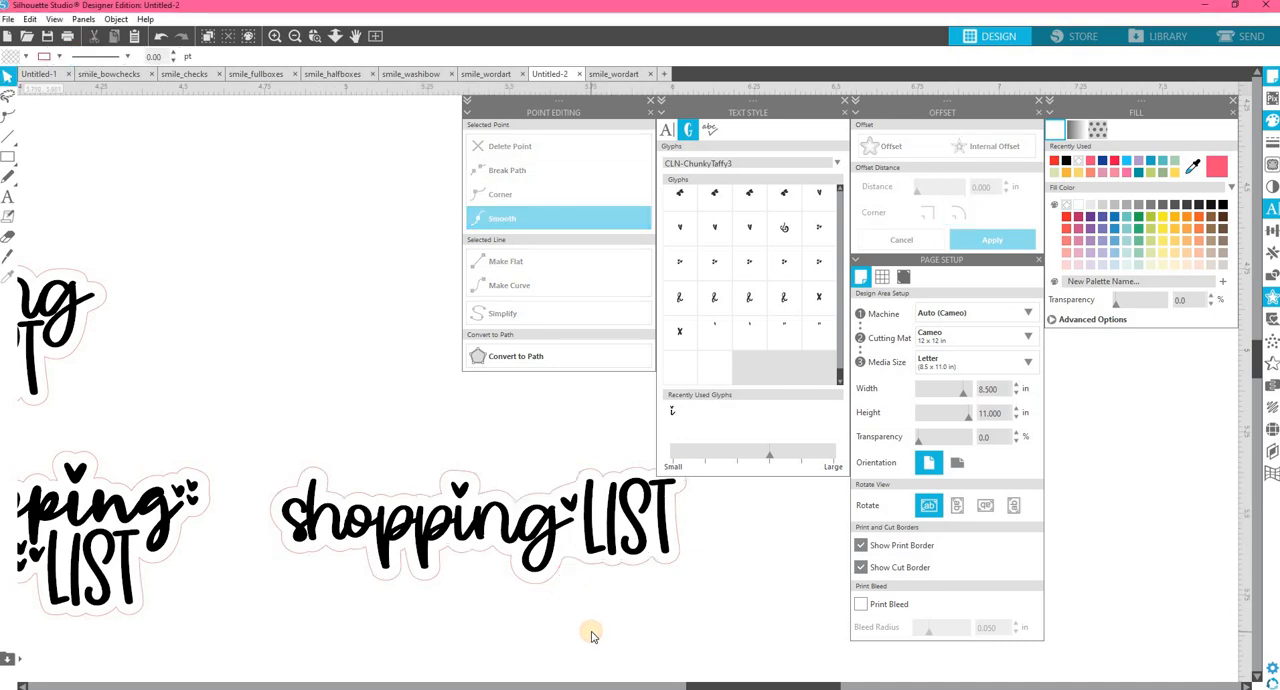
Delete the points forming the notch between the two "p" descenders on the one-line design's cut outline, and finish point editing.
double_click(414, 575)
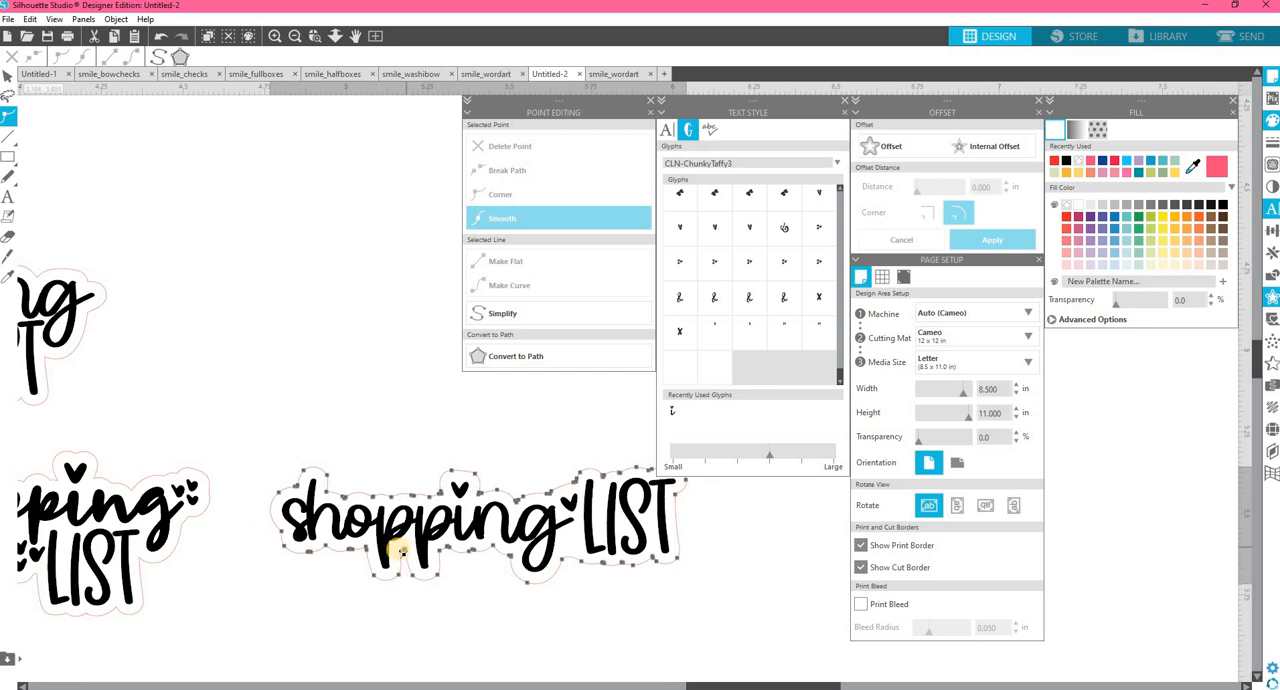
left_click(403, 574)
left_click(403, 567)
left_click(529, 147)
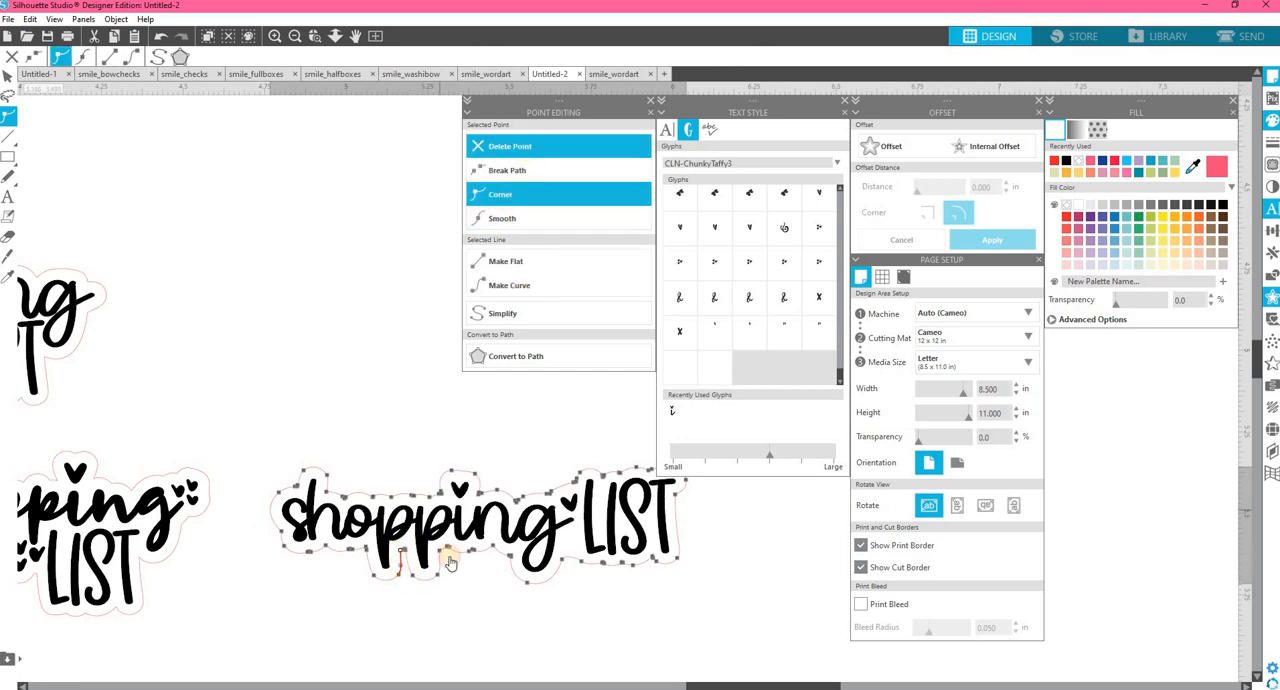
left_click(406, 551)
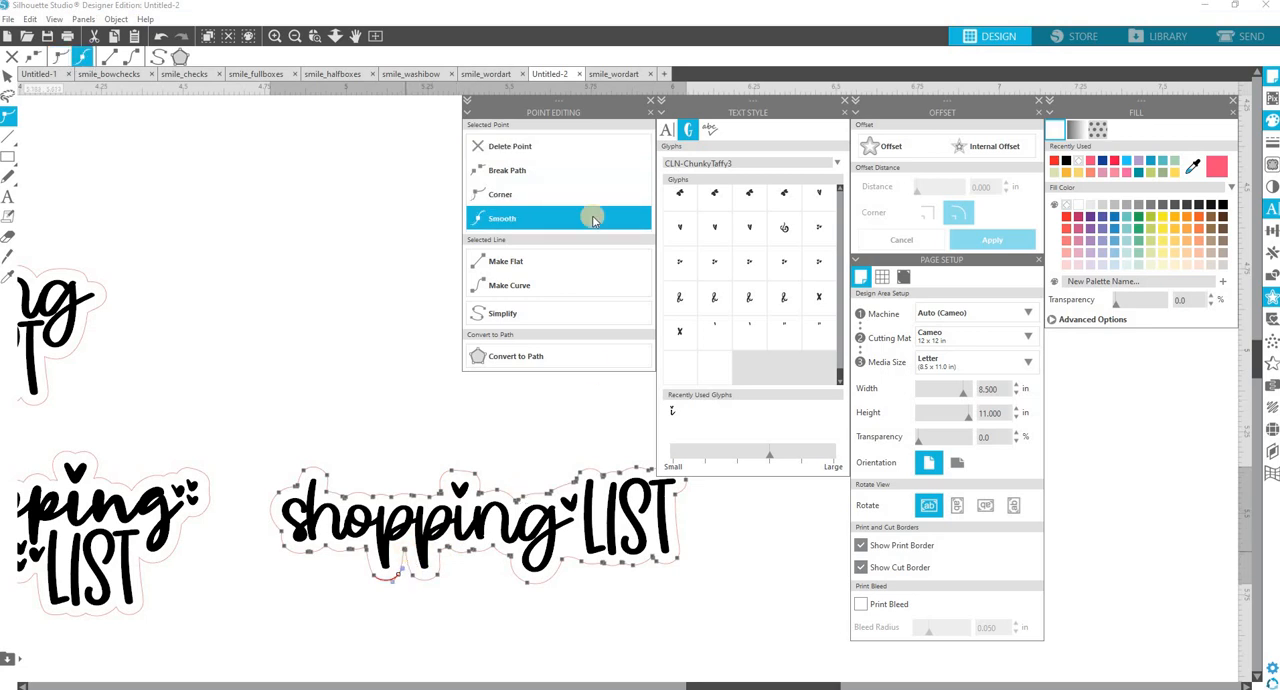
left_click(534, 148)
left_click(402, 556)
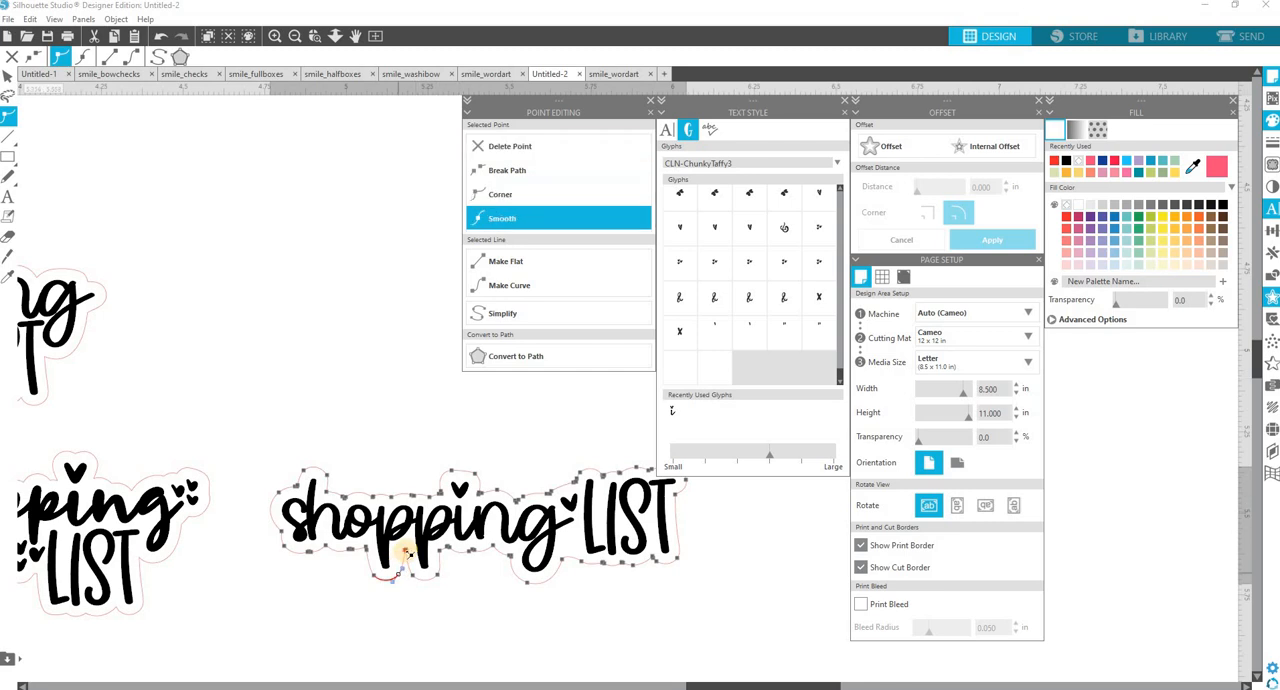
left_click(536, 148)
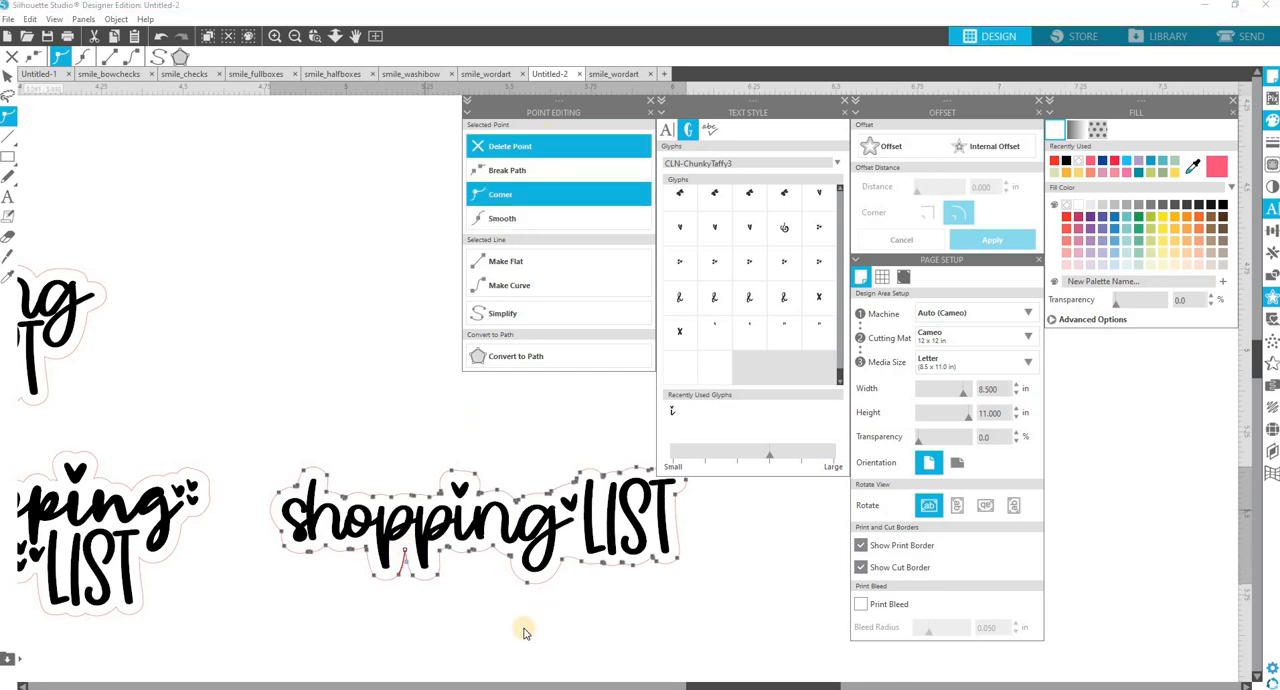
left_click(781, 628)
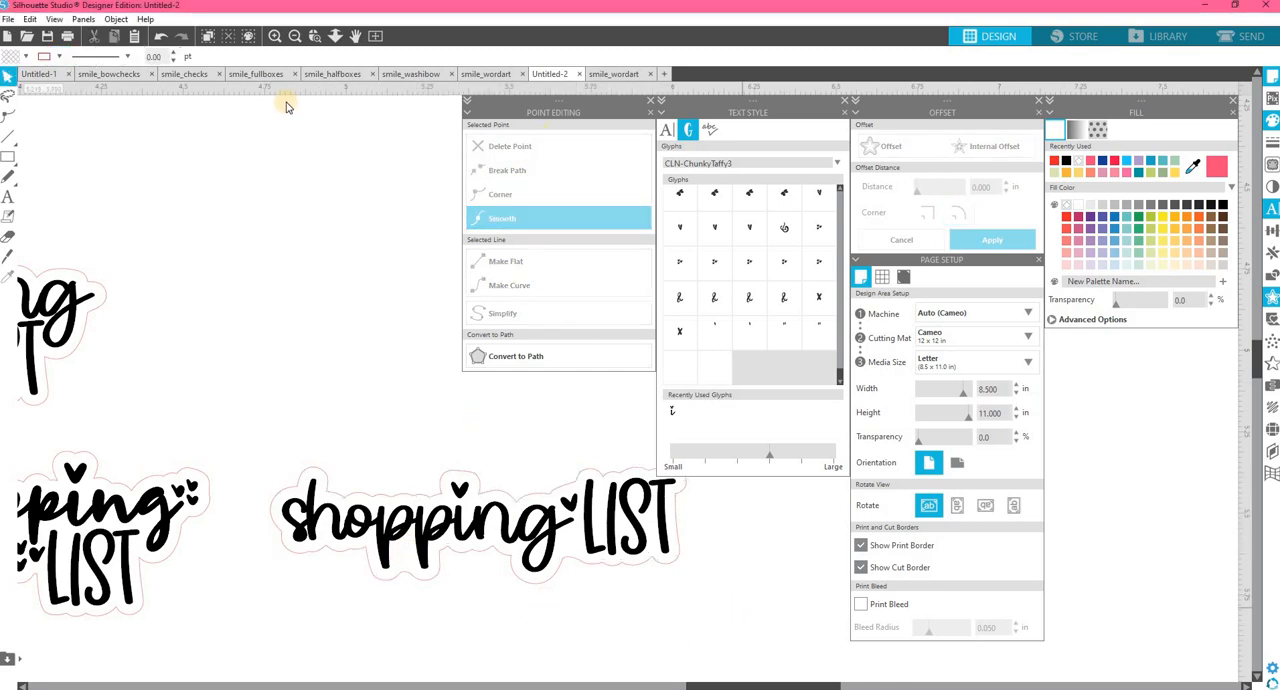
Close the Point Editing and Text Style panels and bring all the finished sticker designs into view.
left_click(295, 36)
left_click(295, 36)
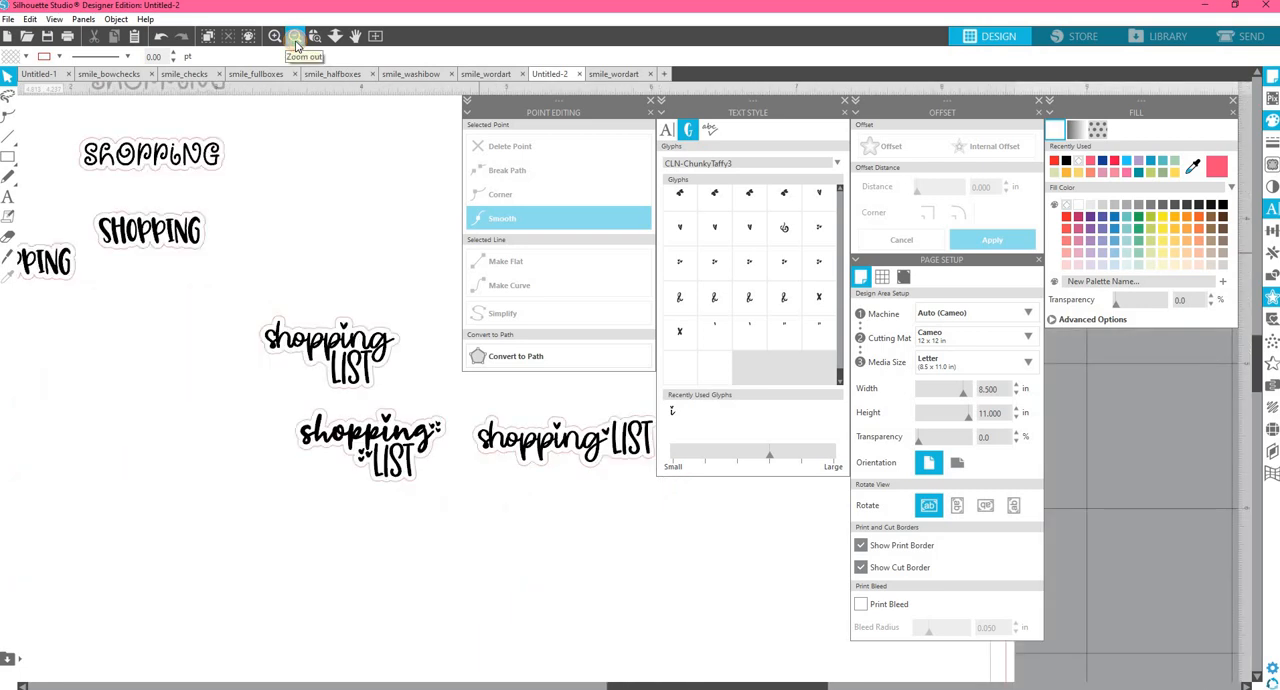
left_click(295, 36)
left_click_drag(730, 686, 780, 684)
left_click(650, 101)
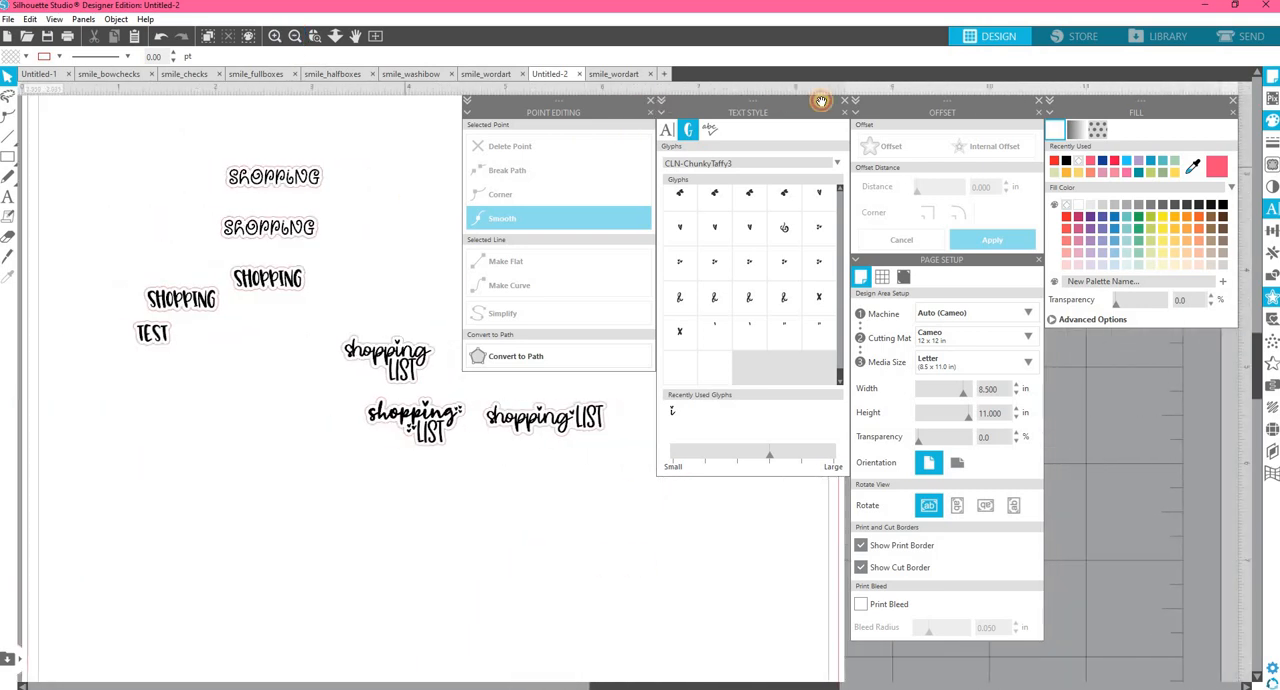
left_click(844, 101)
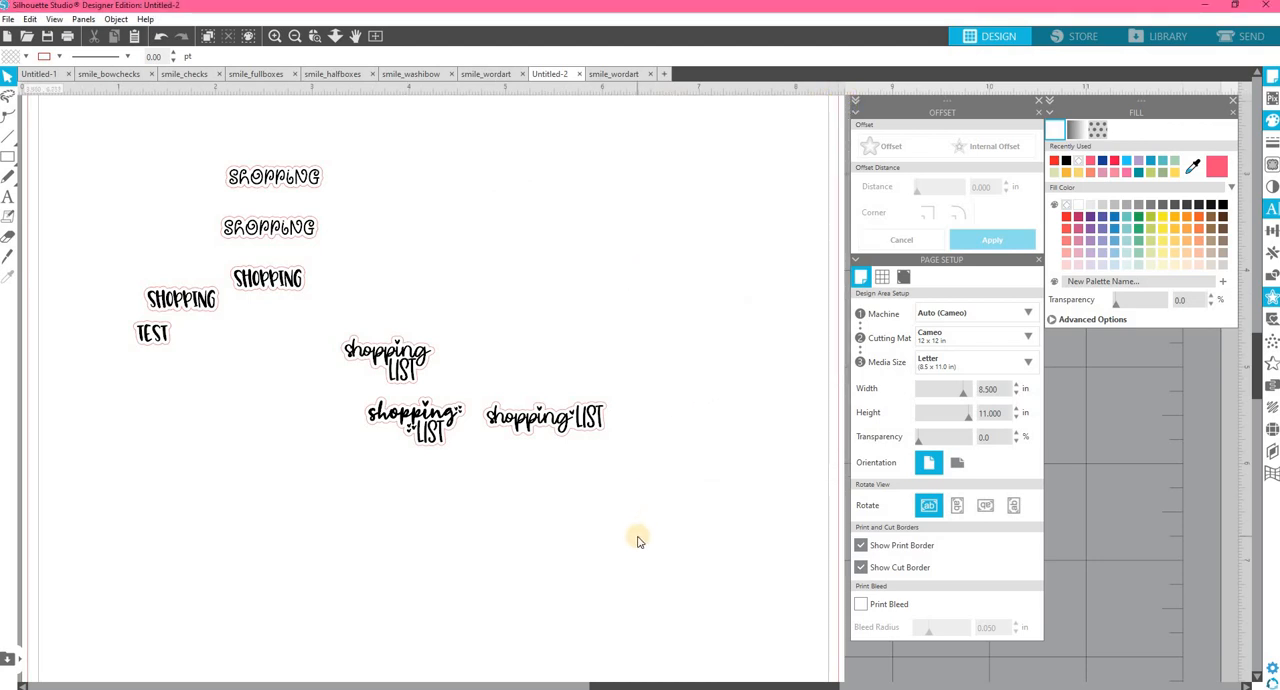
scroll(630, 538, "up", 3)
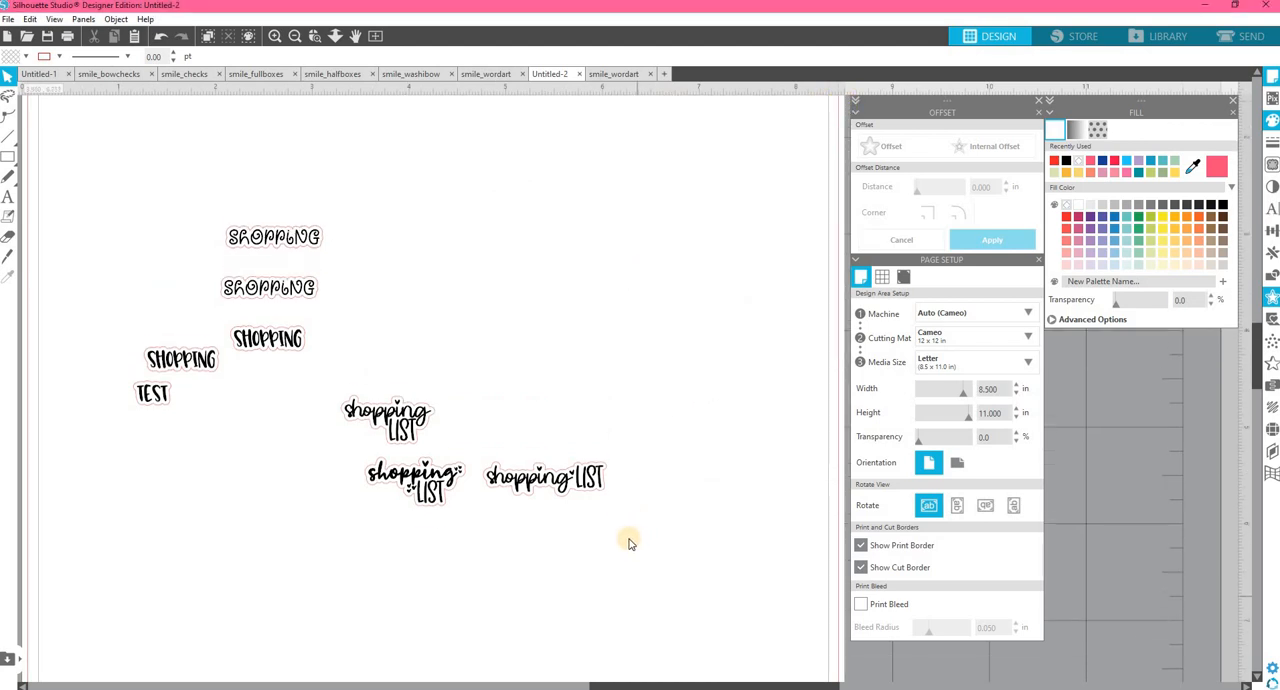
In the smile_washibow document, move the printed sticker sheet artwork aside to expose the cut lines on the page.
left_click(294, 36)
scroll(450, 437, "up", 2)
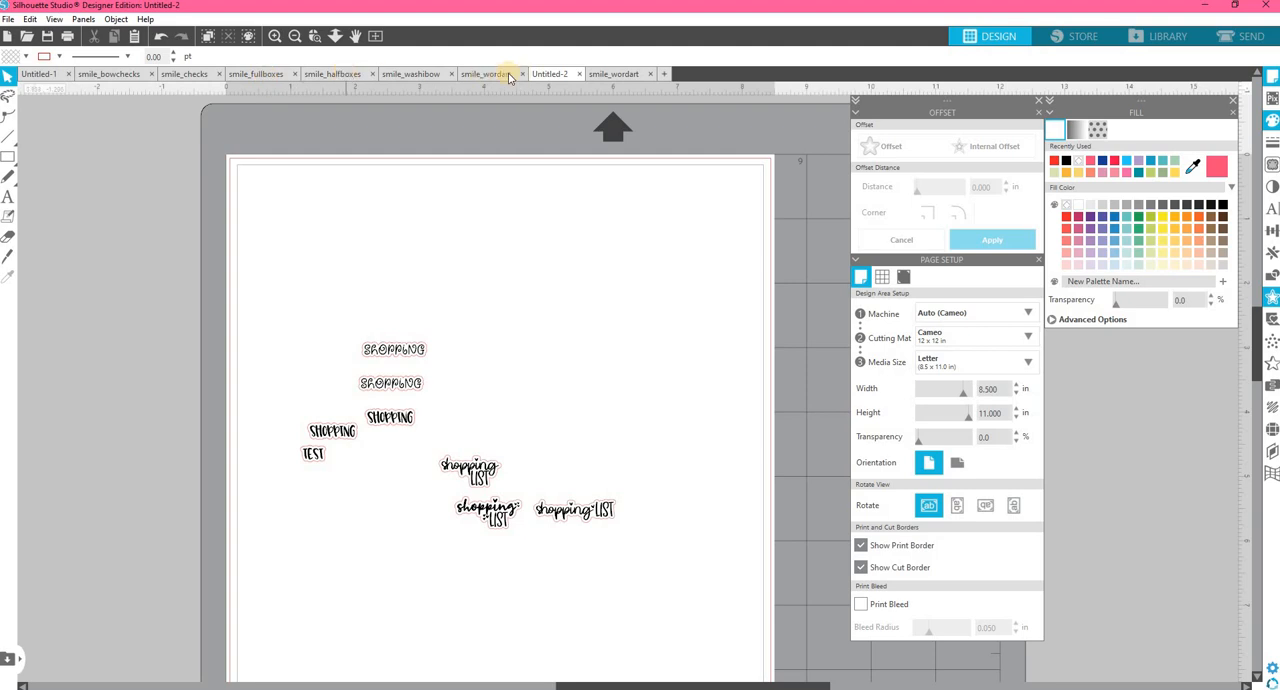
left_click(418, 74)
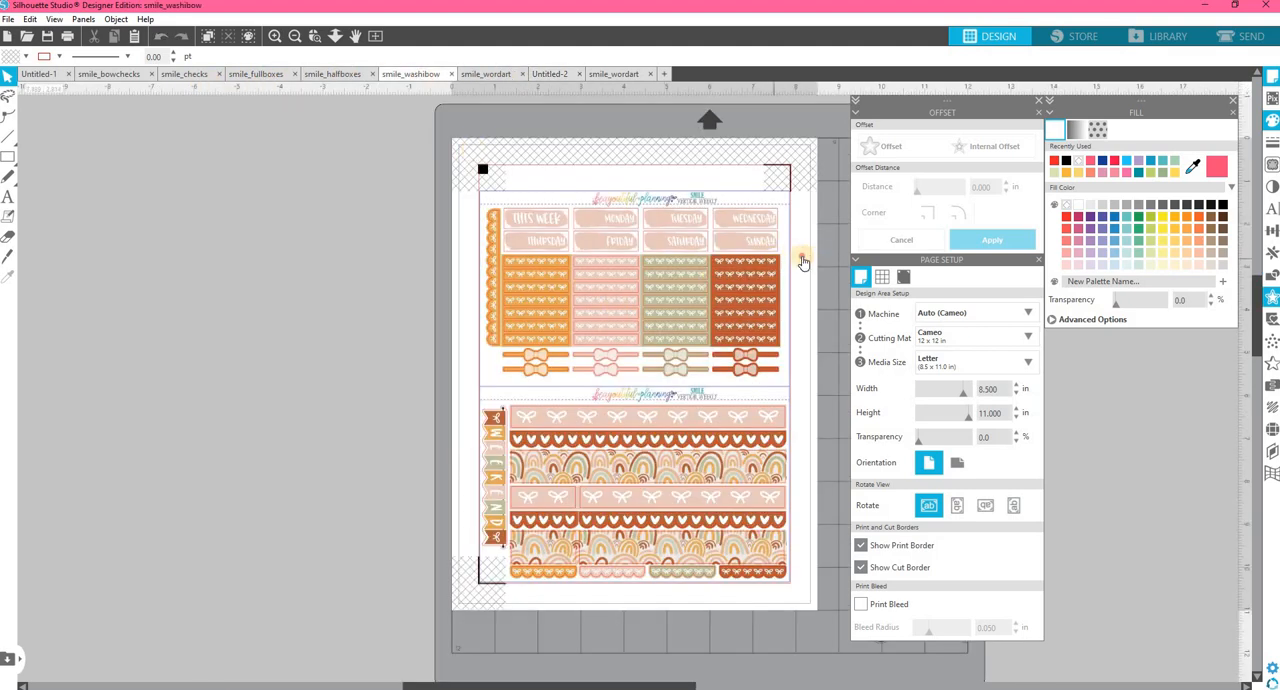
left_click_drag(802, 258, 630, 256)
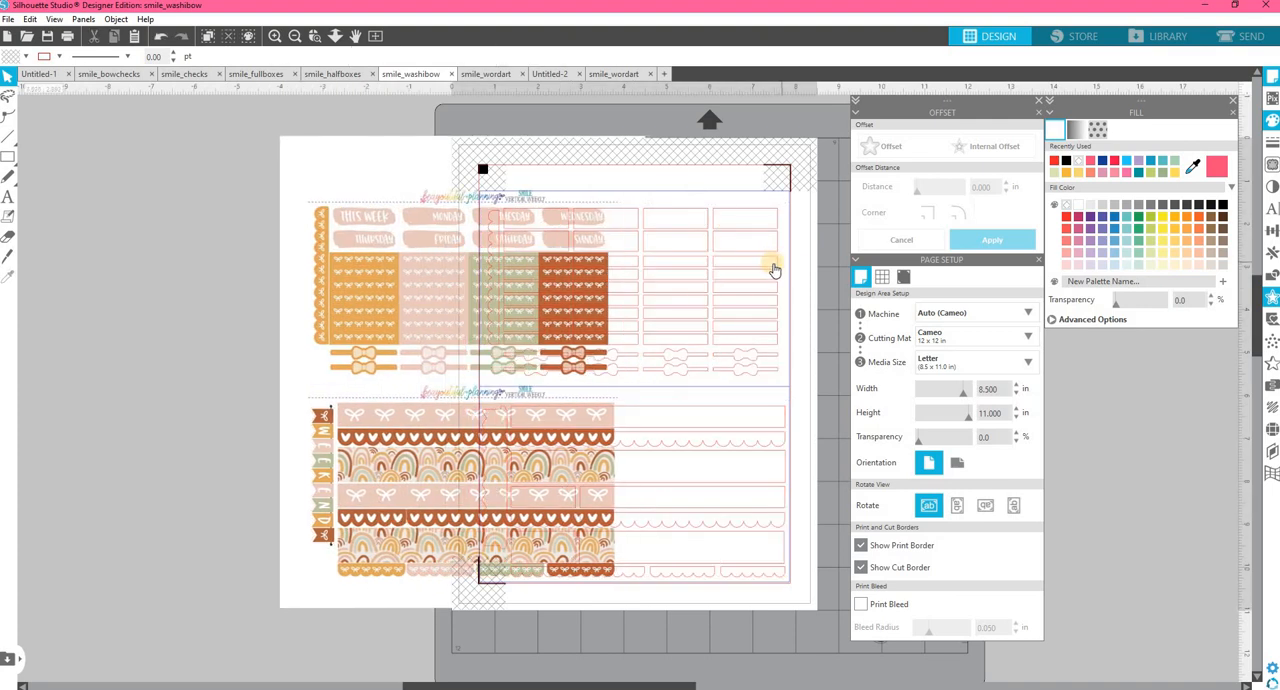
Ungroup the exposed grid of strip-shaped cut boxes in the upper half of the page and deselect it.
left_click(774, 265)
right_click(776, 265)
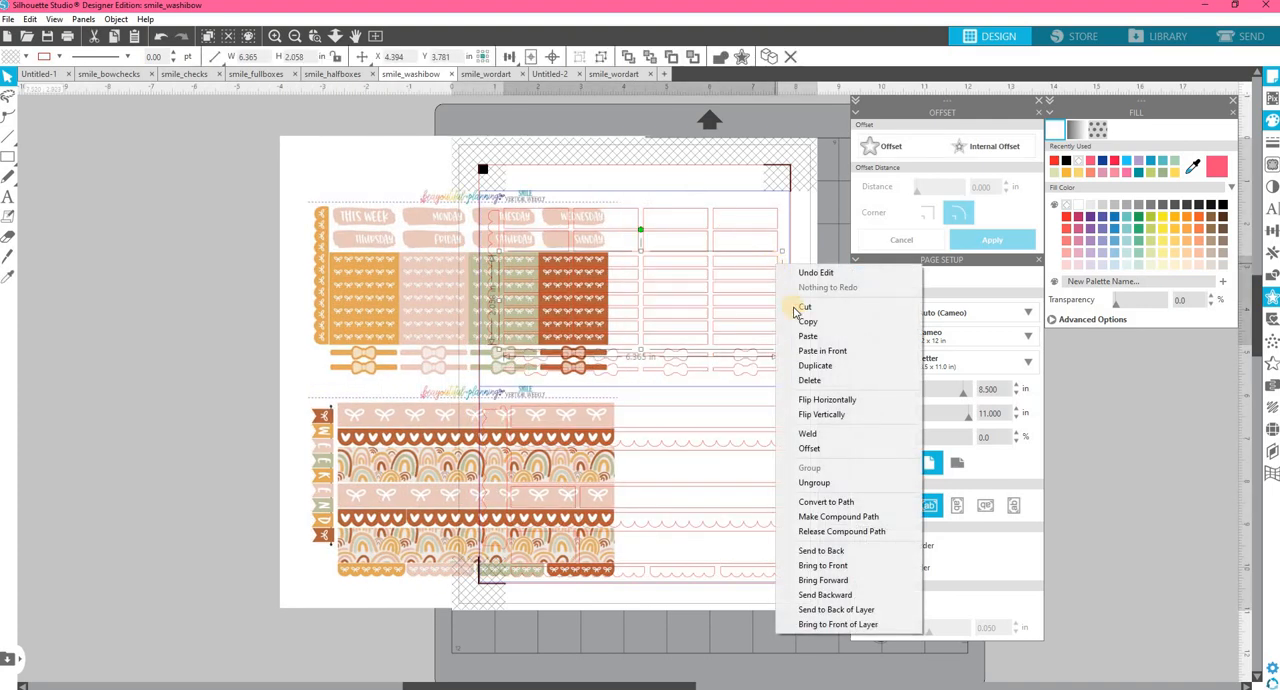
left_click(836, 481)
left_click(773, 264)
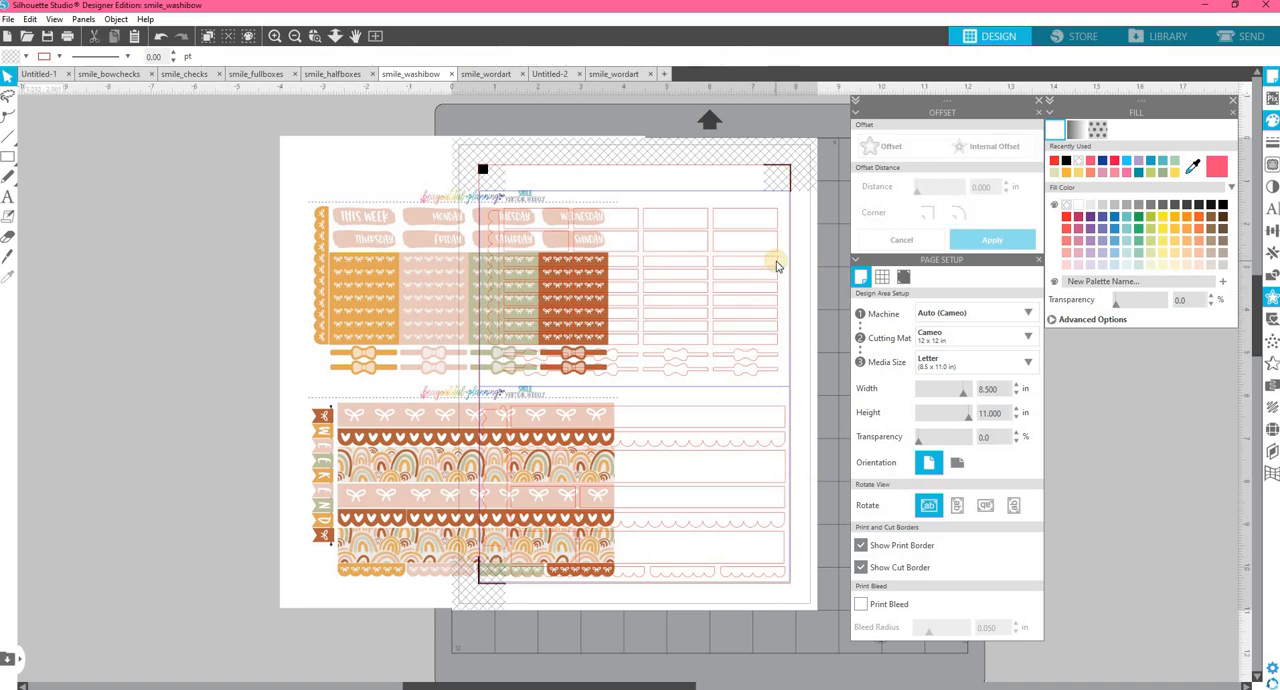
Copy the top-right strip cut box from the ungrouped grid and paste it into the empty gray area beside the page.
right_click(776, 265)
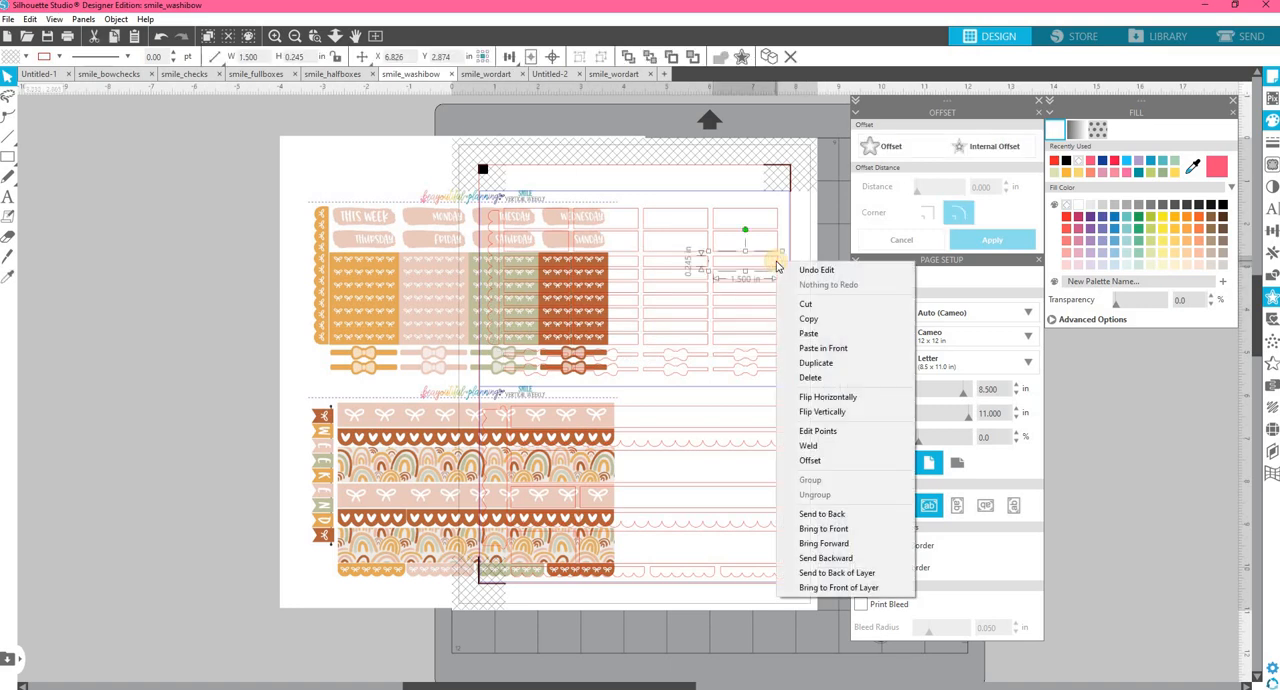
left_click(812, 320)
right_click(177, 271)
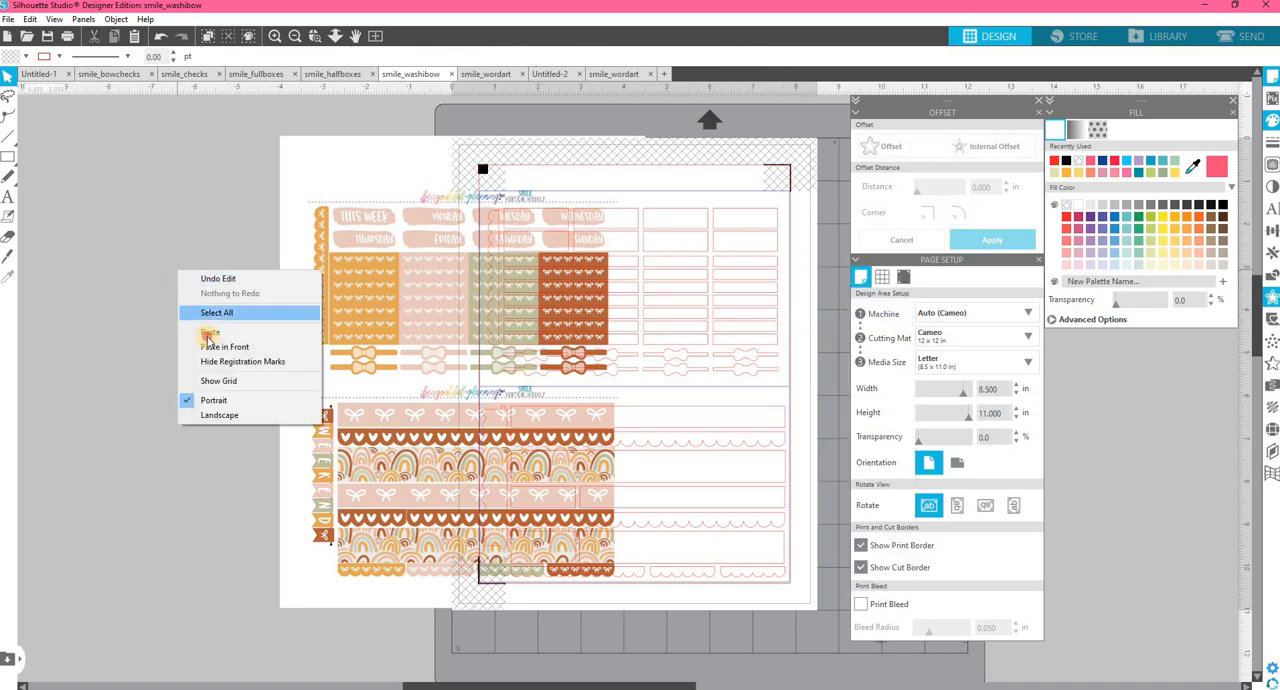
left_click(208, 332)
left_click_drag(805, 297, 198, 337)
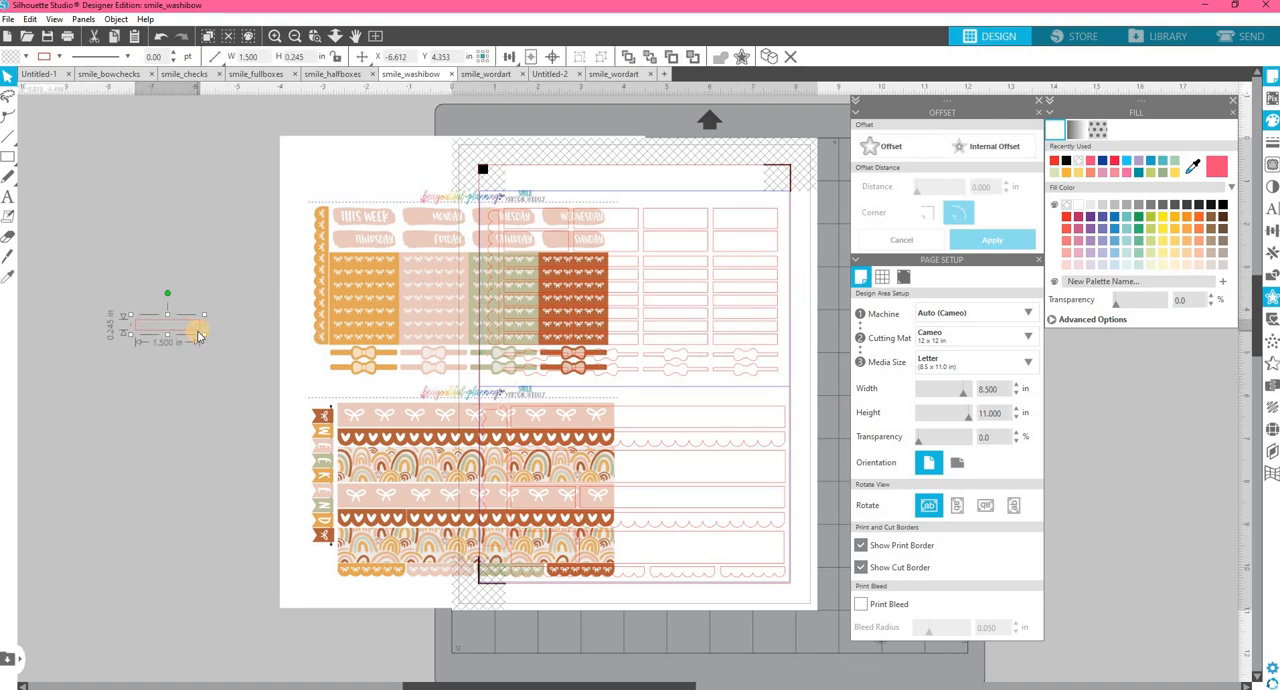
Fill the pasted box with the sheet's light pink using the Eyedropper, and cut it to the clipboard.
left_click(1196, 168)
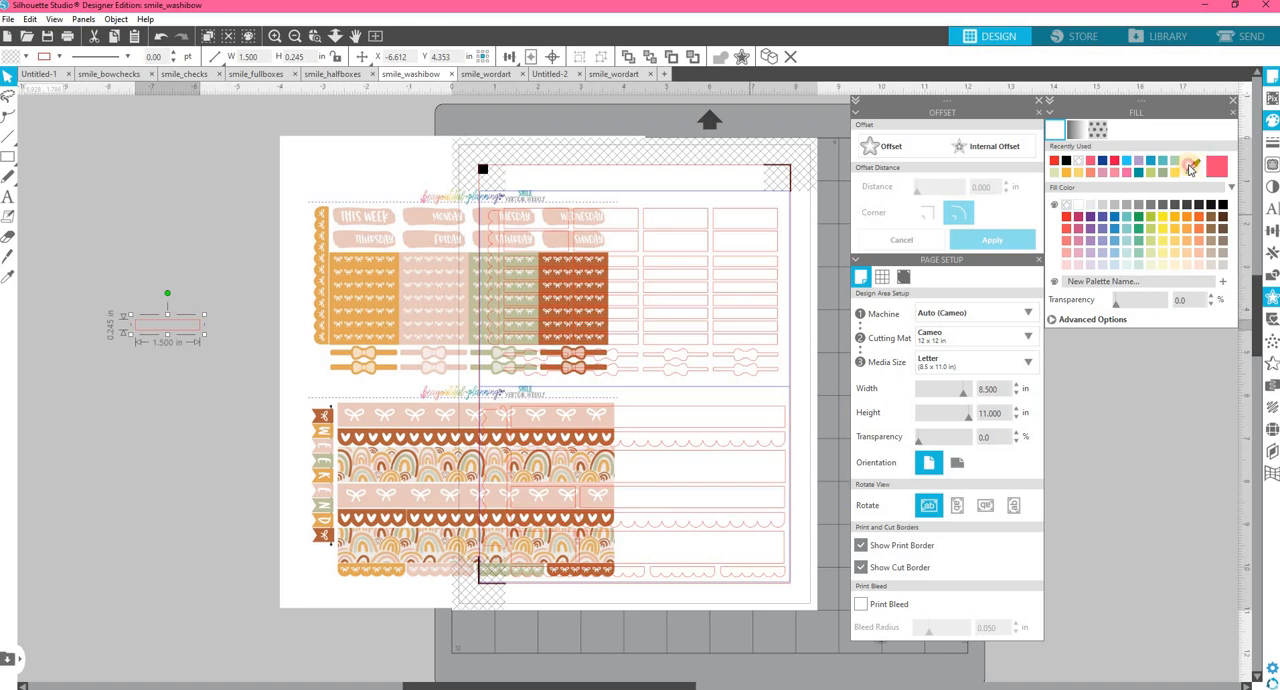
left_click(418, 262)
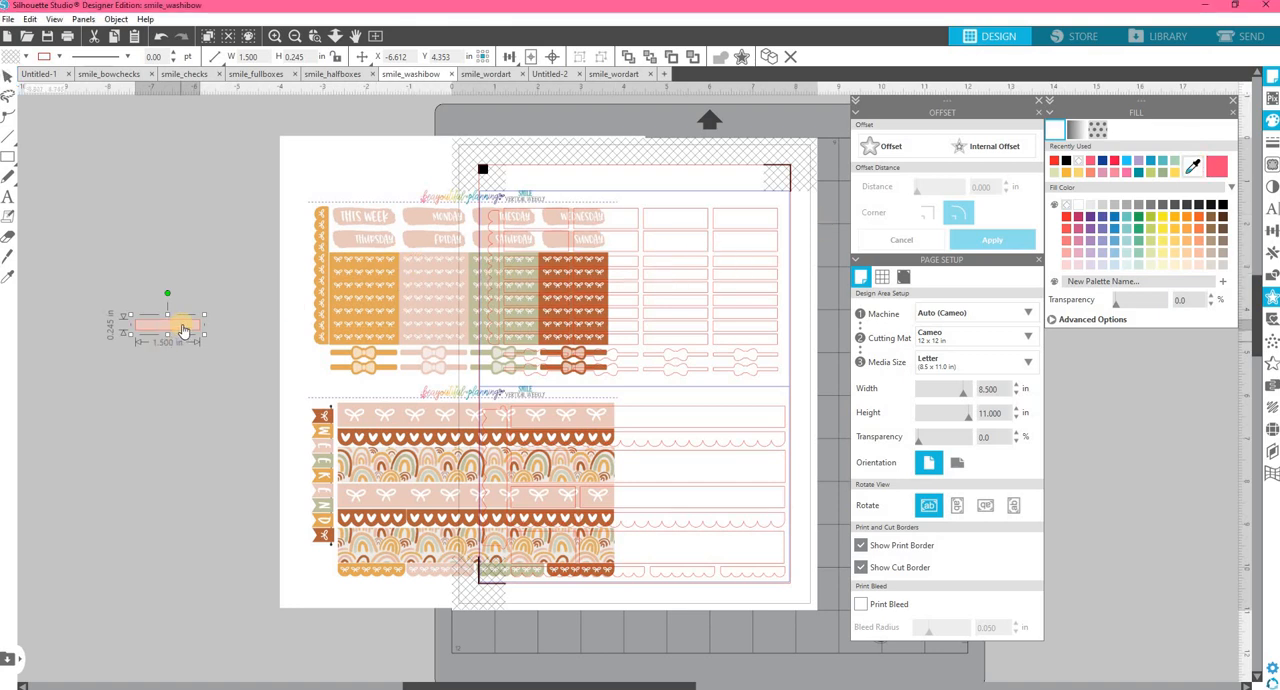
right_click(183, 330)
left_click(215, 363)
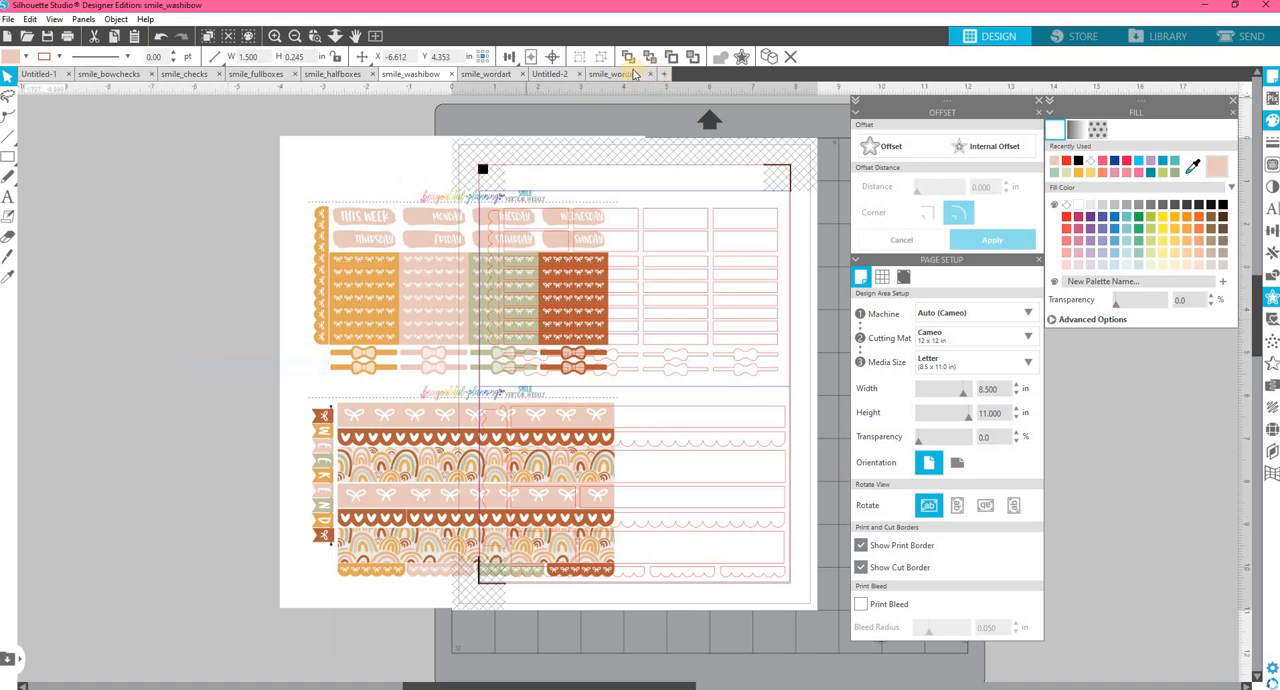
Return to the Untitled-2 document, move its tab to the end, and paste the pink box beside the SHOPPING designs.
left_click(610, 74)
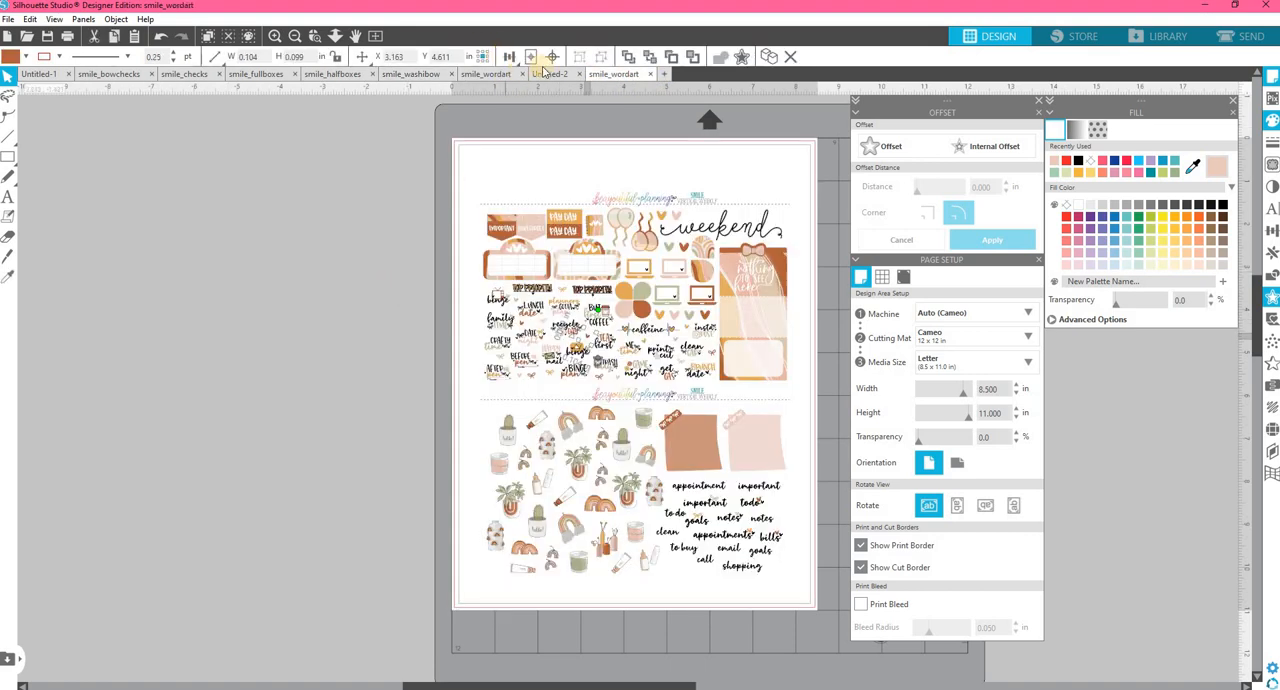
left_click(516, 58)
left_click(559, 78)
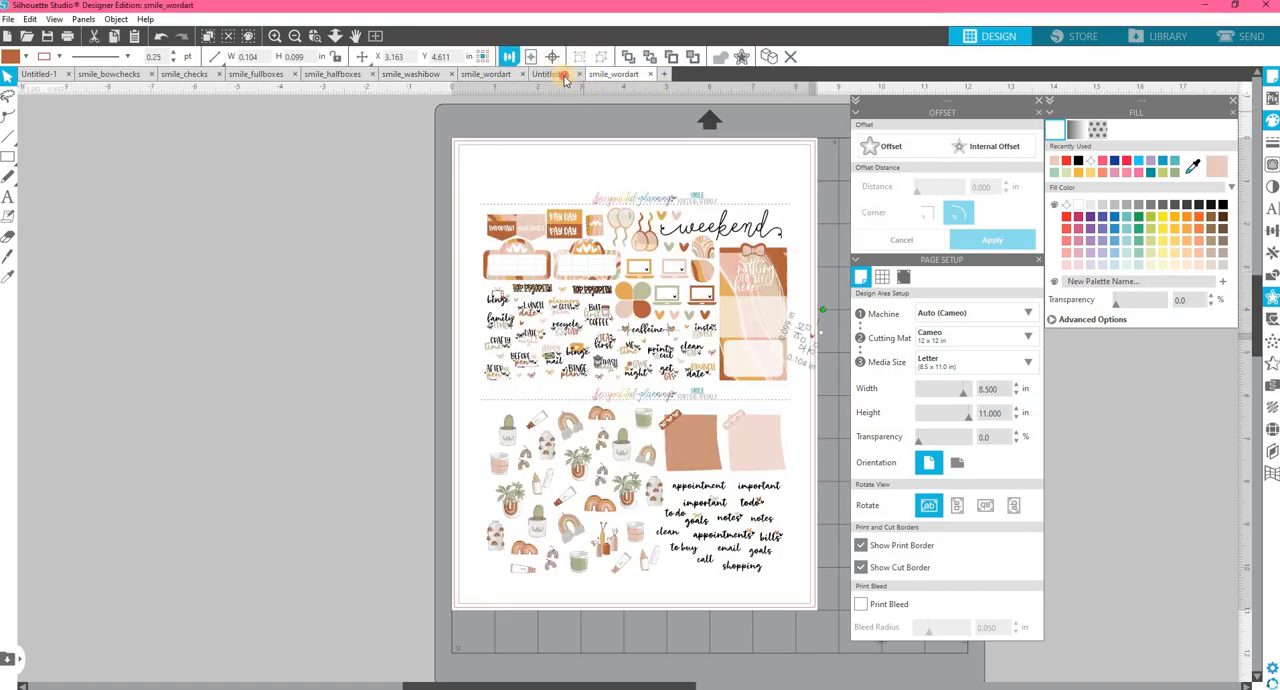
left_click_drag(616, 80, 558, 77)
left_click(615, 76)
right_click(480, 215)
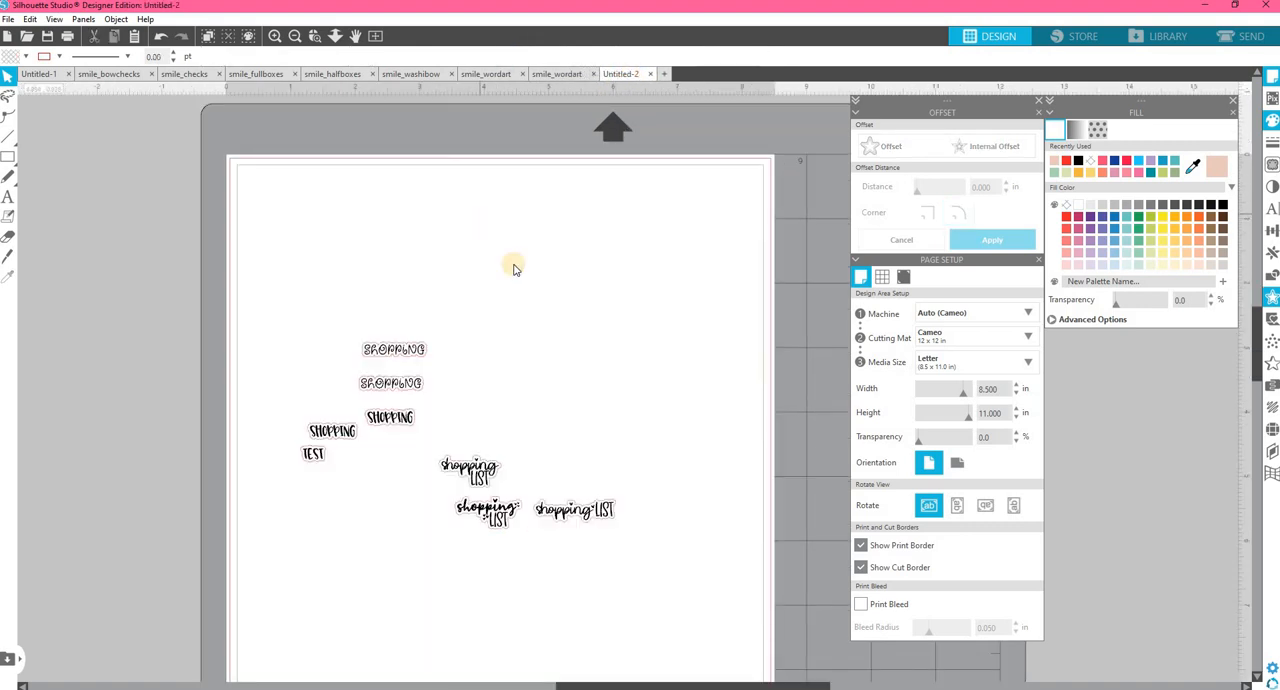
left_click(518, 279)
left_click_drag(701, 408, 396, 393)
Place a copy of the SHOPPING text on the pink box, replacing the Margaret River version with the CLN-ChunkyTaffy2 one.
left_click(395, 388)
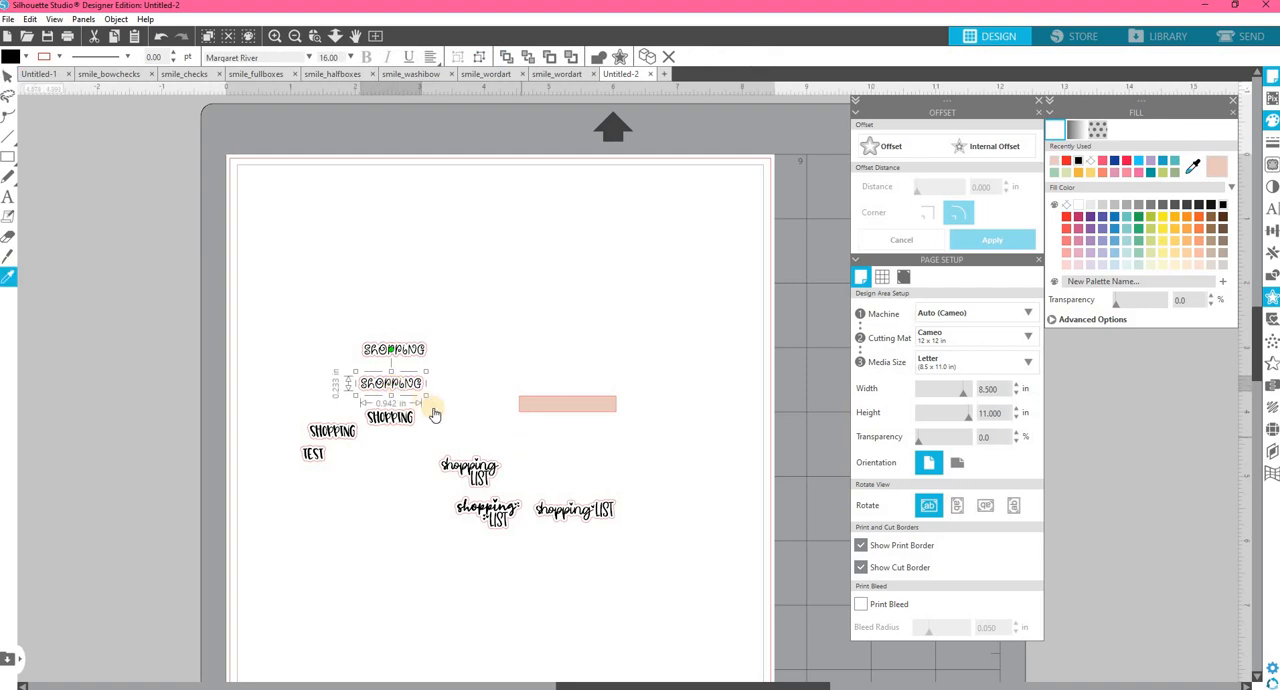
left_click_drag(425, 393, 583, 406)
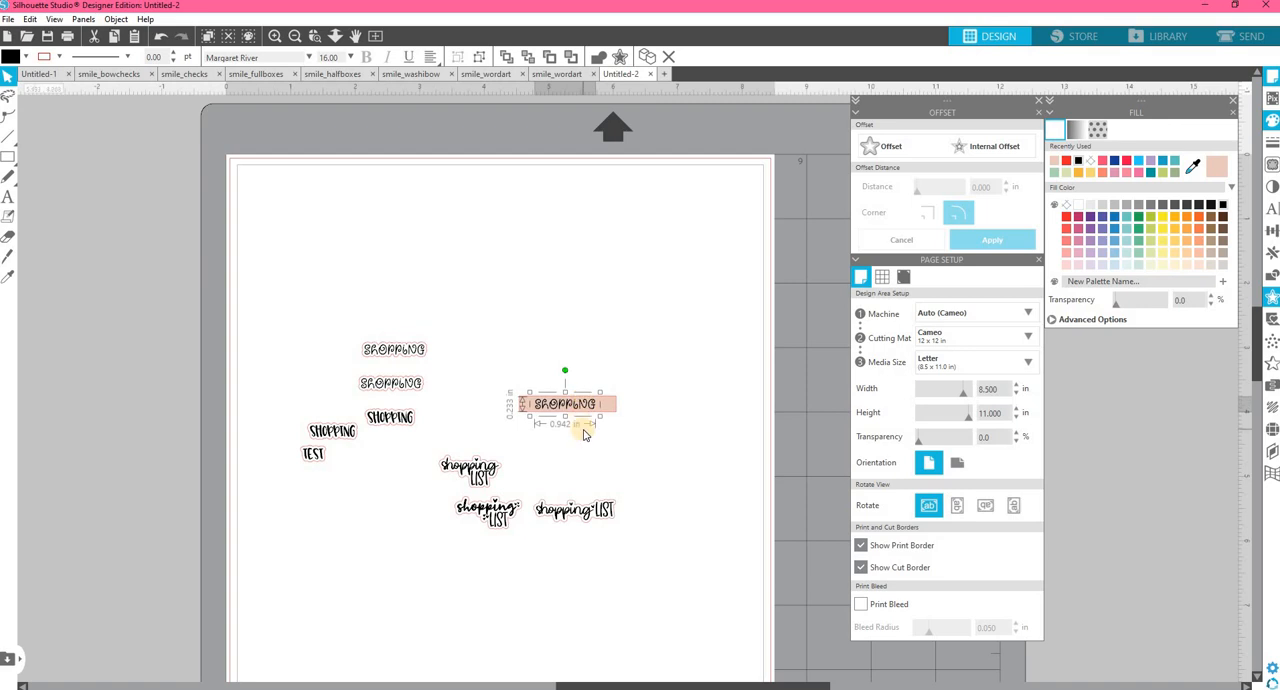
key("i")
left_click(403, 417)
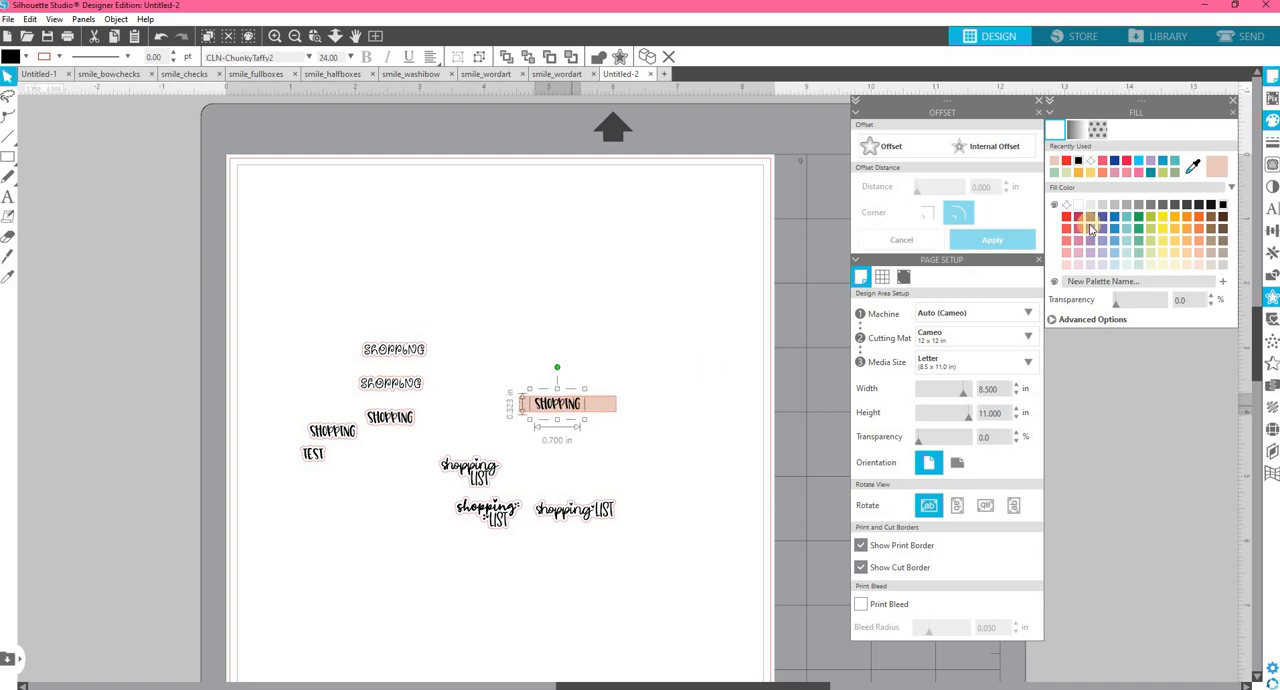
Set the font size of the SHOPPING text on the pink box to 22 pt and its fill to white.
left_click(1272, 208)
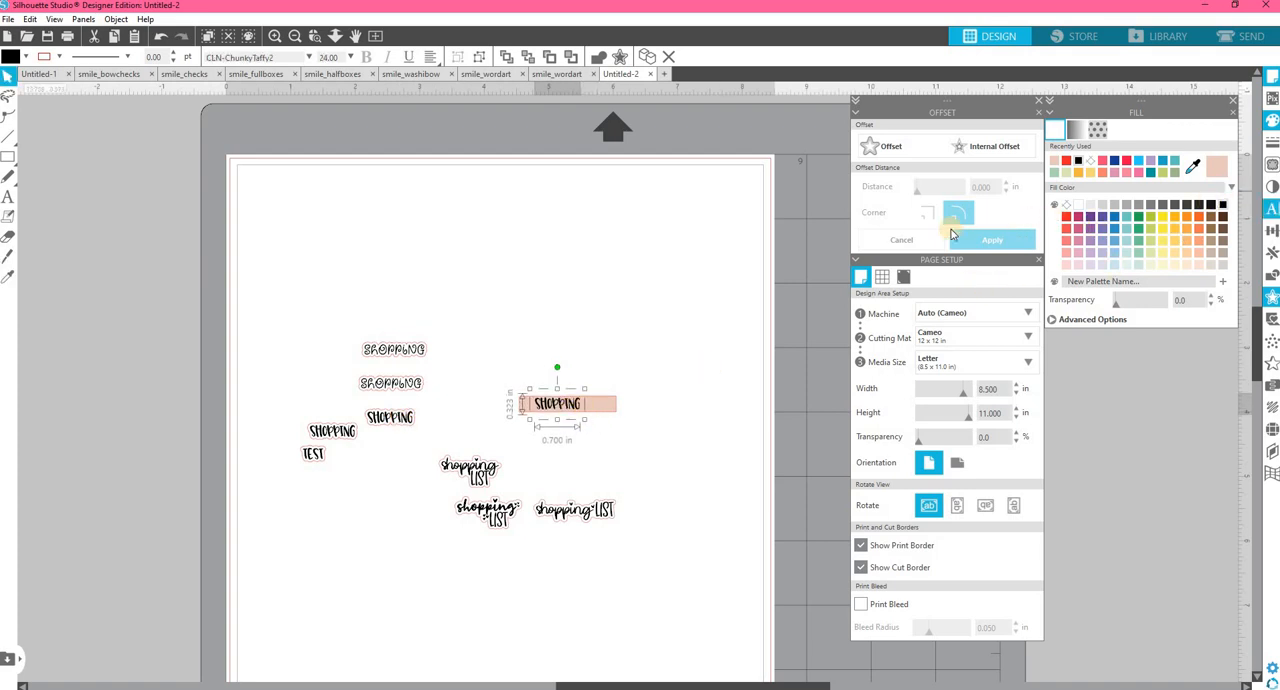
left_click(816, 163)
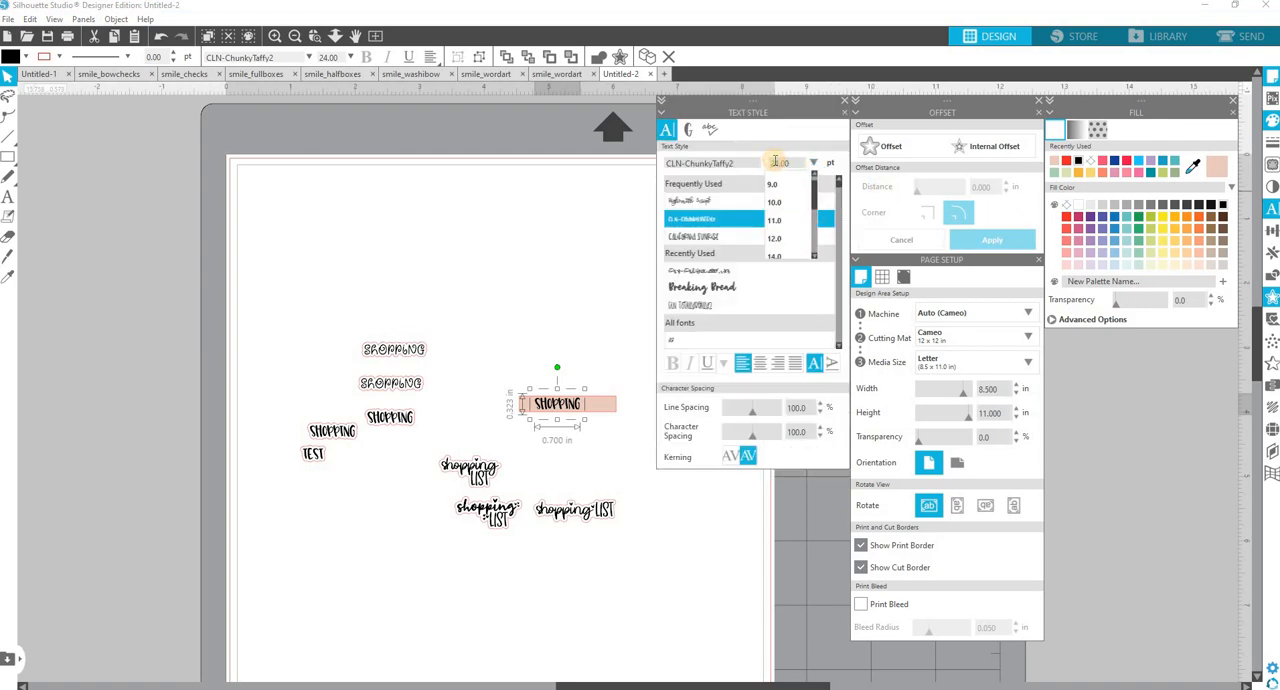
key("Return")
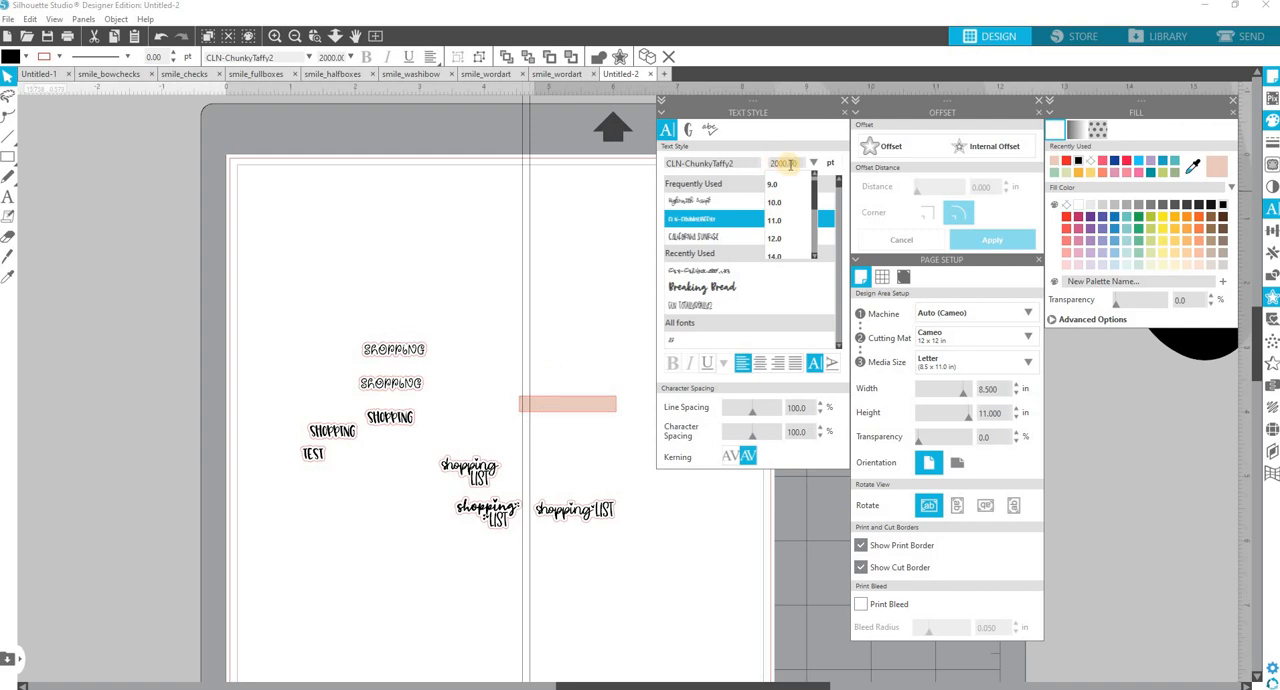
key("Return")
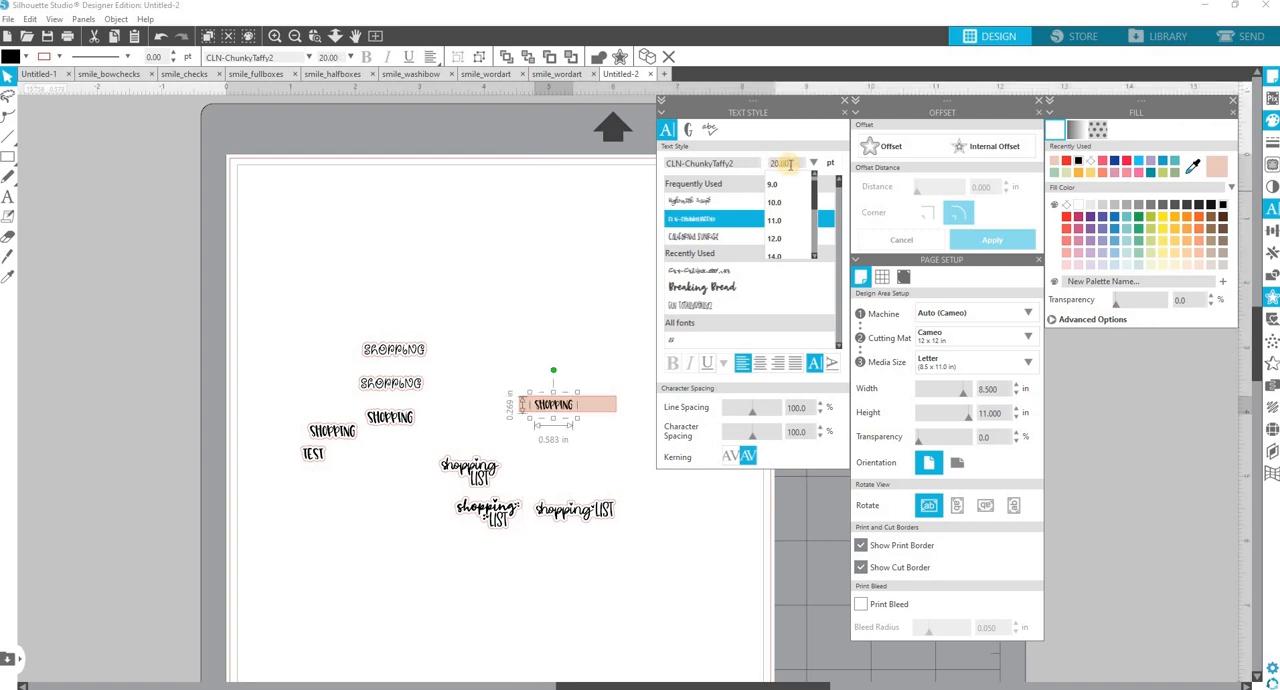
left_click(781, 161)
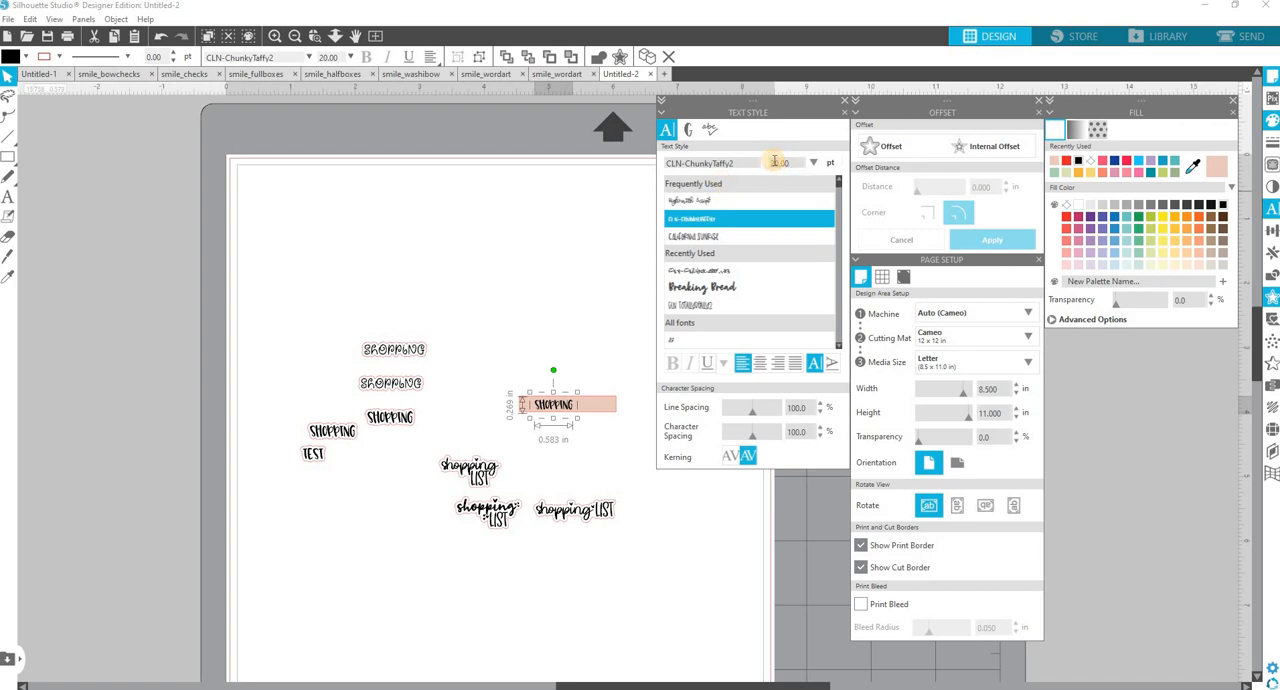
type("22")
key("Return")
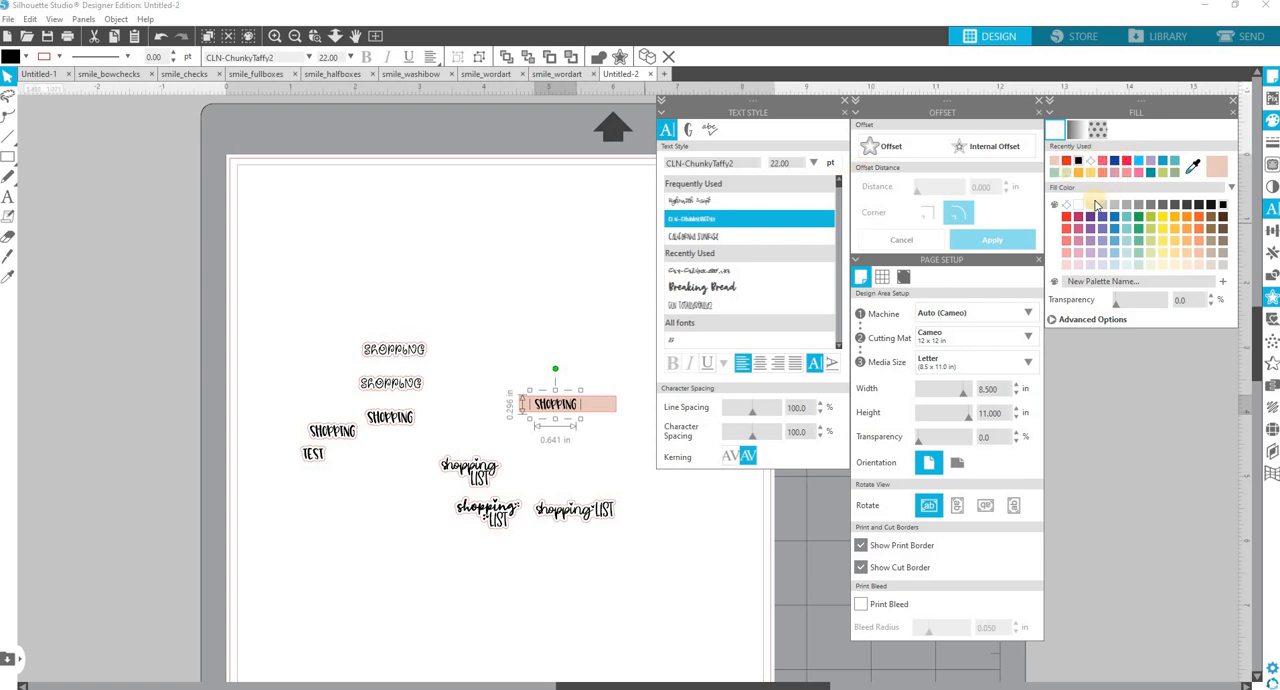
Select the white SHOPPING text together with the pink box and center them on each other horizontally and vertically.
left_click(559, 352)
left_click_drag(661, 440, 635, 430)
left_click_drag(494, 363, 638, 435)
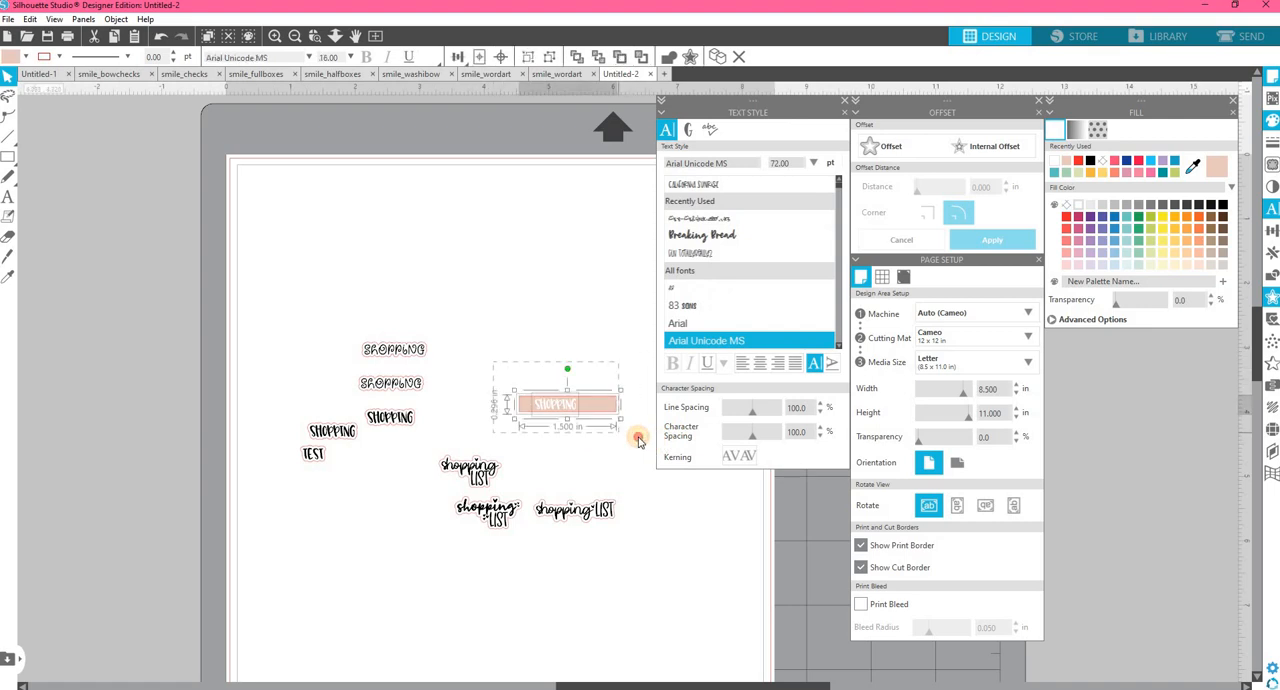
left_click(1271, 232)
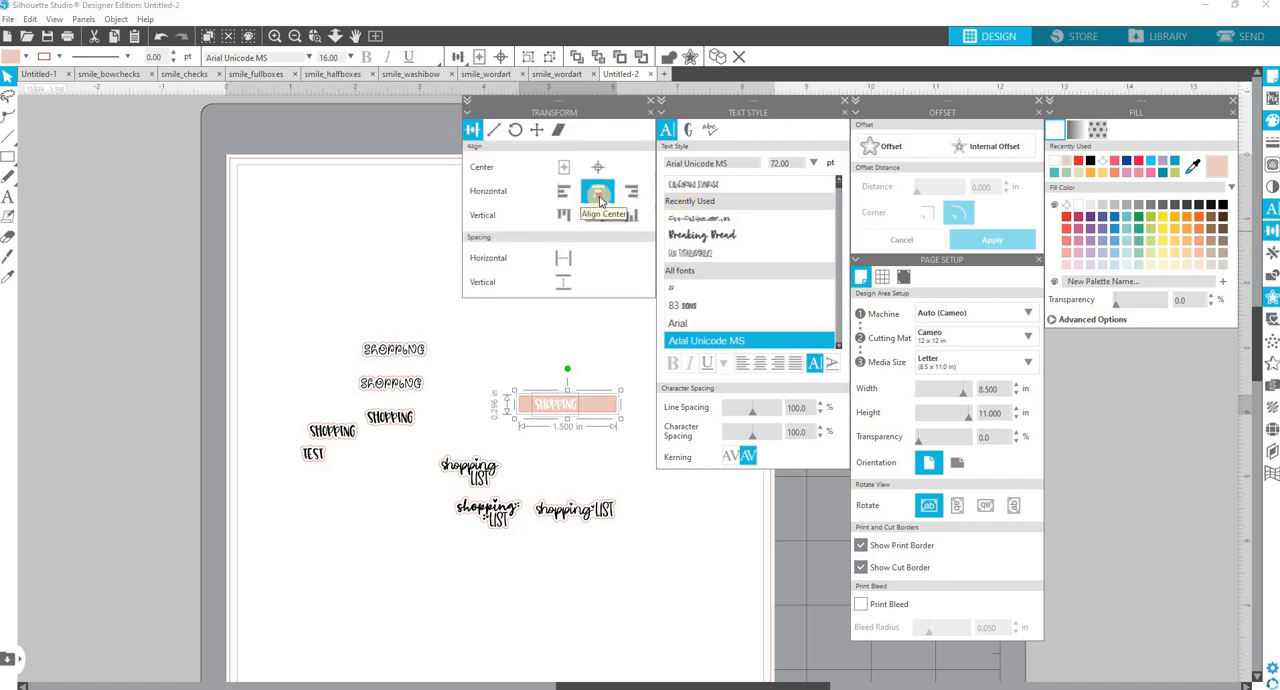
left_click(594, 195)
left_click(598, 218)
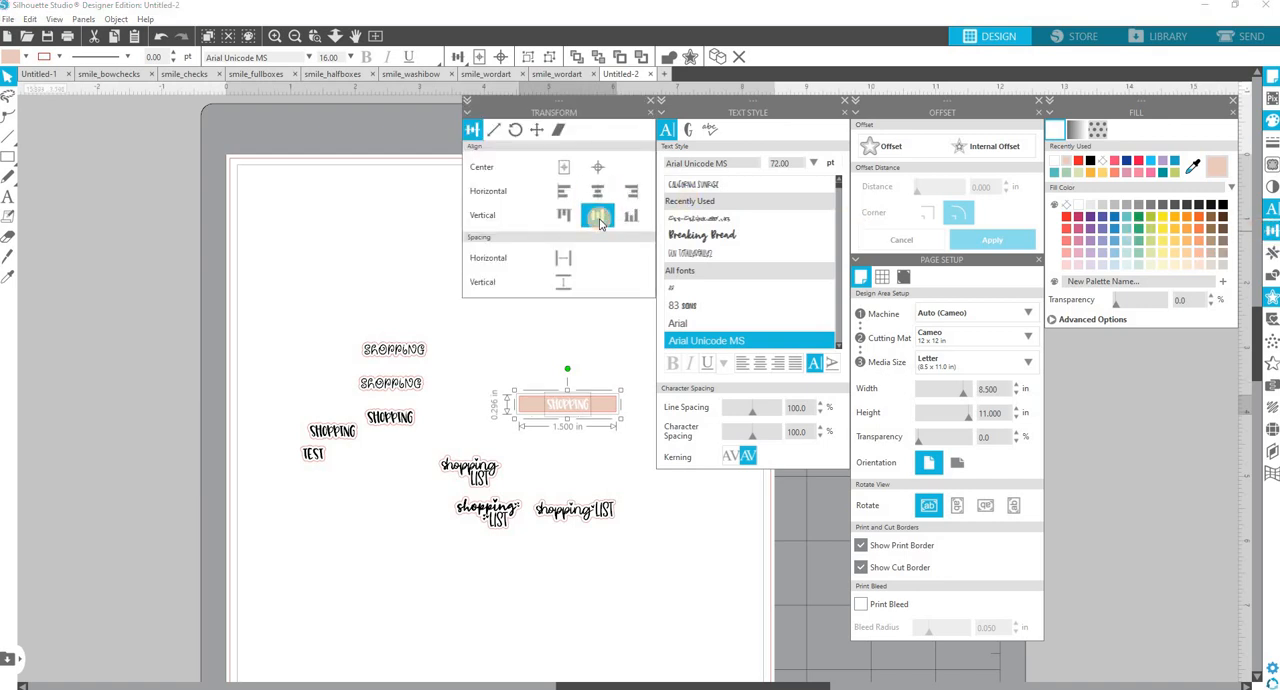
left_click(607, 441)
Nudge the white SHOPPING text down slightly within the pink box and deselect it.
left_click(585, 414)
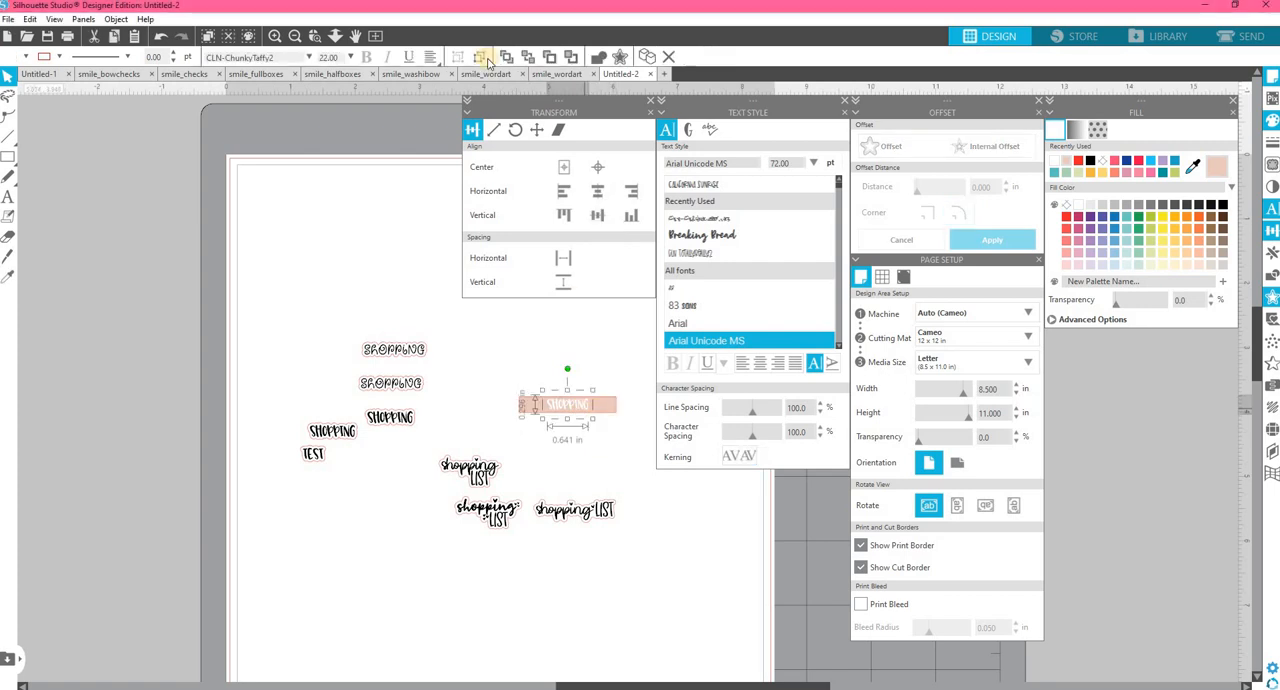
left_click(275, 40)
left_click(275, 40)
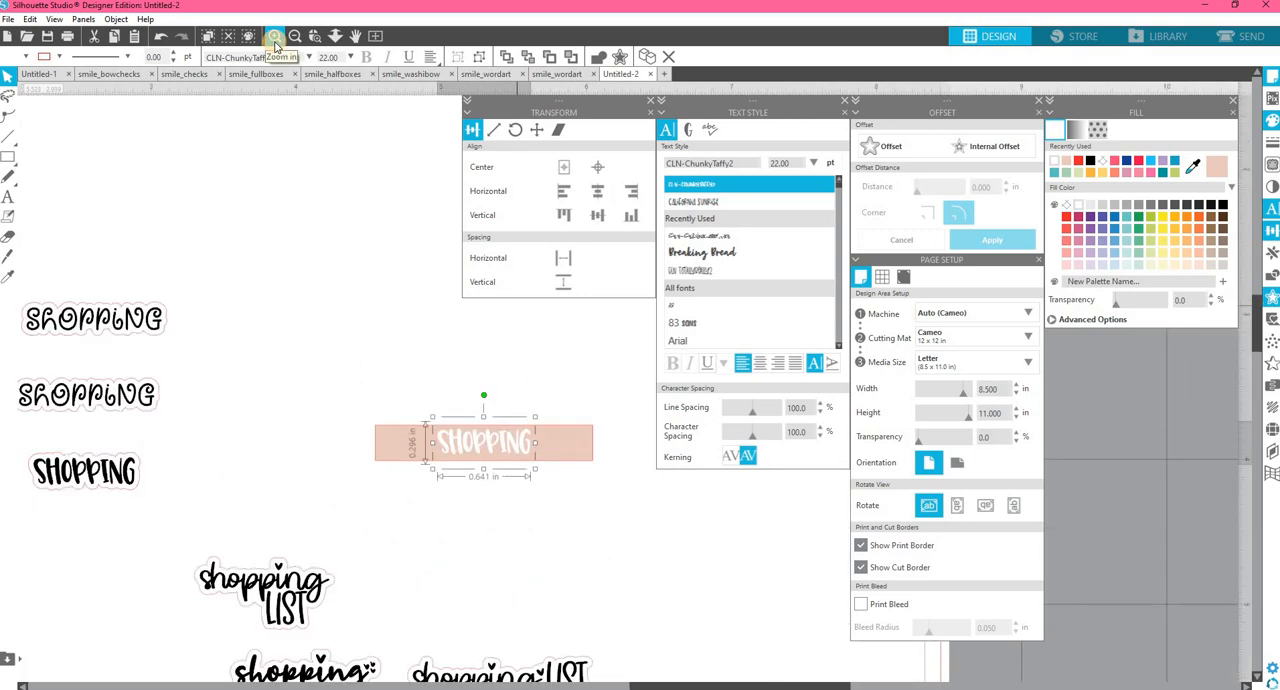
left_click(526, 450)
left_click(522, 450)
double_click(522, 450)
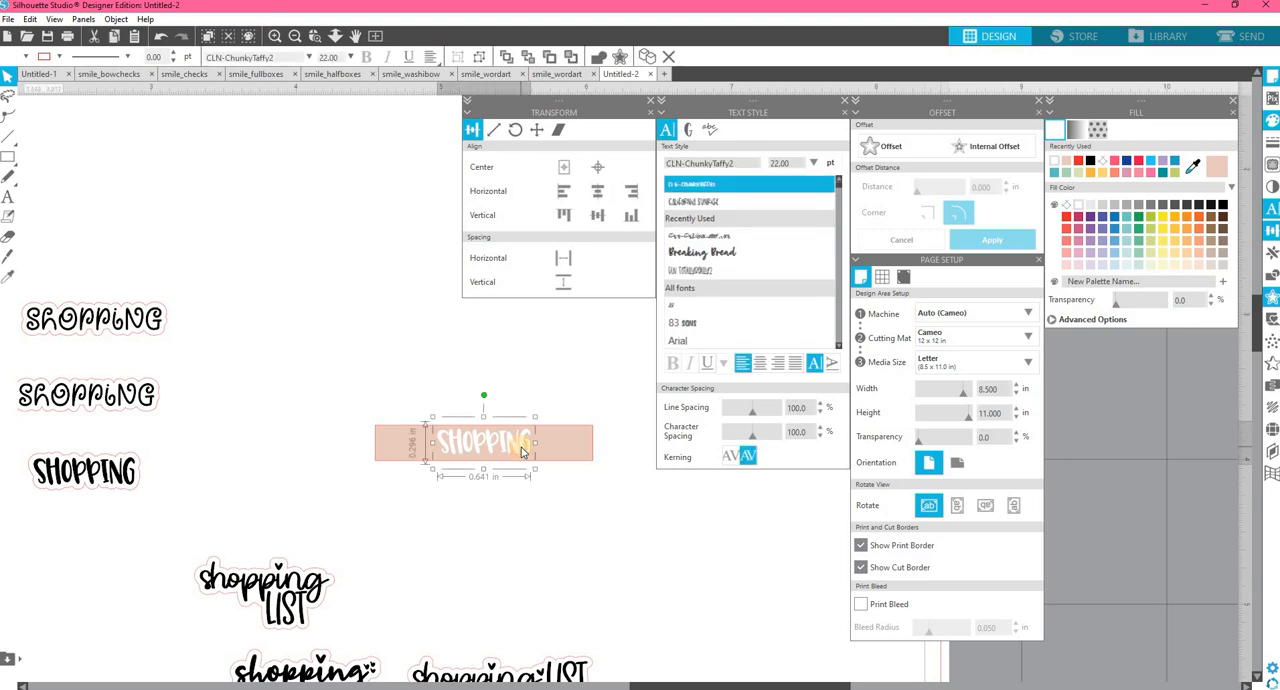
left_click(620, 550)
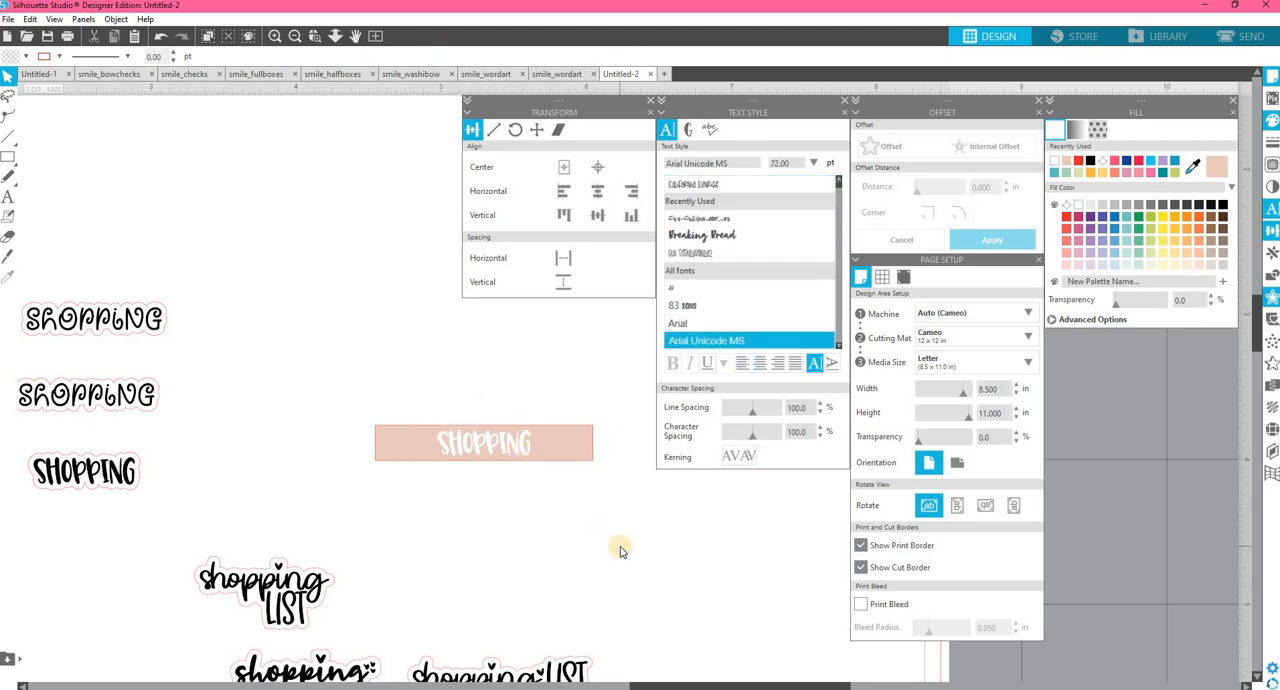
Bring the whole page of designs back into view and select the black CLN-ChunkyTaffy2 SHOPPING text for comparison.
scroll(405, 228, "right", 2)
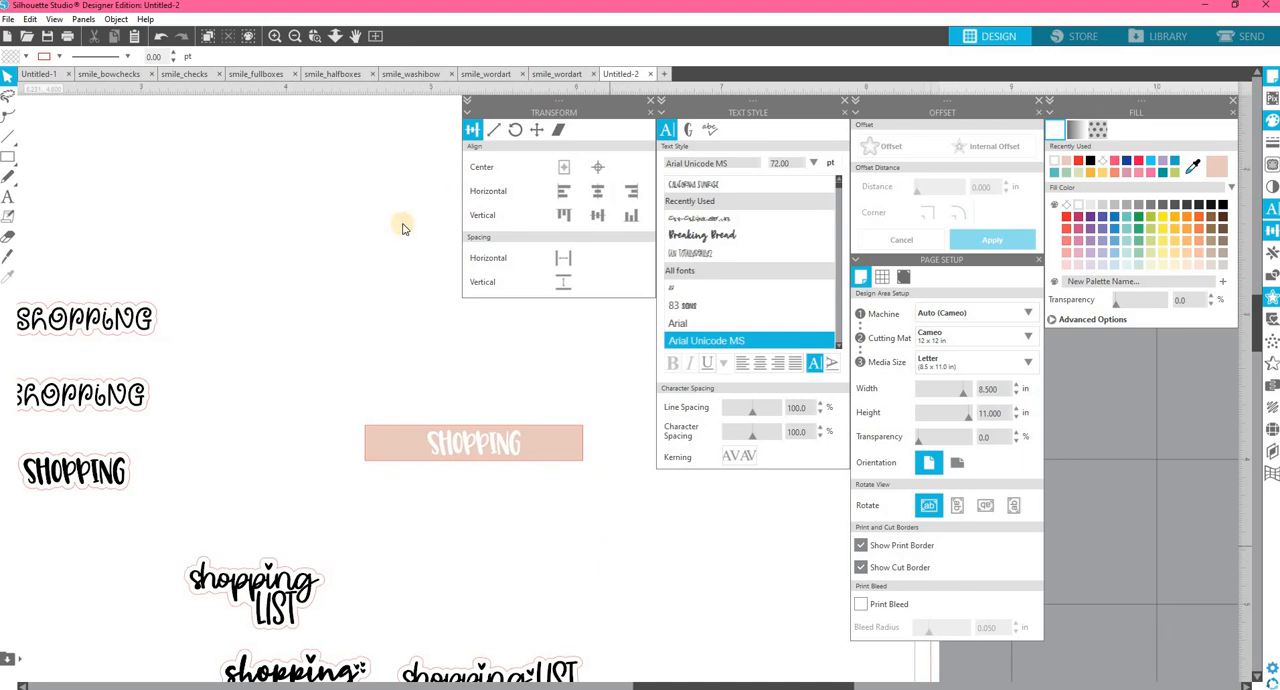
left_click(375, 37)
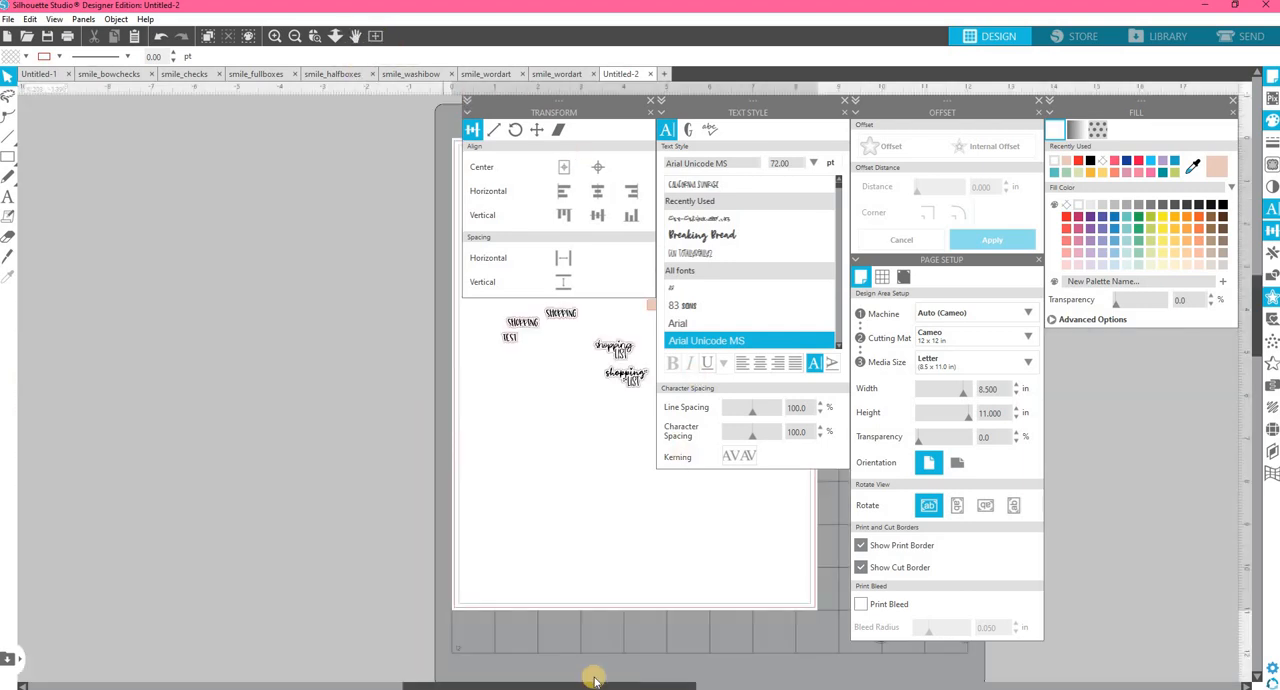
left_click_drag(683, 681, 770, 683)
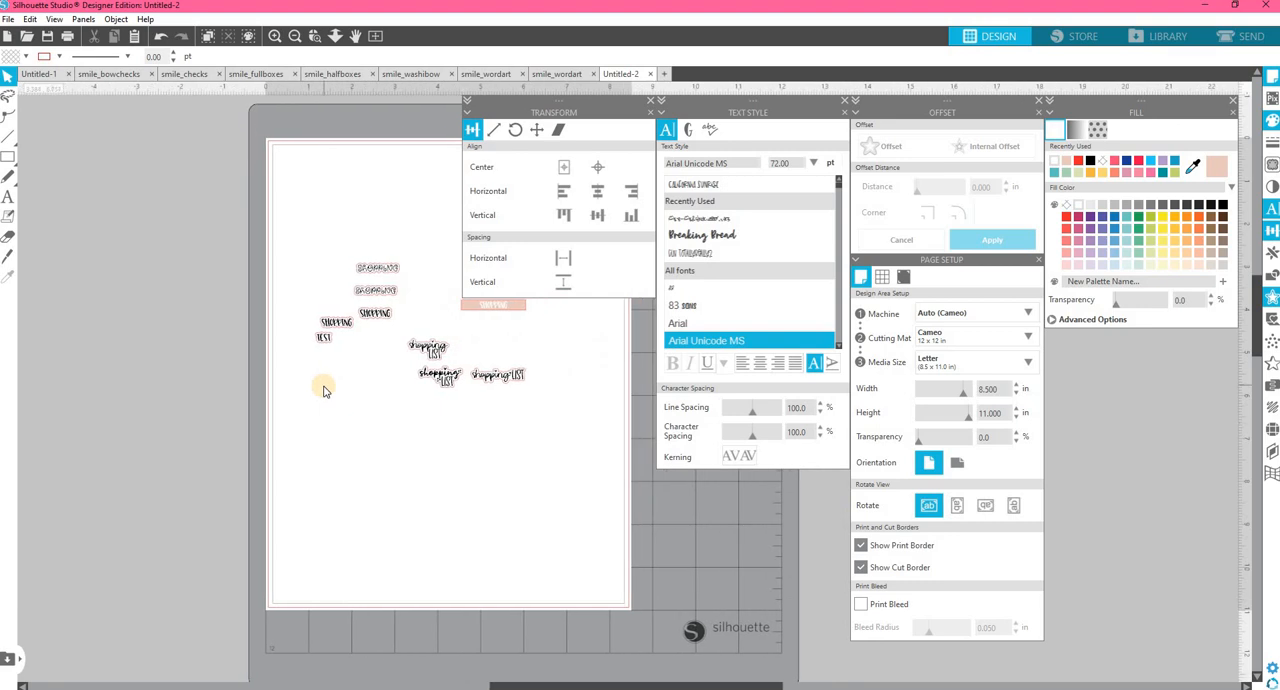
scroll(326, 389, "up", 3)
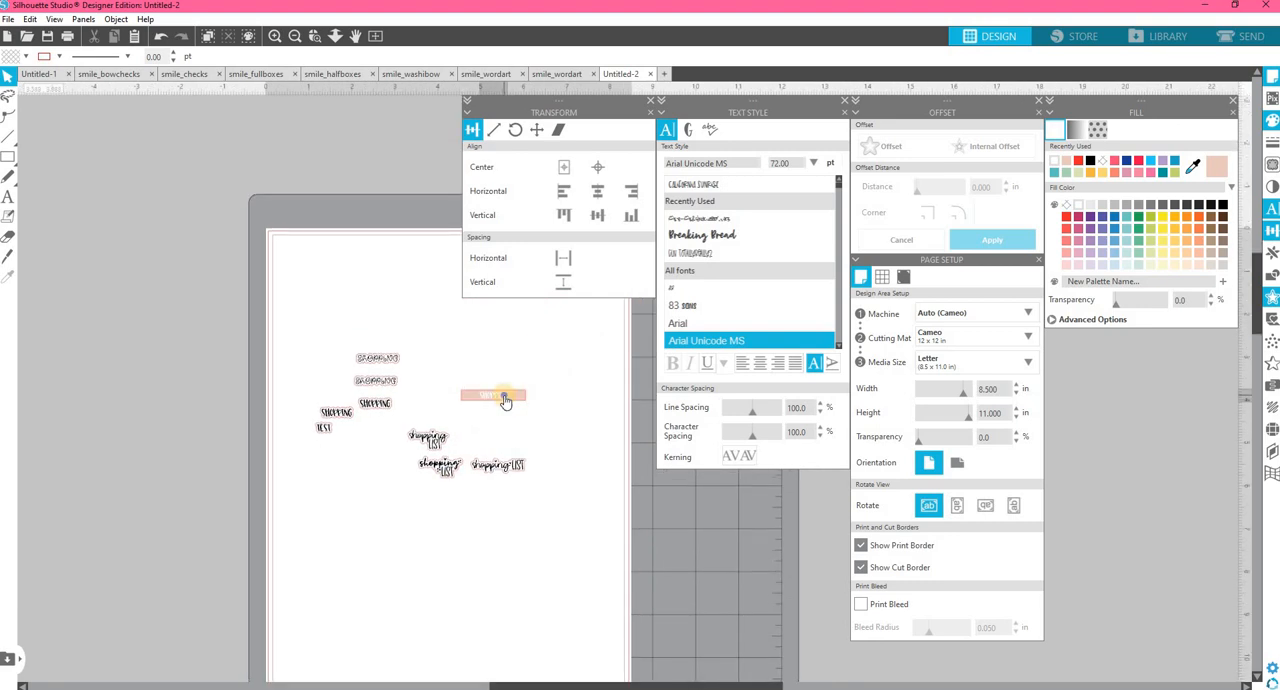
right_click(504, 398)
left_click(379, 407)
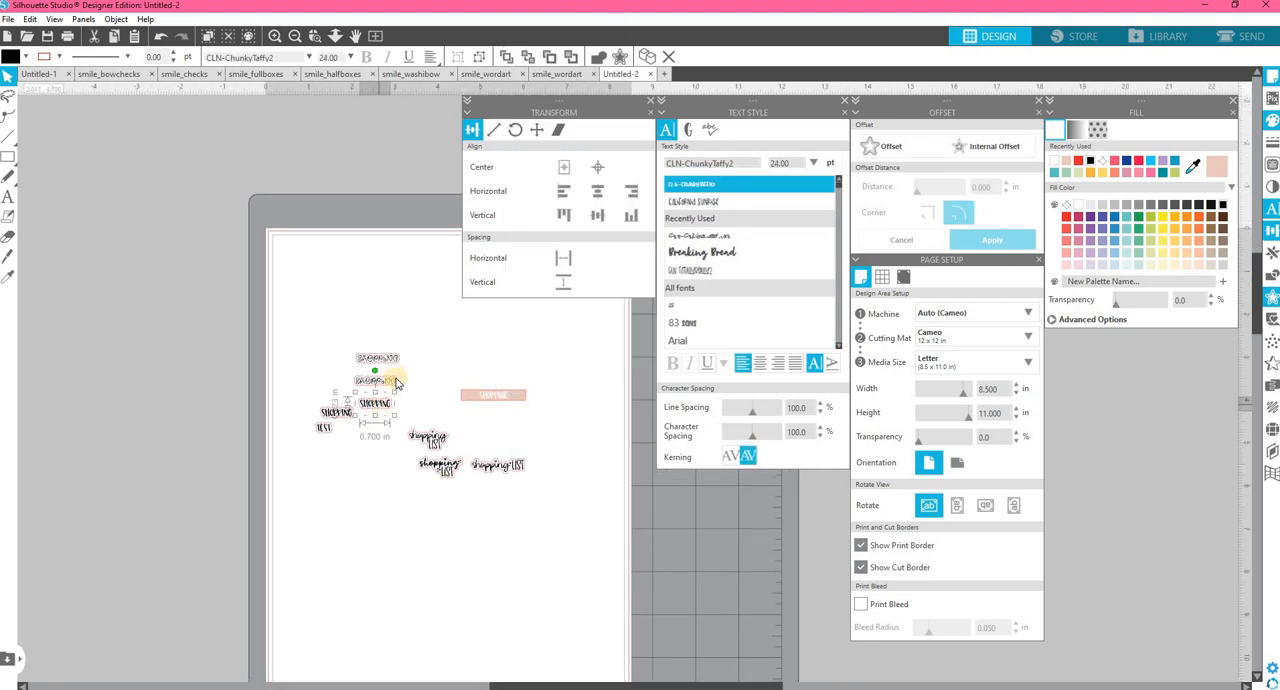
right_click(380, 404)
left_click(386, 406)
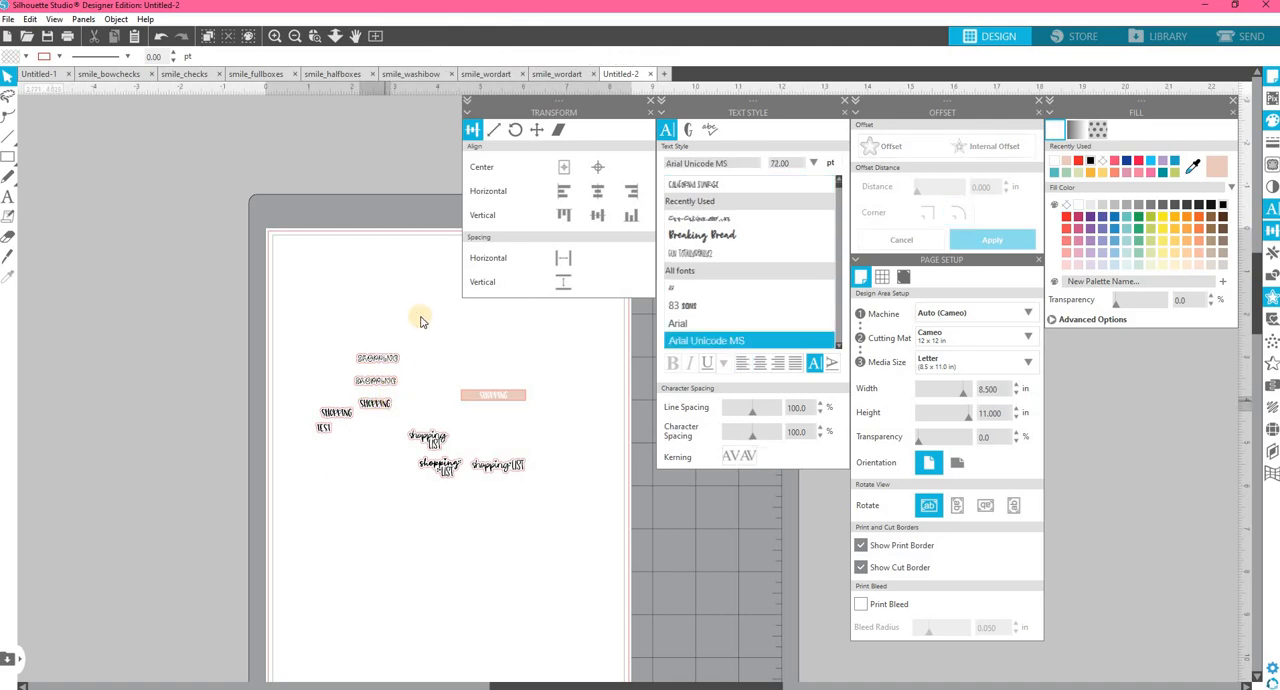
right_click(384, 406)
Look over the smile_fullboxes, smile_halfboxes and smile_washibow sticker sheets, closing the Transform options along the way, and return to Untitled-2.
left_click(425, 74)
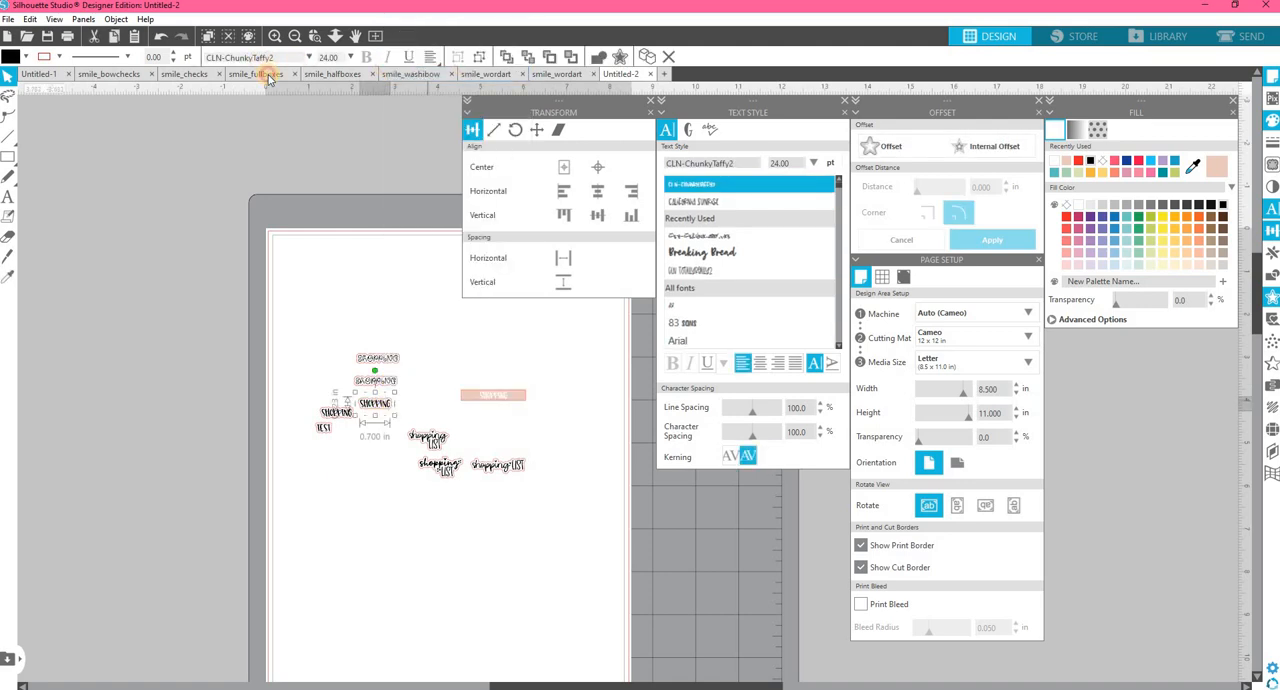
left_click(256, 74)
left_click_drag(630, 686, 806, 686)
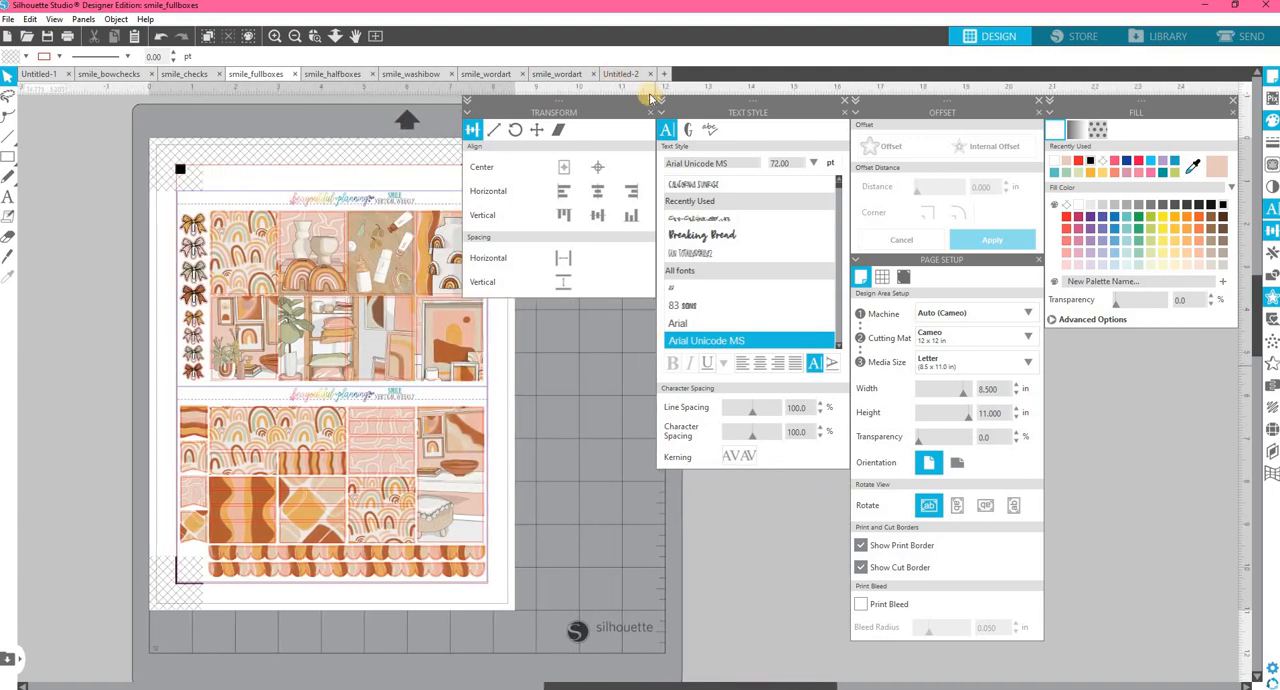
left_click(650, 100)
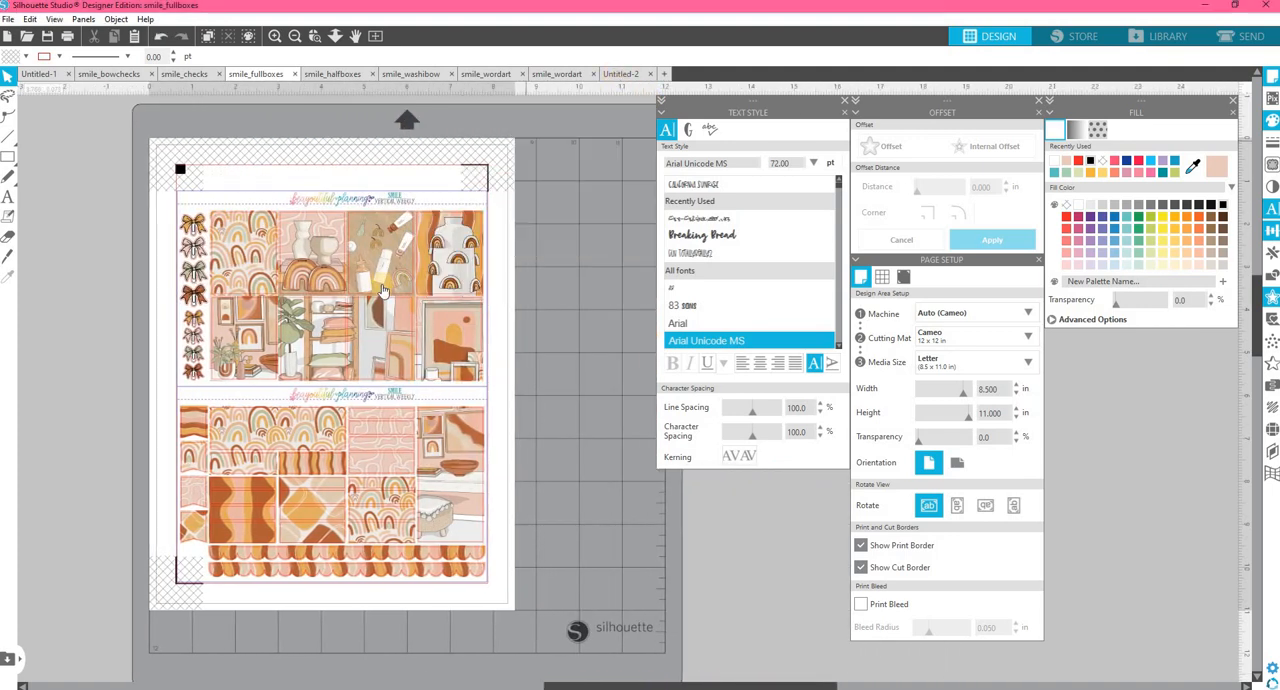
left_click(338, 80)
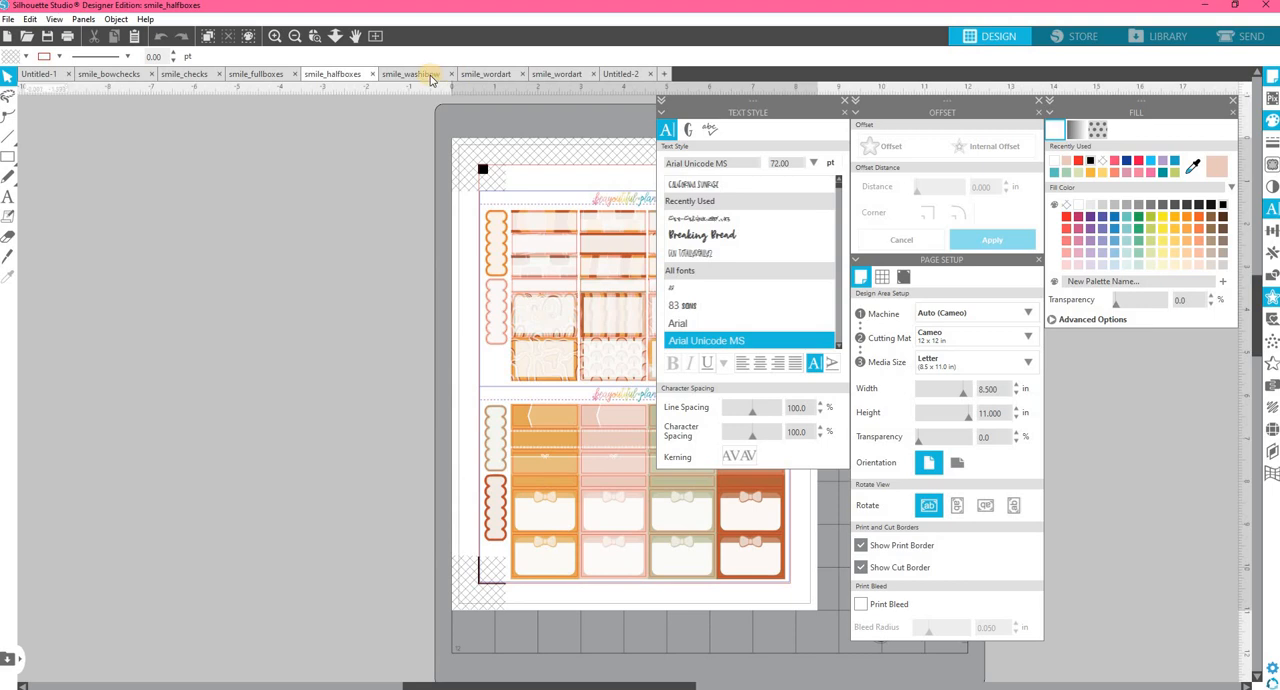
left_click(431, 76)
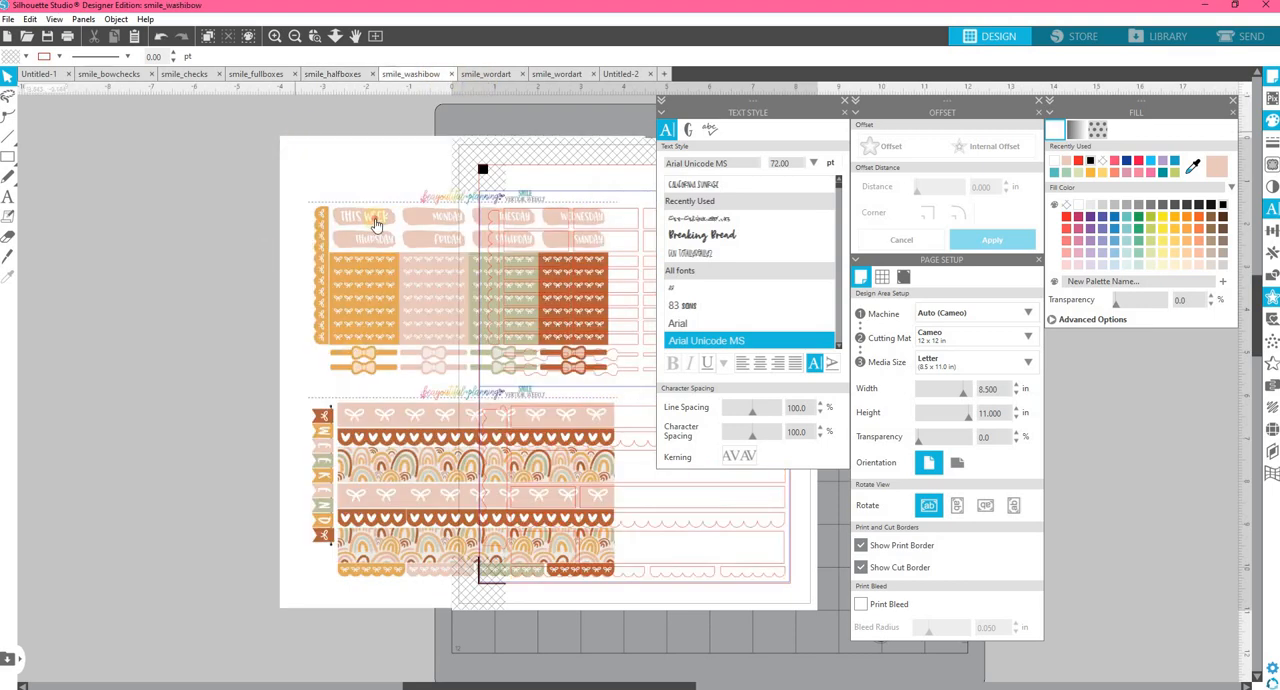
left_click(377, 36)
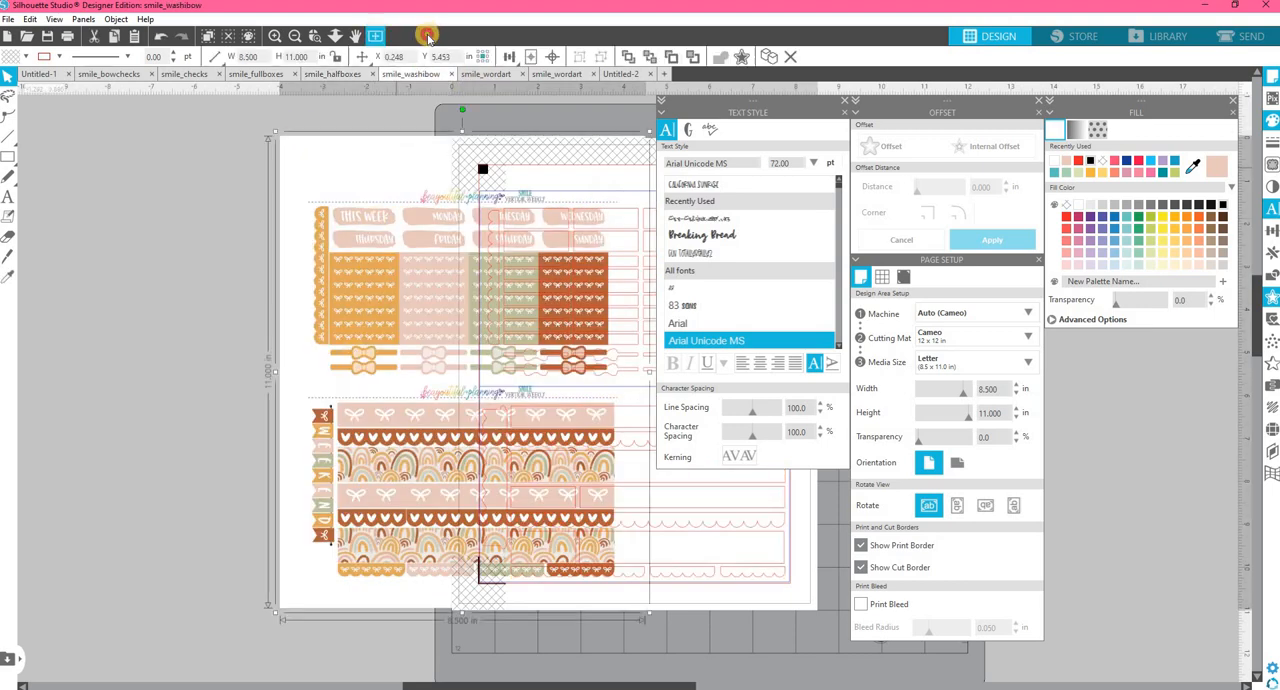
left_click(622, 75)
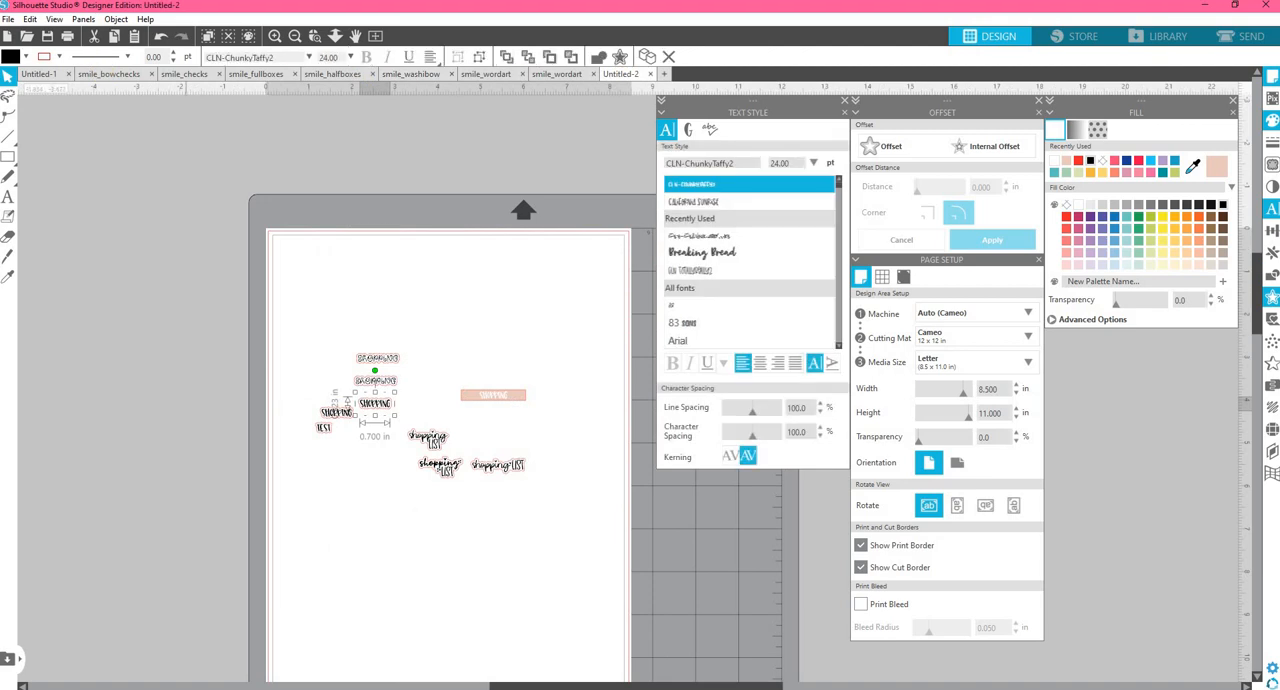
Deselect the lettering and show registration marks on the Untitled-2 page.
left_click(593, 552)
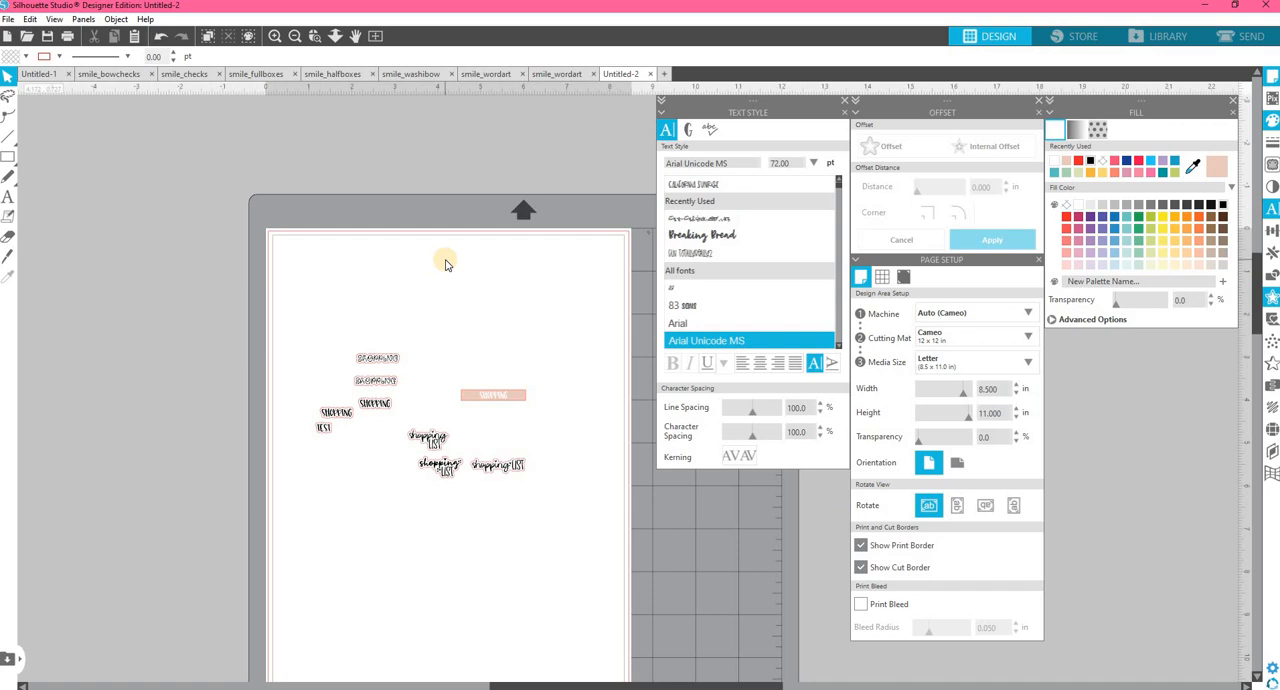
right_click(446, 262)
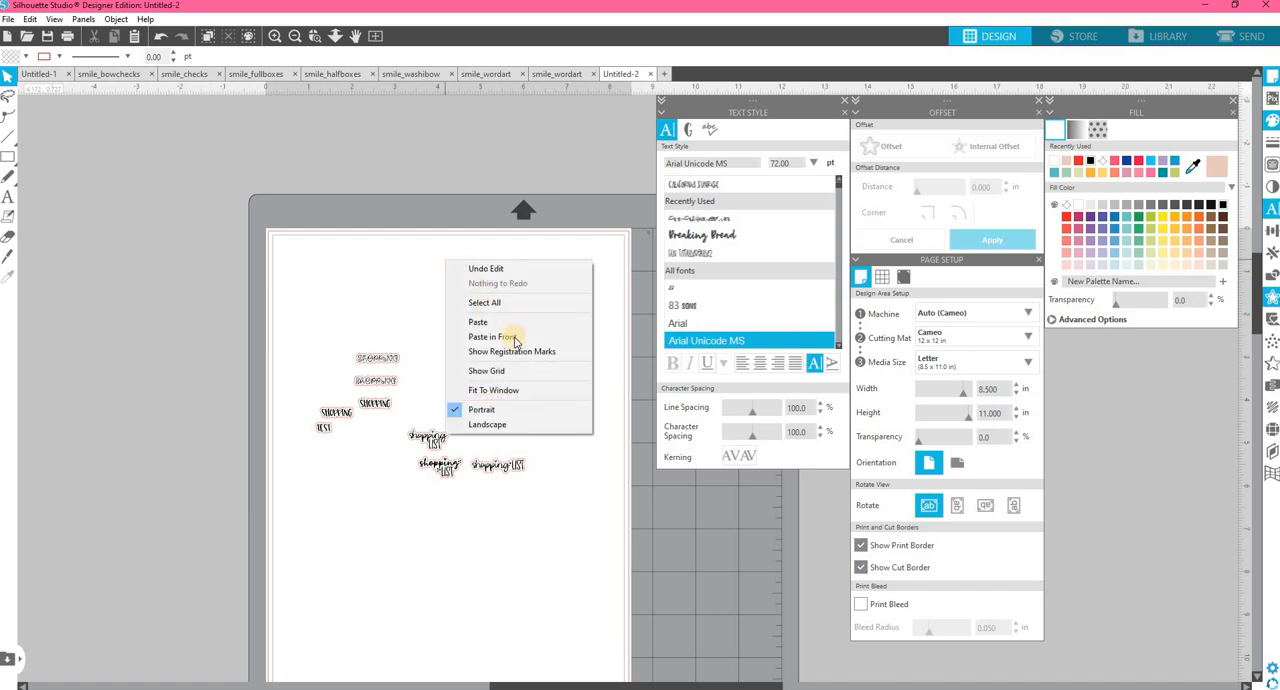
left_click(519, 355)
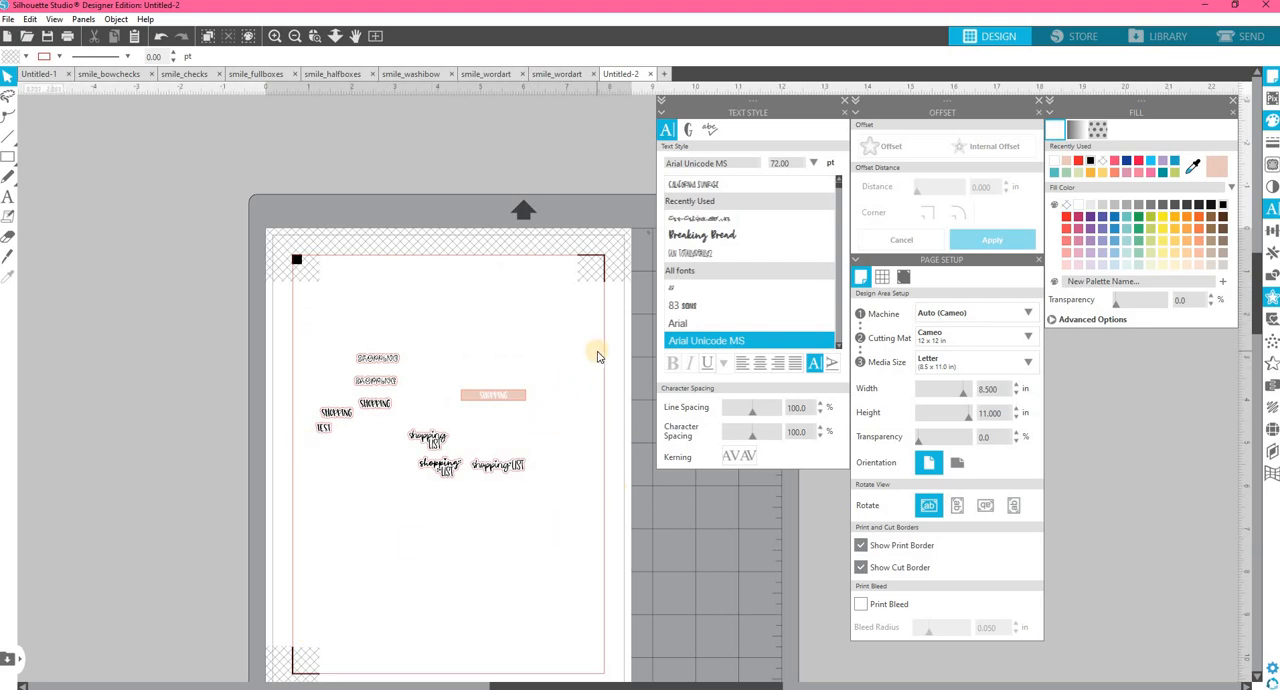
Set up the cut job by line color and exclude the black RGB (0,0,0) lines from cutting.
left_click(1230, 40)
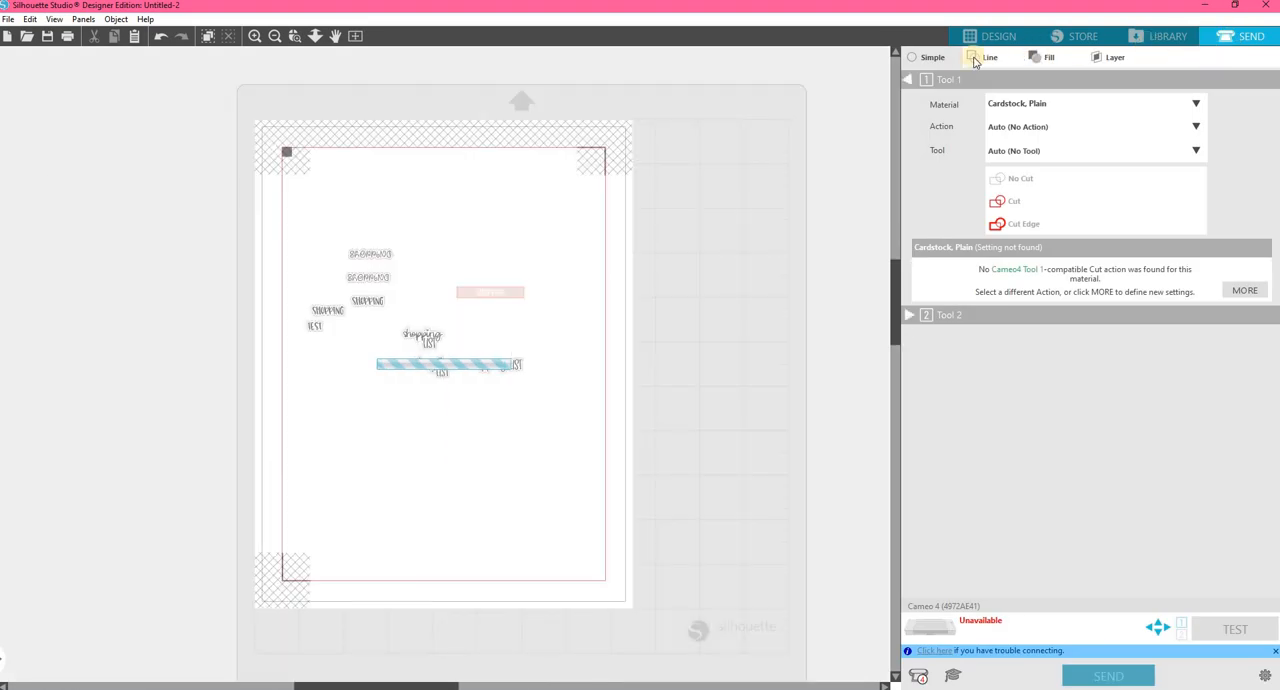
left_click(975, 61)
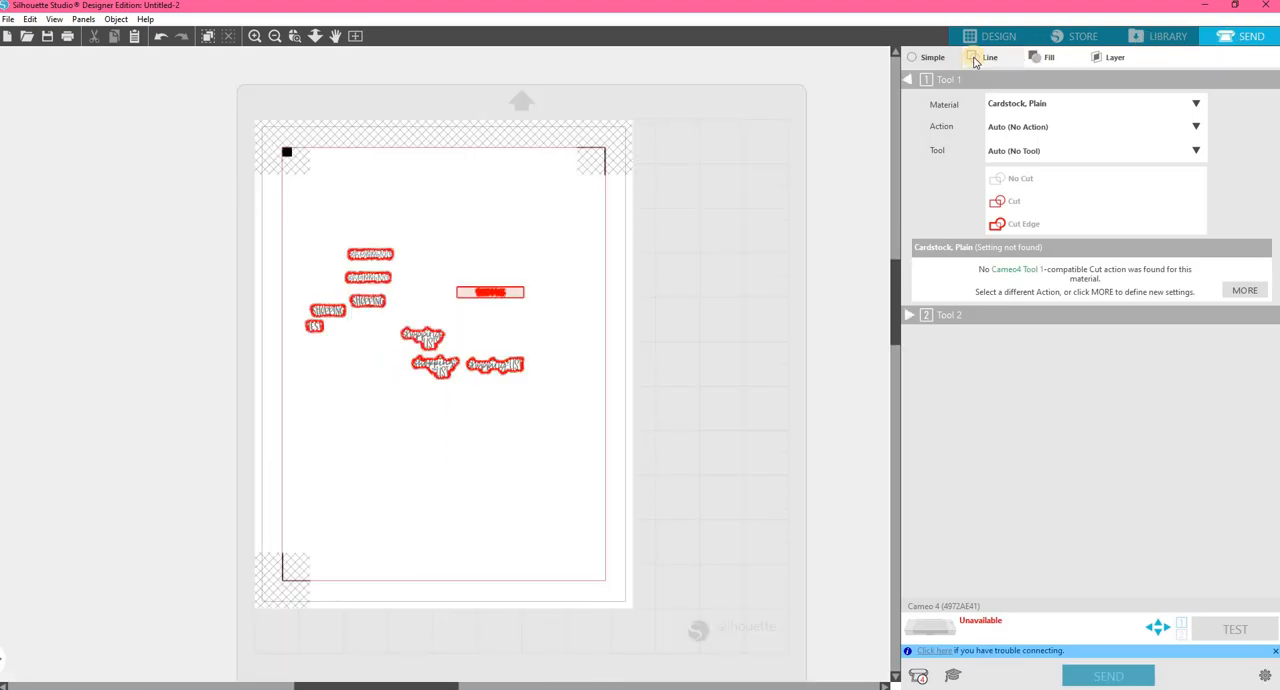
left_click(979, 61)
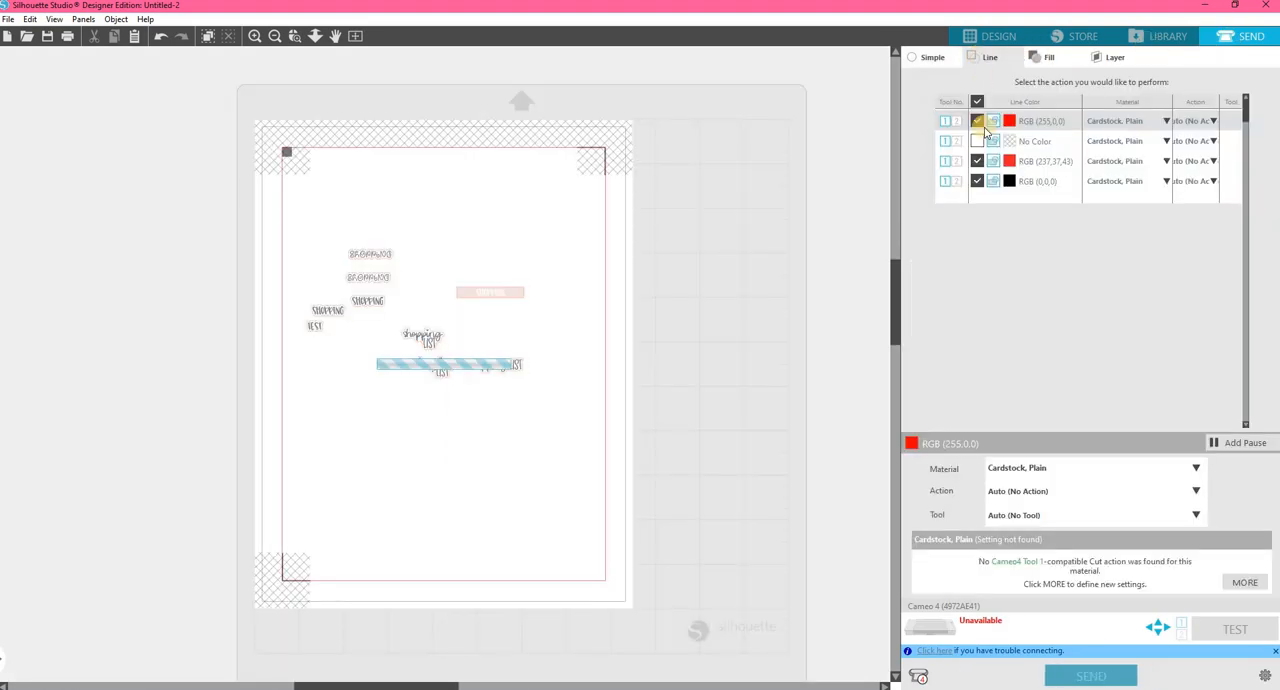
left_click(977, 181)
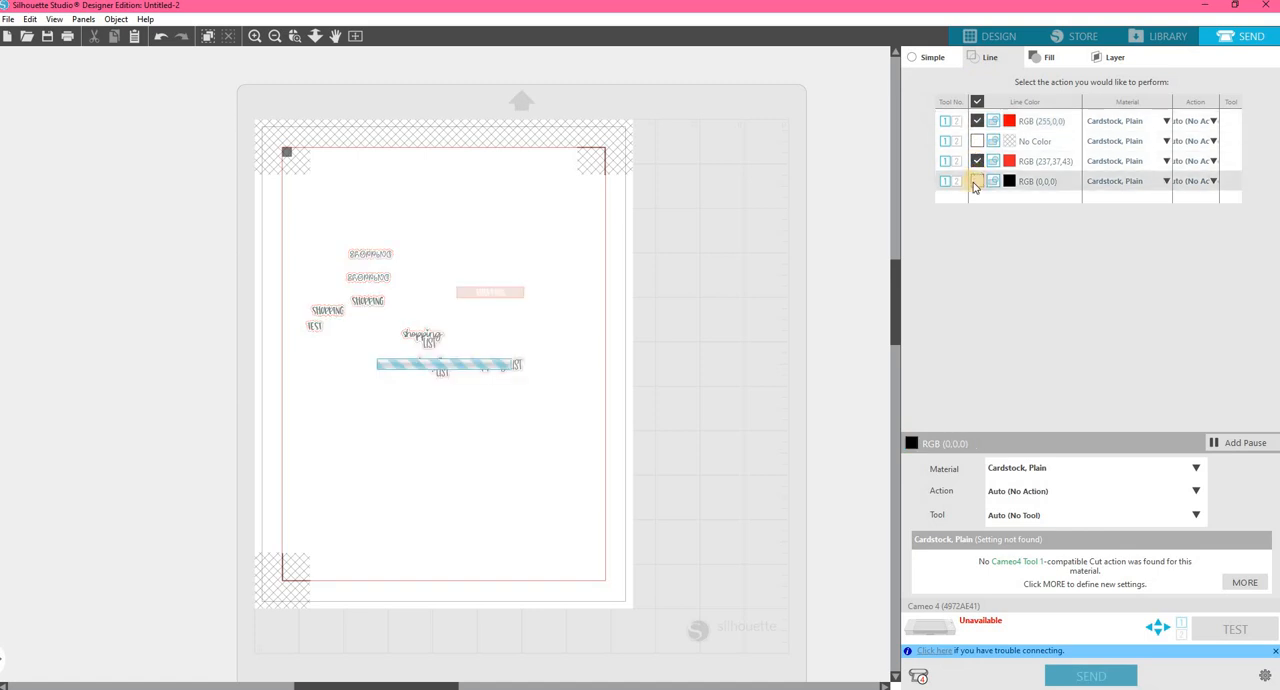
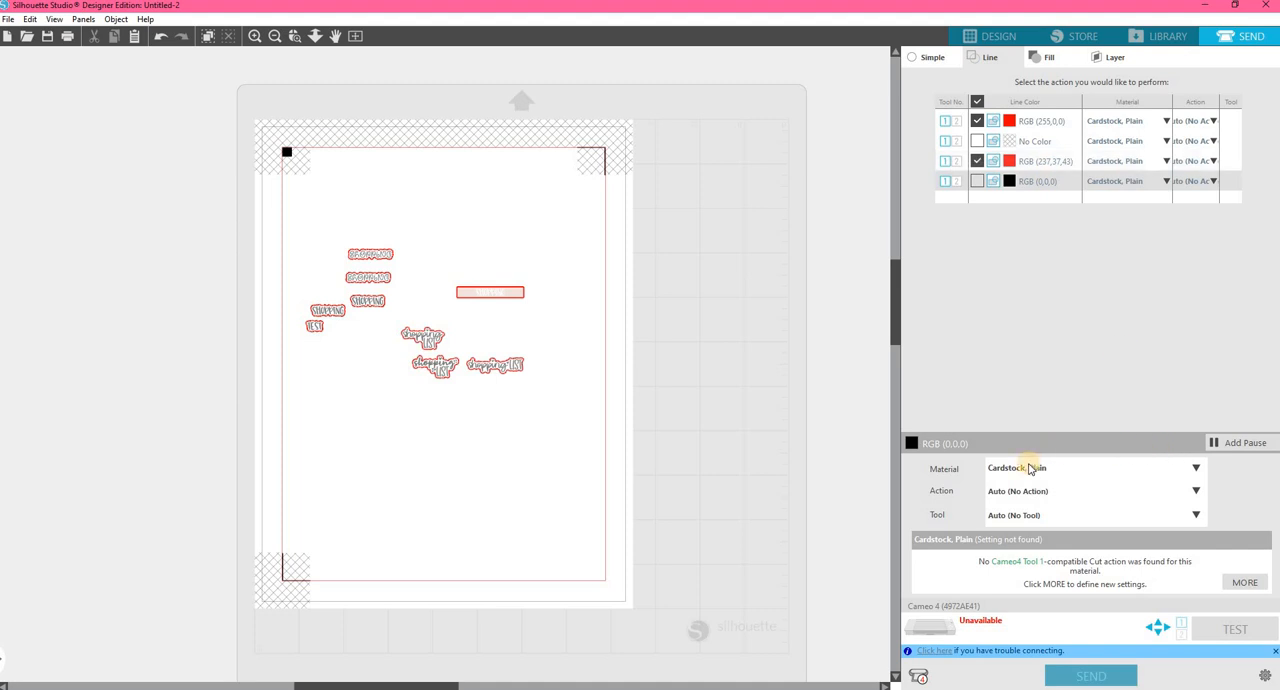
Set the material to Sticker Paper, White for both the RGB (255,0,0) and RGB (237,37,43) line colors.
left_click(1130, 123)
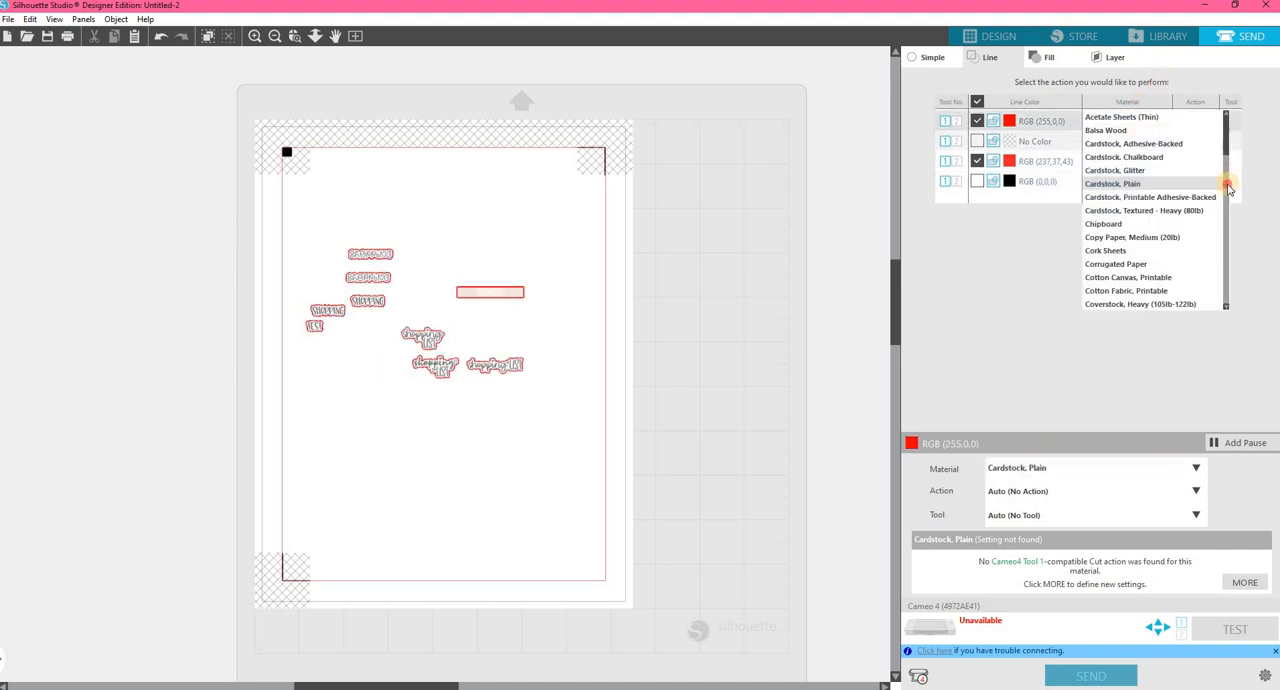
left_click_drag(1228, 188, 1222, 252)
left_click(1131, 238)
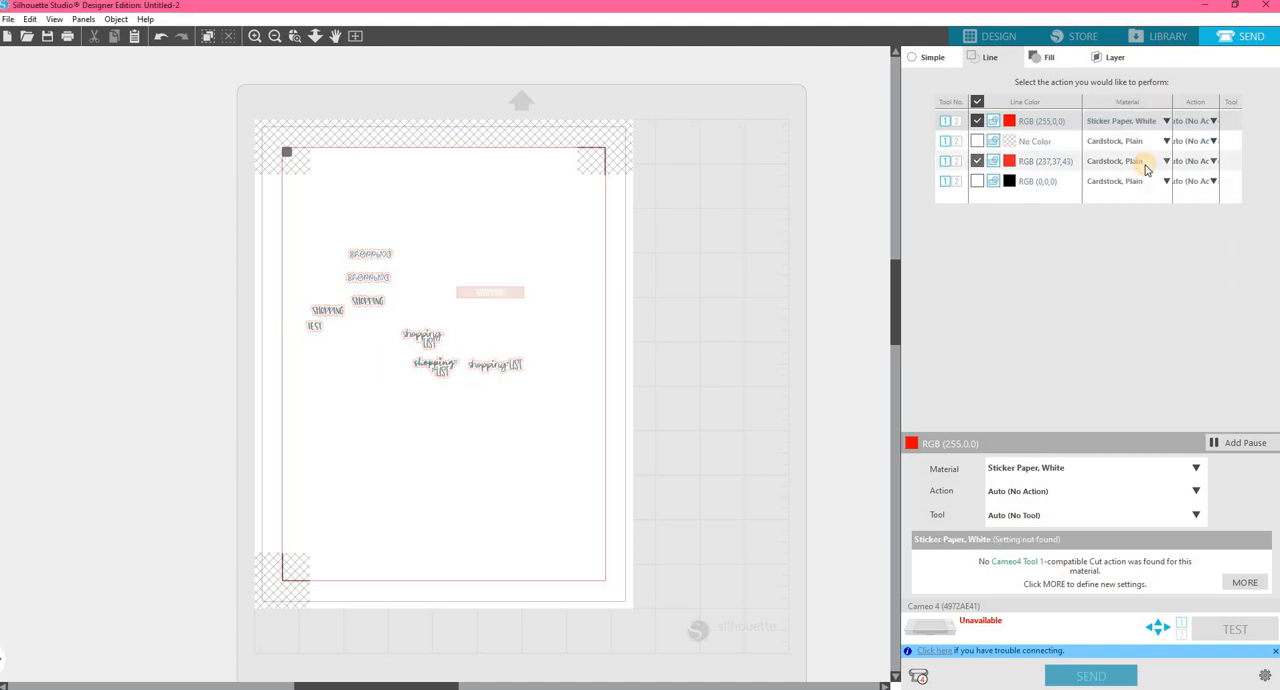
left_click(1146, 163)
left_click_drag(1230, 172, 1143, 275)
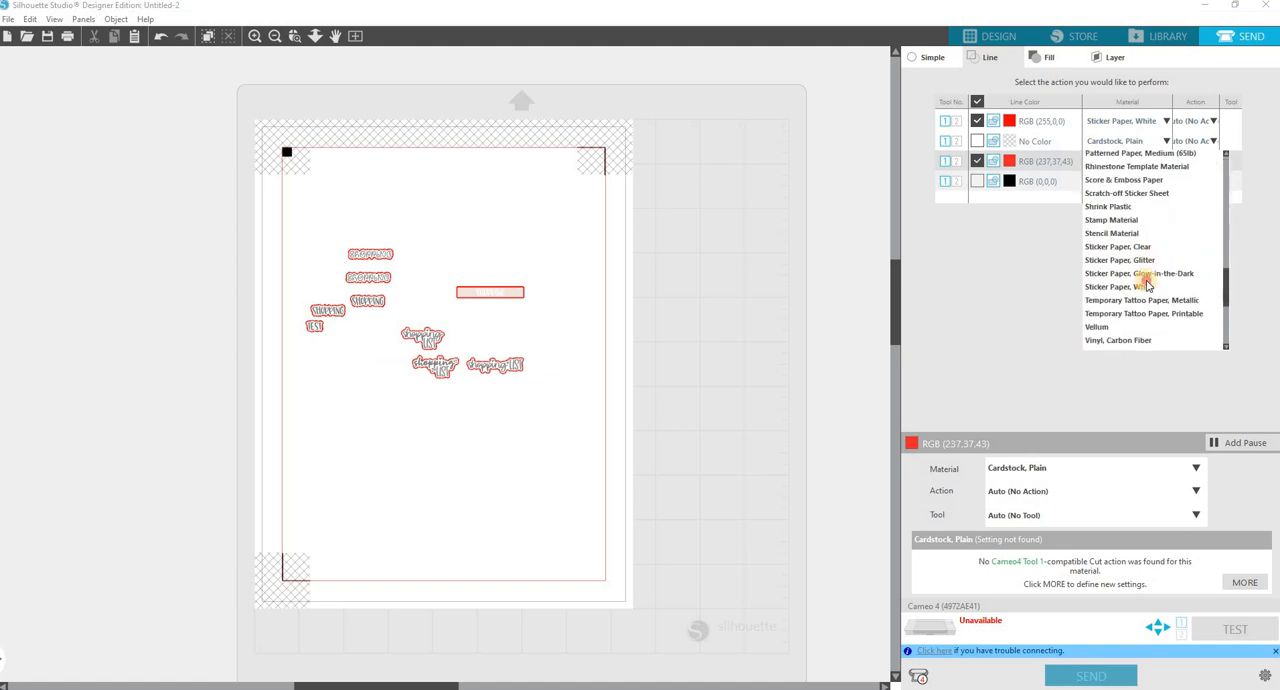
left_click(1147, 286)
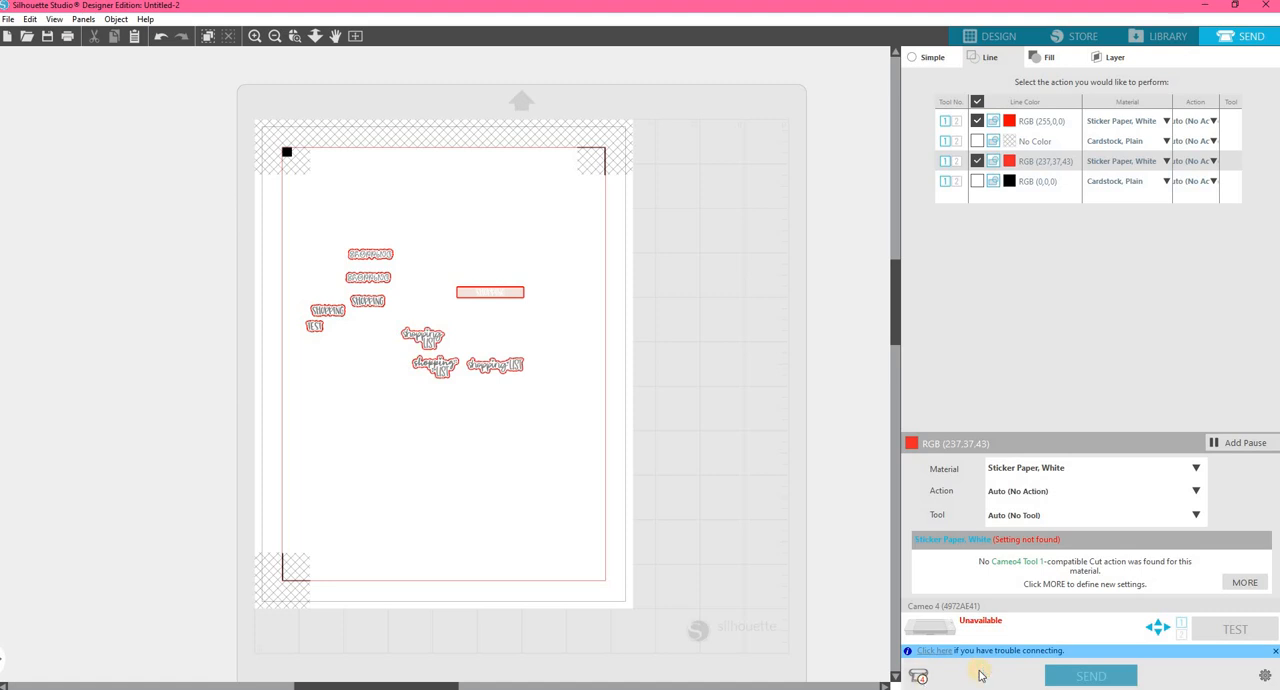
Choose the available USB-connected Cameo 4 as the cutting machine.
left_click(921, 679)
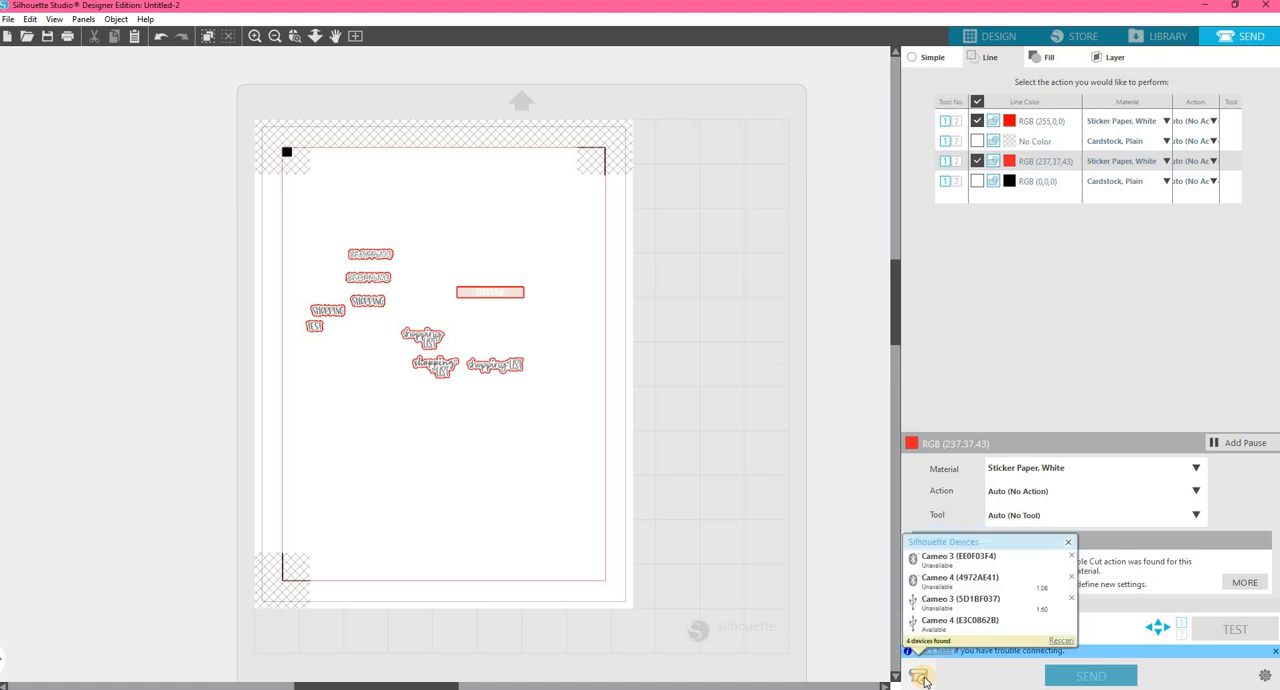
left_click(969, 627)
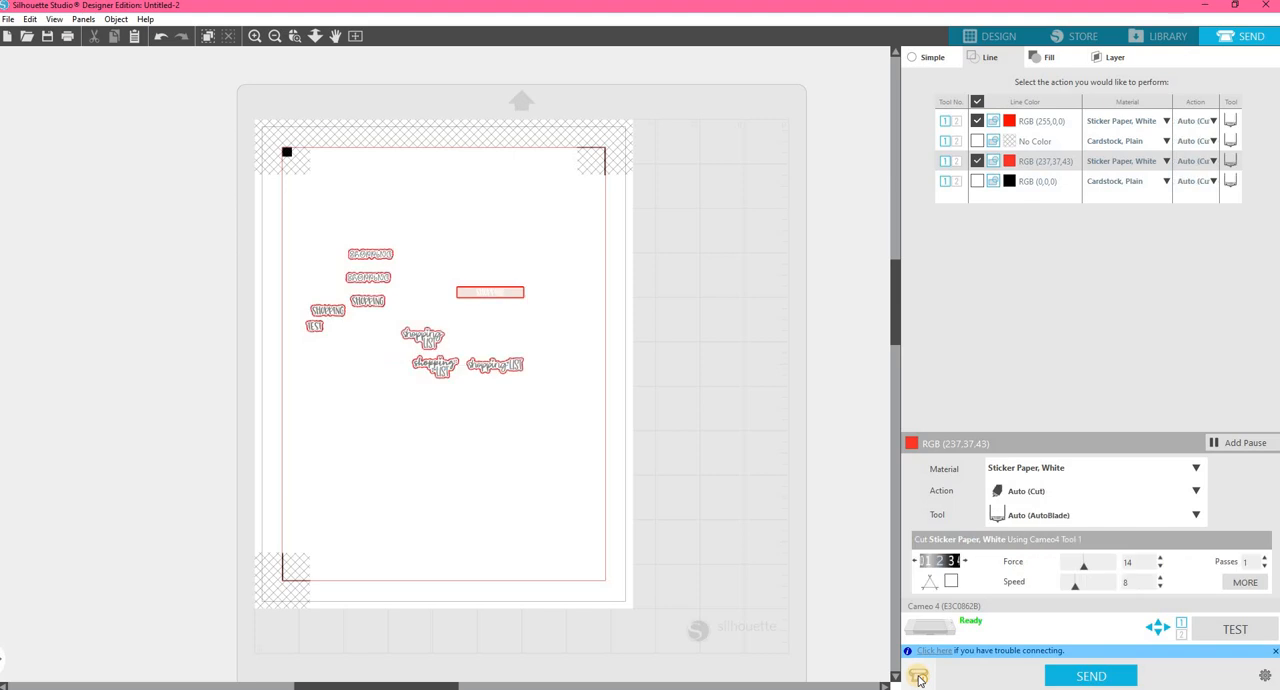
left_click(918, 678)
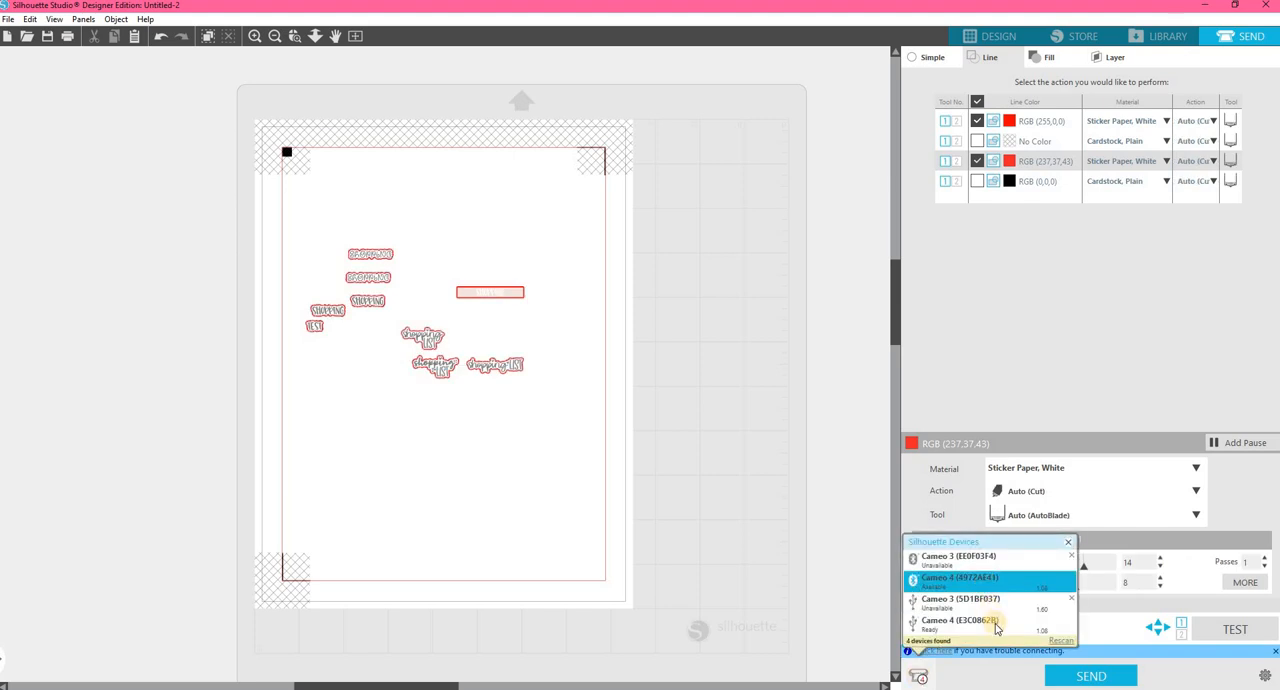
left_click(983, 622)
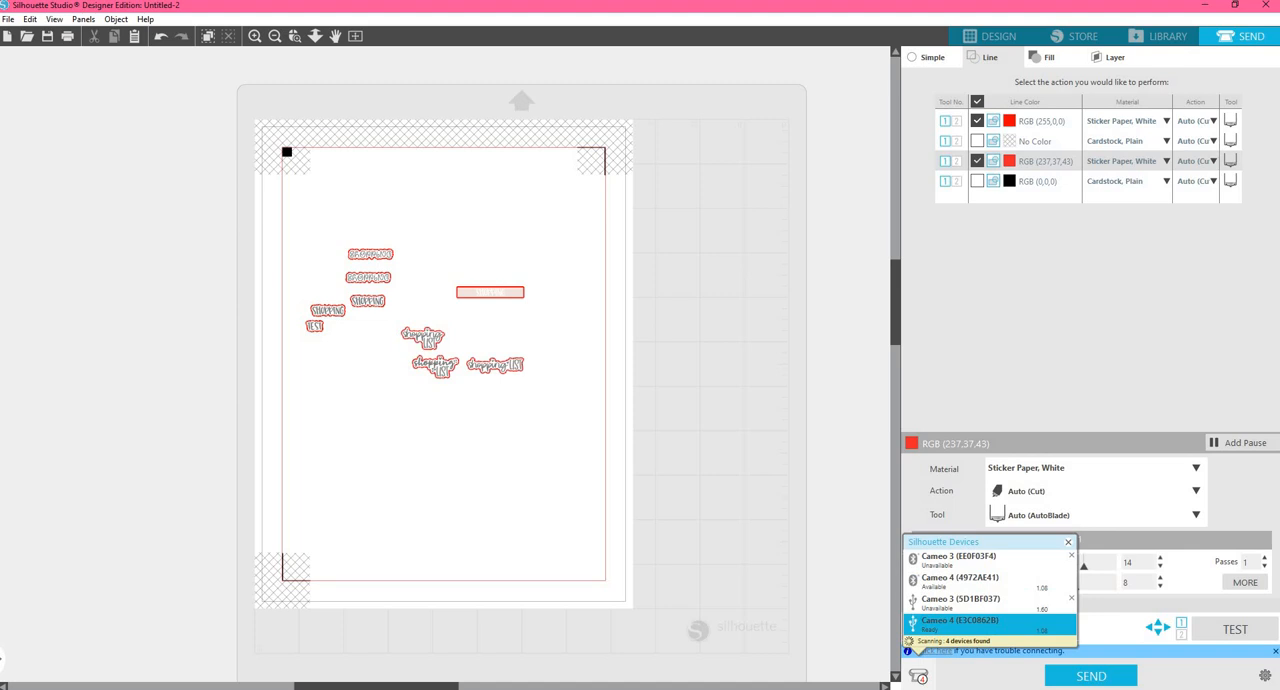
Compare the Bluetooth and USB entries for the Cameo 3 and Cameo 4 machines, keeping the USB Cameo 4 selected.
left_click(979, 604)
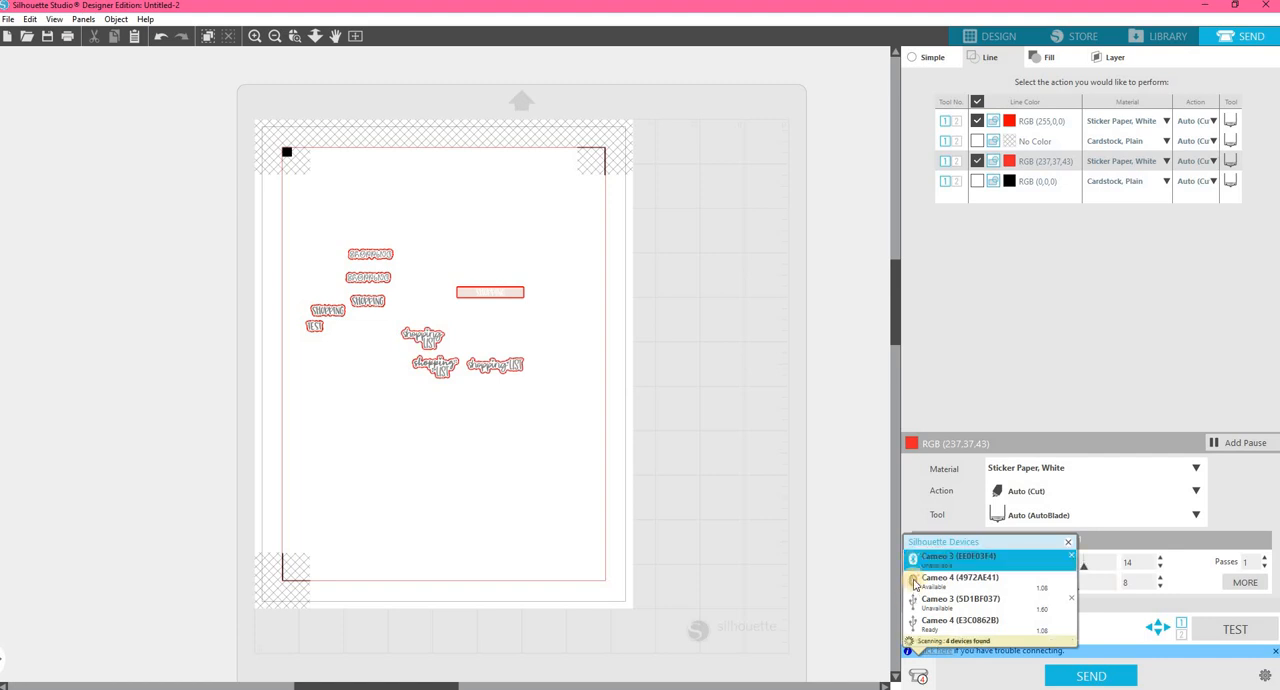
left_click(913, 584)
left_click(913, 621)
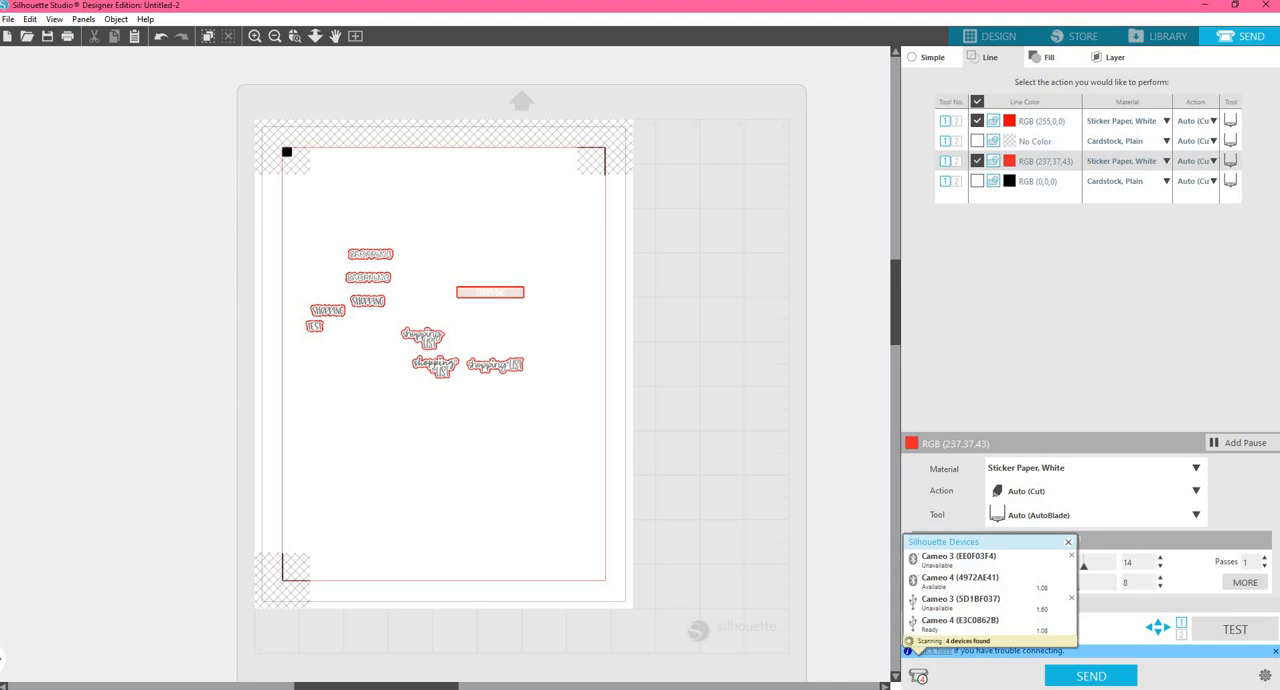
left_click(913, 600)
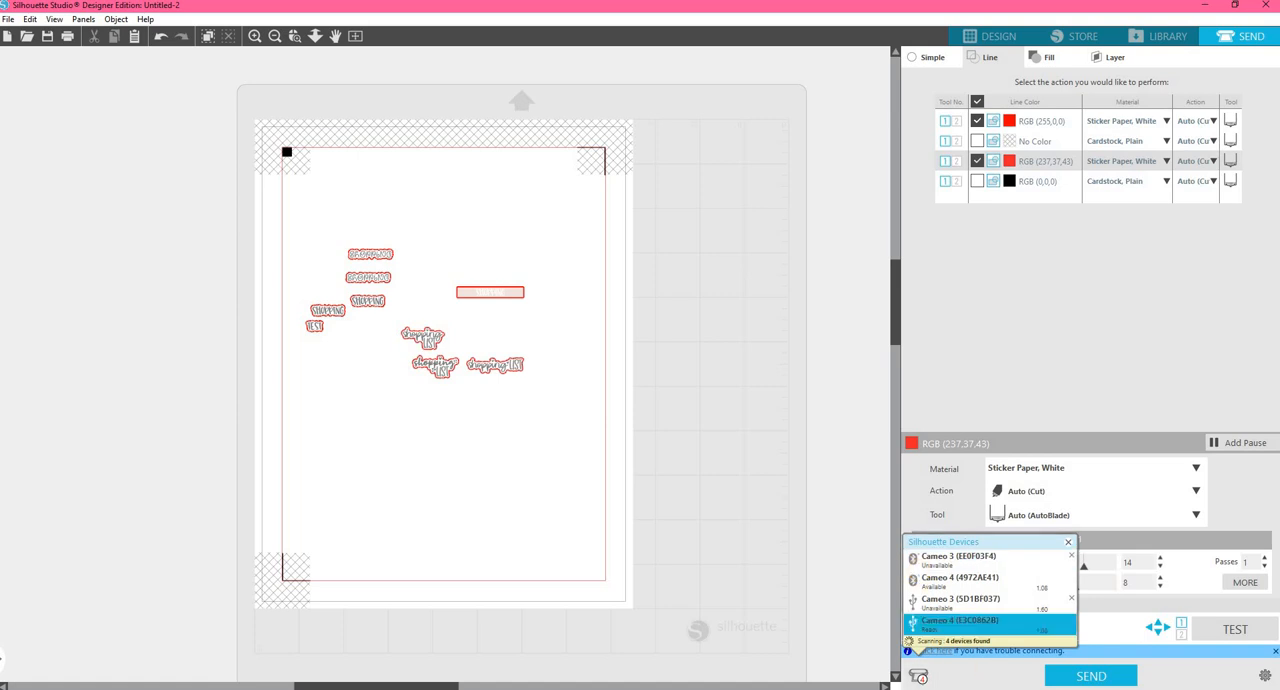
left_click(925, 577)
left_click(920, 628)
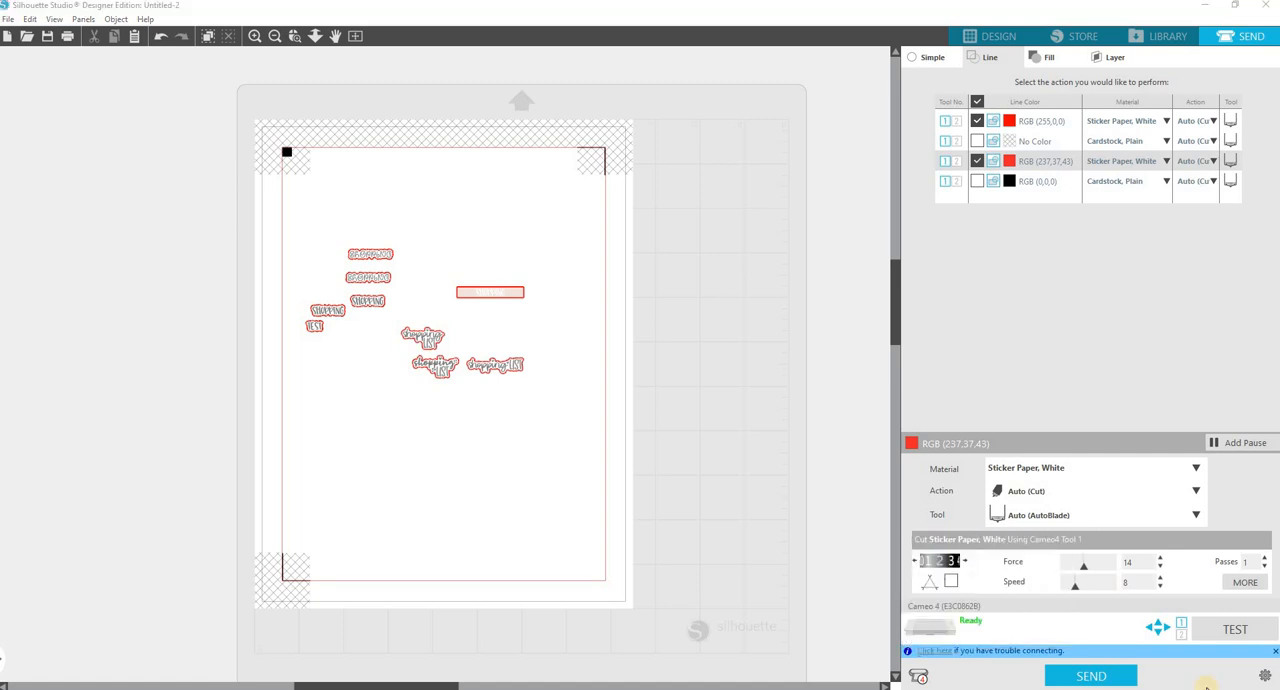
left_click(925, 680)
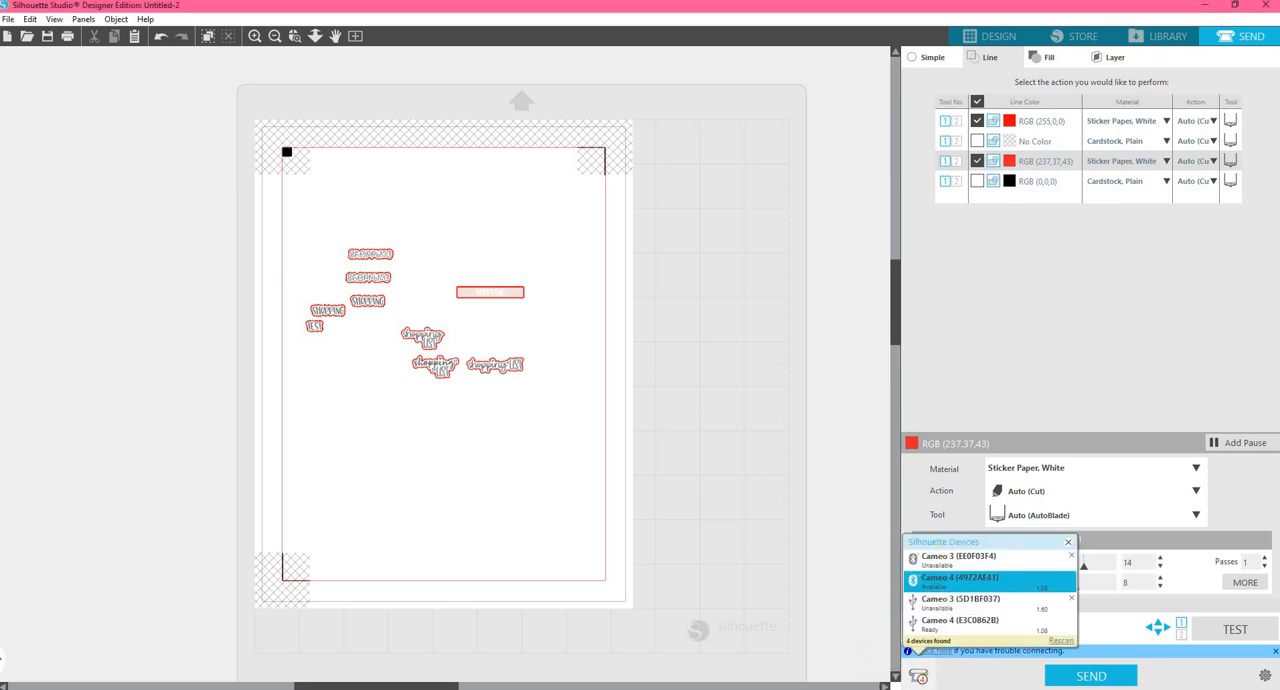
left_click(955, 622)
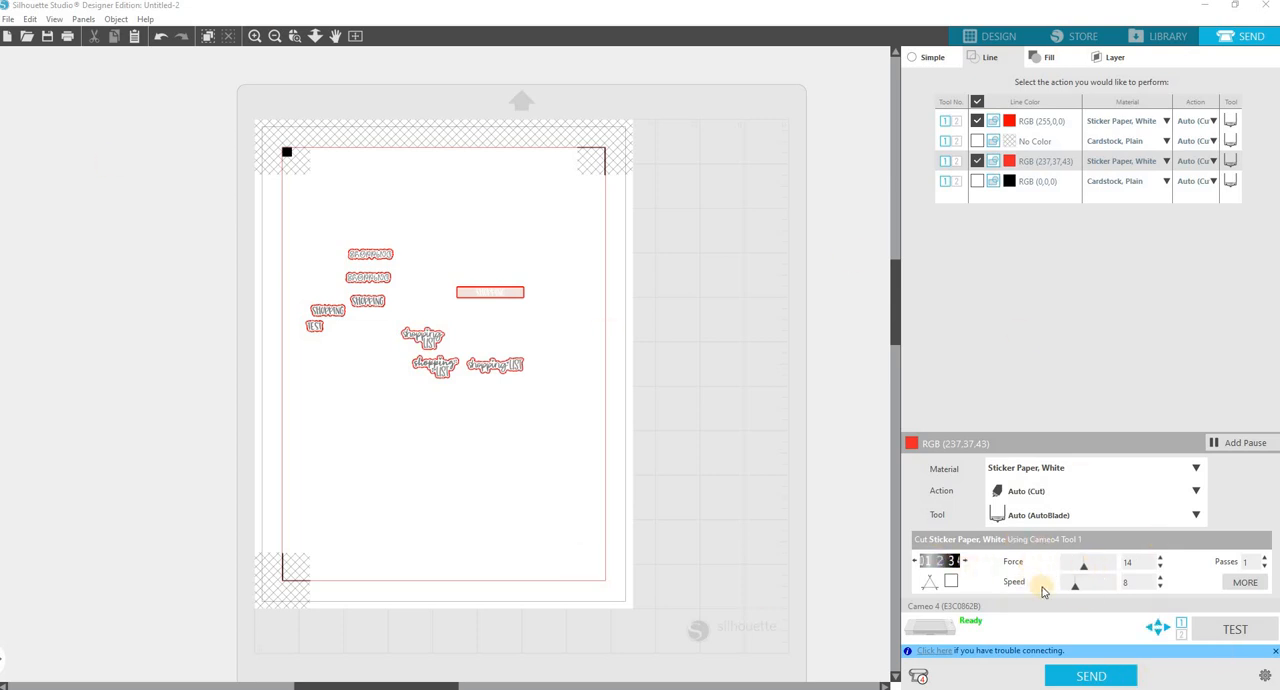
Set the cutting speed for the RGB (237,37,43) lines on Sticker Paper, White to 1.
left_click(1160, 587)
left_click(1160, 587)
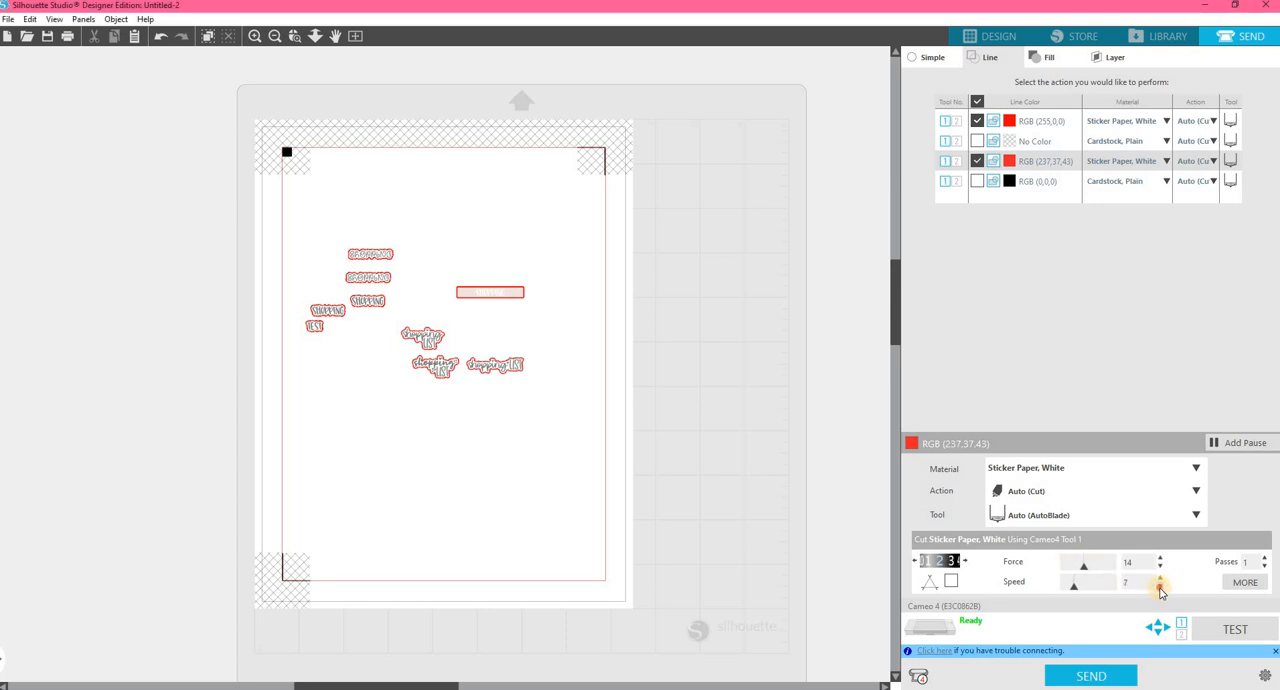
left_click(1160, 587)
left_click(1160, 587)
left_click(1160, 587)
left_click(1160, 587)
left_click(1160, 587)
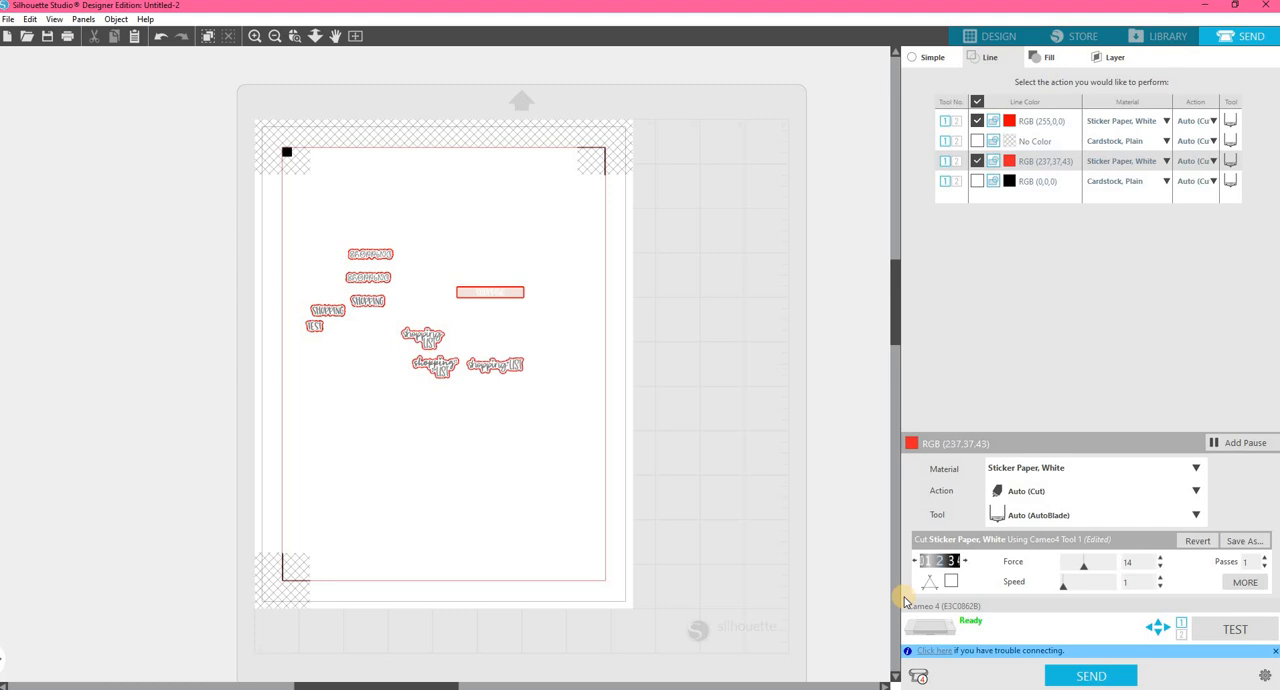
Set the cutting force for the RGB (237,37,43) lines on Sticker Paper, White to 6.
left_click(1162, 569)
left_click(1162, 569)
left_click(1162, 569)
left_click(1162, 569)
left_click(1162, 569)
left_click(1162, 569)
left_click(1162, 569)
left_click(1162, 569)
left_click(1135, 671)
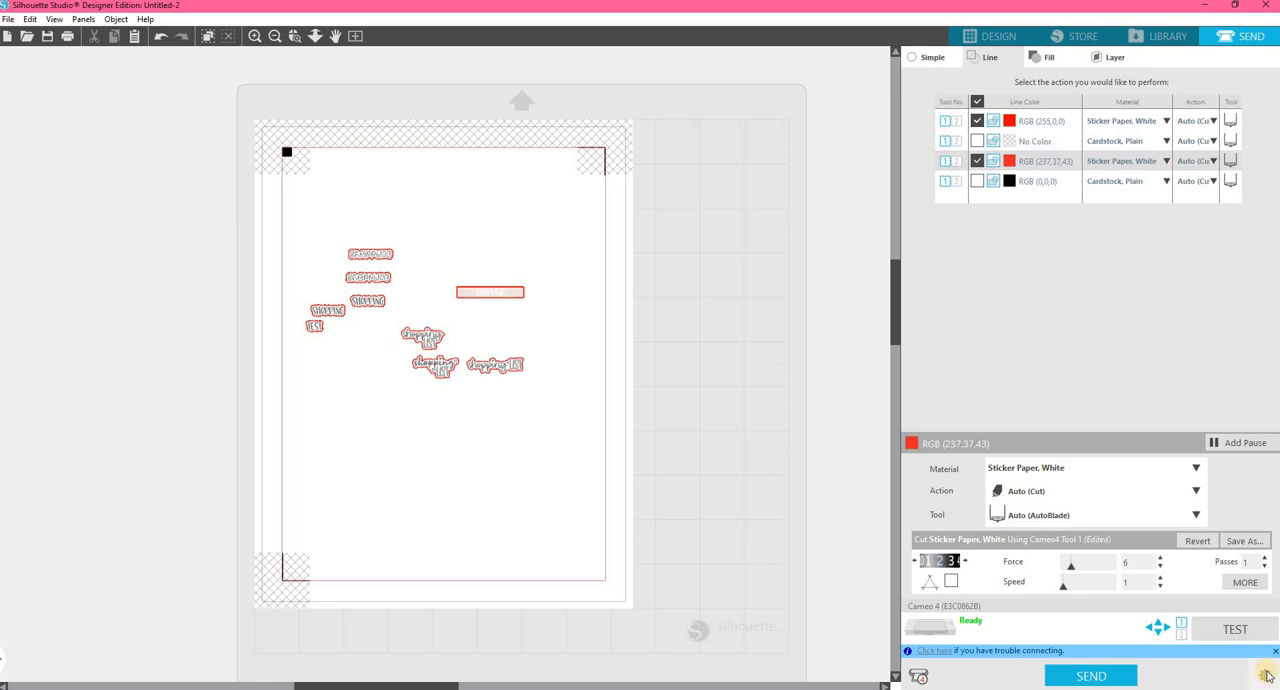
Return to the design workspace and draw a blue-outlined rectangle about 2.54 × 3.25 in around the SHOPPING words, starting at the cut border.
left_click(1004, 37)
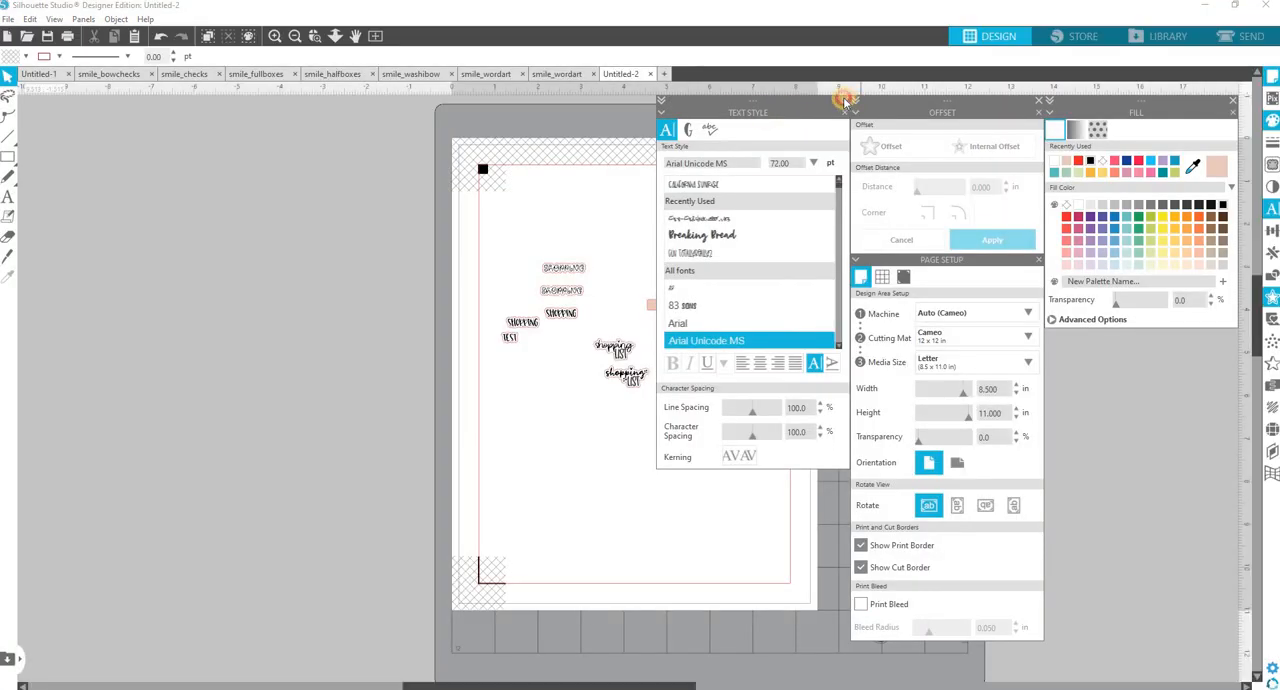
left_click(844, 99)
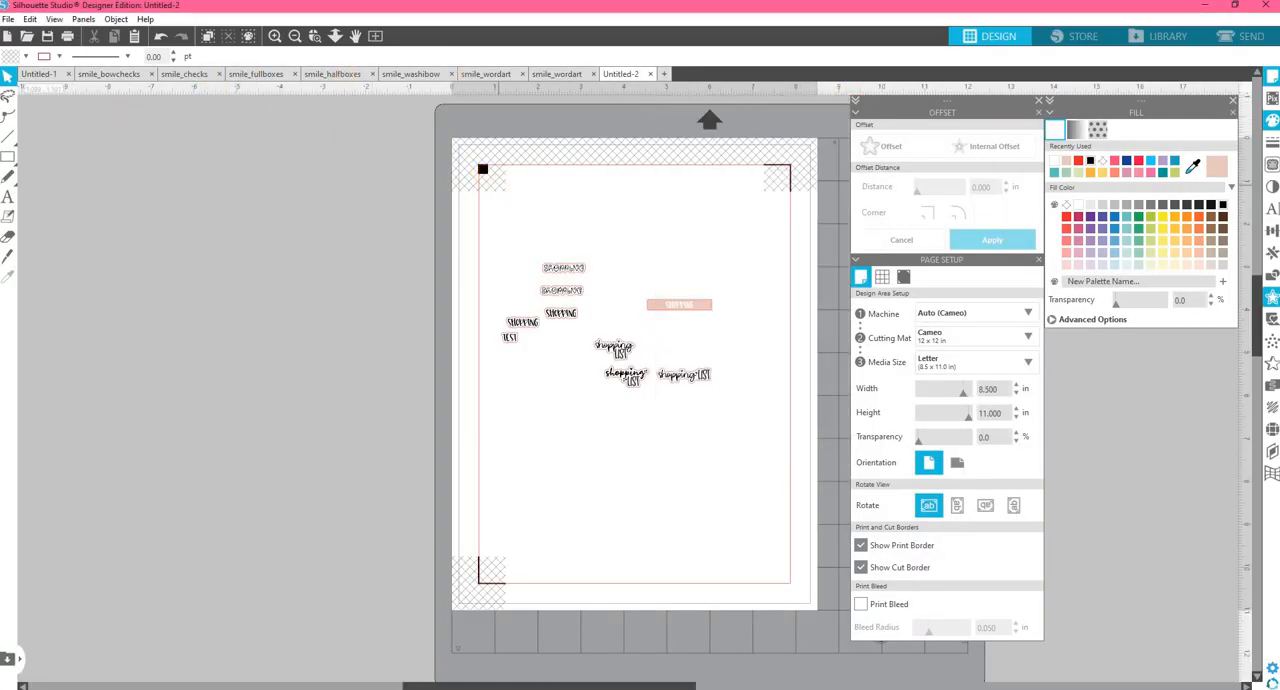
left_click(14, 157)
left_click(14, 157)
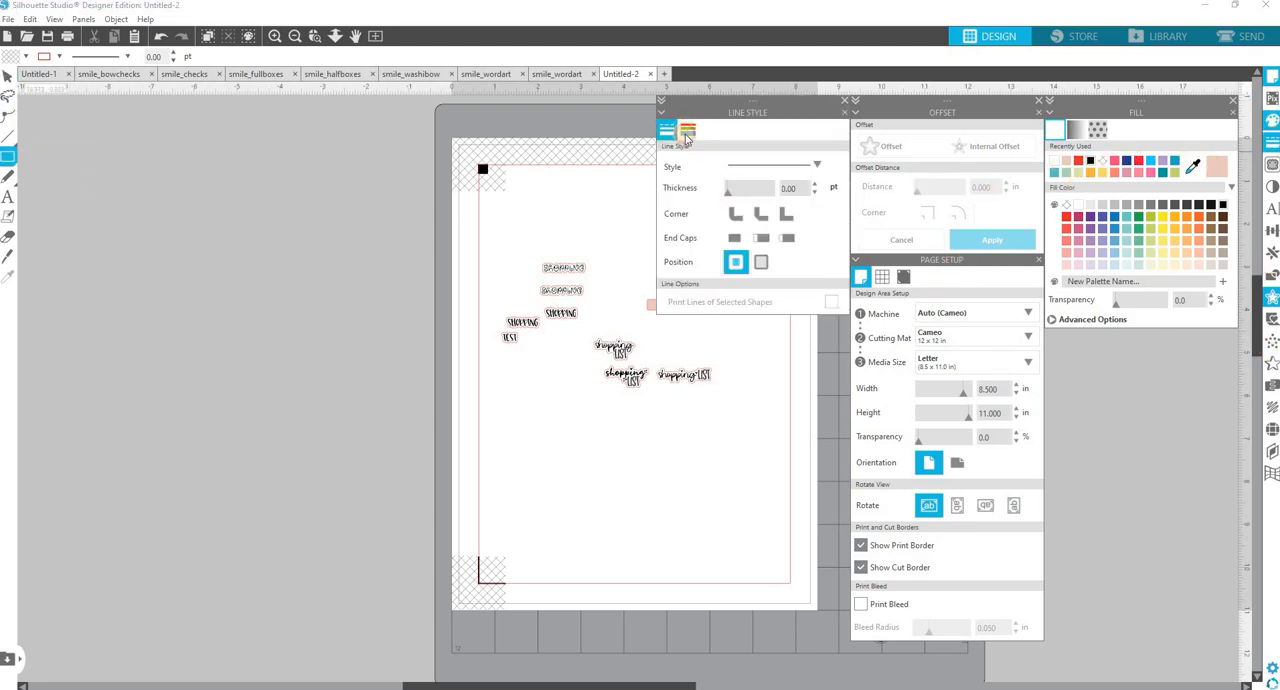
left_click(688, 131)
left_click(726, 216)
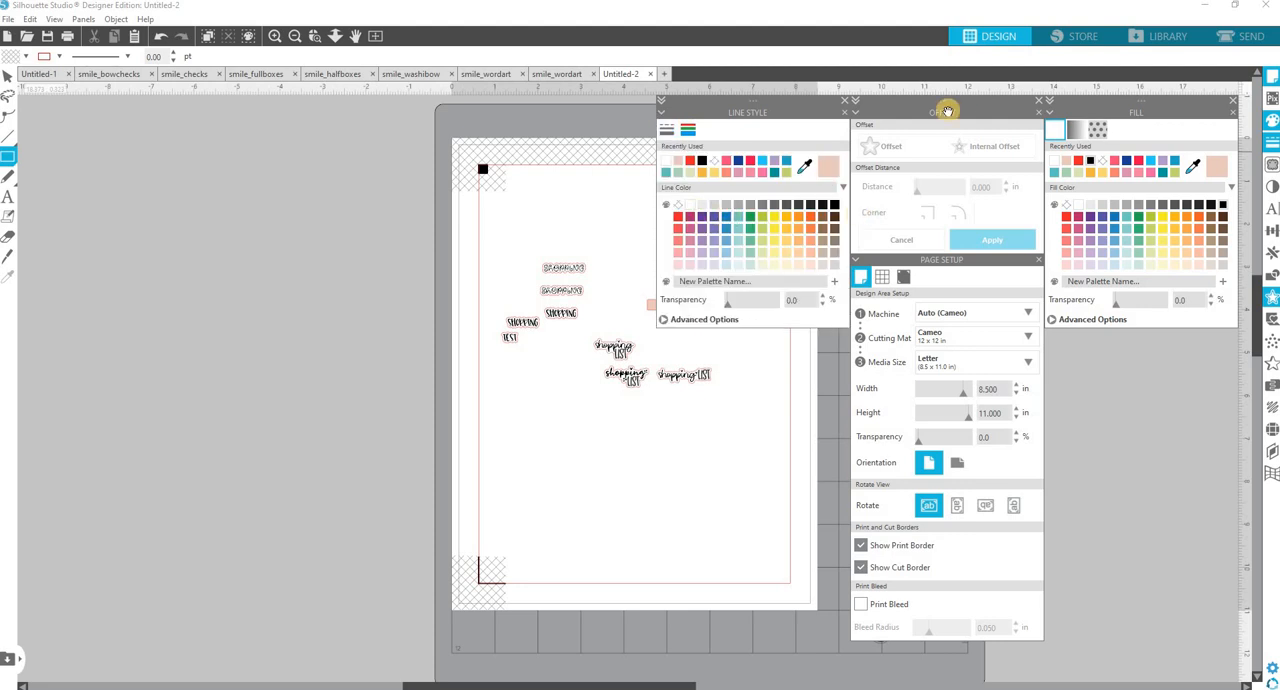
left_click(844, 101)
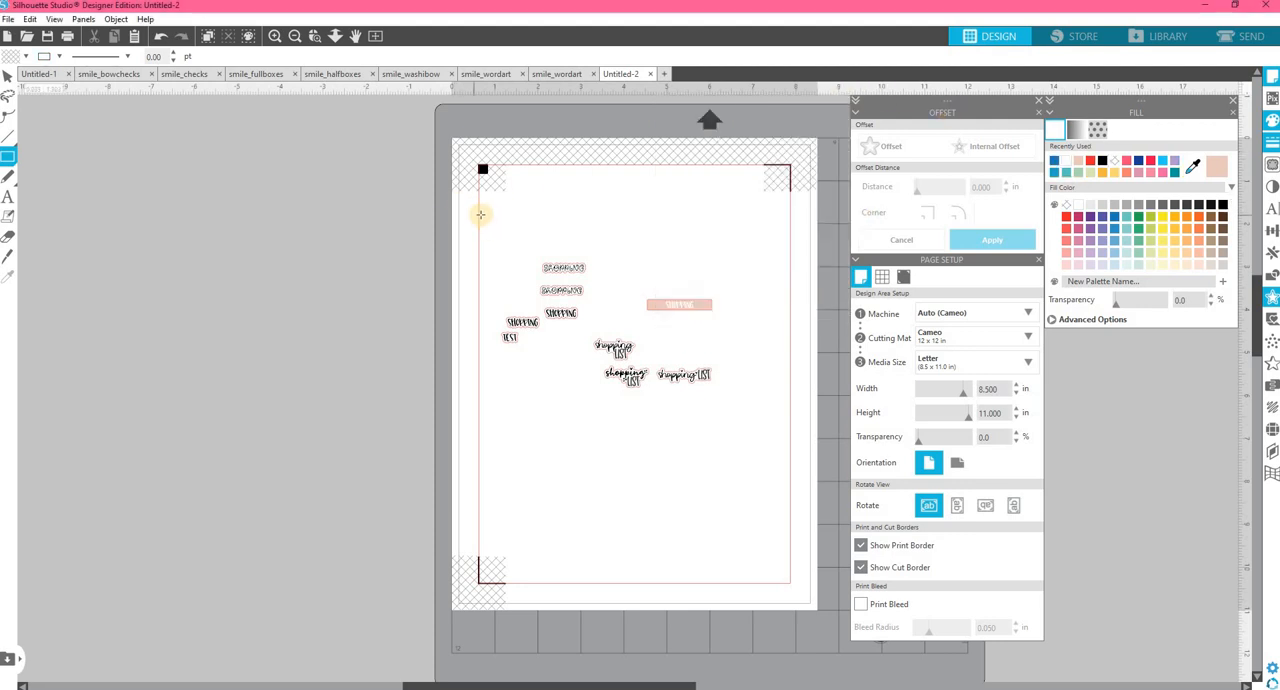
left_click_drag(480, 212, 594, 356)
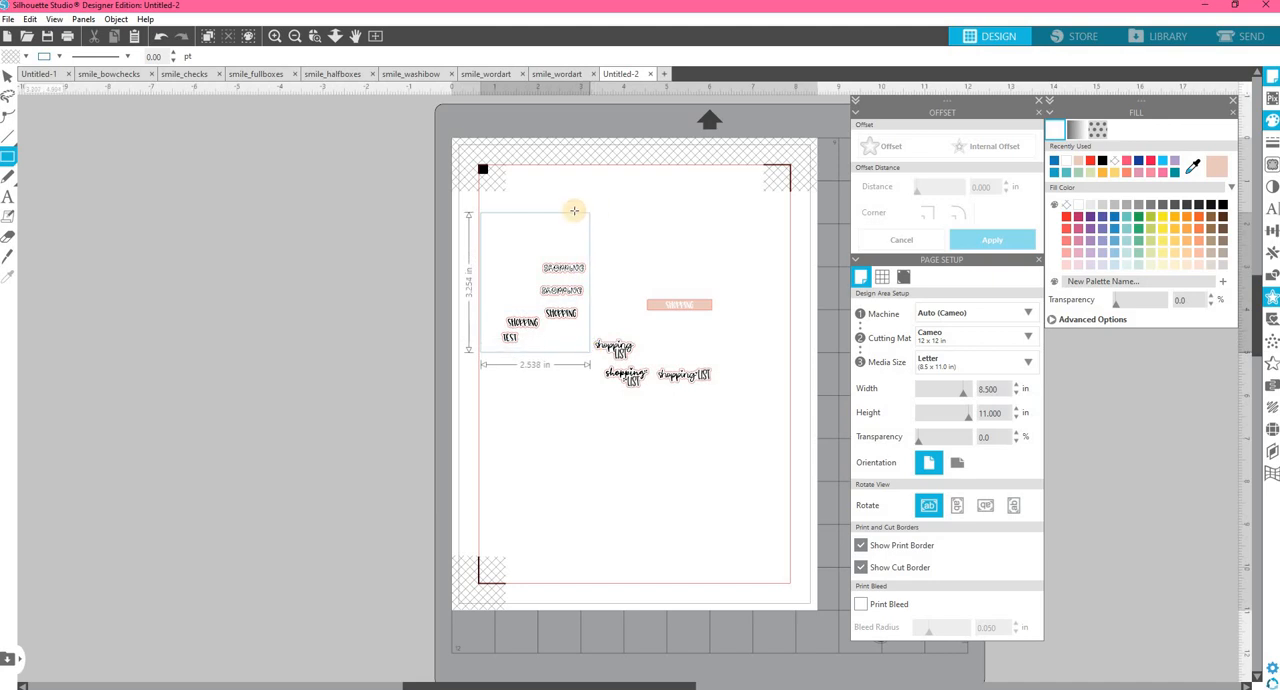
left_click(10, 76)
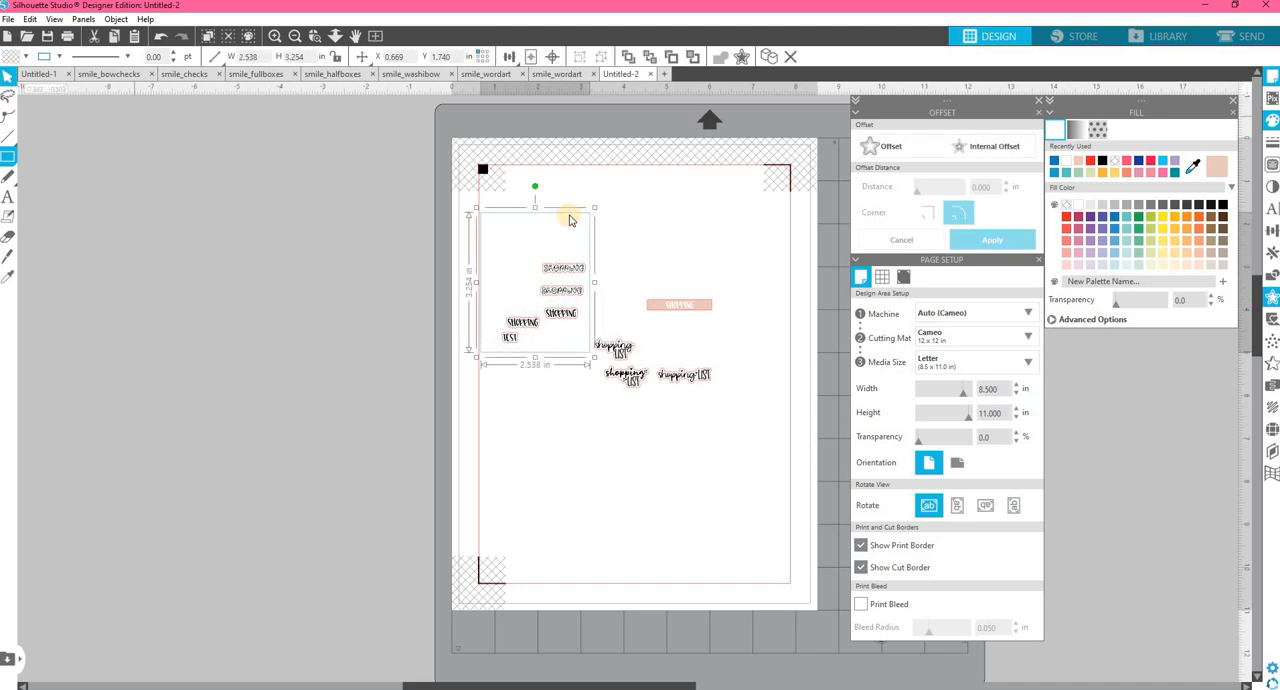
Move the blue rectangle up to about Y 1.4 in and duplicate it into an adjoining two-by-two grid.
left_click_drag(581, 210, 594, 193)
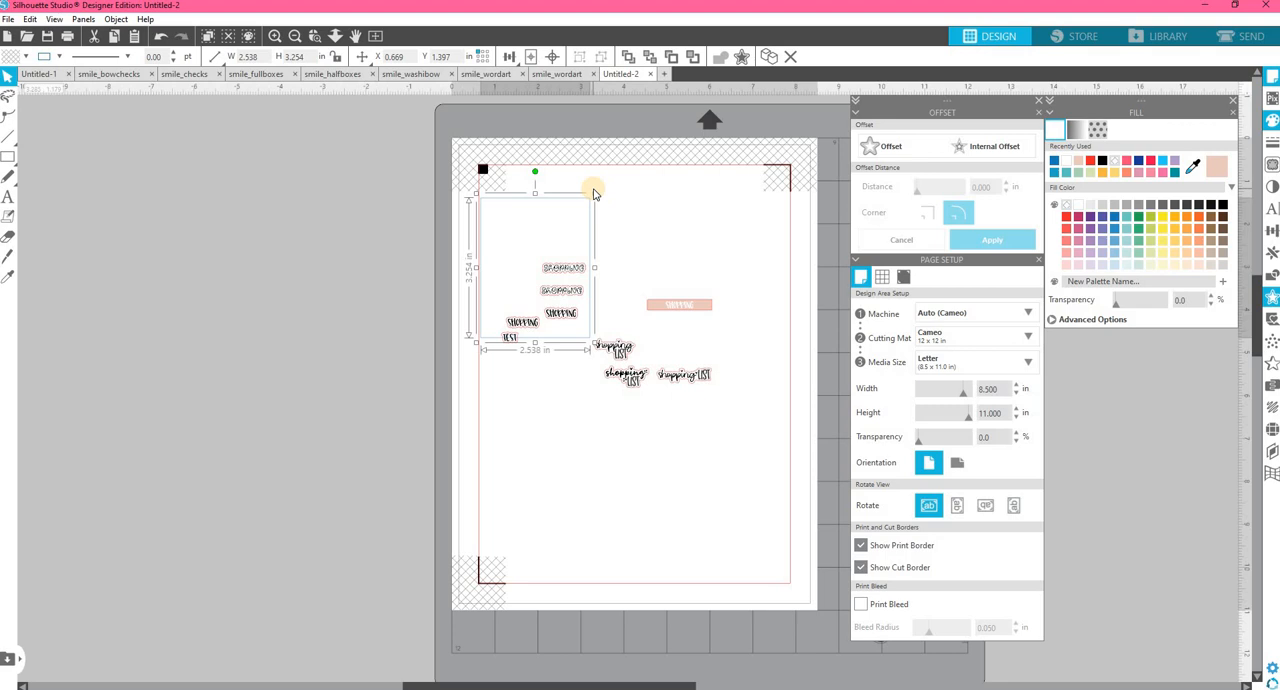
key("ctrl+Right")
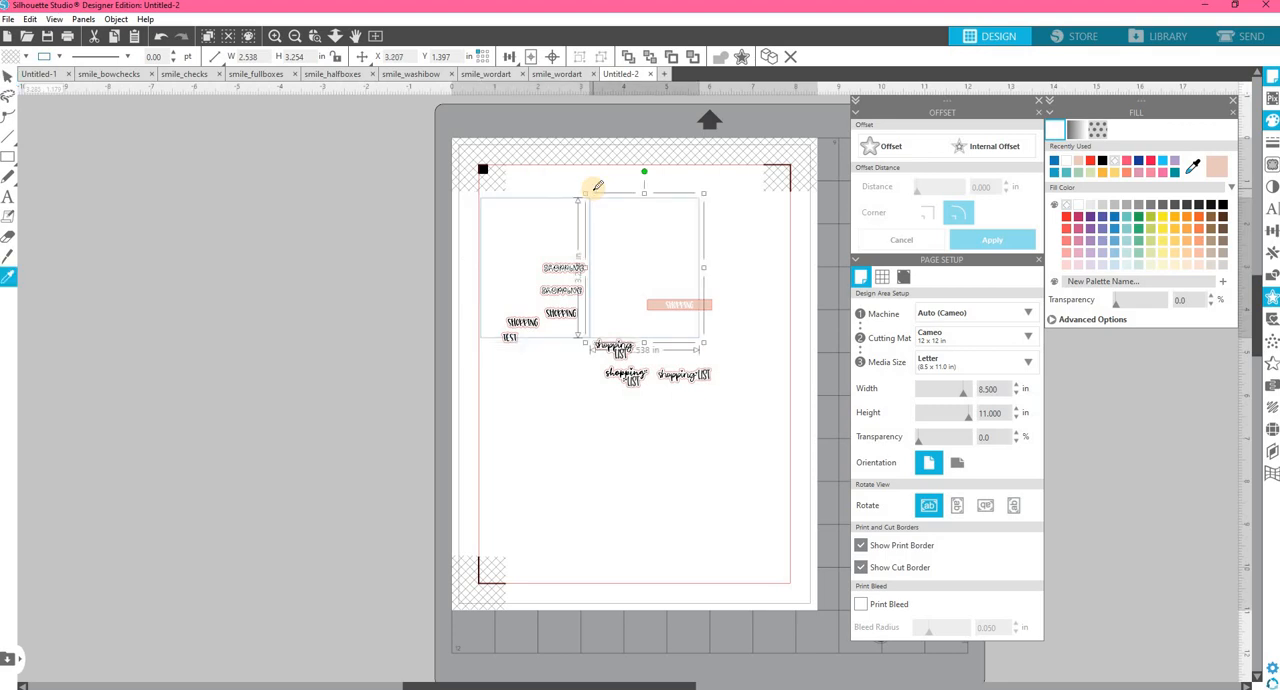
key("ctrl+Down")
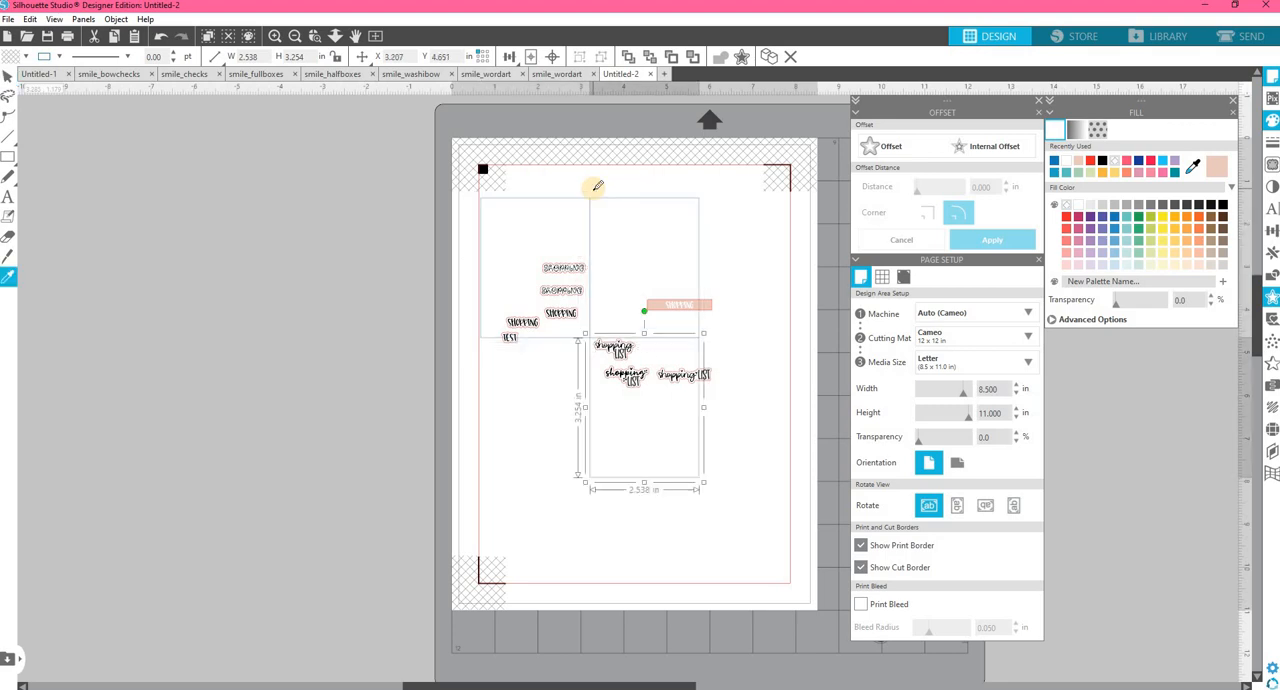
key("ctrl+Left")
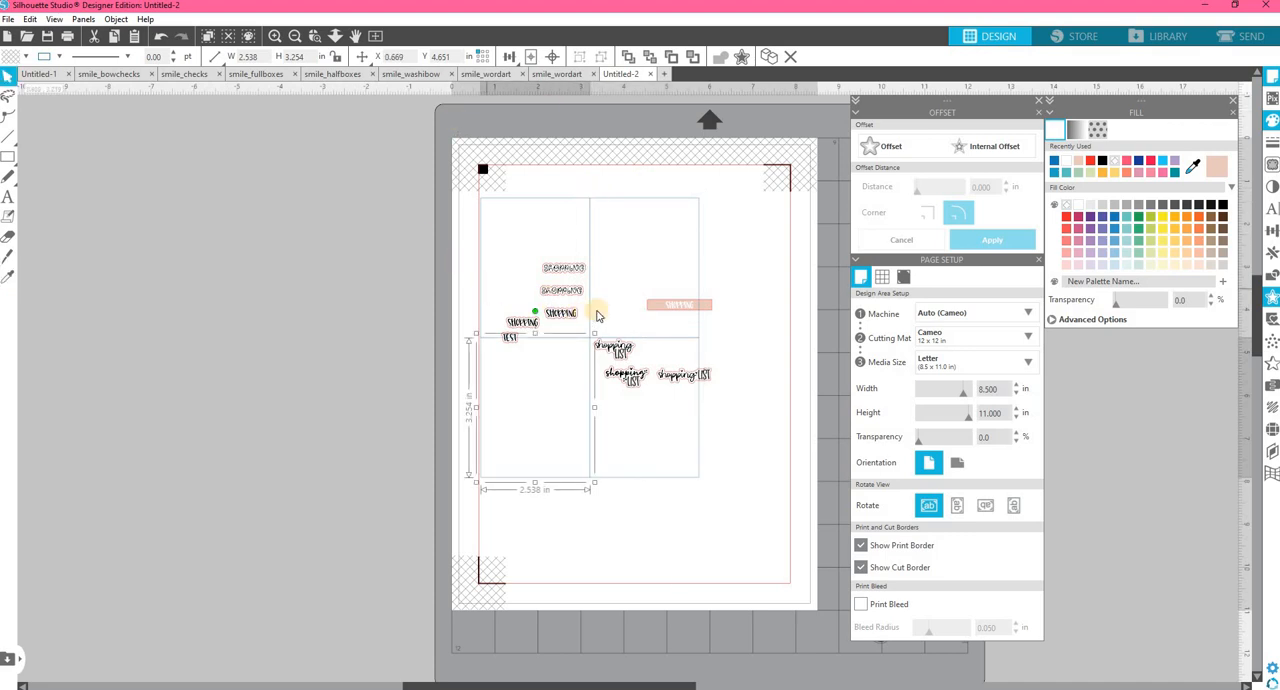
Select all four blue rectangles and enlarge the grid to about 7.17 × 8.33 in, filling the cut area's width.
left_click(629, 199, "shift")
left_click(637, 199, "shift")
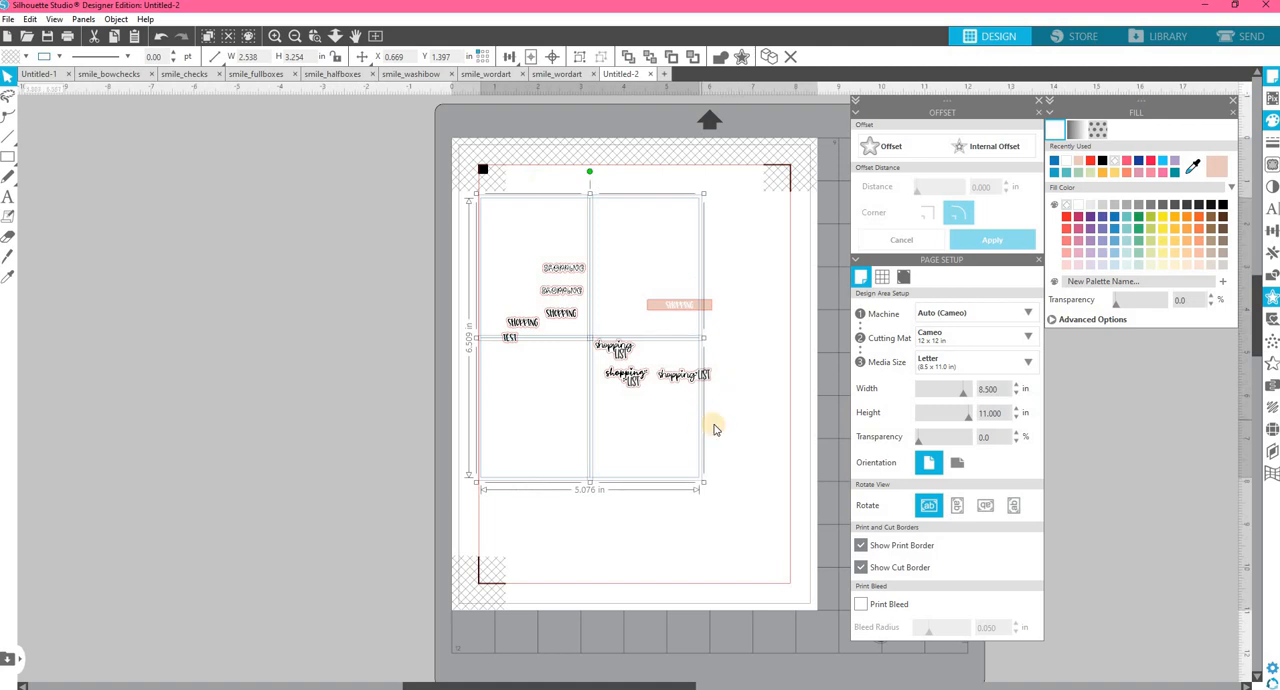
left_click_drag(703, 484, 789, 540)
left_click_drag(768, 383, 796, 379)
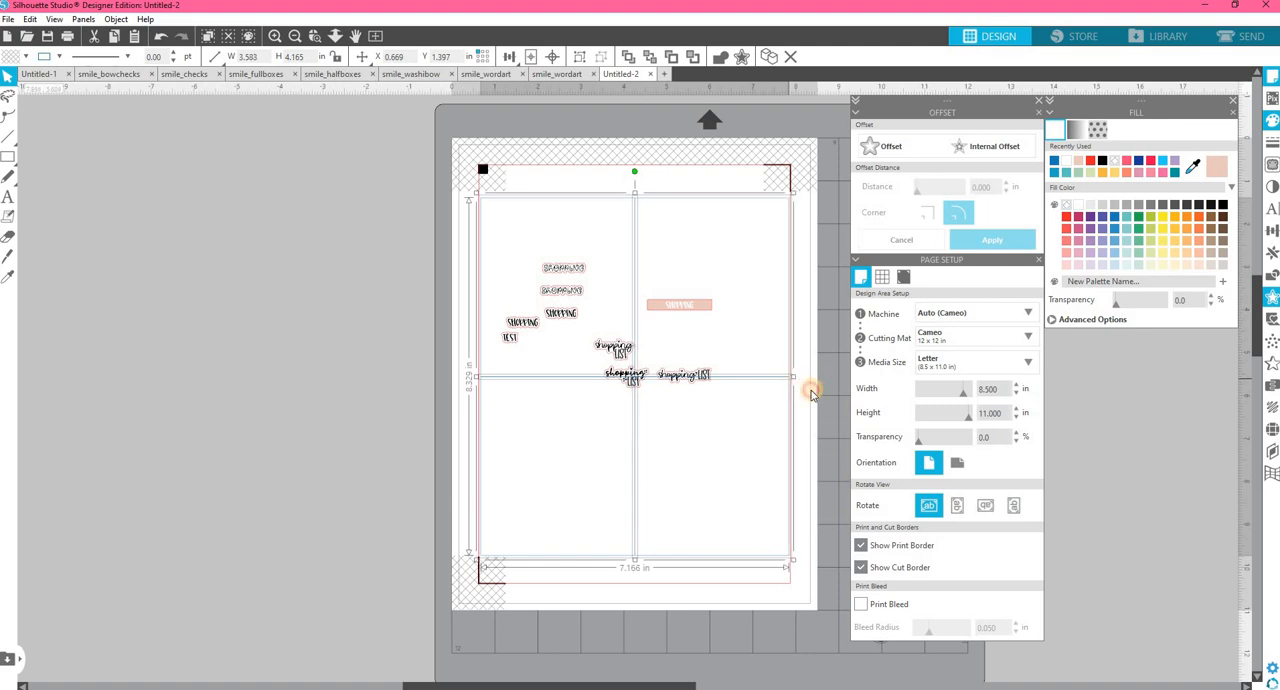
Move the one-line shopping LIST sticker off the horizontal divider into the lower-right box of the grid.
left_click(694, 392)
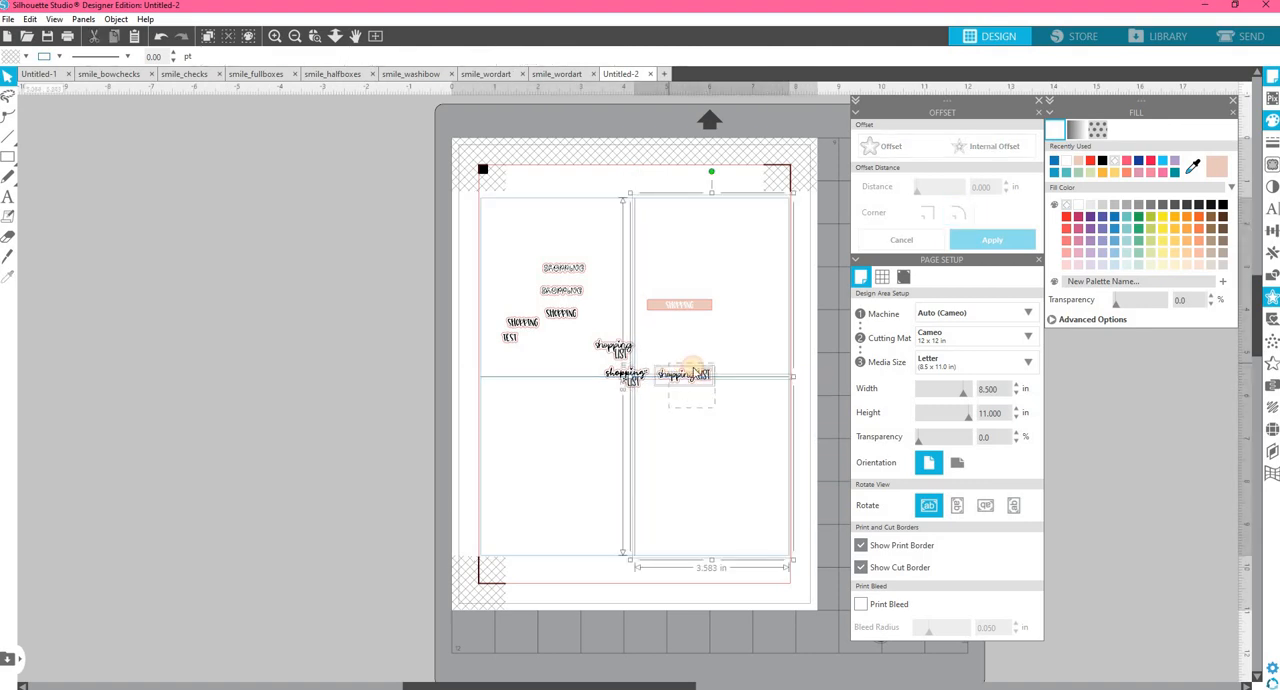
left_click(733, 369)
left_click(695, 377)
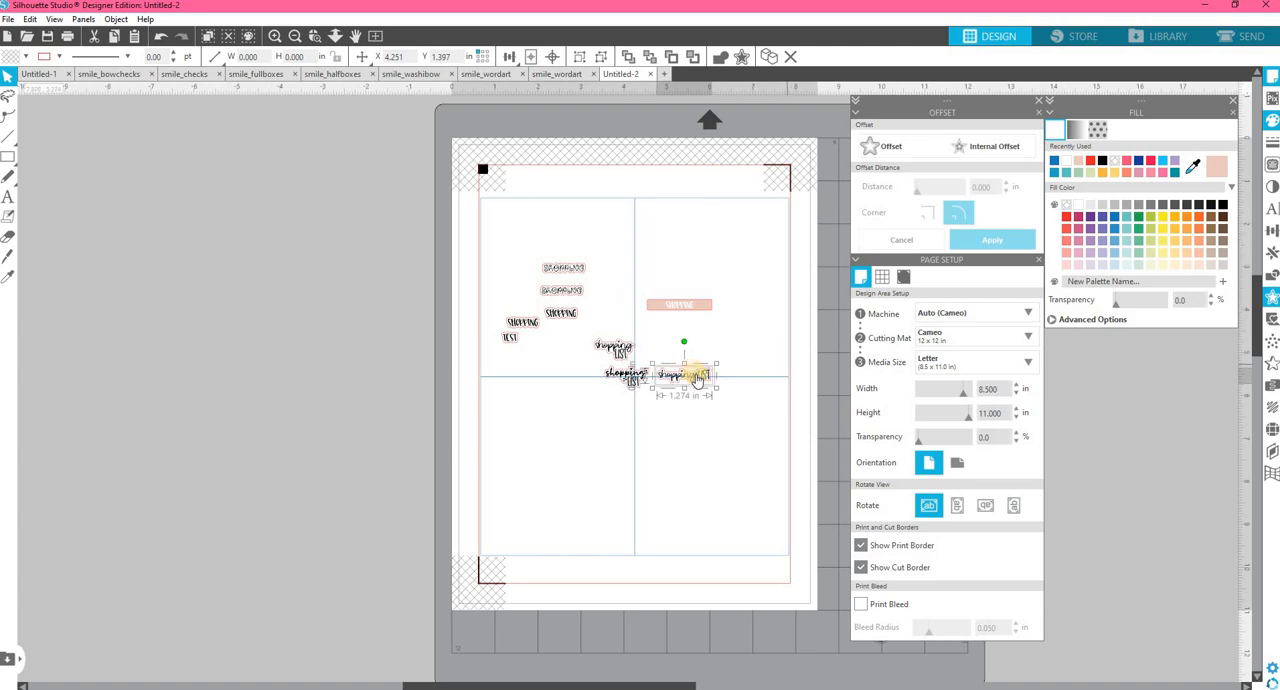
left_click_drag(695, 377, 692, 401)
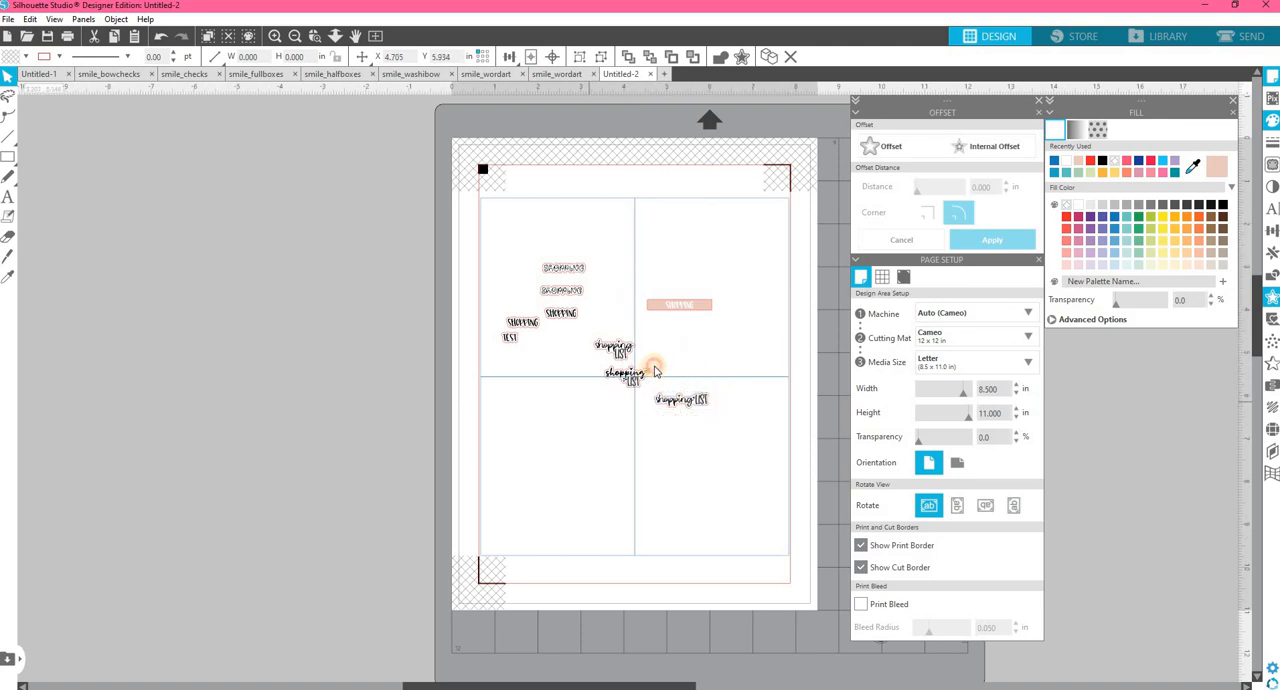
left_click(650, 372)
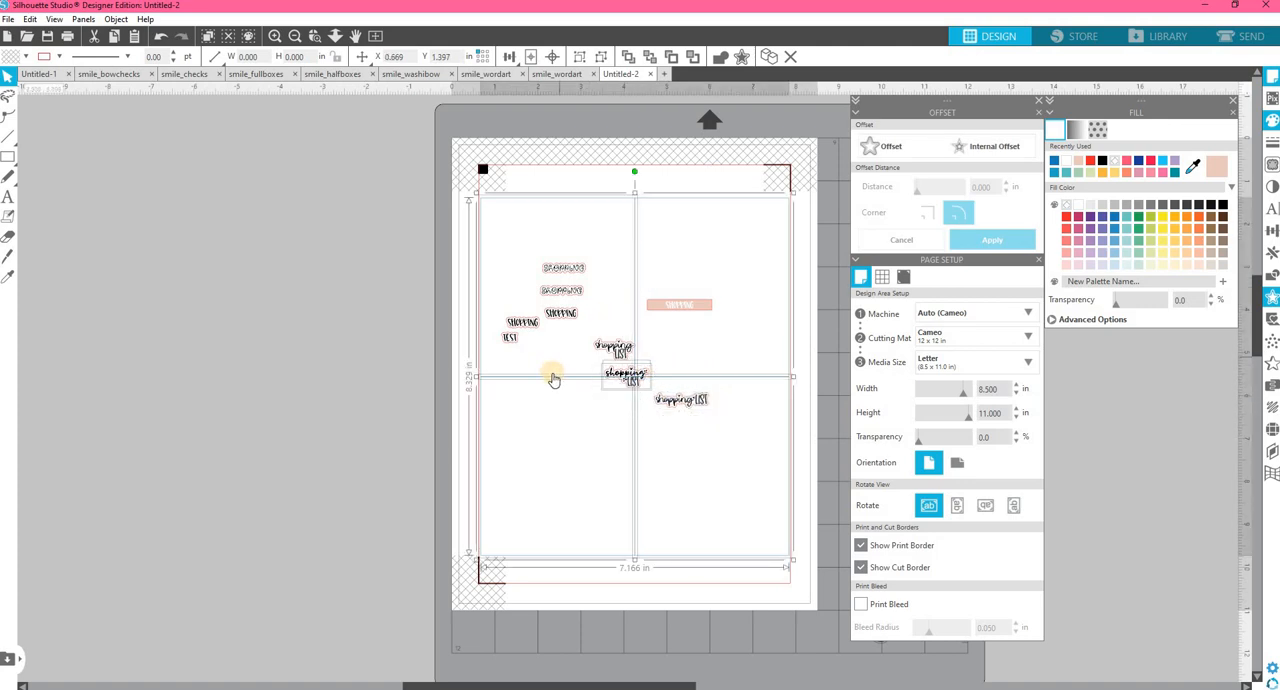
left_click(620, 408)
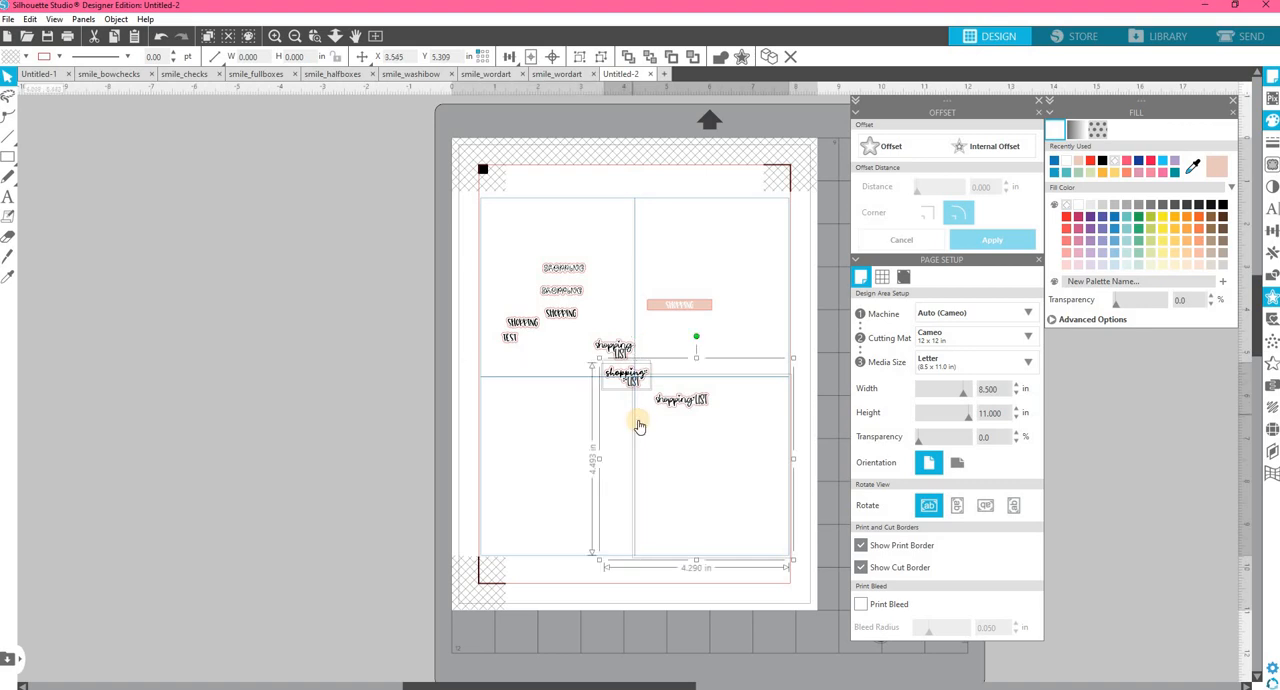
left_click(773, 457)
left_click(571, 415)
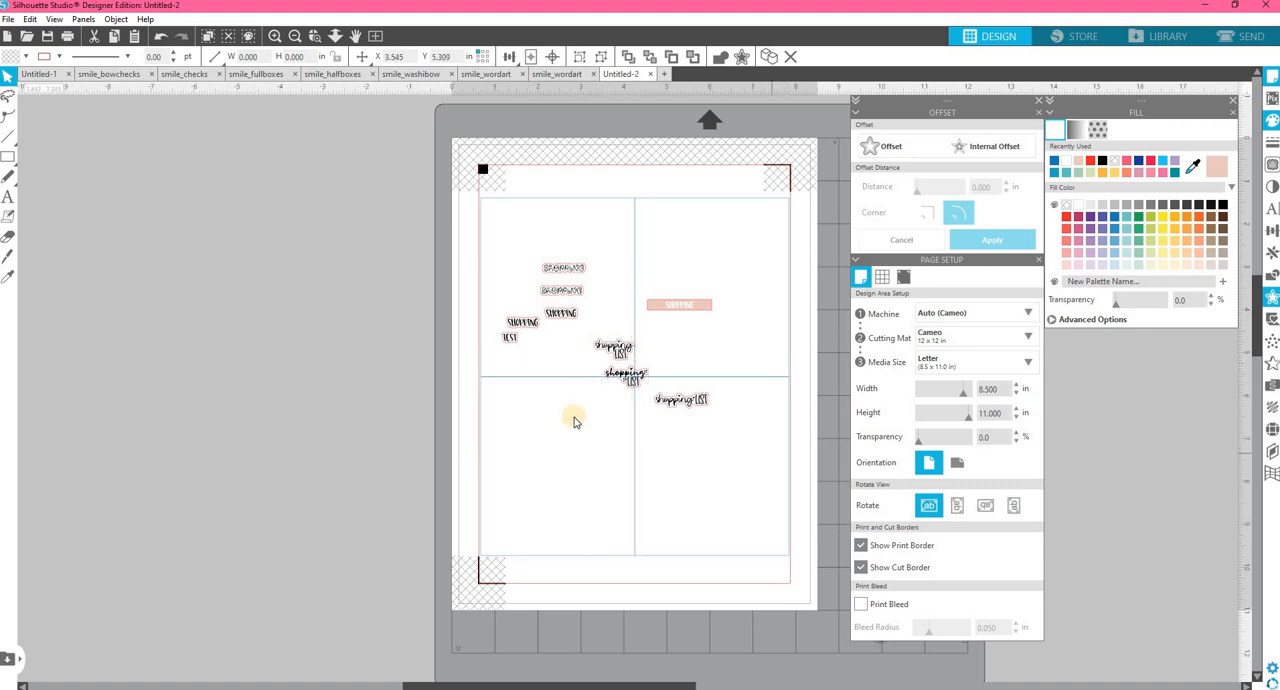
Move the two stacked shopping LIST stickers from around the horizontal divider into the lower-left box of the blue grid.
left_click(642, 374)
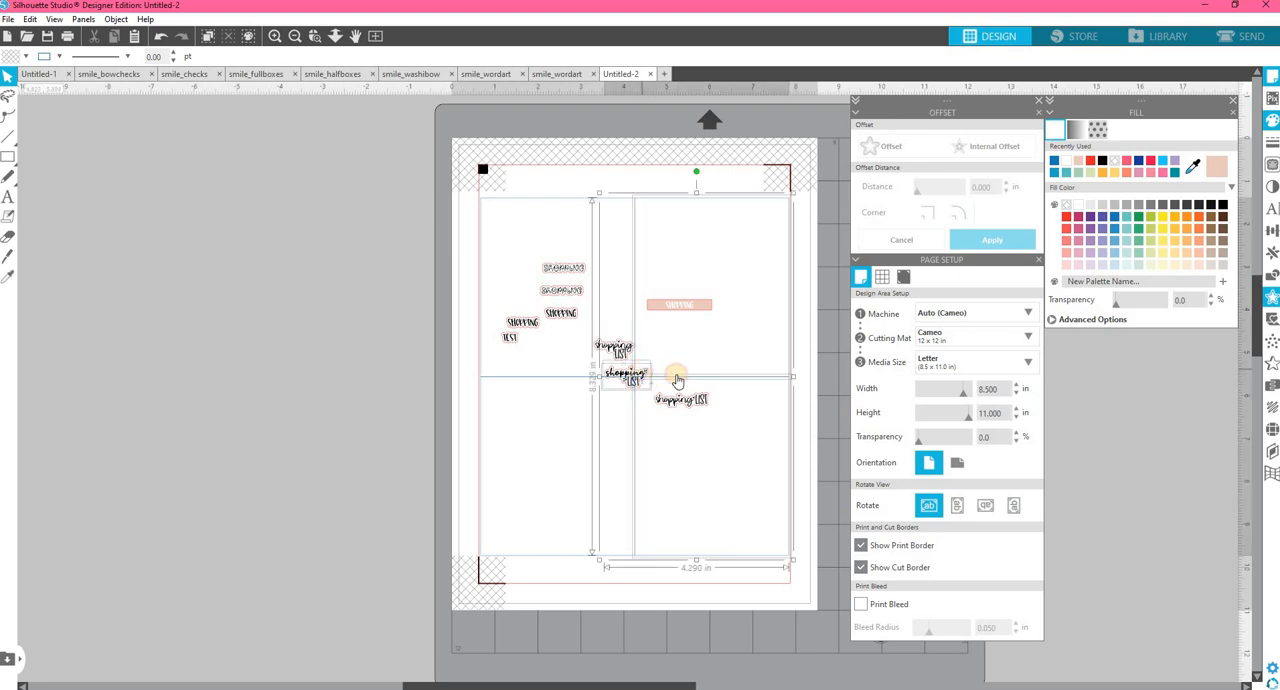
left_click(677, 378, "shift")
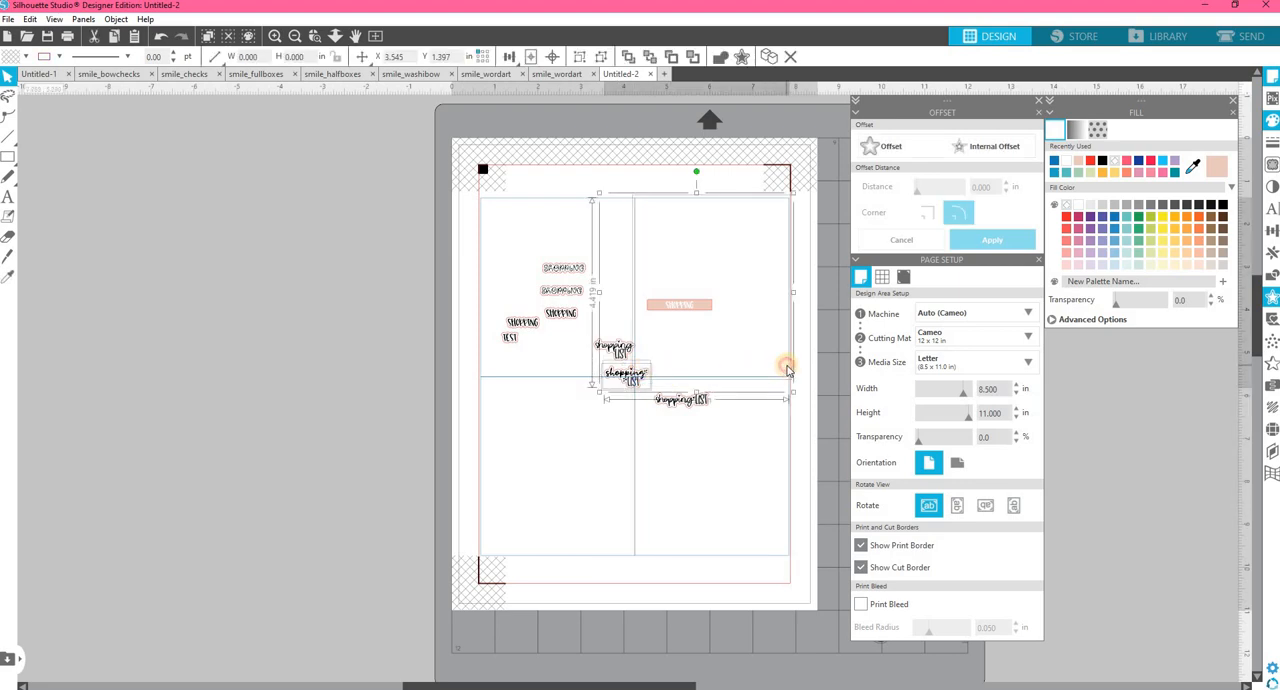
left_click(618, 370)
left_click_drag(598, 396, 592, 422)
left_click(622, 353)
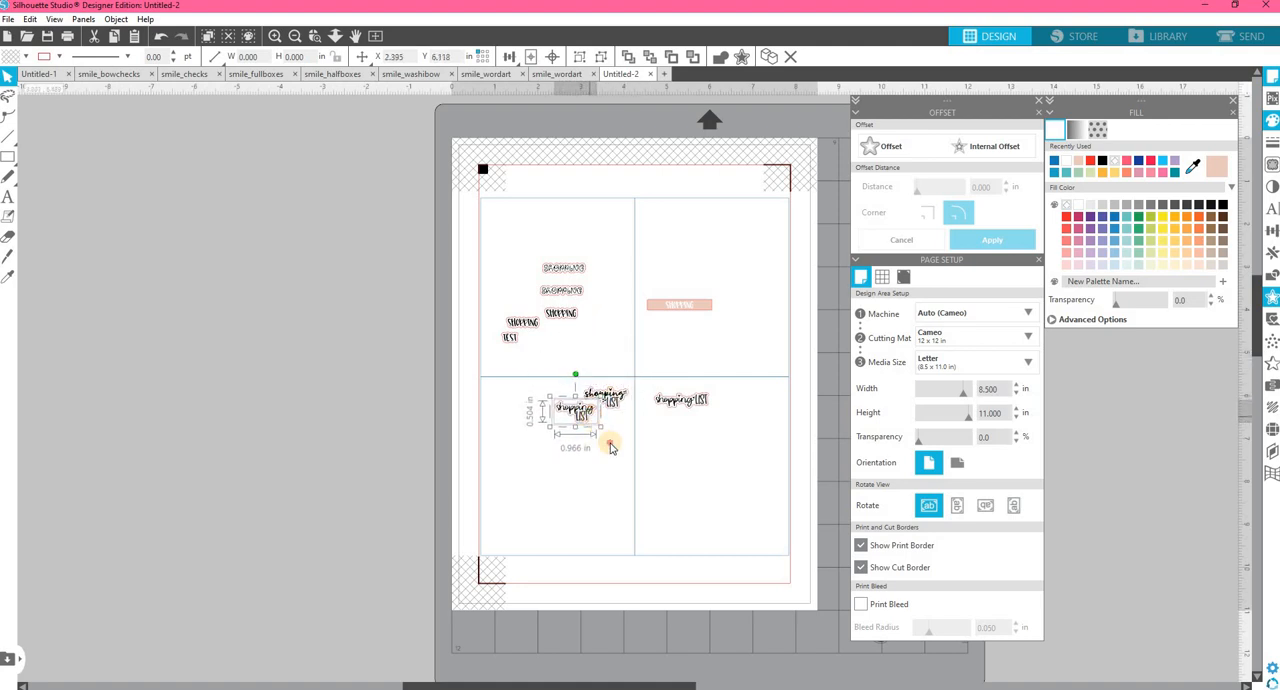
Move the one-line shopping LIST sticker from the lower-right box into the lower-left box beside the stacked stickers and deselect it.
left_click(672, 398)
left_click_drag(672, 398, 534, 390)
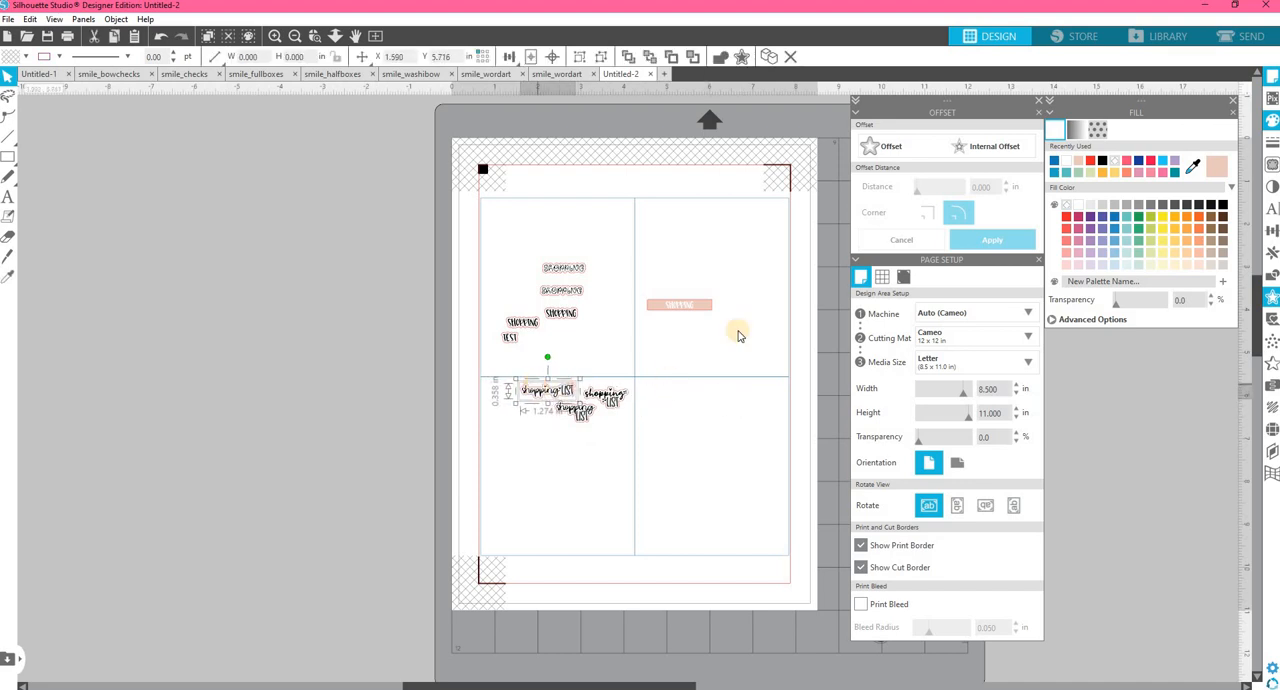
left_click(321, 400)
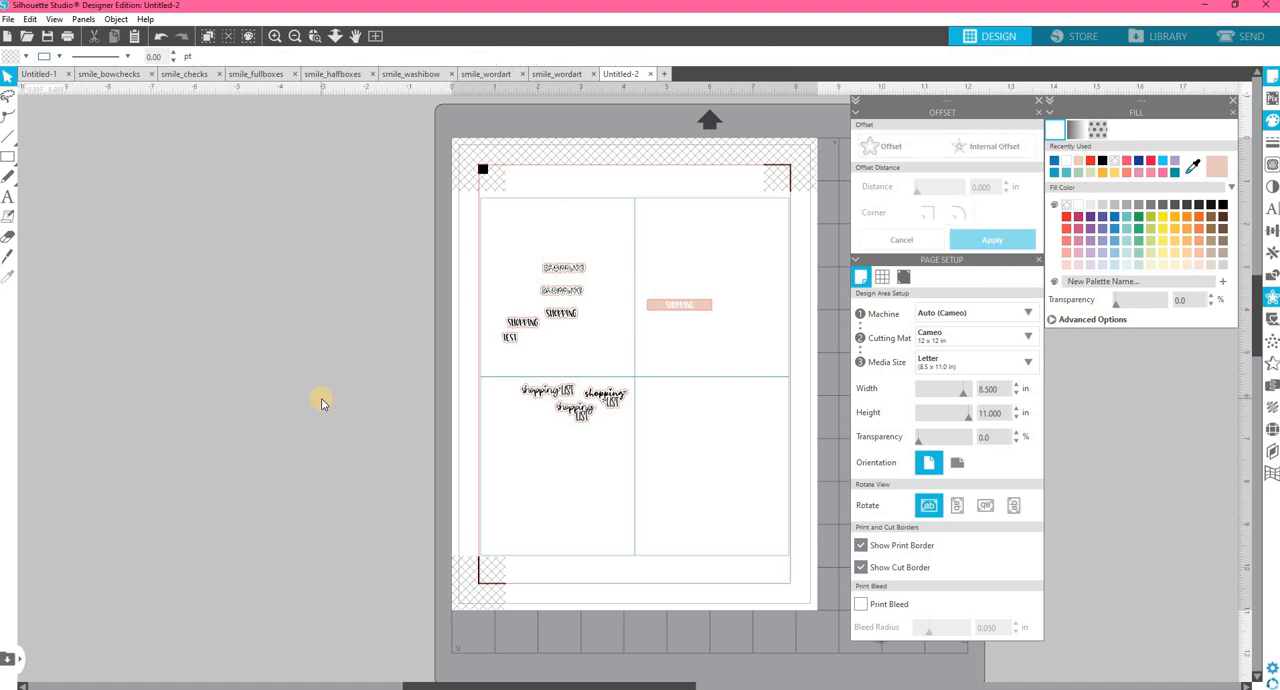